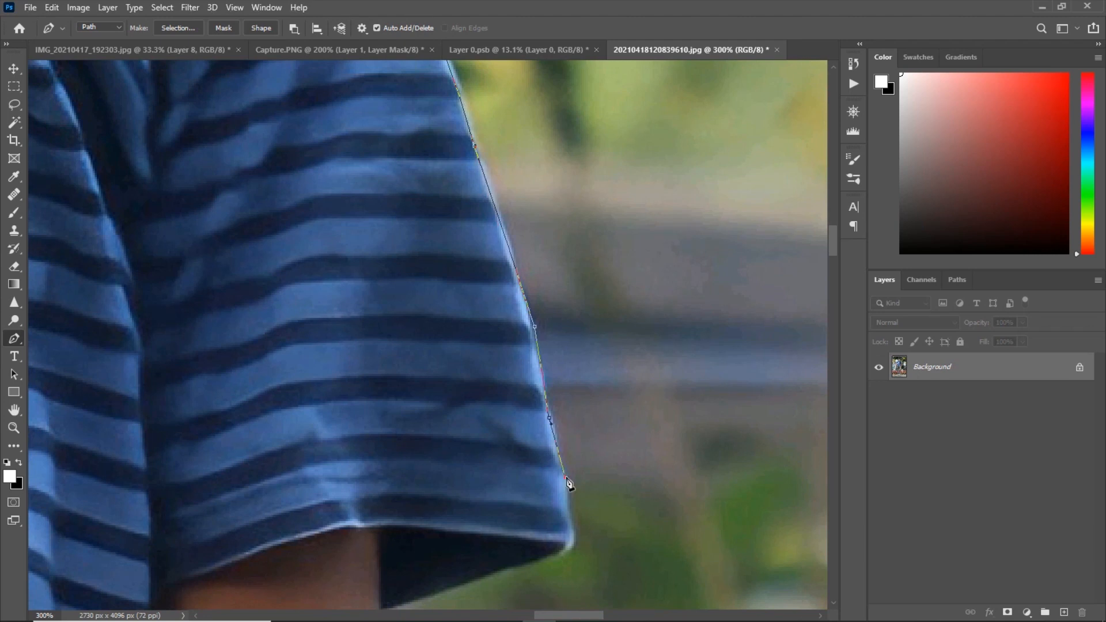
# Continue the pen path around the striped sleeve's outer corner and along its hem to the arm.
pyautogui.click(570, 546)
pyautogui.moveTo(529, 492); pyautogui.dragTo(592, 166)
pyautogui.click(444, 278)
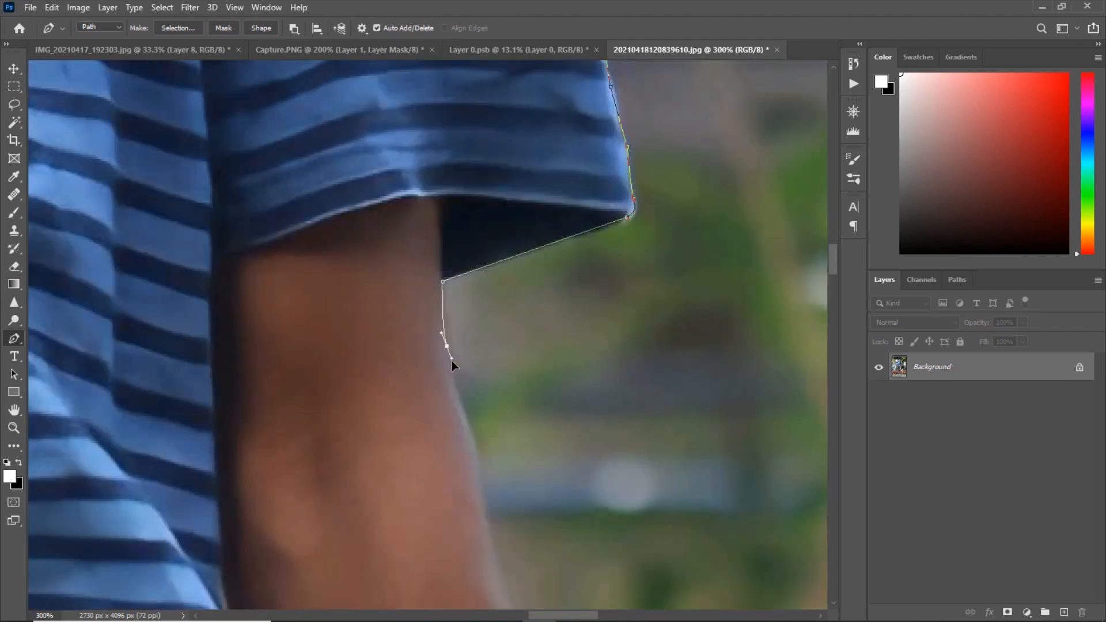
# Trace the arm's outer edge with the Pen tool from the sleeve opening down along the forearm.
pyautogui.moveTo(448, 343); pyautogui.dragTo(454, 361)
pyautogui.moveTo(460, 391); pyautogui.dragTo(413, 199)
pyautogui.moveTo(430, 250); pyautogui.dragTo(442, 294)
pyautogui.click(417, 223)
pyautogui.scroll(-5, 427, 323)
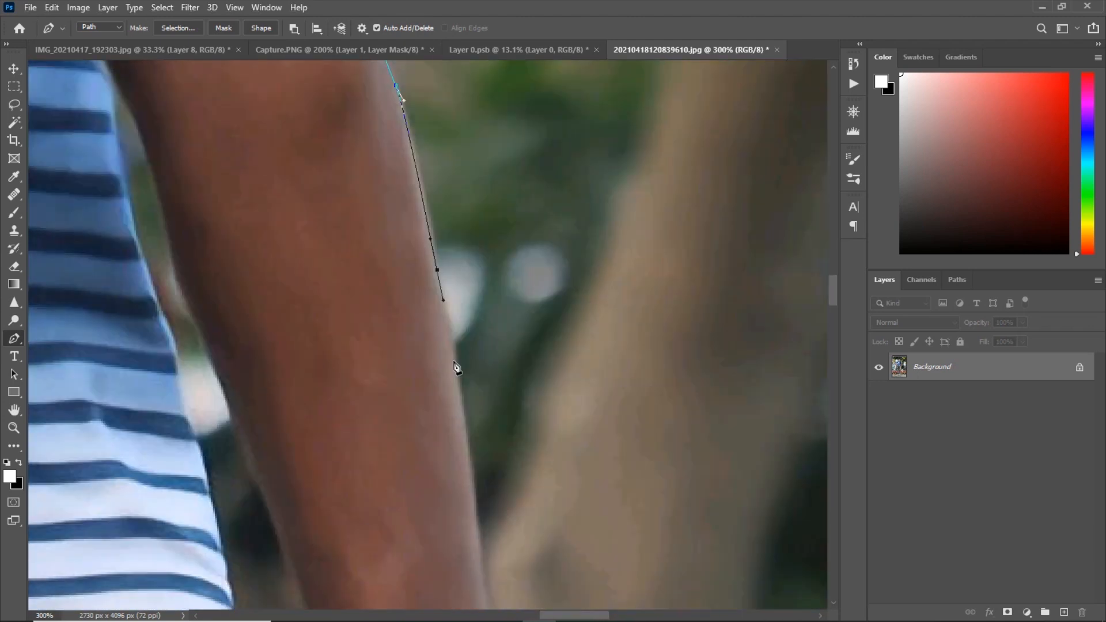
pyautogui.scroll(-10, 438, 259)
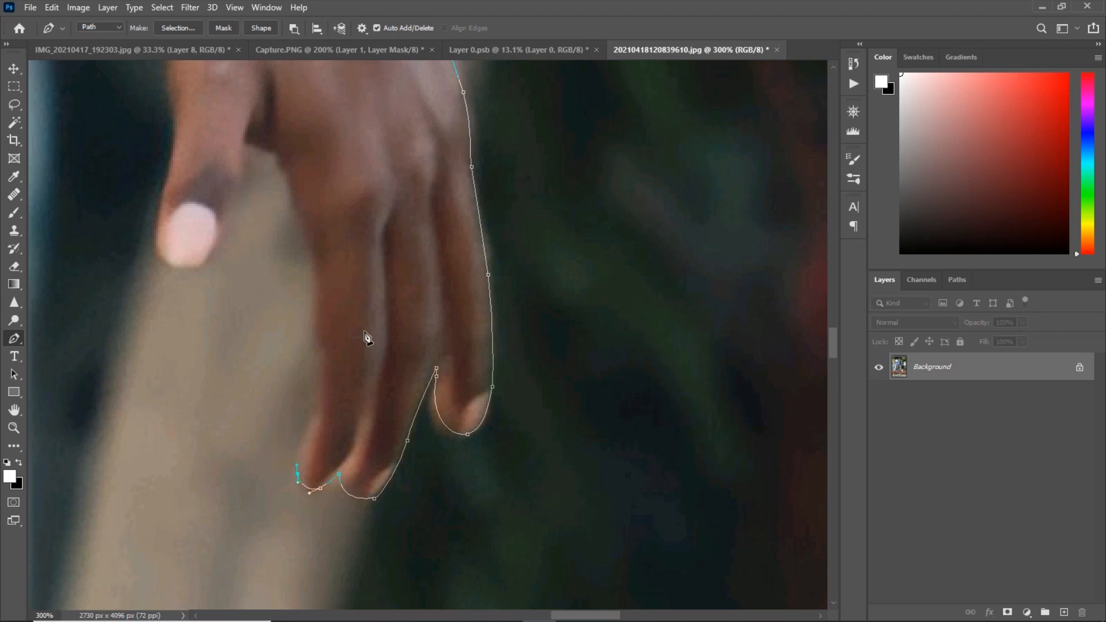
# Trace the pen path up the index finger's inner side, across the thumb web and around the thumb to the wrist.
pyautogui.moveTo(313, 261); pyautogui.dragTo(314, 259)
pyautogui.moveTo(306, 195); pyautogui.dragTo(459, 293)
pyautogui.moveTo(441, 270); pyautogui.dragTo(440, 254)
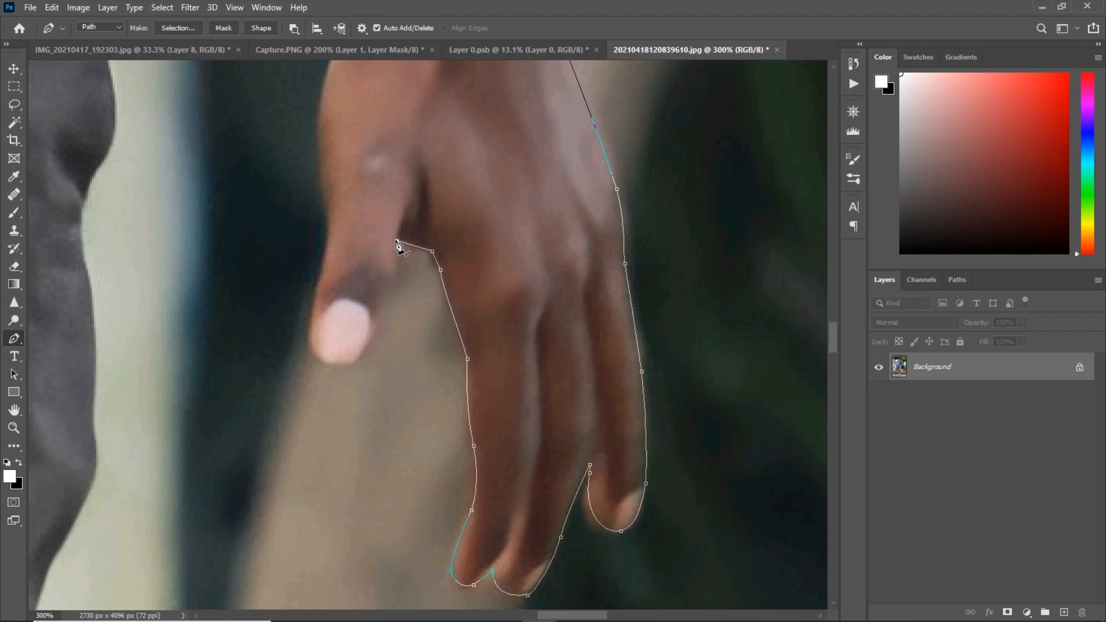
pyautogui.moveTo(300, 322); pyautogui.dragTo(401, 459)
pyautogui.moveTo(430, 371); pyautogui.dragTo(433, 349)
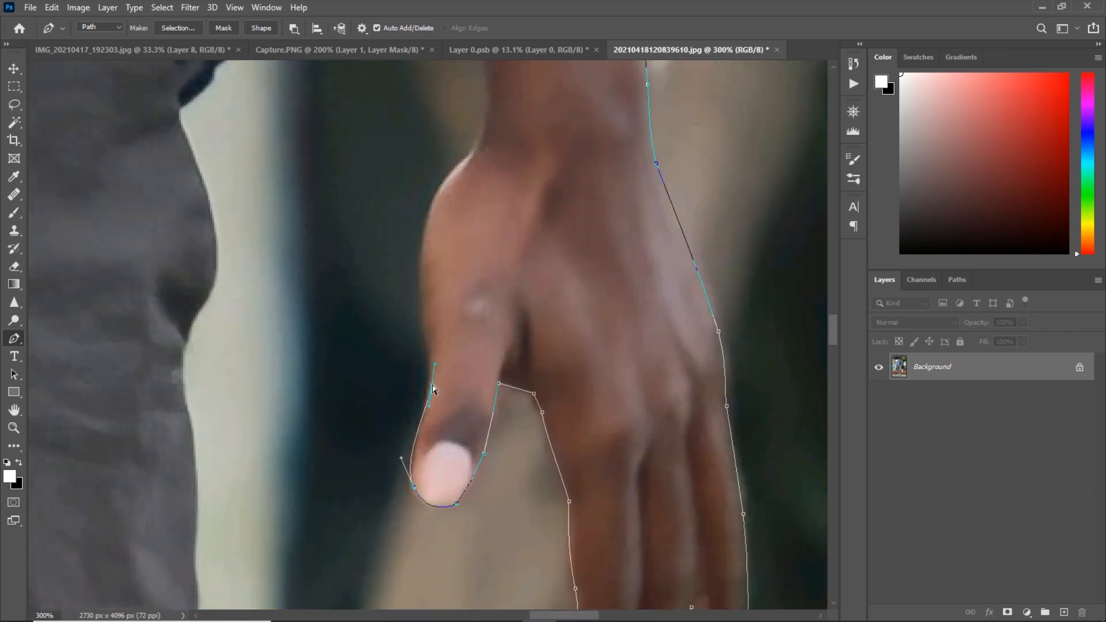
pyautogui.moveTo(419, 276); pyautogui.dragTo(419, 249)
pyautogui.moveTo(446, 168); pyautogui.dragTo(383, 332)
pyautogui.moveTo(389, 332); pyautogui.dragTo(419, 306)
# Trace the forearm's inner edge from the wrist up to where the arm meets the shirt.
pyautogui.moveTo(425, 262); pyautogui.dragTo(413, 435)
pyautogui.moveTo(416, 438); pyautogui.dragTo(413, 401)
pyautogui.moveTo(369, 269); pyautogui.dragTo(393, 357)
pyautogui.moveTo(385, 357); pyautogui.dragTo(358, 296)
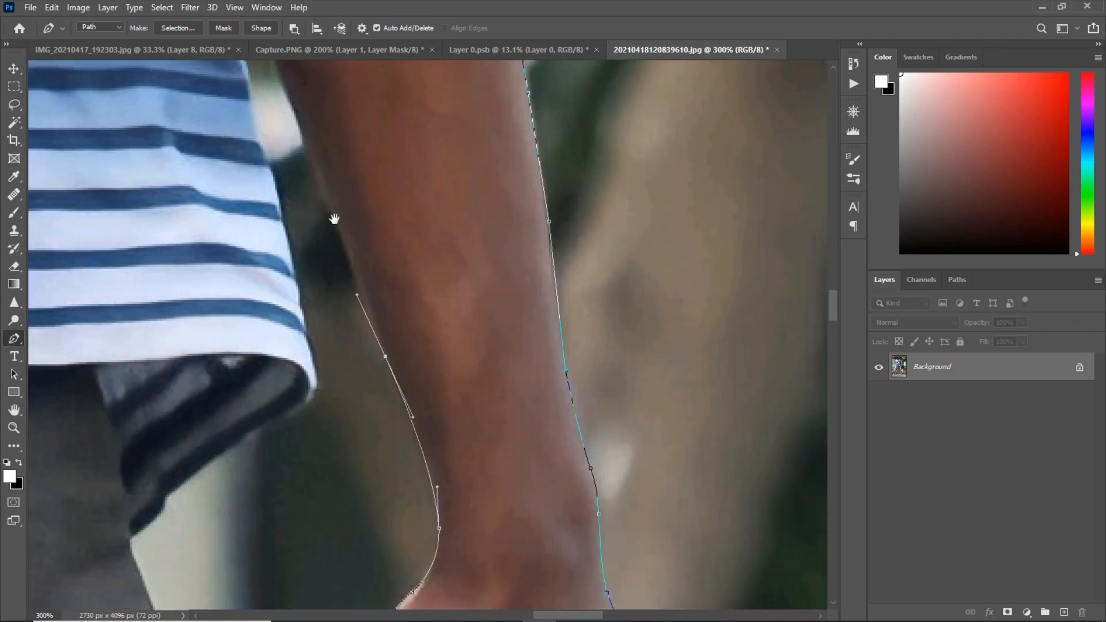
pyautogui.moveTo(336, 218); pyautogui.dragTo(397, 397)
pyautogui.moveTo(366, 345); pyautogui.dragTo(358, 318)
pyautogui.click(323, 239)
# Trace the shirt's side edge down to its corner and along the folded hem to the trousers.
pyautogui.moveTo(347, 396); pyautogui.dragTo(352, 408)
pyautogui.moveTo(358, 410); pyautogui.dragTo(352, 208)
pyautogui.click(375, 306)
pyautogui.moveTo(400, 383); pyautogui.dragTo(378, 166)
pyautogui.moveTo(388, 234); pyautogui.dragTo(397, 280)
pyautogui.moveTo(411, 349); pyautogui.dragTo(414, 361)
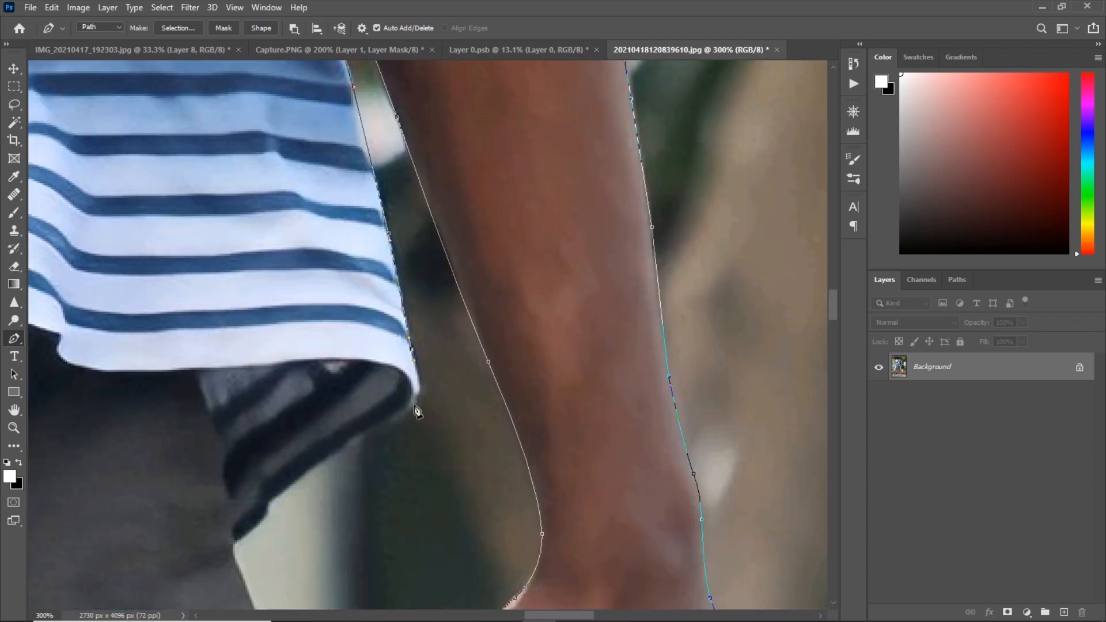
pyautogui.click(268, 503)
pyautogui.click(260, 520)
pyautogui.click(235, 543)
# Trace the trousers' outer edge from the shirt hem down along the hip and upper thigh.
pyautogui.moveTo(274, 426); pyautogui.dragTo(383, 140)
pyautogui.moveTo(345, 280); pyautogui.dragTo(355, 321)
pyautogui.moveTo(374, 378); pyautogui.dragTo(375, 405)
pyautogui.moveTo(366, 305); pyautogui.dragTo(368, 190)
pyautogui.moveTo(360, 312); pyautogui.dragTo(399, 174)
pyautogui.moveTo(407, 270); pyautogui.dragTo(413, 152)
pyautogui.moveTo(422, 206); pyautogui.dragTo(401, 309)
pyautogui.moveTo(373, 411); pyautogui.dragTo(393, 267)
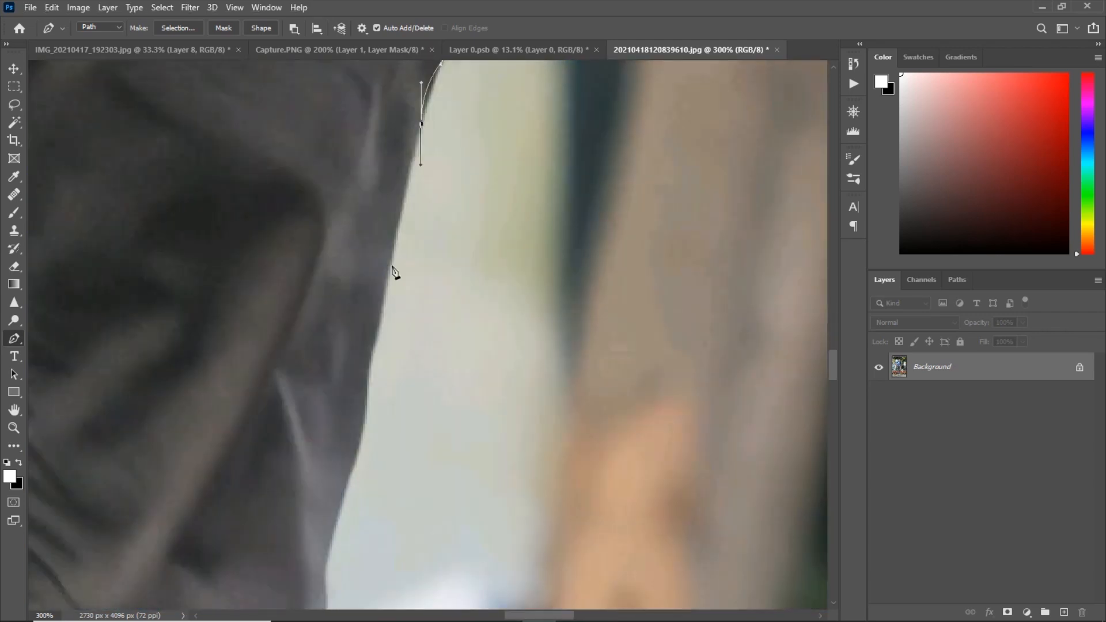
# Extend the pen path along the trouser edge from the thigh down to just above the knee folds.
pyautogui.moveTo(378, 341); pyautogui.dragTo(370, 377)
pyautogui.moveTo(356, 355); pyautogui.dragTo(387, 198)
pyautogui.moveTo(396, 266); pyautogui.dragTo(391, 287)
pyautogui.click(376, 324)
pyautogui.moveTo(372, 368); pyautogui.dragTo(369, 174)
pyautogui.click(354, 200)
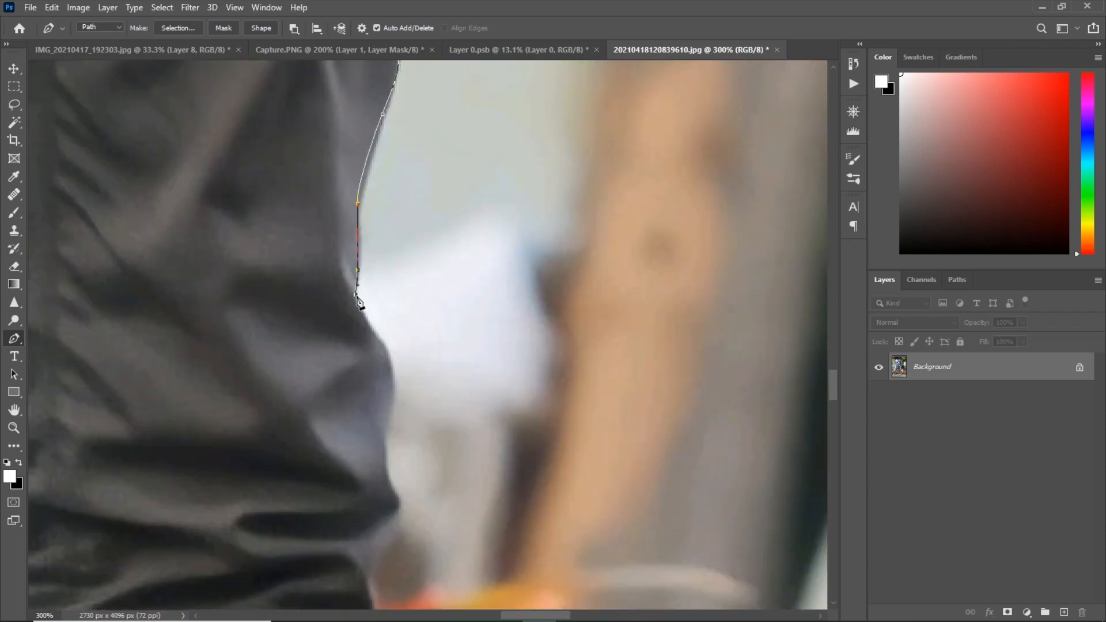
# Trace the trouser edge around the bulging folds at the knee.
pyautogui.moveTo(374, 340); pyautogui.dragTo(356, 207)
pyautogui.moveTo(372, 257); pyautogui.dragTo(368, 277)
pyautogui.moveTo(369, 345); pyautogui.dragTo(402, 165)
pyautogui.moveTo(386, 227); pyautogui.dragTo(384, 262)
pyautogui.moveTo(383, 333); pyautogui.dragTo(384, 154)
pyautogui.moveTo(377, 237); pyautogui.dragTo(375, 269)
pyautogui.click(351, 467)
# Trace the trouser leg's edge from below the knee down to the deep crease above the cuff.
pyautogui.moveTo(355, 489); pyautogui.dragTo(331, 205)
pyautogui.moveTo(315, 274); pyautogui.dragTo(319, 296)
pyautogui.moveTo(304, 347); pyautogui.dragTo(323, 127)
pyautogui.moveTo(306, 315); pyautogui.dragTo(478, 129)
pyautogui.moveTo(470, 174); pyautogui.dragTo(470, 184)
pyautogui.moveTo(456, 267); pyautogui.dragTo(460, 275)
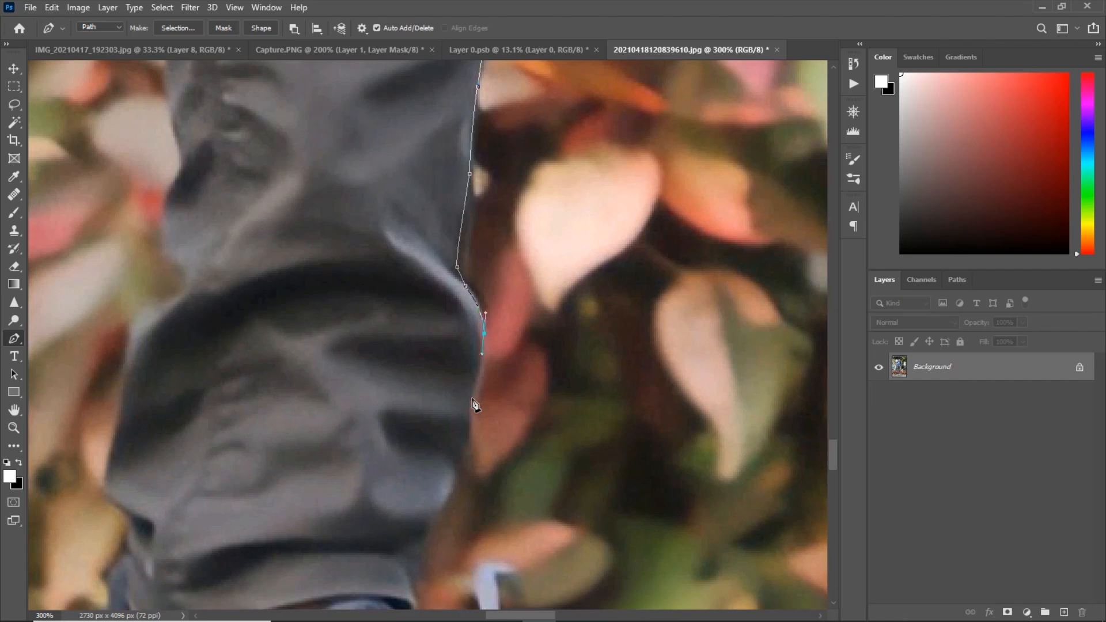
# Trace around the lowest trouser folds and the cuff down to the shoe.
pyautogui.moveTo(472, 402); pyautogui.dragTo(472, 411)
pyautogui.moveTo(465, 446); pyautogui.dragTo(464, 454)
pyautogui.moveTo(456, 468); pyautogui.dragTo(474, 236)
pyautogui.click(431, 357)
pyautogui.click(433, 365)
pyautogui.click(433, 371)
pyautogui.click(433, 374)
pyautogui.click(429, 380)
pyautogui.click(423, 386)
# Trace the loose shoelaces and the shoe's upper edge down to the front of the toe.
pyautogui.moveTo(448, 423); pyautogui.dragTo(315, 307)
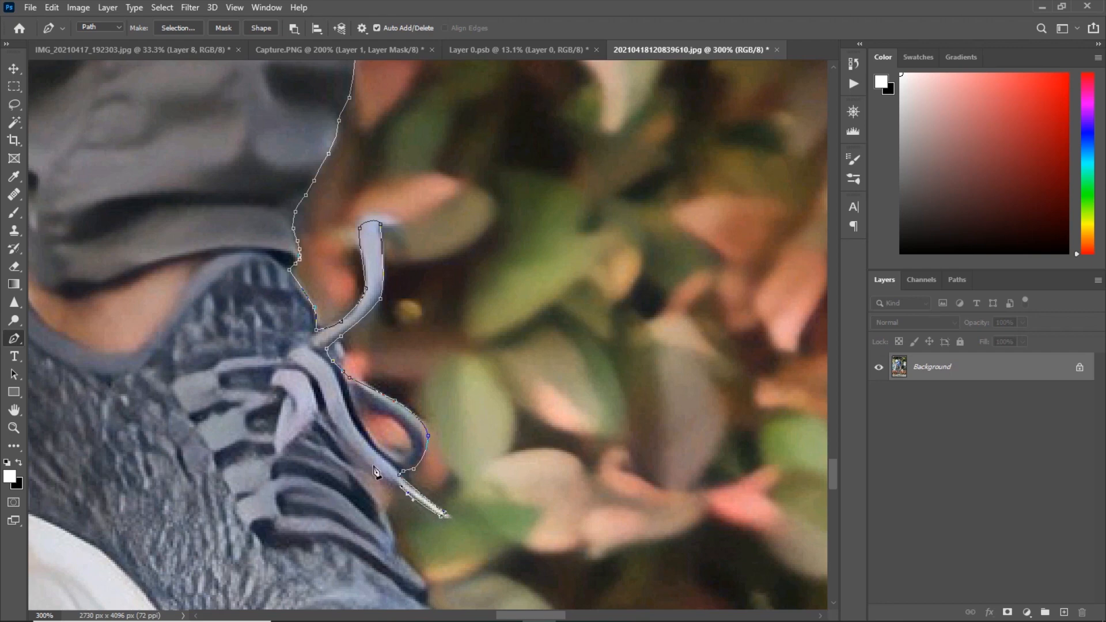
pyautogui.click(353, 469)
pyautogui.click(349, 468)
pyautogui.moveTo(393, 532); pyautogui.dragTo(323, 315)
pyautogui.moveTo(323, 311); pyautogui.dragTo(325, 320)
pyautogui.moveTo(358, 371); pyautogui.dragTo(359, 376)
pyautogui.click(355, 381)
pyautogui.click(358, 389)
pyautogui.moveTo(438, 449); pyautogui.dragTo(375, 290)
pyautogui.moveTo(378, 295); pyautogui.dragTo(384, 297)
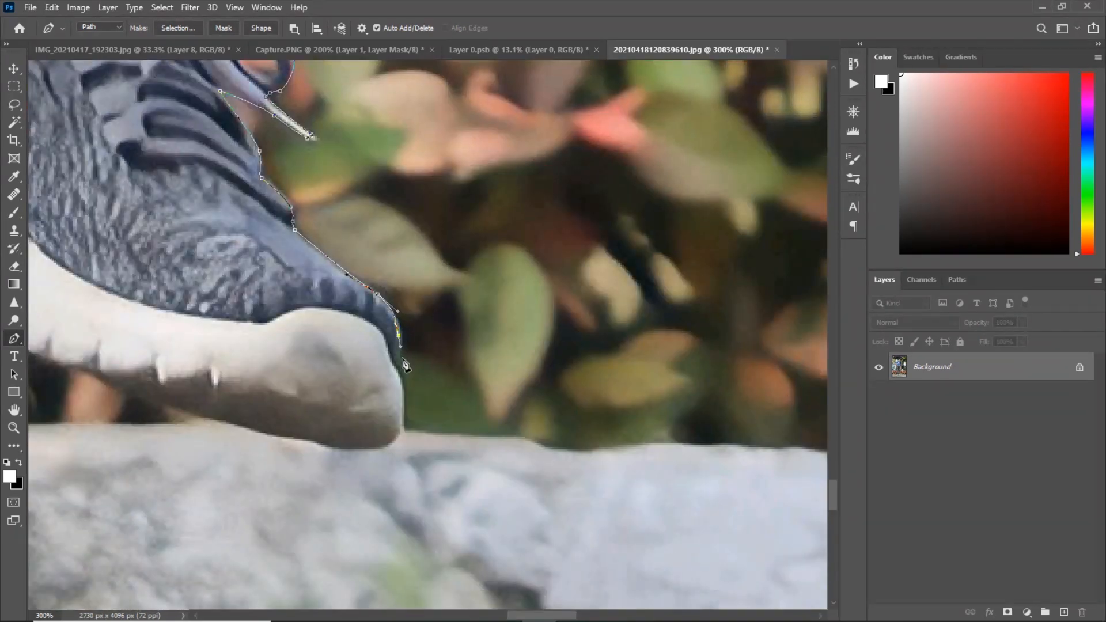
# Trace around the shoe's toe cap and back along the underside of its white sole.
pyautogui.click(306, 431)
pyautogui.moveTo(333, 454); pyautogui.dragTo(623, 431)
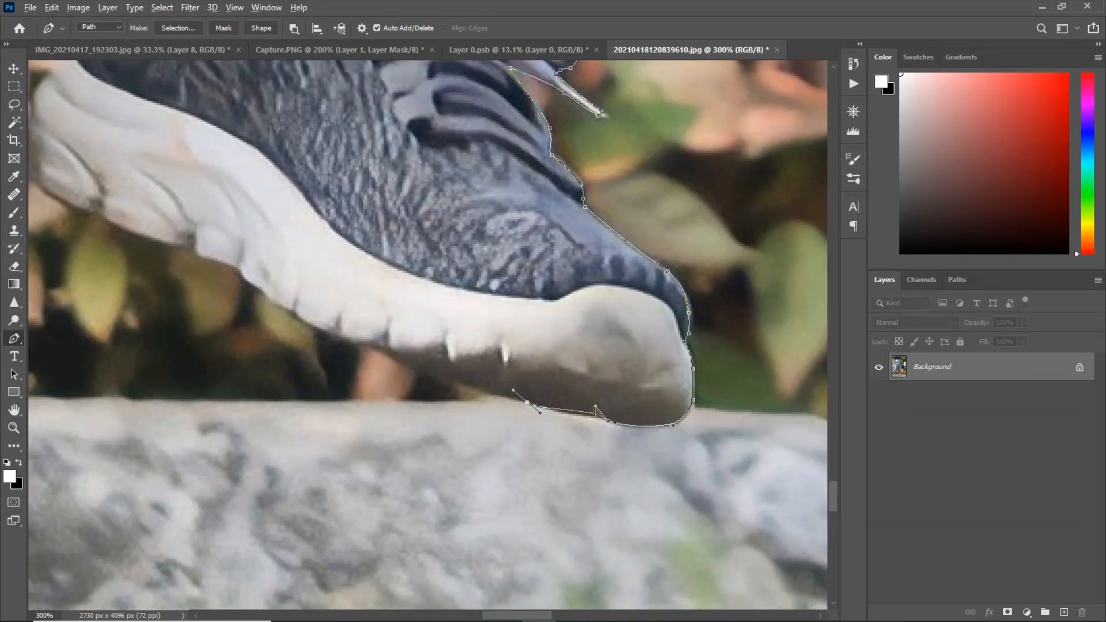
pyautogui.click(372, 346)
pyautogui.moveTo(320, 327); pyautogui.dragTo(535, 390)
pyautogui.moveTo(510, 378); pyautogui.dragTo(489, 365)
pyautogui.click(471, 350)
pyautogui.moveTo(452, 333); pyautogui.dragTo(449, 327)
pyautogui.moveTo(447, 327); pyautogui.dragTo(639, 426)
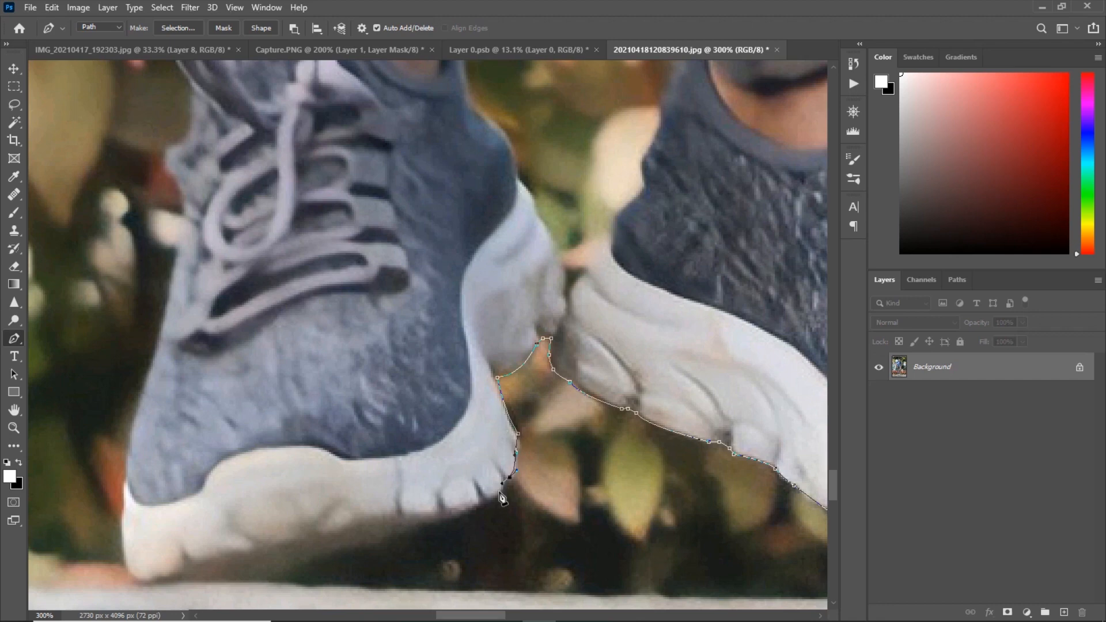
# Trace the second shoe's sole along its underside and around the toe to the blue upper.
pyautogui.moveTo(396, 527); pyautogui.dragTo(407, 530)
pyautogui.moveTo(290, 567); pyautogui.dragTo(280, 572)
pyautogui.moveTo(242, 578); pyautogui.dragTo(233, 579)
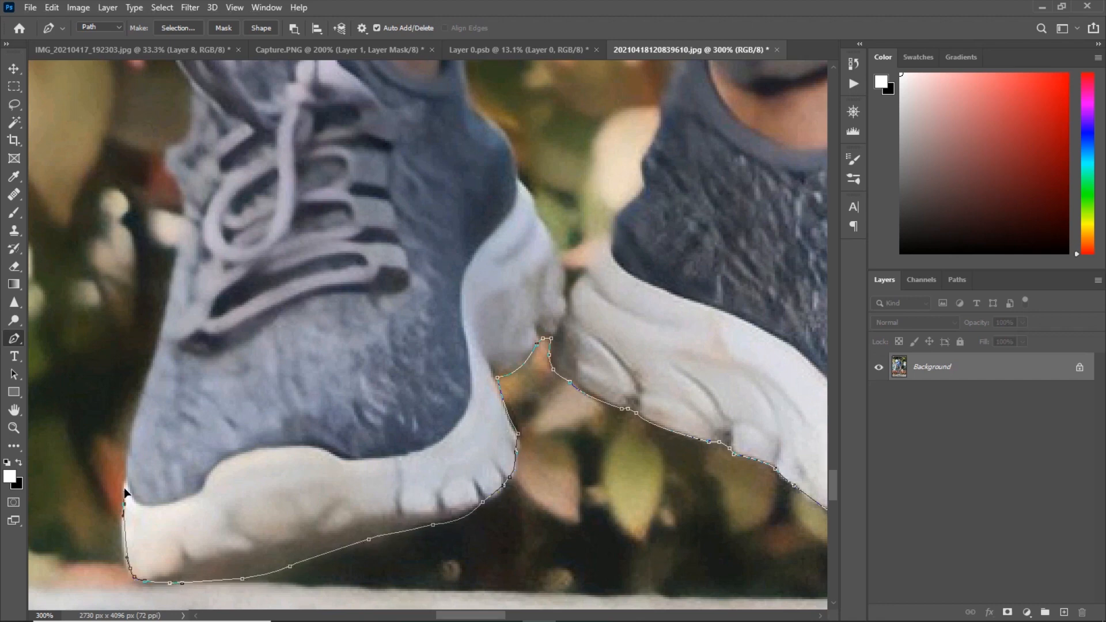
pyautogui.moveTo(125, 488); pyautogui.dragTo(125, 491)
pyautogui.moveTo(126, 474); pyautogui.dragTo(129, 464)
# Trace the second shoe's outer edge past the laces up toward the trouser cuff.
pyautogui.moveTo(118, 390); pyautogui.dragTo(167, 524)
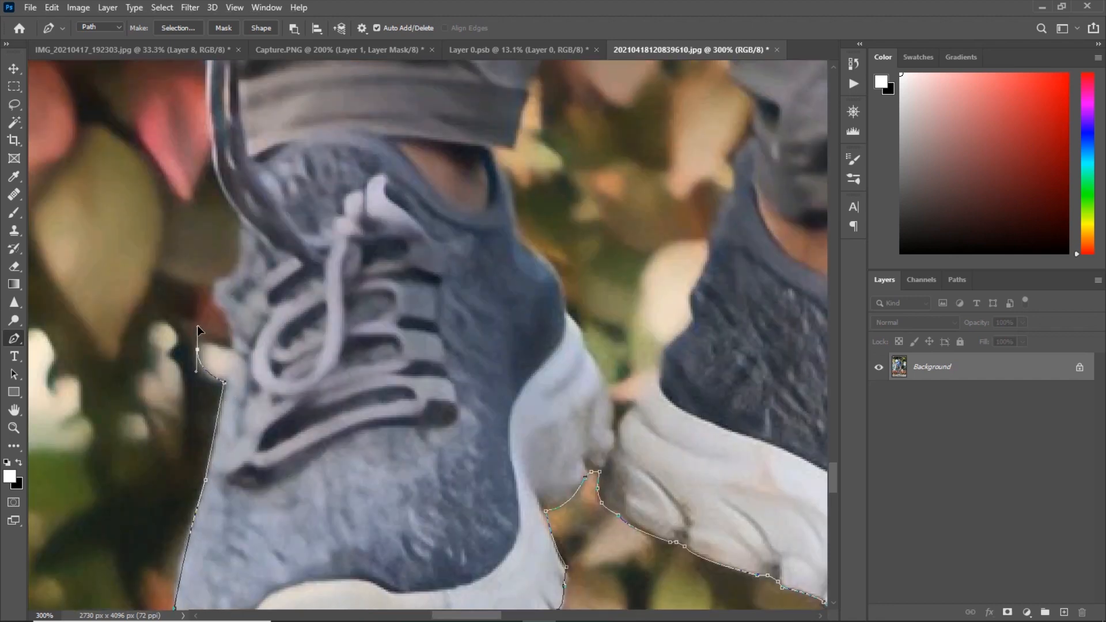
pyautogui.moveTo(198, 330); pyautogui.dragTo(198, 327)
pyautogui.moveTo(232, 312); pyautogui.dragTo(305, 437)
pyautogui.moveTo(297, 396); pyautogui.dragTo(306, 398)
pyautogui.click(315, 341)
pyautogui.moveTo(305, 279); pyautogui.dragTo(400, 451)
pyautogui.click(398, 454)
# Trace the second trouser leg's outer edge from the cuff up along the lower leg.
pyautogui.moveTo(393, 358); pyautogui.dragTo(391, 345)
pyautogui.moveTo(374, 296); pyautogui.dragTo(407, 395)
pyautogui.moveTo(401, 339); pyautogui.dragTo(394, 324)
pyautogui.moveTo(381, 220); pyautogui.dragTo(397, 308)
pyautogui.moveTo(377, 109); pyautogui.dragTo(390, 484)
pyautogui.moveTo(405, 375); pyautogui.dragTo(403, 319)
pyautogui.moveTo(393, 207); pyautogui.dragTo(393, 196)
pyautogui.moveTo(374, 254); pyautogui.dragTo(373, 422)
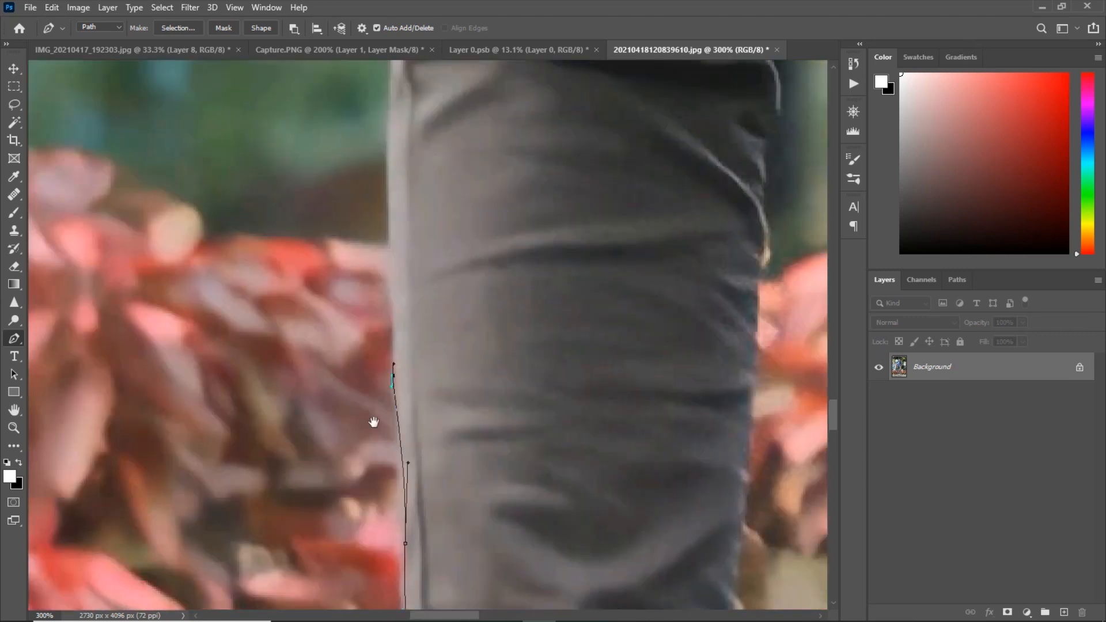
# Continue the pen path up the second trouser leg's outer edge and around the lower knee folds.
pyautogui.moveTo(388, 193); pyautogui.dragTo(389, 172)
pyautogui.moveTo(383, 138); pyautogui.dragTo(370, 430)
pyautogui.moveTo(387, 337); pyautogui.dragTo(395, 309)
pyautogui.moveTo(394, 229); pyautogui.dragTo(366, 427)
pyautogui.click(368, 374)
pyautogui.moveTo(372, 339); pyautogui.dragTo(381, 455)
pyautogui.click(394, 460)
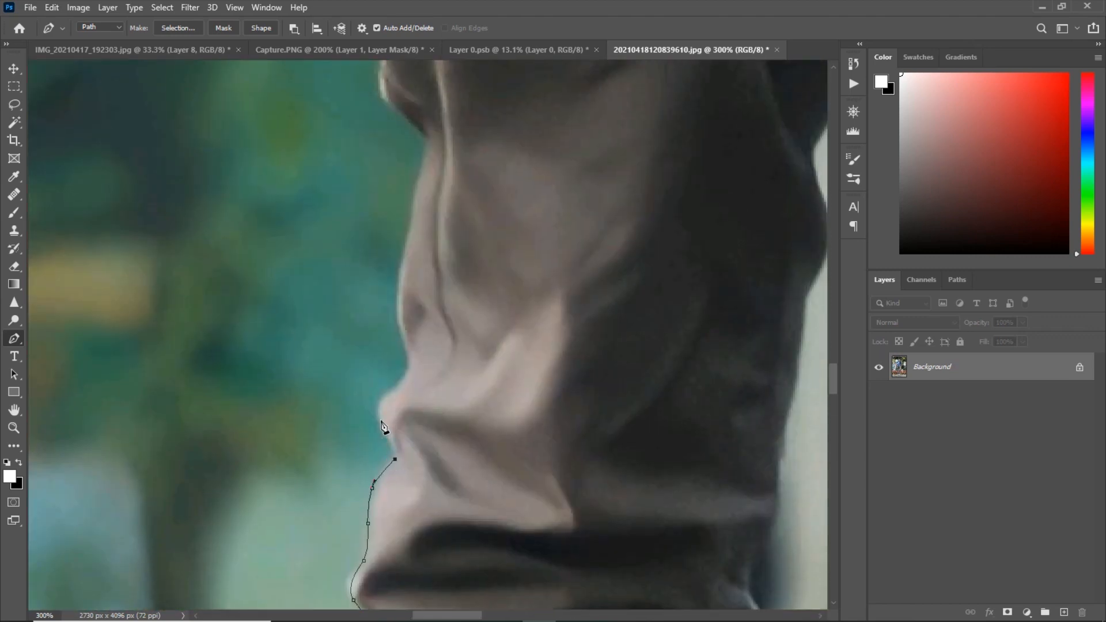
# Trace the trouser edge from the knee creases up to the lower thigh of the second leg.
pyautogui.moveTo(406, 352); pyautogui.dragTo(402, 340)
pyautogui.moveTo(396, 289); pyautogui.dragTo(396, 277)
pyautogui.moveTo(397, 231); pyautogui.dragTo(332, 476)
pyautogui.click(350, 437)
pyautogui.moveTo(318, 340); pyautogui.dragTo(316, 311)
pyautogui.moveTo(292, 204); pyautogui.dragTo(395, 389)
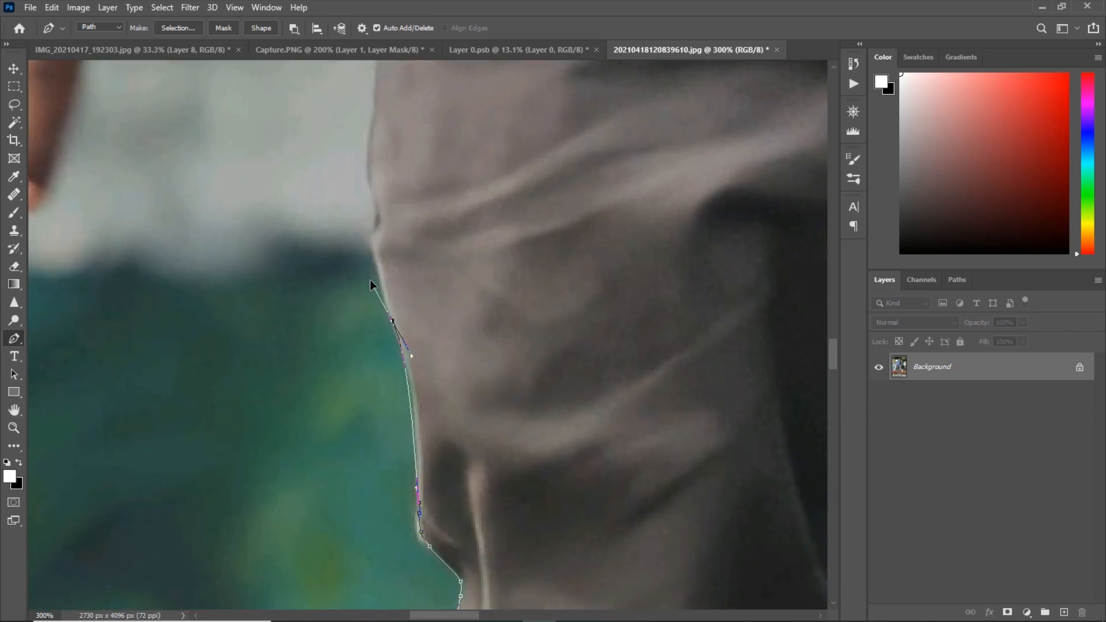
# Trace the trousers' outer edge along the thigh and hip up to the shirt hem.
pyautogui.moveTo(371, 253); pyautogui.dragTo(374, 498)
pyautogui.moveTo(381, 424); pyautogui.dragTo(379, 413)
pyautogui.moveTo(375, 346); pyautogui.dragTo(391, 490)
pyautogui.moveTo(389, 468); pyautogui.dragTo(389, 449)
pyautogui.moveTo(369, 135); pyautogui.dragTo(443, 401)
pyautogui.moveTo(439, 438); pyautogui.dragTo(434, 421)
pyautogui.moveTo(450, 285); pyautogui.dragTo(463, 253)
pyautogui.moveTo(463, 287); pyautogui.dragTo(453, 434)
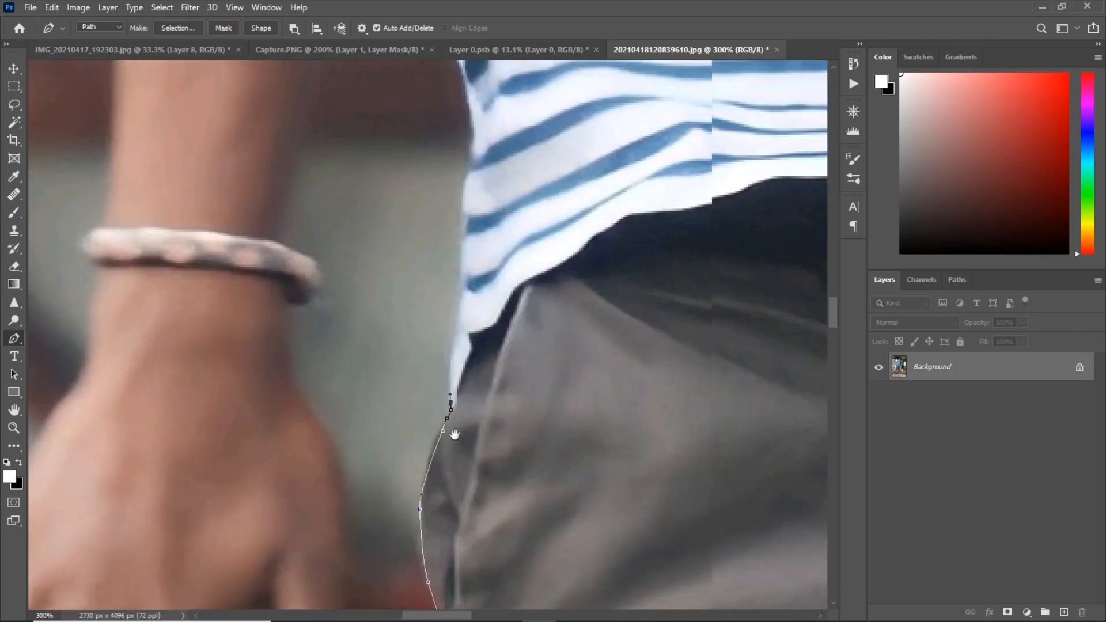
# Trace the shirt's side edge from the hem up to the gap beneath the sleeve.
pyautogui.moveTo(461, 259); pyautogui.dragTo(461, 383)
pyautogui.moveTo(474, 271); pyautogui.dragTo(474, 258)
pyautogui.moveTo(457, 180); pyautogui.dragTo(500, 505)
pyautogui.moveTo(461, 299); pyautogui.dragTo(462, 443)
pyautogui.moveTo(482, 333); pyautogui.dragTo(432, 401)
pyautogui.moveTo(436, 441); pyautogui.dragTo(436, 420)
pyautogui.moveTo(462, 346); pyautogui.dragTo(454, 280)
# Trace the second arm's inner edge from the sleeve down toward the bracelet.
pyautogui.moveTo(369, 490); pyautogui.dragTo(390, 317)
pyautogui.moveTo(383, 366); pyautogui.dragTo(381, 406)
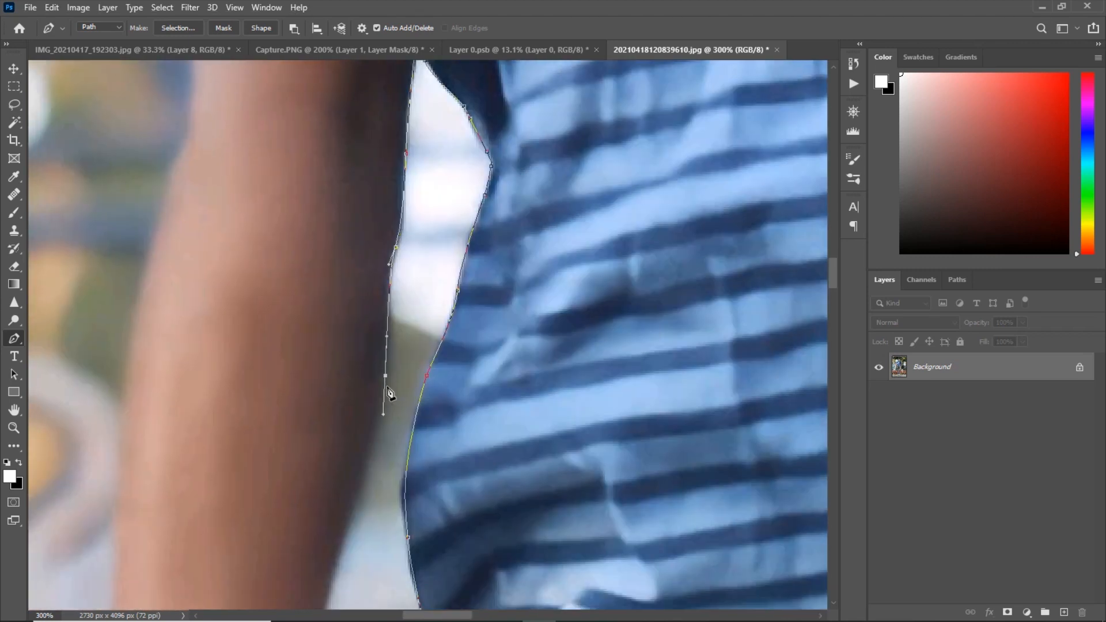
pyautogui.moveTo(357, 507); pyautogui.dragTo(384, 320)
pyautogui.moveTo(364, 495); pyautogui.dragTo(385, 292)
pyautogui.moveTo(330, 530); pyautogui.dragTo(339, 211)
pyautogui.keyDown('alt'); pyautogui.click(329, 530); pyautogui.keyUp('alt')
pyautogui.click(341, 217)
# Trace the hand's inner edge from the wrist down along the side of the thumb.
pyautogui.moveTo(355, 227); pyautogui.dragTo(359, 234)
pyautogui.moveTo(376, 405); pyautogui.dragTo(386, 419)
pyautogui.moveTo(388, 510); pyautogui.dragTo(388, 292)
pyautogui.moveTo(390, 297); pyautogui.dragTo(390, 321)
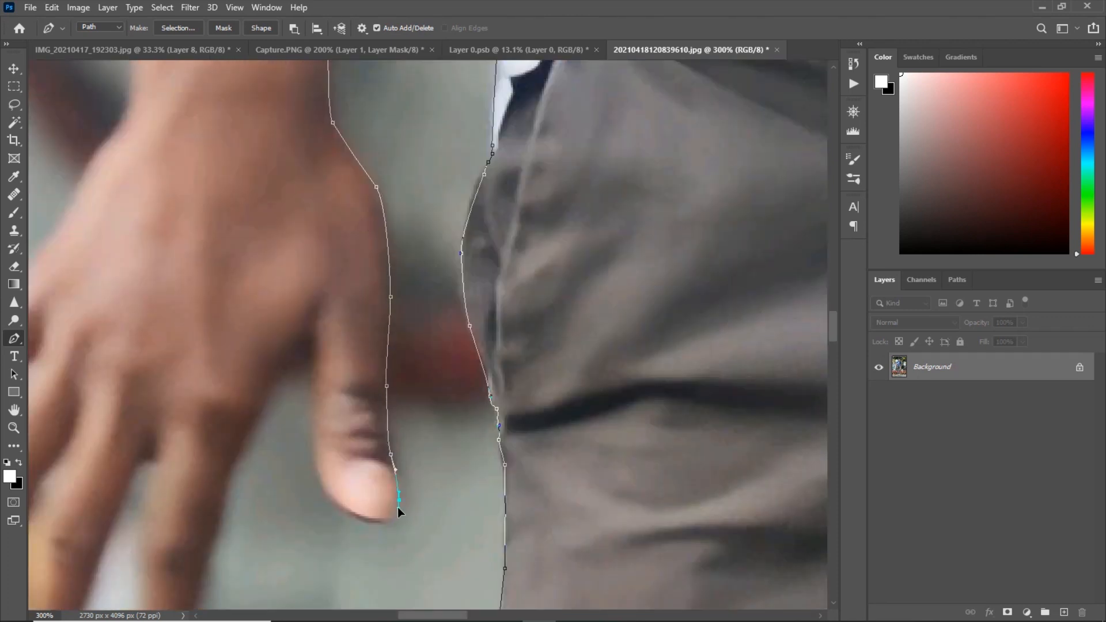
# Trace down one side of the index finger, around its tip and back up the other side.
pyautogui.moveTo(248, 443); pyautogui.dragTo(336, 277)
pyautogui.moveTo(321, 297); pyautogui.dragTo(317, 309)
pyautogui.moveTo(302, 371); pyautogui.dragTo(301, 380)
pyautogui.moveTo(281, 458); pyautogui.dragTo(280, 469)
pyautogui.moveTo(254, 531); pyautogui.dragTo(363, 421)
pyautogui.moveTo(376, 315); pyautogui.dragTo(376, 299)
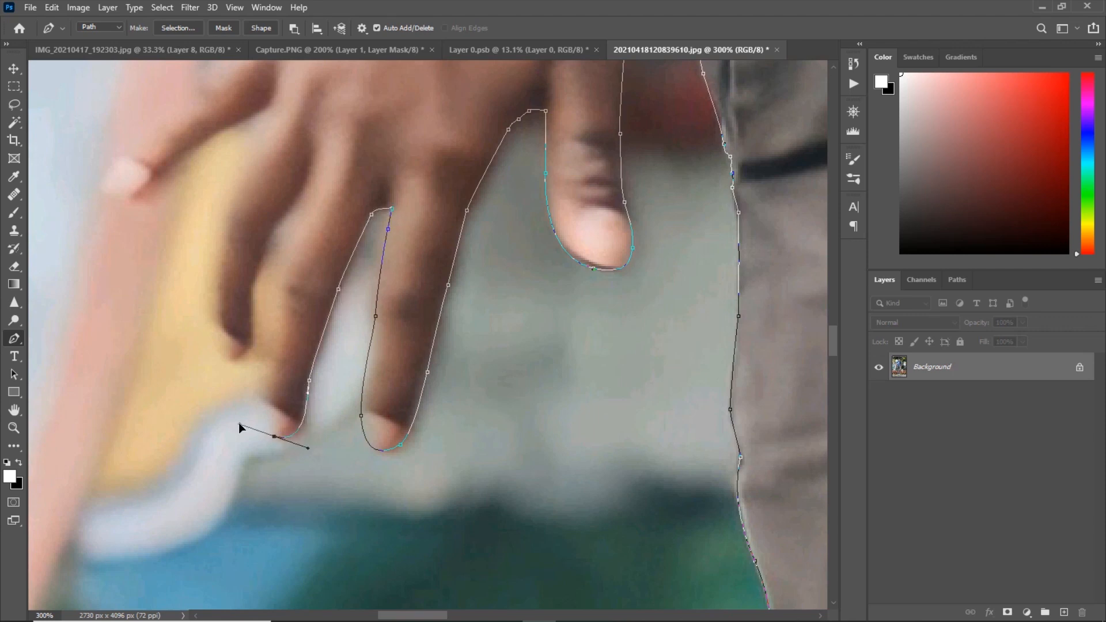
# Trace the pen path between the remaining fingers and around the little finger toward the back of the hand.
pyautogui.moveTo(242, 417); pyautogui.dragTo(301, 538)
pyautogui.moveTo(344, 391); pyautogui.dragTo(350, 366)
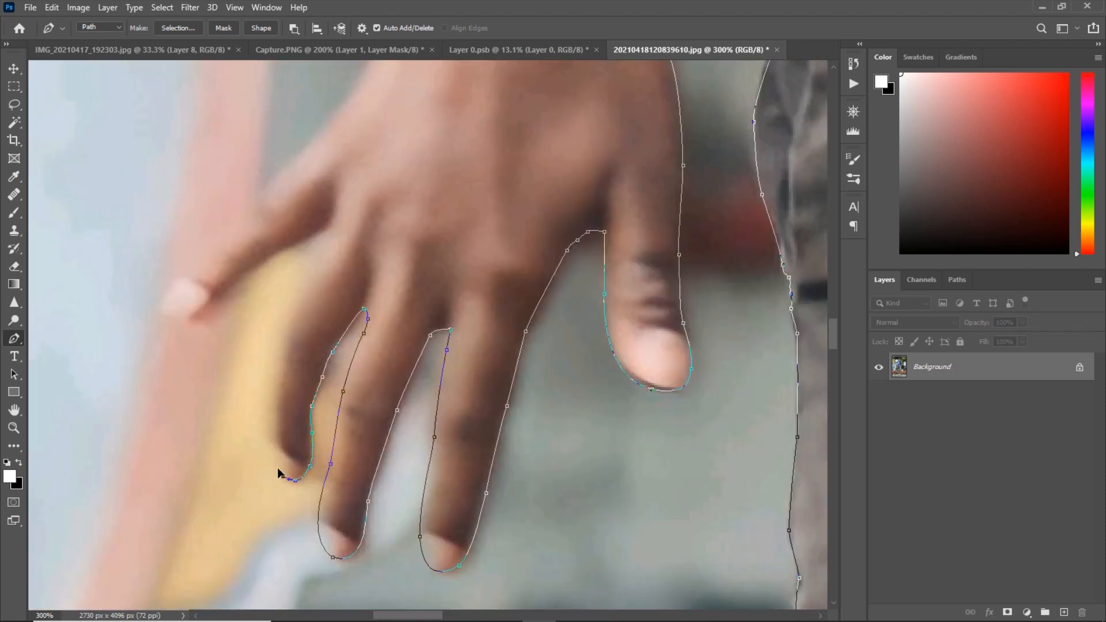
pyautogui.moveTo(334, 234); pyautogui.dragTo(335, 226)
pyautogui.moveTo(249, 280); pyautogui.dragTo(438, 329)
pyautogui.moveTo(424, 279); pyautogui.dragTo(496, 218)
pyautogui.moveTo(484, 205); pyautogui.dragTo(409, 380)
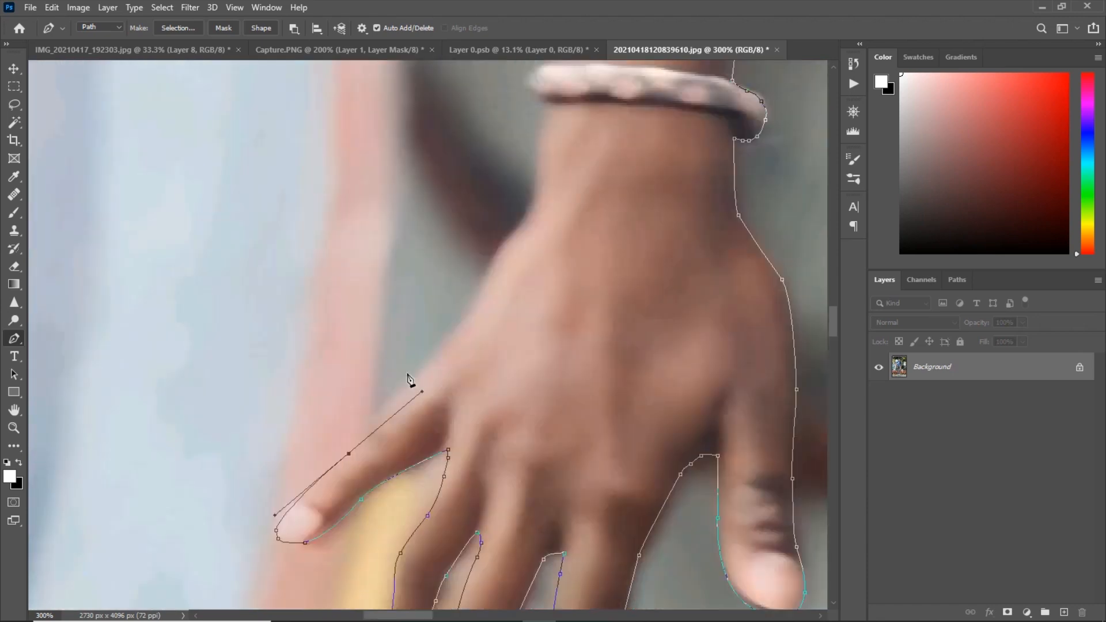
# Trace the back of the hand from the little finger up to the underside of the bracelet.
pyautogui.moveTo(465, 318); pyautogui.dragTo(473, 307)
pyautogui.moveTo(490, 282); pyautogui.dragTo(460, 397)
pyautogui.moveTo(480, 356); pyautogui.dragTo(483, 350)
pyautogui.moveTo(504, 257); pyautogui.dragTo(432, 500)
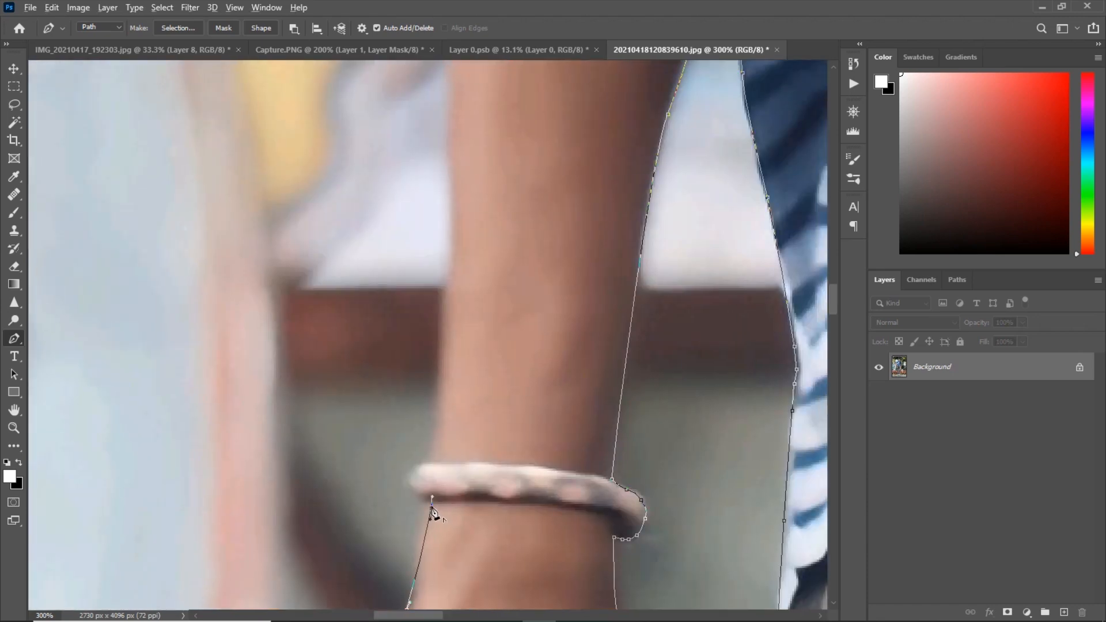
# Trace around the bracelet's outer end and up the arm's outer edge to the sleeve.
pyautogui.moveTo(451, 228); pyautogui.dragTo(410, 461)
pyautogui.moveTo(406, 250); pyautogui.dragTo(406, 213)
pyautogui.moveTo(406, 217); pyautogui.dragTo(359, 461)
pyautogui.moveTo(428, 193); pyautogui.dragTo(469, 109)
pyautogui.hotkey('ctrl', '-')
pyautogui.moveTo(427, 131); pyautogui.dragTo(391, 338)
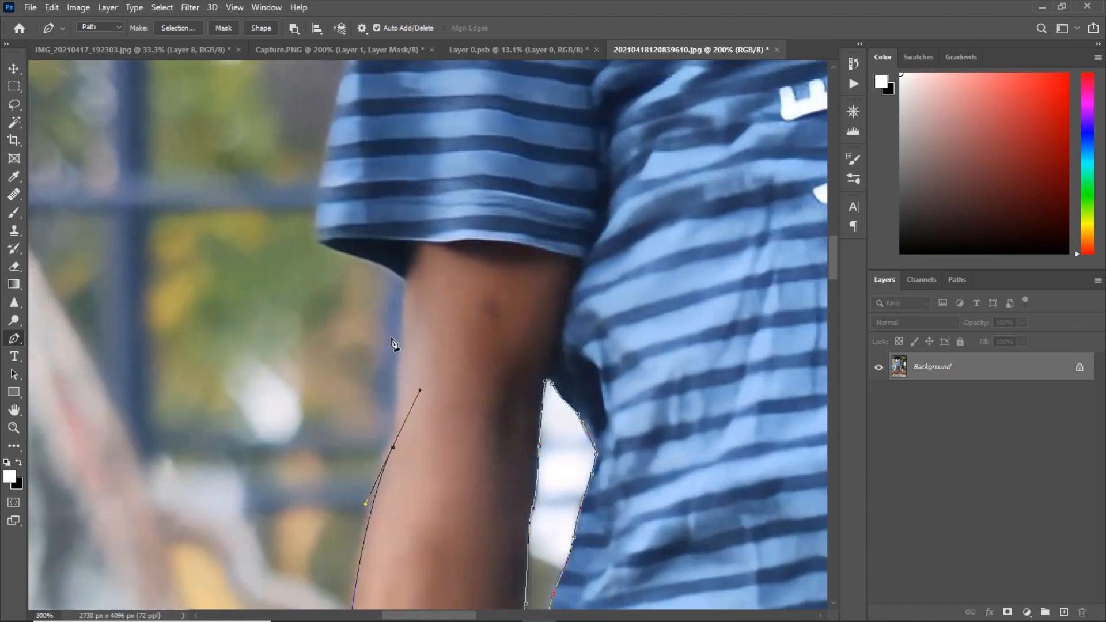
pyautogui.moveTo(351, 190); pyautogui.dragTo(175, 412)
# Trace the shirt's shoulder line from the sleeve up to the raised collar.
pyautogui.moveTo(247, 306); pyautogui.dragTo(122, 427)
pyautogui.moveTo(124, 423); pyautogui.dragTo(173, 403)
pyautogui.click(239, 396)
pyautogui.moveTo(266, 379); pyautogui.dragTo(288, 372)
pyautogui.click(298, 371)
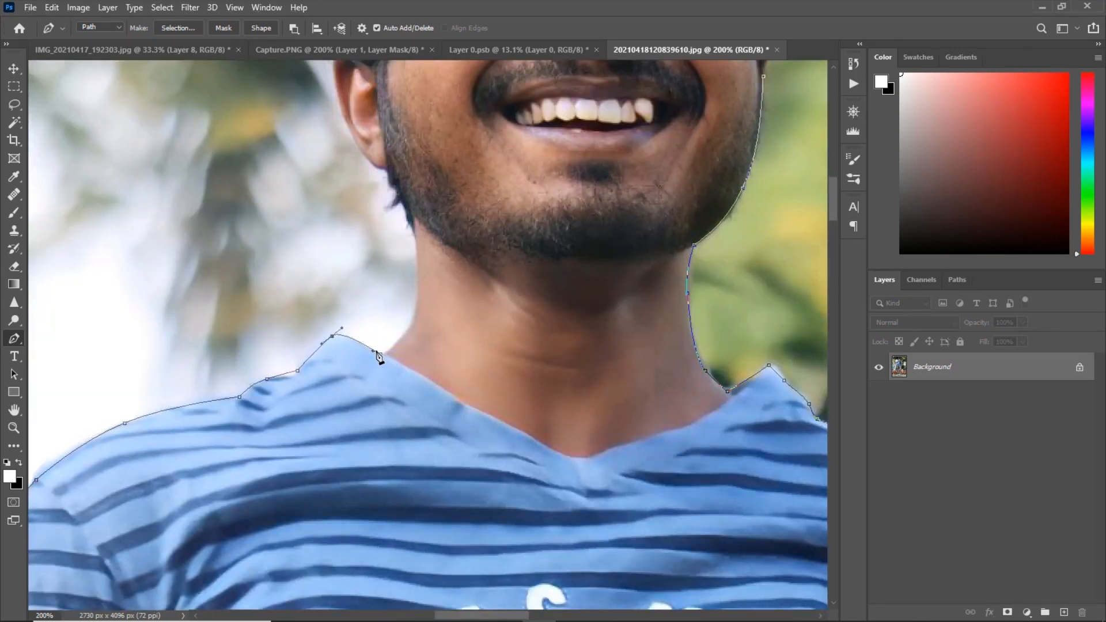
# Trace up the side of the neck and along the beard edge to the earlobe.
pyautogui.click(409, 234)
pyautogui.moveTo(410, 234); pyautogui.dragTo(460, 400)
pyautogui.click(447, 374)
pyautogui.click(443, 370)
pyautogui.click(440, 362)
pyautogui.click(440, 357)
pyautogui.moveTo(440, 357); pyautogui.dragTo(518, 403)
pyautogui.hotkey('ctrl', '+')
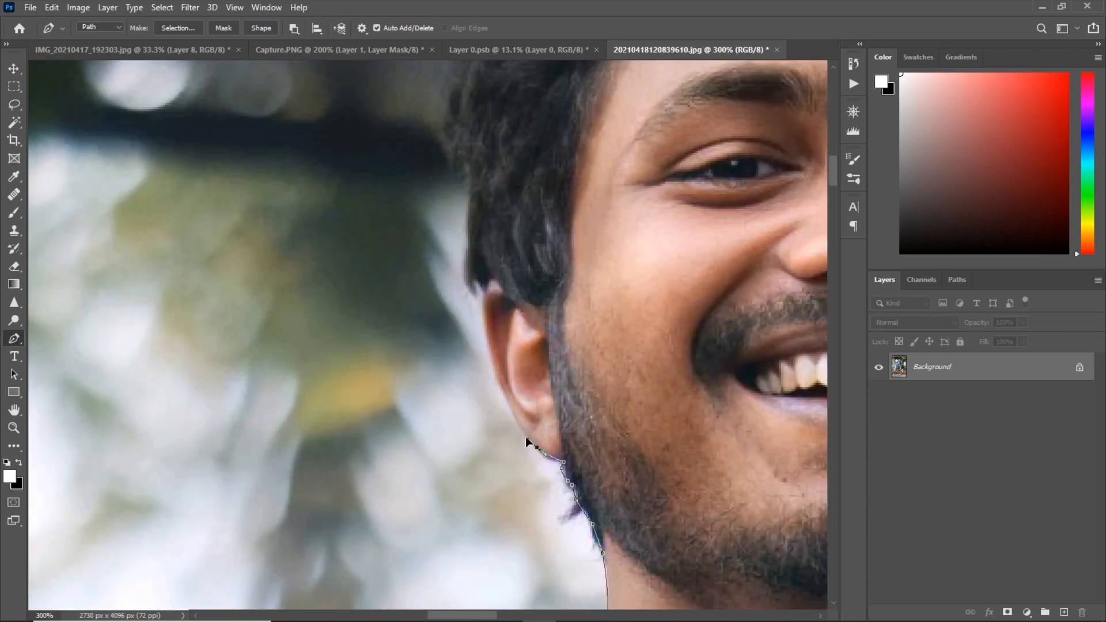
# Trace around the ear and along the hair's outer edge up over the crown.
pyautogui.moveTo(465, 198); pyautogui.dragTo(422, 443)
pyautogui.click(398, 308)
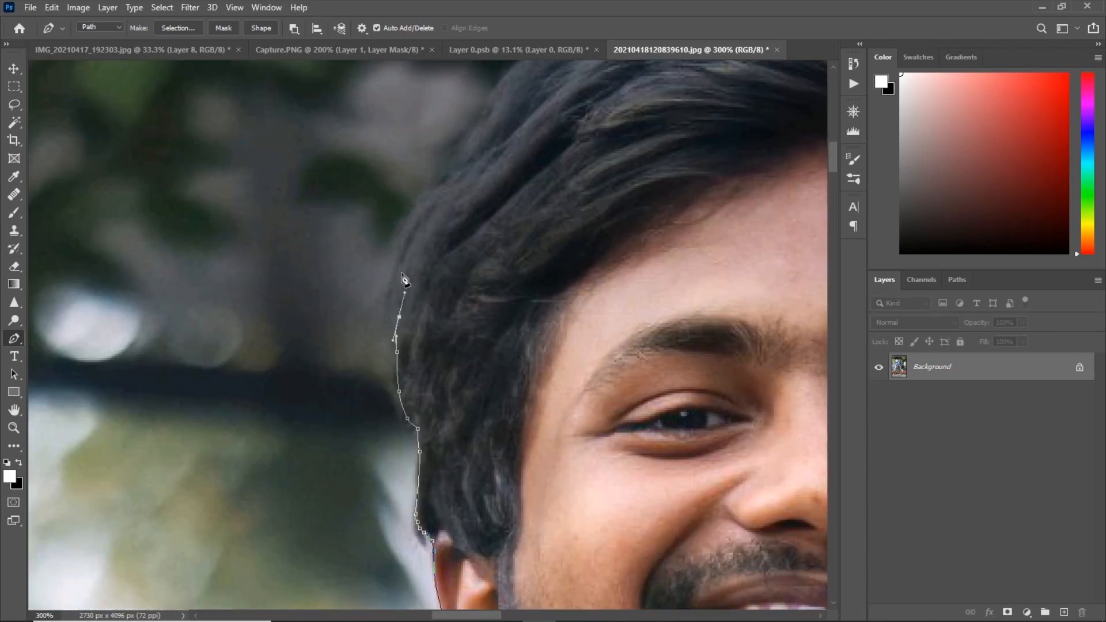
pyautogui.moveTo(430, 197); pyautogui.dragTo(195, 556)
pyautogui.click(405, 384)
pyautogui.click(523, 353)
pyautogui.moveTo(587, 382); pyautogui.dragTo(269, 268)
# Trace the hair's edge from the crown down the other side of the head to the second ear.
pyautogui.moveTo(345, 287); pyautogui.dragTo(369, 310)
pyautogui.click(428, 344)
pyautogui.moveTo(438, 353); pyautogui.dragTo(271, 188)
pyautogui.moveTo(371, 366); pyautogui.dragTo(380, 403)
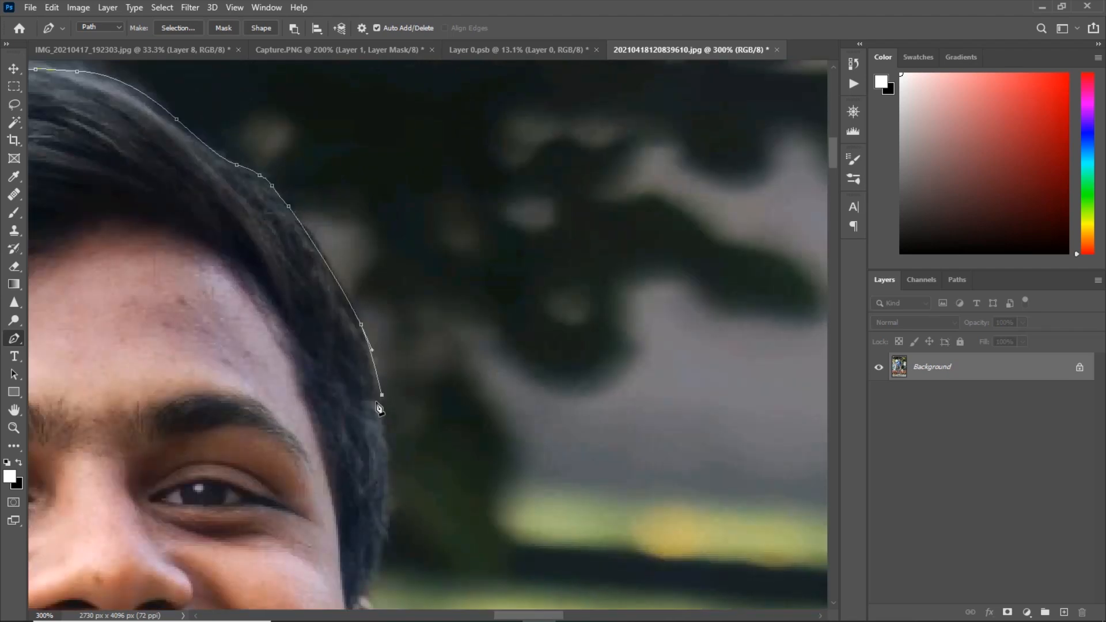
pyautogui.click(385, 468)
pyautogui.moveTo(385, 484); pyautogui.dragTo(386, 204)
pyautogui.moveTo(379, 267); pyautogui.dragTo(376, 286)
pyautogui.click(369, 304)
pyautogui.hotkey('ctrl', '+')
pyautogui.click(343, 308)
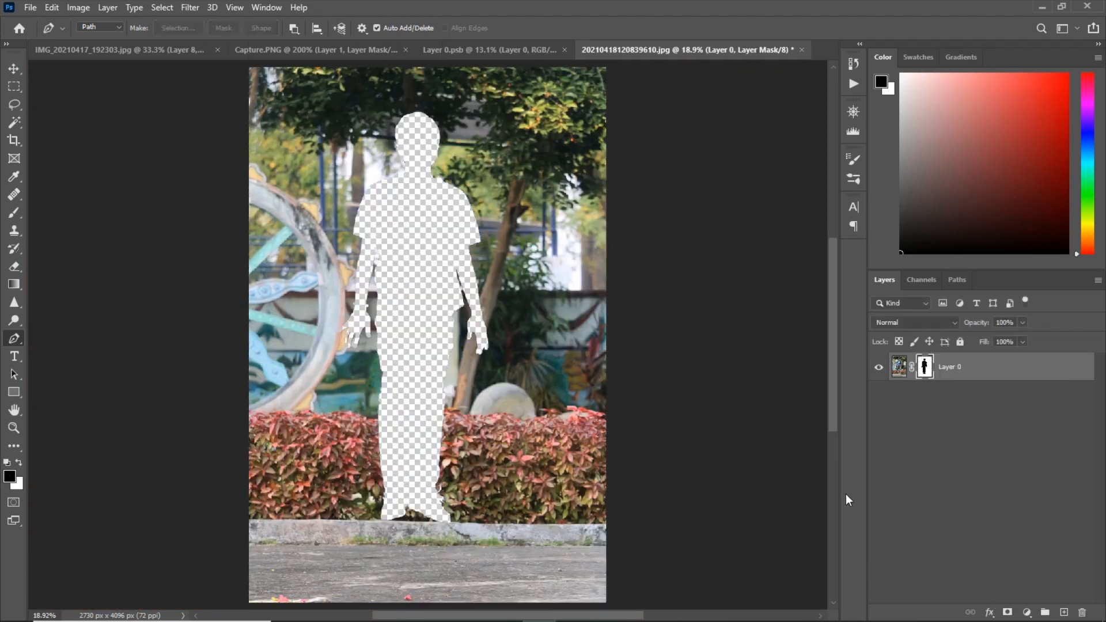
# Invert the layer mask to keep only the person, and quick-select the leftover background between the legs.
pyautogui.hotkey('ctrl', 'i')
pyautogui.press('w')
pyautogui.hotkey('ctrl', '+')
pyautogui.moveTo(396, 407); pyautogui.dragTo(403, 377)
pyautogui.hotkey('ctrl', '+')
pyautogui.hotkey('ctrl', '+')
pyautogui.press('[')
pyautogui.press('[')
pyautogui.press('[')
pyautogui.press('[')
pyautogui.moveTo(347, 474); pyautogui.dragTo(346, 410)
pyautogui.moveTo(374, 507)
pyautogui.mouseDown()
pyautogui.moveTo(386, 254)
pyautogui.moveTo(411, 399)
pyautogui.moveTo(410, 194)
pyautogui.mouseUp()
pyautogui.press('[')
pyautogui.keyDown('alt'); pyautogui.click(410, 351); pyautogui.keyUp('alt')
# Fill the selected gap between the legs with black on the layer mask and deselect.
pyautogui.click(923, 370)
pyautogui.hotkey('alt', 'BackSpace')
pyautogui.hotkey('ctrl', 'd')
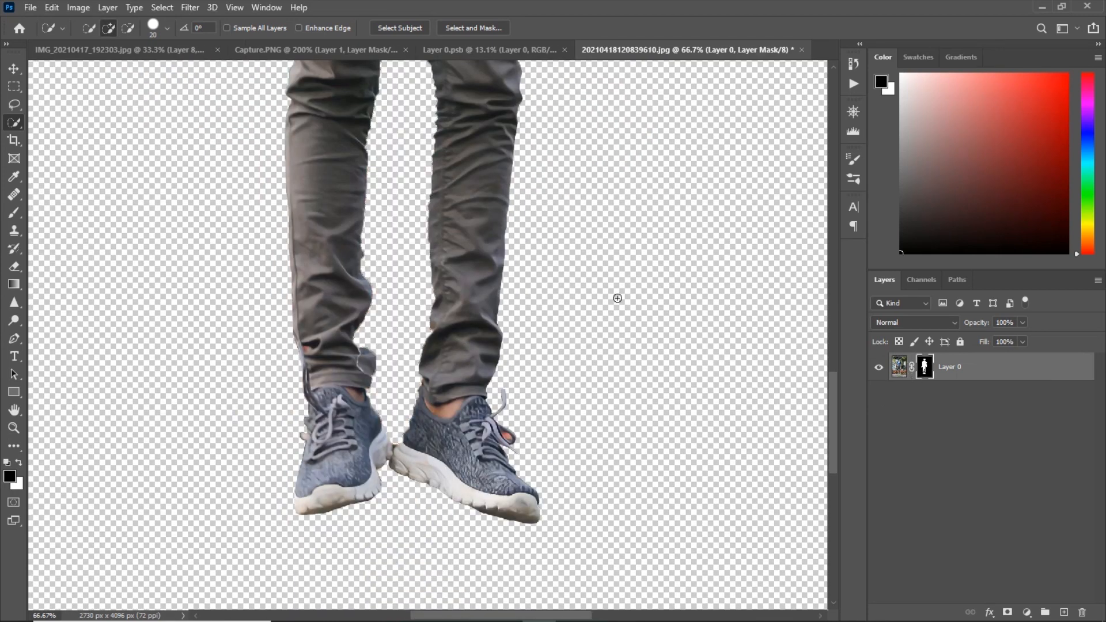
# Place the pexels-ahmet-polat-4463821 landscape image and scale and position it to cover the canvas.
pyautogui.hotkey('ctrl', '0')
pyautogui.click(899, 367)
pyautogui.press('v')
pyautogui.hotkey('ctrl', '-')
pyautogui.moveTo(376, 608)
pyautogui.click(434, 542)
pyautogui.moveTo(547, 520); pyautogui.dragTo(412, 412)
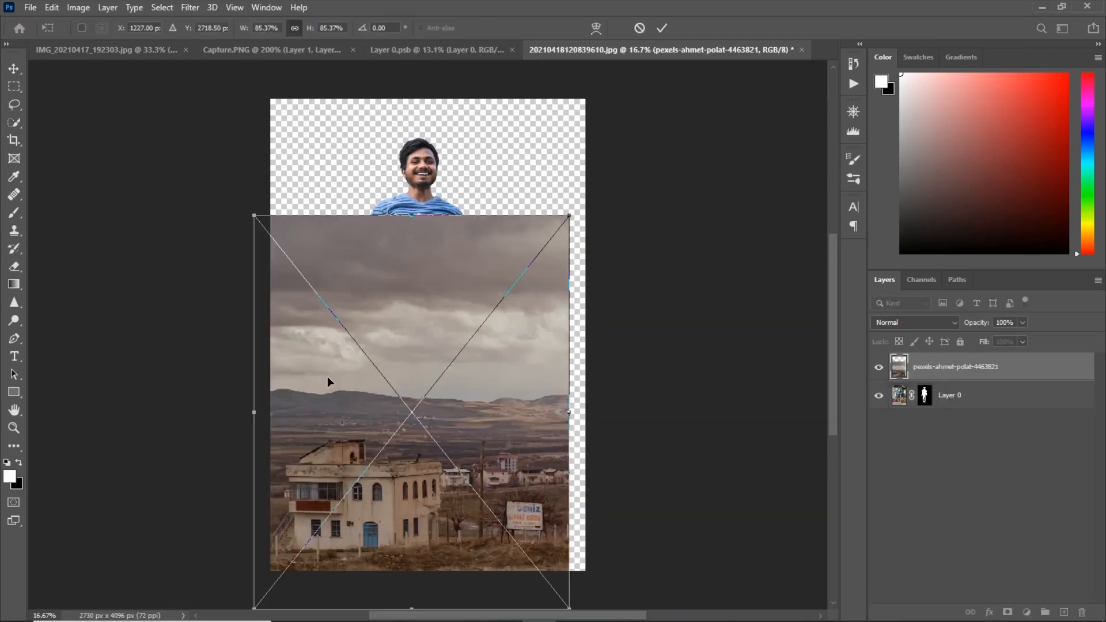
pyautogui.moveTo(497, 391); pyautogui.dragTo(514, 307)
pyautogui.press('Return')
# Move the landscape layer beneath the person layer and convert the person layer to a Smart Object.
pyautogui.moveTo(958, 372); pyautogui.dragTo(958, 407)
pyautogui.rightClick(961, 369)
pyautogui.click(853, 230)
# Reposition and slightly resize the person over the landscape so the figure stands in front of the building.
pyautogui.moveTo(436, 277)
pyautogui.mouseDown()
pyautogui.moveTo(449, 288)
pyautogui.moveTo(439, 285)
pyautogui.mouseUp()
pyautogui.hotkey('ctrl', 't')
pyautogui.moveTo(482, 149); pyautogui.dragTo(486, 141)
pyautogui.moveTo(426, 277); pyautogui.dragTo(438, 272)
pyautogui.press('Return')
# Crop the composition to a 4 : 5 (8 : 10) ratio around the person.
pyautogui.press('c')
pyautogui.moveTo(413, 235); pyautogui.dragTo(414, 248)
pyautogui.click(724, 28)
pyautogui.click(433, 29)
pyautogui.press('Return')
pyautogui.press('Return')
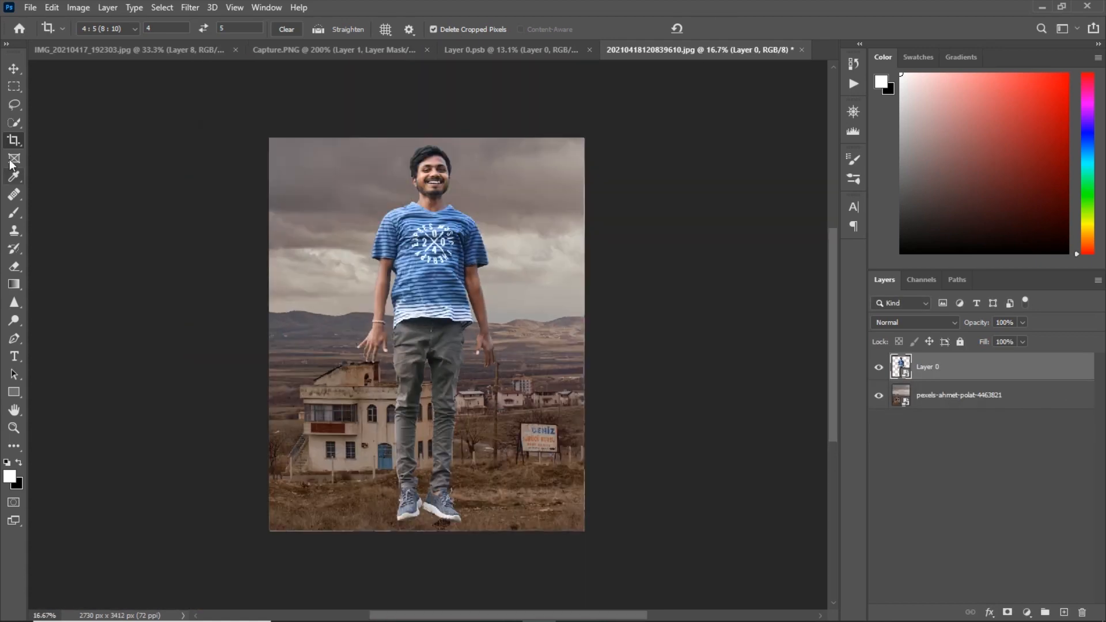
# Add a black Solid Color fill layer above the person and set its blend mode to Color.
pyautogui.press('w')
pyautogui.click(1009, 408)
pyautogui.click(1060, 370)
pyautogui.click(1027, 612)
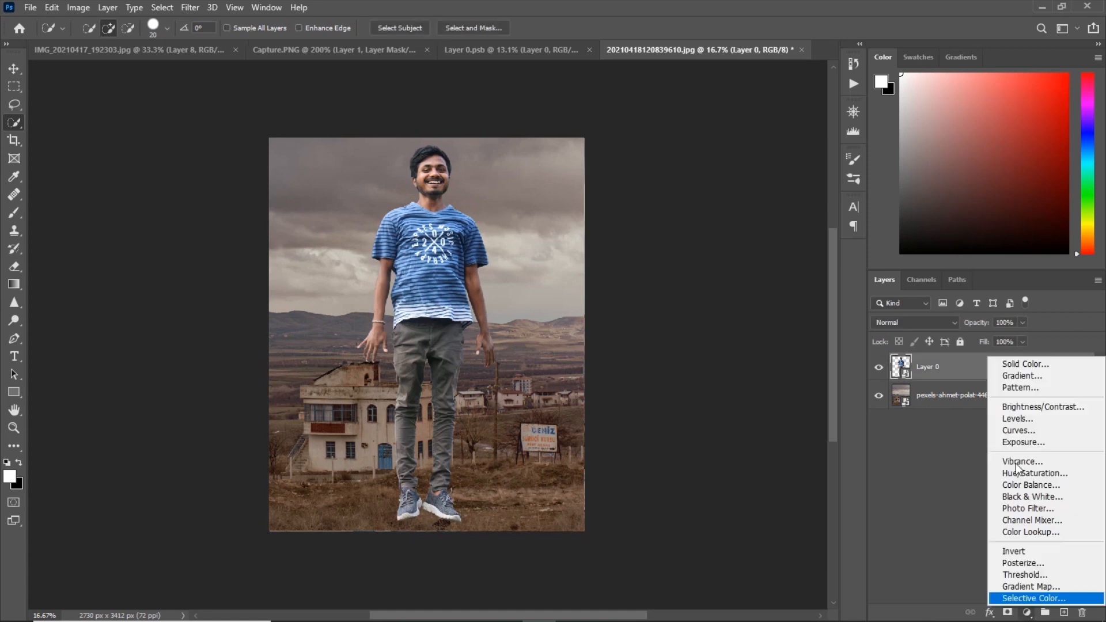
pyautogui.click(1025, 364)
pyautogui.click(917, 139)
pyautogui.click(916, 322)
pyautogui.click(890, 601)
# Rename the person layer to model.
pyautogui.doubleClick(928, 395)
pyautogui.write('model')
pyautogui.press('Return')
# Add a Levels adjustment clipped to the model layer and adjust its tonal range to suit the landscape.
pyautogui.click(1027, 612)
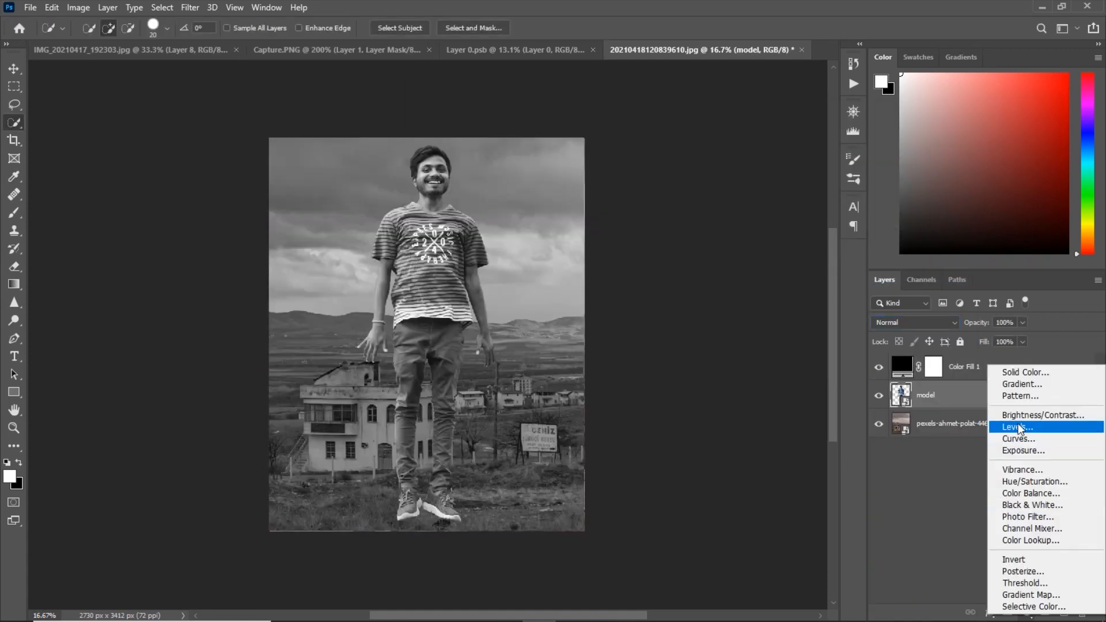
pyautogui.click(1018, 427)
pyautogui.click(716, 420)
pyautogui.moveTo(802, 311); pyautogui.dragTo(778, 312)
pyautogui.hotkey('ctrl', '-')
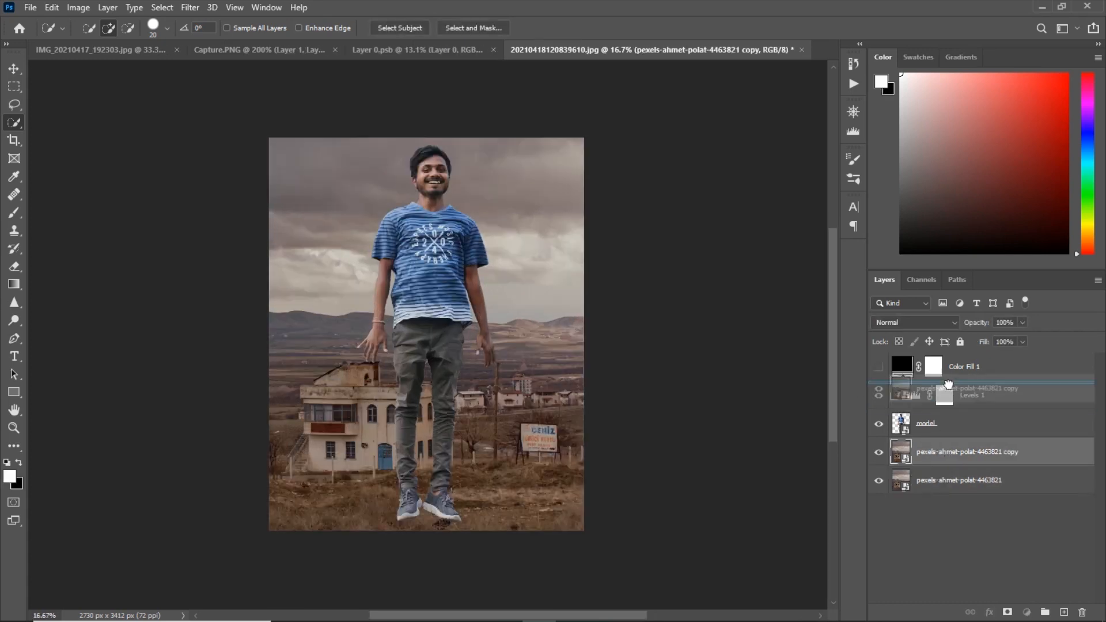
# Clip the landscape copy above Levels 1 to the model layer and apply a strong Gaussian Blur to it.
pyautogui.hotkey('ctrl', 'alt', 'g')
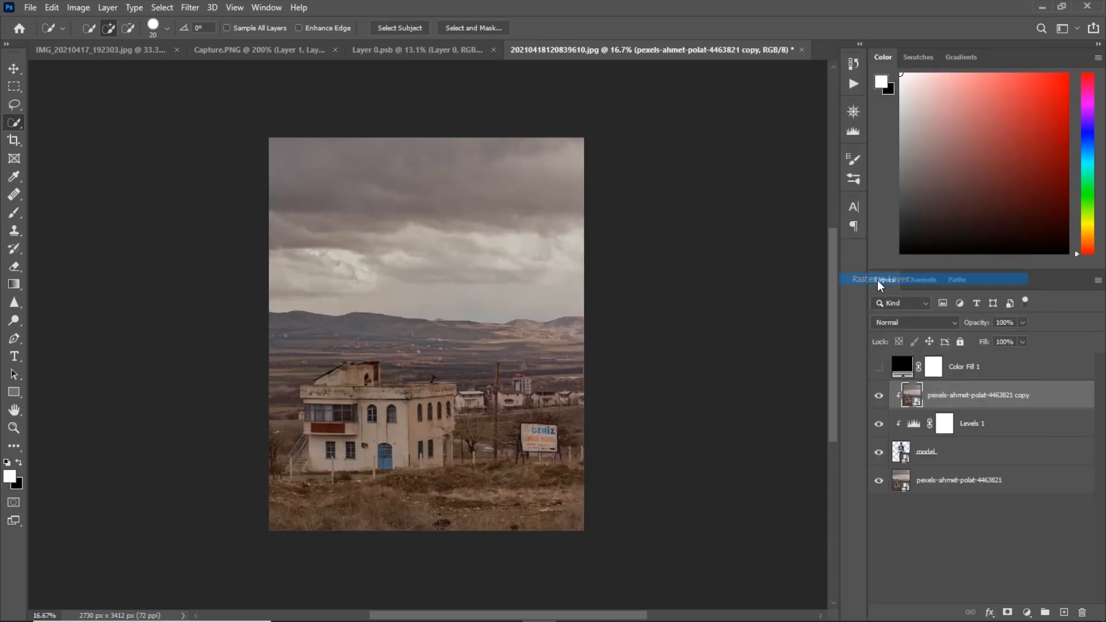
pyautogui.click(190, 7)
pyautogui.moveTo(231, 167)
pyautogui.click(403, 218)
pyautogui.moveTo(808, 353); pyautogui.dragTo(884, 348)
pyautogui.press('Return')
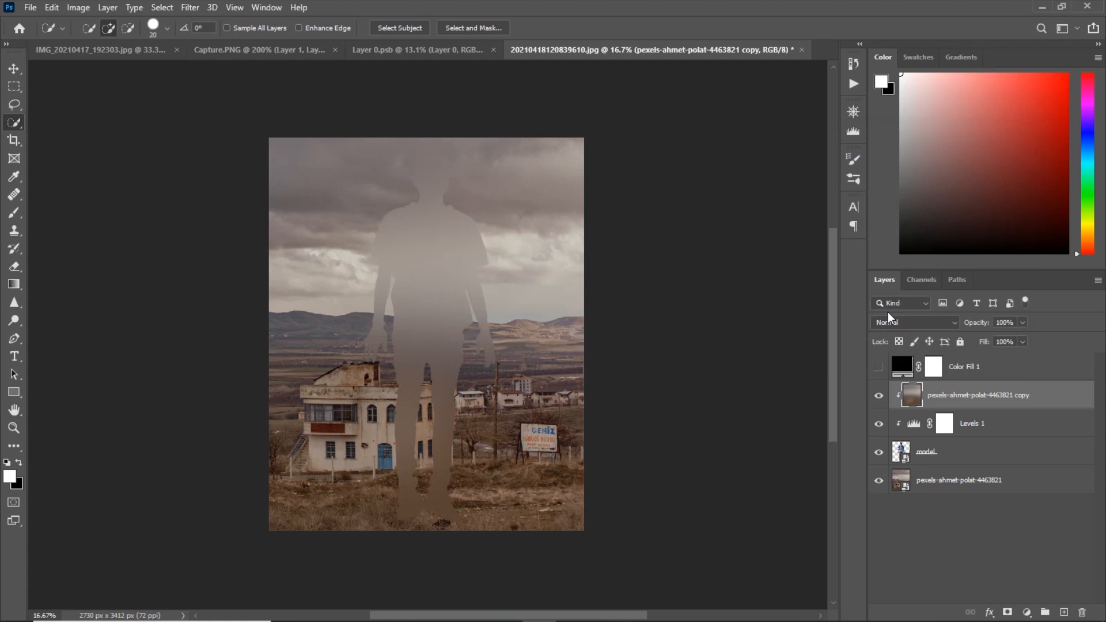
# Try the Soft Light and Color blend modes on the blurred landscape copy.
pyautogui.click(944, 326)
pyautogui.click(916, 447)
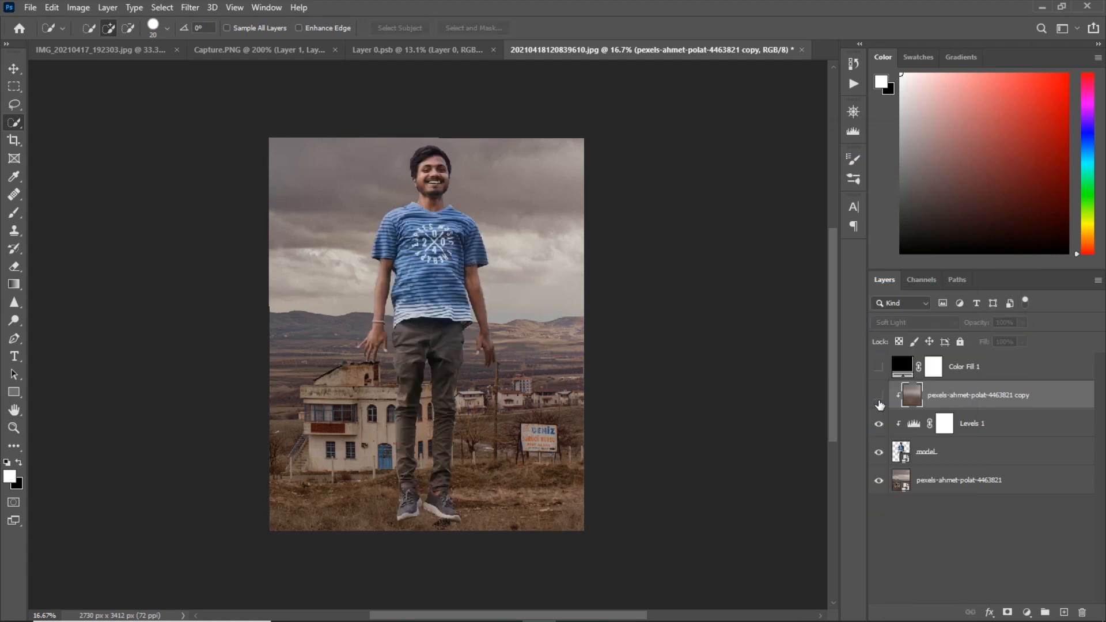
pyautogui.hotkey('ctrl', '+')
pyautogui.click(915, 322)
pyautogui.click(899, 602)
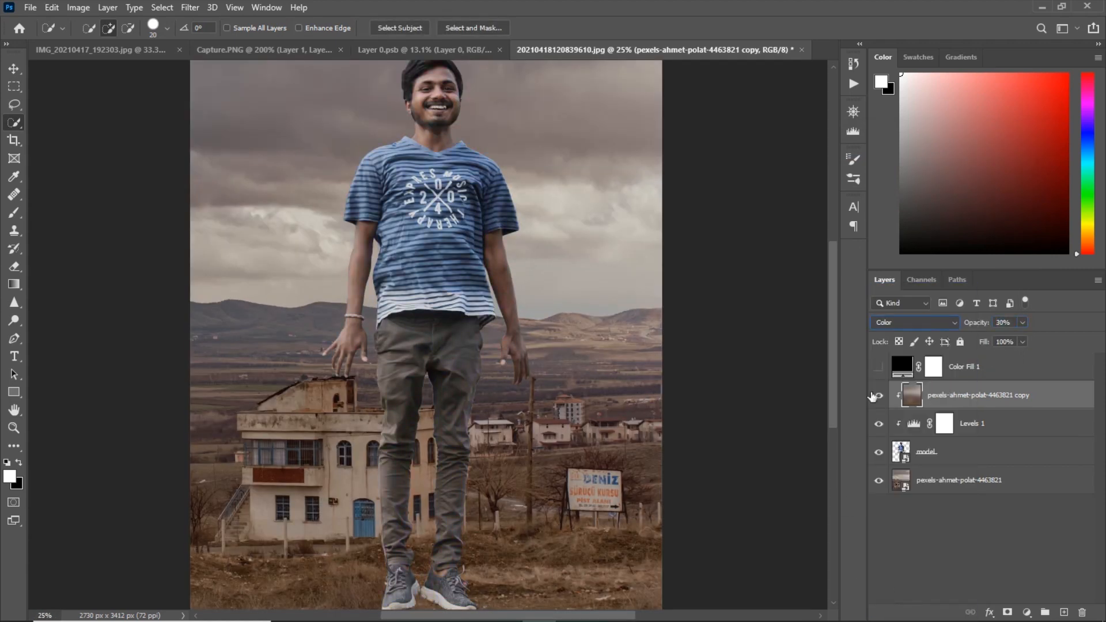
# Set the blurred landscape copy's blend mode to Soft Light, reduce its opacity and compare the result on the person.
pyautogui.click(915, 322)
pyautogui.click(899, 454)
pyautogui.click(879, 397)
pyautogui.hotkey('ctrl', '-')
pyautogui.click(879, 397)
pyautogui.moveTo(982, 327); pyautogui.dragTo(974, 330)
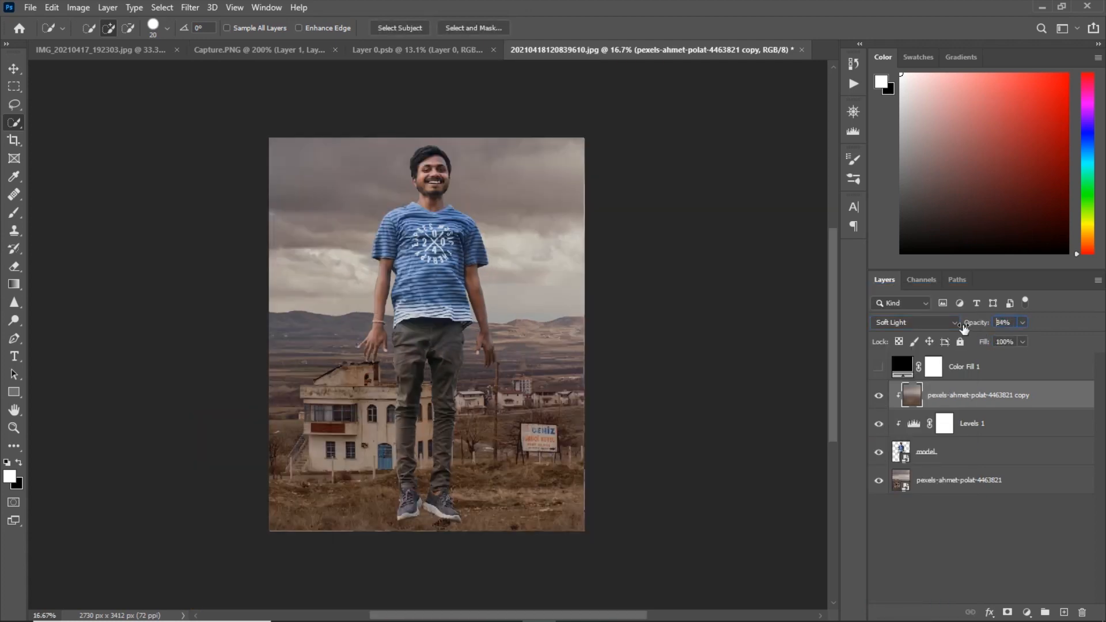
pyautogui.hotkey('ctrl', '+')
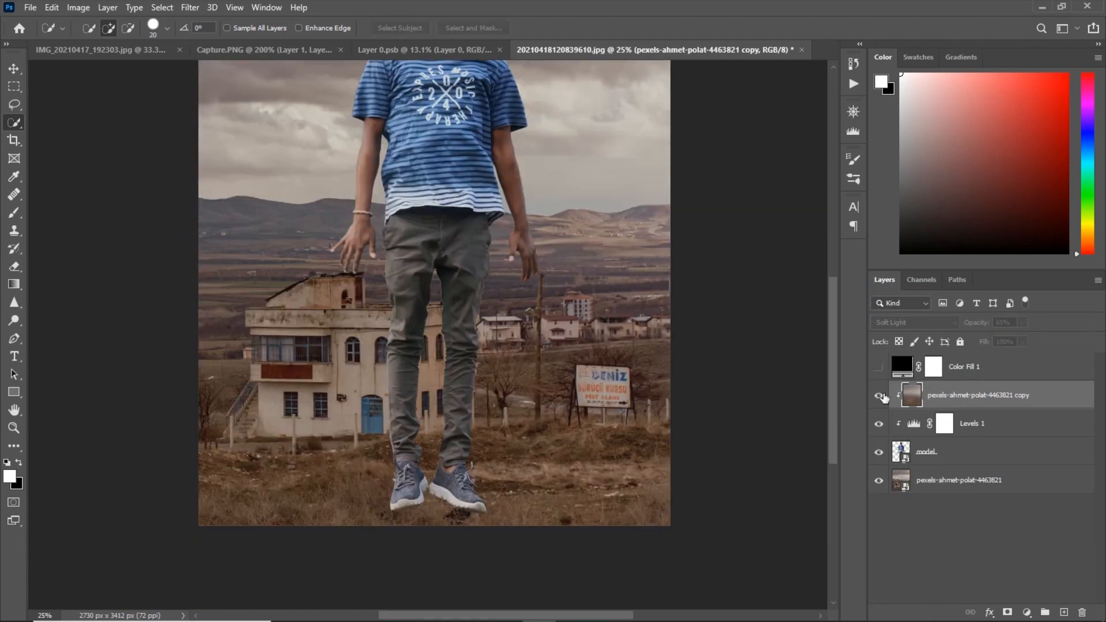
# Show the Color Fill 1 check layer and apply a slight Levels adjustment to the blurred landscape copy.
pyautogui.hotkey('ctrl', '-')
pyautogui.click(879, 366)
pyautogui.hotkey('ctrl', 'l')
pyautogui.moveTo(839, 237)
pyautogui.mouseDown()
pyautogui.moveTo(850, 236)
pyautogui.moveTo(835, 237)
pyautogui.mouseUp()
pyautogui.click(983, 105)
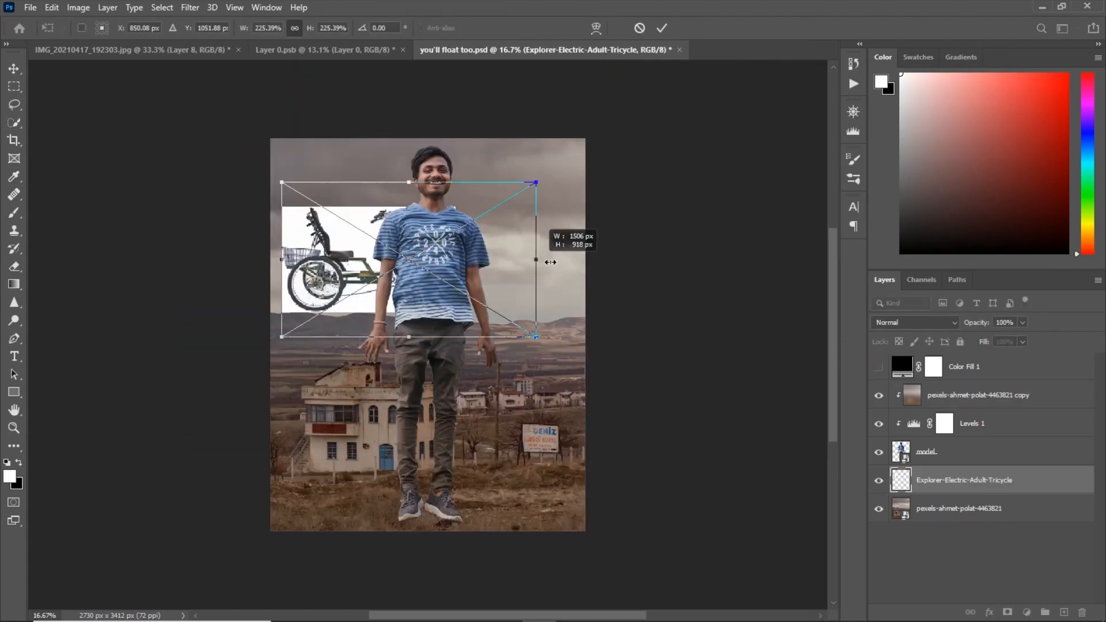
# Place the enlarged Explorer-Electric-Adult-Tricycle image between the model and landscape layers.
pyautogui.press('Return')
# Select the white background around the tricycle with the Magic Wand tool.
pyautogui.rightClick(15, 122)
pyautogui.click(53, 148)
pyautogui.hotkey('ctrl', '+')
pyautogui.hotkey('ctrl', '+')
pyautogui.moveTo(400, 141); pyautogui.dragTo(462, 242)
pyautogui.click(462, 242)
pyautogui.hotkey('ctrl', '+')
pyautogui.click(384, 281)
pyautogui.click(408, 135)
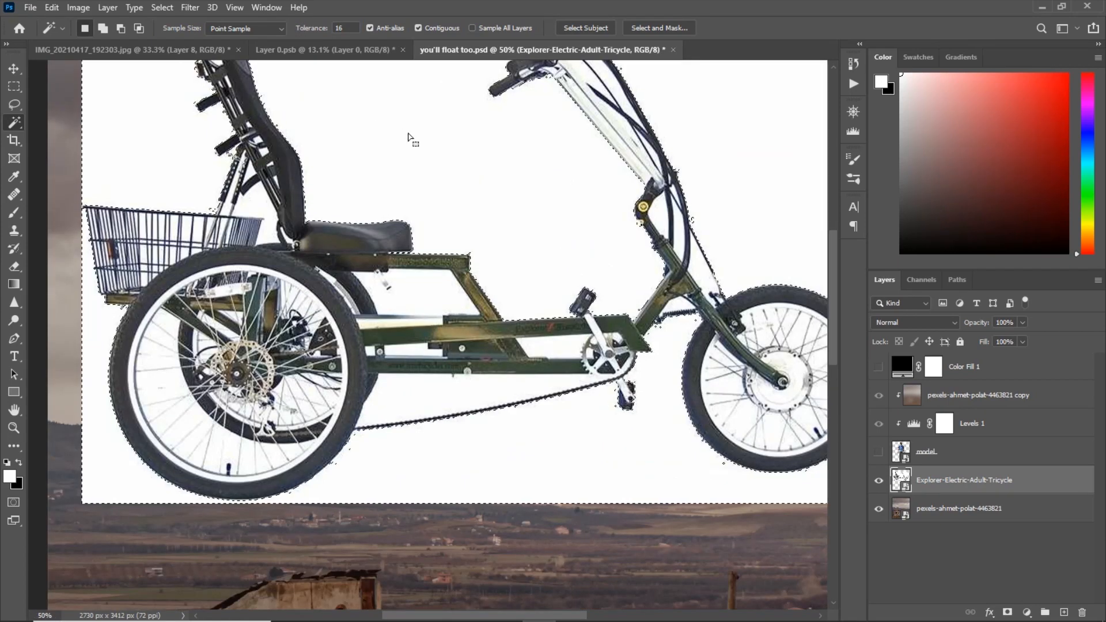
# Add the white gaps inside the tricycle's frame, rear wheel and basket to the selection.
pyautogui.keyDown('shift'); pyautogui.click(547, 348); pyautogui.keyUp('shift')
pyautogui.keyDown('shift'); pyautogui.click(192, 431); pyautogui.keyUp('shift')
pyautogui.keyDown('shift'); pyautogui.click(215, 446); pyautogui.keyUp('shift')
pyautogui.keyDown('shift'); pyautogui.click(181, 410); pyautogui.keyUp('shift')
pyautogui.keyDown('shift'); pyautogui.click(142, 228); pyautogui.keyUp('shift')
pyautogui.keyDown('shift'); pyautogui.click(197, 231); pyautogui.keyUp('shift')
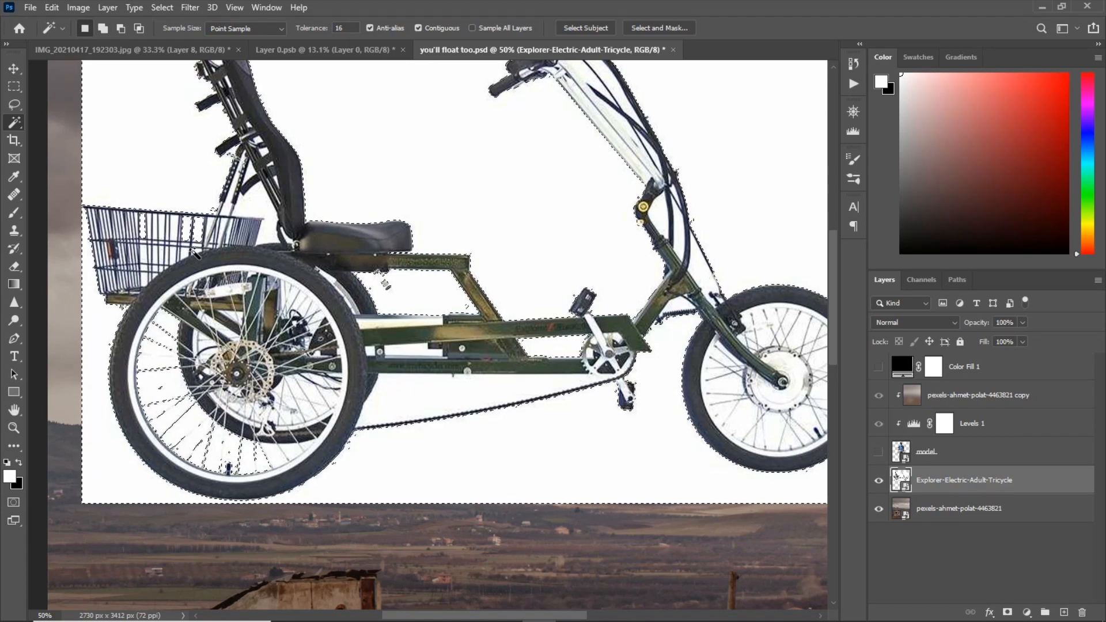
# Try to remove the tricycle's white background with a layer mask made from the selection.
pyautogui.moveTo(193, 252); pyautogui.dragTo(259, 303)
pyautogui.moveTo(753, 302); pyautogui.dragTo(493, 279)
pyautogui.click(1008, 612)
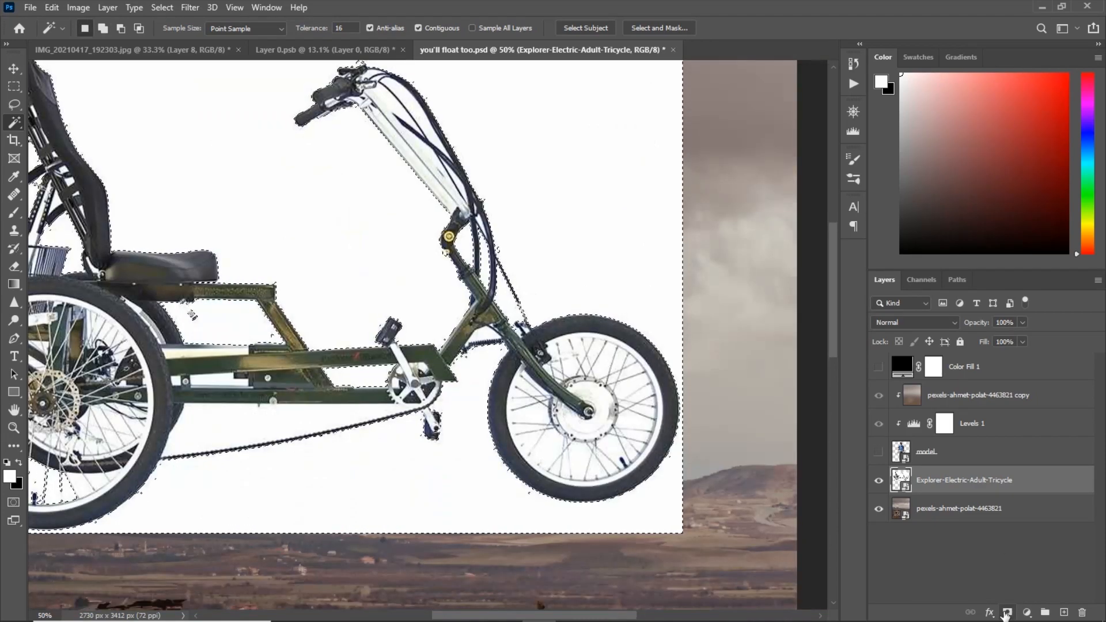
pyautogui.moveTo(217, 395); pyautogui.dragTo(499, 358)
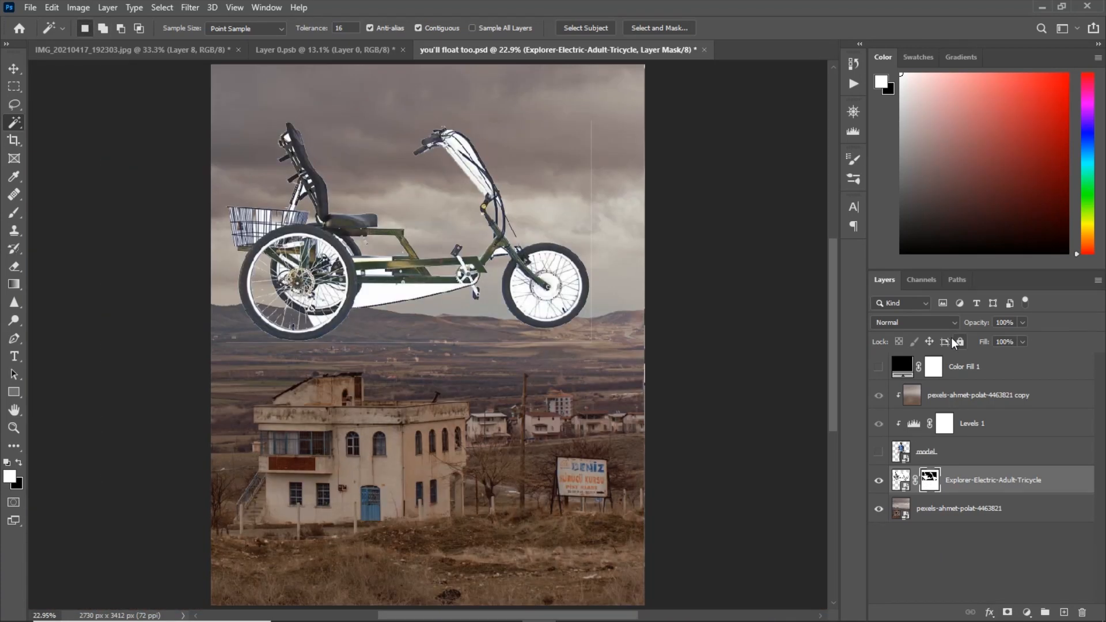
# Set the duplicate tricycle layer to Normal blending and quick-select its green frame.
pyautogui.click(915, 323)
pyautogui.click(899, 328)
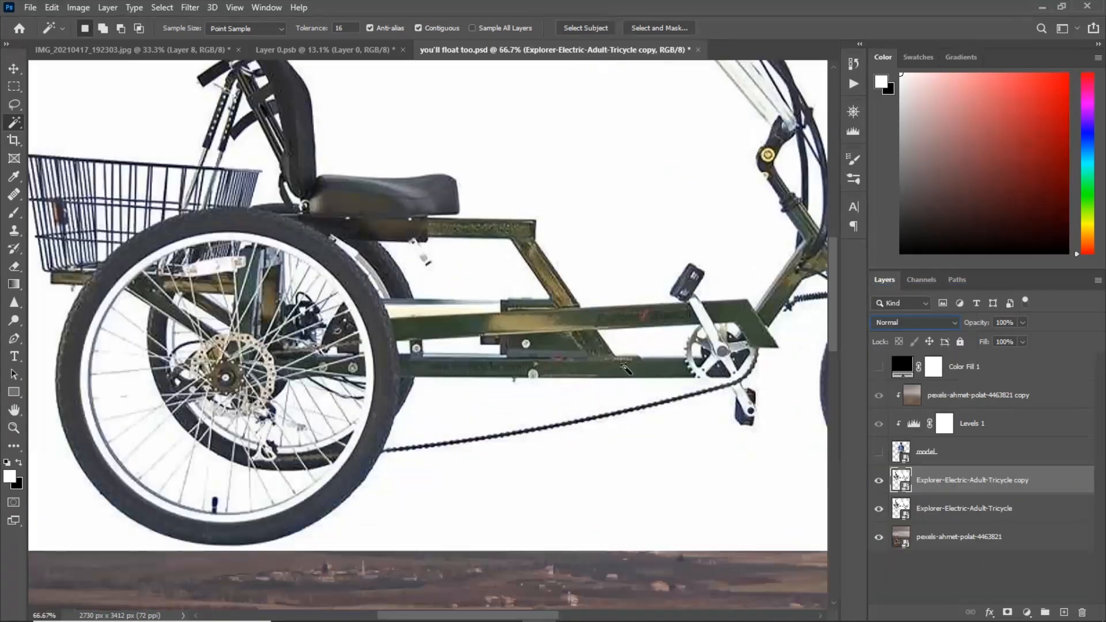
pyautogui.rightClick(14, 122)
pyautogui.click(87, 132)
pyautogui.moveTo(282, 356)
pyautogui.mouseDown()
pyautogui.moveTo(306, 343)
pyautogui.moveTo(269, 340)
pyautogui.moveTo(271, 311)
pyautogui.moveTo(350, 325)
pyautogui.mouseUp()
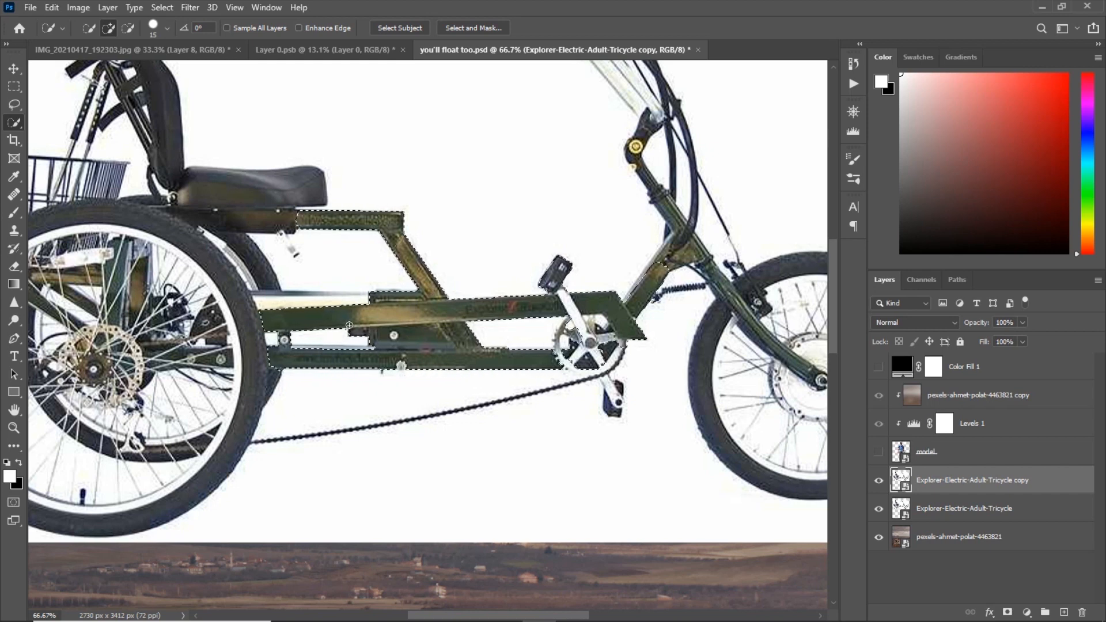
# Add a layer mask to the tricycle copy that shows only the selected green frame.
pyautogui.hotkey('ctrl', '-')
pyautogui.hotkey('ctrl', '-')
pyautogui.click(1007, 612)
pyautogui.click(881, 482)
pyautogui.click(939, 510)
pyautogui.hotkey('ctrl', 't')
pyautogui.moveTo(689, 274); pyautogui.dragTo(488, 274)
pyautogui.moveTo(506, 274); pyautogui.dragTo(347, 297)
pyautogui.moveTo(291, 293); pyautogui.dragTo(279, 332)
pyautogui.press('Escape')
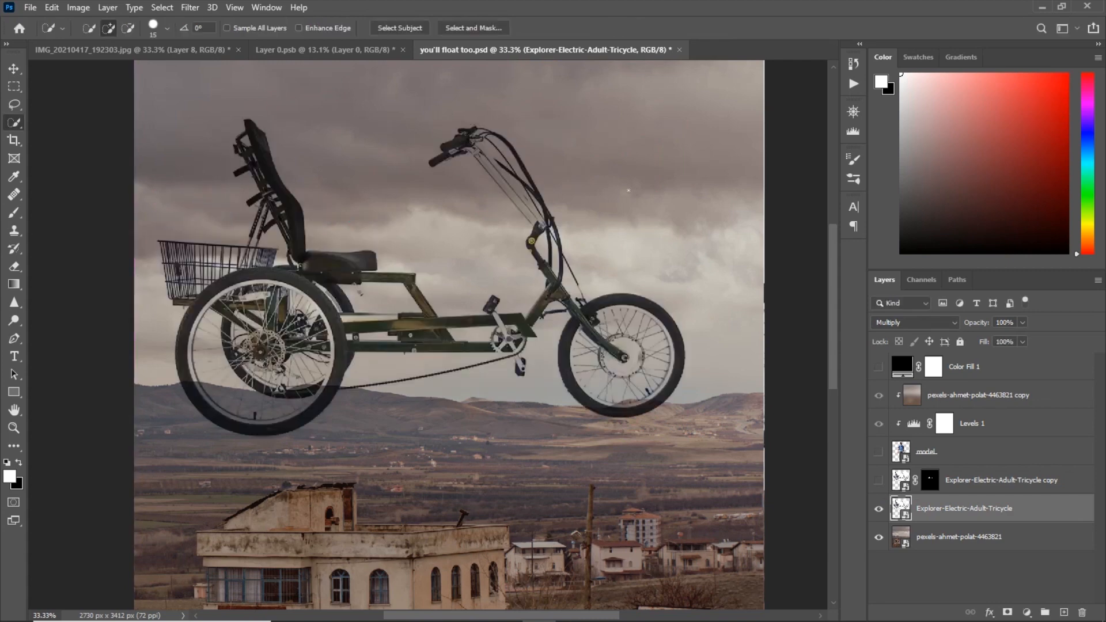
pyautogui.click(879, 479)
# Disable the tricycle copy's layer mask and quick-select further tricycle parts to reveal through it.
pyautogui.hotkey('ctrl', '+')
pyautogui.hotkey('ctrl', '+')
pyautogui.click(929, 479)
pyautogui.keyDown('shift'); pyautogui.click(930, 481); pyautogui.keyUp('shift')
pyautogui.moveTo(383, 406)
pyautogui.mouseDown()
pyautogui.moveTo(322, 443)
pyautogui.moveTo(173, 426)
pyautogui.moveTo(187, 171)
pyautogui.moveTo(265, 143)
pyautogui.moveTo(383, 183)
pyautogui.moveTo(427, 282)
pyautogui.moveTo(406, 371)
pyautogui.mouseUp()
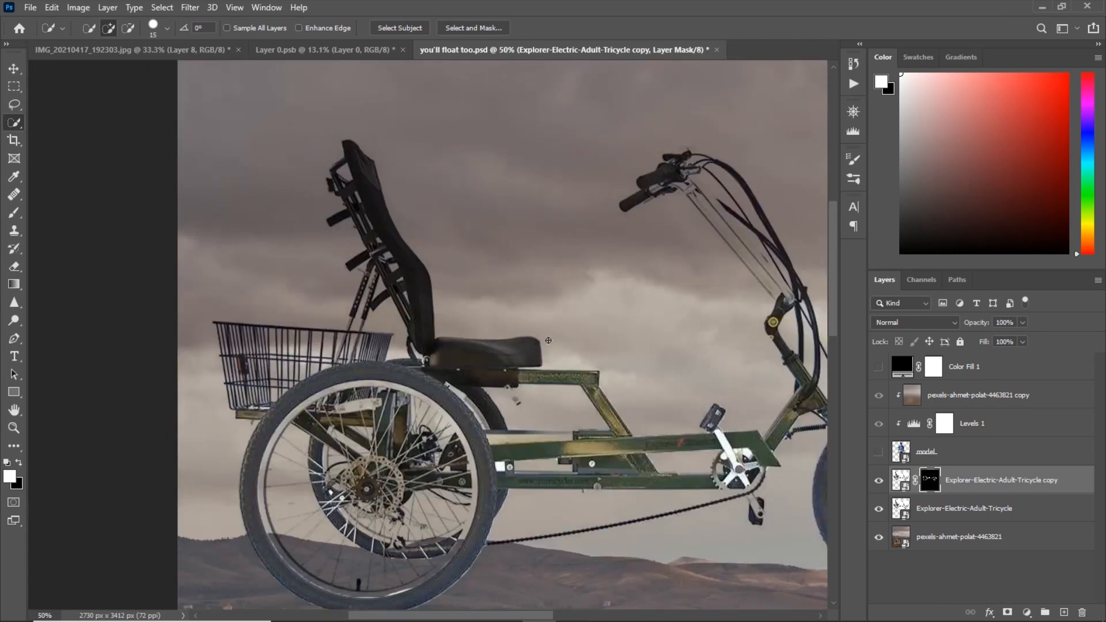
# Quick-select the tricycle seat's backrest and fill it with white on the tricycle copy's layer mask.
pyautogui.click(901, 480)
pyautogui.click(878, 481)
pyautogui.click(879, 480)
pyautogui.keyDown('shift'); pyautogui.click(929, 480); pyautogui.keyUp('shift')
pyautogui.moveTo(360, 164)
pyautogui.mouseDown()
pyautogui.moveTo(423, 334)
pyautogui.moveTo(399, 271)
pyautogui.mouseUp()
pyautogui.click(930, 480)
pyautogui.hotkey('alt', 'BackSpace')
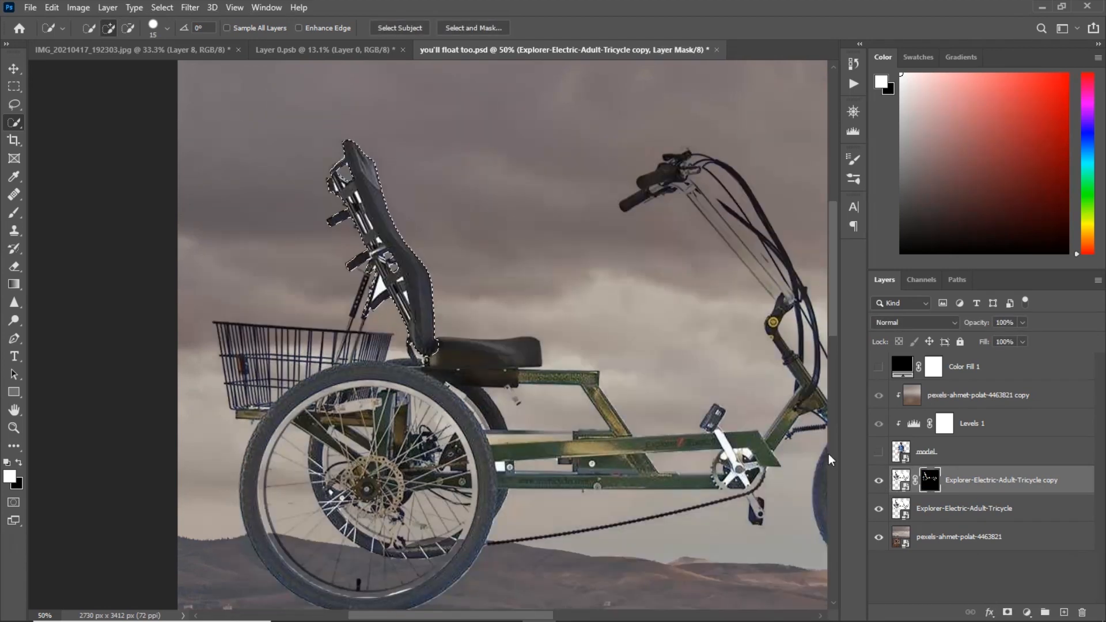
pyautogui.hotkey('ctrl', 'd')
# Paint black on the tricycle copy's mask over the white gap between the support struts and the backrest.
pyautogui.hotkey('ctrl', '+')
pyautogui.hotkey('ctrl', '+')
pyautogui.hotkey('ctrl', '+')
pyautogui.hotkey('ctrl', '+')
pyautogui.moveTo(211, 178); pyautogui.dragTo(515, 453)
pyautogui.press('b')
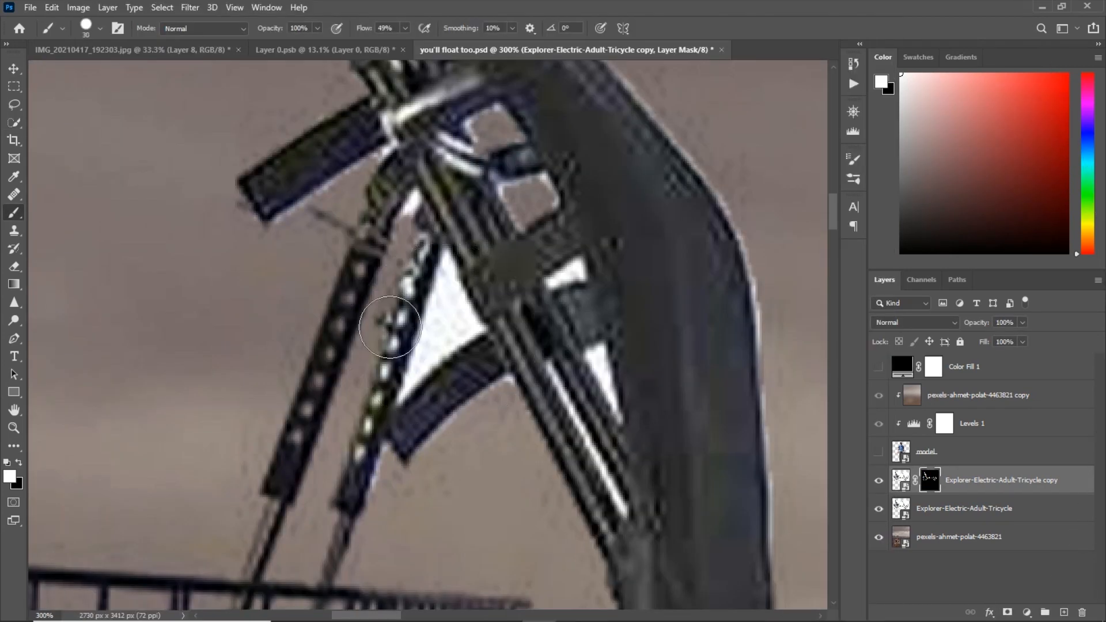
pyautogui.press('x')
pyautogui.moveTo(447, 291)
pyautogui.mouseDown()
pyautogui.moveTo(416, 376)
pyautogui.moveTo(446, 324)
pyautogui.moveTo(449, 261)
pyautogui.mouseUp()
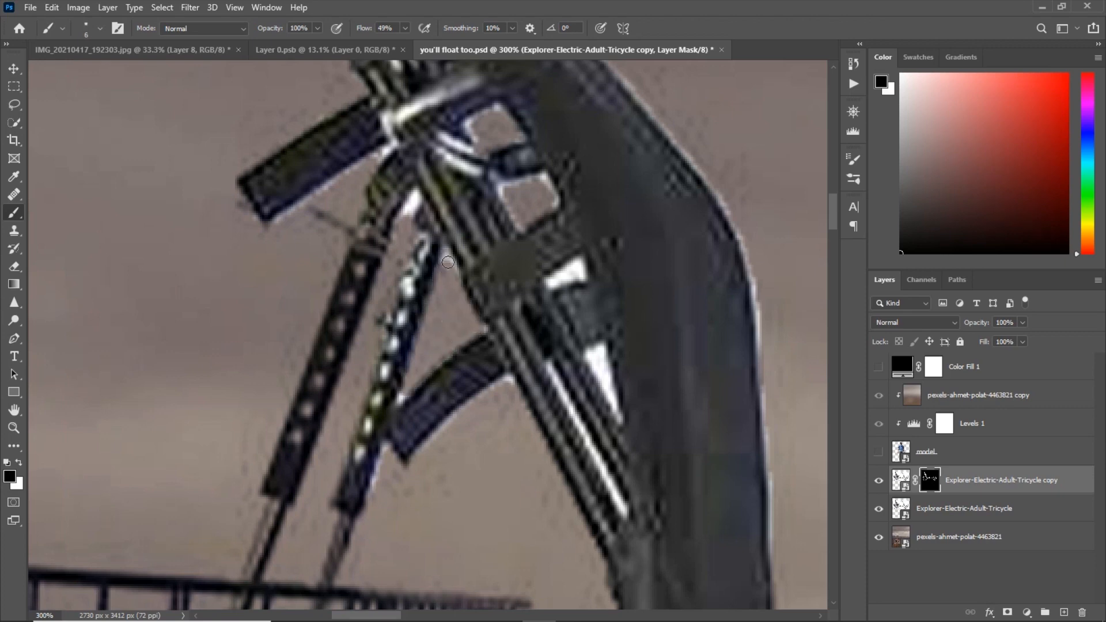
pyautogui.moveTo(405, 222); pyautogui.dragTo(413, 198)
pyautogui.press('[')
pyautogui.press('[')
pyautogui.press('[')
pyautogui.press('[')
# Mask out the remaining small white gaps along the backrest frame with a finer black brush.
pyautogui.moveTo(531, 253); pyautogui.dragTo(568, 276)
pyautogui.press('[')
pyautogui.press('[')
pyautogui.moveTo(593, 357); pyautogui.dragTo(620, 422)
pyautogui.moveTo(547, 365); pyautogui.dragTo(623, 511)
pyautogui.click(510, 379)
pyautogui.click(402, 398)
pyautogui.moveTo(323, 127); pyautogui.dragTo(602, 562)
pyautogui.moveTo(543, 216); pyautogui.dragTo(561, 249)
pyautogui.moveTo(608, 245); pyautogui.dragTo(583, 186)
pyautogui.moveTo(499, 131); pyautogui.dragTo(512, 158)
pyautogui.moveTo(448, 128); pyautogui.dragTo(468, 177)
pyautogui.moveTo(637, 322); pyautogui.dragTo(397, 111)
pyautogui.moveTo(402, 116); pyautogui.dragTo(437, 187)
pyautogui.moveTo(400, 209); pyautogui.dragTo(353, 106)
pyautogui.press('[')
pyautogui.moveTo(472, 249); pyautogui.dragTo(489, 274)
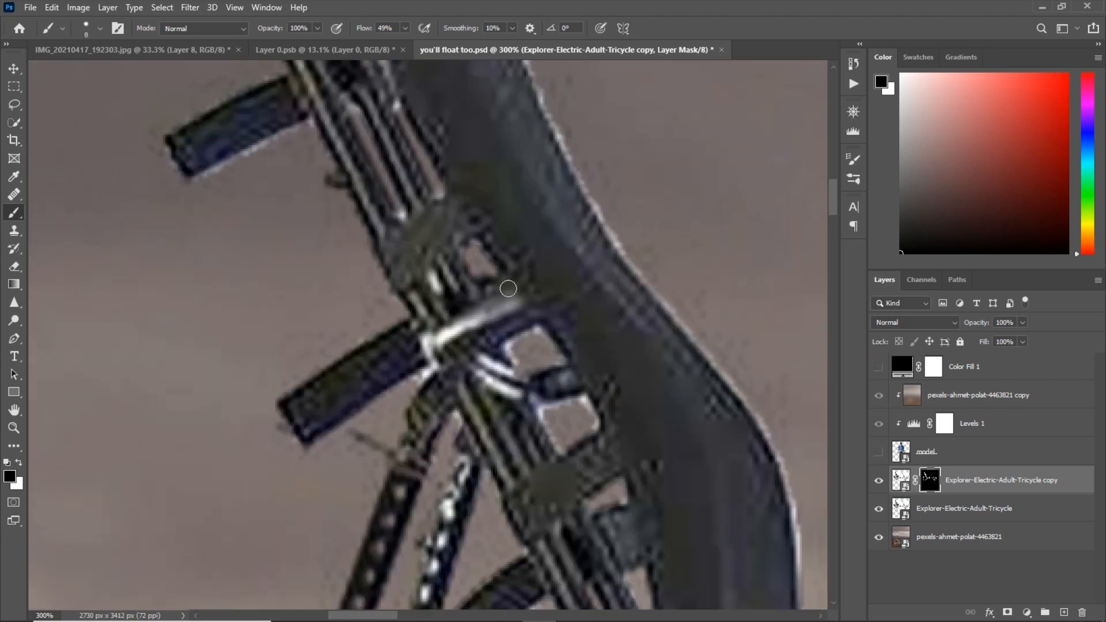
# Examine the masked tricycle frame beside the rear wheel for leftover background.
pyautogui.hotkey('ctrl', '-')
pyautogui.hotkey('ctrl', '-')
pyautogui.hotkey('ctrl', '-')
pyautogui.hotkey('ctrl', '-')
pyautogui.moveTo(524, 494)
pyautogui.mouseDown()
pyautogui.moveTo(340, 242)
pyautogui.moveTo(436, 322)
pyautogui.mouseUp()
pyautogui.hotkey('ctrl', '+')
pyautogui.hotkey('ctrl', '+')
pyautogui.hotkey('ctrl', '+')
pyautogui.press(']')
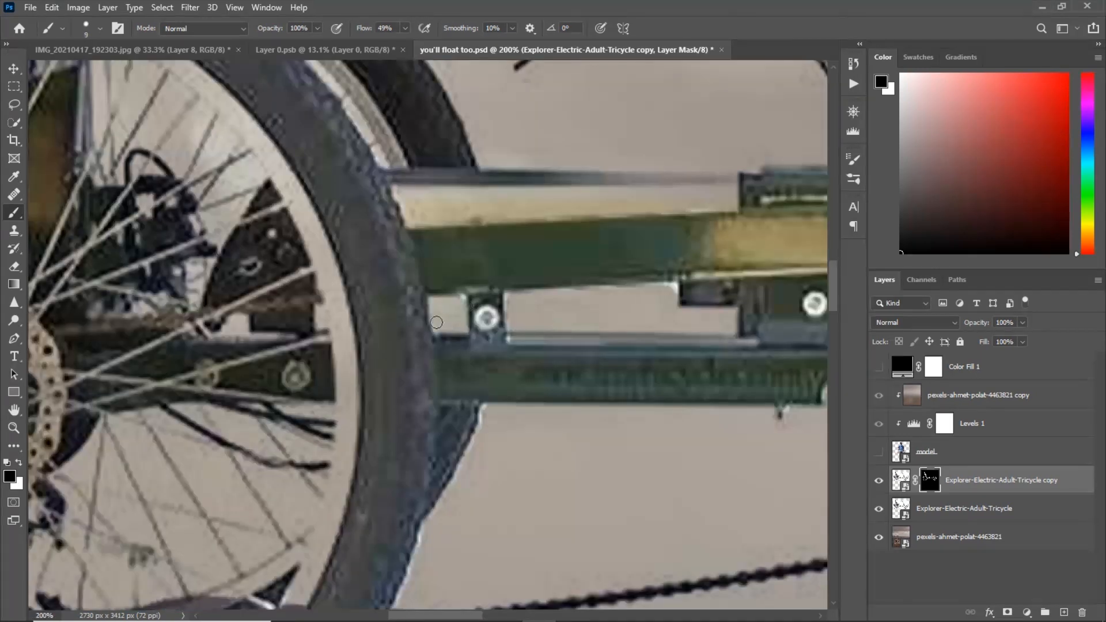
# Group the two tricycle layers, shrink and tilt the group in the sky beside the man, and show the model layer.
pyautogui.hotkey('ctrl', '0')
pyautogui.keyDown('ctrl'); pyautogui.click(979, 518); pyautogui.keyUp('ctrl')
pyautogui.hotkey('ctrl', 'g')
pyautogui.hotkey('ctrl', 't')
pyautogui.moveTo(592, 231); pyautogui.dragTo(402, 313)
pyautogui.moveTo(362, 275); pyautogui.dragTo(317, 241)
pyautogui.click(684, 28)
pyautogui.hotkey('ctrl', '-')
pyautogui.click(878, 453)
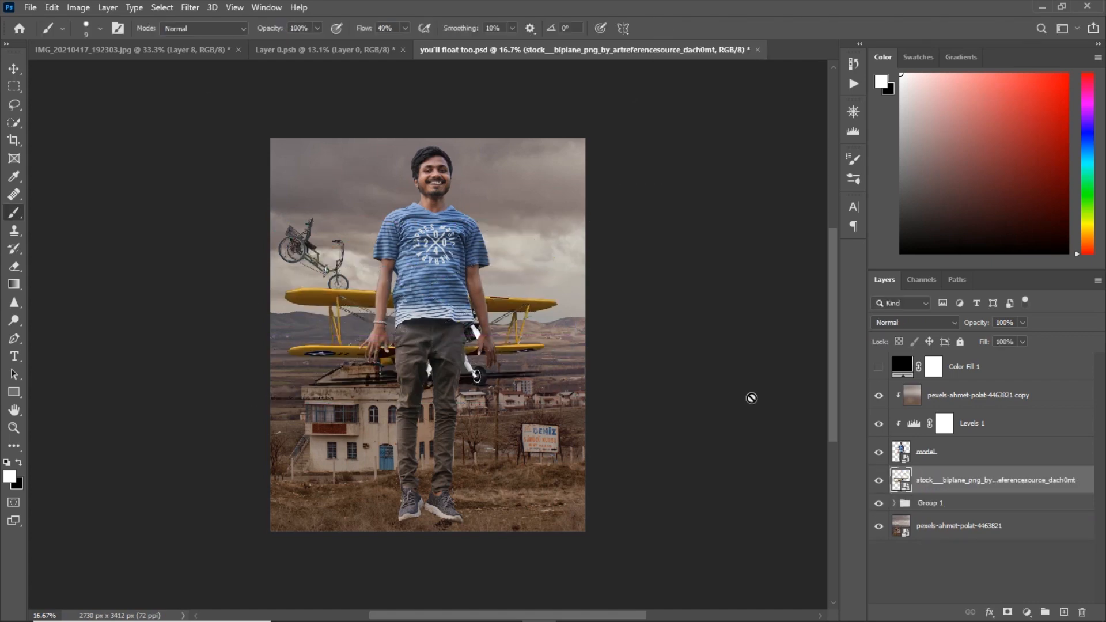
# Add a layer mask to the biplane layer and set up a 50 px black brush with 100% flow.
pyautogui.hotkey('ctrl', '+')
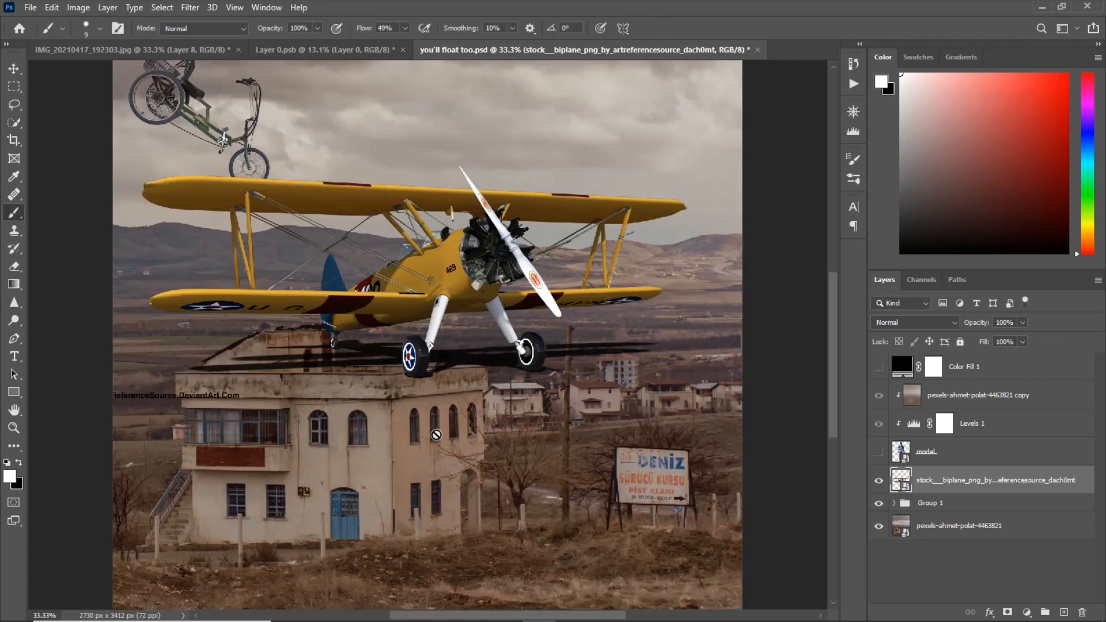
pyautogui.click(1008, 612)
pyautogui.hotkey('ctrl', '+')
pyautogui.hotkey('ctrl', '+')
pyautogui.press('x')
pyautogui.press(']')
pyautogui.press(']')
pyautogui.press(']')
pyautogui.press(']')
pyautogui.press(']')
pyautogui.hotkey('shift', '0')
pyautogui.click(423, 28)
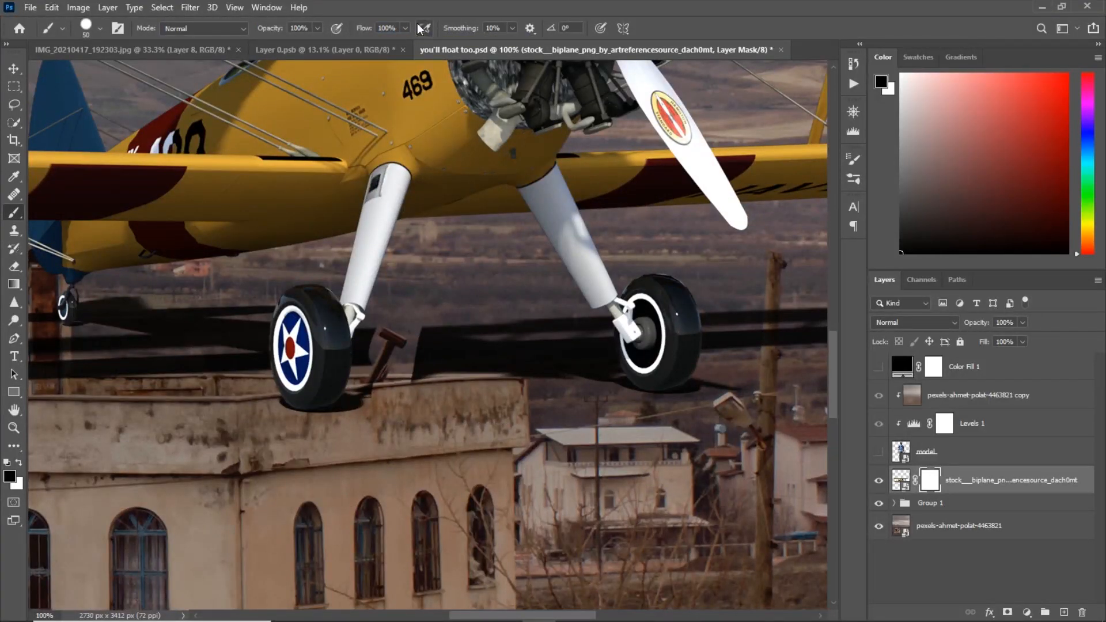
# Mask out the ground shadow directly beneath the biplane's star-marked main wheel.
pyautogui.hotkey('ctrl', '+')
pyautogui.hotkey('ctrl', '+')
pyautogui.press('[')
pyautogui.press('[')
pyautogui.moveTo(419, 446); pyautogui.dragTo(449, 317)
pyautogui.moveTo(279, 323); pyautogui.dragTo(230, 425)
pyautogui.moveTo(236, 569); pyautogui.dragTo(606, 223)
pyautogui.moveTo(600, 216); pyautogui.dragTo(469, 249)
pyautogui.press(']')
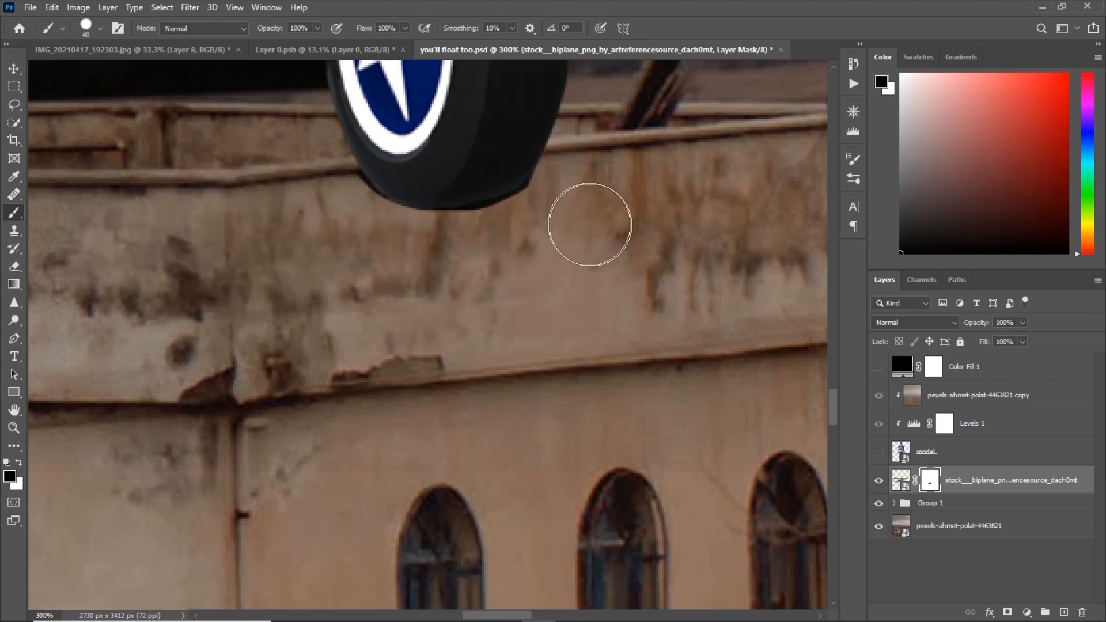
pyautogui.moveTo(580, 217); pyautogui.dragTo(382, 365)
pyautogui.press('[')
pyautogui.press('[')
pyautogui.press('[')
pyautogui.press('[')
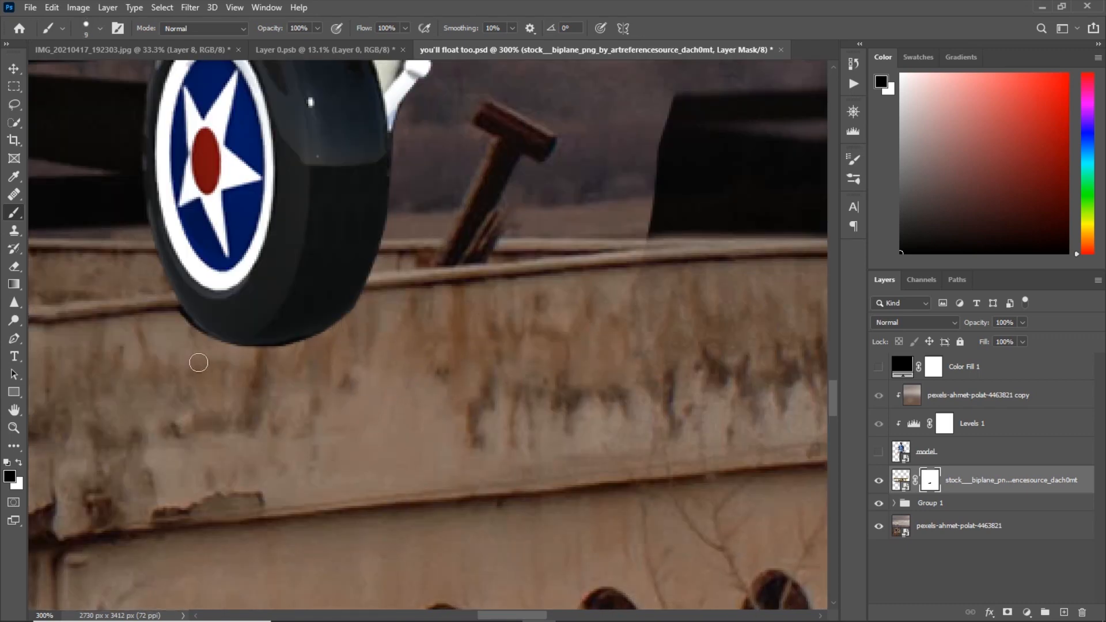
# Mask out the shadow around the biplane's small tail wheel with a fine black brush.
pyautogui.hotkey('ctrl', '-')
pyautogui.press(']')
pyautogui.press(']')
pyautogui.hotkey('ctrl', '-')
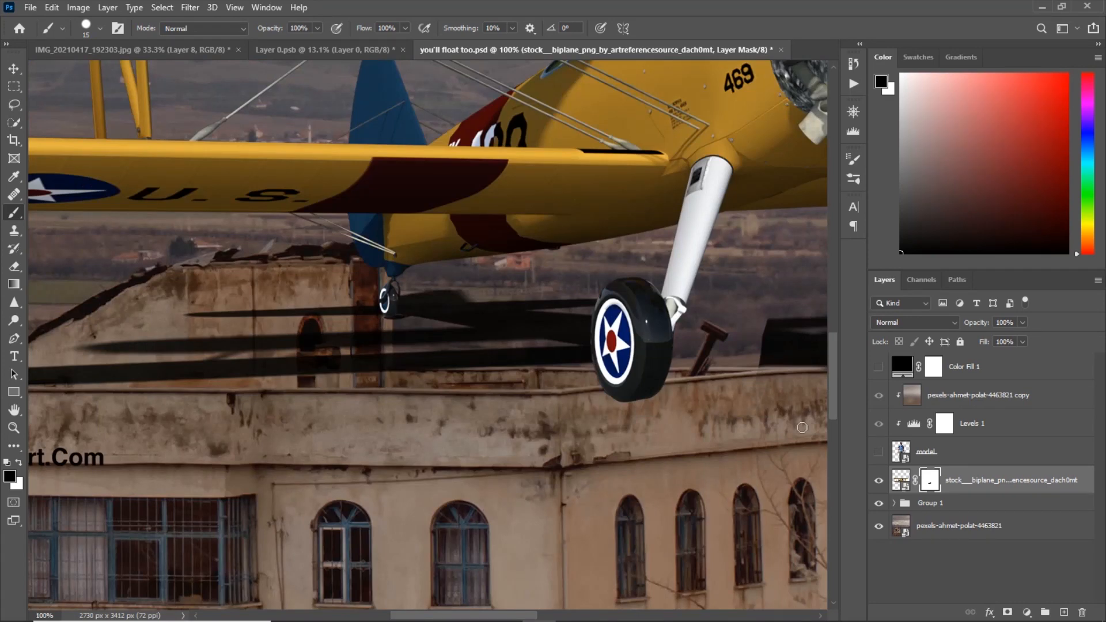
pyautogui.hotkey('ctrl', '+')
pyautogui.moveTo(402, 313)
pyautogui.mouseDown()
pyautogui.moveTo(526, 313)
pyautogui.moveTo(325, 391)
pyautogui.mouseUp()
pyautogui.hotkey('ctrl', '+')
pyautogui.hotkey('ctrl', '+')
pyautogui.press('[')
pyautogui.press('[')
pyautogui.moveTo(397, 419)
pyautogui.mouseDown()
pyautogui.moveTo(330, 440)
pyautogui.moveTo(306, 399)
pyautogui.mouseUp()
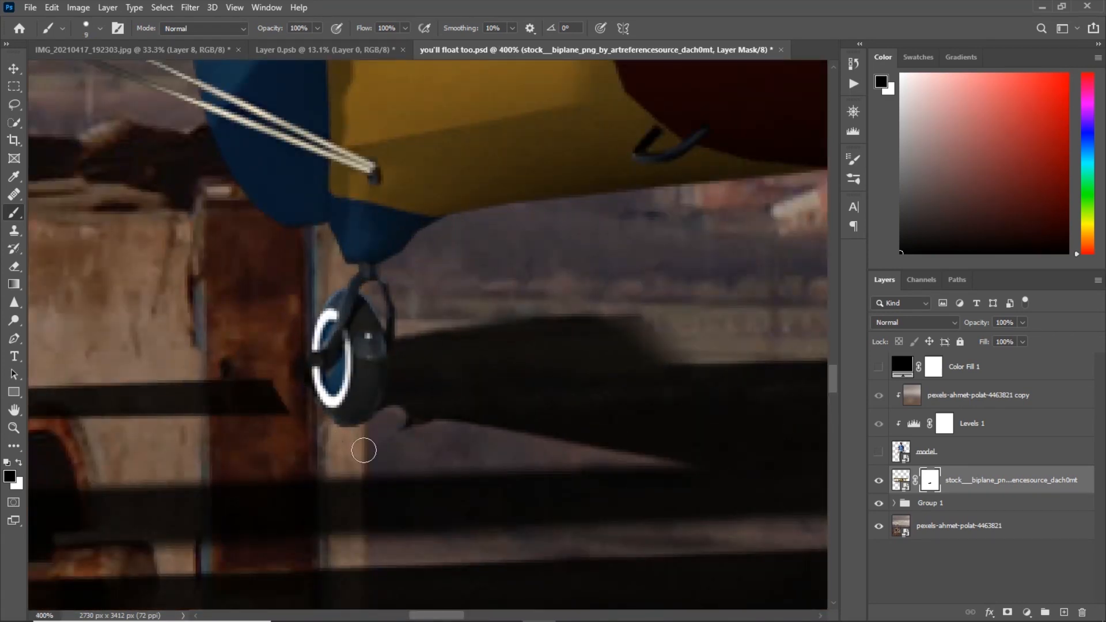
pyautogui.moveTo(363, 450)
pyautogui.mouseDown()
pyautogui.moveTo(410, 336)
pyautogui.moveTo(447, 382)
pyautogui.mouseUp()
# Mask out the biplane's long ground shadows between the tail wheel and main wheels and under the wings with a larger brush.
pyautogui.press(']')
pyautogui.press(']')
pyautogui.press(']')
pyautogui.press(']')
pyautogui.press(']')
pyautogui.hotkey('ctrl', '-')
pyautogui.hotkey('ctrl', '-')
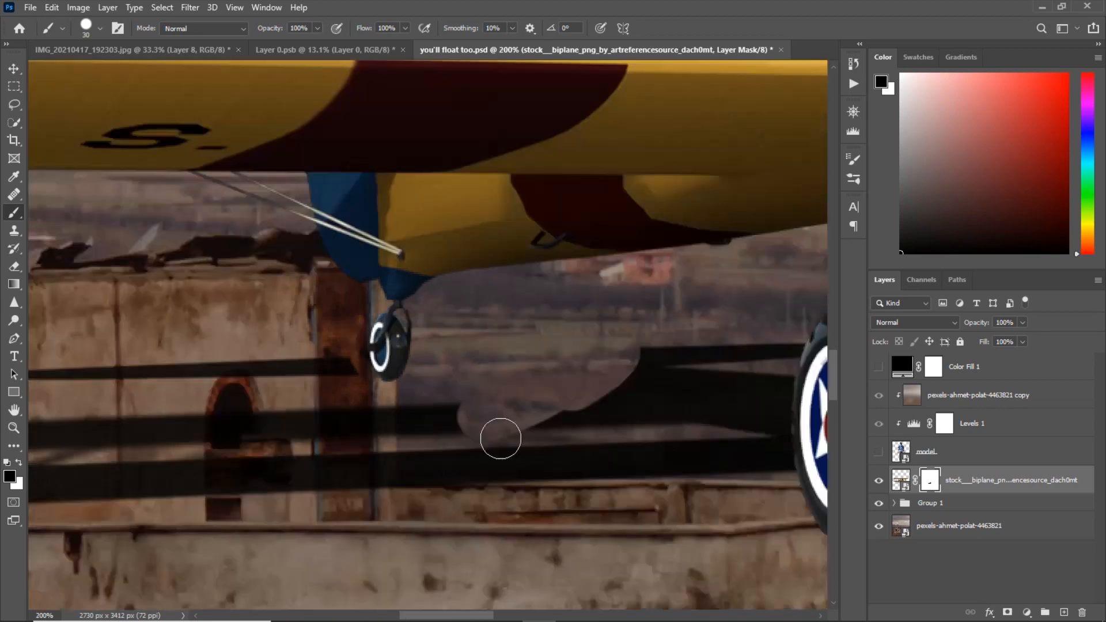
pyautogui.hotkey('ctrl', '-')
pyautogui.moveTo(213, 352); pyautogui.dragTo(611, 345)
pyautogui.hotkey('ctrl', '-')
pyautogui.press('v')
pyautogui.moveTo(542, 239); pyautogui.dragTo(604, 237)
pyautogui.press('b')
pyautogui.hscroll(10, 507, 346)
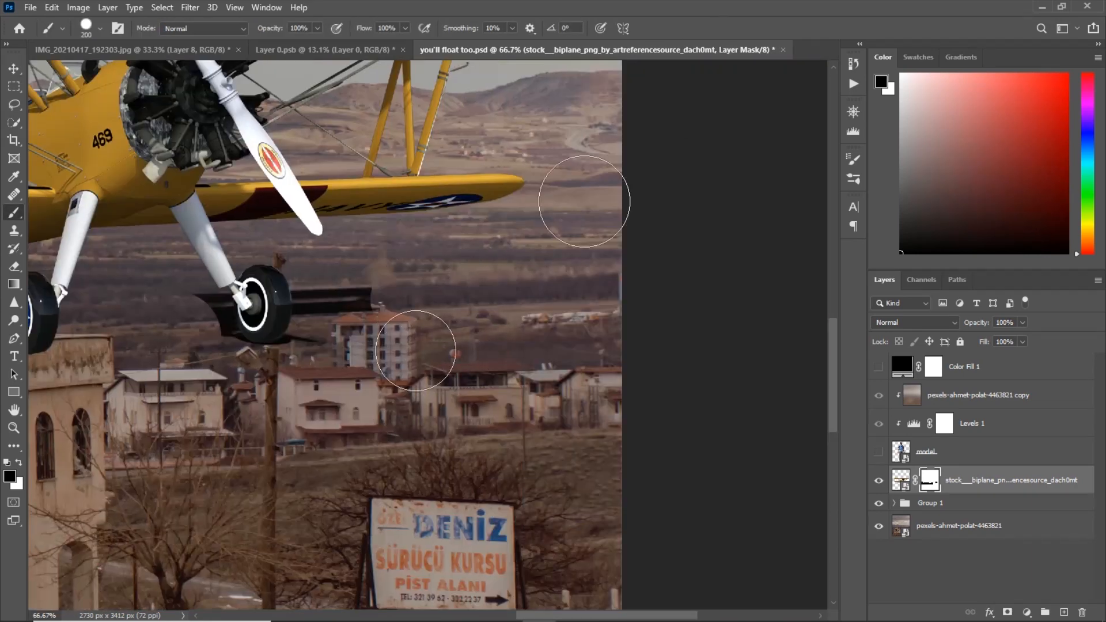
# Mask out the leftover shadow around the main wheel nearest the street lamp with a small black brush.
pyautogui.hotkey('ctrl', '+')
pyautogui.hotkey('ctrl', '+')
pyautogui.hotkey('ctrl', '+')
pyautogui.press('[')
pyautogui.press('[')
pyautogui.press('[')
pyautogui.press('[')
pyautogui.press('[')
pyautogui.press('[')
pyautogui.press('[')
pyautogui.press('[')
pyautogui.press('[')
pyautogui.press('[')
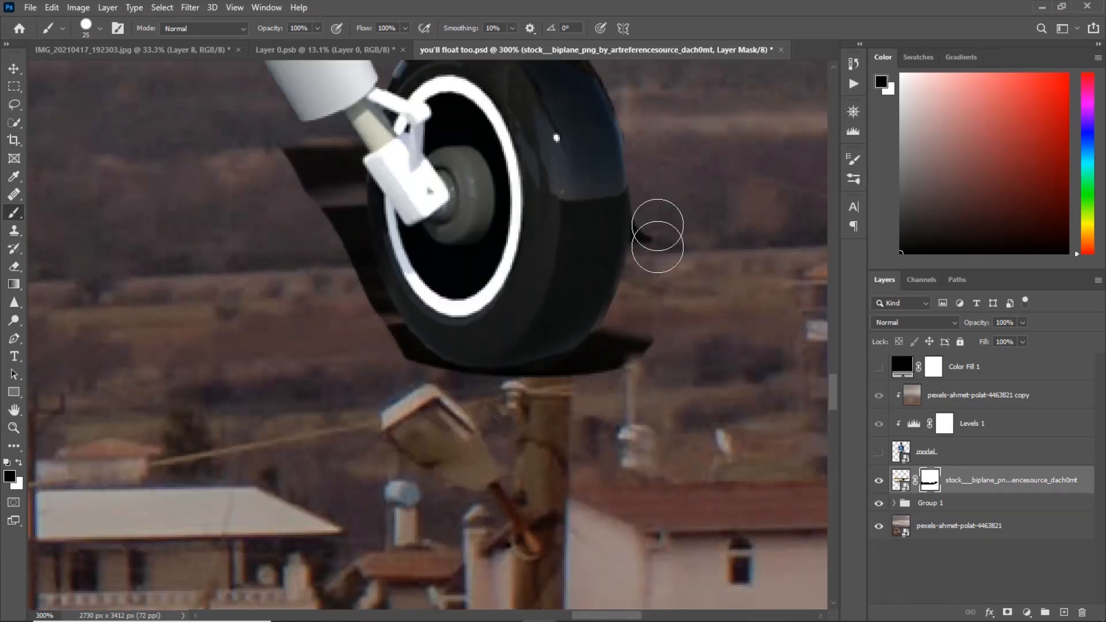
pyautogui.moveTo(279, 129); pyautogui.dragTo(336, 393)
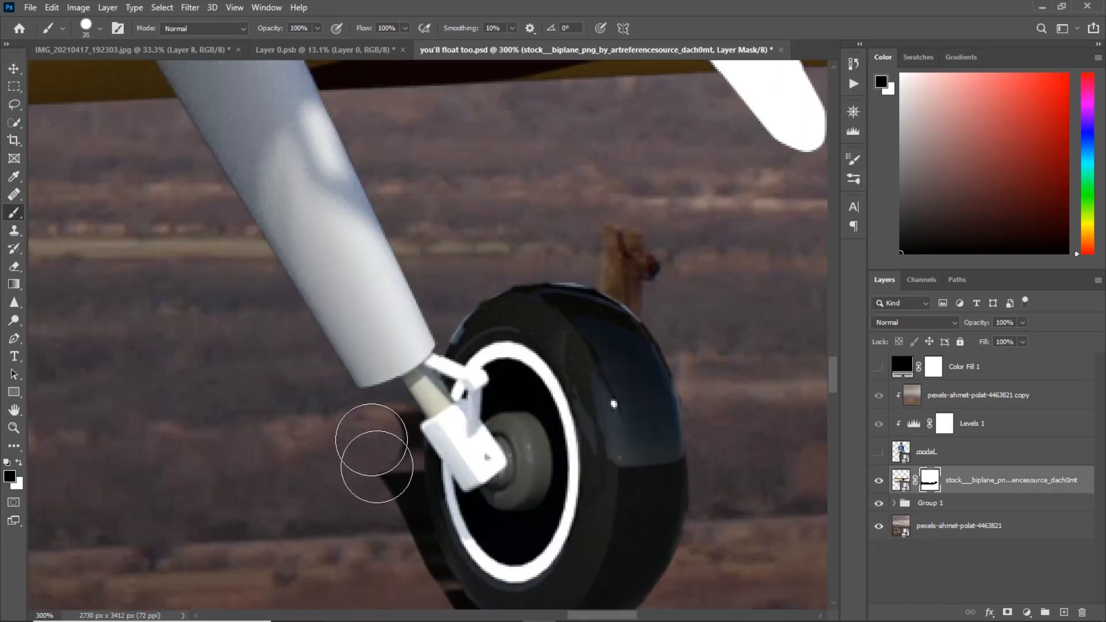
pyautogui.press('[')
pyautogui.press('[')
pyautogui.press(']')
pyautogui.moveTo(417, 447)
pyautogui.mouseDown()
pyautogui.moveTo(398, 307)
pyautogui.moveTo(400, 405)
pyautogui.moveTo(596, 506)
pyautogui.mouseUp()
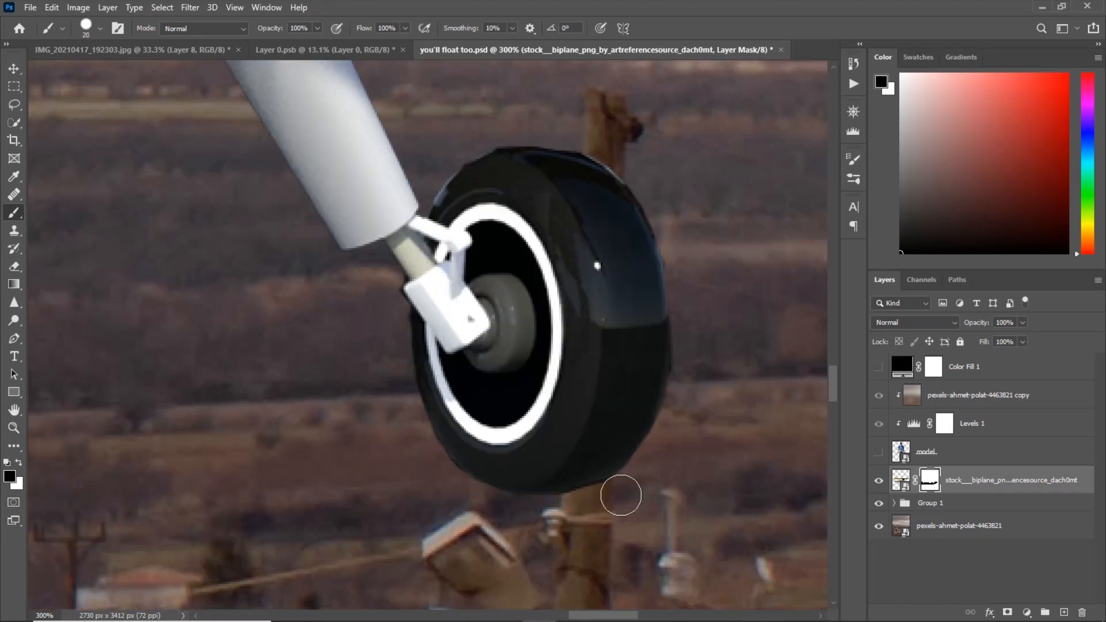
# Mask out the remaining shadow between the two main wheels and around the edge of the star-marked wheel.
pyautogui.hotkey('ctrl', '-')
pyautogui.moveTo(325, 329); pyautogui.dragTo(749, 301)
pyautogui.moveTo(377, 306); pyautogui.dragTo(757, 310)
pyautogui.press(']')
pyautogui.press(']')
pyautogui.moveTo(380, 262)
pyautogui.mouseDown()
pyautogui.moveTo(400, 353)
pyautogui.moveTo(499, 369)
pyautogui.mouseUp()
pyautogui.hotkey('ctrl', '+')
pyautogui.moveTo(597, 409)
pyautogui.mouseDown()
pyautogui.moveTo(323, 461)
pyautogui.moveTo(311, 240)
pyautogui.mouseUp()
pyautogui.press('[')
pyautogui.press('[')
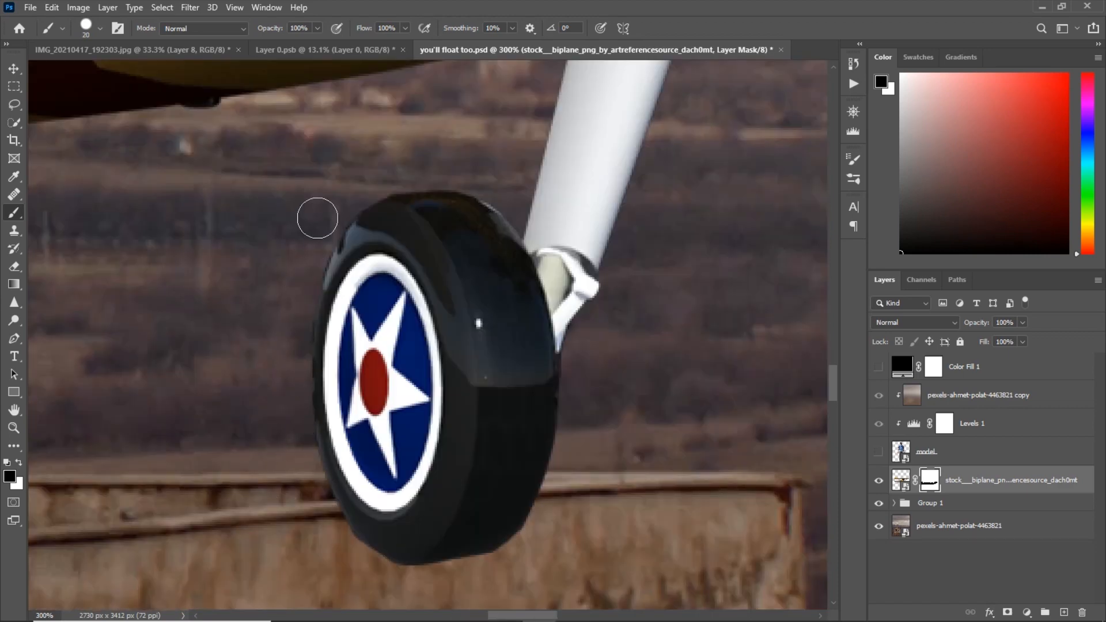
pyautogui.hotkey('ctrl', '-')
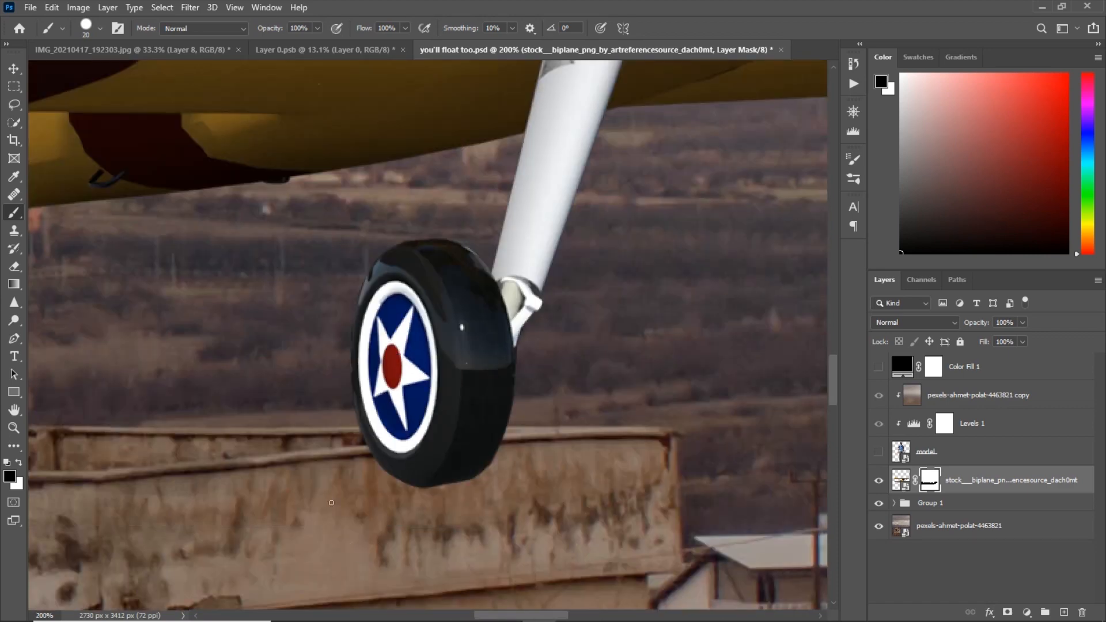
pyautogui.hotkey('ctrl', '-')
pyautogui.hotkey('ctrl', '-')
pyautogui.hotkey('ctrl', '-')
pyautogui.press(']')
pyautogui.press(']')
pyautogui.press(']')
pyautogui.press(']')
pyautogui.press(']')
pyautogui.press(']')
pyautogui.press(']')
pyautogui.press(']')
pyautogui.press(']')
pyautogui.press(']')
# Convert the masked biplane layer to a smart object and show the model layer.
pyautogui.hotkey('ctrl', '0')
pyautogui.rightClick(972, 480)
pyautogui.click(858, 166)
pyautogui.click(881, 458)
# Flip the biplane horizontally, scale it to about 40% and place it over the hills beside the man's hanging arm.
pyautogui.hotkey('ctrl', 't')
pyautogui.moveTo(656, 343); pyautogui.dragTo(604, 155)
pyautogui.rightClick(533, 323)
pyautogui.click(562, 557)
pyautogui.moveTo(608, 156); pyautogui.dragTo(610, 292)
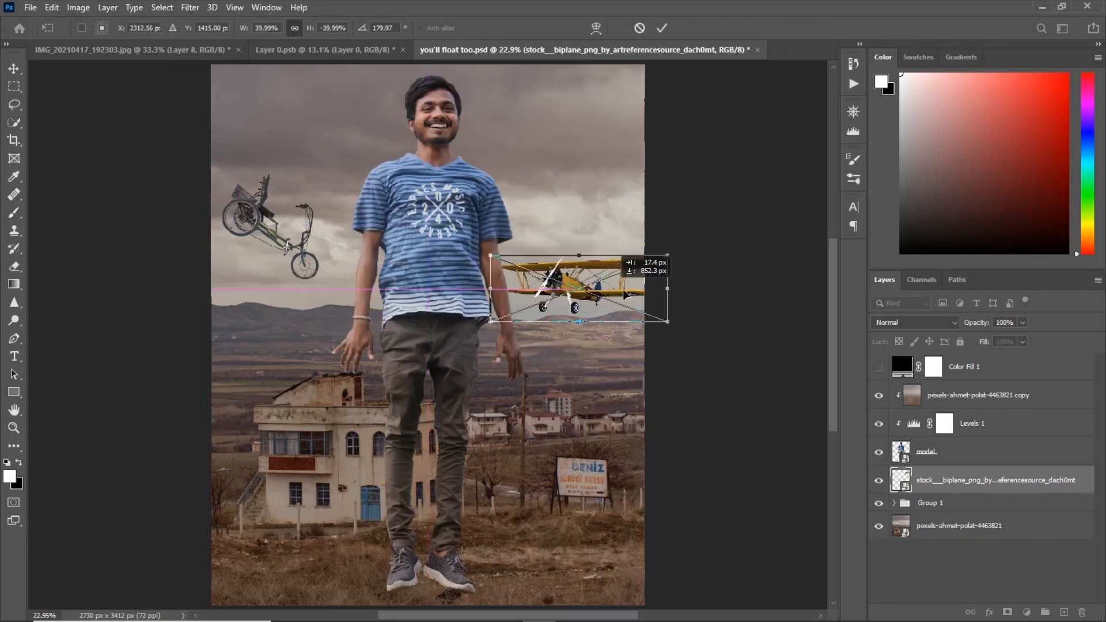
pyautogui.click(662, 28)
# Add a layer mask to the biplane and paint out the leftover shadow between the main wheels and tail wheel in black.
pyautogui.press('b')
pyautogui.scroll(8, 602, 279)
pyautogui.click(1007, 612)
pyautogui.press('[')
pyautogui.press('[')
pyautogui.press('[')
pyautogui.press('[')
pyautogui.press('[')
pyautogui.press('[')
pyautogui.press('[')
pyautogui.press('[')
pyautogui.press('[')
pyautogui.press('[')
pyautogui.press('[')
pyautogui.press('[')
pyautogui.press('[')
pyautogui.press('[')
pyautogui.moveTo(558, 284); pyautogui.dragTo(512, 278)
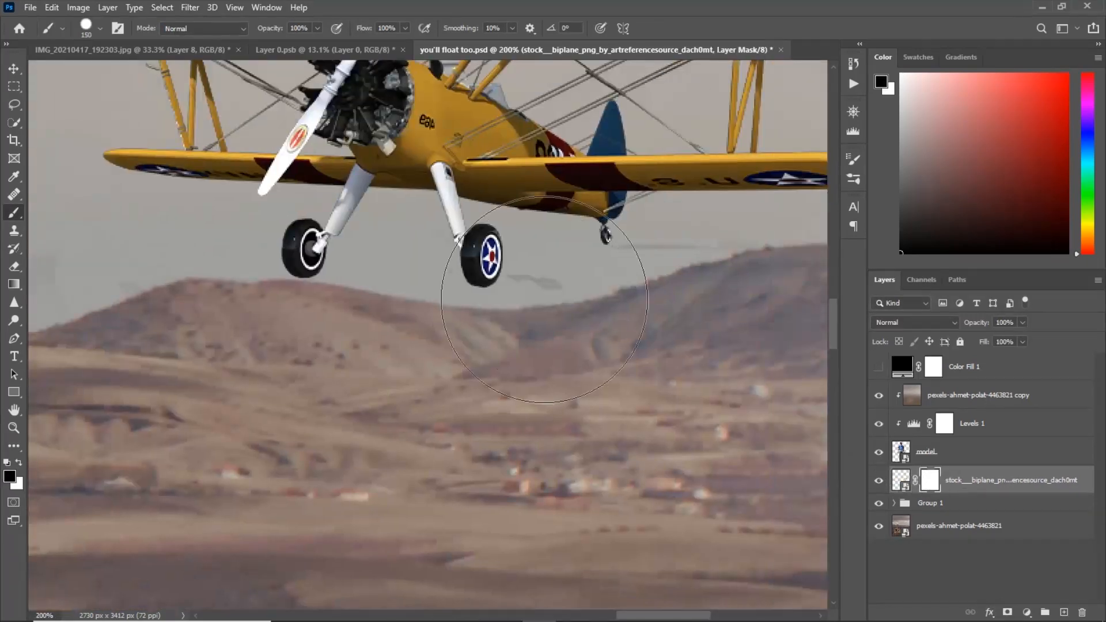
pyautogui.scroll(-8, 272, 290)
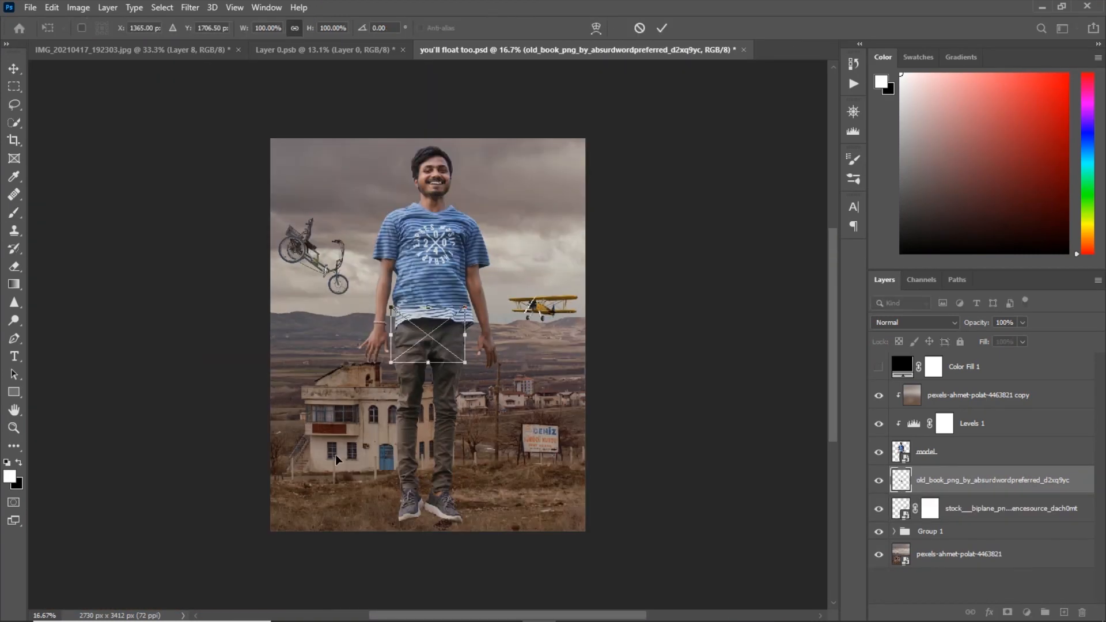
# Place the old open book tilted beside the man's feet and the smoking pipe in the sky beside his head.
pyautogui.moveTo(427, 335); pyautogui.dragTo(380, 442)
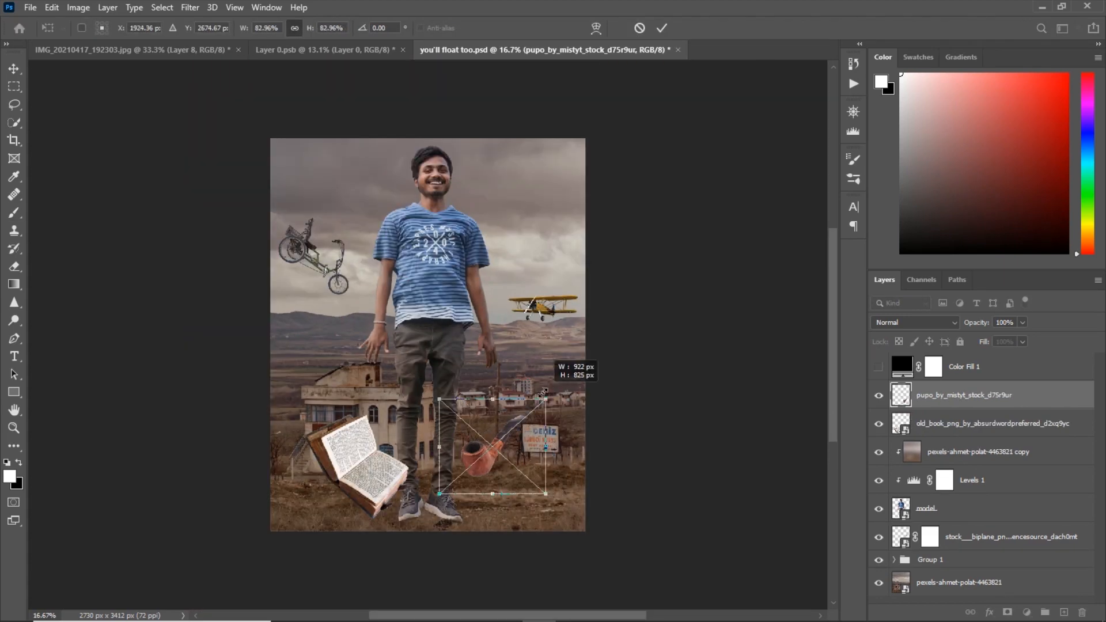
pyautogui.moveTo(564, 371); pyautogui.dragTo(515, 299)
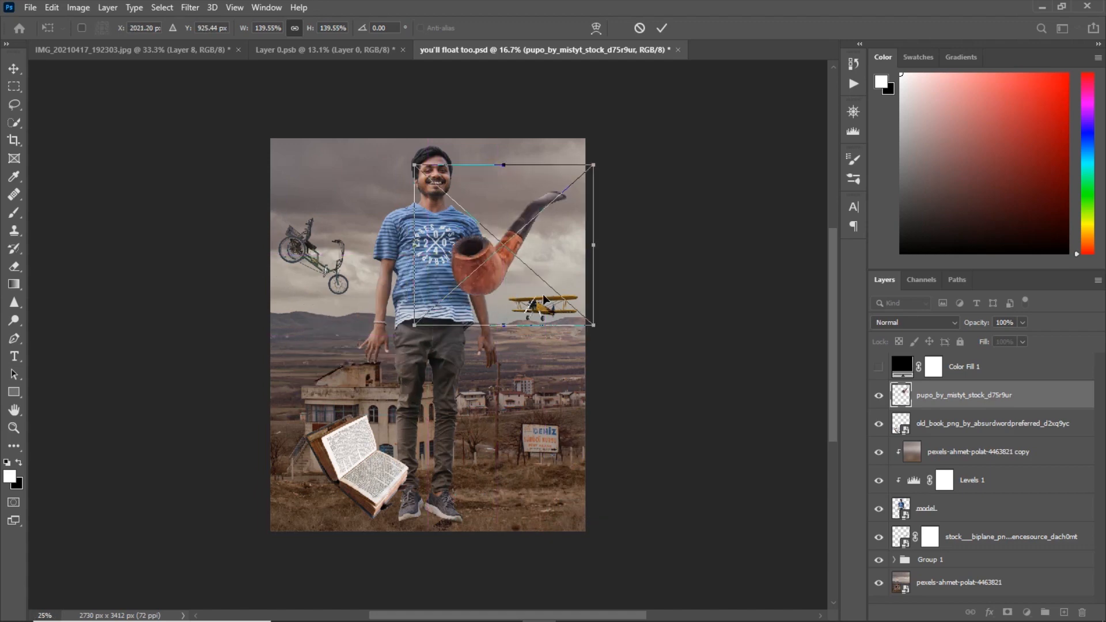
pyautogui.moveTo(675, 78); pyautogui.dragTo(604, 180)
pyautogui.moveTo(512, 210); pyautogui.dragTo(535, 72)
pyautogui.press('Return')
# Transform the smoking pipe again, shrinking it to a small object floating just above the man's shoulder.
pyautogui.hotkey('ctrl', 't')
pyautogui.moveTo(622, 154); pyautogui.dragTo(619, 166)
pyautogui.moveTo(619, 114); pyautogui.dragTo(555, 136)
pyautogui.moveTo(533, 144); pyautogui.dragTo(556, 143)
pyautogui.click(661, 28)
pyautogui.hotkey('ctrl', '-')
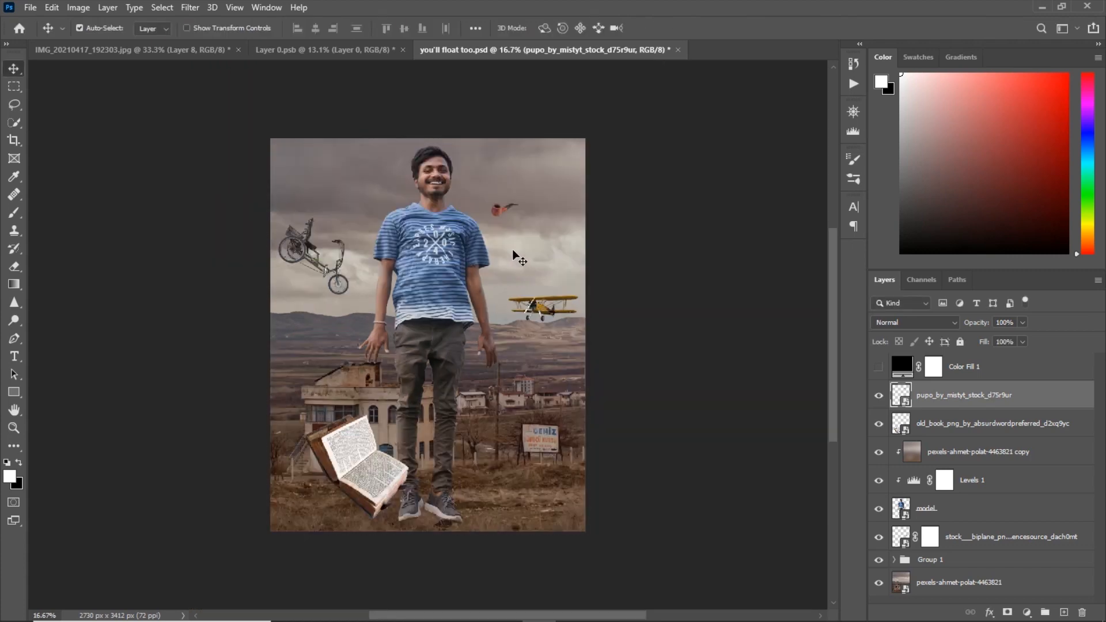
# Scale the old boot to about 275% and place it below the man's hand, just above the billboard.
pyautogui.moveTo(455, 326); pyautogui.dragTo(532, 403)
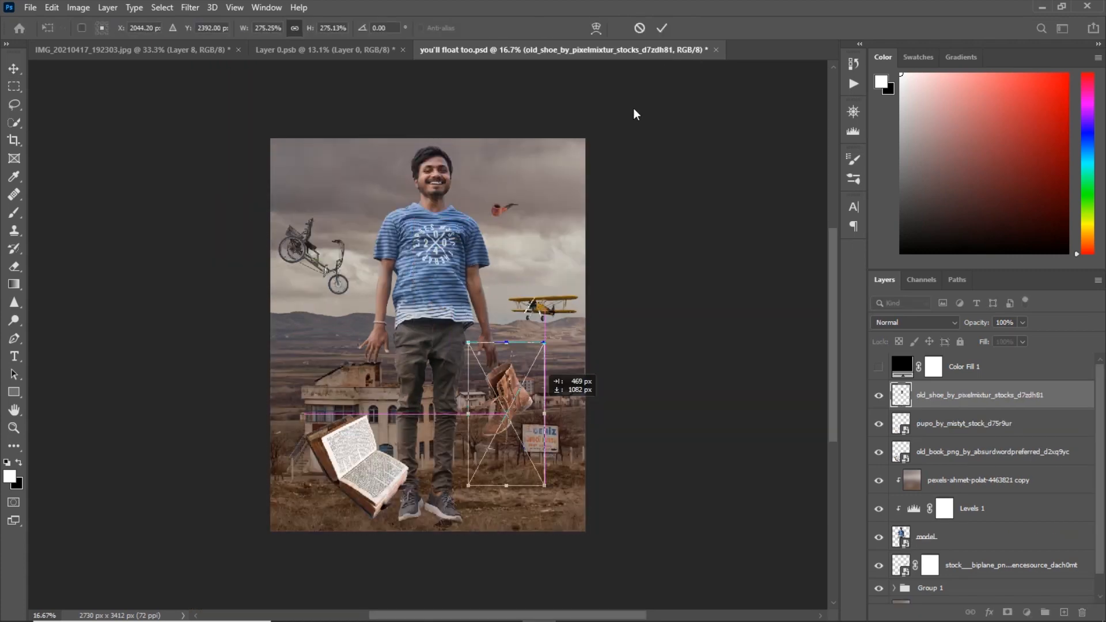
pyautogui.click(662, 28)
pyautogui.hotkey('ctrl', '+')
pyautogui.hotkey('ctrl', '+')
pyautogui.hotkey('ctrl', '+')
pyautogui.hotkey('ctrl', '+')
pyautogui.hotkey('ctrl', '+')
pyautogui.hotkey('ctrl', '+')
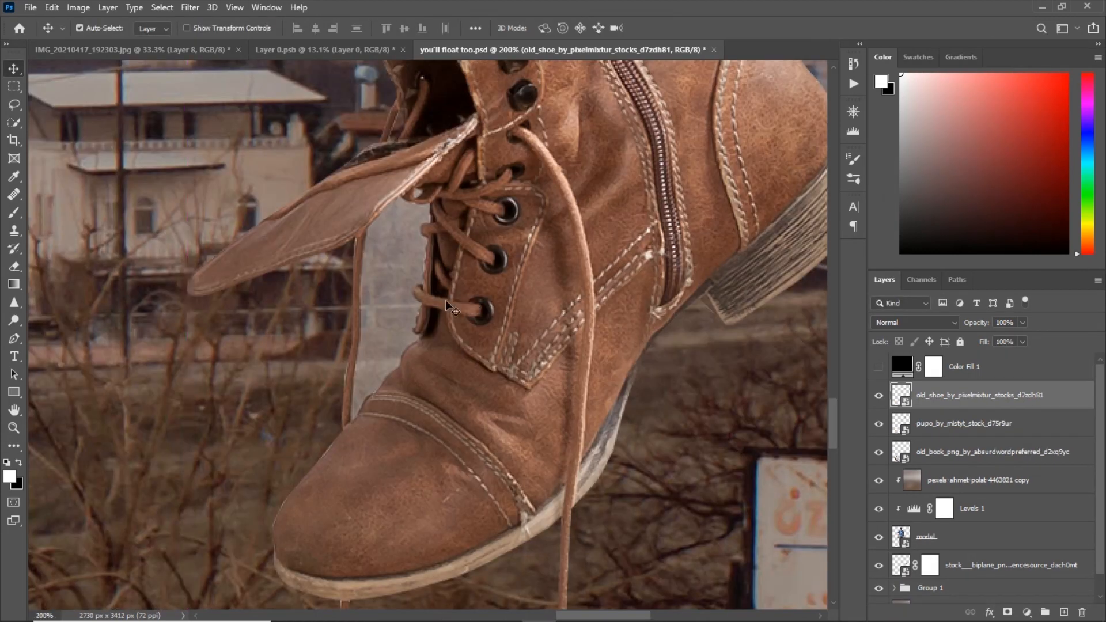
pyautogui.press('w')
pyautogui.hotkey('ctrl', '-')
pyautogui.hotkey('ctrl', '-')
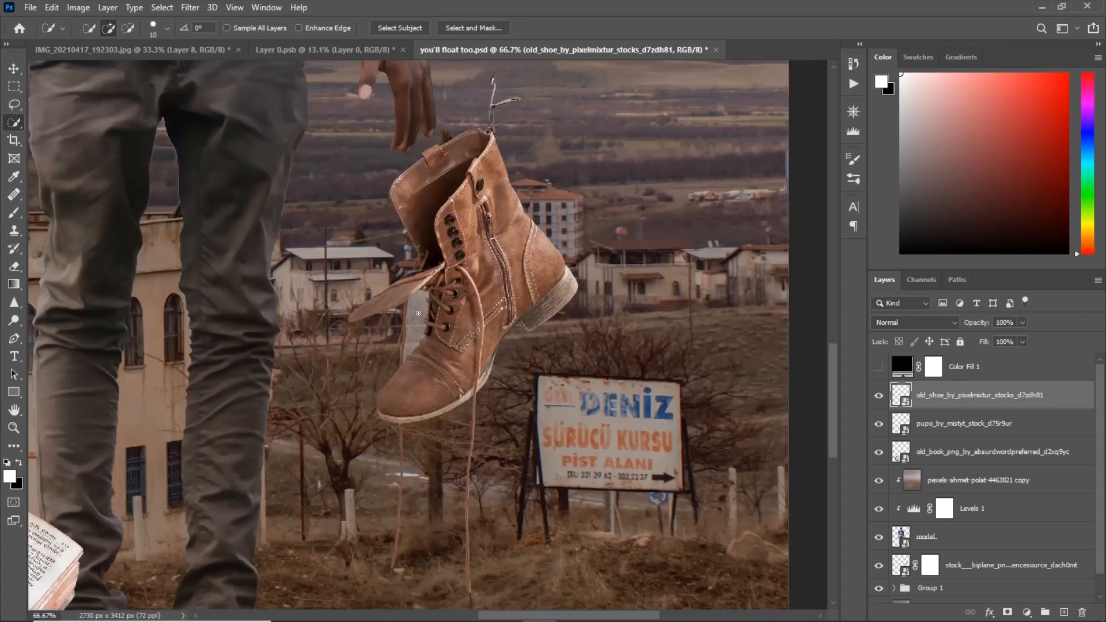
pyautogui.hotkey('ctrl', 'd')
# Add a layer mask to the old boot layer for brushing out its pale backing.
pyautogui.hotkey('ctrl', '+')
pyautogui.hotkey('ctrl', '+')
pyautogui.hotkey('ctrl', '+')
pyautogui.press('b')
pyautogui.click(1007, 612)
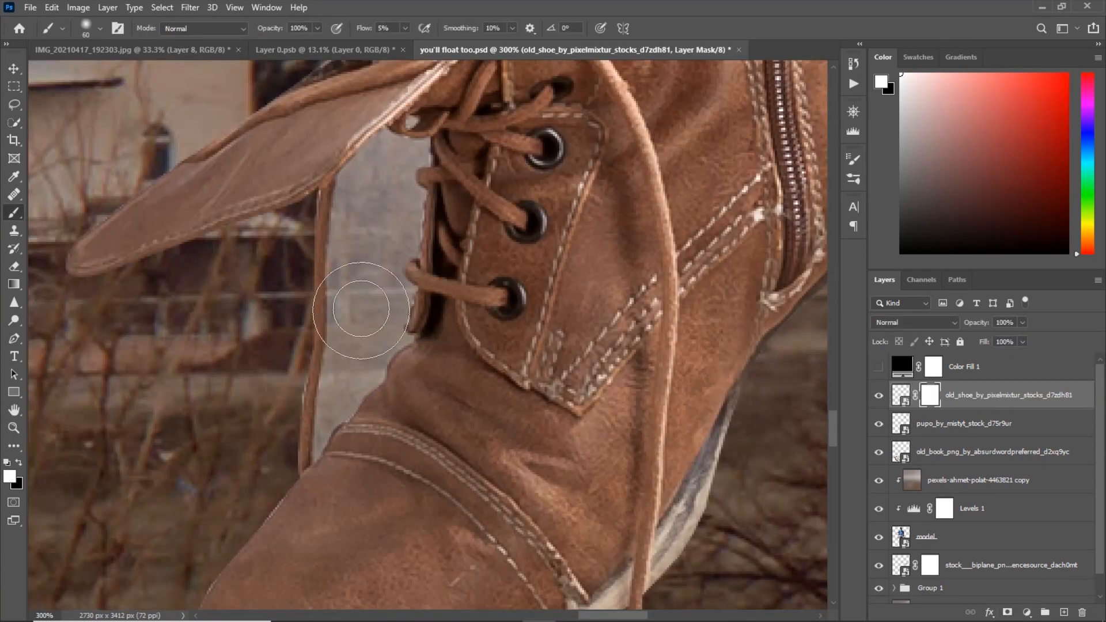
# Mask out the pale backing between the hanging lace and the boot's tongue with a small black brush at 100% flow.
pyautogui.press('[')
pyautogui.press('[')
pyautogui.press('[')
pyautogui.press('[')
pyautogui.press('[')
pyautogui.press('[')
pyautogui.press('[')
pyautogui.press('x')
pyautogui.rightClick(361, 307)
pyautogui.click(677, 7)
pyautogui.hotkey('ctrl', '+')
pyautogui.press('[')
pyautogui.moveTo(366, 101)
pyautogui.mouseDown()
pyautogui.moveTo(309, 277)
pyautogui.moveTo(306, 227)
pyautogui.mouseUp()
pyautogui.moveTo(355, 94)
pyautogui.mouseDown()
pyautogui.moveTo(331, 230)
pyautogui.moveTo(313, 246)
pyautogui.moveTo(365, 279)
pyautogui.moveTo(380, 231)
pyautogui.moveTo(363, 270)
pyautogui.mouseUp()
# Mask out the remaining pale fringe along the boot's upper eyelet edge with a smaller brush.
pyautogui.press('[')
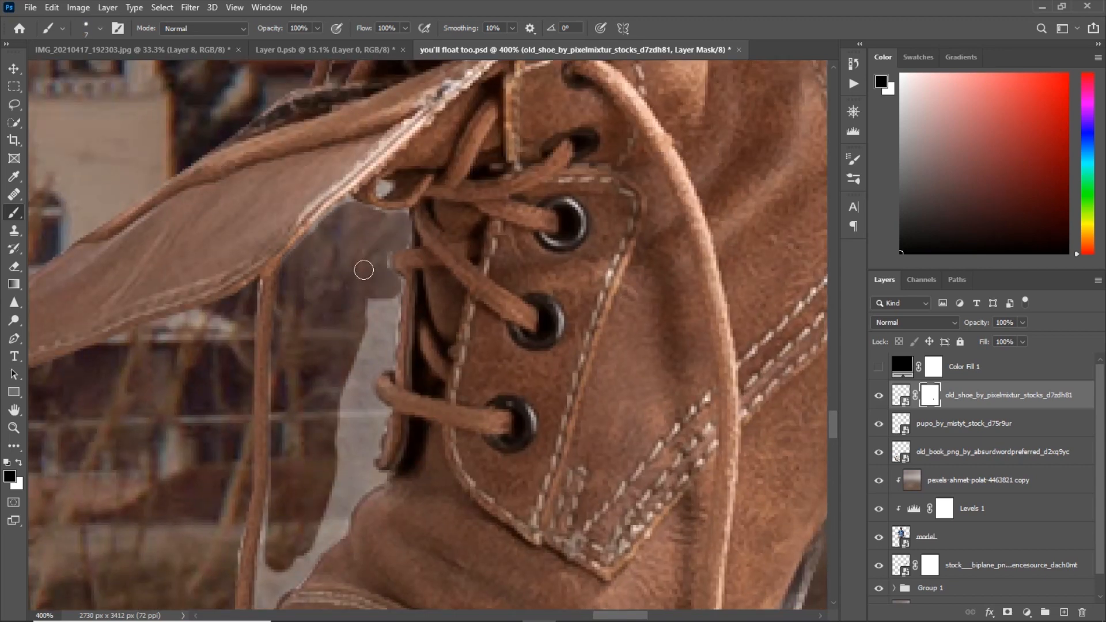
pyautogui.moveTo(313, 305); pyautogui.dragTo(341, 268)
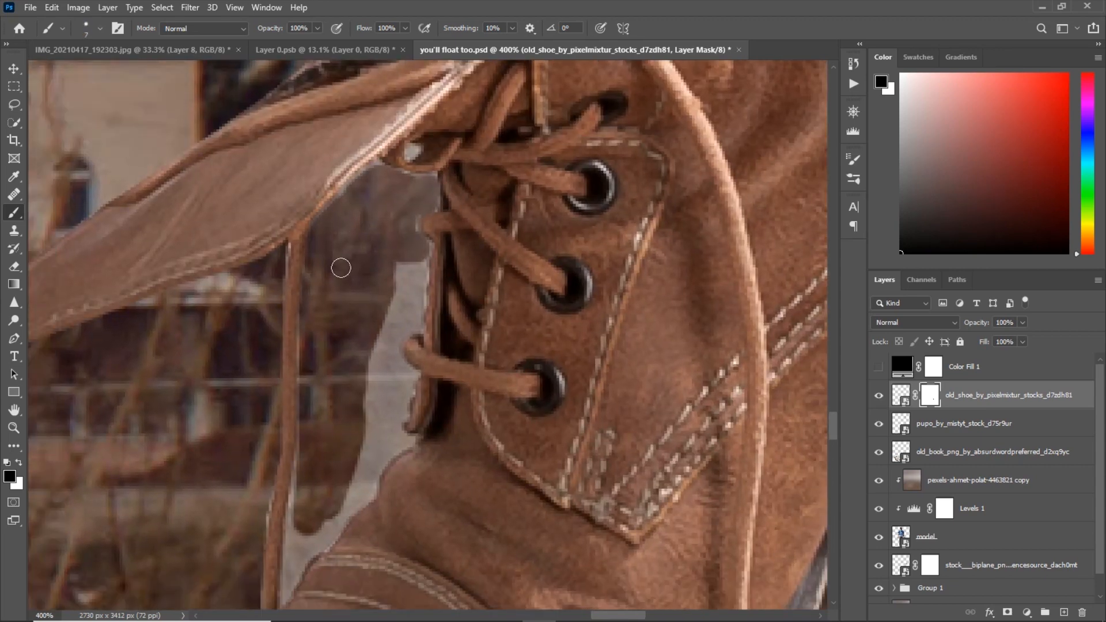
pyautogui.moveTo(407, 262); pyautogui.dragTo(406, 208)
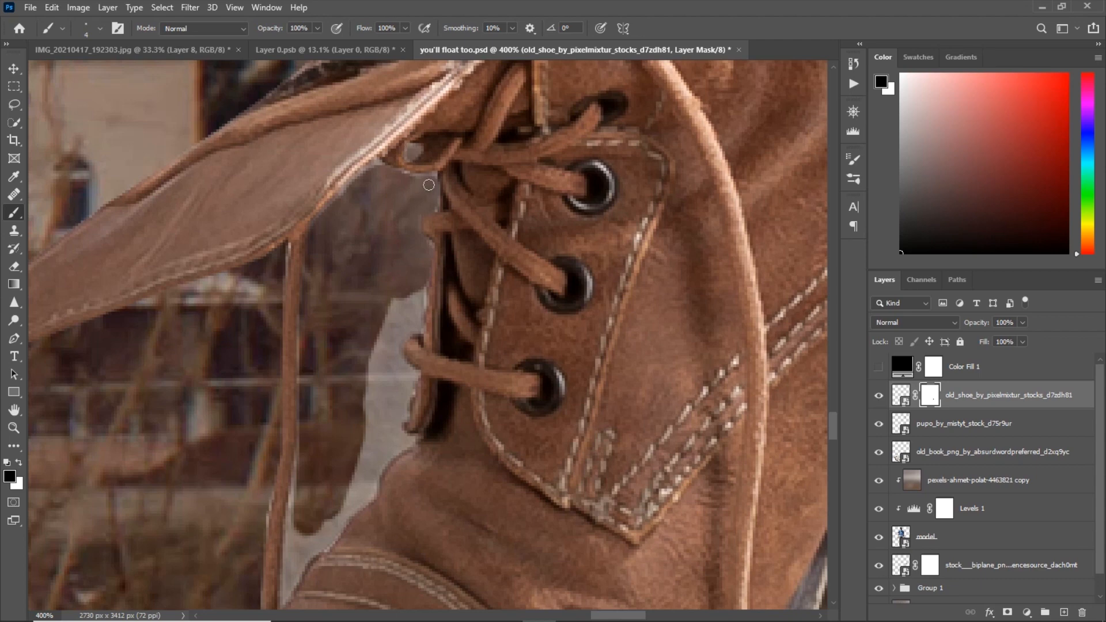
# Mask out the pale strip from the lower eyelets down to the toe seam where the hanging lace meets the boot.
pyautogui.scroll(-5, 433, 180)
pyautogui.moveTo(432, 135)
pyautogui.mouseDown()
pyautogui.moveTo(410, 159)
pyautogui.moveTo(440, 192)
pyautogui.moveTo(423, 259)
pyautogui.moveTo(358, 348)
pyautogui.moveTo(344, 351)
pyautogui.moveTo(332, 328)
pyautogui.moveTo(327, 396)
pyautogui.mouseUp()
pyautogui.press('[')
pyautogui.press('[')
pyautogui.press('[')
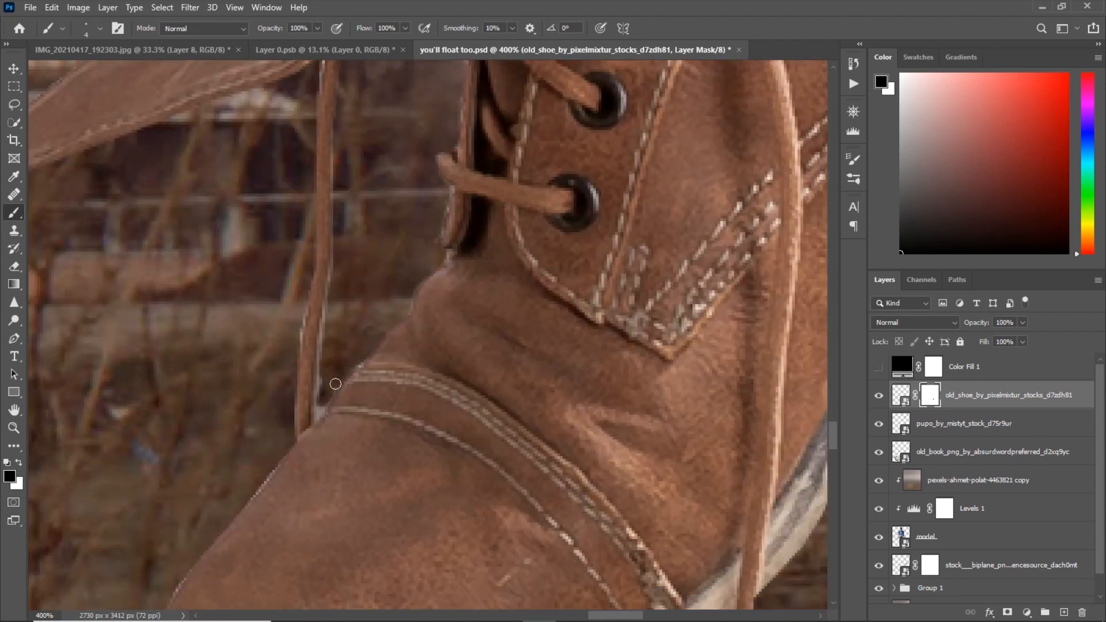
pyautogui.scroll(6, 325, 400)
pyautogui.press(']')
pyautogui.press(']')
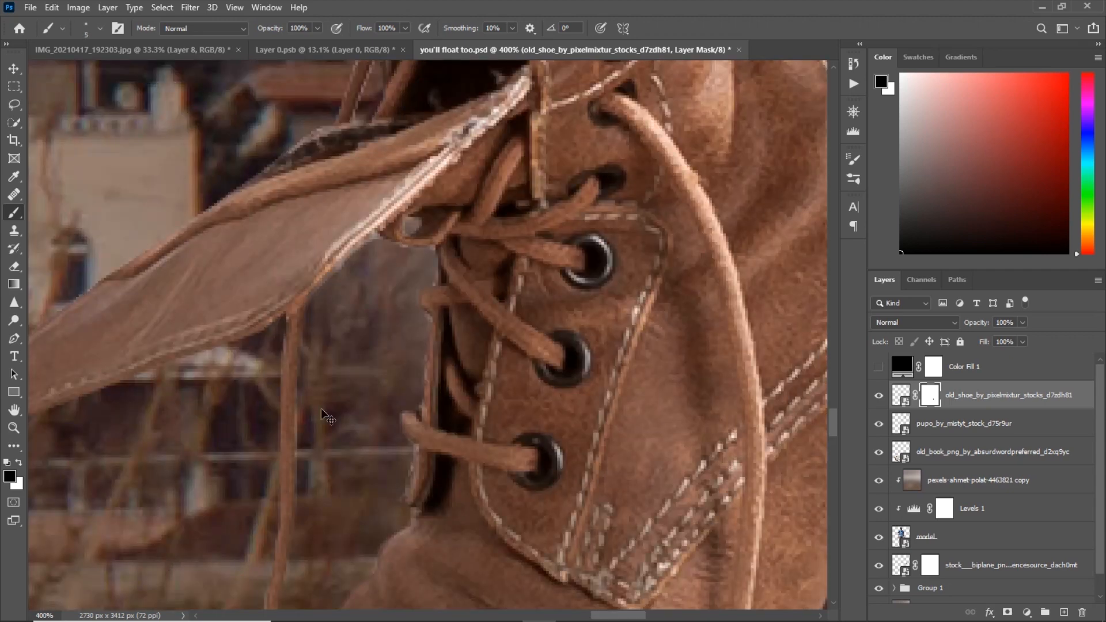
# Convert the masked boot layer to a smart object and nudge the boot slightly downward.
pyautogui.hotkey('ctrl', '0')
pyautogui.hotkey('ctrl', '+')
pyautogui.hotkey('ctrl', '+')
pyautogui.rightClick(986, 406)
pyautogui.click(898, 257)
pyautogui.hotkey('ctrl', '-')
pyautogui.press('v')
pyautogui.moveTo(496, 340); pyautogui.dragTo(498, 351)
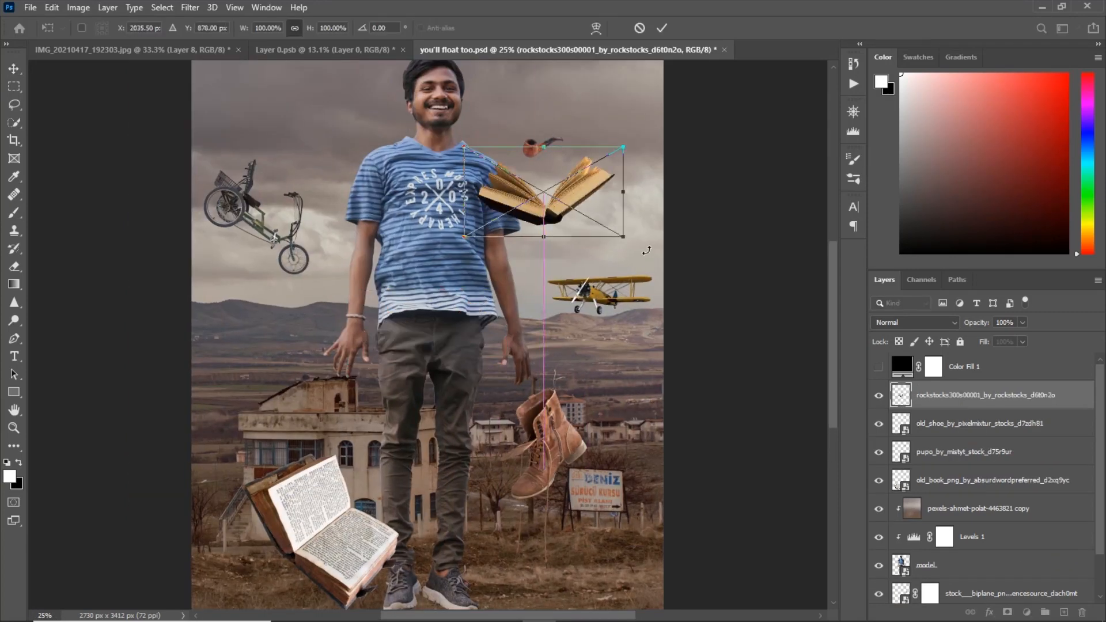
# Rotate the second open book and place it over the hills below the tricycle.
pyautogui.moveTo(619, 228); pyautogui.dragTo(567, 242)
pyautogui.moveTo(513, 193); pyautogui.dragTo(254, 306)
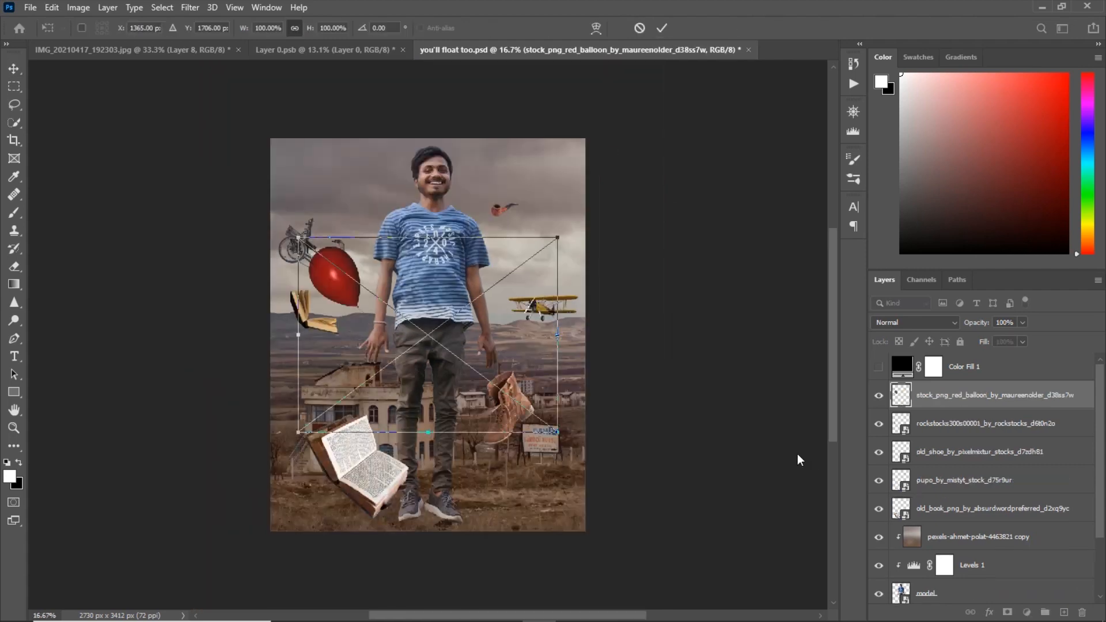
# Shrink the red balloon into the sky above the tricycle and move its layer beneath the model layer.
pyautogui.moveTo(691, 214); pyautogui.dragTo(364, 204)
pyautogui.press('Return')
pyautogui.hotkey('ctrl', '+')
pyautogui.moveTo(922, 395); pyautogui.dragTo(921, 606)
pyautogui.hotkey('ctrl', '-')
pyautogui.scroll(2, 1031, 399)
# Show the Color Fill 1 check layer and add a Levels adjustment clipped to the old boot layer.
pyautogui.click(1031, 398)
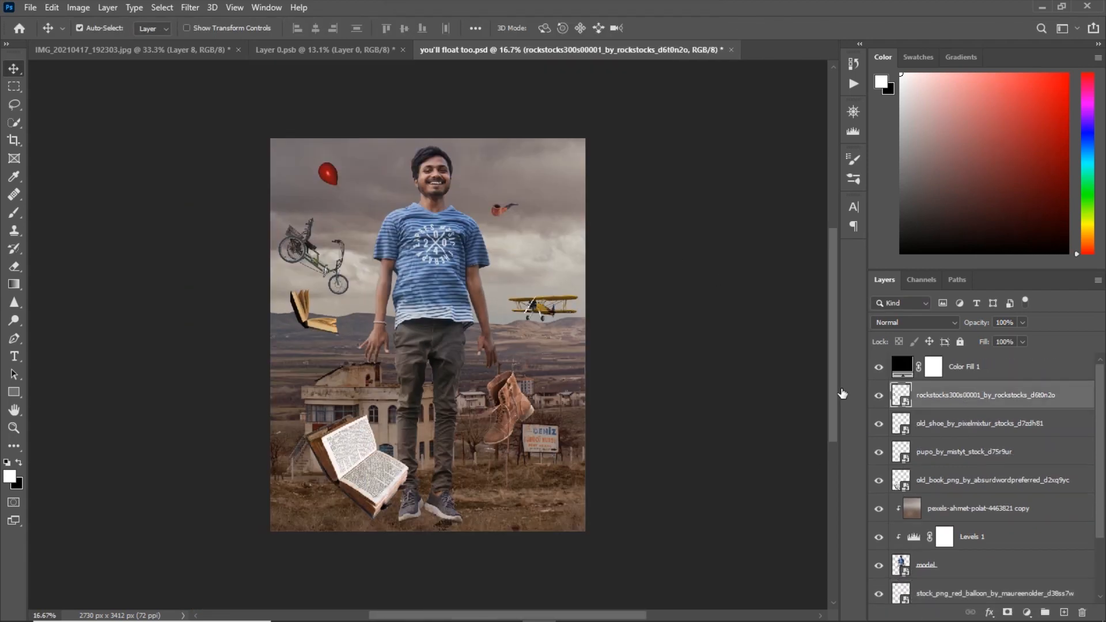
pyautogui.click(894, 429)
pyautogui.click(1027, 613)
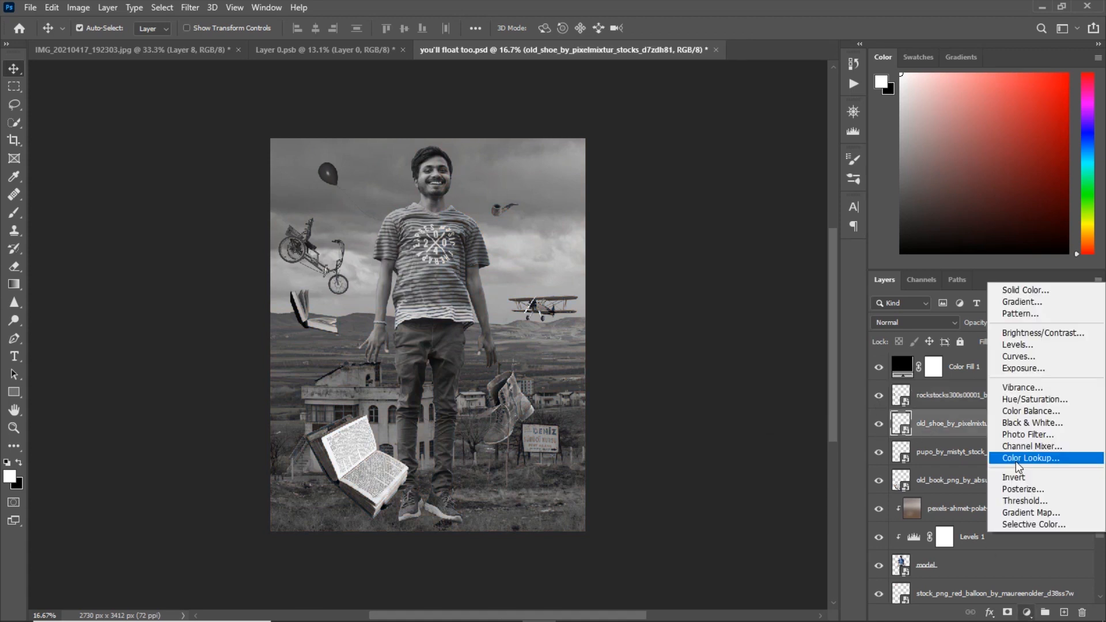
pyautogui.click(1023, 344)
pyautogui.hotkey('ctrl', 'alt', 'g')
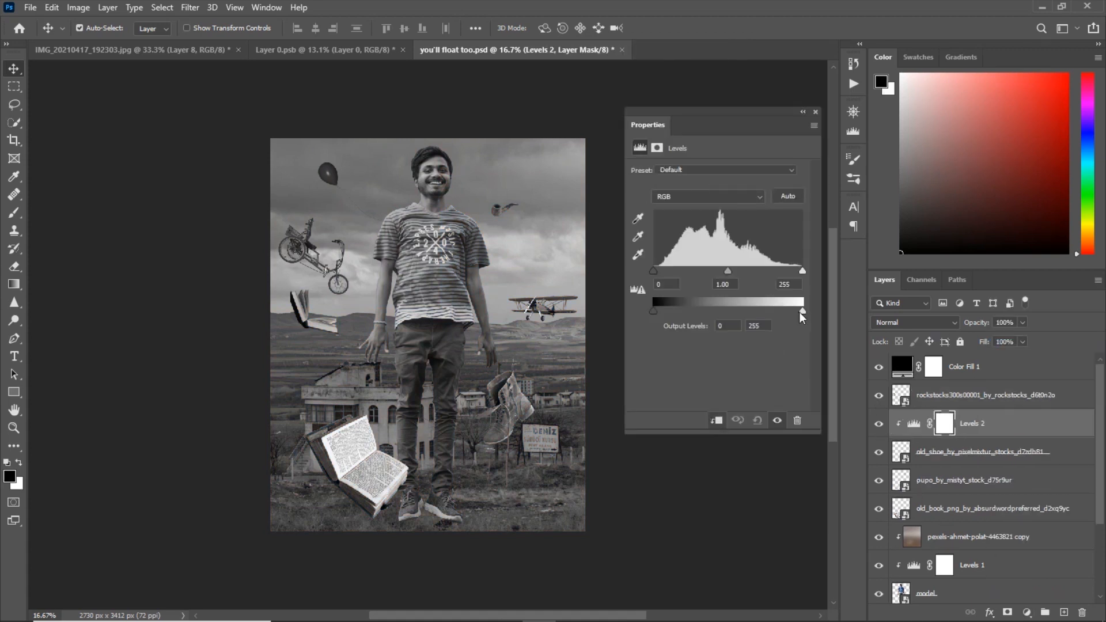
pyautogui.click(815, 112)
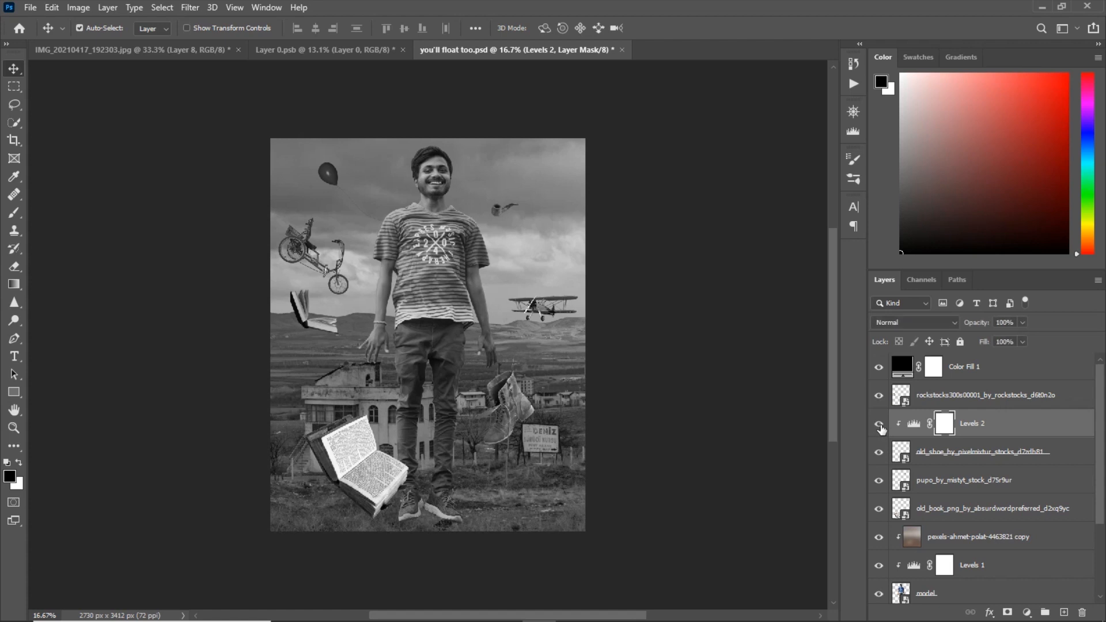
# Add a Levels adjustment clipped to the old book by the man's feet, set its output to 16 and 205, and compare before and after.
pyautogui.click(904, 480)
pyautogui.click(879, 509)
pyautogui.click(879, 509)
pyautogui.click(903, 509)
pyautogui.click(1027, 612)
pyautogui.click(1023, 344)
pyautogui.click(716, 421)
pyautogui.moveTo(653, 311); pyautogui.dragTo(665, 314)
pyautogui.moveTo(803, 311); pyautogui.dragTo(774, 311)
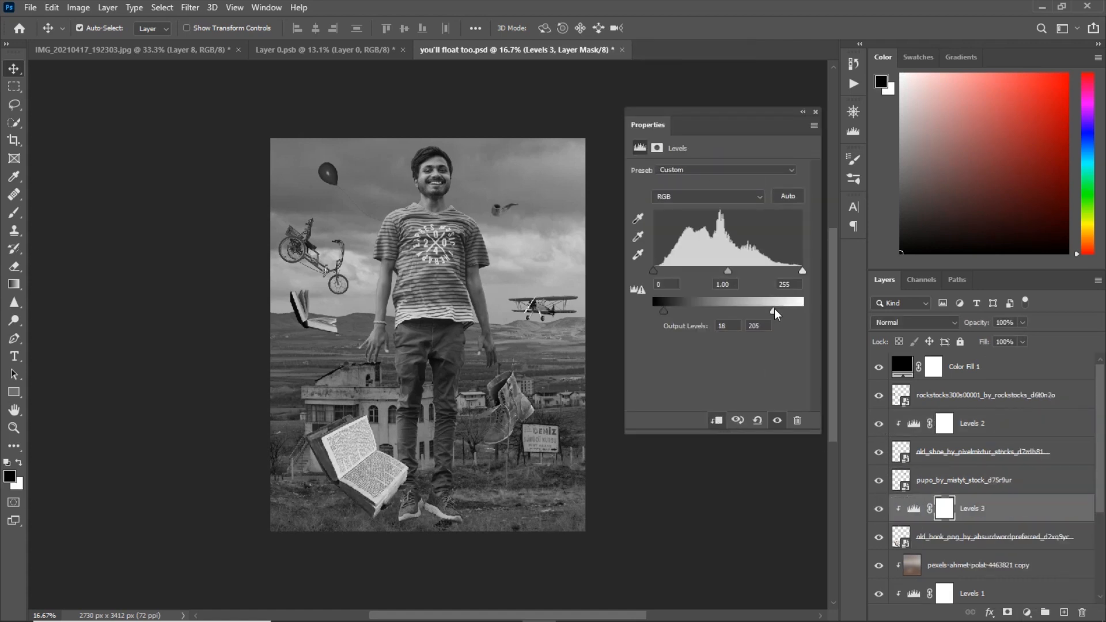
pyautogui.click(815, 111)
pyautogui.click(879, 509)
pyautogui.click(878, 509)
# Add a Levels adjustment clipped to the second open book below the tricycle and raise its output black level to 15.
pyautogui.click(967, 458)
pyautogui.click(879, 395)
pyautogui.click(879, 396)
pyautogui.click(925, 401)
pyautogui.click(1026, 613)
pyautogui.click(1017, 420)
pyautogui.click(716, 421)
pyautogui.moveTo(653, 312); pyautogui.dragTo(663, 313)
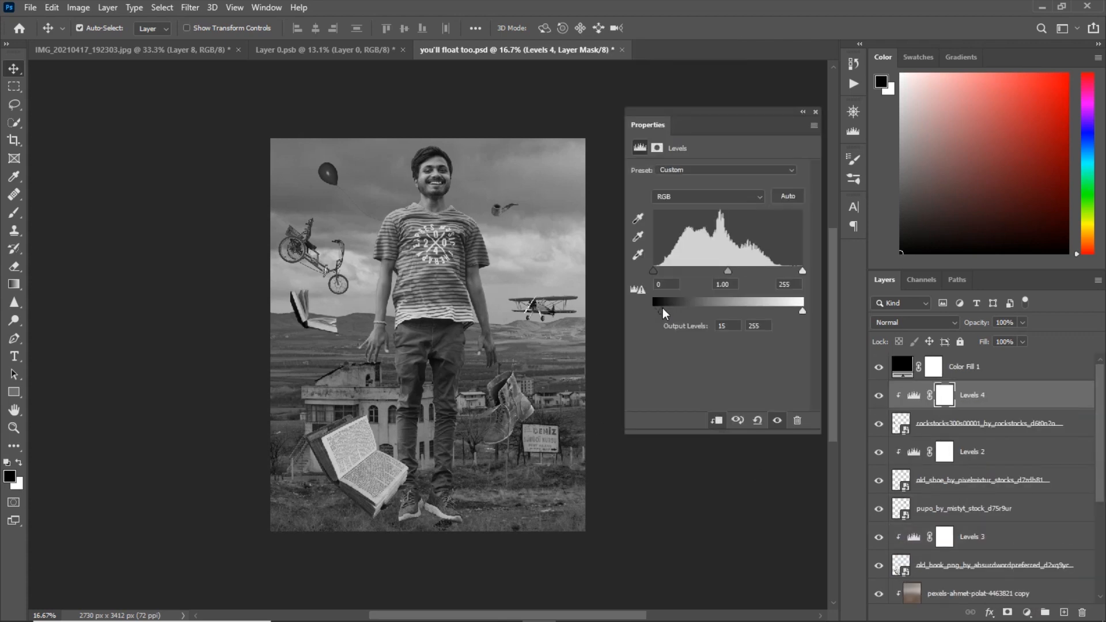
pyautogui.click(815, 112)
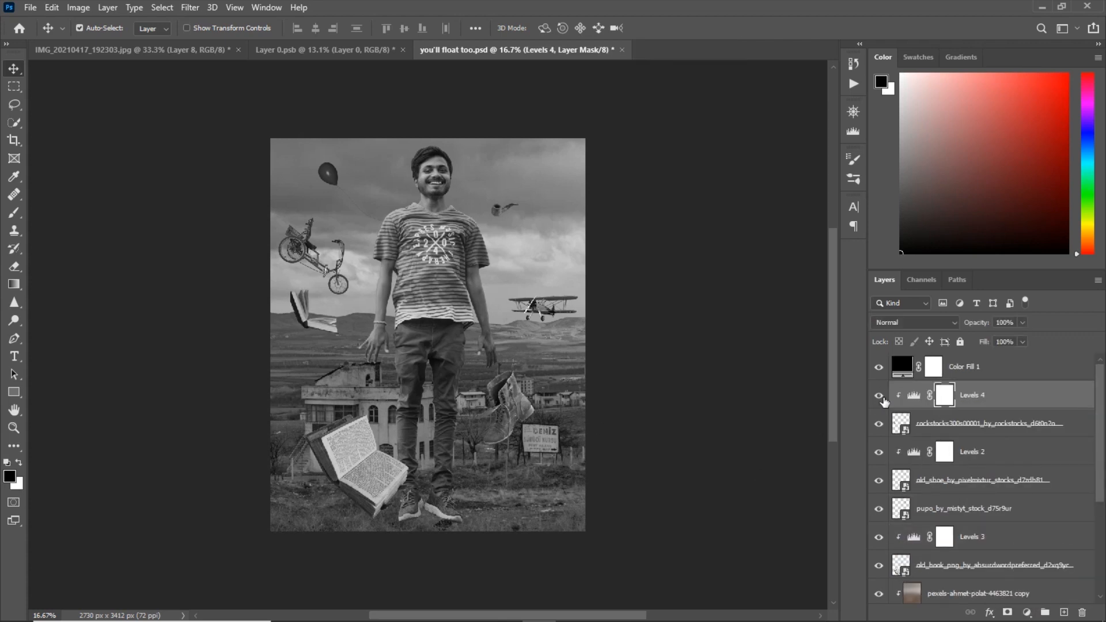
# Add a Levels adjustment clipped to the red balloon layer.
pyautogui.scroll(-3, 903, 419)
pyautogui.click(966, 521)
pyautogui.click(1026, 612)
pyautogui.click(1017, 421)
pyautogui.click(716, 420)
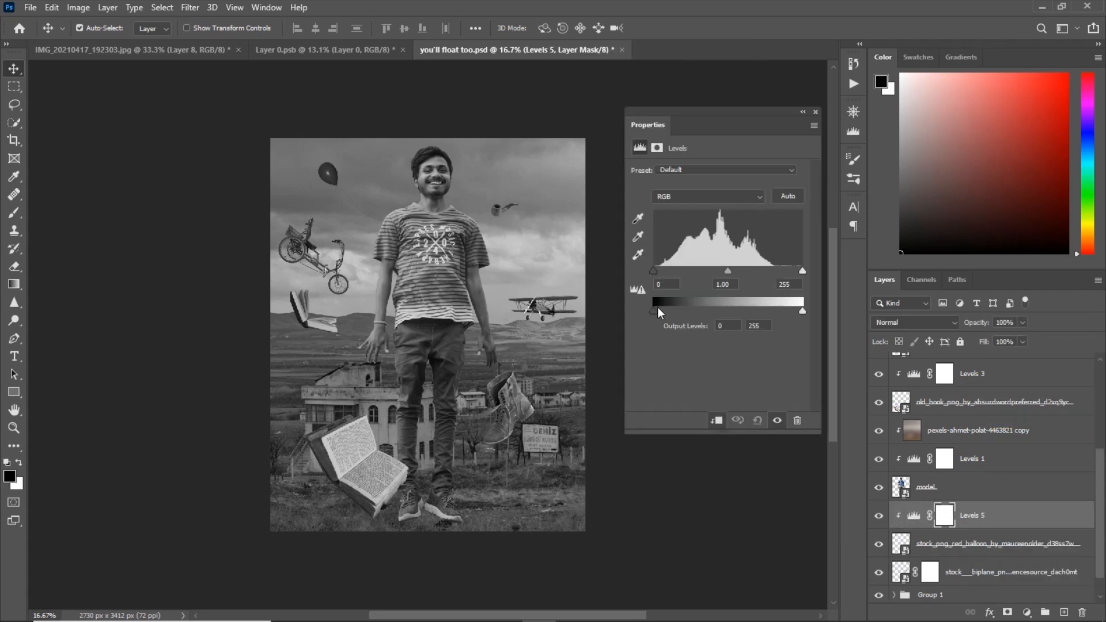
pyautogui.click(815, 113)
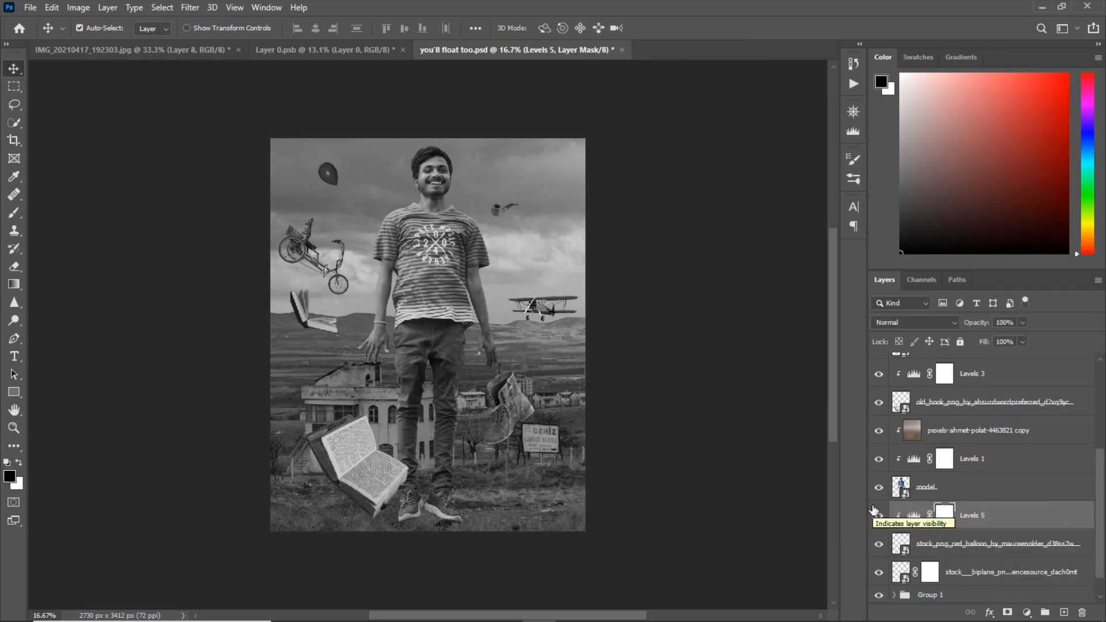
# Add a Levels adjustment above the biplane layer and rename the biplane layer as plane.
pyautogui.click(991, 572)
pyautogui.scroll(-1, 979, 547)
pyautogui.click(1026, 612)
pyautogui.click(1030, 423)
pyautogui.doubleClick(973, 572)
pyautogui.write('plane')
pyautogui.press('Return')
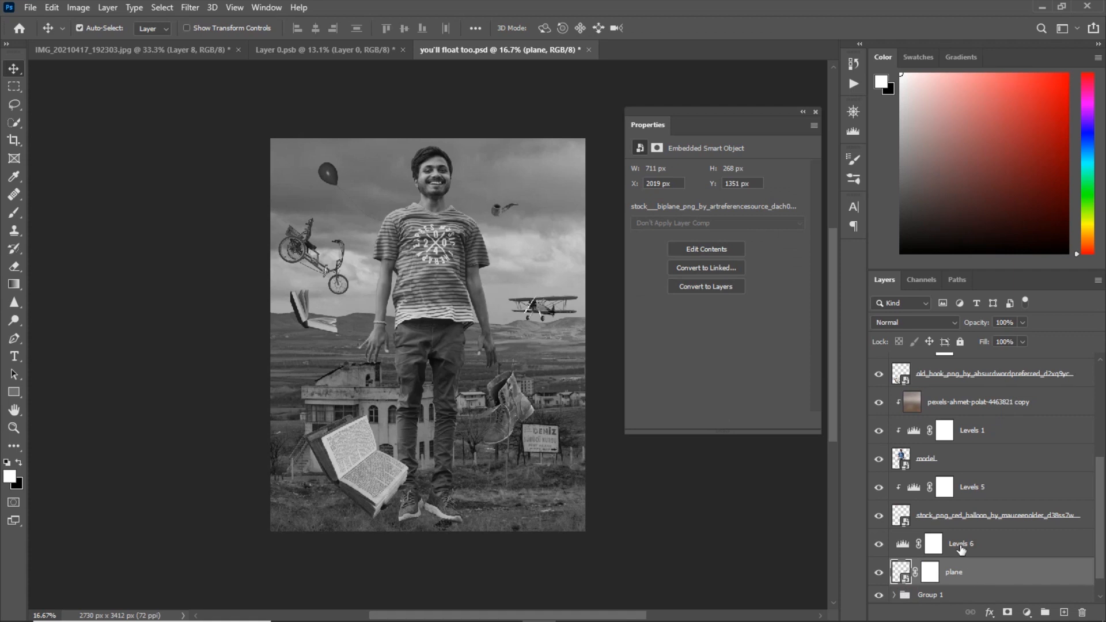
# Clip the new Levels adjustment to the plane layer and set its output levels to 11 and 240.
pyautogui.click(960, 547)
pyautogui.keyDown('alt'); pyautogui.click(916, 557); pyautogui.keyUp('alt')
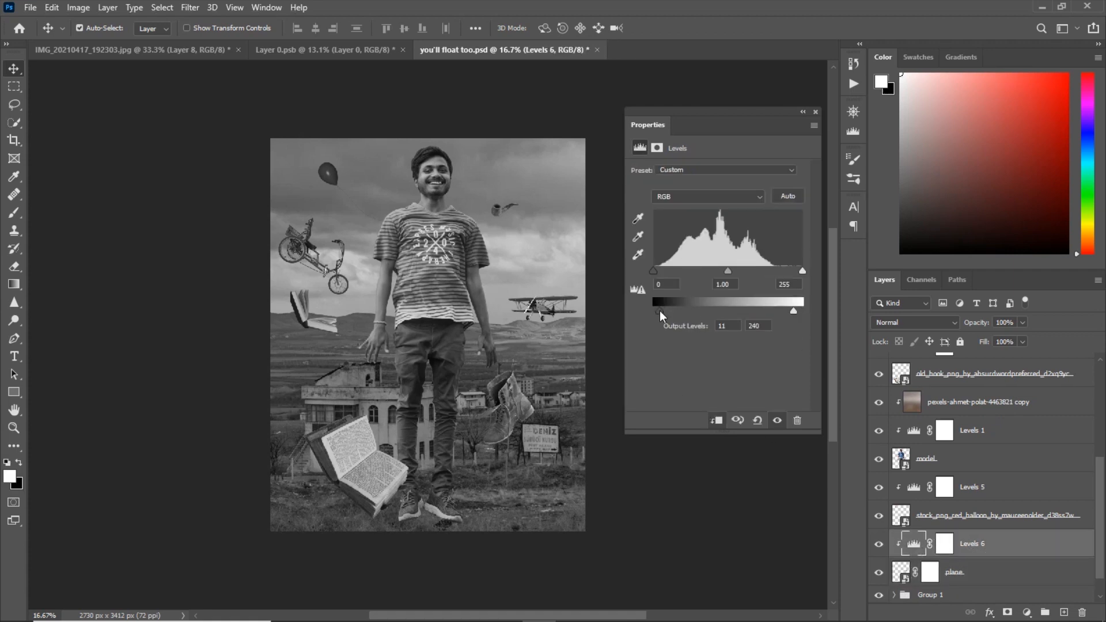
# Lower the output white level of the Levels adjustment clipped to the plane and compare the plane with and without it.
pyautogui.click(815, 113)
pyautogui.click(879, 545)
pyautogui.moveTo(788, 311); pyautogui.dragTo(780, 312)
pyautogui.click(880, 545)
pyautogui.doubleClick(913, 544)
pyautogui.click(815, 112)
# Hide the black Color Fill 1 check layer and save the document.
pyautogui.scroll(3, 880, 547)
pyautogui.click(878, 367)
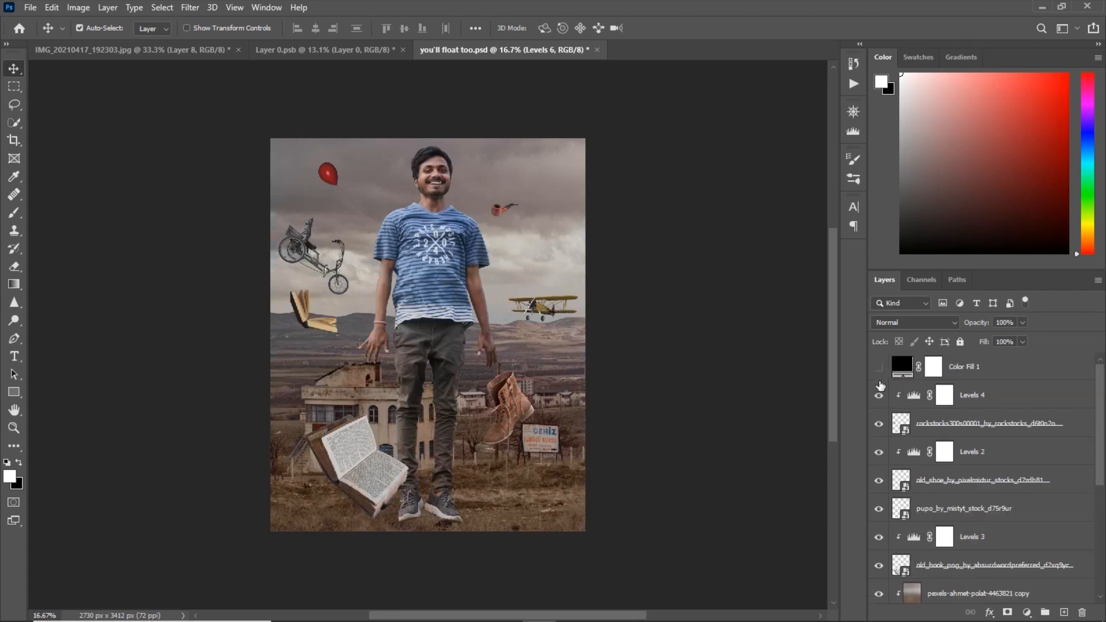
pyautogui.click(30, 7)
pyautogui.click(36, 163)
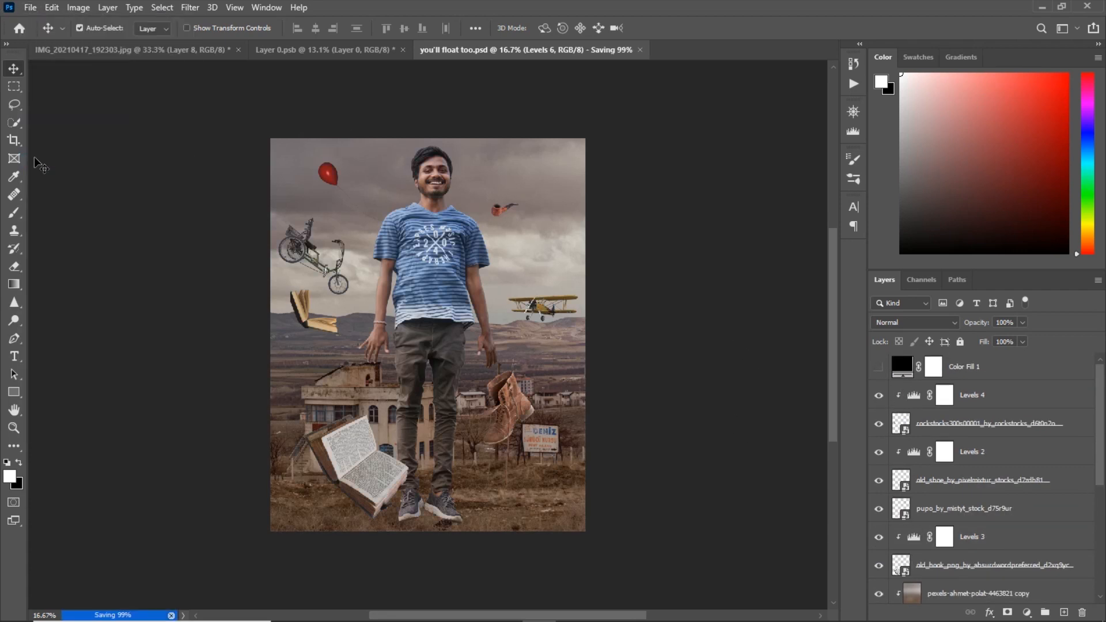
# Create a new layer clipped to the small open book below the tricycle and paint over the book with a colour sampled from its surroundings.
pyautogui.click(14, 212)
pyautogui.click(945, 395)
pyautogui.click(1064, 612)
pyautogui.hotkey('ctrl', 'alt', 'g')
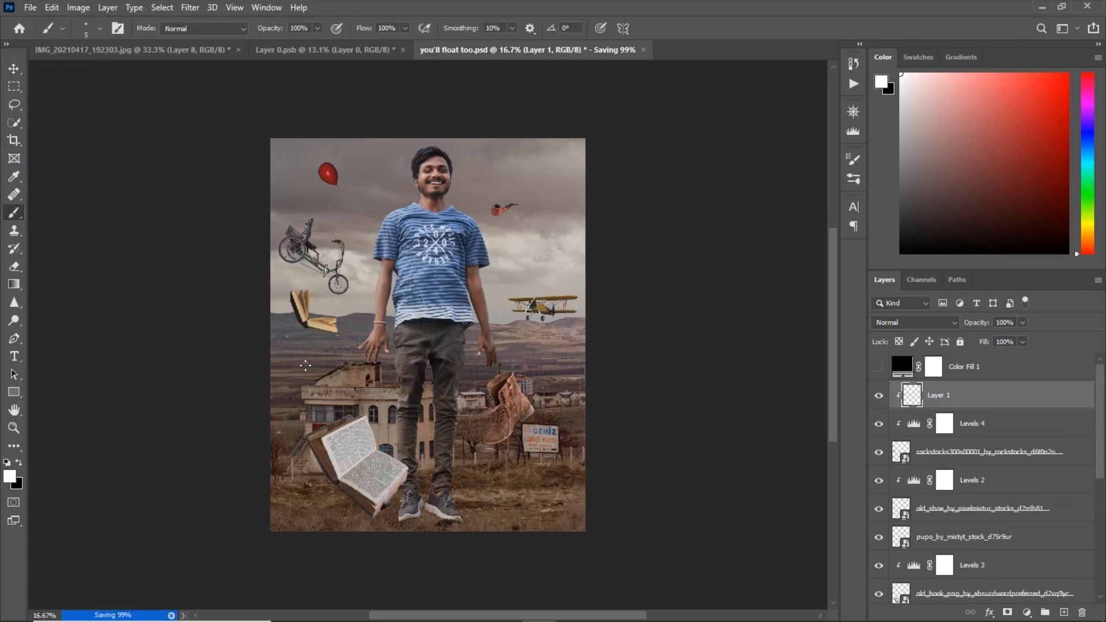
pyautogui.keyDown('alt'); pyautogui.rightClick(325, 337); pyautogui.keyUp('alt')
pyautogui.keyDown('alt'); pyautogui.click(323, 327); pyautogui.keyUp('alt')
pyautogui.keyDown('alt'); pyautogui.click(281, 326); pyautogui.keyUp('alt')
pyautogui.moveTo(297, 305); pyautogui.dragTo(318, 328)
# Set the small book's paint layer to Color blend mode and reduce its opacity until the tint blends with the background.
pyautogui.click(916, 322)
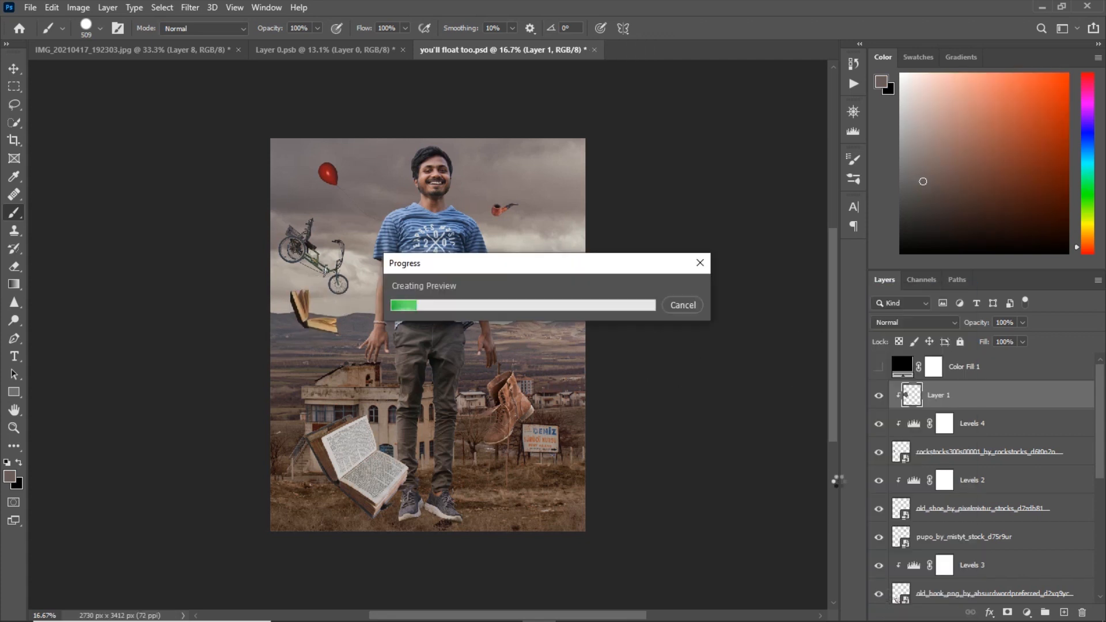
pyautogui.click(916, 323)
pyautogui.click(898, 601)
pyautogui.click(878, 396)
pyautogui.moveTo(949, 330); pyautogui.dragTo(964, 326)
# Set the paint layer clipped to the large open book to Color blend mode.
pyautogui.click(235, 7)
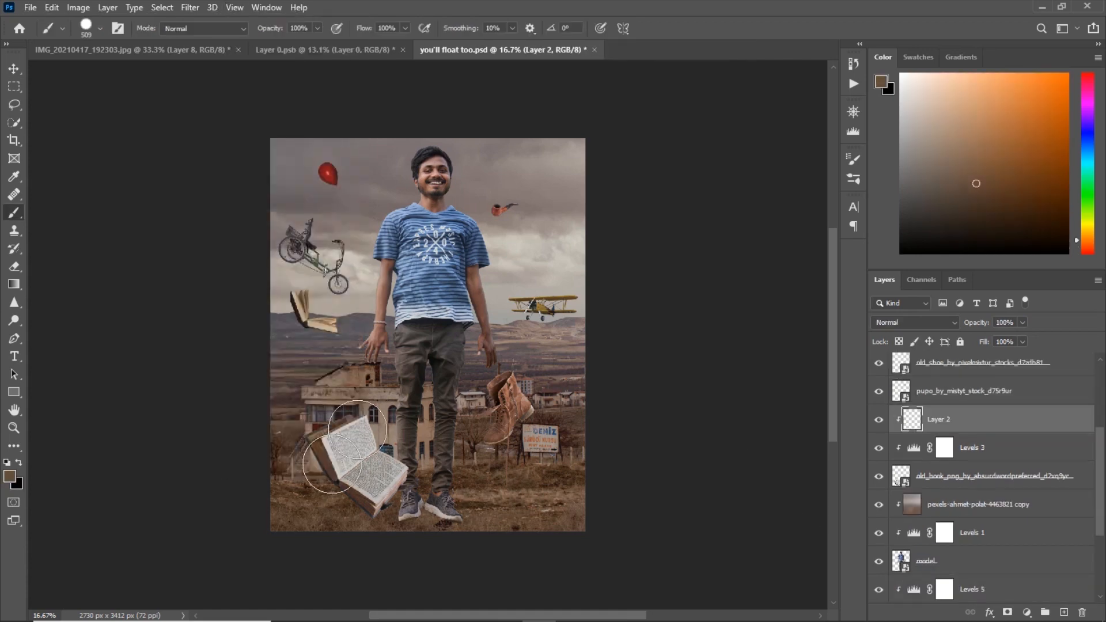
pyautogui.click(916, 322)
pyautogui.click(880, 599)
# Add a new layer clipped to the pipe and paint over the pipe with a colour sampled from the sky beside it.
pyautogui.click(493, 211)
pyautogui.keyDown('ctrl'); pyautogui.click(493, 211); pyautogui.keyUp('ctrl')
pyautogui.click(1064, 612)
pyautogui.hotkey('ctrl', 'alt', 'g')
pyautogui.keyDown('alt'); pyautogui.click(523, 208); pyautogui.keyUp('alt')
pyautogui.moveTo(523, 208); pyautogui.dragTo(500, 208)
# Set the pipe's paint layer to Color blend mode at 24% opacity and check the effect.
pyautogui.click(916, 323)
pyautogui.click(887, 600)
pyautogui.click(879, 392)
pyautogui.moveTo(983, 322)
pyautogui.mouseDown()
pyautogui.moveTo(945, 323)
pyautogui.moveTo(970, 325)
pyautogui.mouseUp()
pyautogui.click(879, 391)
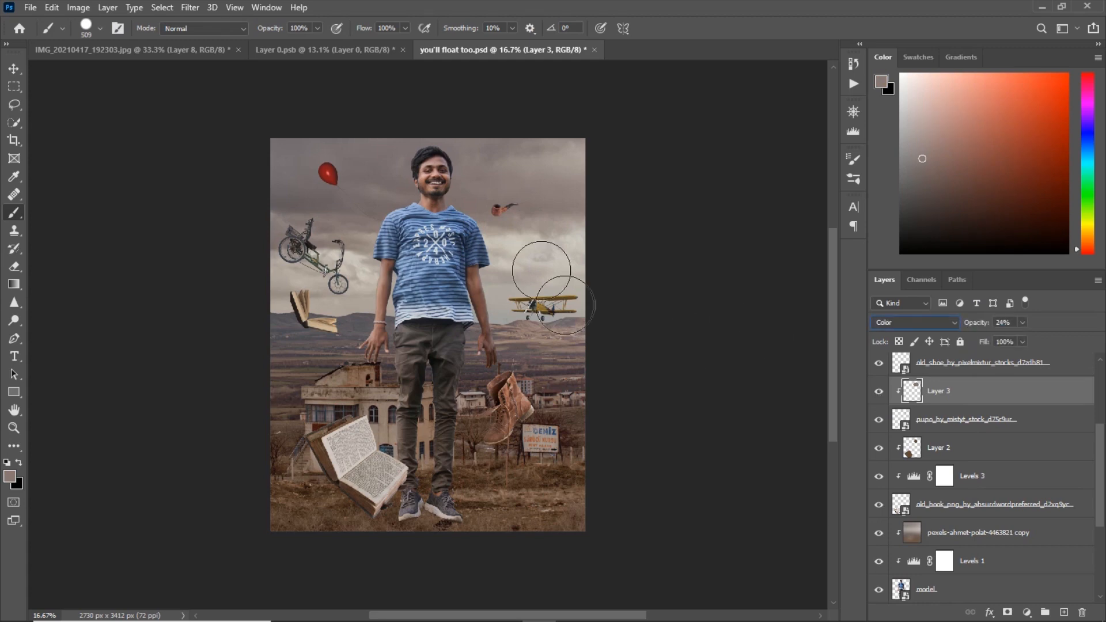
# Tint the plane with sky colour on a new clipped layer in Color blend mode at 23% opacity.
pyautogui.press('v')
pyautogui.click(540, 314)
pyautogui.press('b')
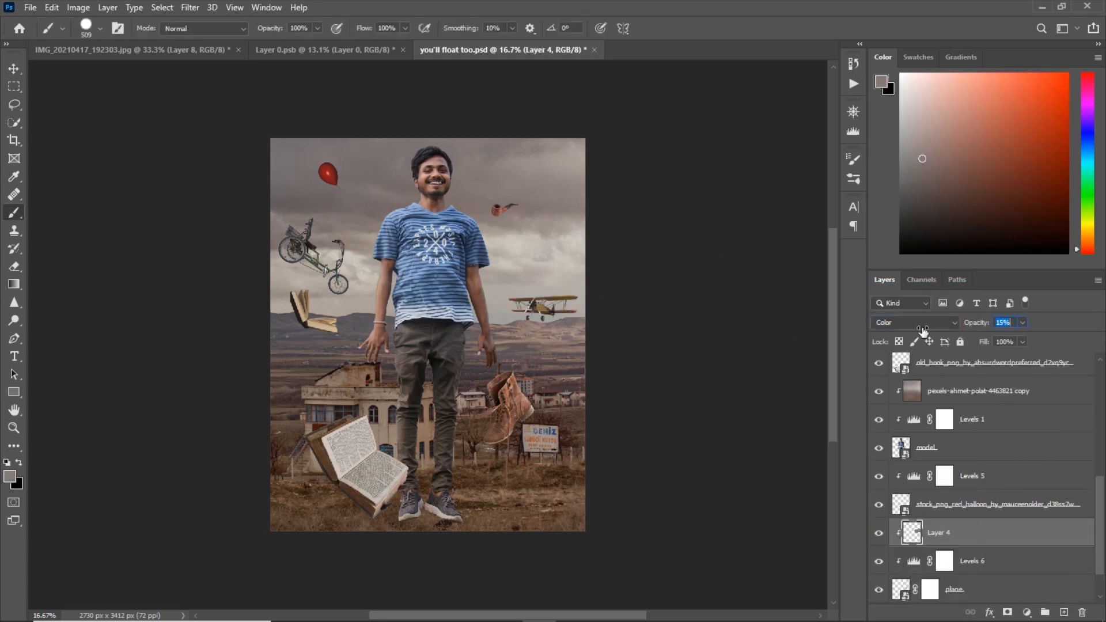
pyautogui.moveTo(975, 326); pyautogui.dragTo(981, 325)
# Add a new layer clipped to the tricycle's Group 1 and paint the surrounding sky colour over the tricycle.
pyautogui.press('v')
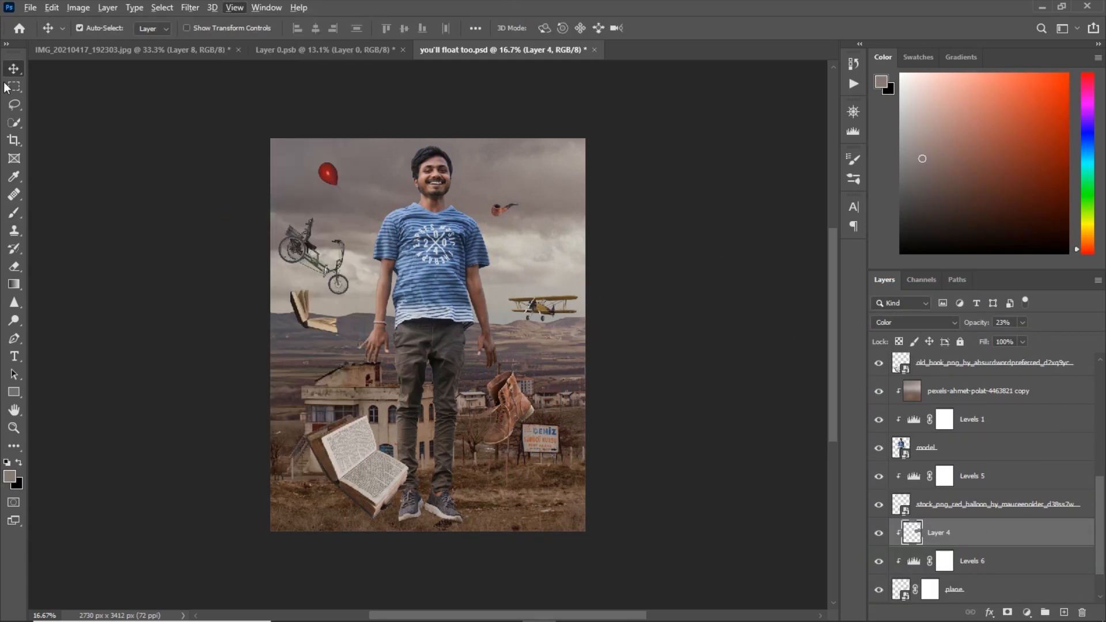
pyautogui.click(298, 246)
pyautogui.click(957, 573)
pyautogui.click(1064, 612)
pyautogui.press('b')
pyautogui.moveTo(299, 239); pyautogui.dragTo(340, 279)
# Set the tricycle's paint layer to Color blend mode and lower its opacity.
pyautogui.click(916, 323)
pyautogui.click(884, 599)
pyautogui.moveTo(978, 322); pyautogui.dragTo(835, 331)
pyautogui.click(879, 573)
# Add a layer mask to Group 1, paint out the faint leftover edges around the tricycle with a 70 px black brush, and save the document.
pyautogui.click(931, 595)
pyautogui.click(1007, 612)
pyautogui.scroll(3, 311, 213)
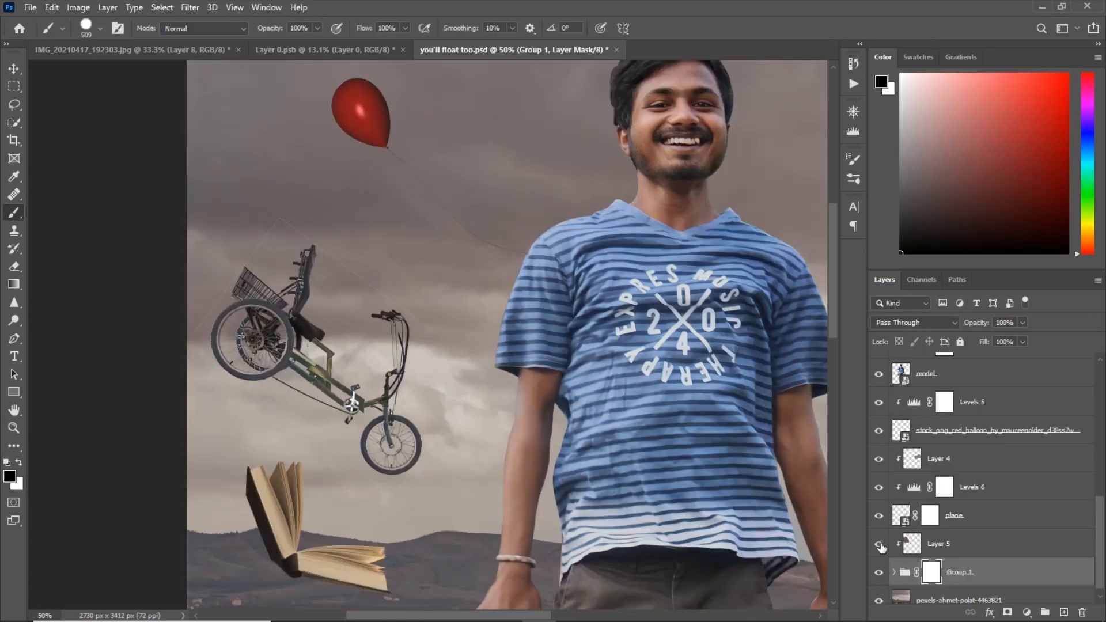
pyautogui.click(879, 544)
pyautogui.scroll(1, 384, 258)
pyautogui.press('[')
pyautogui.press('[')
pyautogui.press('[')
pyautogui.press('[')
pyautogui.press('[')
pyautogui.press('[')
pyautogui.press('[')
pyautogui.press('[')
pyautogui.press('[')
pyautogui.press('[')
pyautogui.press('[')
pyautogui.press('[')
pyautogui.press('[')
pyautogui.press('[')
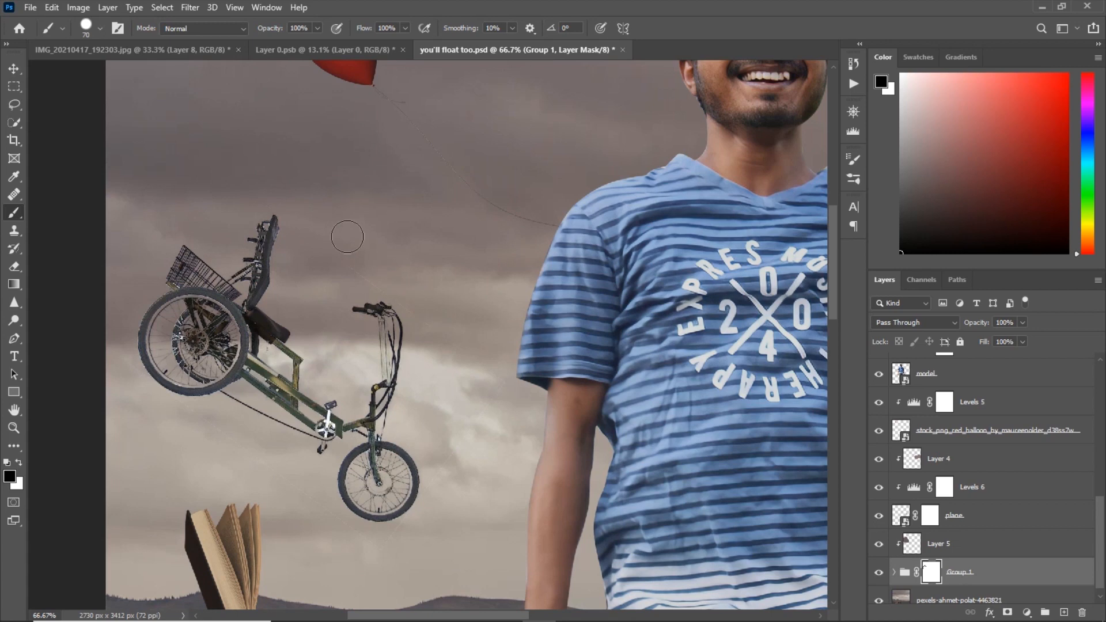
pyautogui.scroll(-4, 314, 307)
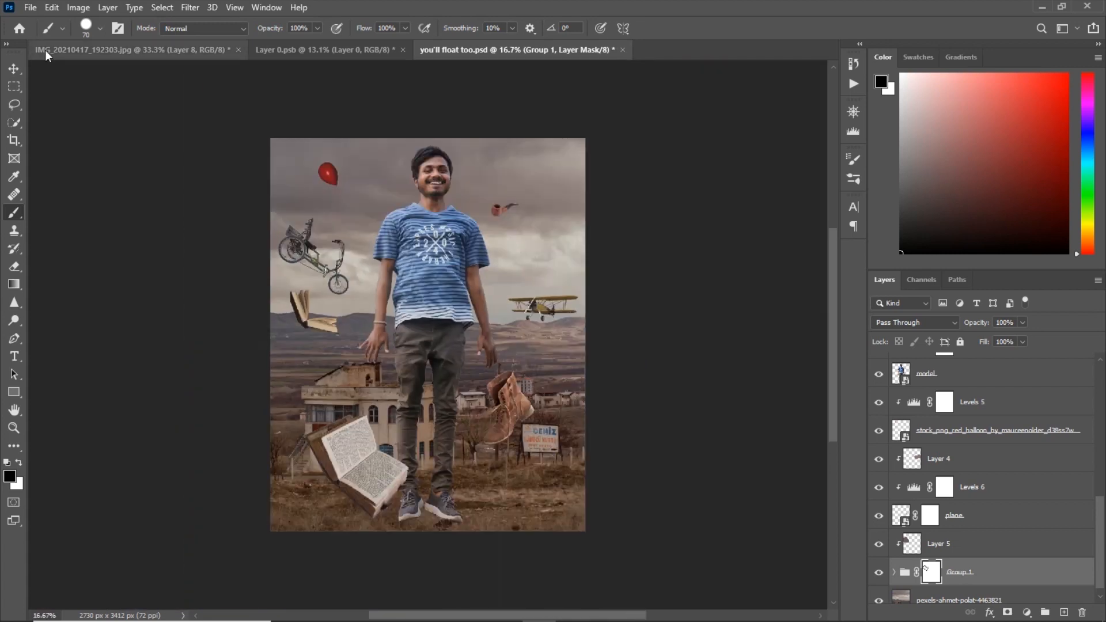
pyautogui.hotkey('ctrl', 's')
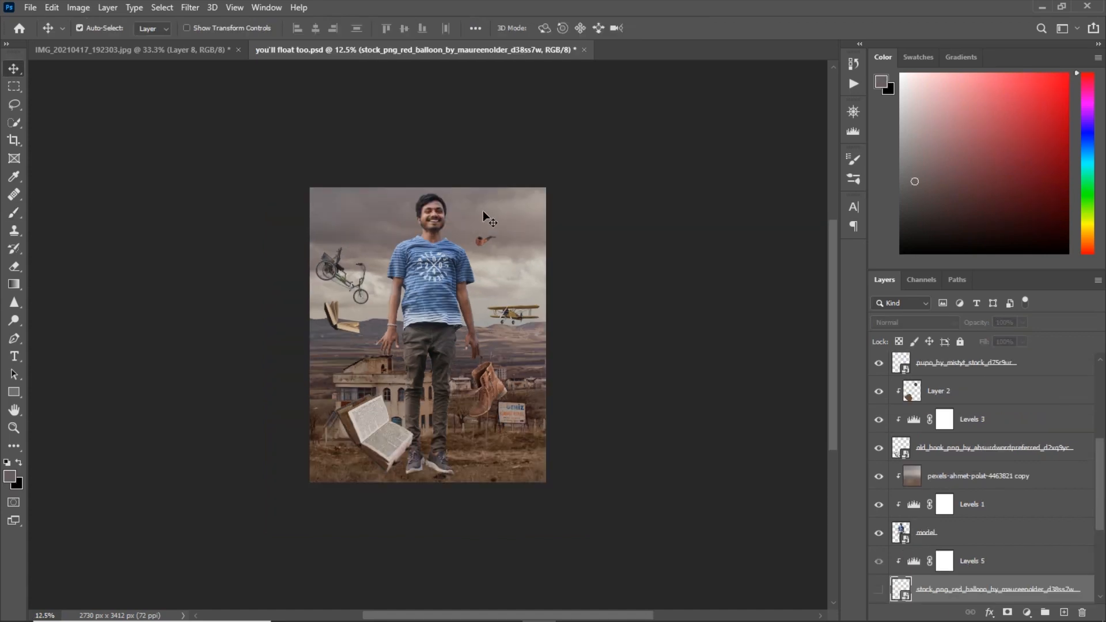
pyautogui.click(190, 8)
pyautogui.click(396, 173)
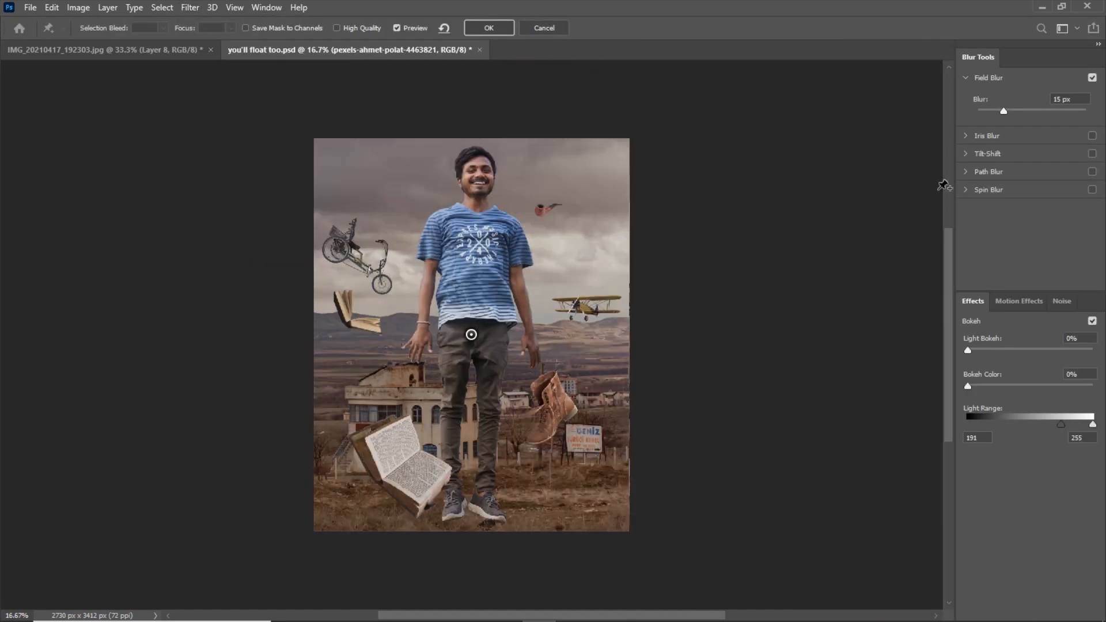
pyautogui.click(1063, 100)
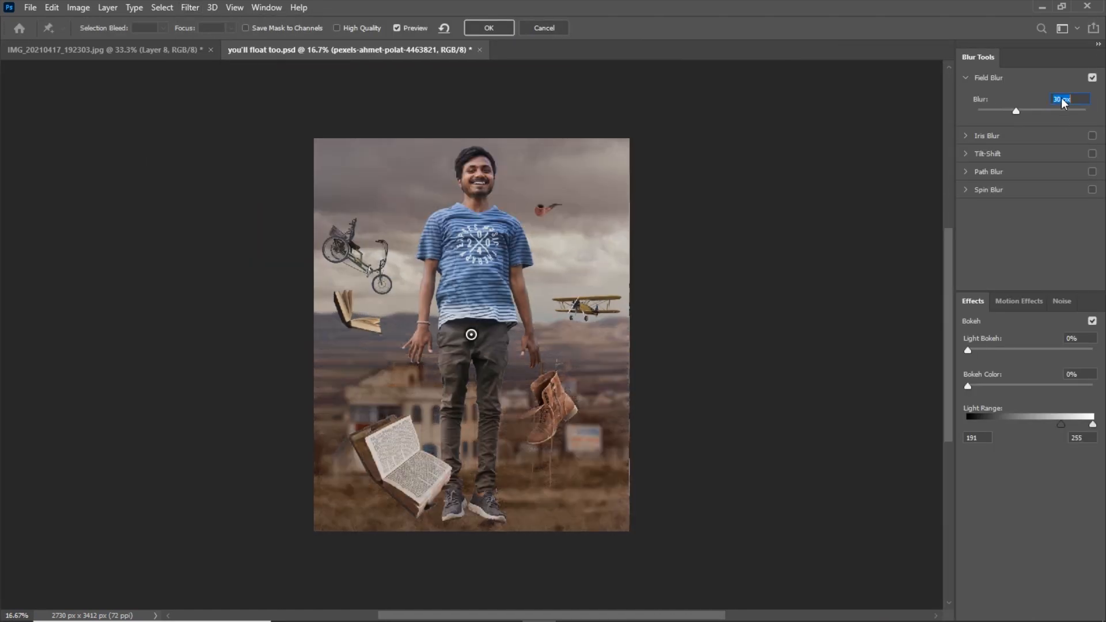
pyautogui.write('2')
pyautogui.click(544, 28)
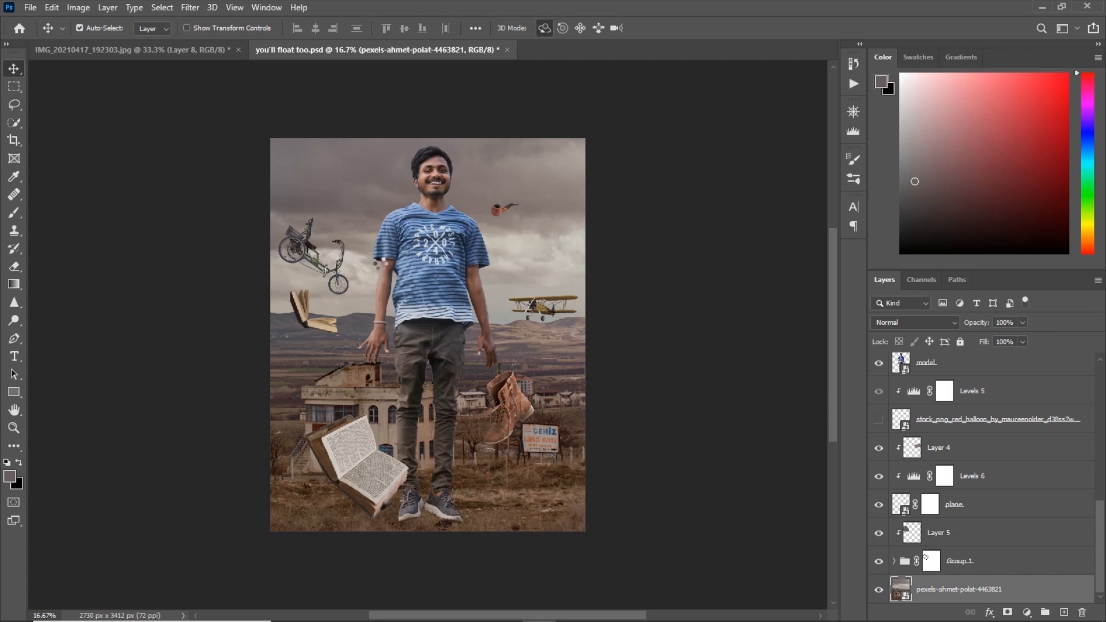
# Apply the Field Blur filter to the landscape background layer.
pyautogui.click(190, 7)
pyautogui.click(230, 25)
pyautogui.press('Return')
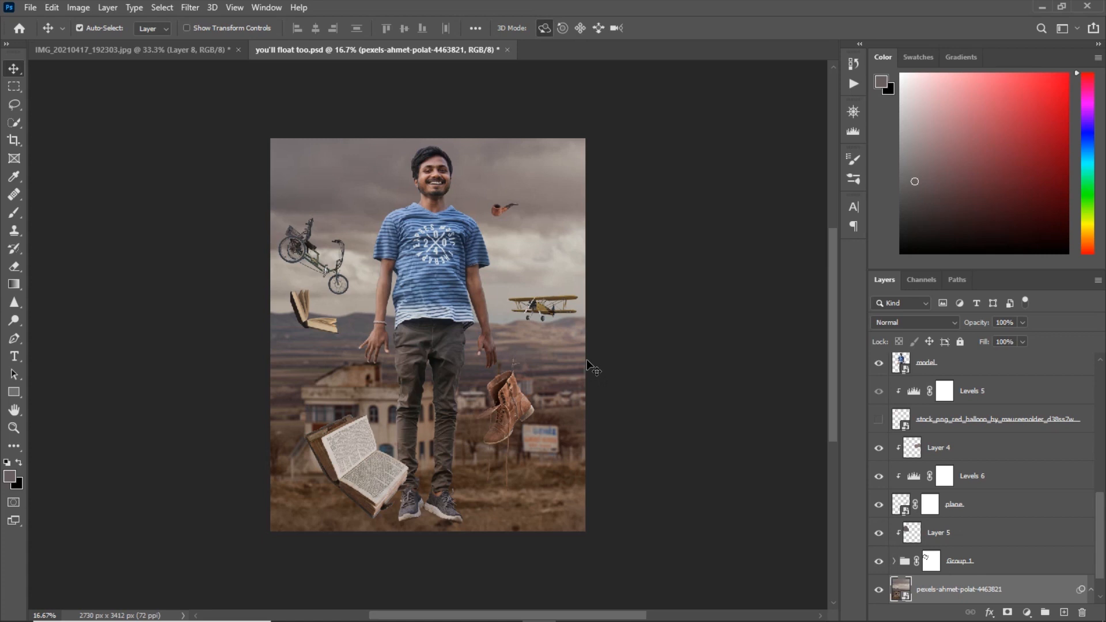
# Create a new layer directly above the landscape background and set up a white brush with 5% flow.
pyautogui.hotkey('ctrl', '+')
pyautogui.click(520, 195)
pyautogui.click(521, 195)
pyautogui.click(1027, 613)
pyautogui.click(1064, 612)
pyautogui.press('b')
pyautogui.hotkey('ctrl', '-')
pyautogui.press('d')
pyautogui.press('x')
pyautogui.moveTo(363, 28); pyautogui.dragTo(321, 35)
# Paint a soft white glow behind the man's body and head with a very large brush.
pyautogui.press(']')
pyautogui.press(']')
pyautogui.press(']')
pyautogui.press(']')
pyautogui.press(']')
pyautogui.press(']')
pyautogui.press(']')
pyautogui.press(']')
pyautogui.press(']')
pyautogui.press(']')
pyautogui.press(']')
pyautogui.press(']')
pyautogui.press(']')
pyautogui.press(']')
pyautogui.press(']')
pyautogui.press(']')
pyautogui.press(']')
pyautogui.press(']')
pyautogui.press(']')
pyautogui.press(']')
pyautogui.press('[')
pyautogui.press('[')
pyautogui.press('[')
pyautogui.press('[')
pyautogui.press('[')
pyautogui.click(421, 352)
pyautogui.press('[')
pyautogui.press('[')
pyautogui.press('[')
pyautogui.press('[')
pyautogui.press('[')
pyautogui.click(421, 185)
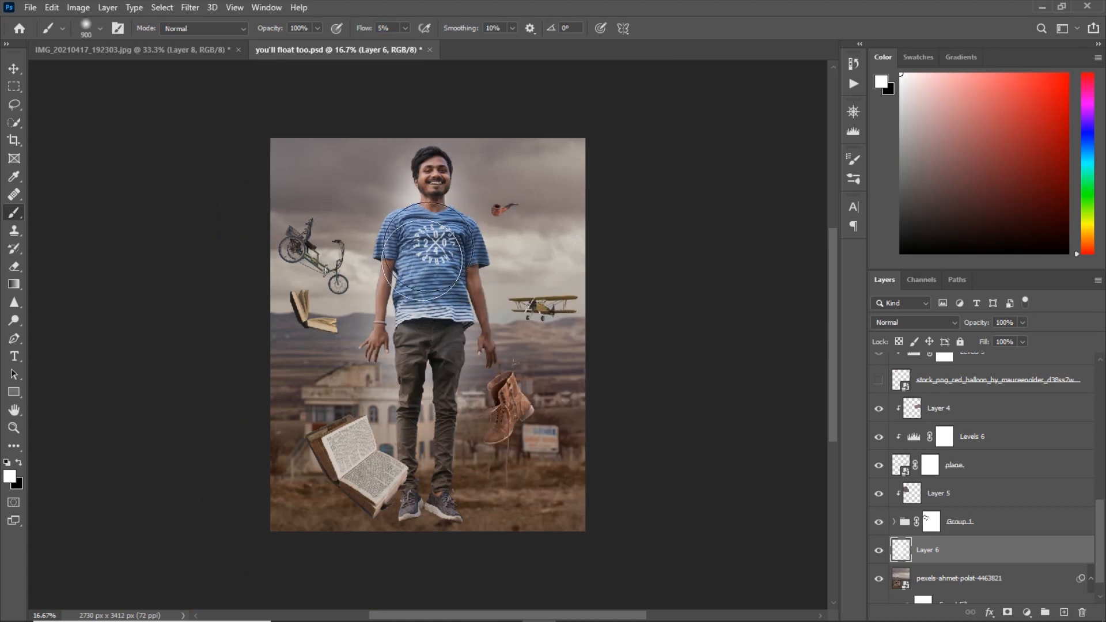
# Paint soft white light behind the man's legs and across the ground around his feet.
pyautogui.press('[')
pyautogui.press('[')
pyautogui.moveTo(435, 489); pyautogui.dragTo(438, 427)
pyautogui.press(']')
pyautogui.press(']')
pyautogui.moveTo(314, 489)
pyautogui.mouseDown()
pyautogui.moveTo(365, 531)
pyautogui.moveTo(550, 511)
pyautogui.mouseUp()
# Choose an irregular cloud-shaped brush at 13% flow and paint light fog over the background behind the man.
pyautogui.rightClick(412, 484)
pyautogui.scroll(-10, 504, 526)
pyautogui.doubleClick(502, 533)
pyautogui.hotkey('shift', '1')
pyautogui.hotkey('shift', '3')
pyautogui.hotkey('ctrl', '+')
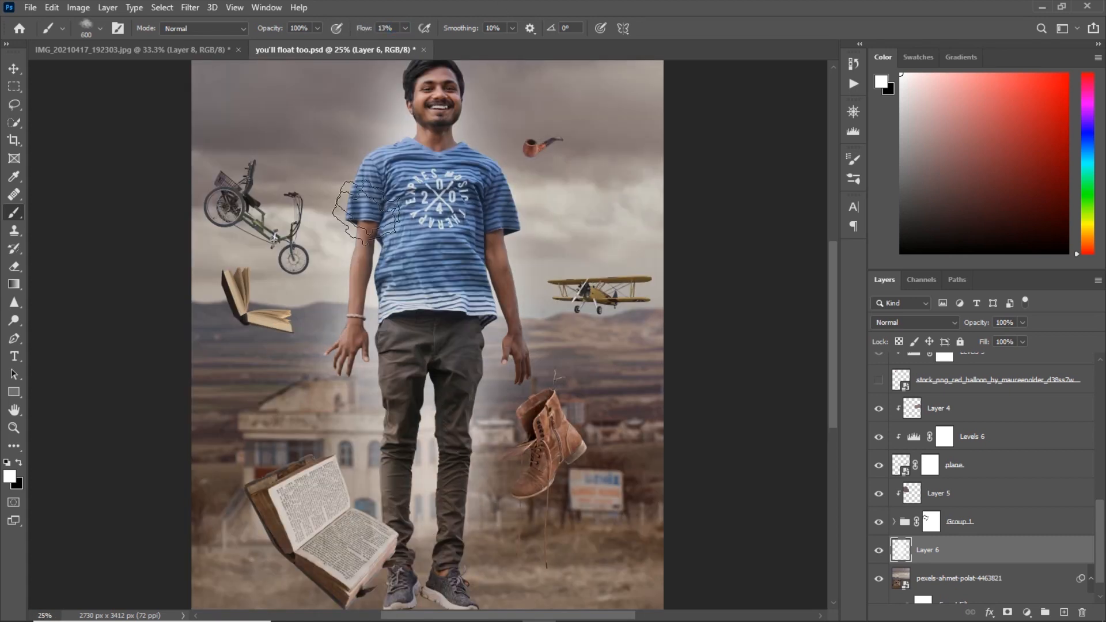
pyautogui.scroll(2, 352, 282)
pyautogui.scroll(-3, 345, 285)
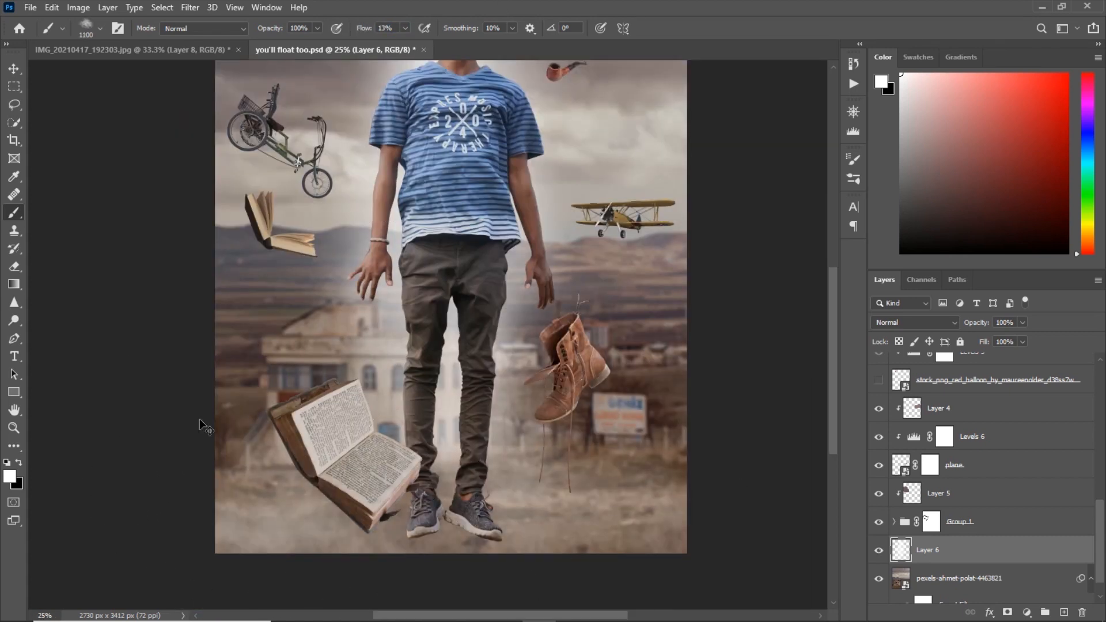
# Paint denser white fog over the ground along the lower edge of the picture, varying the cloud brush size up to 1000 px.
pyautogui.hotkey('ctrl', '-')
pyautogui.press('[')
pyautogui.press('[')
pyautogui.press('[')
pyautogui.press('[')
pyautogui.press('[')
pyautogui.press('[')
pyautogui.press('[')
pyautogui.moveTo(585, 475); pyautogui.dragTo(432, 483)
pyautogui.press(']')
pyautogui.press(']')
pyautogui.press(']')
pyautogui.press(']')
pyautogui.press(']')
pyautogui.press(']')
pyautogui.press(']')
pyautogui.press(']')
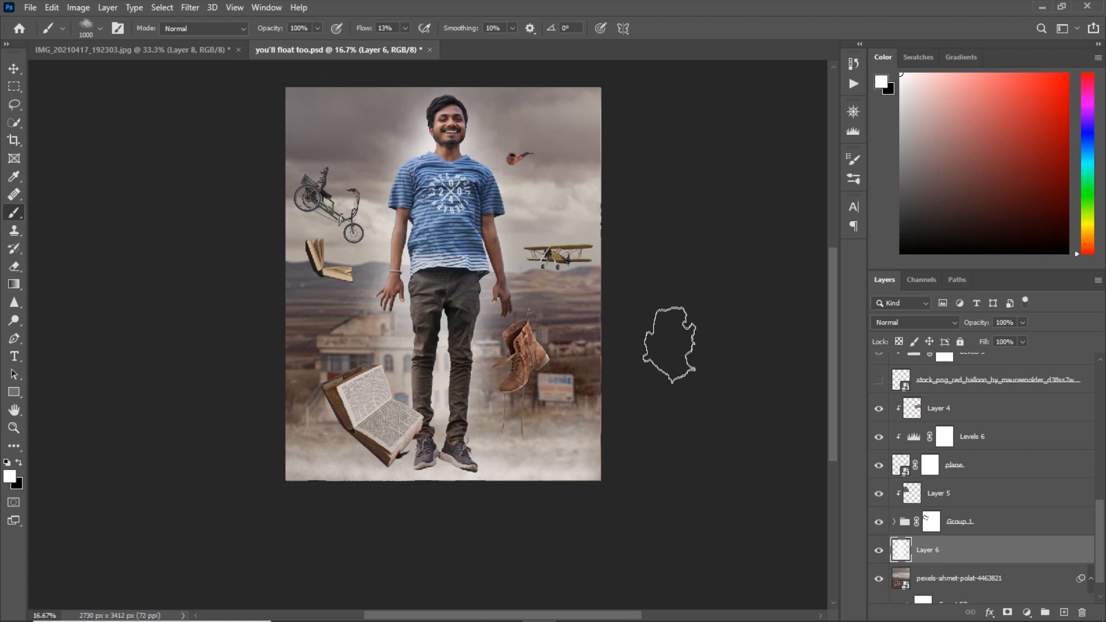
# Add a new layer directly beneath the man's layer and brush faint white fog around his legs with the cloud brush, varying its size up to 1000 px.
pyautogui.scroll(2, 661, 346)
pyautogui.scroll(1, 956, 480)
pyautogui.scroll(3, 957, 481)
pyautogui.click(974, 467)
pyautogui.click(1063, 613)
pyautogui.press('[')
pyautogui.press('[')
pyautogui.moveTo(455, 423)
pyautogui.mouseDown()
pyautogui.moveTo(441, 193)
pyautogui.moveTo(509, 311)
pyautogui.moveTo(369, 493)
pyautogui.mouseUp()
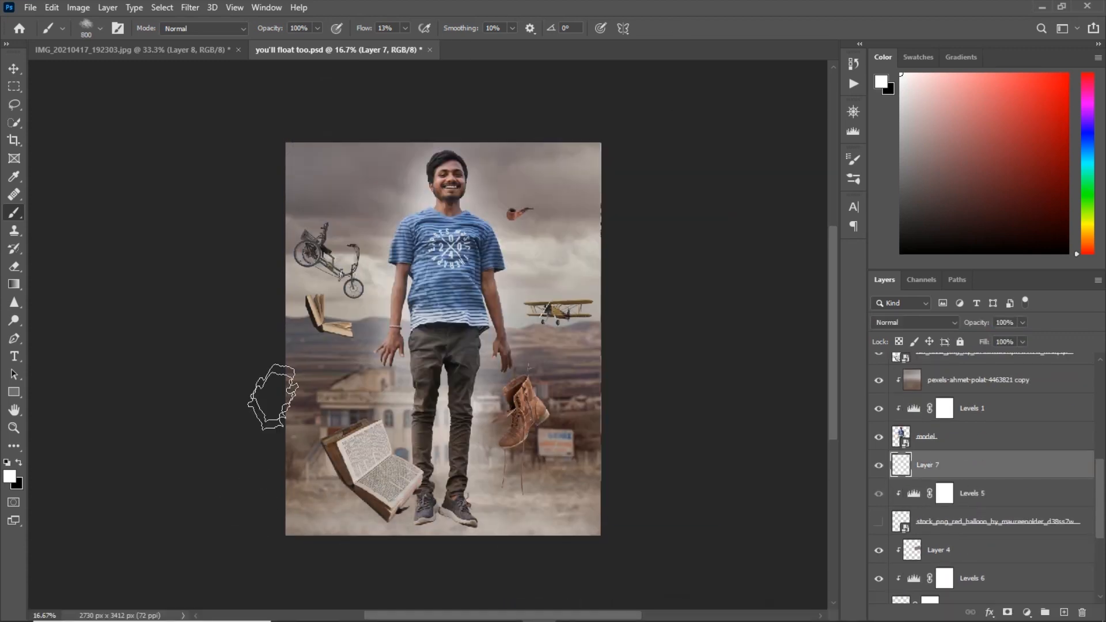
pyautogui.press('[')
pyautogui.press('[')
pyautogui.press(']')
pyautogui.press(']')
pyautogui.press(']')
pyautogui.press(']')
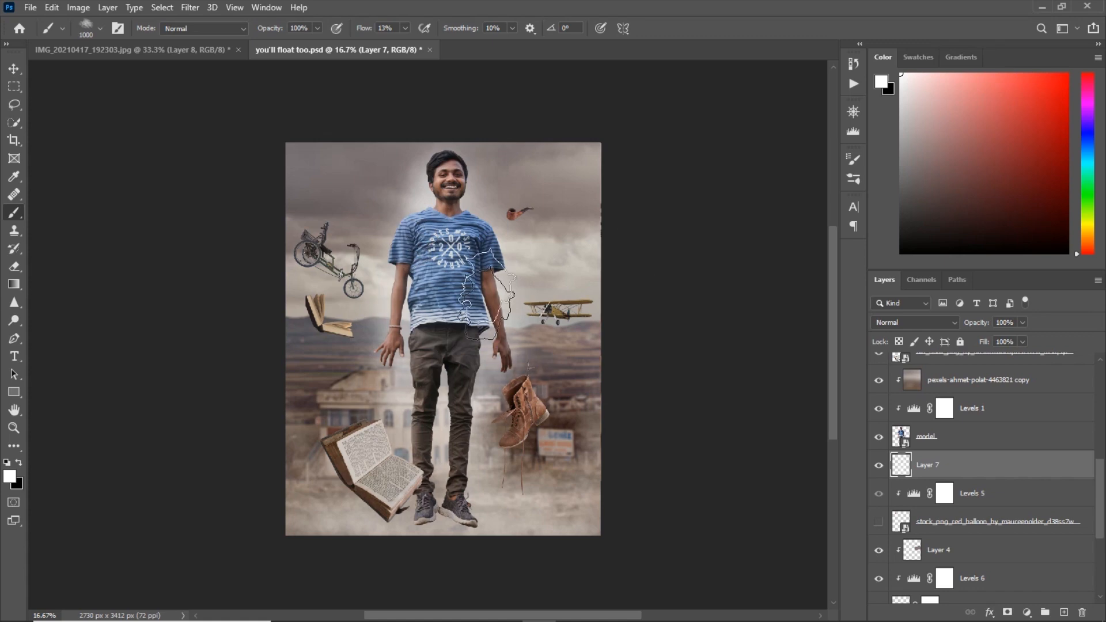
# Add a new layer clipped to the man above the landscape copy, and shrink a round brush for close work around his neck.
pyautogui.scroll(5, 979, 490)
pyautogui.click(939, 493)
pyautogui.hotkey('ctrl', '+')
pyautogui.hotkey('ctrl', '+')
pyautogui.hotkey('ctrl', '+')
pyautogui.hotkey('ctrl', '+')
pyautogui.moveTo(441, 245); pyautogui.dragTo(348, 509)
pyautogui.press('[')
pyautogui.press('[')
pyautogui.press('[')
pyautogui.press('[')
pyautogui.press('[')
pyautogui.press('[')
pyautogui.press('[')
pyautogui.press('[')
pyautogui.press('[')
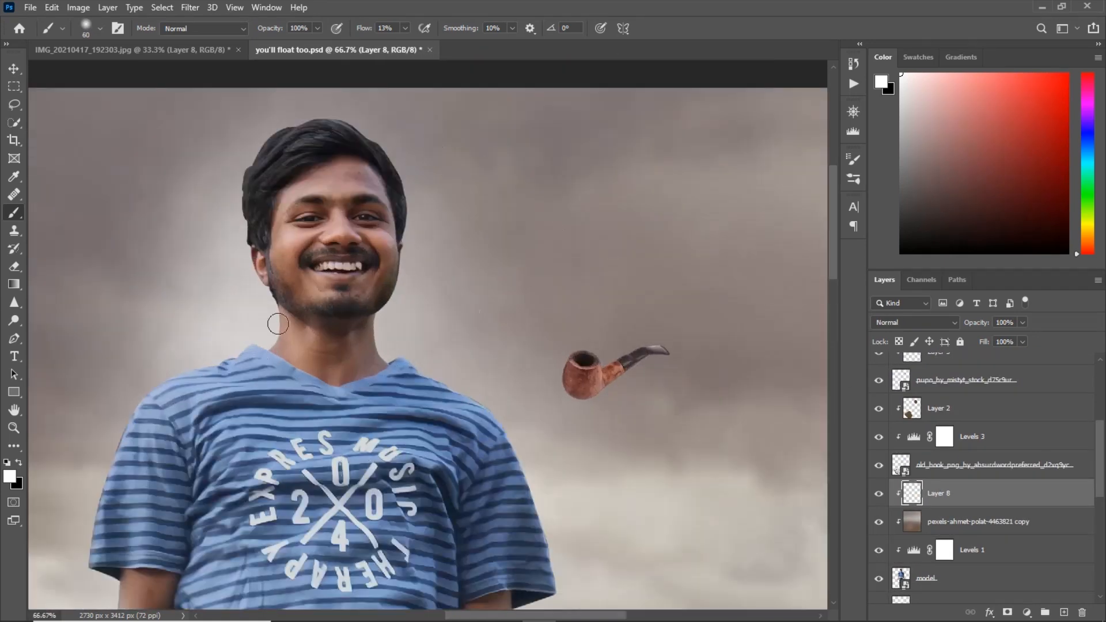
pyautogui.hotkey('ctrl', '+')
pyautogui.hotkey('ctrl', '+')
pyautogui.hotkey('ctrl', '+')
pyautogui.moveTo(258, 377); pyautogui.dragTo(490, 359)
pyautogui.press('[')
pyautogui.press('[')
pyautogui.press('[')
pyautogui.press('[')
pyautogui.press('[')
# Sample the light background grey and paint it softly along the man's shoulder and neck outline on the bicycle side.
pyautogui.keyDown('alt'); pyautogui.click(491, 392); pyautogui.keyUp('alt')
pyautogui.press('[')
pyautogui.press('[')
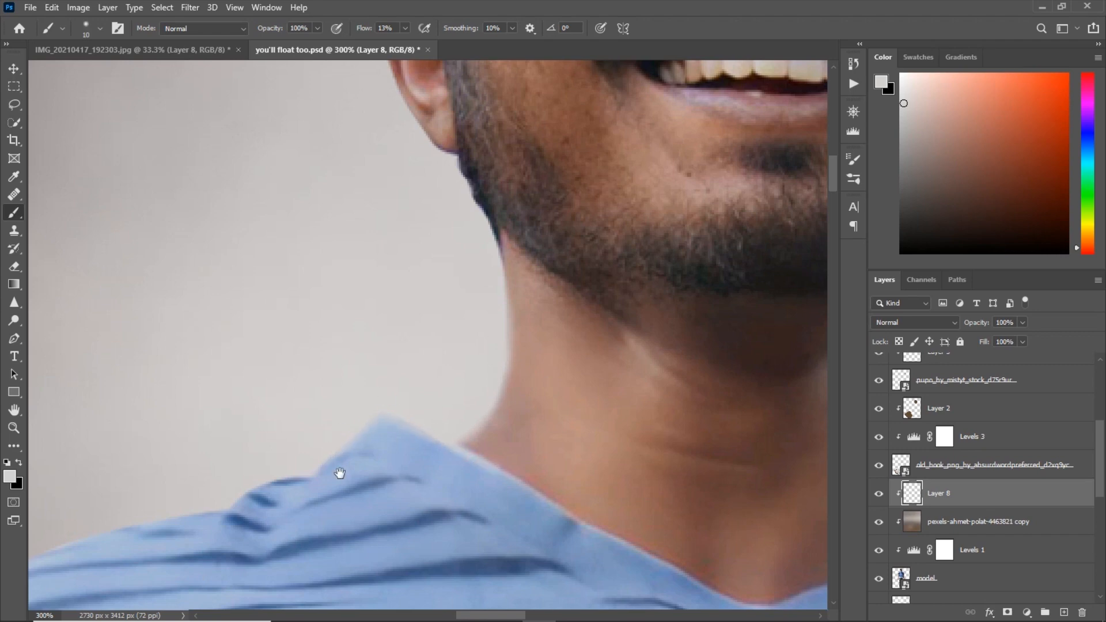
pyautogui.scroll(-2, 453, 444)
pyautogui.hscroll(-4, 455, 403)
pyautogui.press('[')
pyautogui.press(']')
pyautogui.press(']')
pyautogui.moveTo(235, 432)
pyautogui.mouseDown()
pyautogui.moveTo(415, 358)
pyautogui.moveTo(227, 572)
pyautogui.moveTo(310, 397)
pyautogui.moveTo(365, 232)
pyautogui.mouseUp()
pyautogui.press('[')
pyautogui.press('[')
pyautogui.moveTo(396, 172); pyautogui.dragTo(346, 403)
pyautogui.moveTo(334, 316); pyautogui.dragTo(383, 174)
pyautogui.moveTo(379, 277)
pyautogui.mouseDown()
pyautogui.moveTo(329, 518)
pyautogui.moveTo(395, 131)
pyautogui.mouseUp()
# Paint the same soft light grey along the neck and collar edge on the pipe side with a 10 to 15 px brush.
pyautogui.hotkey('ctrl', '-')
pyautogui.press(']')
pyautogui.scroll(5, 346, 295)
pyautogui.hotkey('ctrl', '+')
pyautogui.press('[')
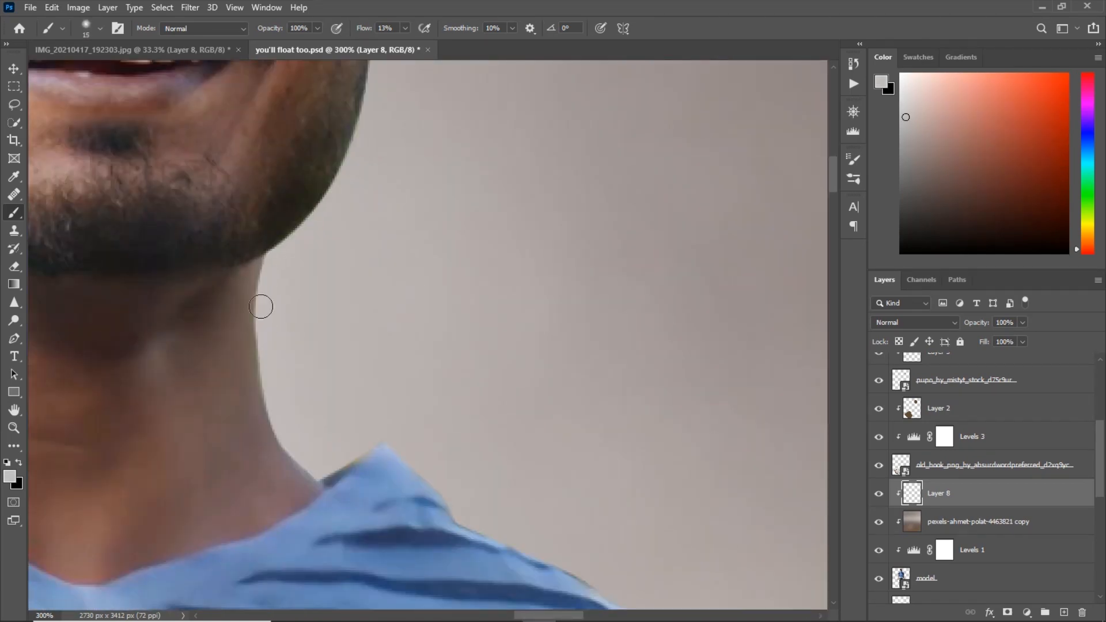
pyautogui.press('[')
pyautogui.moveTo(396, 442); pyautogui.dragTo(261, 226)
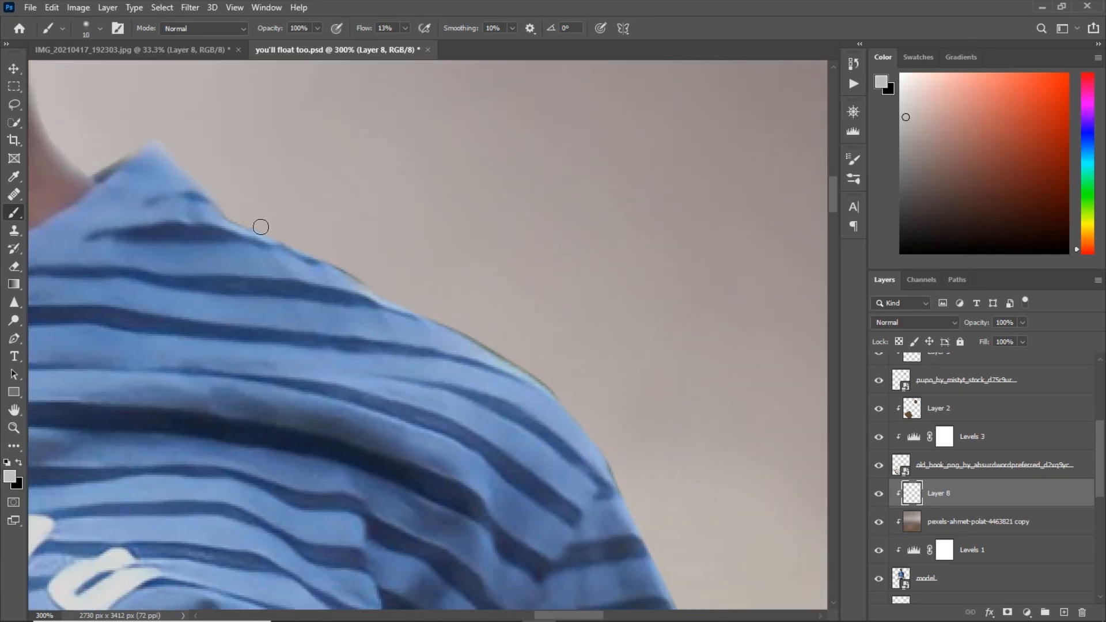
# Blend the shoulder outline on the pipe side with light grey strokes, and toggle the layer's visibility to compare.
pyautogui.moveTo(631, 533); pyautogui.dragTo(357, 279)
pyautogui.press(']')
pyautogui.moveTo(369, 294)
pyautogui.mouseDown()
pyautogui.moveTo(468, 535)
pyautogui.moveTo(377, 320)
pyautogui.mouseUp()
pyautogui.moveTo(415, 438); pyautogui.dragTo(309, 140)
pyautogui.moveTo(392, 303); pyautogui.dragTo(434, 516)
pyautogui.hotkey('ctrl', '-')
pyautogui.hotkey('ctrl', '-')
pyautogui.hotkey('ctrl', '-')
pyautogui.hotkey('ctrl', '-')
pyautogui.click(878, 494)
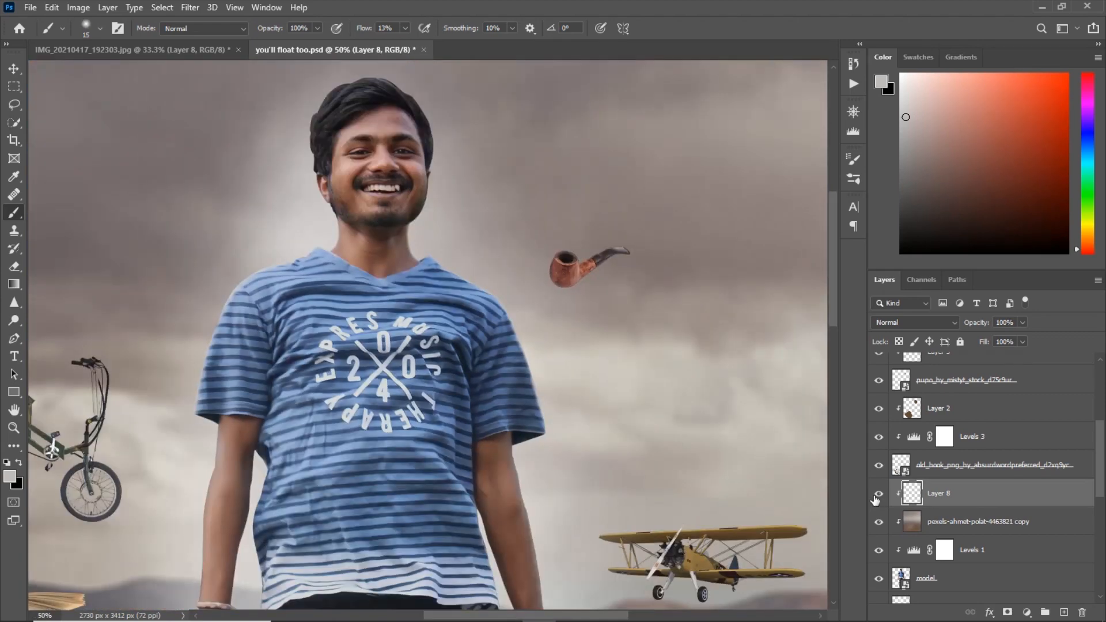
pyautogui.click(878, 494)
# Sample background tones beside the T-shirt sleeve on the plane side and paint them along the sleeve's outer edge.
pyautogui.hotkey('ctrl', '+')
pyautogui.hotkey('ctrl', '+')
pyautogui.hotkey('ctrl', '+')
pyautogui.hotkey('ctrl', '+')
pyautogui.moveTo(269, 188); pyautogui.dragTo(429, 348)
pyautogui.keyDown('alt'); pyautogui.click(381, 357); pyautogui.keyUp('alt')
pyautogui.moveTo(382, 382); pyautogui.dragTo(404, 533)
pyautogui.moveTo(325, 185); pyautogui.dragTo(394, 479)
pyautogui.keyDown('alt'); pyautogui.click(356, 331); pyautogui.keyUp('alt')
pyautogui.moveTo(331, 317); pyautogui.dragTo(371, 405)
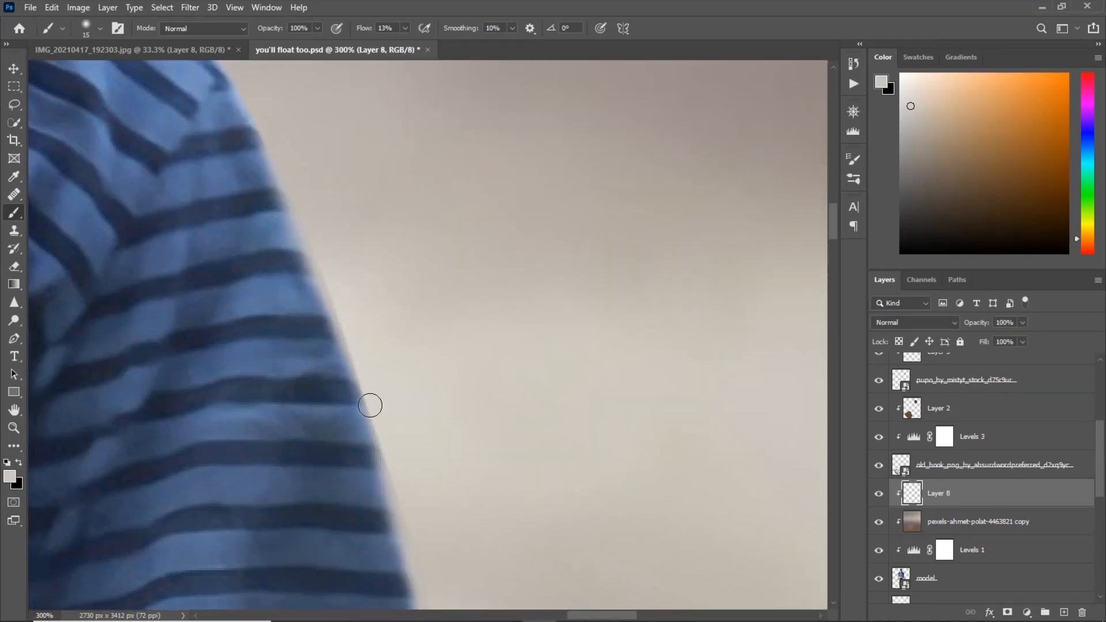
# Continue the light edge along the lower sleeve and upper arm on the plane side, and clean up excess paint with the Eraser.
pyautogui.moveTo(404, 518); pyautogui.dragTo(444, 240)
pyautogui.moveTo(420, 507); pyautogui.dragTo(460, 228)
pyautogui.moveTo(524, 164); pyautogui.dragTo(559, 282)
pyautogui.moveTo(378, 355); pyautogui.dragTo(452, 254)
pyautogui.press('[')
pyautogui.moveTo(453, 404); pyautogui.dragTo(418, 290)
pyautogui.moveTo(491, 477); pyautogui.dragTo(346, 217)
pyautogui.press(']')
pyautogui.moveTo(309, 135); pyautogui.dragTo(353, 415)
pyautogui.hotkey('ctrl', '-')
pyautogui.press('e')
pyautogui.moveTo(308, 29); pyautogui.dragTo(281, 37)
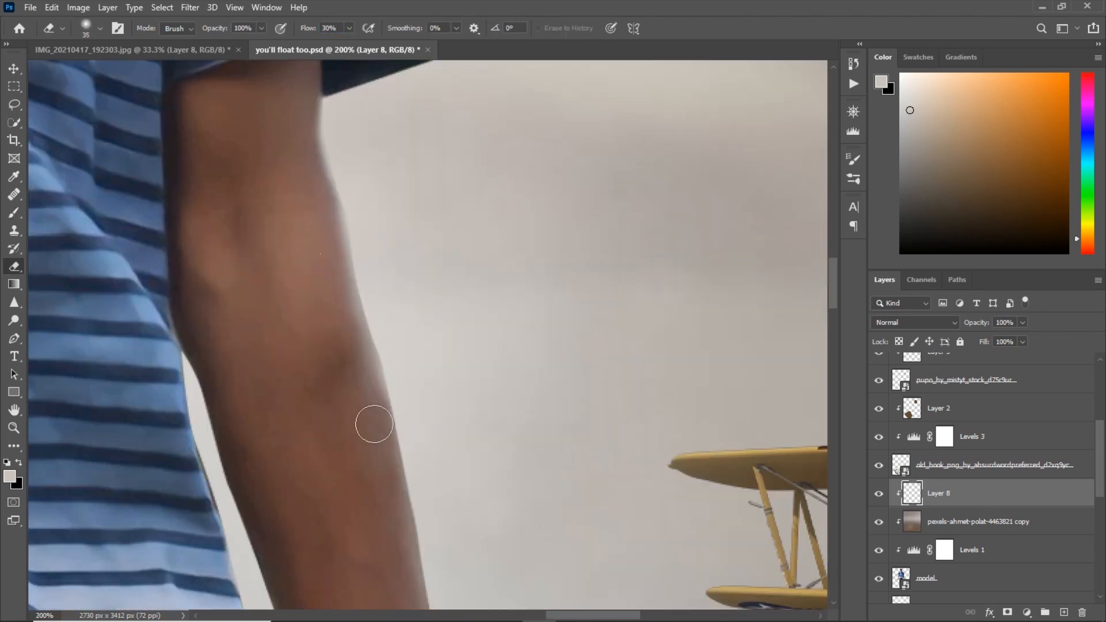
# Sample the background beside the plane-side arm and brush the tone along the forearm's outer edge to the wrist at 15 px.
pyautogui.press('b')
pyautogui.hotkey('ctrl', '+')
pyautogui.keyDown('alt'); pyautogui.click(380, 410); pyautogui.keyUp('alt')
pyautogui.moveTo(413, 584)
pyautogui.mouseDown()
pyautogui.moveTo(370, 395)
pyautogui.moveTo(391, 381)
pyautogui.mouseUp()
pyautogui.press(']')
pyautogui.moveTo(378, 213); pyautogui.dragTo(372, 192)
pyautogui.moveTo(385, 403)
pyautogui.mouseDown()
pyautogui.moveTo(358, 192)
pyautogui.moveTo(402, 227)
pyautogui.mouseUp()
pyautogui.moveTo(424, 452)
pyautogui.mouseDown()
pyautogui.moveTo(397, 231)
pyautogui.moveTo(422, 426)
pyautogui.moveTo(414, 369)
pyautogui.mouseUp()
pyautogui.moveTo(453, 556); pyautogui.dragTo(426, 319)
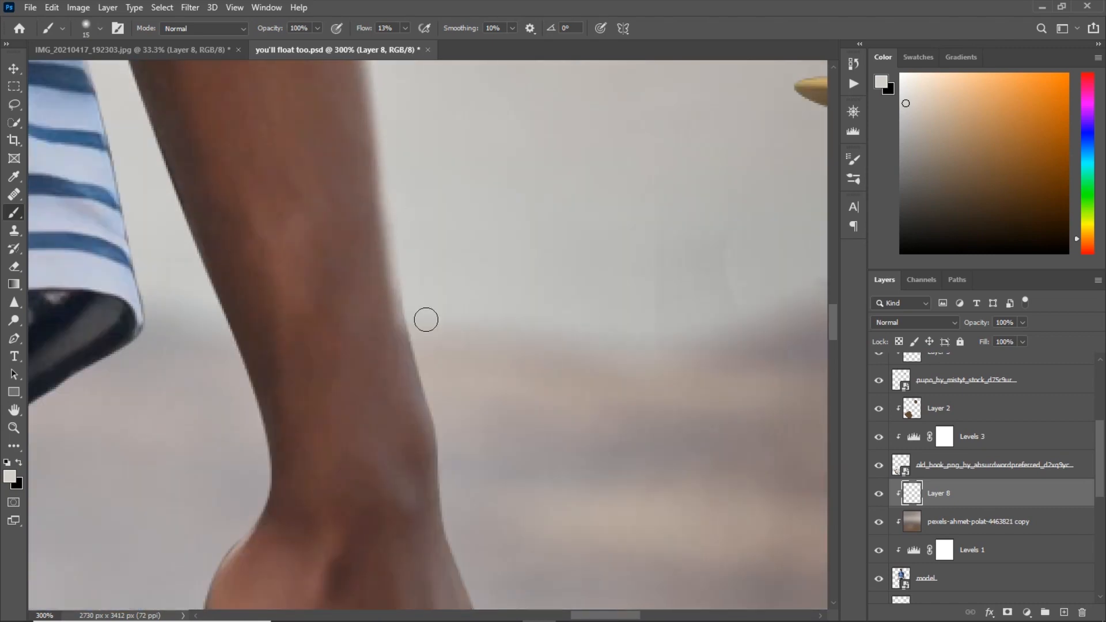
# Sample the beige background beside the opposite arm and paint it along the upper arm's outer edge below the sleeve.
pyautogui.hotkey('ctrl', '-')
pyautogui.hotkey('ctrl', '-')
pyautogui.hotkey('ctrl', '-')
pyautogui.moveTo(52, 150); pyautogui.dragTo(429, 265)
pyautogui.hotkey('ctrl', '+')
pyautogui.hotkey('ctrl', '+')
pyautogui.hotkey('ctrl', '+')
pyautogui.moveTo(444, 144); pyautogui.dragTo(461, 323)
pyautogui.press(']')
pyautogui.press(']')
pyautogui.keyDown('alt'); pyautogui.click(458, 278); pyautogui.keyUp('alt')
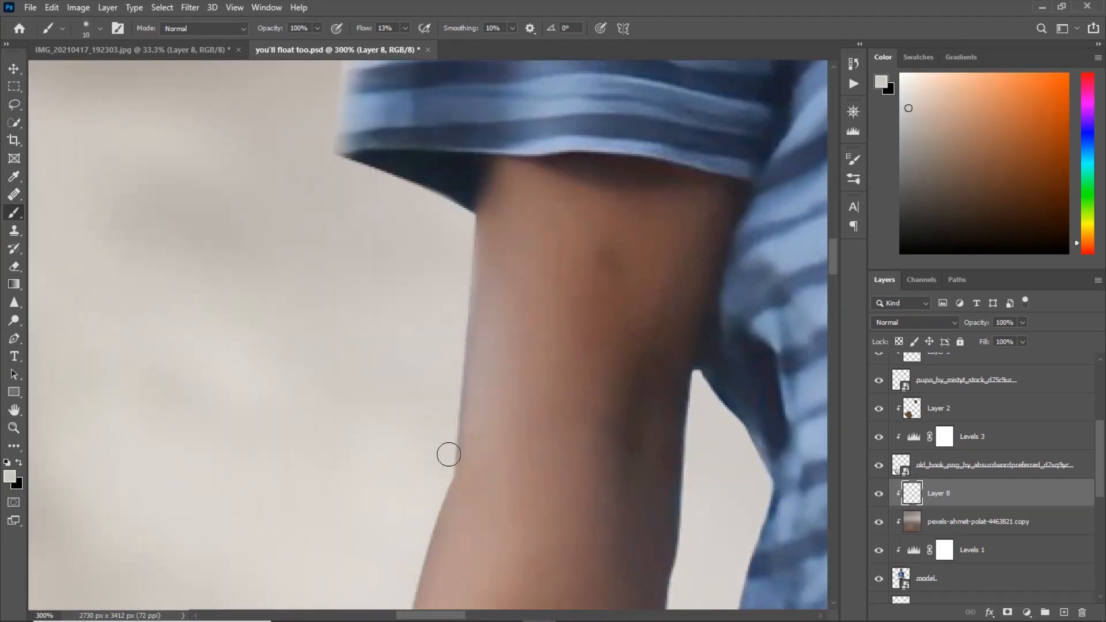
pyautogui.moveTo(462, 216); pyautogui.dragTo(461, 317)
pyautogui.press('[')
pyautogui.moveTo(460, 317); pyautogui.dragTo(562, 140)
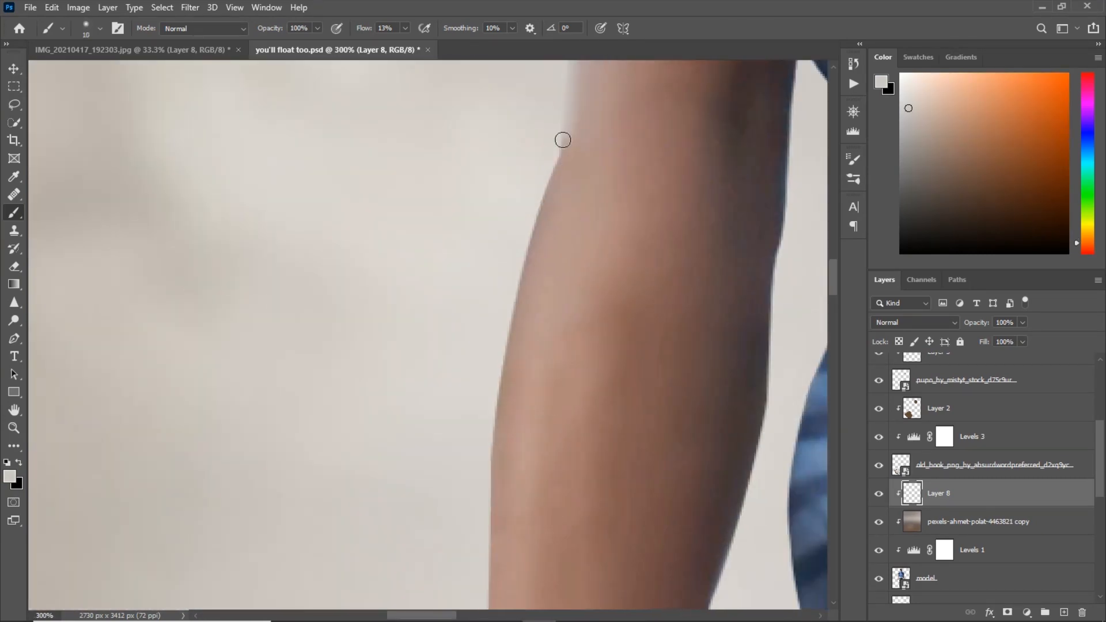
# Resample the nearby background and paint a soft light edge down the forearm to the bracelet, varying the small brush size.
pyautogui.keyDown('alt'); pyautogui.click(526, 176); pyautogui.keyUp('alt')
pyautogui.press('[')
pyautogui.press('[')
pyautogui.moveTo(501, 456); pyautogui.dragTo(433, 233)
pyautogui.press(']')
pyautogui.moveTo(432, 138); pyautogui.dragTo(421, 380)
pyautogui.press('[')
pyautogui.moveTo(378, 525); pyautogui.dragTo(417, 351)
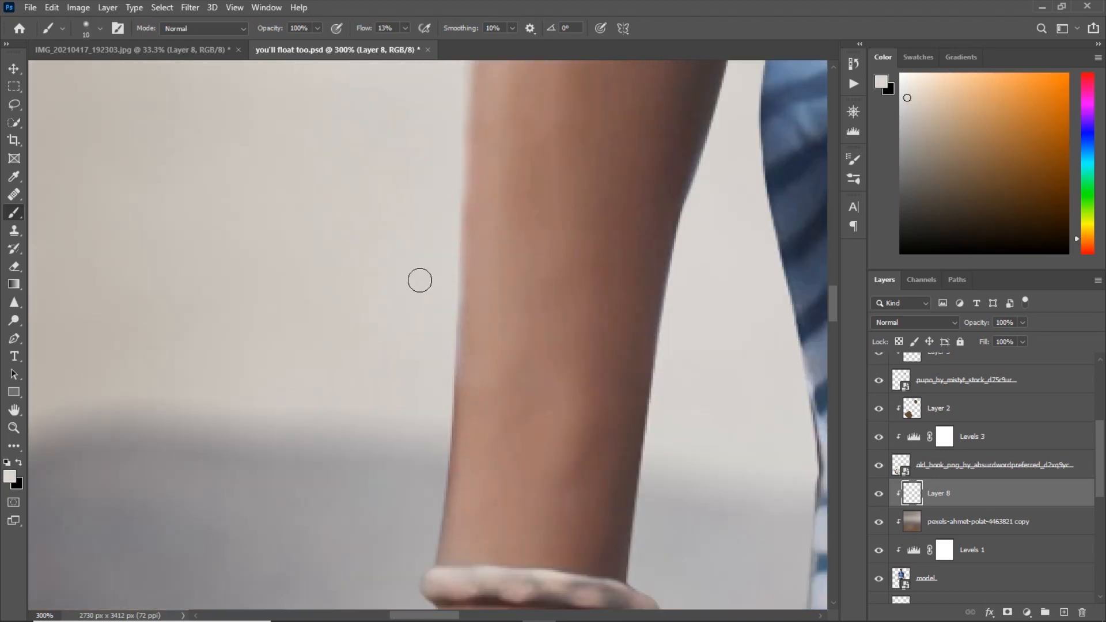
pyautogui.moveTo(452, 481); pyautogui.dragTo(459, 317)
# Paint the light background tone along the outer edge of the wrist and hand below the bracelet, varying the brush size.
pyautogui.hotkey('ctrl', '-')
pyautogui.press(']')
pyautogui.press(']')
pyautogui.press(']')
pyautogui.moveTo(417, 148)
pyautogui.mouseDown()
pyautogui.moveTo(399, 486)
pyautogui.moveTo(443, 350)
pyautogui.moveTo(355, 540)
pyautogui.mouseUp()
pyautogui.hotkey('ctrl', '-')
pyautogui.hotkey('ctrl', '-')
pyautogui.hotkey('ctrl', '-')
pyautogui.hotkey('ctrl', '+')
pyautogui.hotkey('ctrl', '+')
pyautogui.hotkey('ctrl', '+')
pyautogui.hotkey('ctrl', '+')
pyautogui.press('[')
pyautogui.press('[')
pyautogui.press('[')
pyautogui.press('[')
pyautogui.moveTo(474, 296); pyautogui.dragTo(451, 389)
pyautogui.moveTo(405, 464); pyautogui.dragTo(352, 542)
# Paint the light background tone along the inner edge of the bracelet-side wrist and hand down to the thumb's base.
pyautogui.moveTo(689, 433)
pyautogui.mouseDown()
pyautogui.moveTo(413, 309)
pyautogui.moveTo(410, 369)
pyautogui.mouseUp()
pyautogui.moveTo(382, 257)
pyautogui.mouseDown()
pyautogui.moveTo(388, 333)
pyautogui.moveTo(388, 306)
pyautogui.moveTo(442, 533)
pyautogui.mouseUp()
pyautogui.hotkey('ctrl', '-')
pyautogui.moveTo(439, 559); pyautogui.dragTo(437, 427)
pyautogui.hotkey('ctrl', '+')
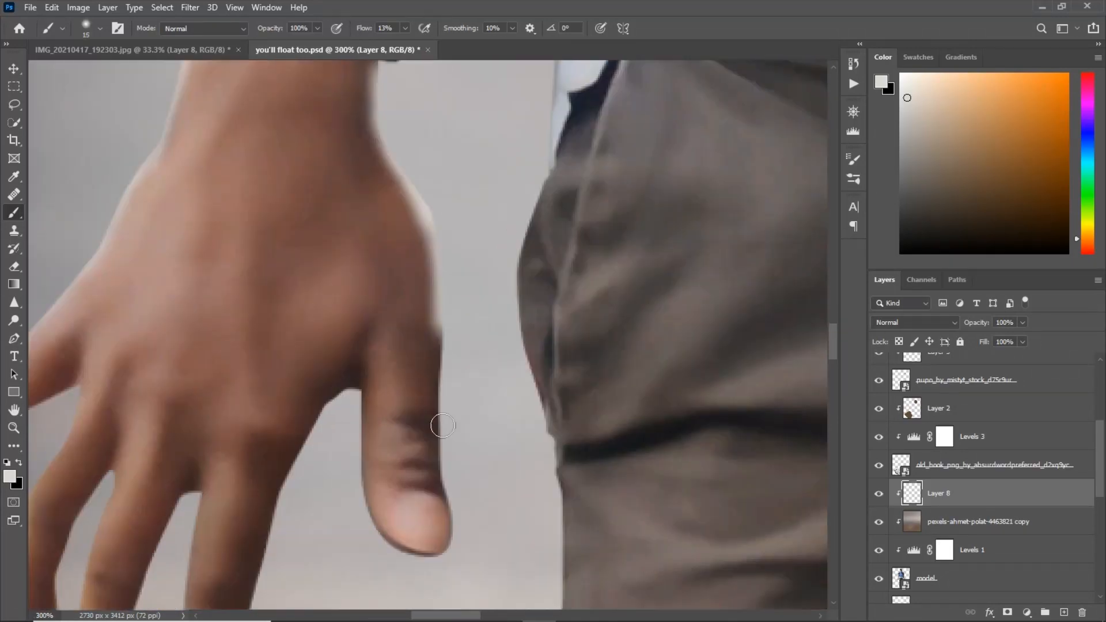
# Enlarge the brush to 25 px and paint the light tone along the trouser-facing edge of the hand and thumb.
pyautogui.hotkey('ctrl', '-')
pyautogui.press(']')
pyautogui.hotkey('ctrl', '+')
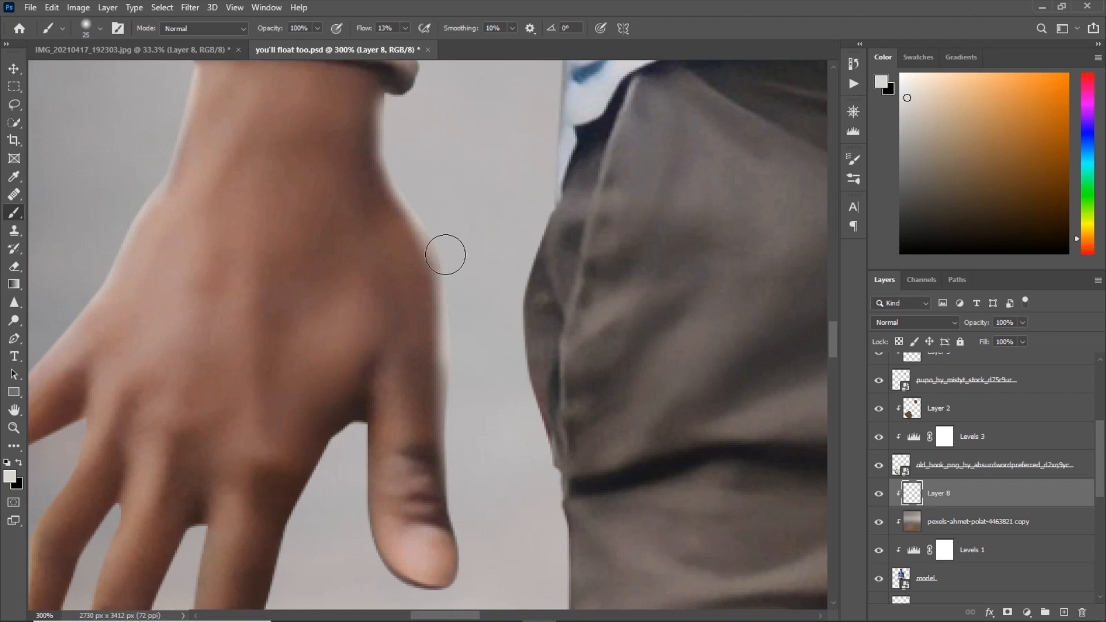
pyautogui.moveTo(433, 208); pyautogui.dragTo(443, 458)
pyautogui.moveTo(451, 237); pyautogui.dragTo(466, 524)
pyautogui.moveTo(406, 248); pyautogui.dragTo(334, 448)
pyautogui.press(']')
pyautogui.press(']')
pyautogui.moveTo(365, 321); pyautogui.dragTo(327, 498)
pyautogui.hotkey('ctrl', 'z')
pyautogui.hotkey('ctrl', 'z')
pyautogui.press('[')
pyautogui.press('[')
pyautogui.moveTo(347, 386)
pyautogui.mouseDown()
pyautogui.moveTo(326, 510)
pyautogui.moveTo(353, 410)
pyautogui.mouseUp()
pyautogui.hotkey('ctrl', 'z')
# Brush the light tone into the gap between the thumb and index finger and along the finger edges, varying the brush size.
pyautogui.press('[')
pyautogui.press(']')
pyautogui.press(']')
pyautogui.press(']')
pyautogui.moveTo(364, 319); pyautogui.dragTo(309, 529)
pyautogui.moveTo(299, 556)
pyautogui.mouseDown()
pyautogui.moveTo(313, 422)
pyautogui.moveTo(383, 124)
pyautogui.moveTo(315, 450)
pyautogui.mouseUp()
pyautogui.moveTo(314, 465)
pyautogui.mouseDown()
pyautogui.moveTo(351, 220)
pyautogui.moveTo(311, 452)
pyautogui.mouseUp()
pyautogui.scroll(-1, 346, 403)
pyautogui.moveTo(397, 87)
pyautogui.mouseDown()
pyautogui.moveTo(395, 311)
pyautogui.moveTo(373, 392)
pyautogui.moveTo(348, 358)
pyautogui.moveTo(365, 127)
pyautogui.moveTo(361, 271)
pyautogui.mouseUp()
pyautogui.scroll(1, 371, 369)
pyautogui.press('[')
pyautogui.press('[')
pyautogui.scroll(-1, 361, 272)
pyautogui.moveTo(340, 461); pyautogui.dragTo(426, 190)
# Paint the light tone along the plane-side arm's inner edge in the narrow gap beside the striped shirt, varying the small brush size.
pyautogui.press(']')
pyautogui.press(']')
pyautogui.press(']')
pyautogui.press(']')
pyautogui.press(']')
pyautogui.press(']')
pyautogui.press(']')
pyautogui.scroll(-3, 402, 455)
pyautogui.moveTo(403, 530)
pyautogui.mouseDown()
pyautogui.moveTo(412, 274)
pyautogui.moveTo(138, 409)
pyautogui.mouseUp()
pyautogui.scroll(4, 428, 295)
pyautogui.press('[')
pyautogui.press('[')
pyautogui.press('[')
pyautogui.press('[')
pyautogui.press('[')
pyautogui.press('[')
pyautogui.press('[')
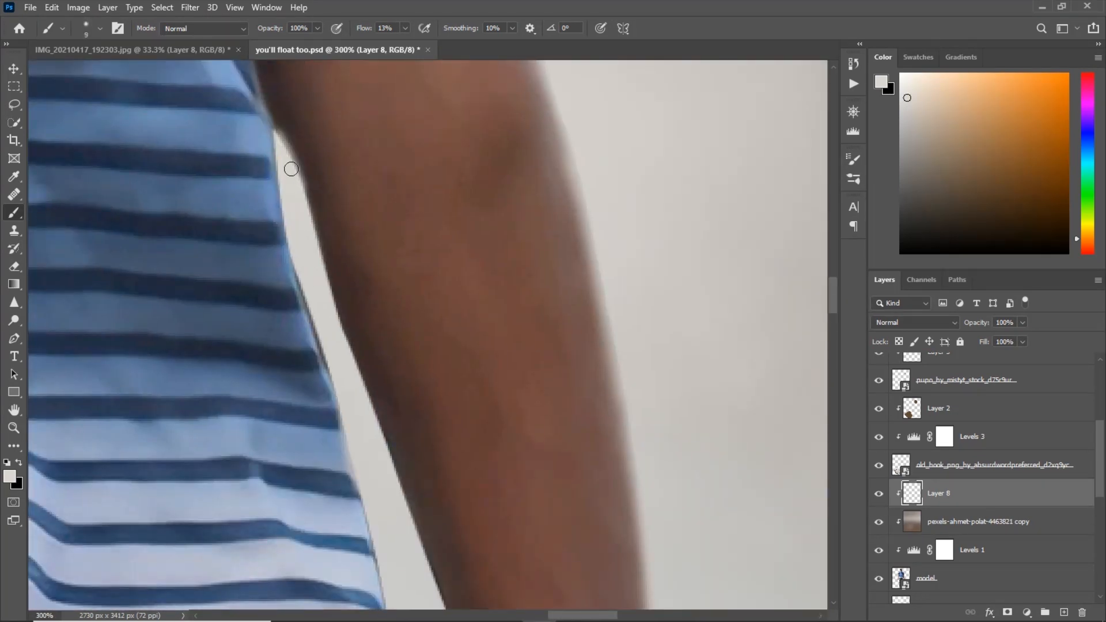
pyautogui.press(']')
pyautogui.press(']')
pyautogui.moveTo(329, 313)
pyautogui.mouseDown()
pyautogui.moveTo(382, 493)
pyautogui.moveTo(377, 205)
pyautogui.mouseUp()
pyautogui.press('[')
pyautogui.press('[')
pyautogui.press('[')
pyautogui.moveTo(460, 531); pyautogui.dragTo(379, 239)
# Paint a soft light edge down the inner side of the plane-side forearm towards the wrist, using brush sizes up to 30 px.
pyautogui.press(']')
pyautogui.press(']')
pyautogui.press(']')
pyautogui.moveTo(437, 544); pyautogui.dragTo(413, 246)
pyautogui.press('[')
pyautogui.press('[')
pyautogui.press('[')
pyautogui.moveTo(450, 217)
pyautogui.mouseDown()
pyautogui.moveTo(497, 366)
pyautogui.moveTo(523, 521)
pyautogui.mouseUp()
pyautogui.moveTo(437, 219); pyautogui.dragTo(527, 476)
pyautogui.press('[')
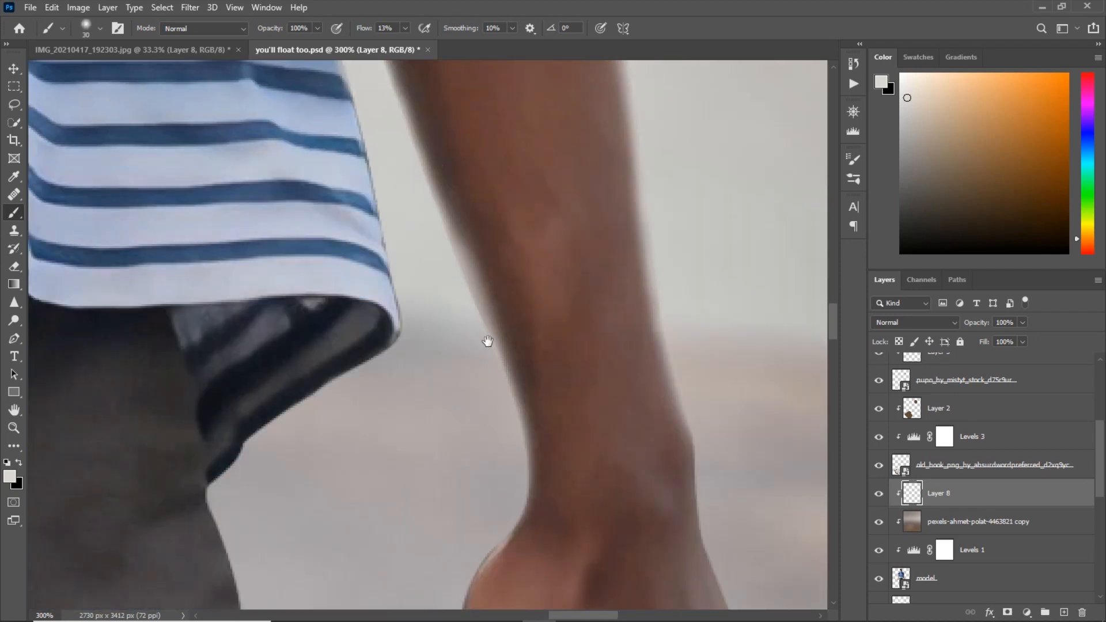
# Paint the light tone around the inner wrist and thumb base of the plane-side hand, working up to a 25 px brush.
pyautogui.moveTo(486, 343); pyautogui.dragTo(473, 175)
pyautogui.moveTo(505, 362); pyautogui.dragTo(455, 428)
pyautogui.moveTo(455, 478); pyautogui.dragTo(499, 255)
pyautogui.press('[')
pyautogui.press('[')
pyautogui.moveTo(500, 268); pyautogui.dragTo(501, 382)
pyautogui.press(']')
pyautogui.press(']')
pyautogui.press(']')
pyautogui.moveTo(507, 173); pyautogui.dragTo(431, 364)
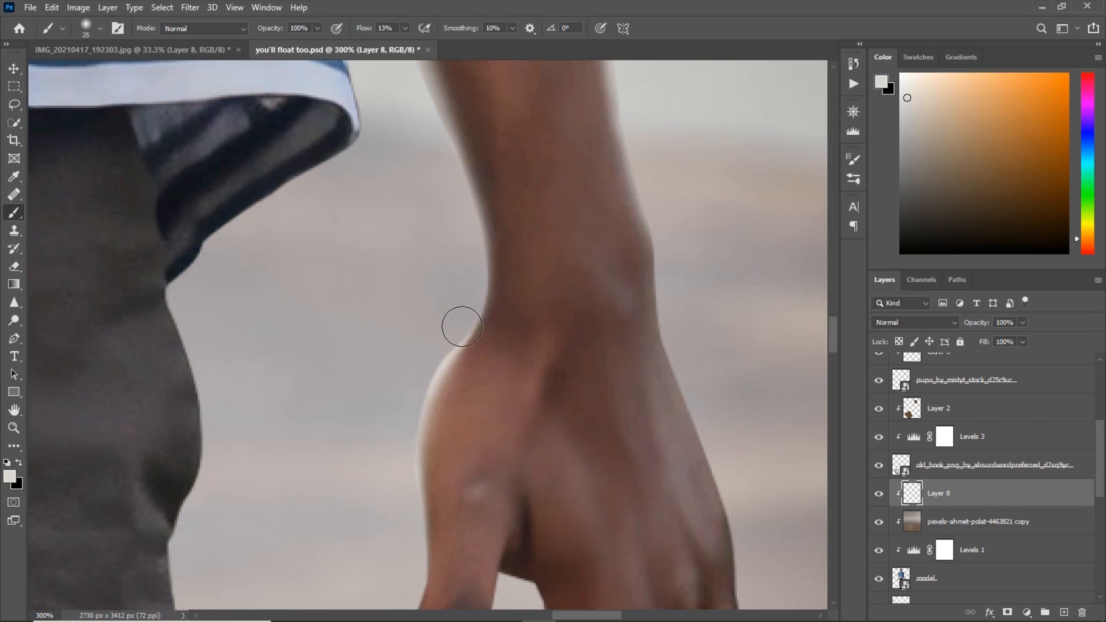
pyautogui.moveTo(461, 326); pyautogui.dragTo(471, 299)
# Brush the light tone at 5 px into the narrow gap between the fingers of the plane-side hand.
pyautogui.hotkey('ctrl', '-')
pyautogui.hotkey('ctrl', '-')
pyautogui.hotkey('ctrl', '-')
pyautogui.hotkey('ctrl', '=')
pyautogui.hotkey('ctrl', '=')
pyautogui.hotkey('ctrl', '=')
pyautogui.moveTo(578, 416); pyautogui.dragTo(555, 313)
pyautogui.moveTo(544, 301); pyautogui.dragTo(388, 110)
pyautogui.press(']')
pyautogui.press(']')
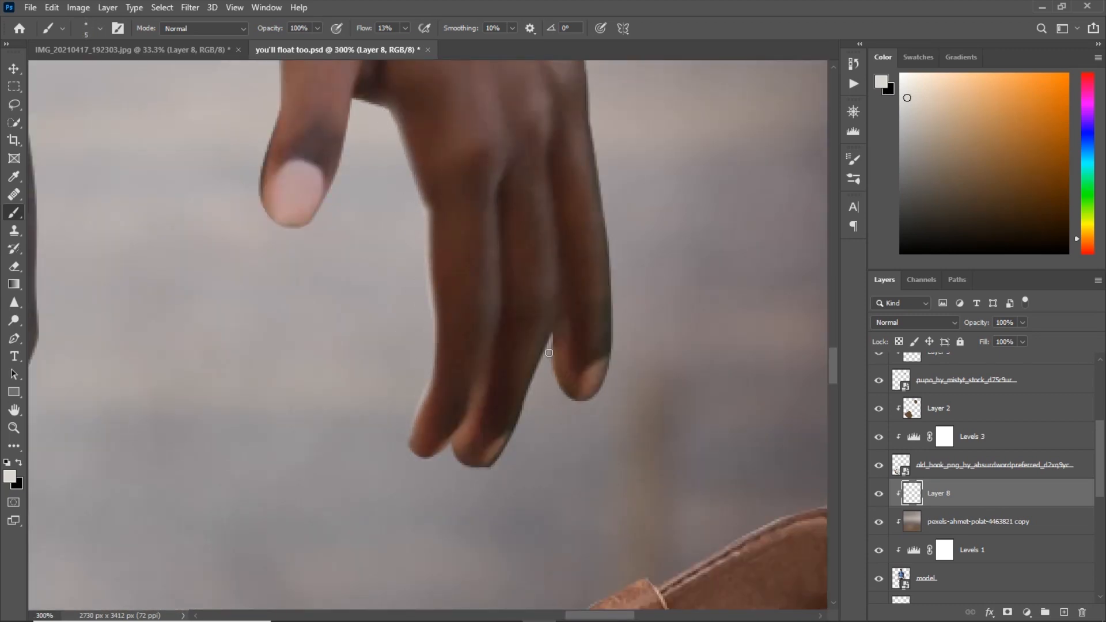
pyautogui.moveTo(549, 373); pyautogui.dragTo(553, 336)
pyautogui.press('e')
pyautogui.press('b')
# Paint the light tone along the shirt-facing edge of the bracelet-side forearm, starting at 9 px and enlarging the brush for a softer pass.
pyautogui.hotkey('ctrl', '-')
pyautogui.hotkey('ctrl', '-')
pyautogui.hotkey('ctrl', '-')
pyautogui.hotkey('ctrl', '-')
pyautogui.moveTo(184, 233)
pyautogui.mouseDown()
pyautogui.moveTo(353, 225)
pyautogui.moveTo(433, 444)
pyautogui.mouseUp()
pyautogui.hotkey('ctrl', '=')
pyautogui.hotkey('ctrl', '=')
pyautogui.hotkey('ctrl', '=')
pyautogui.press(']')
pyautogui.press(']')
pyautogui.press(']')
pyautogui.press(']')
pyautogui.press(']')
pyautogui.press(']')
pyautogui.press(']')
pyautogui.press(']')
pyautogui.press(']')
pyautogui.press(']')
pyautogui.press(']')
pyautogui.press(']')
pyautogui.moveTo(282, 463); pyautogui.dragTo(350, 277)
pyautogui.hotkey('ctrl', '=')
pyautogui.press('[')
pyautogui.press('[')
pyautogui.press('[')
pyautogui.press('[')
pyautogui.press('[')
pyautogui.press('[')
pyautogui.press('[')
pyautogui.press('[')
pyautogui.press('[')
pyautogui.press('[')
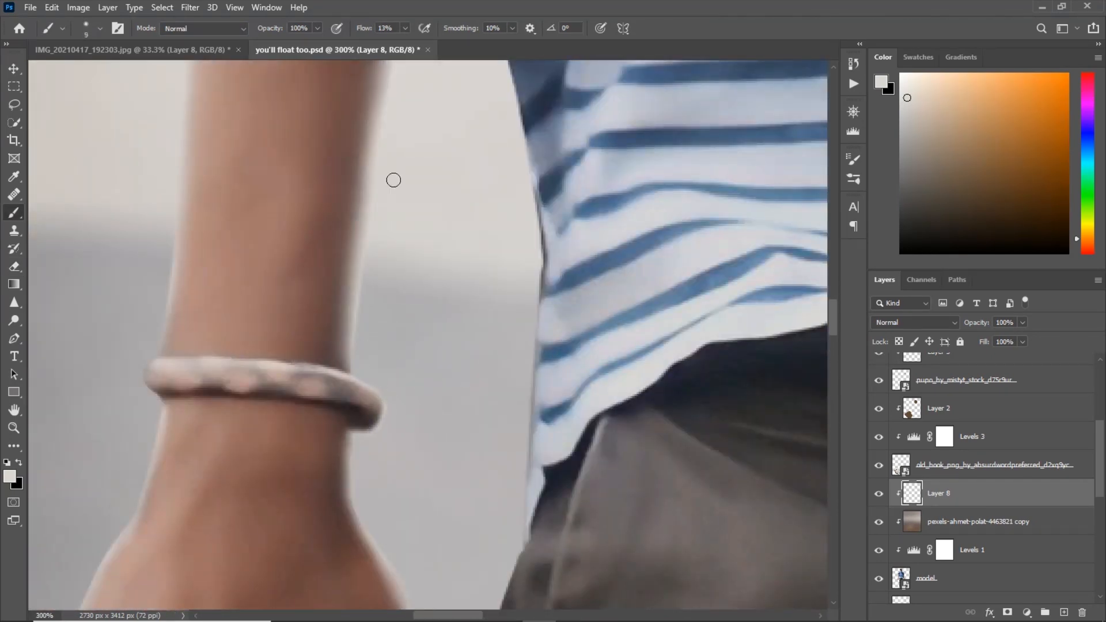
pyautogui.moveTo(383, 229); pyautogui.dragTo(345, 565)
pyautogui.moveTo(337, 467); pyautogui.dragTo(356, 344)
pyautogui.moveTo(323, 530); pyautogui.dragTo(397, 173)
pyautogui.press(']')
pyautogui.press(']')
pyautogui.press(']')
pyautogui.moveTo(382, 400); pyautogui.dragTo(449, 104)
# Reduce the brush to 5 px to touch up the light edge around the bracelet.
pyautogui.hotkey('ctrl', '-')
pyautogui.hotkey('ctrl', '=')
pyautogui.hotkey('ctrl', '=')
pyautogui.press('[')
pyautogui.press('[')
pyautogui.press('[')
pyautogui.press('[')
pyautogui.press('[')
pyautogui.press('[')
pyautogui.press('[')
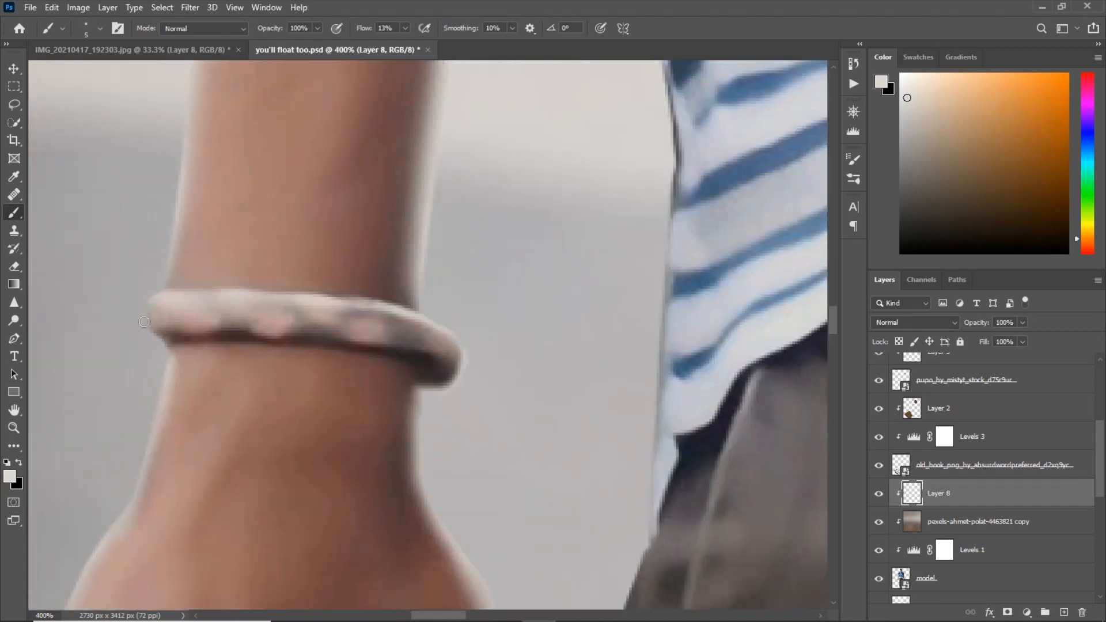
pyautogui.hotkey('ctrl', '0')
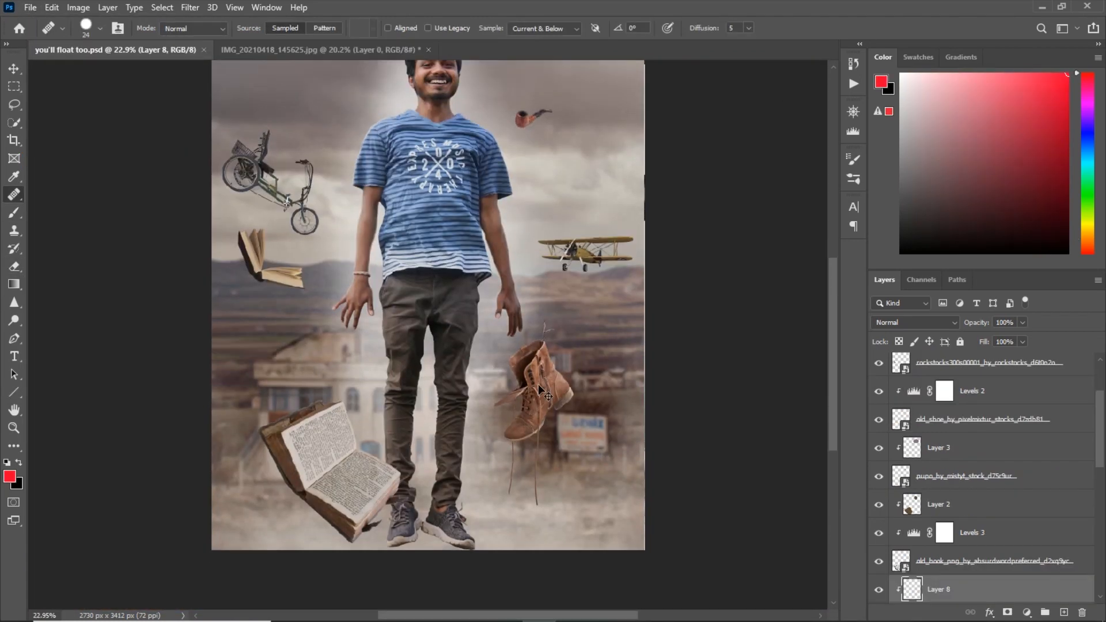
# Add a new layer above Layer 8, clipped to the man, and fill it with white.
pyautogui.hotkey('ctrl', '=')
pyautogui.hotkey('ctrl', '=')
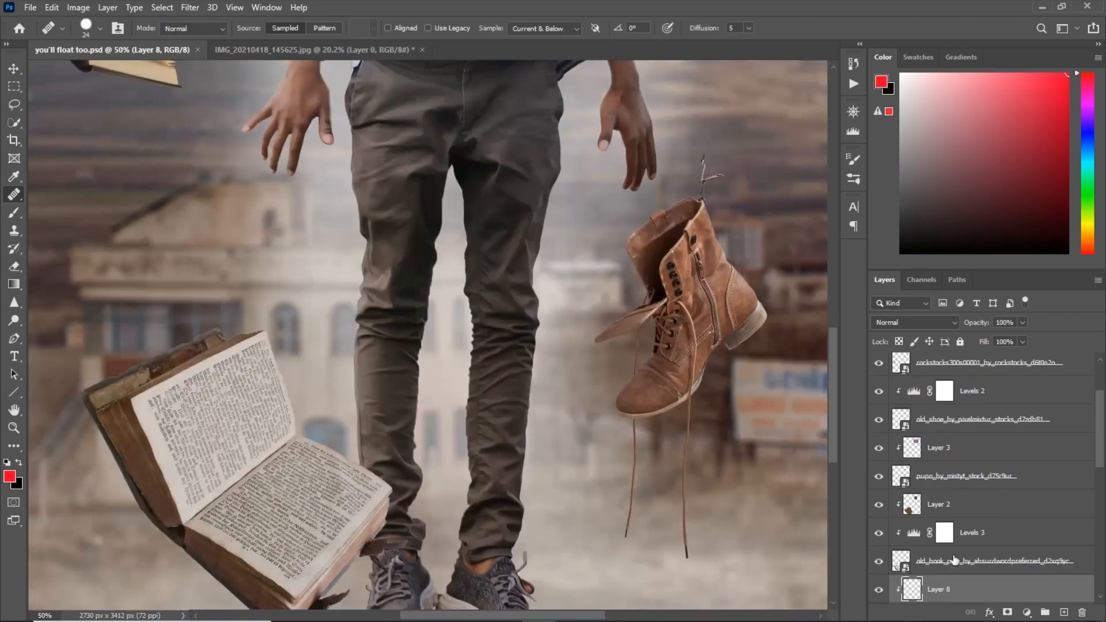
pyautogui.hotkey('ctrl', 'shift', 'alt', 'n')
pyautogui.press('d')
pyautogui.press('x')
pyautogui.hotkey('alt', 'BackSpace')
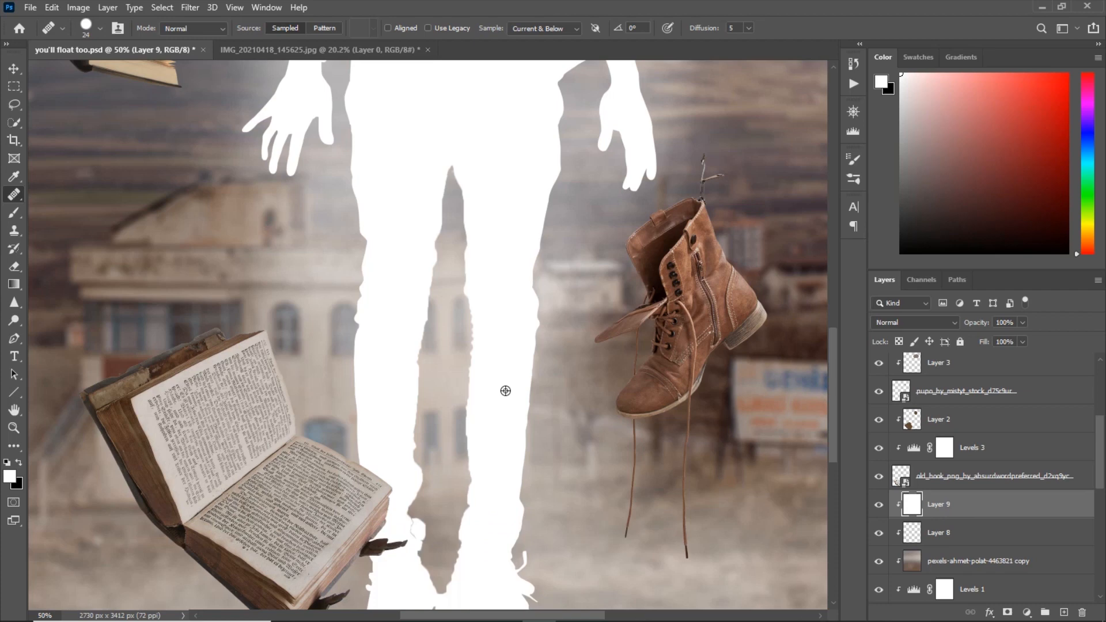
# Split the underlying-layer dark blending range of Layer 9 and hide the white fill behind a black layer mask.
pyautogui.doubleClick(1065, 503)
pyautogui.moveTo(753, 341)
pyautogui.mouseDown()
pyautogui.moveTo(818, 345)
pyautogui.moveTo(806, 346)
pyautogui.mouseUp()
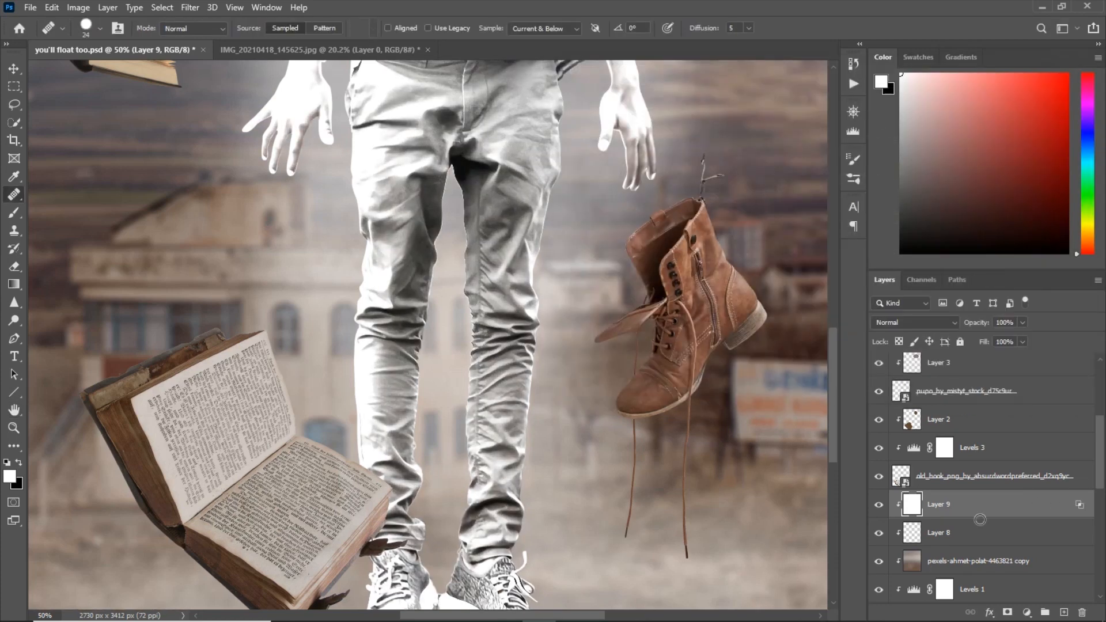
pyautogui.hotkey('ctrl', 'i')
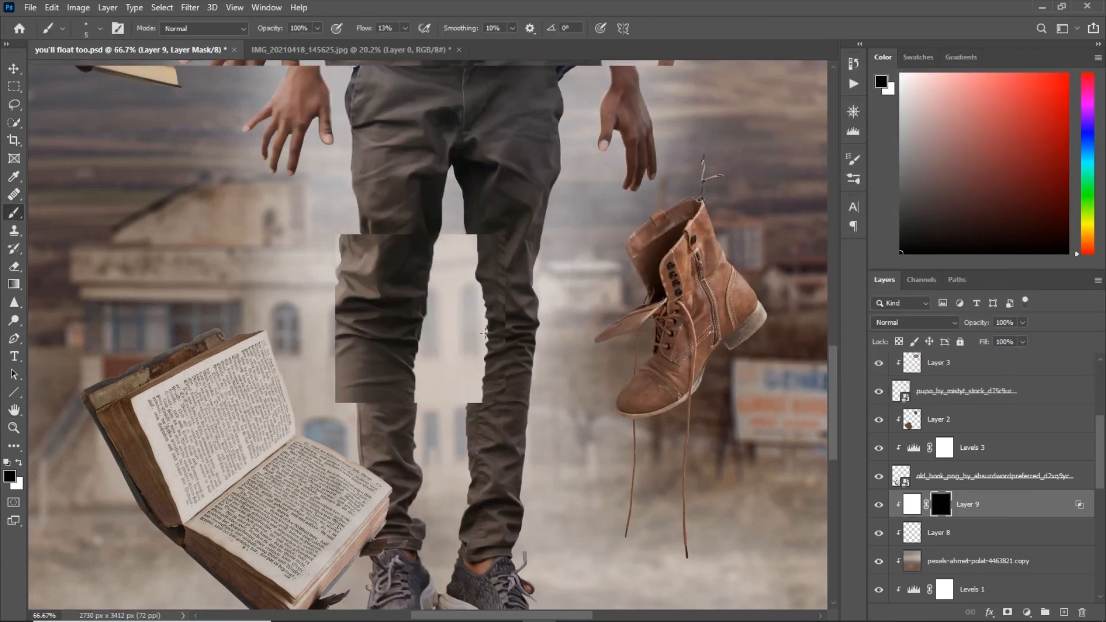
# Purge the stored editing data from memory and accept the confirmation.
pyautogui.click(52, 7)
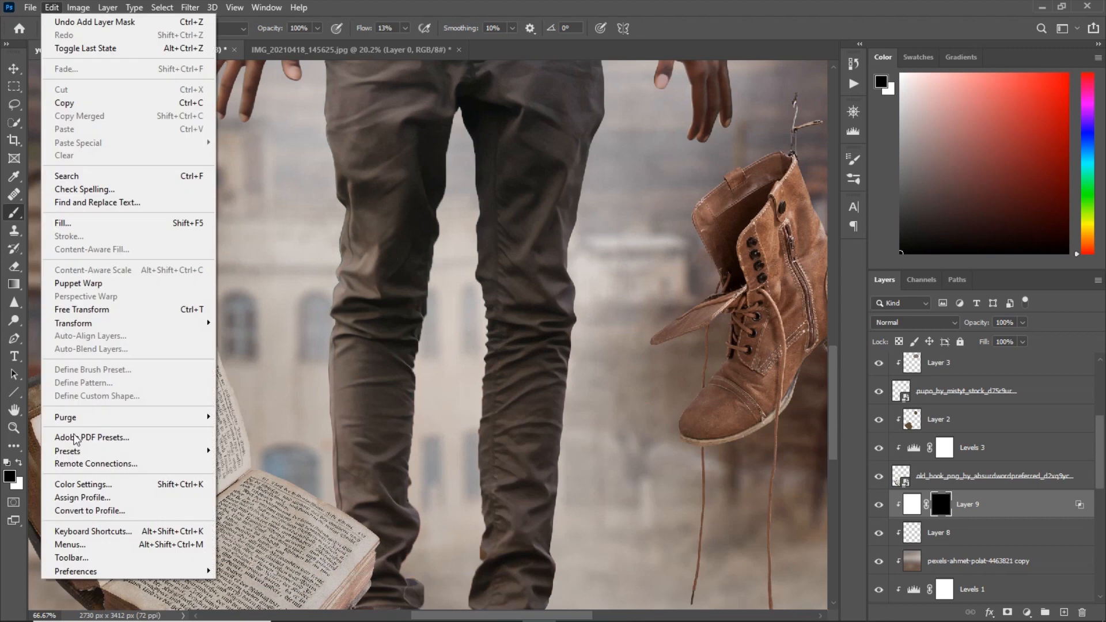
pyautogui.click(236, 443)
pyautogui.click(596, 271)
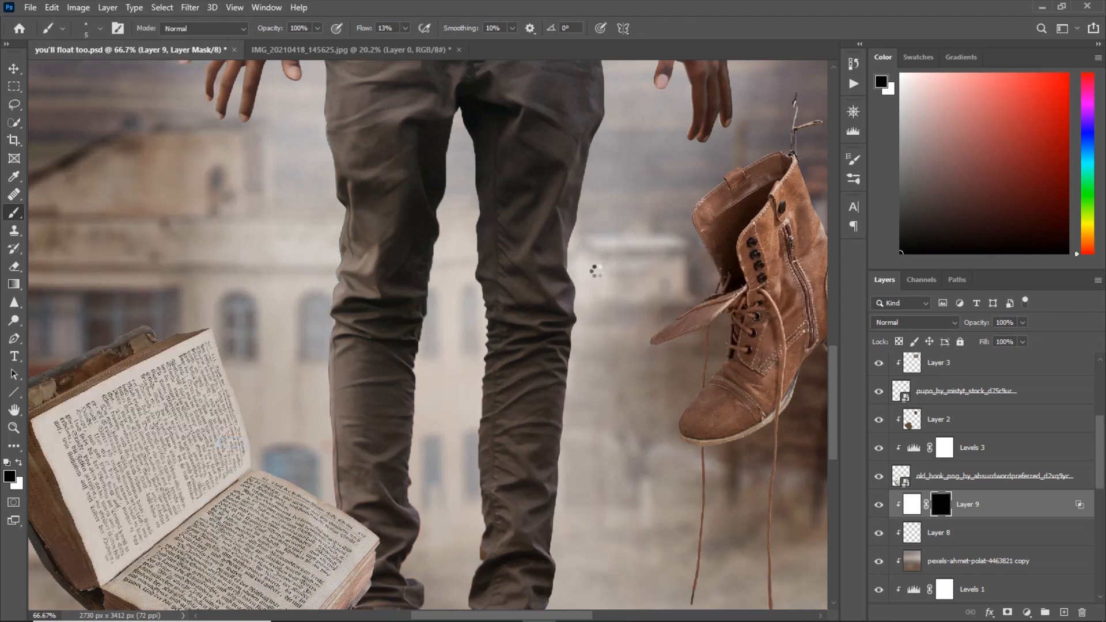
# Paint white haze over the man's trouser legs on the Layer 9 mask with a large soft brush at 18% flow.
pyautogui.moveTo(368, 29); pyautogui.dragTo(371, 30)
pyautogui.press(']')
pyautogui.press(']')
pyautogui.press(']')
pyautogui.press(']')
pyautogui.press(']')
pyautogui.press(']')
pyautogui.press(']')
pyautogui.press(']')
pyautogui.press(']')
pyautogui.press(']')
pyautogui.press(']')
pyautogui.press(']')
pyautogui.press(']')
pyautogui.press(']')
pyautogui.press(']')
pyautogui.press(']')
pyautogui.press(']')
pyautogui.press(']')
pyautogui.press('x')
pyautogui.moveTo(459, 448); pyautogui.dragTo(489, 374)
pyautogui.press('[')
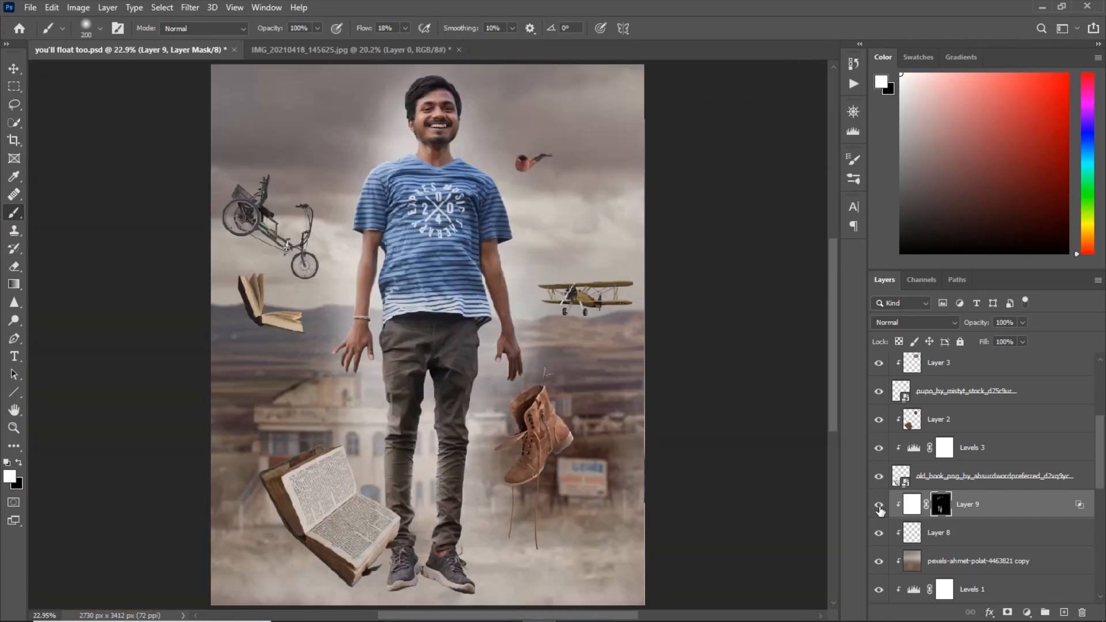
# Build up the haze along the trouser legs on the Layer 9 mask, using a smaller brush for the tighter areas.
pyautogui.hotkey('ctrl', '+')
pyautogui.moveTo(600, 492); pyautogui.dragTo(612, 356)
pyautogui.hotkey('ctrl', '+')
pyautogui.hotkey('ctrl', '+')
pyautogui.press(']')
pyautogui.moveTo(337, 132)
pyautogui.mouseDown()
pyautogui.moveTo(351, 335)
pyautogui.moveTo(345, 102)
pyautogui.mouseUp()
pyautogui.press('[')
pyautogui.press('[')
pyautogui.press('[')
pyautogui.moveTo(480, 296); pyautogui.dragTo(483, 183)
pyautogui.moveTo(465, 115); pyautogui.dragTo(465, 279)
pyautogui.moveTo(452, 302); pyautogui.dragTo(469, 183)
# Brush more haze over the trouser legs at 300 px and lower Layer 9's opacity to 91%.
pyautogui.press(']')
pyautogui.press(']')
pyautogui.press(']')
pyautogui.press(']')
pyautogui.press(']')
pyautogui.press('[')
pyautogui.moveTo(419, 294); pyautogui.dragTo(416, 406)
pyautogui.hotkey('ctrl', '0')
pyautogui.moveTo(973, 325); pyautogui.dragTo(967, 324)
# Add a white-filled layer clipped to the floating boot above its Levels 2 adjustment.
pyautogui.moveTo(545, 437); pyautogui.dragTo(443, 317)
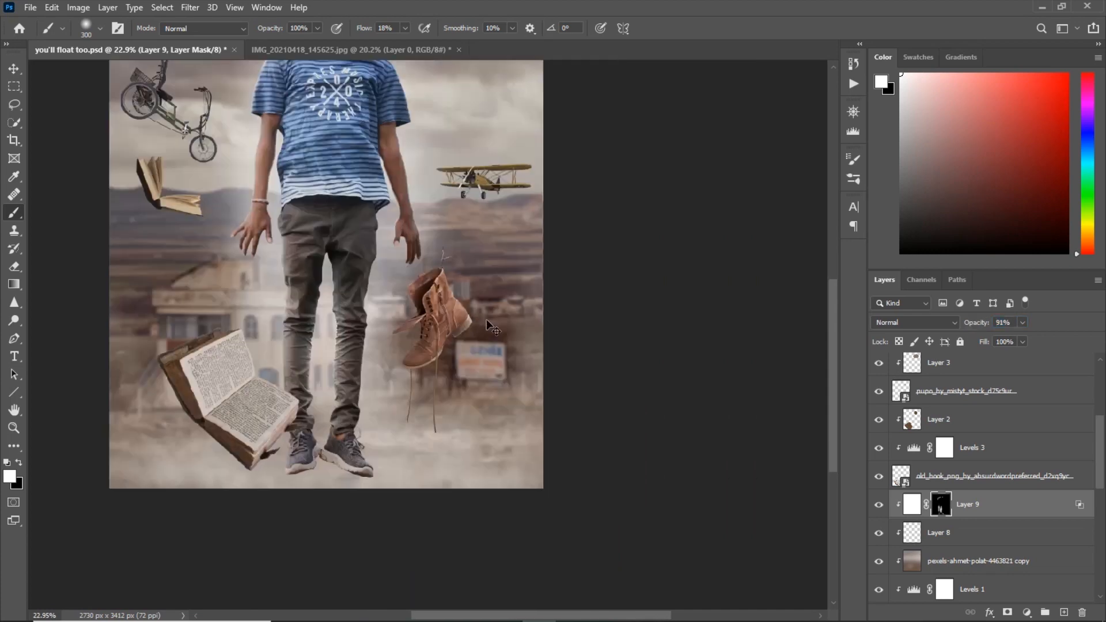
pyautogui.hotkey('ctrl', '+')
pyautogui.hotkey('ctrl', '+')
pyautogui.hotkey('ctrl', '+')
pyautogui.press('v')
pyautogui.click(461, 323)
pyautogui.scroll(3, 1013, 430)
pyautogui.click(1013, 429)
pyautogui.hotkey('ctrl', 'alt', 'shift', 'n')
pyautogui.hotkey('ctrl', 'alt', 'g')
pyautogui.hotkey('alt', 'BackSpace')
# Split the underlying-layer dark blending range of Layer 10 and add a black mask that hides its white fill.
pyautogui.doubleClick(1076, 422)
pyautogui.moveTo(754, 342); pyautogui.dragTo(887, 342)
pyautogui.click(1049, 98)
pyautogui.keyDown('alt'); pyautogui.click(1007, 612); pyautogui.keyUp('alt')
# Paint white haze over the boot's toe on the Layer 10 mask, then shrink the brush to 100 px.
pyautogui.hotkey('ctrl', '+')
pyautogui.hotkey('ctrl', '+')
pyautogui.press('b')
pyautogui.press('[')
pyautogui.press('[')
pyautogui.press('[')
pyautogui.press('[')
pyautogui.press('[')
pyautogui.press('[')
pyautogui.press('[')
pyautogui.press('[')
pyautogui.press(']')
pyautogui.press(']')
pyautogui.press(']')
pyautogui.press(']')
pyautogui.press(']')
pyautogui.press(']')
pyautogui.press(']')
pyautogui.moveTo(395, 363)
pyautogui.mouseDown()
pyautogui.moveTo(433, 288)
pyautogui.moveTo(363, 412)
pyautogui.mouseUp()
pyautogui.press('[')
pyautogui.press('[')
pyautogui.press('[')
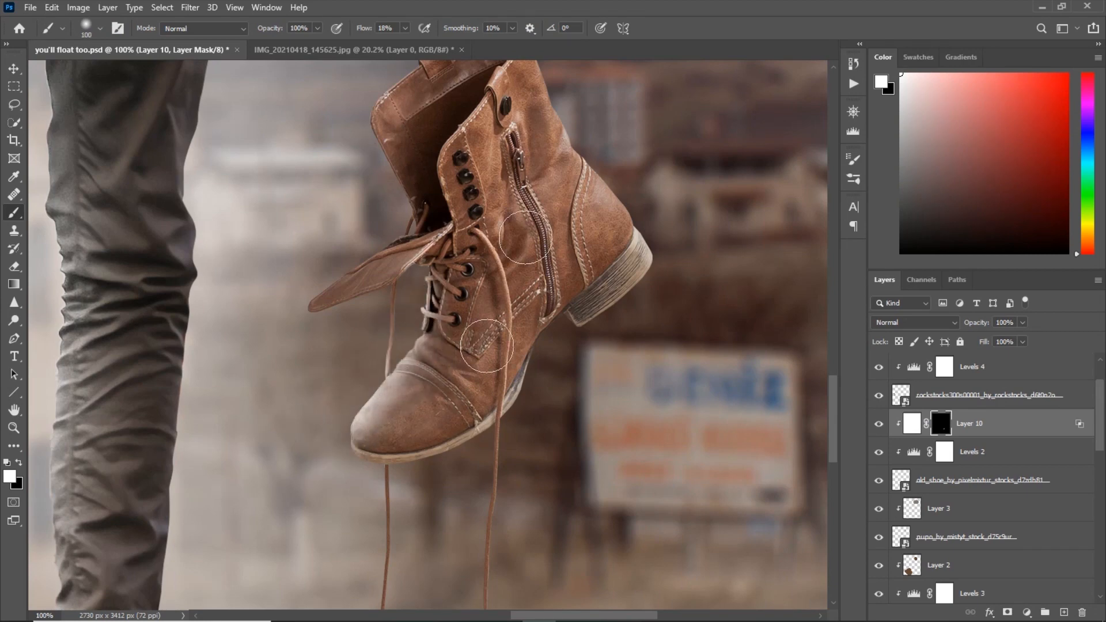
# Set up a 20 px black brush at 27% flow to mask the haze off the boot's hanging lace.
pyautogui.hotkey('ctrl', '+')
pyautogui.press('x')
pyautogui.press('[')
pyautogui.press('[')
pyautogui.press('[')
pyautogui.press('[')
pyautogui.press('[')
pyautogui.press('[')
pyautogui.press('[')
pyautogui.press('[')
pyautogui.press('[')
pyautogui.press('[')
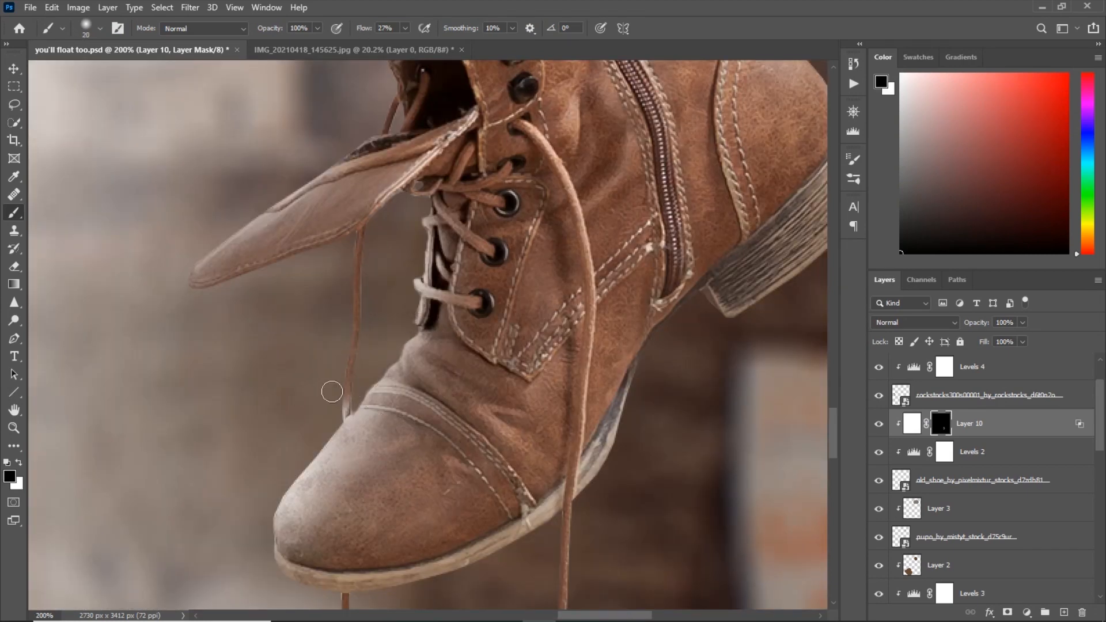
# Brush faint white haze over the boot at 150 px and 4% flow, and lower Layer 10's opacity to 82%.
pyautogui.hotkey('ctrl', '-')
pyautogui.press('x')
pyautogui.moveTo(365, 28); pyautogui.dragTo(352, 28)
pyautogui.press(']')
pyautogui.press(']')
pyautogui.press(']')
pyautogui.press(']')
pyautogui.press(']')
pyautogui.press(']')
pyautogui.press(']')
pyautogui.press(']')
pyautogui.press(']')
pyautogui.press(']')
pyautogui.press(']')
pyautogui.press(']')
pyautogui.press(']')
pyautogui.moveTo(447, 292); pyautogui.dragTo(406, 407)
pyautogui.hotkey('ctrl', '0')
pyautogui.moveTo(980, 324); pyautogui.dragTo(967, 326)
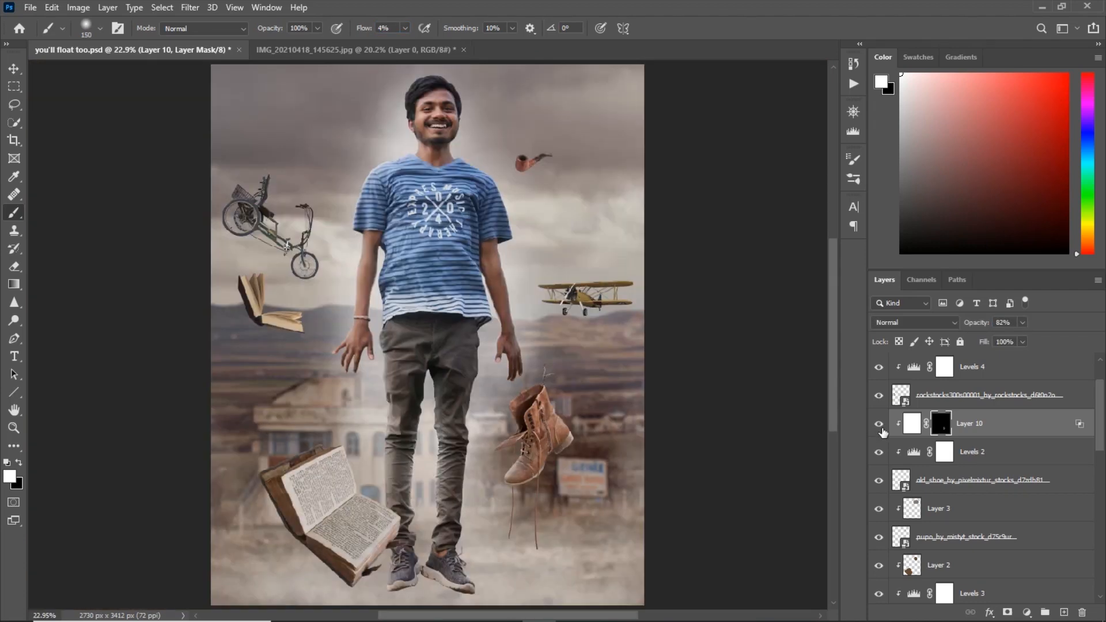
pyautogui.hotkey('ctrl', '+')
pyautogui.hotkey('ctrl', '+')
pyautogui.moveTo(546, 521); pyautogui.dragTo(438, 264)
pyautogui.hotkey('ctrl', '+')
pyautogui.hotkey('ctrl', '+')
pyautogui.hotkey('ctrl', '+')
pyautogui.hotkey('ctrl', '+')
pyautogui.press('[')
pyautogui.press('[')
pyautogui.press('[')
pyautogui.press('[')
pyautogui.press('[')
pyautogui.press('[')
pyautogui.press('[')
pyautogui.press('[')
pyautogui.press('[')
pyautogui.press('[')
pyautogui.press('[')
pyautogui.press('[')
pyautogui.press('[')
pyautogui.press('[')
pyautogui.press('[')
pyautogui.press('[')
pyautogui.hotkey('ctrl', '0')
# Add a white-filled layer above Layer 2, clipped to the large open book.
pyautogui.hotkey('ctrl', '+')
pyautogui.hotkey('ctrl', '+')
pyautogui.moveTo(388, 489); pyautogui.dragTo(572, 152)
pyautogui.press('v')
pyautogui.click(973, 565)
pyautogui.click(1064, 612)
pyautogui.hotkey('ctrl', 'alt', 'g')
pyautogui.hotkey('alt', 'BackSpace')
# Split the underlying-layer dark blending range of Layer 11 and add a black mask that hides its white fill.
pyautogui.doubleClick(1005, 565)
pyautogui.moveTo(753, 341); pyautogui.dragTo(840, 346)
pyautogui.click(1048, 99)
pyautogui.keyDown('alt'); pyautogui.click(1007, 612); pyautogui.keyUp('alt')
# Paint white haze over the large book on the Layer 11 mask at 500 px and 27% flow, and lower the layer's opacity to 51%.
pyautogui.press('b')
pyautogui.hotkey('ctrl', '+')
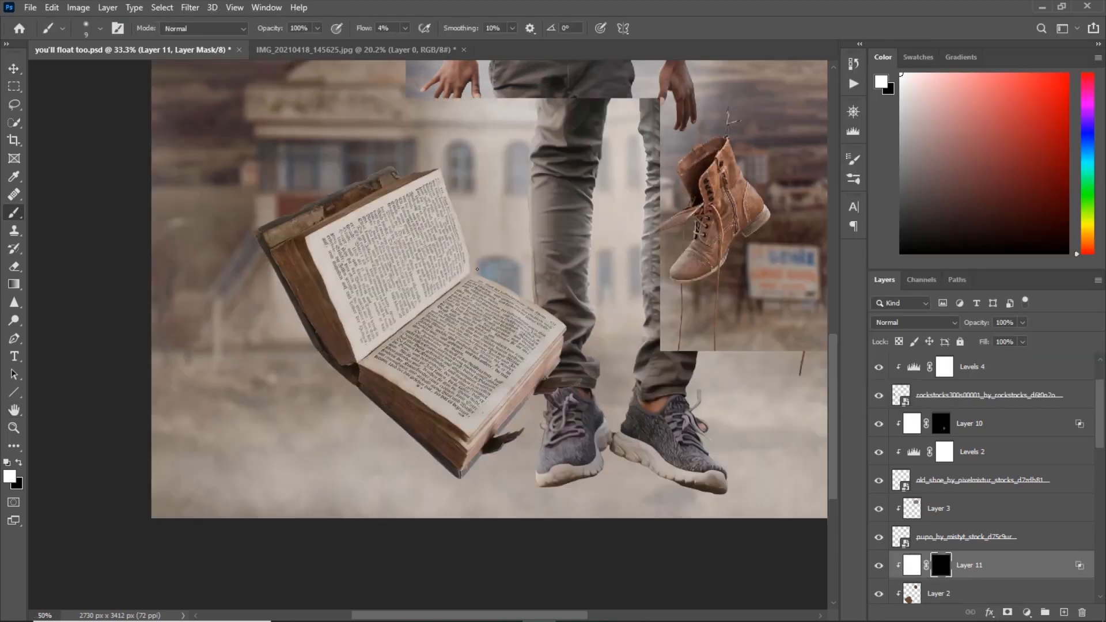
pyautogui.press(']')
pyautogui.press(']')
pyautogui.press(']')
pyautogui.press(']')
pyautogui.press(']')
pyautogui.press(']')
pyautogui.press(']')
pyautogui.press(']')
pyautogui.press(']')
pyautogui.press(']')
pyautogui.press(']')
pyautogui.press(']')
pyautogui.press(']')
pyautogui.press(']')
pyautogui.press(']')
pyautogui.press(']')
pyautogui.press(']')
pyautogui.press(']')
pyautogui.moveTo(497, 249); pyautogui.dragTo(562, 259)
pyautogui.moveTo(360, 28); pyautogui.dragTo(373, 29)
pyautogui.moveTo(496, 249); pyautogui.dragTo(539, 283)
pyautogui.hotkey('ctrl', '0')
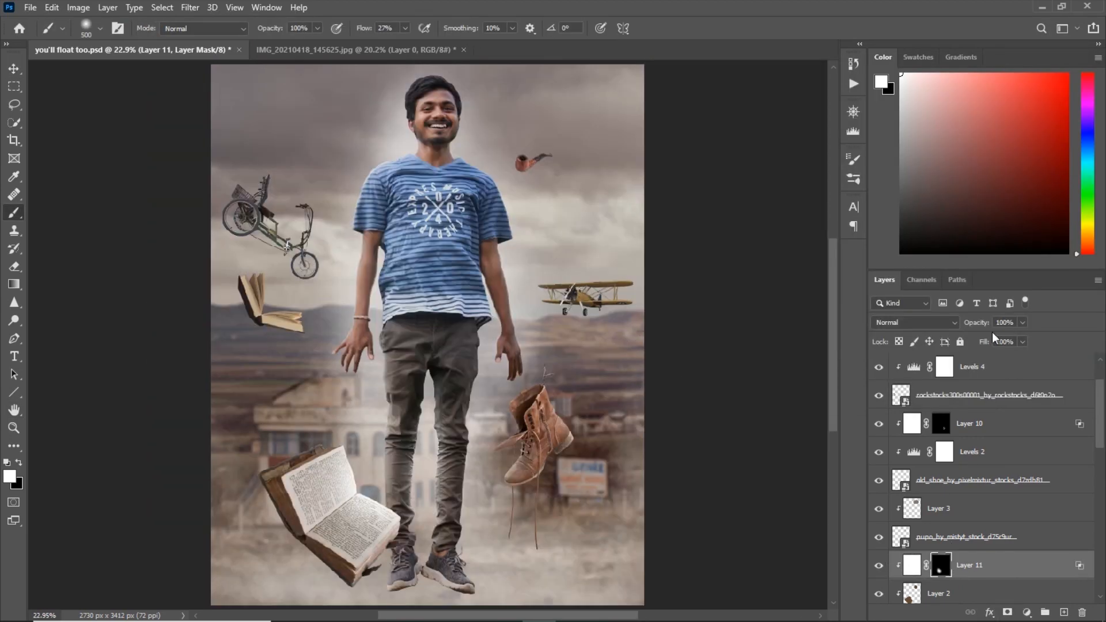
# Add a white-filled layer above Layer 3, clipped to the smoking pipe.
pyautogui.moveTo(292, 355); pyautogui.dragTo(437, 396)
pyautogui.hotkey('ctrl', '+')
pyautogui.hotkey('ctrl', '+')
pyautogui.hotkey('ctrl', '+')
pyautogui.hotkey('ctrl', '+')
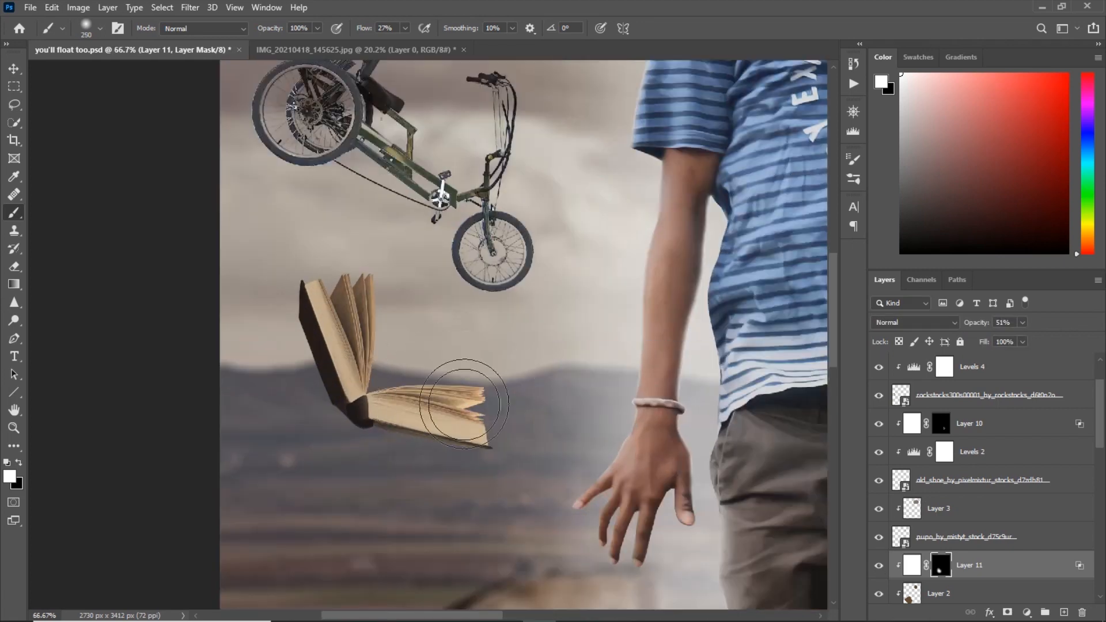
pyautogui.hotkey('ctrl', '-')
pyautogui.moveTo(743, 173); pyautogui.dragTo(236, 443)
pyautogui.hotkey('ctrl', '+')
pyautogui.hotkey('ctrl', '+')
pyautogui.press('v')
pyautogui.click(1017, 510)
pyautogui.click(1063, 611)
pyautogui.keyDown('alt'); pyautogui.click(978, 523); pyautogui.keyUp('alt')
pyautogui.hotkey('alt', 'BackSpace')
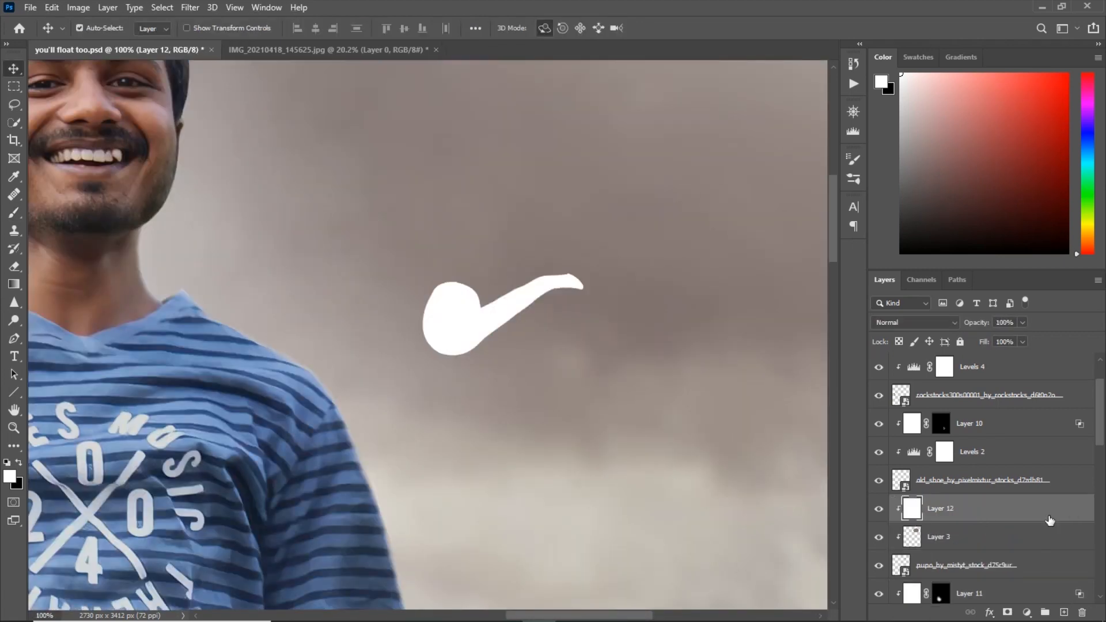
# Split Layer 12's underlying-layer dark blending range to 14 / 135 and add a black mask that hides its white fill.
pyautogui.doubleClick(1048, 518)
pyautogui.moveTo(754, 342); pyautogui.dragTo(794, 346)
pyautogui.moveTo(766, 69); pyautogui.dragTo(816, 65)
pyautogui.moveTo(848, 339); pyautogui.dragTo(915, 339)
pyautogui.moveTo(846, 338); pyautogui.dragTo(808, 338)
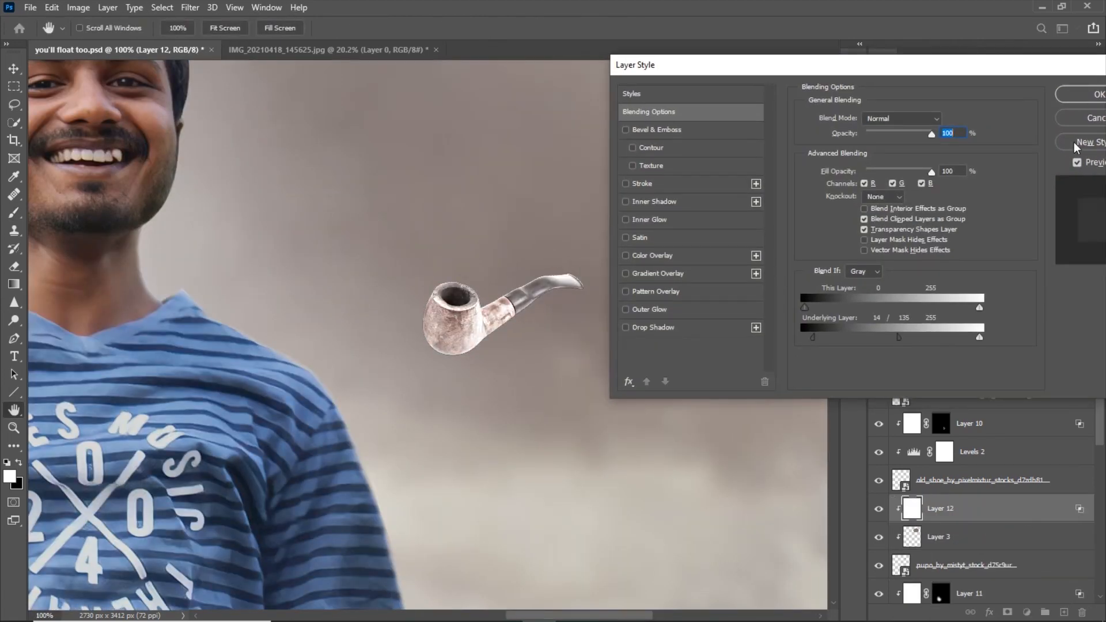
pyautogui.click(1095, 94)
pyautogui.keyDown('alt'); pyautogui.click(1006, 611); pyautogui.keyUp('alt')
# Paint white haze over the pipe on the Layer 12 mask at 27% flow, enlarging the brush to 150 px for the bowl's underside.
pyautogui.press('b')
pyautogui.hotkey('ctrl', '+')
pyautogui.press('[')
pyautogui.press('[')
pyautogui.press('[')
pyautogui.press('[')
pyautogui.press('[')
pyautogui.press('[')
pyautogui.press('[')
pyautogui.press('[')
pyautogui.press('[')
pyautogui.press('[')
pyautogui.press('[')
pyautogui.press('[')
pyautogui.moveTo(458, 393); pyautogui.dragTo(604, 334)
pyautogui.press(']')
pyautogui.press(']')
pyautogui.press(']')
pyautogui.press(']')
pyautogui.press(']')
pyautogui.press(']')
pyautogui.moveTo(400, 405); pyautogui.dragTo(556, 403)
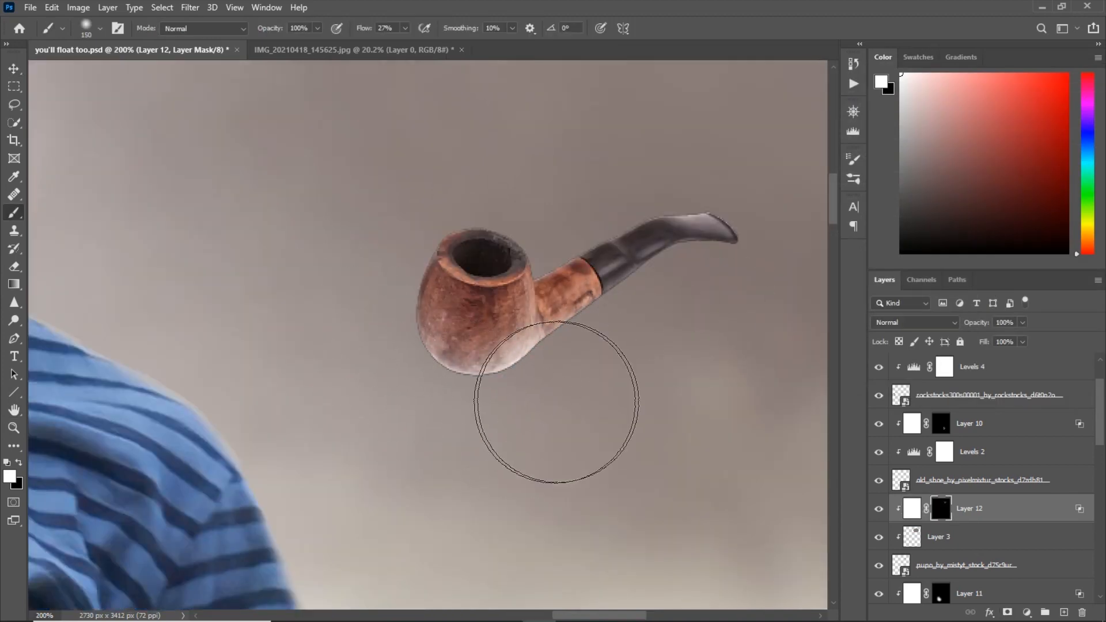
# Paint white haze along the underside of the pipe's stem with a smaller brush.
pyautogui.press('[')
pyautogui.press('[')
pyautogui.press('[')
pyautogui.press('[')
pyautogui.press('[')
pyautogui.press('[')
pyautogui.press('[')
pyautogui.press('[')
pyautogui.moveTo(587, 345); pyautogui.dragTo(728, 264)
# Add a clipped layer above Layer 3 and set up a 10 px Clone Stamp sampling Current & Below at 25% flow.
pyautogui.click(946, 537)
pyautogui.click(1064, 613)
pyautogui.press('s')
pyautogui.hotkey('ctrl', '+')
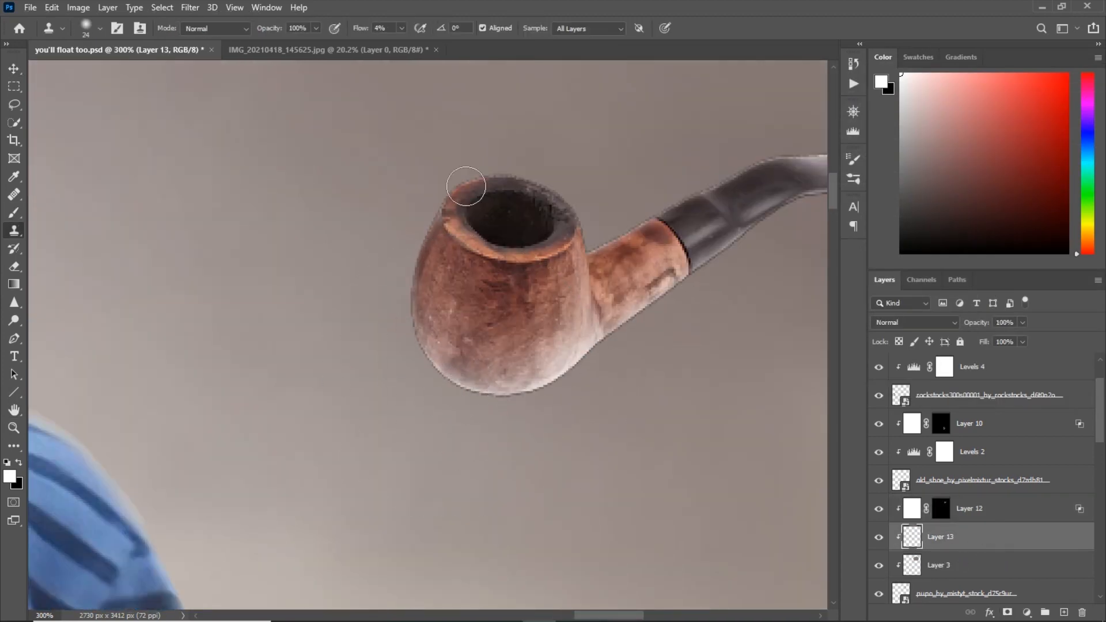
pyautogui.keyDown('alt'); pyautogui.click(451, 356); pyautogui.keyUp('alt')
pyautogui.click(588, 29)
pyautogui.click(583, 52)
# Clone over the dark fringe along the edges of the pipe's bowl and stem on Layer 13.
pyautogui.moveTo(436, 366); pyautogui.dragTo(433, 372)
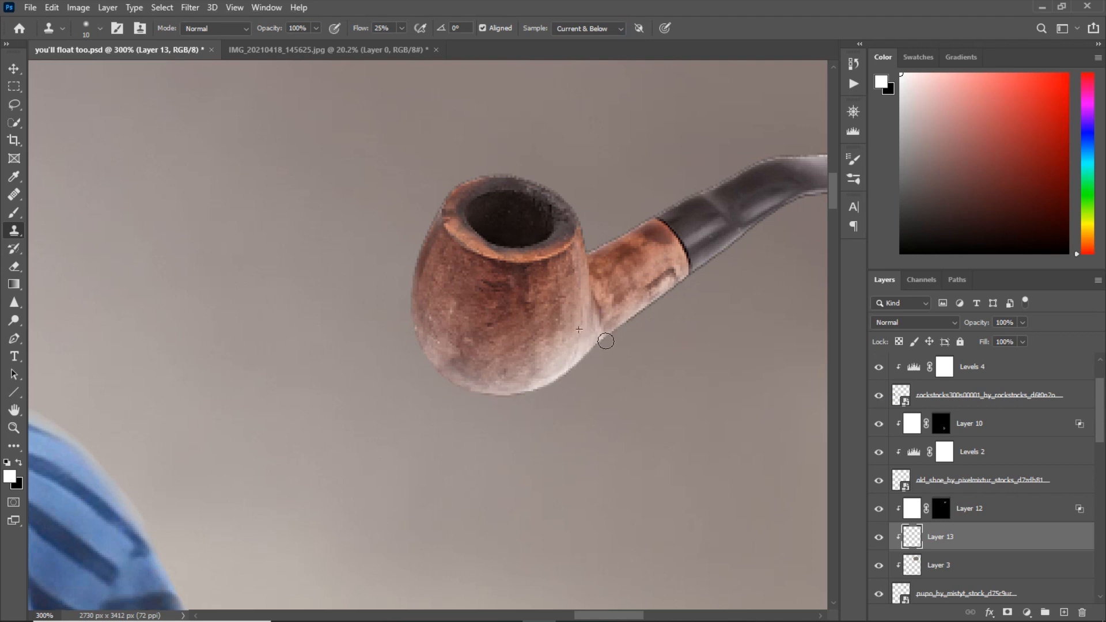
pyautogui.moveTo(605, 341); pyautogui.dragTo(662, 298)
pyautogui.moveTo(639, 274); pyautogui.dragTo(444, 394)
pyautogui.moveTo(496, 326); pyautogui.dragTo(329, 389)
pyautogui.keyDown('alt'); pyautogui.click(312, 396); pyautogui.keyUp('alt')
pyautogui.moveTo(362, 361); pyautogui.dragTo(363, 360)
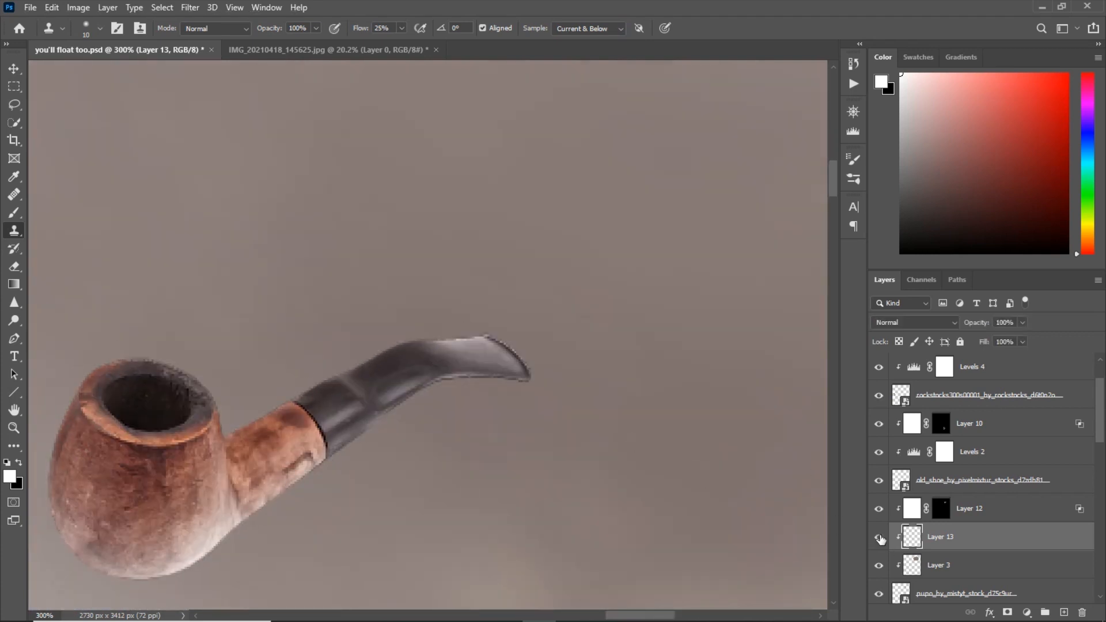
# Readjust the underlying-layer dark blending range of Layer 12, and save the document.
pyautogui.hotkey('ctrl', '0')
pyautogui.hotkey('alt', ']')
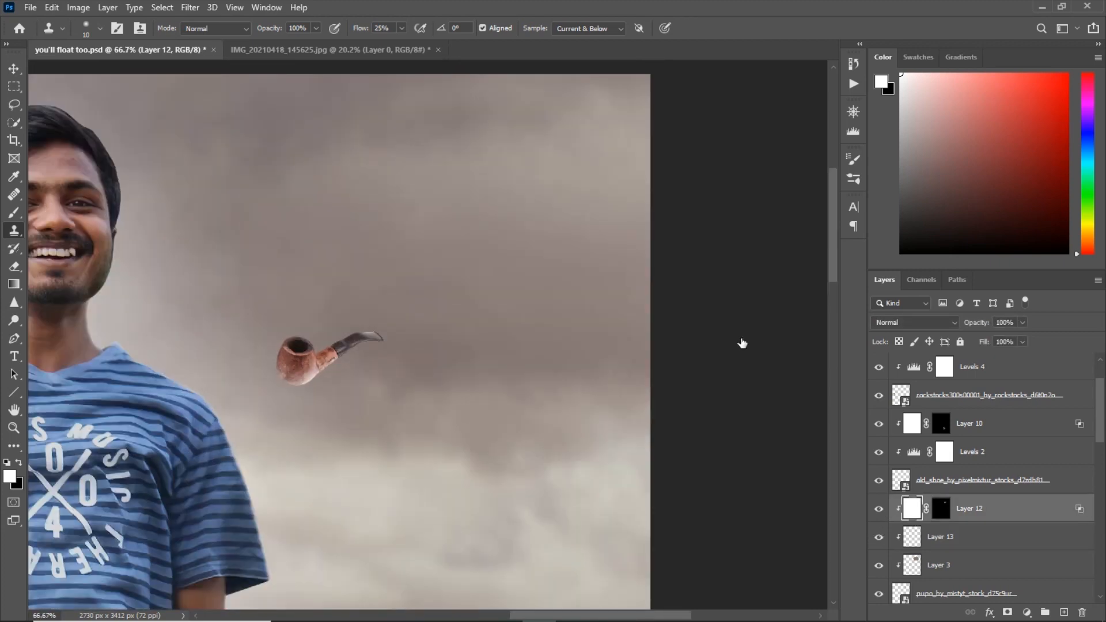
pyautogui.moveTo(788, 342); pyautogui.dragTo(754, 340)
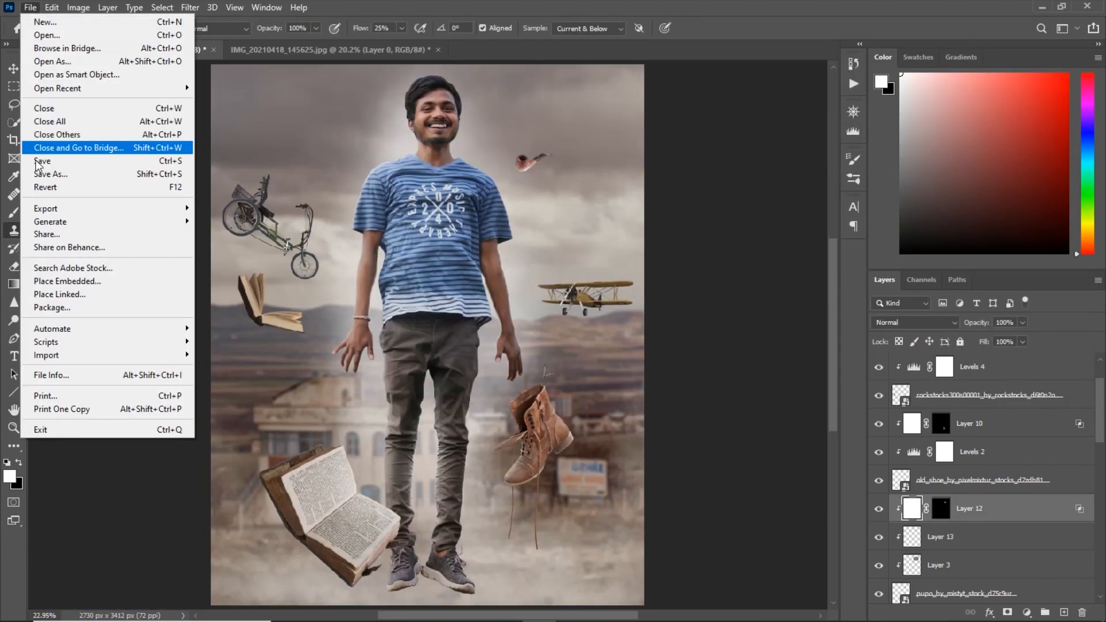
pyautogui.click(36, 162)
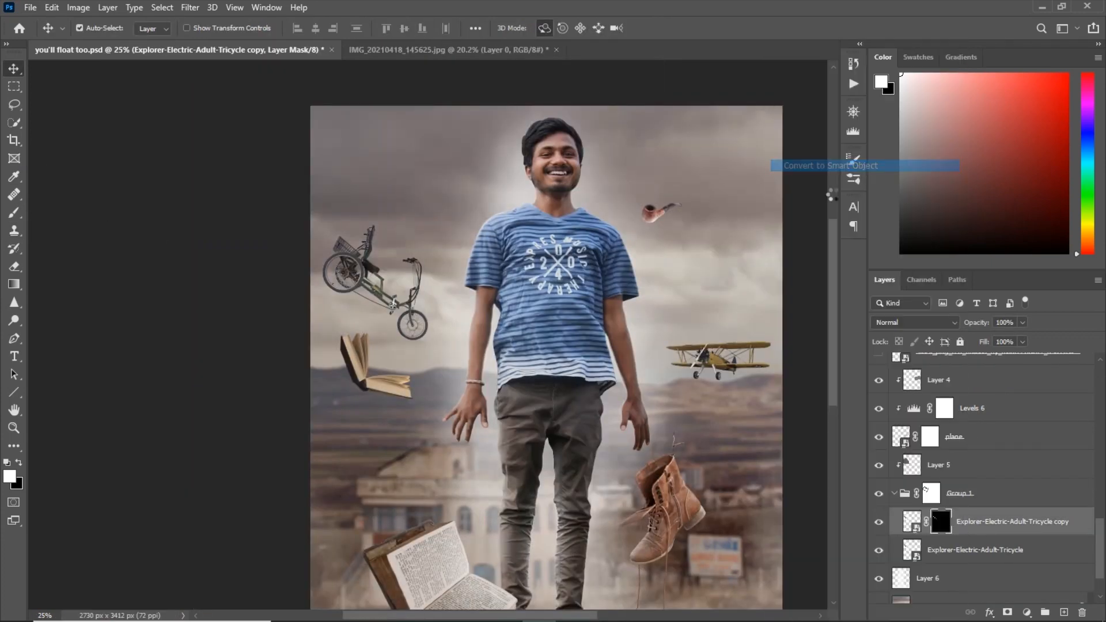
# Try a Gaussian Blur with a 1 px radius on the Explorer-Electric-Adult-Tricycle copy layer.
pyautogui.click(190, 7)
pyautogui.moveTo(211, 161)
pyautogui.click(403, 224)
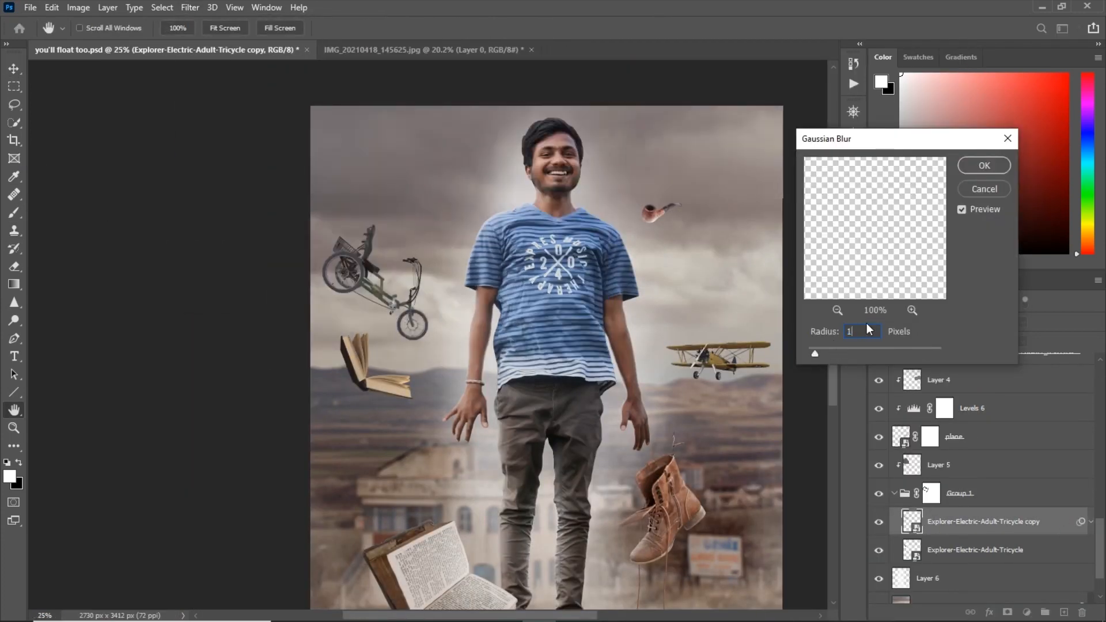
pyautogui.press('Return')
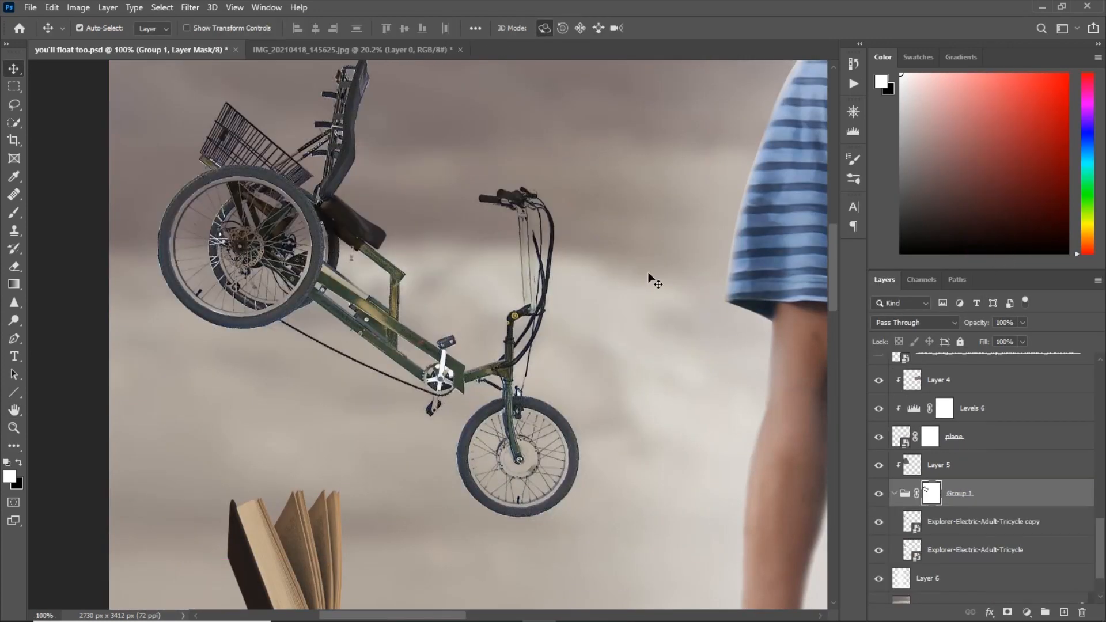
# Hide the tricycle copy layer and apply a Gaussian Blur to the original Explorer-Electric-Adult-Tricycle layer.
pyautogui.click(879, 521)
pyautogui.click(975, 549)
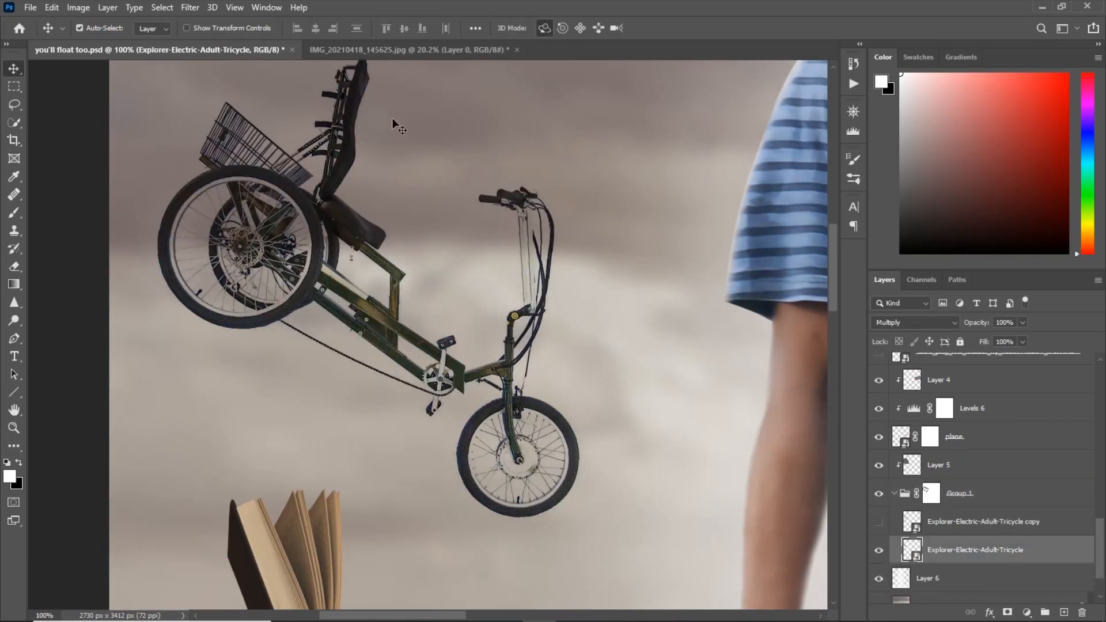
pyautogui.click(190, 8)
pyautogui.click(213, 20)
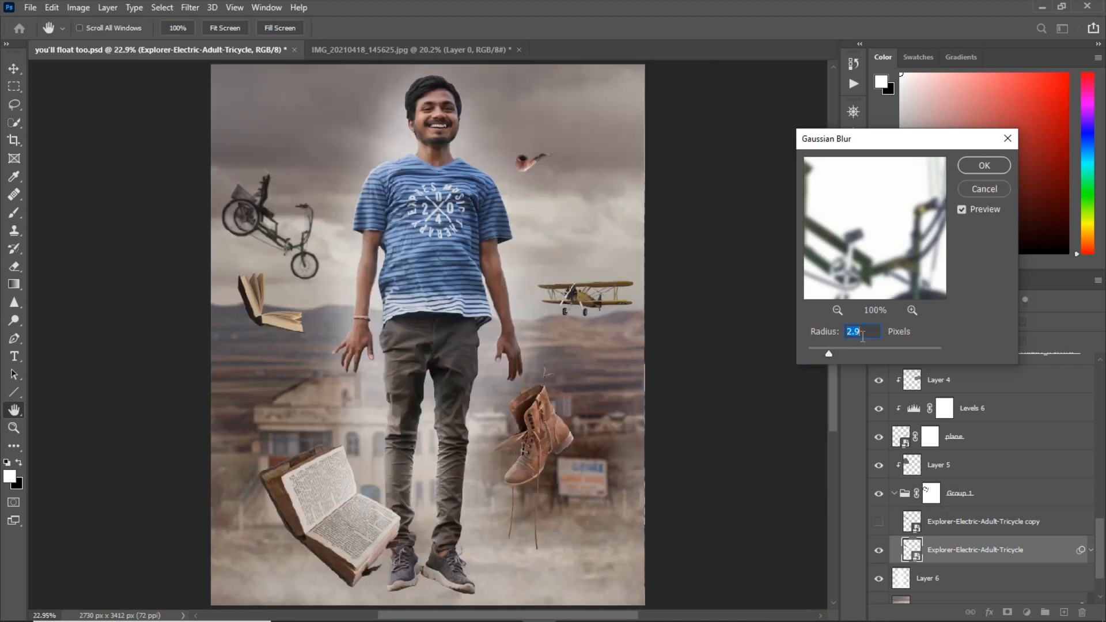
pyautogui.click(983, 165)
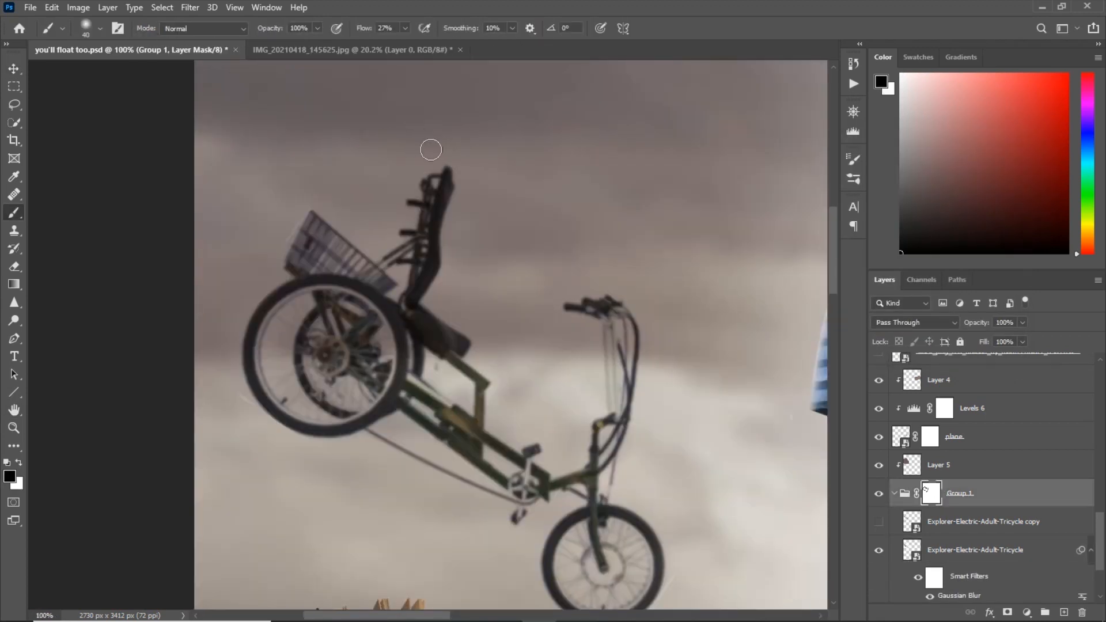
# Brush black on the Group 1 mask at 40 px and 27% flow to clean up around the tricycle.
pyautogui.moveTo(530, 512); pyautogui.dragTo(437, 386)
pyautogui.hotkey('ctrl', '-')
pyautogui.hotkey('ctrl', '-')
pyautogui.hotkey('ctrl', '-')
pyautogui.hotkey('ctrl', '-')
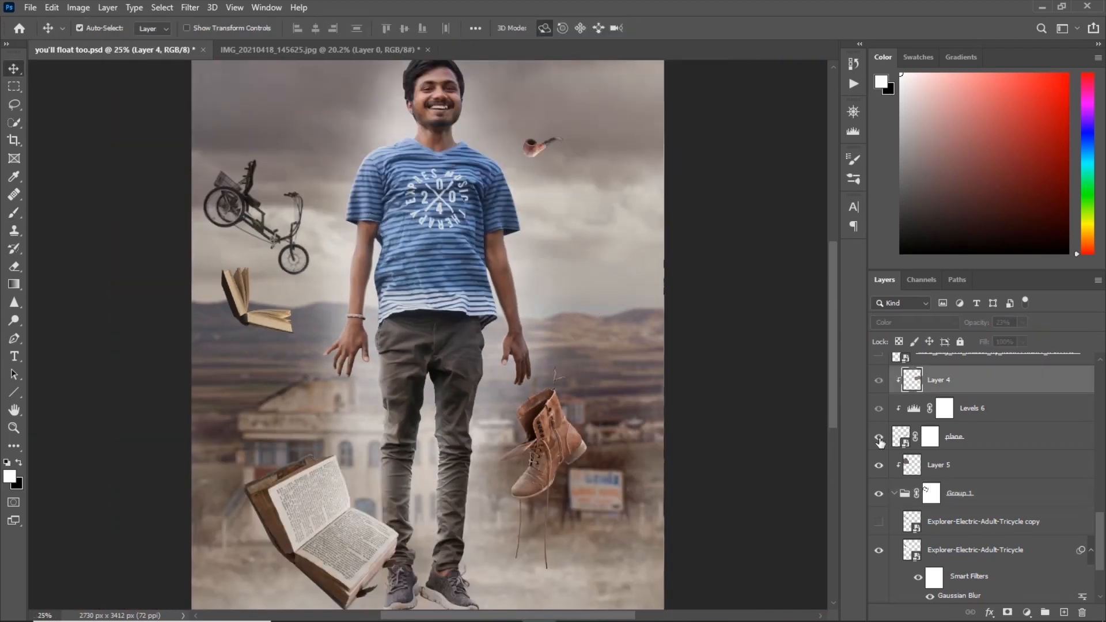
# Dismiss the Gaussian Blur on the plane layer and apply a Motion Blur to it instead.
pyautogui.click(954, 436)
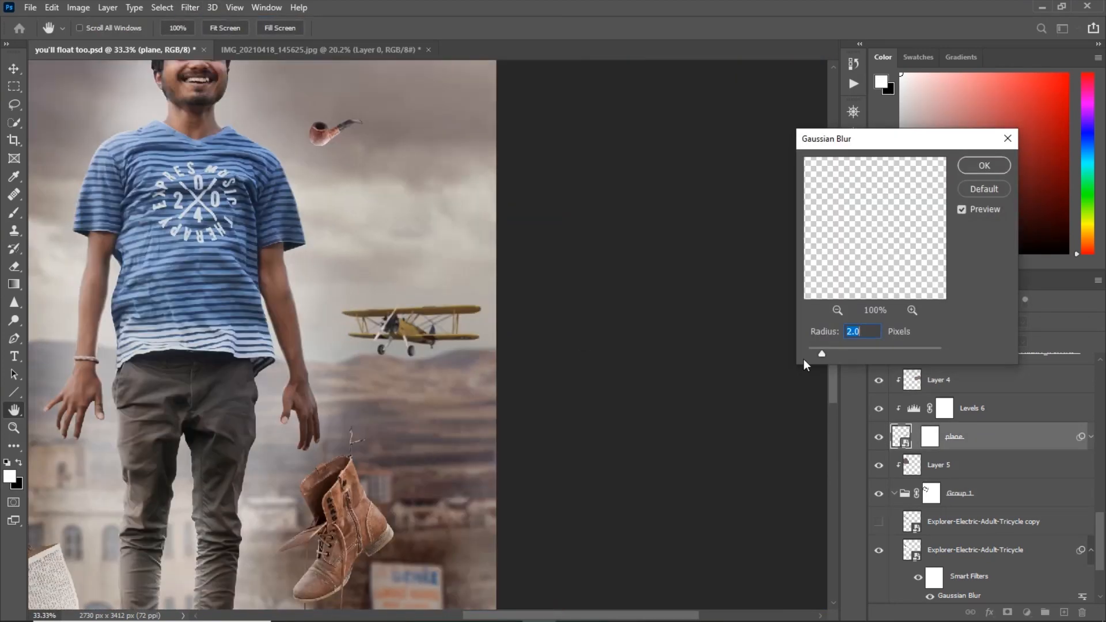
pyautogui.press('Escape')
pyautogui.click(190, 7)
pyautogui.moveTo(242, 163)
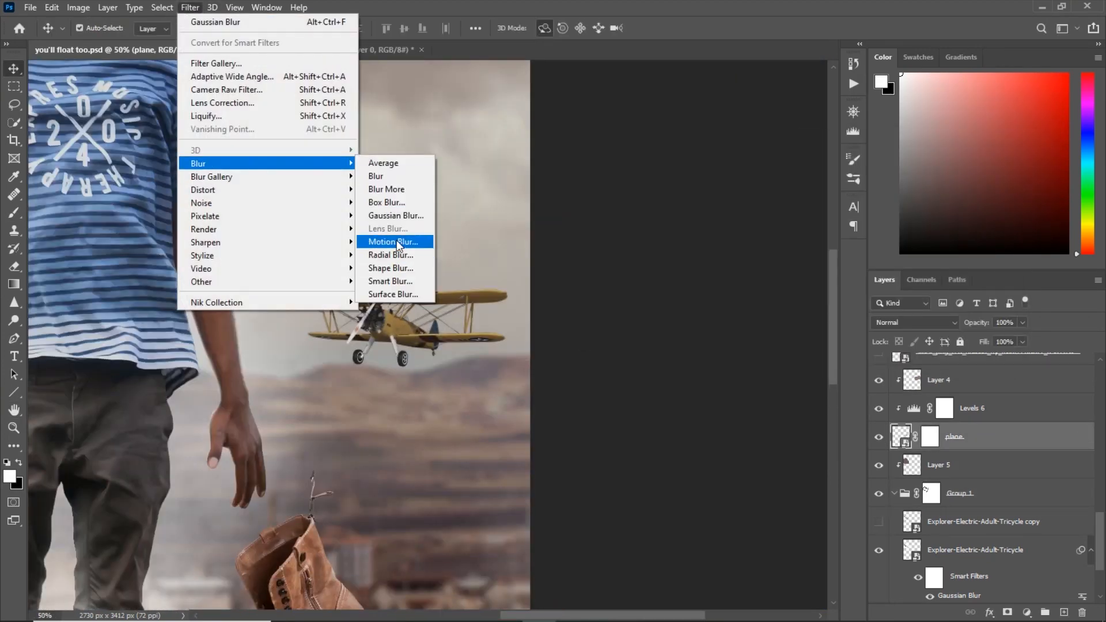
pyautogui.click(396, 240)
pyautogui.hotkey('ctrl', '0')
pyautogui.click(1006, 137)
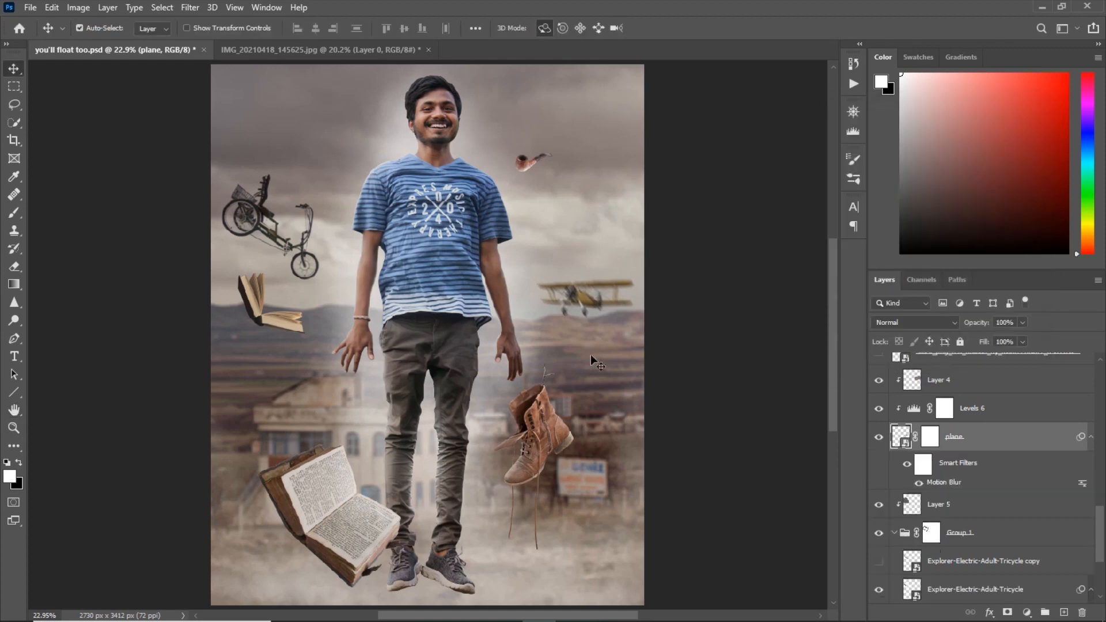
# Apply a Gaussian Blur with a 1 px radius to the rockstocks300s00001 small open book layer and save the document.
pyautogui.click(524, 163)
pyautogui.scroll(1, 974, 438)
pyautogui.click(974, 452)
pyautogui.click(190, 7)
pyautogui.moveTo(242, 164)
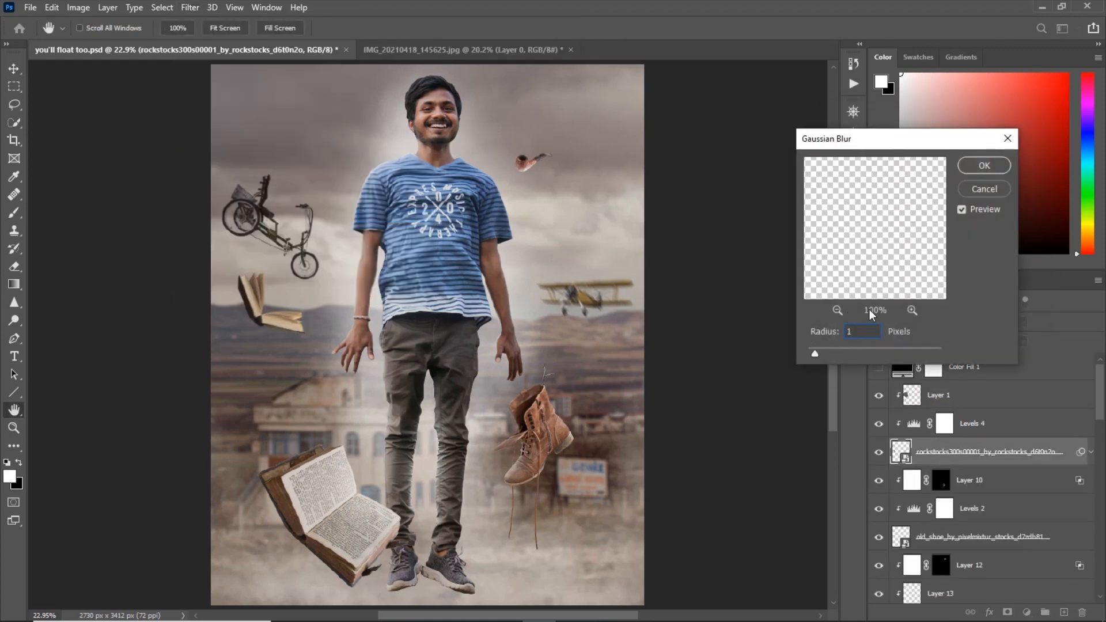
pyautogui.click(988, 167)
pyautogui.hotkey('ctrl', '+')
pyautogui.hotkey('ctrl', '+')
pyautogui.hotkey('ctrl', '+')
pyautogui.hotkey('ctrl', '+')
pyautogui.hotkey('ctrl', '+')
pyautogui.hotkey('ctrl', '0')
pyautogui.hotkey('ctrl', '-')
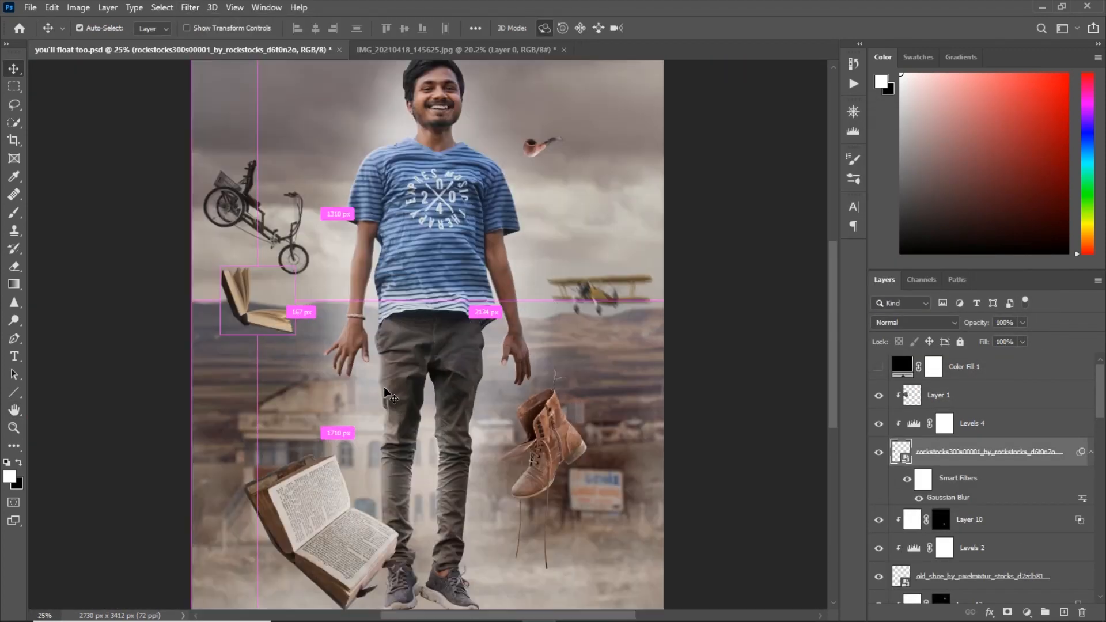
pyautogui.hotkey('ctrl', '+')
pyautogui.hotkey('ctrl', 's')
pyautogui.hotkey('ctrl', '-')
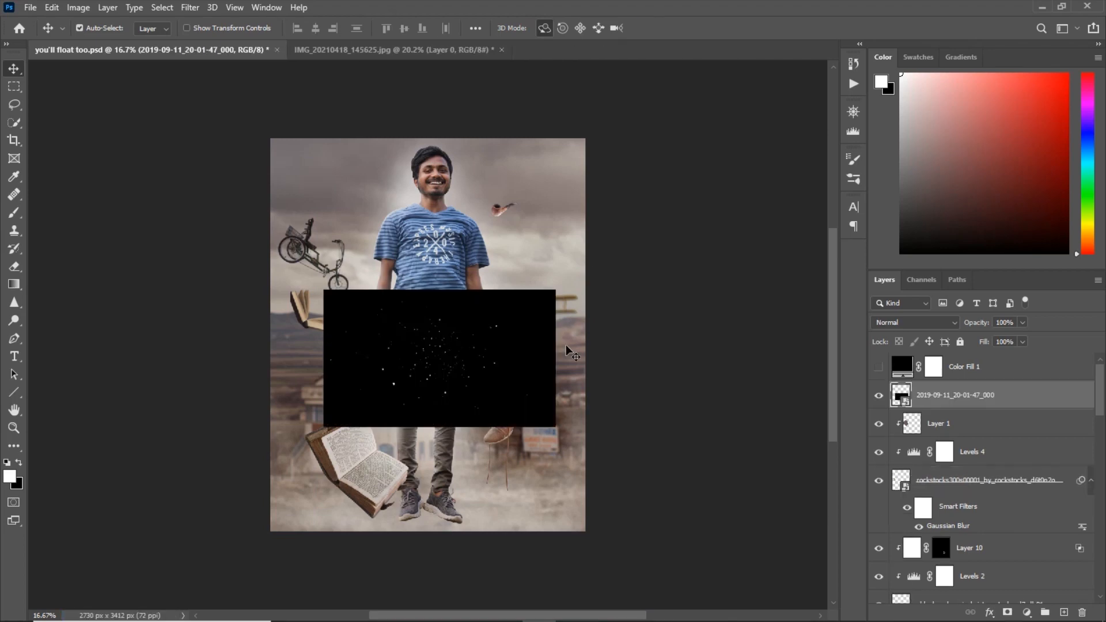
# Enlarge and rotate the 2019-09-11_20-01-47_000 particle image over the lower part of the scene and set its blend mode to Screen.
pyautogui.hotkey('ctrl', 't')
pyautogui.moveTo(522, 357); pyautogui.dragTo(471, 462)
pyautogui.moveTo(505, 395); pyautogui.dragTo(807, 216)
pyautogui.moveTo(541, 355); pyautogui.dragTo(483, 466)
pyautogui.moveTo(505, 395); pyautogui.dragTo(476, 411)
pyautogui.click(661, 28)
pyautogui.hotkey('ctrl', '+')
pyautogui.click(916, 322)
pyautogui.click(890, 423)
# Rotate the copy of the particle image to about 61° near the legs and boot, and add a layer mask to it.
pyautogui.hotkey('ctrl', 't')
pyautogui.moveTo(375, 382); pyautogui.dragTo(365, 353)
pyautogui.click(661, 28)
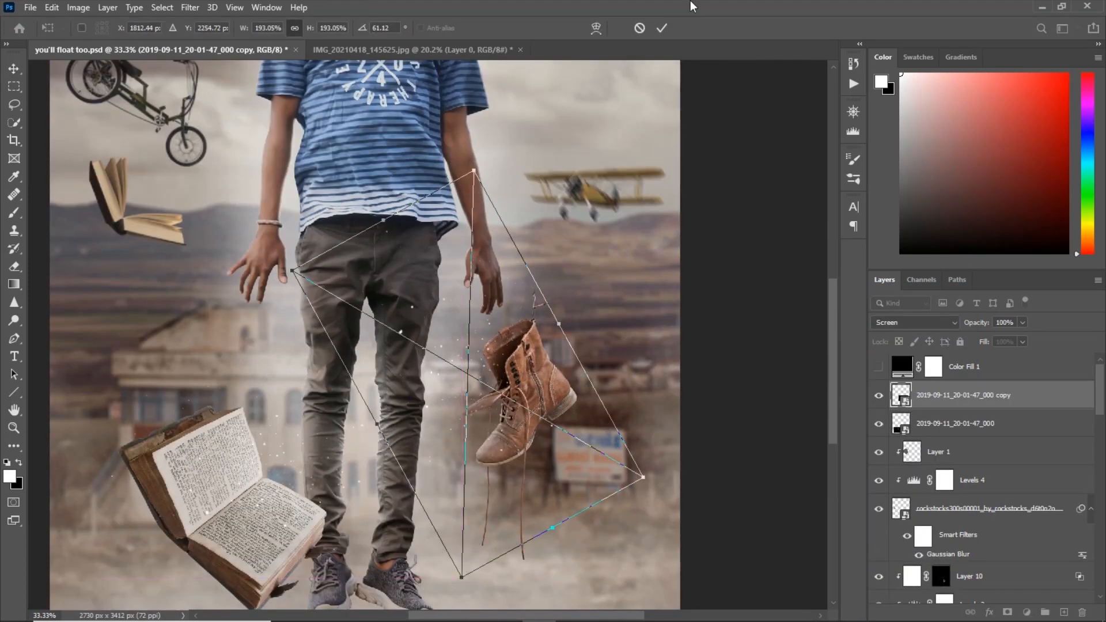
pyautogui.press('Return')
pyautogui.click(1008, 613)
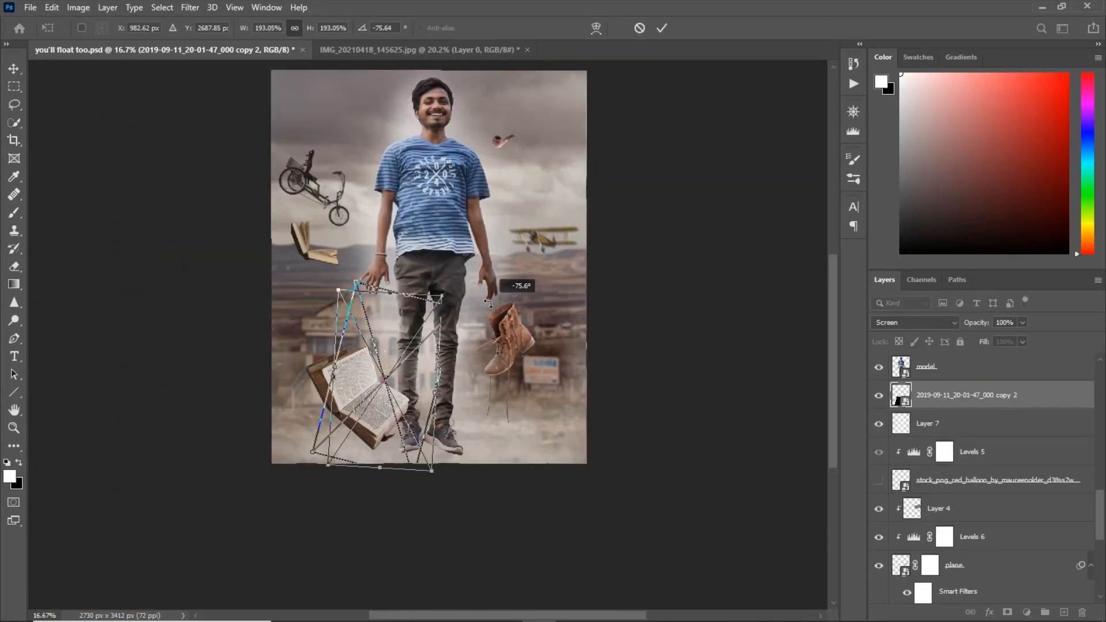
# Rotate and place the second particle copy, beneath the model layer, around the large open book.
pyautogui.moveTo(539, 233)
pyautogui.mouseDown()
pyautogui.moveTo(455, 234)
pyautogui.moveTo(624, 262)
pyautogui.mouseUp()
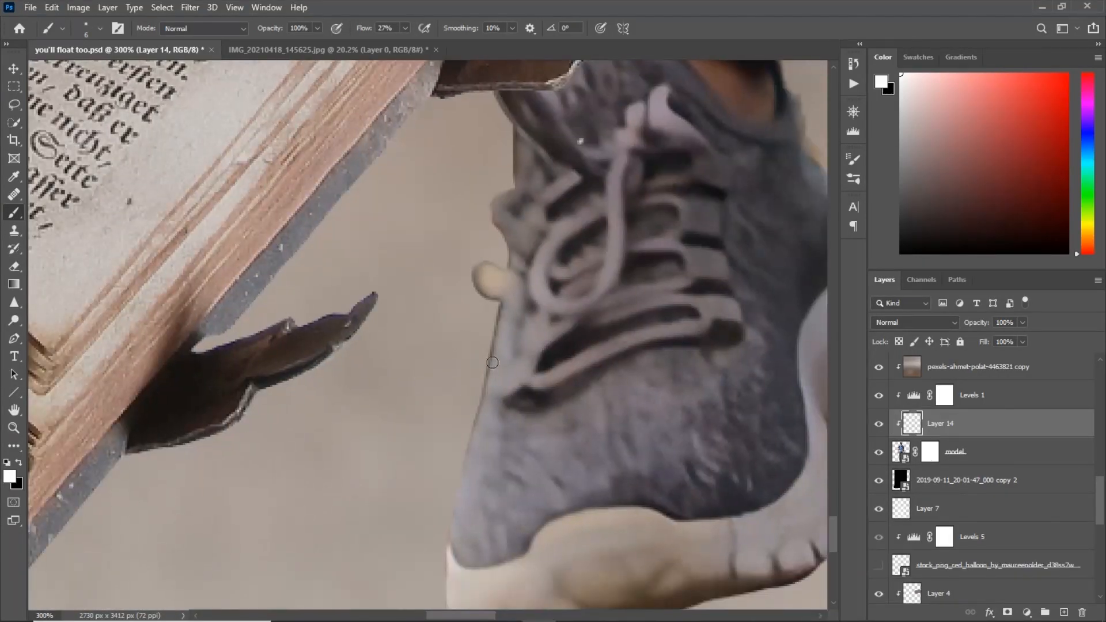
# Paint sampled colours on Layer 14 along the fringed edge of the shoe beside the large book, and move Layer 14 above Levels 1.
pyautogui.keyDown('alt'); pyautogui.click(493, 363); pyautogui.keyUp('alt')
pyautogui.press(']')
pyautogui.press(']')
pyautogui.press(']')
pyautogui.keyDown('alt'); pyautogui.click(520, 390); pyautogui.keyUp('alt')
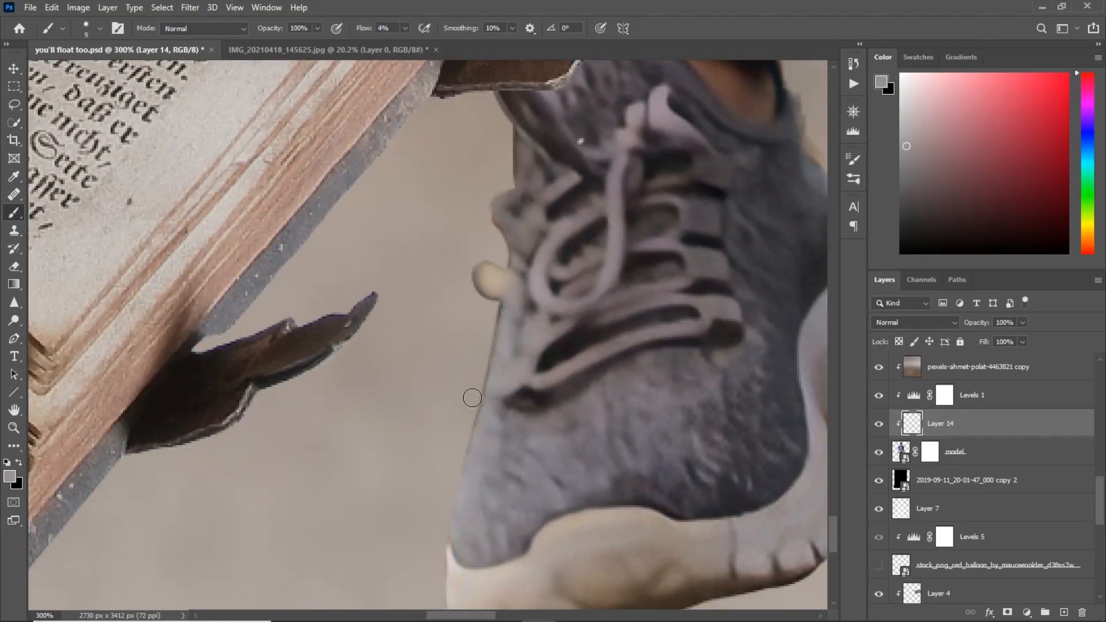
pyautogui.keyDown('alt'); pyautogui.click(496, 299); pyautogui.keyUp('alt')
pyautogui.keyDown('alt'); pyautogui.click(462, 478); pyautogui.keyUp('alt')
pyautogui.keyDown('alt'); pyautogui.click(513, 297); pyautogui.keyUp('alt')
pyautogui.keyDown('alt'); pyautogui.click(498, 283); pyautogui.keyUp('alt')
pyautogui.keyDown('alt'); pyautogui.click(502, 216); pyautogui.keyUp('alt')
pyautogui.moveTo(486, 399); pyautogui.dragTo(310, 458)
pyautogui.moveTo(951, 423); pyautogui.dragTo(1025, 382)
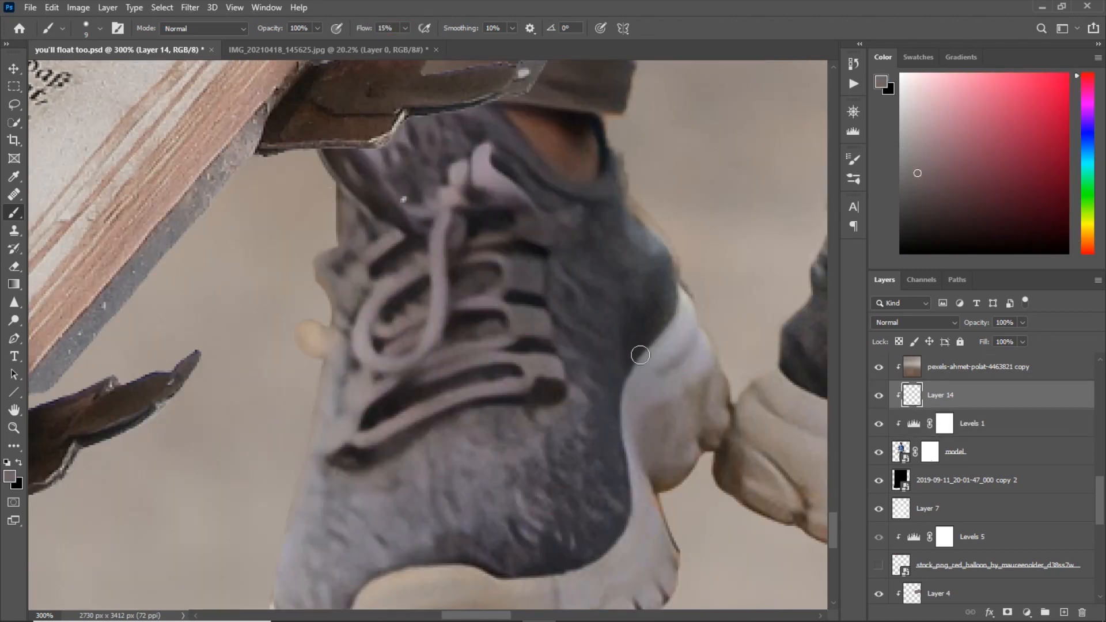
# Brush sampled colours at 15% flow over the remaining edges of the same shoe on Layer 14.
pyautogui.moveTo(640, 355); pyautogui.dragTo(334, 292)
pyautogui.keyDown('alt'); pyautogui.click(381, 253); pyautogui.keyUp('alt')
pyautogui.moveTo(397, 253); pyautogui.dragTo(377, 221)
pyautogui.moveTo(368, 450); pyautogui.dragTo(457, 276)
pyautogui.keyDown('alt'); pyautogui.click(445, 297); pyautogui.keyUp('alt')
pyautogui.moveTo(460, 312); pyautogui.dragTo(464, 289)
# Clean up the toe and lace edges of the other shoe on Layer 14 with sampled colours and a small brush.
pyautogui.moveTo(520, 368); pyautogui.dragTo(26, 434)
pyautogui.keyDown('alt'); pyautogui.click(600, 366); pyautogui.keyUp('alt')
pyautogui.moveTo(600, 359); pyautogui.dragTo(607, 362)
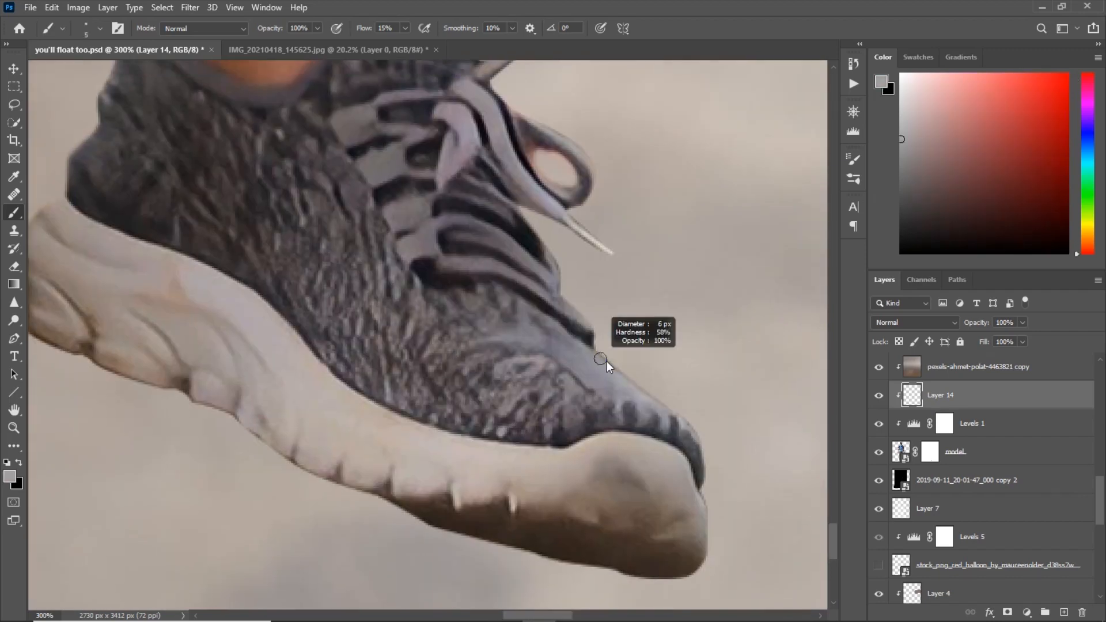
pyautogui.keyDown('alt'); pyautogui.click(558, 294); pyautogui.keyUp('alt')
pyautogui.moveTo(566, 162); pyautogui.dragTo(483, 301)
pyautogui.keyDown('alt'); pyautogui.click(454, 154); pyautogui.keyUp('alt')
pyautogui.moveTo(471, 172); pyautogui.dragTo(422, 208)
# Paint sampled dark tones on Layer 14 along the ankle and lower trouser leg edges to remove the colour fringe.
pyautogui.moveTo(423, 205); pyautogui.dragTo(691, 331)
pyautogui.keyDown('alt'); pyautogui.click(341, 225); pyautogui.keyUp('alt')
pyautogui.moveTo(331, 203); pyautogui.dragTo(340, 190)
pyautogui.keyDown('alt'); pyautogui.click(146, 322); pyautogui.keyUp('alt')
pyautogui.moveTo(146, 367); pyautogui.dragTo(402, 567)
pyautogui.keyDown('alt'); pyautogui.click(358, 383); pyautogui.keyUp('alt')
pyautogui.moveTo(329, 239); pyautogui.dragTo(373, 269)
pyautogui.moveTo(345, 173); pyautogui.dragTo(358, 478)
pyautogui.moveTo(308, 452); pyautogui.dragTo(313, 452)
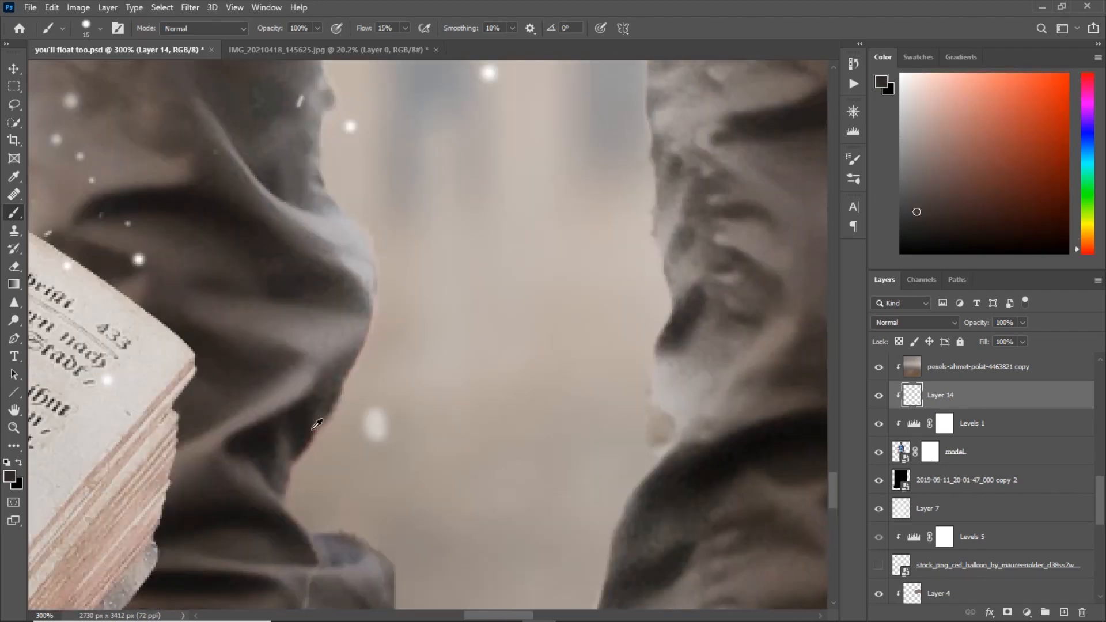
pyautogui.keyDown('alt'); pyautogui.click(303, 429); pyautogui.keyUp('alt')
pyautogui.keyDown('alt'); pyautogui.click(674, 236); pyautogui.keyUp('alt')
# Compare the legs with Layer 14 hidden and shown, and touch up the lower trouser edge with a sampled tone.
pyautogui.hotkey('ctrl', '-')
pyautogui.hotkey('ctrl', '-')
pyautogui.hotkey('ctrl', '-')
pyautogui.click(878, 395)
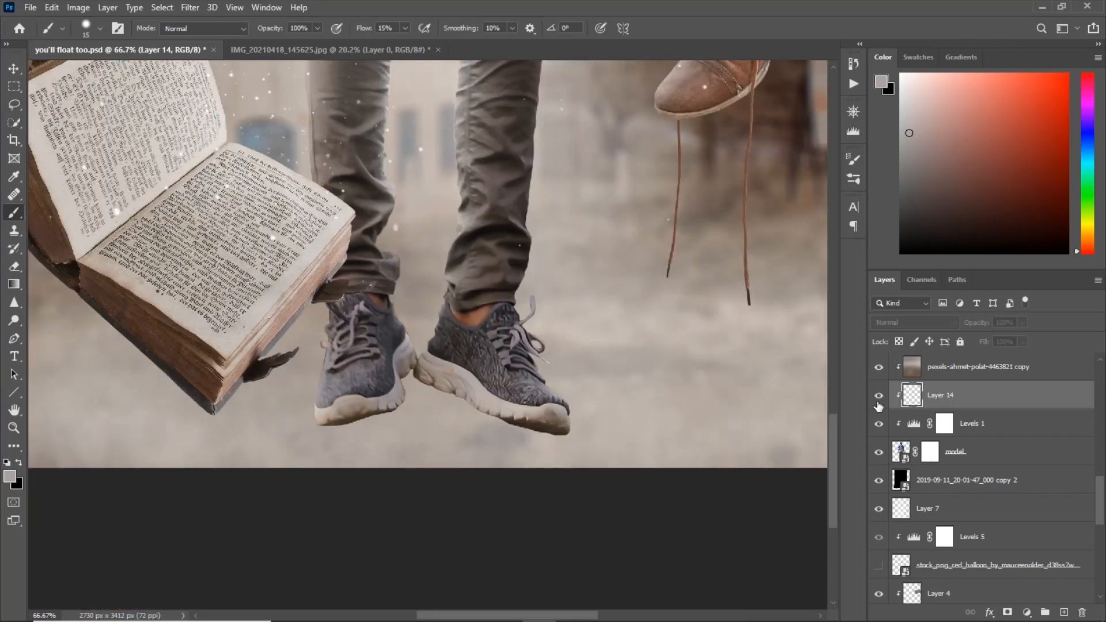
pyautogui.click(879, 395)
pyautogui.hotkey('ctrl', '+')
pyautogui.hotkey('ctrl', '+')
pyautogui.hotkey('ctrl', '+')
pyautogui.keyDown('alt'); pyautogui.click(460, 242); pyautogui.keyUp('alt')
pyautogui.hotkey('ctrl', '-')
pyautogui.hotkey('ctrl', '-')
pyautogui.hotkey('ctrl', '-')
pyautogui.moveTo(199, 192); pyautogui.dragTo(282, 294)
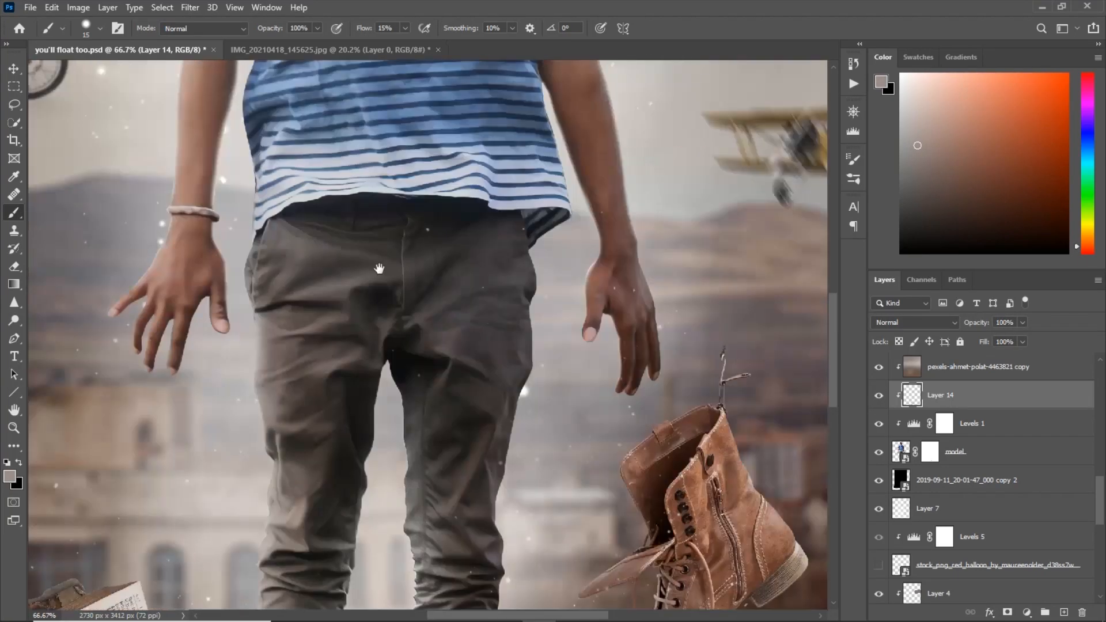
# Brush sampled colours on Layer 14 along the outer edge of the striped shirt beside the arm.
pyautogui.hotkey('ctrl', '-')
pyautogui.hotkey('ctrl', '-')
pyautogui.hotkey('ctrl', '+')
pyautogui.hotkey('ctrl', '+')
pyautogui.hotkey('ctrl', '+')
pyautogui.hotkey('ctrl', '+')
pyautogui.hotkey('ctrl', '+')
pyautogui.moveTo(276, 231)
pyautogui.mouseDown()
pyautogui.moveTo(432, 346)
pyautogui.moveTo(412, 353)
pyautogui.moveTo(406, 570)
pyautogui.mouseUp()
pyautogui.keyDown('alt'); pyautogui.click(433, 348); pyautogui.keyUp('alt')
pyautogui.moveTo(357, 144); pyautogui.dragTo(388, 412)
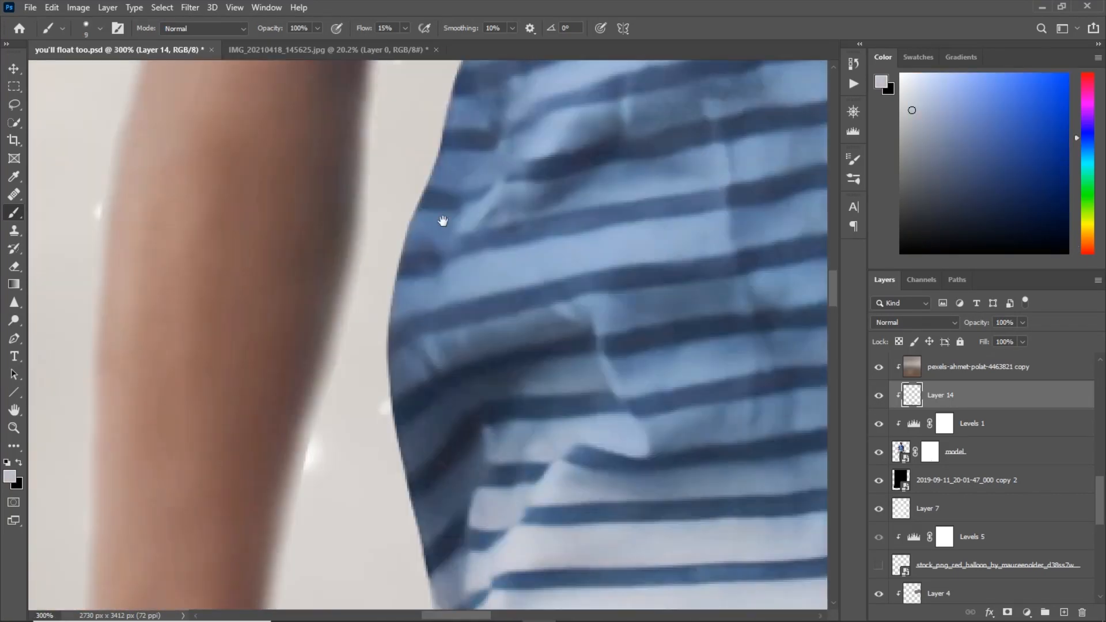
# Retouch the remaining shirt edges on Layer 14 with sampled blue tones and save the document.
pyautogui.moveTo(245, 299); pyautogui.dragTo(420, 472)
pyautogui.moveTo(720, 449)
pyautogui.mouseDown()
pyautogui.moveTo(304, 496)
pyautogui.moveTo(576, 172)
pyautogui.mouseUp()
pyautogui.keyDown('alt'); pyautogui.click(402, 306); pyautogui.keyUp('alt')
pyautogui.moveTo(406, 299)
pyautogui.mouseDown()
pyautogui.moveTo(426, 368)
pyautogui.moveTo(382, 242)
pyautogui.mouseUp()
pyautogui.keyDown('alt'); pyautogui.click(311, 173); pyautogui.keyUp('alt')
pyautogui.moveTo(469, 536)
pyautogui.mouseDown()
pyautogui.moveTo(311, 171)
pyautogui.moveTo(335, 311)
pyautogui.mouseUp()
pyautogui.moveTo(336, 317); pyautogui.dragTo(387, 279)
pyautogui.keyDown('alt'); pyautogui.click(372, 230); pyautogui.keyUp('alt')
pyautogui.hotkey('ctrl', '0')
pyautogui.click(30, 8)
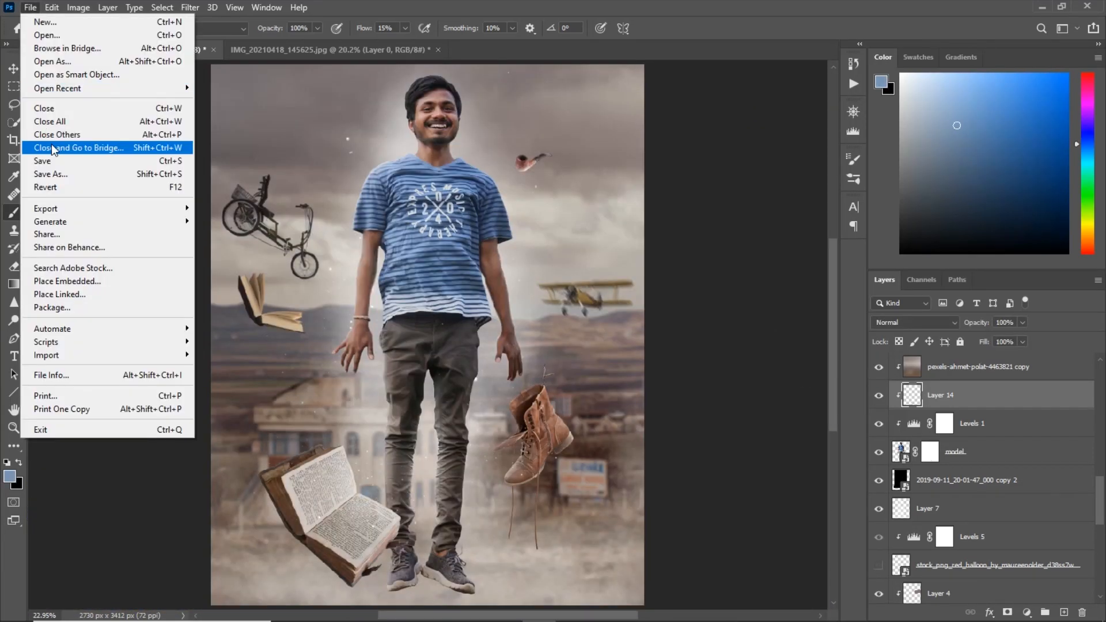
pyautogui.click(52, 161)
# Paint white at 19% flow on the Color Lookup 1 mask over the forehead, nose and eye areas of the face.
pyautogui.scroll(15, 975, 409)
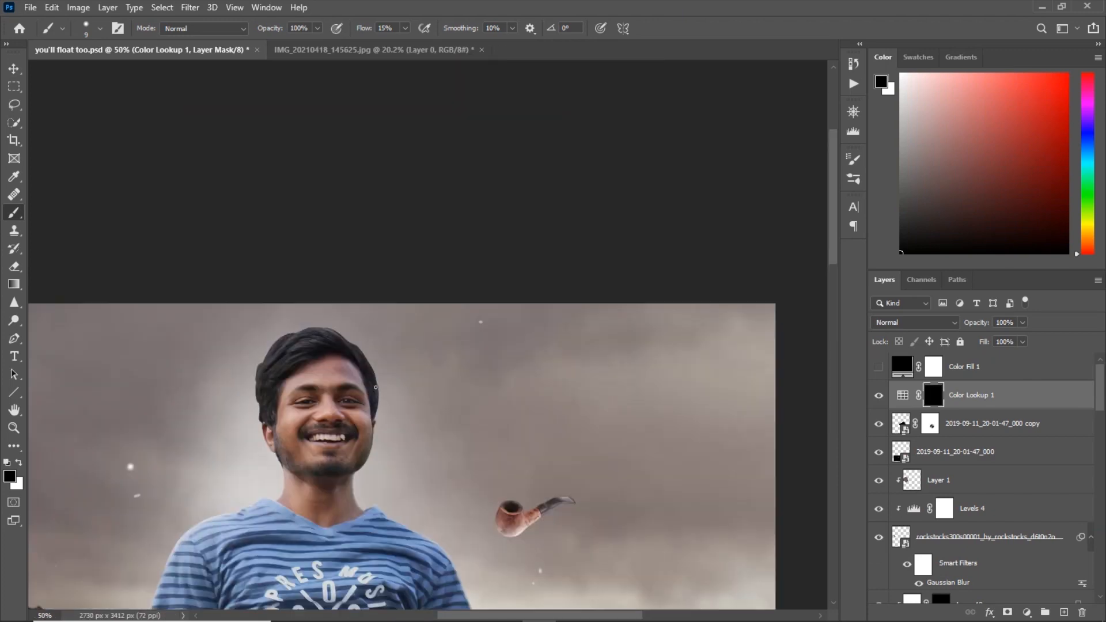
pyautogui.hotkey('ctrl', '+')
pyautogui.hotkey('ctrl', '+')
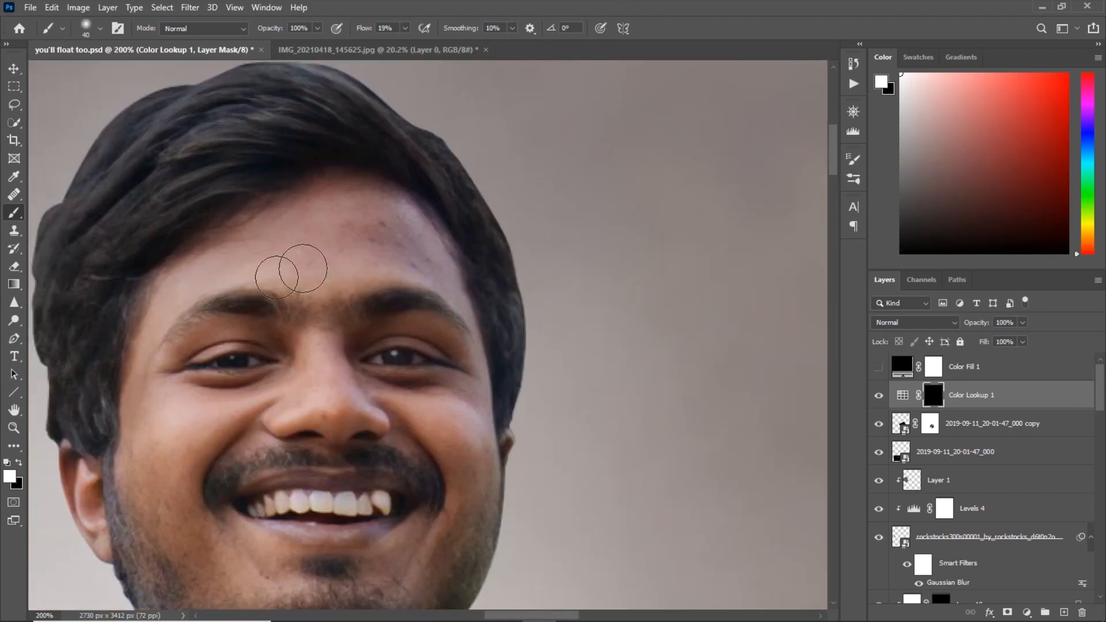
pyautogui.press(']')
pyautogui.moveTo(303, 269); pyautogui.dragTo(398, 202)
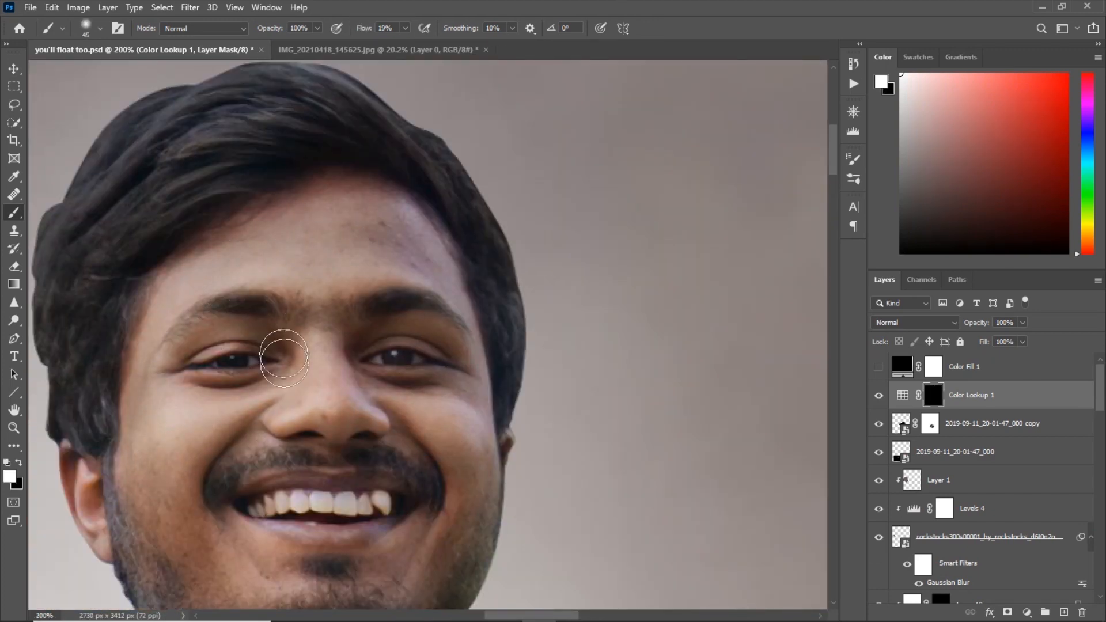
pyautogui.press(']')
pyautogui.scroll(-3, 284, 357)
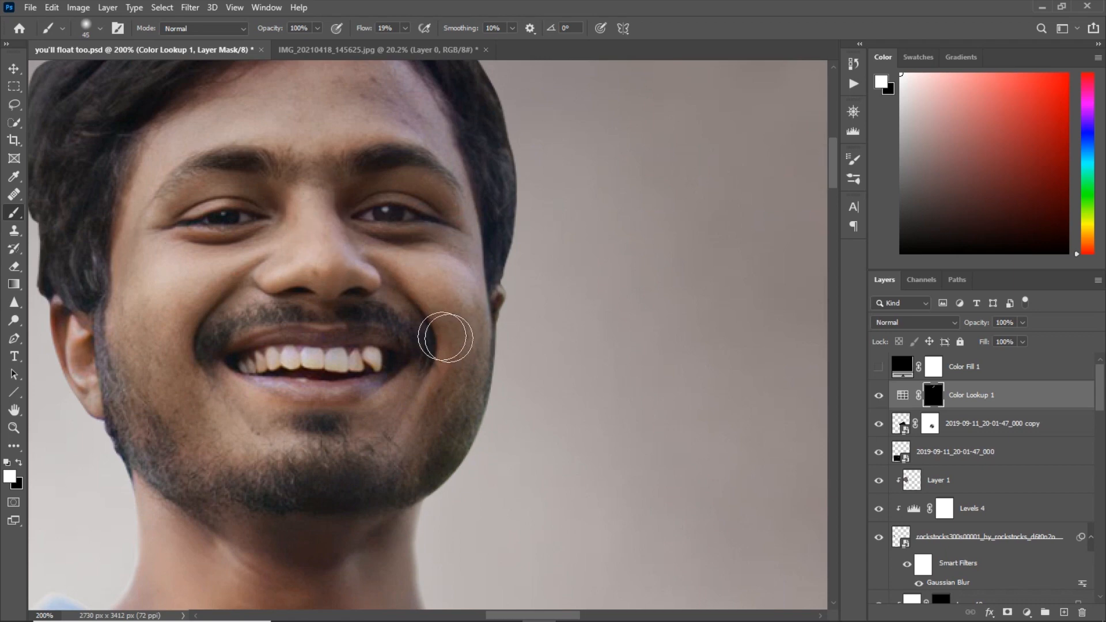
# Extend the white painting on the Color Lookup 1 mask over the cheeks, jaw and neck with a larger brush.
pyautogui.moveTo(482, 227); pyautogui.dragTo(505, 314)
pyautogui.press(']')
pyautogui.press(']')
pyautogui.hotkey('ctrl', '-')
pyautogui.press(']')
pyautogui.press(']')
pyautogui.moveTo(447, 406); pyautogui.dragTo(365, 471)
pyautogui.hotkey('ctrl', '-')
pyautogui.hotkey('ctrl', '-')
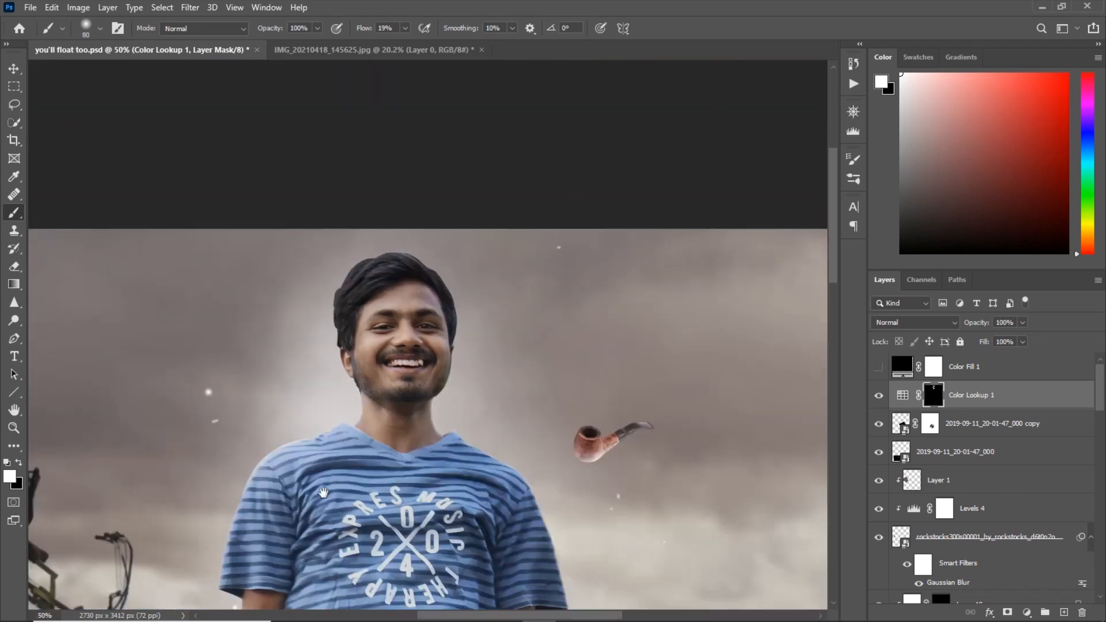
# Paint white on the Color Lookup 1 mask over both arms and hands with a brush of about 100 px.
pyautogui.moveTo(231, 565); pyautogui.dragTo(355, 191)
pyautogui.hotkey('ctrl', '+')
pyautogui.press(']')
pyautogui.press(']')
pyautogui.press(']')
pyautogui.press(']')
pyautogui.moveTo(751, 477)
pyautogui.mouseDown()
pyautogui.moveTo(393, 409)
pyautogui.moveTo(429, 472)
pyautogui.mouseUp()
pyautogui.hotkey('ctrl', '-')
pyautogui.moveTo(426, 519); pyautogui.dragTo(427, 281)
pyautogui.moveTo(415, 74); pyautogui.dragTo(414, 338)
pyautogui.hotkey('ctrl', '+')
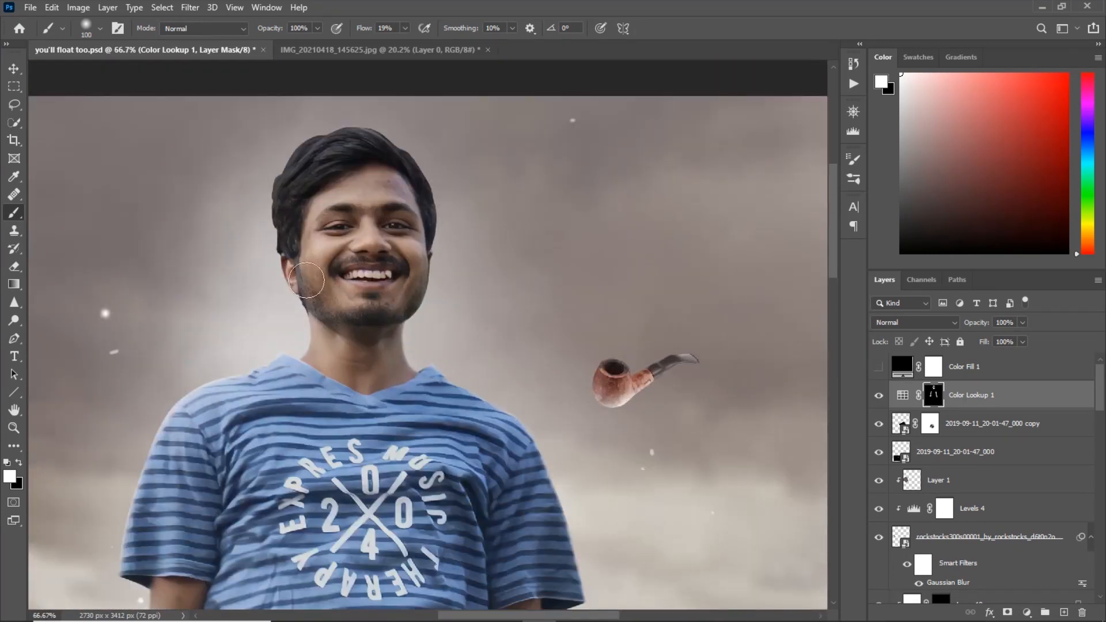
# Refine the Color Lookup 1 mask around the face and paint black over the teeth with a 15 px brush.
pyautogui.hotkey('ctrl', '+')
pyautogui.hotkey('ctrl', '+')
pyautogui.moveTo(338, 67); pyautogui.dragTo(352, 386)
pyautogui.press('[')
pyautogui.press('[')
pyautogui.press('[')
pyautogui.moveTo(365, 204); pyautogui.dragTo(541, 73)
pyautogui.press('[')
pyautogui.press('[')
pyautogui.press('[')
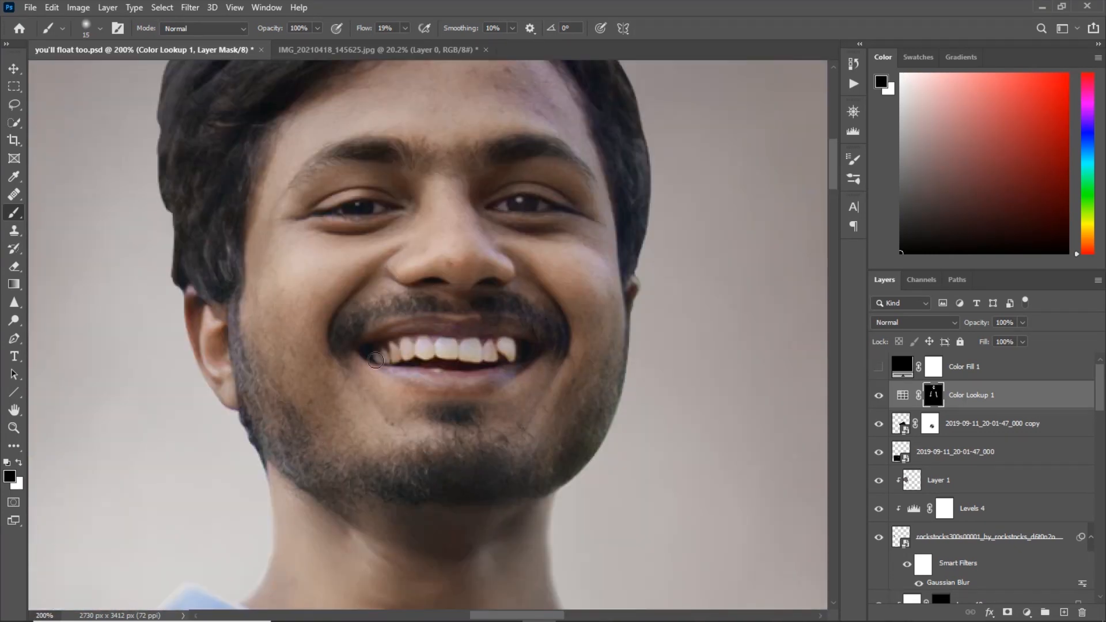
# Add a second Color Lookup adjustment layer using the !Amina_main_color.cube 3D LUT and toggle its visibility to check the effect.
pyautogui.hotkey('ctrl', '0')
pyautogui.click(1026, 612)
pyautogui.click(1027, 535)
pyautogui.click(735, 171)
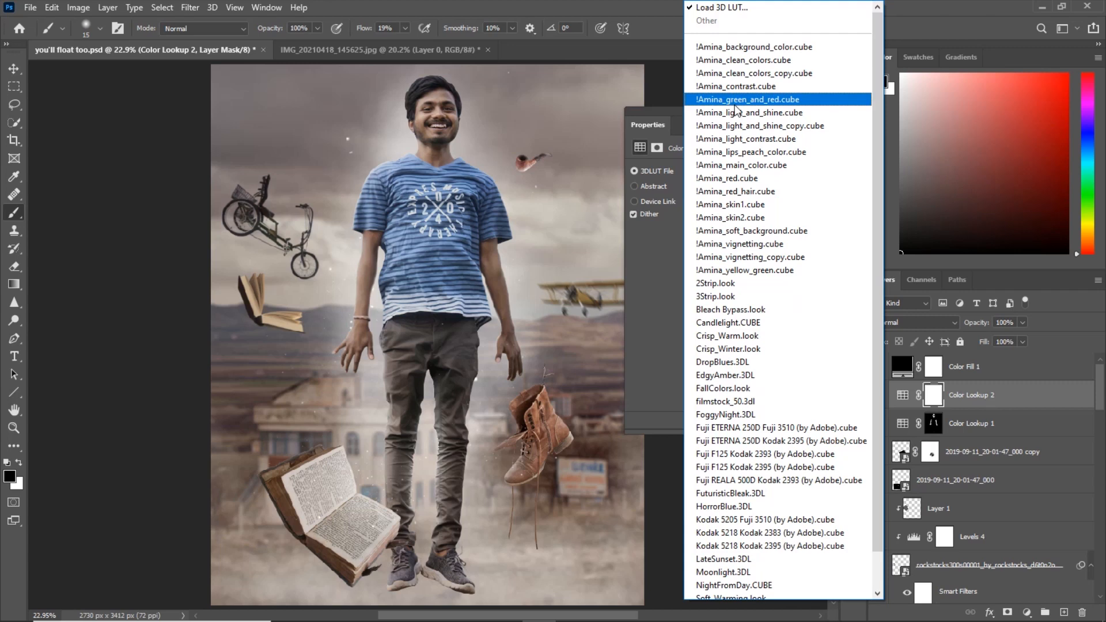
pyautogui.click(731, 166)
pyautogui.click(817, 112)
pyautogui.click(879, 396)
# Add a third Color Lookup adjustment layer using the !Amina_light_and_shine_copy.cube 3D LUT.
pyautogui.click(1026, 613)
pyautogui.click(1026, 536)
pyautogui.click(756, 173)
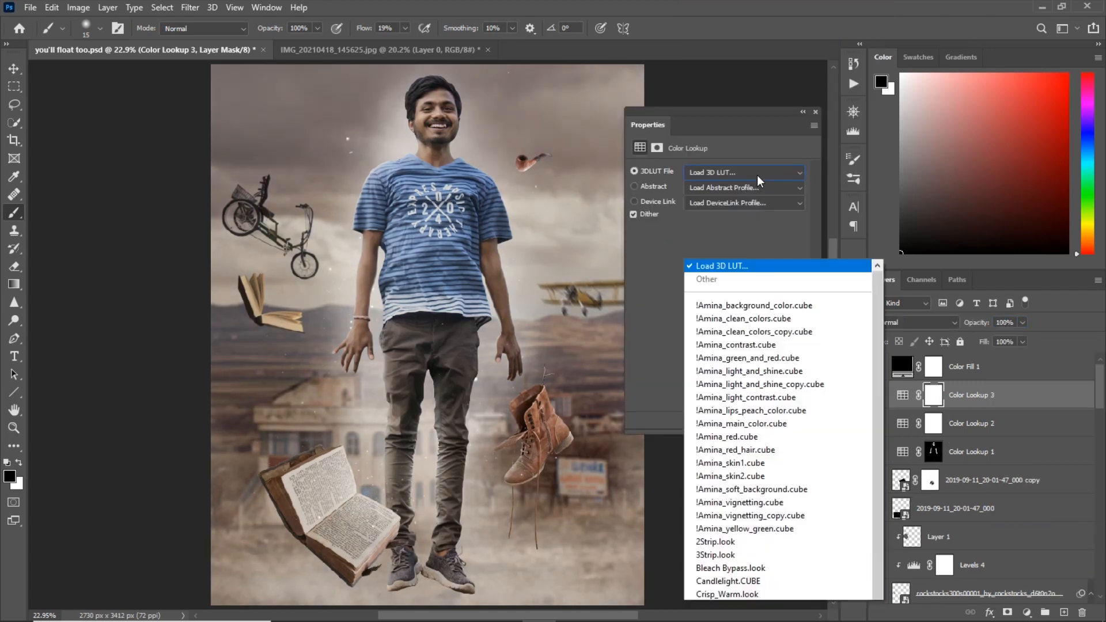
pyautogui.click(759, 127)
pyautogui.click(816, 111)
pyautogui.doubleClick(903, 395)
pyautogui.click(816, 111)
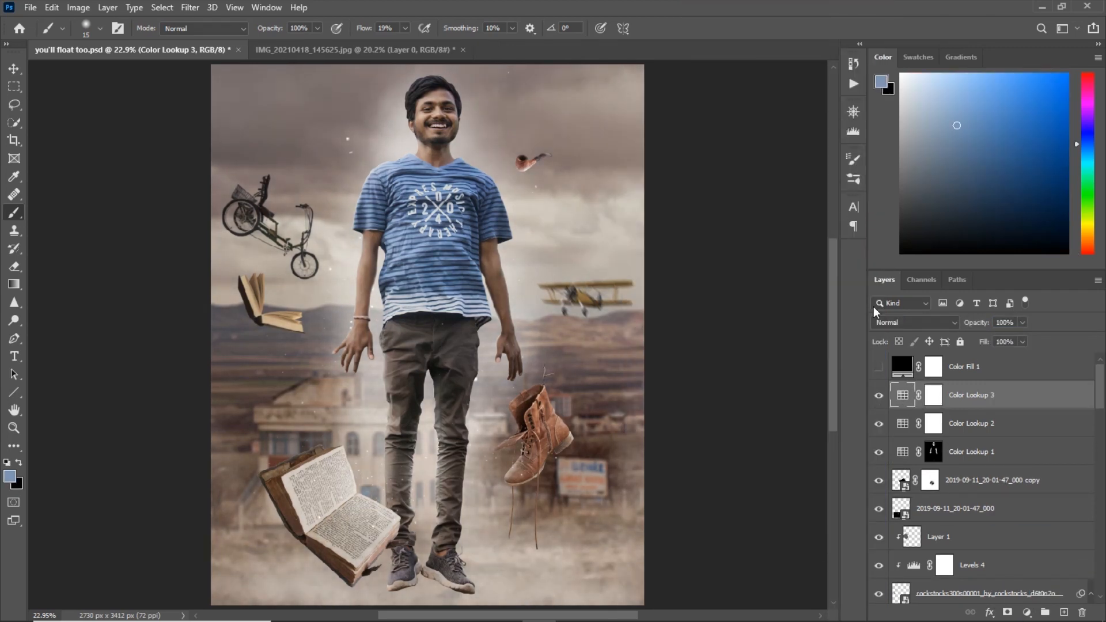
# Invert the Color Lookup 3 mask and paint white over the man's face with a 70 px brush.
pyautogui.click(933, 395)
pyautogui.hotkey('ctrl', 'i')
pyautogui.hotkey('ctrl', '+')
pyautogui.press('x')
pyautogui.hotkey('ctrl', '+')
pyautogui.hotkey('ctrl', '+')
pyautogui.hotkey('ctrl', '+')
pyautogui.hotkey('ctrl', '+')
pyautogui.press(']')
pyautogui.press(']')
pyautogui.press(']')
pyautogui.press(']')
pyautogui.press(']')
pyautogui.press(']')
pyautogui.press(']')
pyautogui.press(']')
pyautogui.press(']')
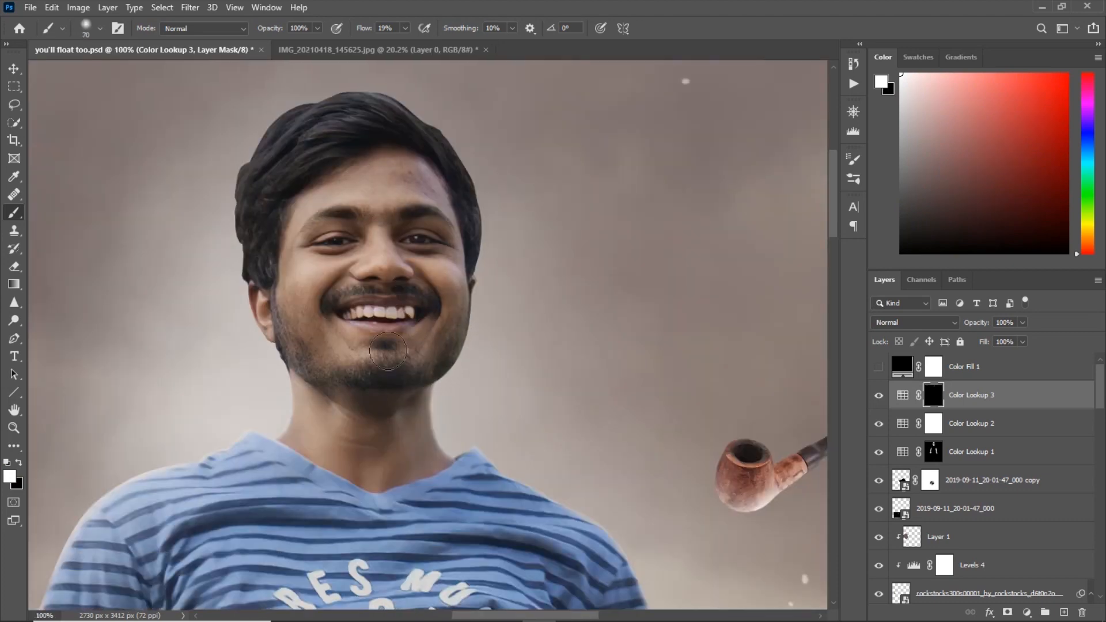
# Paint white on the Color Lookup 3 mask over both arms and hands with a brush of about 125 px.
pyautogui.hotkey('ctrl', '0')
pyautogui.hotkey('ctrl', '+')
pyautogui.hotkey('ctrl', '+')
pyautogui.press(']')
pyautogui.press(']')
pyautogui.hotkey('ctrl', '0')
# Add a fourth Color Lookup adjustment layer using the !Amina_red.cube 3D LUT.
pyautogui.click(1026, 612)
pyautogui.click(1027, 537)
pyautogui.click(757, 173)
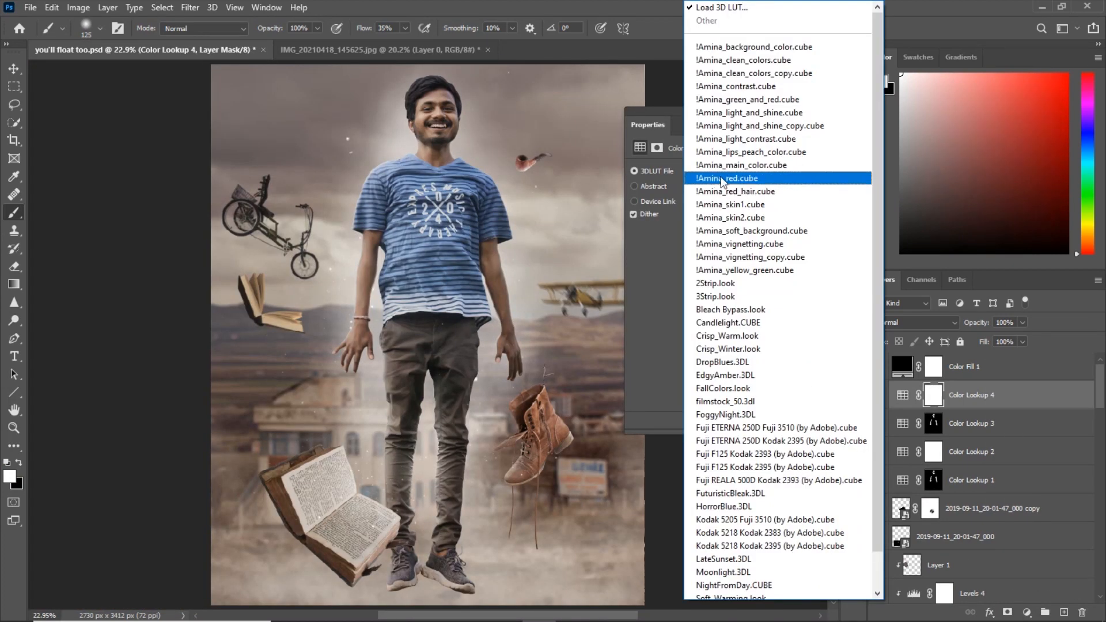
pyautogui.click(712, 187)
pyautogui.click(816, 111)
# Paint black on the Color Lookup 4 mask over parts of the man and surrounding objects, enlarging the brush to 300 px.
pyautogui.press('x')
pyautogui.hotkey('ctrl', '+')
pyautogui.hotkey('ctrl', '+')
pyautogui.moveTo(443, 258); pyautogui.dragTo(438, 291)
pyautogui.hotkey('ctrl', '0')
pyautogui.click(879, 395)
pyautogui.click(879, 396)
pyautogui.press(']')
pyautogui.press(']')
pyautogui.press(']')
pyautogui.press(']')
pyautogui.press(']')
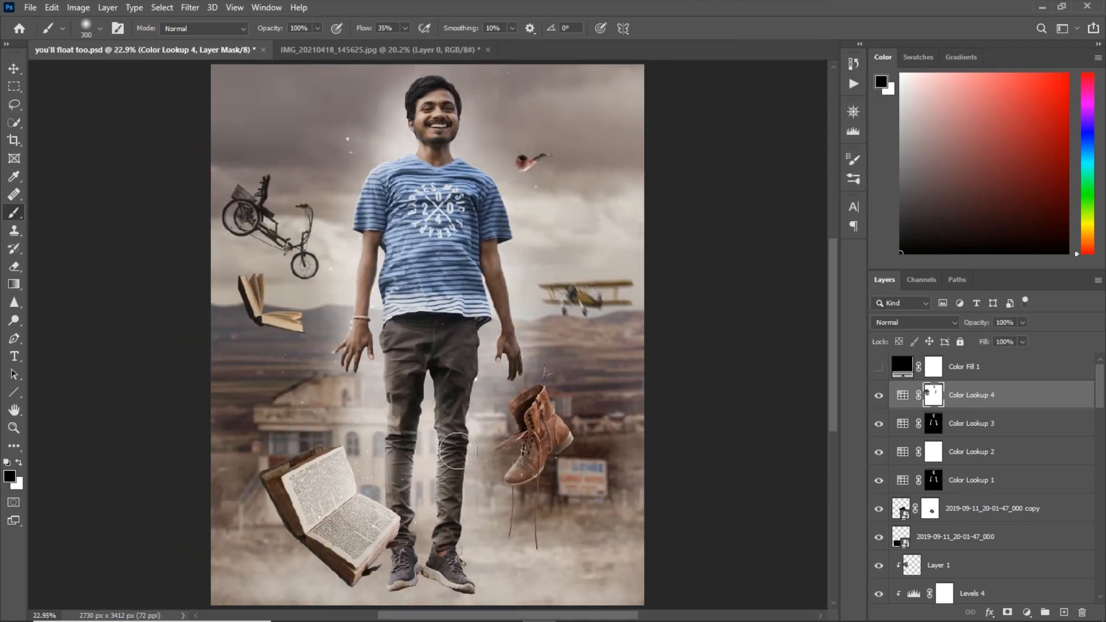
# Add a fifth Color Lookup adjustment layer using the !Amina_light_and_shine.cube 3D LUT and reduce its opacity.
pyautogui.click(1026, 613)
pyautogui.click(1027, 537)
pyautogui.click(743, 172)
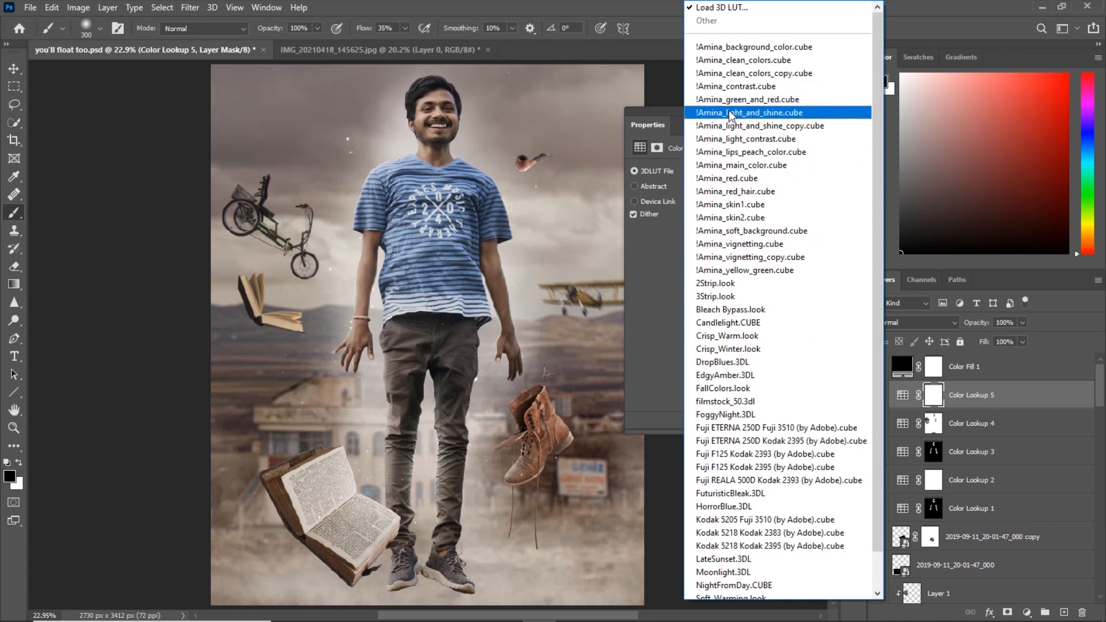
pyautogui.click(723, 109)
pyautogui.click(815, 111)
pyautogui.click(878, 396)
pyautogui.click(878, 396)
pyautogui.moveTo(978, 323); pyautogui.dragTo(921, 363)
# Add a sixth Color Lookup adjustment layer using the !Amina_vignetting.cube 3D LUT.
pyautogui.click(1026, 612)
pyautogui.click(1026, 537)
pyautogui.click(707, 175)
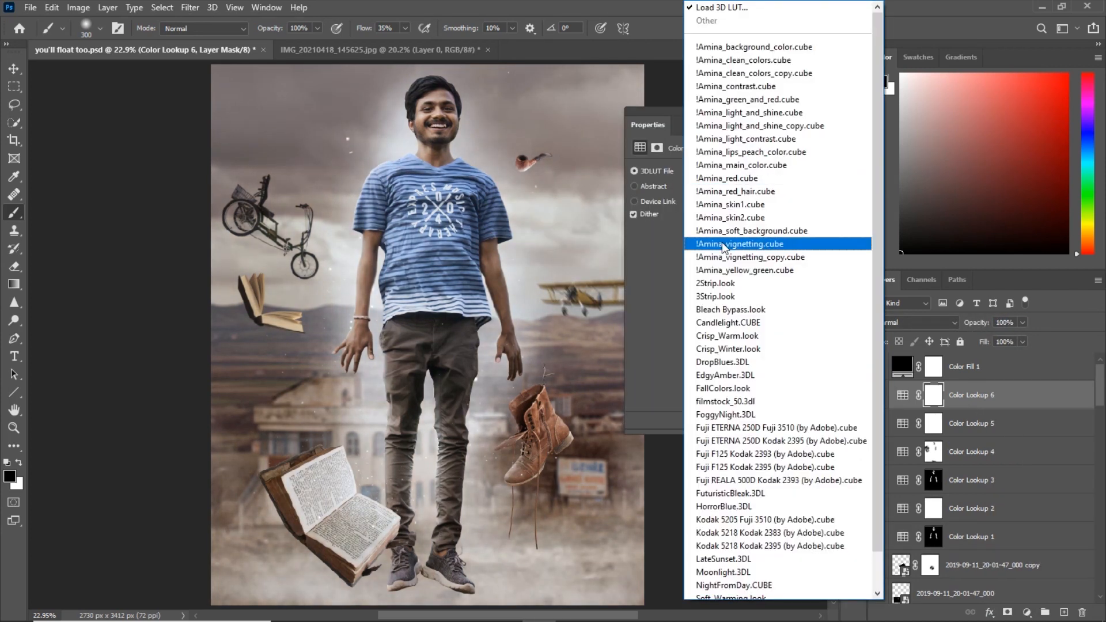
pyautogui.click(723, 253)
pyautogui.click(815, 112)
# Invert the Color Lookup 6 mask and paint white around the image edges with an 1100 px brush to form a vignette.
pyautogui.hotkey('ctrl', 'i')
pyautogui.hotkey('ctrl', '-')
pyautogui.press(']')
pyautogui.press(']')
pyautogui.press(']')
pyautogui.press(']')
pyautogui.press(']')
pyautogui.press(']')
pyautogui.press(']')
pyautogui.press(']')
pyautogui.press('x')
pyautogui.moveTo(576, 240)
pyautogui.mouseDown()
pyautogui.moveTo(567, 98)
pyautogui.moveTo(240, 437)
pyautogui.moveTo(629, 355)
pyautogui.mouseUp()
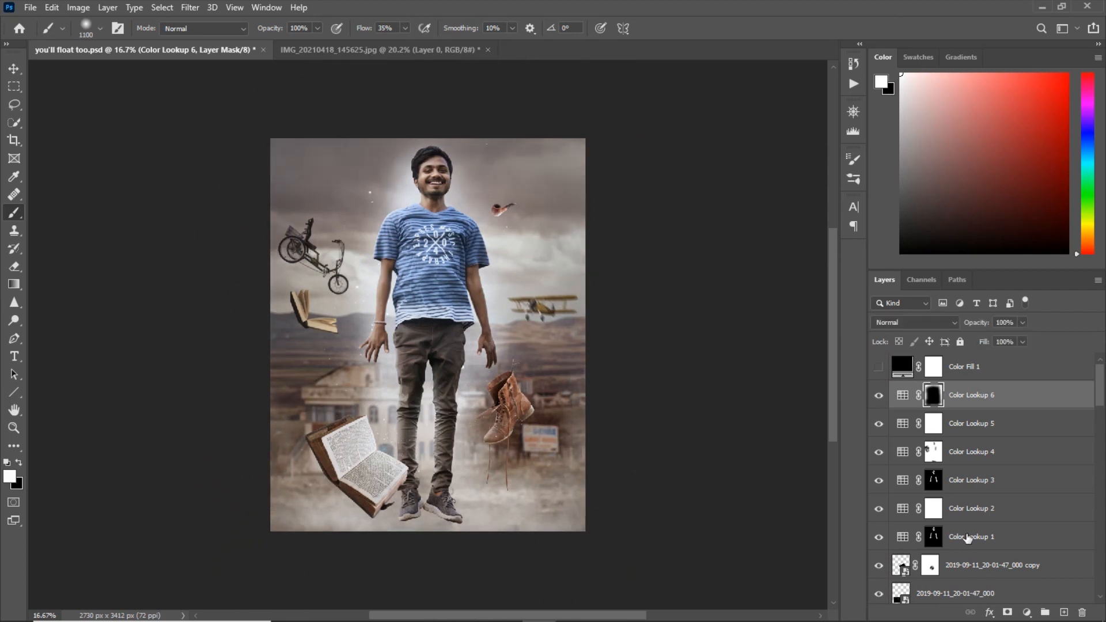
# Add a seventh Color Lookup adjustment layer and load a 3D LUT into it to strengthen the vignette.
pyautogui.click(1026, 612)
pyautogui.click(1026, 537)
pyautogui.click(707, 174)
pyautogui.click(726, 321)
pyautogui.click(815, 112)
# Invert the Color Lookup 7 mask and paint white along the image edges with a 1300 to 1600 px brush.
pyautogui.hotkey('ctrl', 'i')
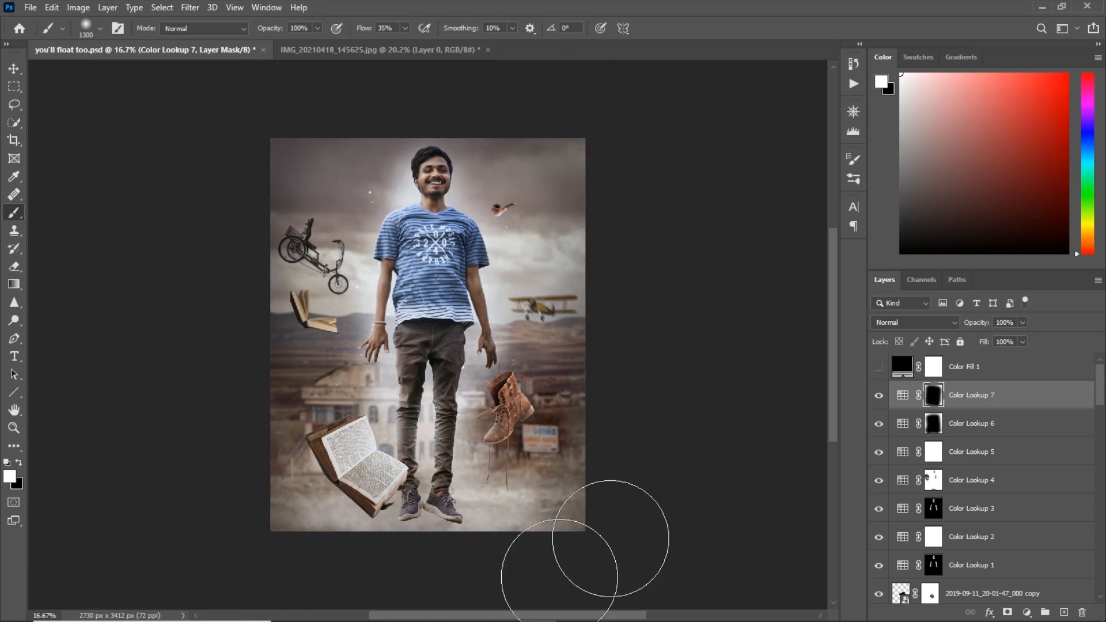
pyautogui.press(']')
pyautogui.press(']')
pyautogui.press(']')
# Add an eighth Color Lookup adjustment layer with a 3D LUT and toggle its visibility to check the effect.
pyautogui.click(1027, 612)
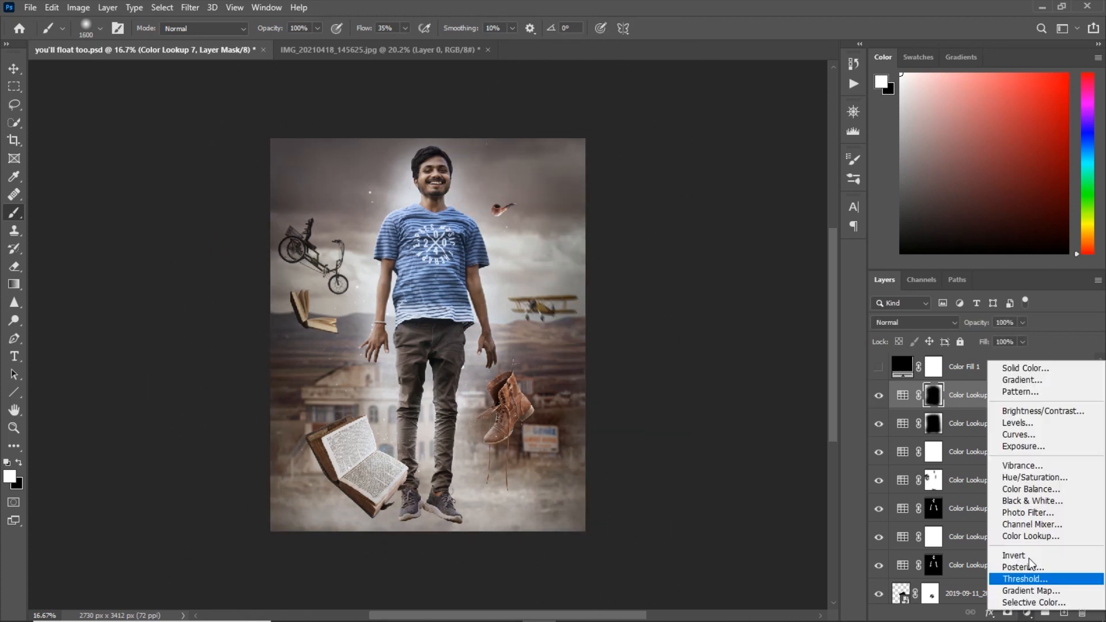
pyautogui.click(1026, 537)
pyautogui.click(714, 171)
pyautogui.click(727, 178)
pyautogui.hotkey('ctrl', '+')
pyautogui.click(879, 396)
pyautogui.click(879, 396)
pyautogui.click(879, 396)
pyautogui.click(815, 111)
# Paint black on the Color Lookup 8 mask over the man's face and arms with a smaller brush and lower the layer's opacity.
pyautogui.press('x')
pyautogui.press('[')
pyautogui.press('[')
pyautogui.press('[')
pyautogui.press('[')
pyautogui.press('[')
pyautogui.press('[')
pyautogui.press('[')
pyautogui.press('[')
pyautogui.press('[')
pyautogui.press('[')
pyautogui.press('[')
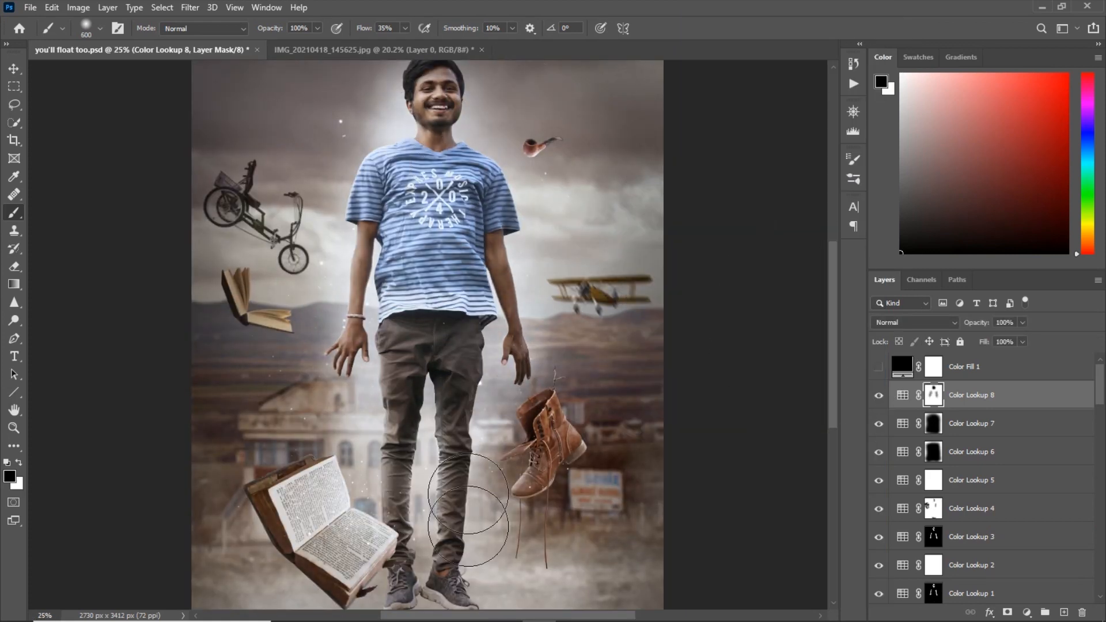
pyautogui.hotkey('ctrl', '0')
pyautogui.moveTo(977, 323); pyautogui.dragTo(946, 330)
# Add a ninth Color Lookup adjustment layer using the !Amina_yellow_green.cube 3D LUT.
pyautogui.click(1026, 612)
pyautogui.click(1026, 537)
pyautogui.click(712, 173)
pyautogui.click(706, 274)
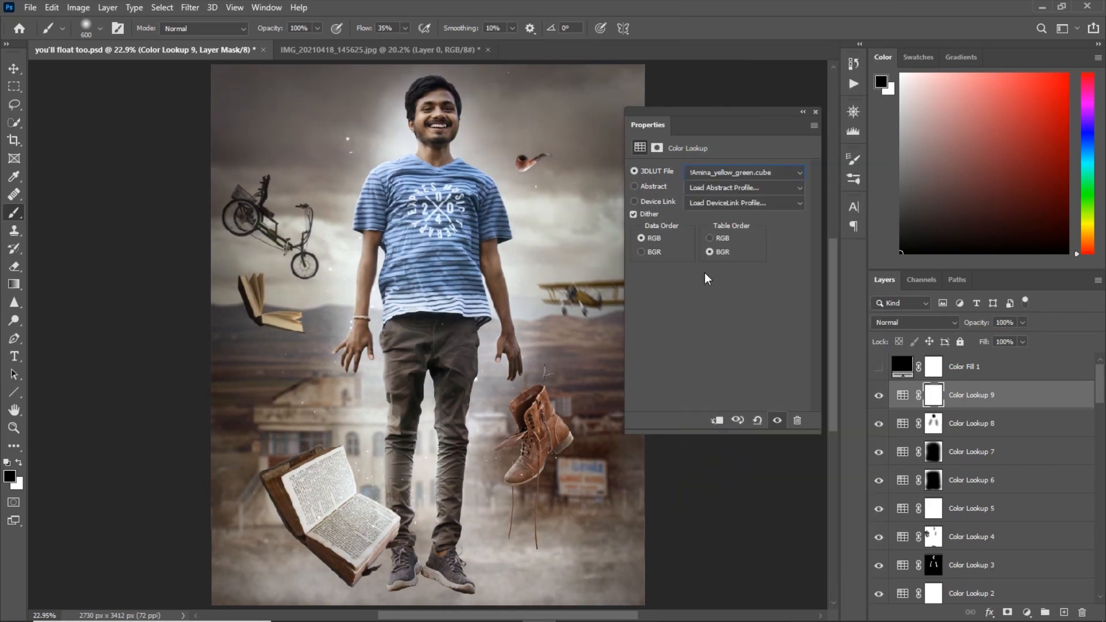
pyautogui.click(815, 112)
pyautogui.hotkey('ctrl', 'o')
pyautogui.click(652, 37)
# Add a tenth Color Lookup adjustment layer, try !Amina_clean_colors.cube, and switch to the LUT five entries further on.
pyautogui.click(1026, 612)
pyautogui.click(1026, 536)
pyautogui.click(686, 172)
pyautogui.click(715, 68)
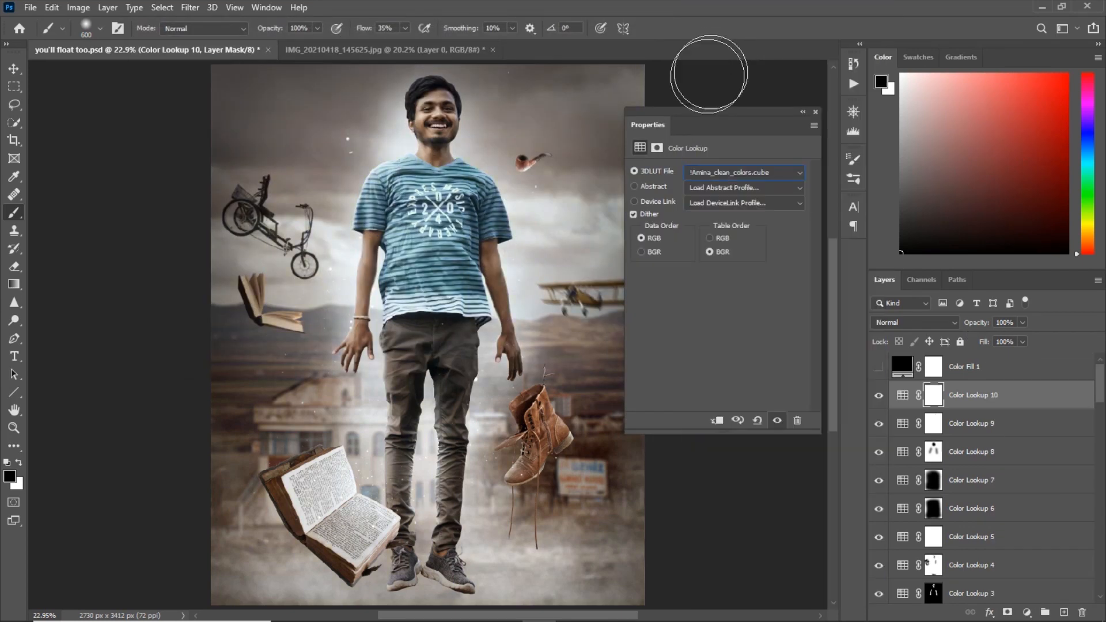
pyautogui.press('Down')
pyautogui.press('Down')
pyautogui.press('Down')
pyautogui.press('Down')
pyautogui.press('Down')
# Toggle the Color Lookup 10 layer's visibility to compare its effect and save the document.
pyautogui.click(815, 112)
pyautogui.click(880, 398)
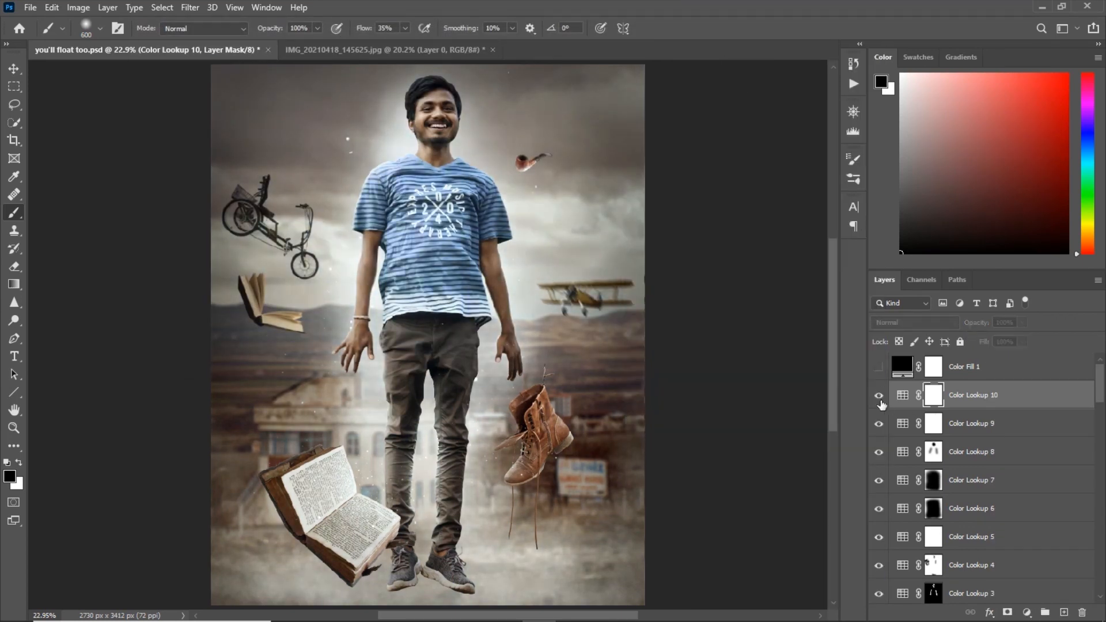
pyautogui.click(879, 396)
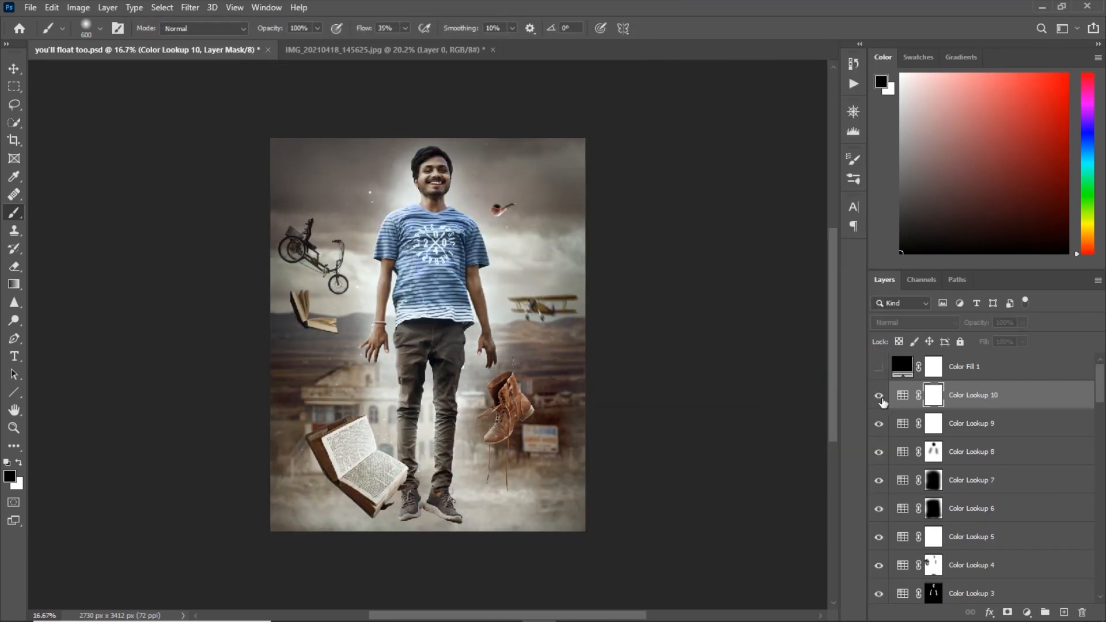
pyautogui.click(30, 7)
pyautogui.click(40, 177)
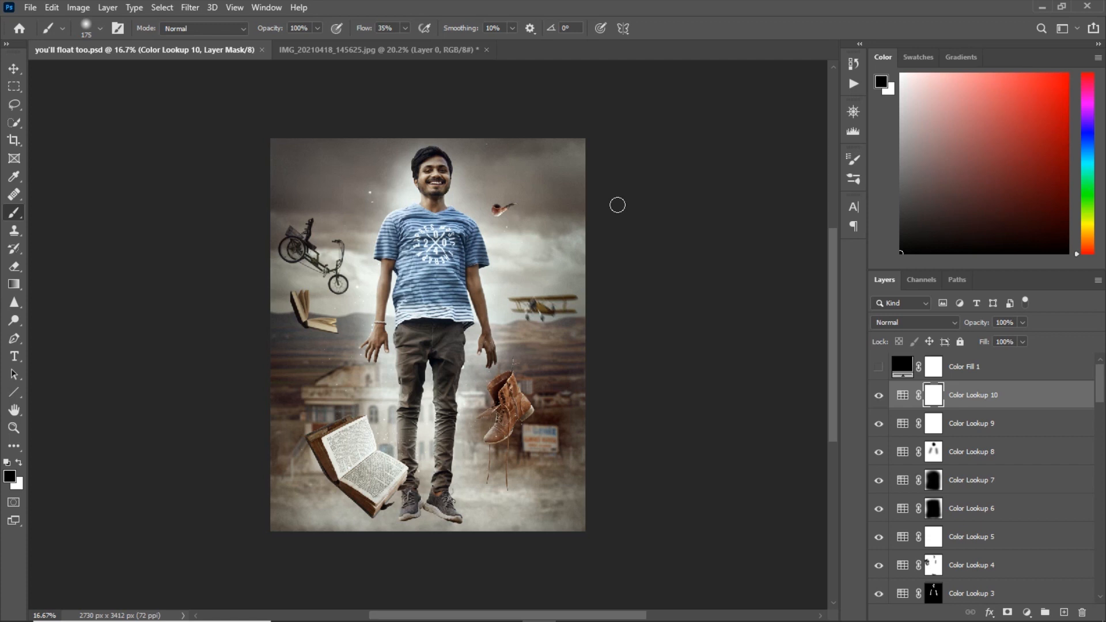
# Group all Color Lookup layers from Color Lookup 10 down to Color Lookup 1.
pyautogui.scroll(-3, 906, 415)
pyautogui.keyDown('shift'); pyautogui.click(908, 565); pyautogui.keyUp('shift')
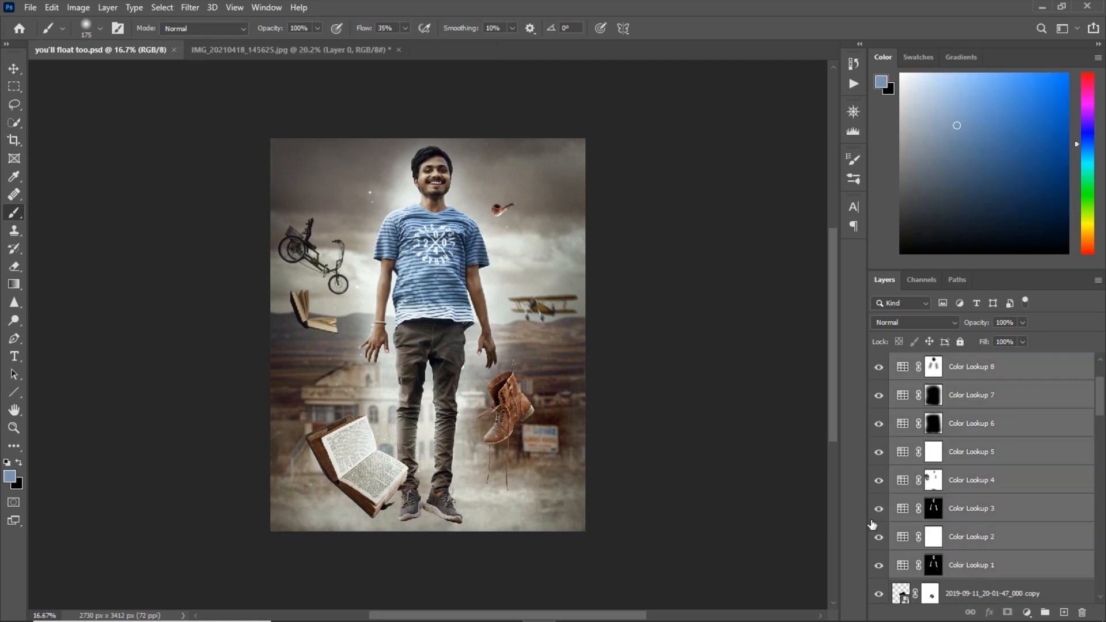
pyautogui.hotkey('ctrl', 'g')
# Toggle the visibility of the Color Lookup group repeatedly to compare the image with and without the grading.
pyautogui.click(878, 363)
pyautogui.click(878, 363)
pyautogui.click(878, 363)
pyautogui.click(878, 362)
pyautogui.hotkey('ctrl', '+')
pyautogui.press('[')
pyautogui.press('[')
pyautogui.hotkey('ctrl', '-')
pyautogui.click(878, 364)
pyautogui.click(877, 364)
pyautogui.click(878, 364)
pyautogui.click(877, 364)
pyautogui.hotkey('ctrl', '+')
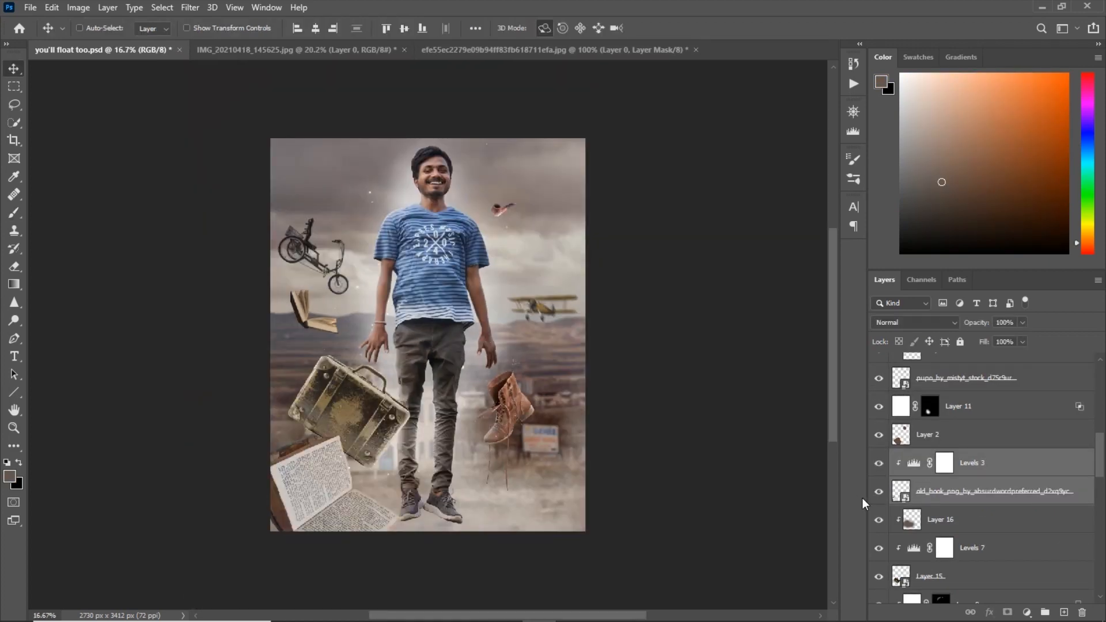
# Transform the large old book with its Levels 3 layer, enlarging it in the image's lower-left corner.
pyautogui.hotkey('ctrl', 't')
pyautogui.moveTo(298, 519); pyautogui.dragTo(240, 573)
pyautogui.press('Return')
# Apply a Motion Blur filter to the large old book's smart object layer in front of the suitcase.
pyautogui.scroll(-1, 877, 548)
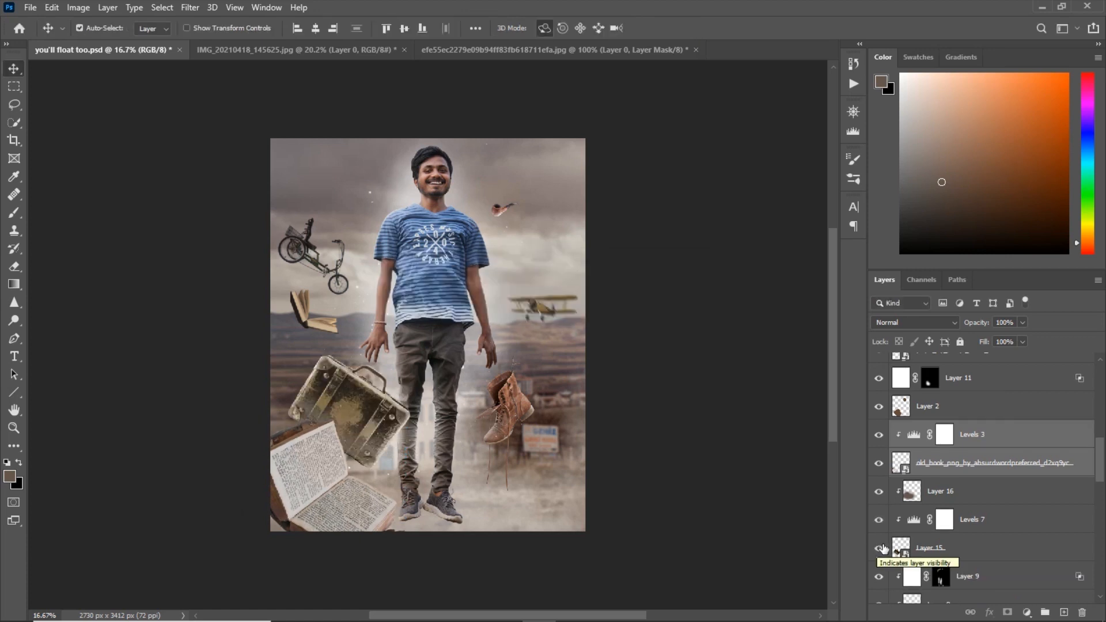
pyautogui.click(956, 492)
pyautogui.click(950, 407)
pyautogui.click(933, 548)
pyautogui.click(933, 547)
pyautogui.scroll(-1, 1002, 461)
pyautogui.click(1012, 433)
pyautogui.click(190, 8)
pyautogui.moveTo(259, 163)
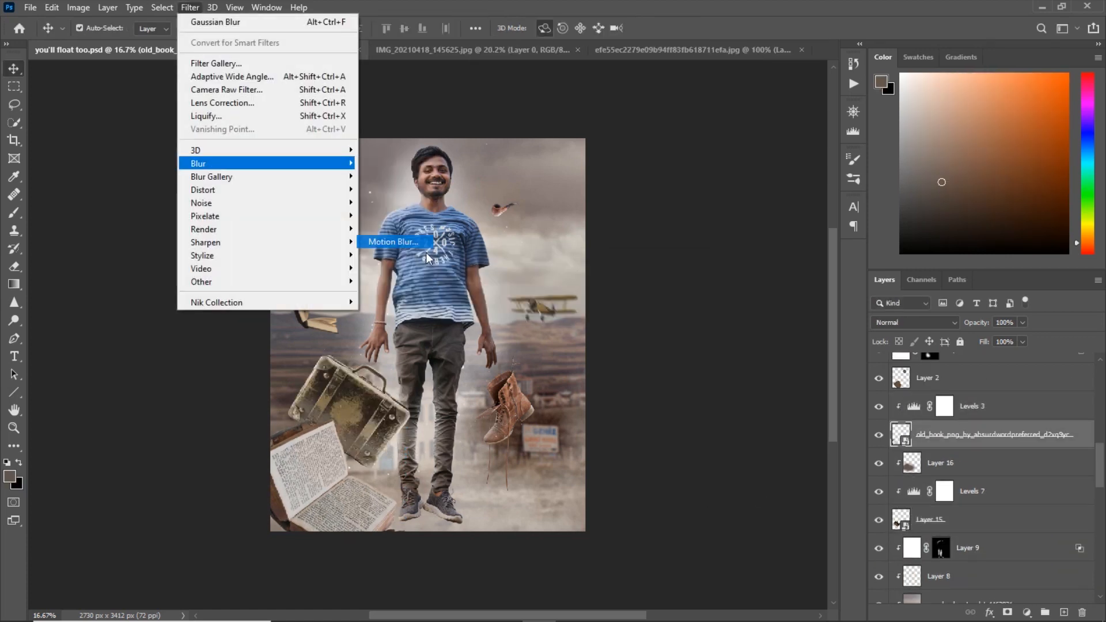
pyautogui.click(394, 242)
pyautogui.click(1000, 136)
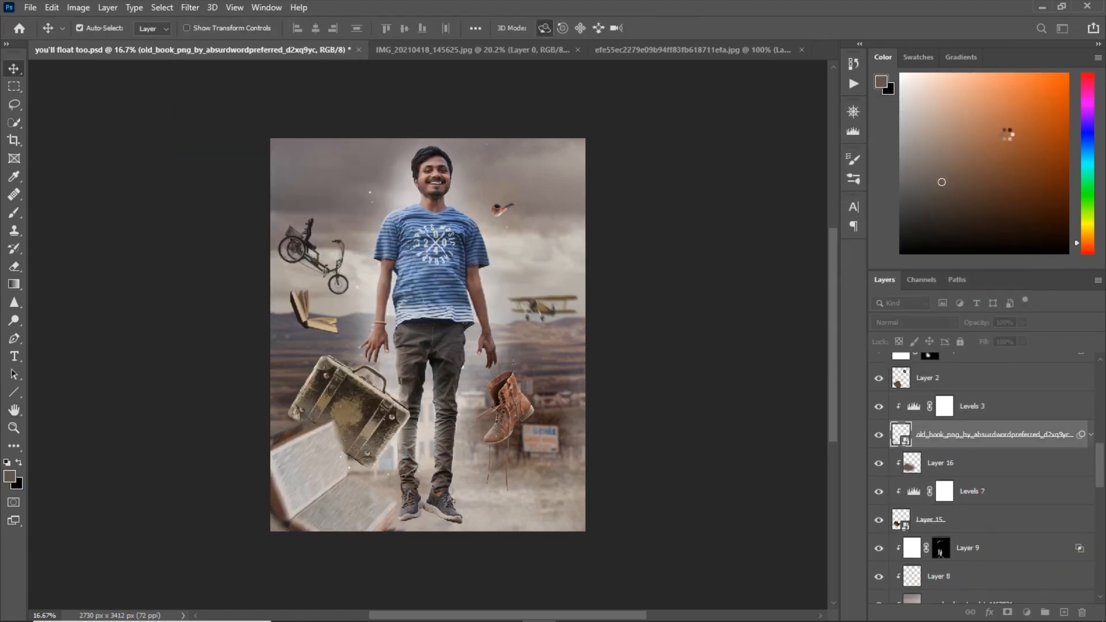
# Add a new layer above Layer 16, clip it to the suitcase, and fill it with white.
pyautogui.hotkey('ctrl', '+')
pyautogui.hotkey('ctrl', '+')
pyautogui.scroll(-1, 962, 429)
pyautogui.click(976, 523)
pyautogui.hotkey('ctrl', 'alt', 'shift', 'n')
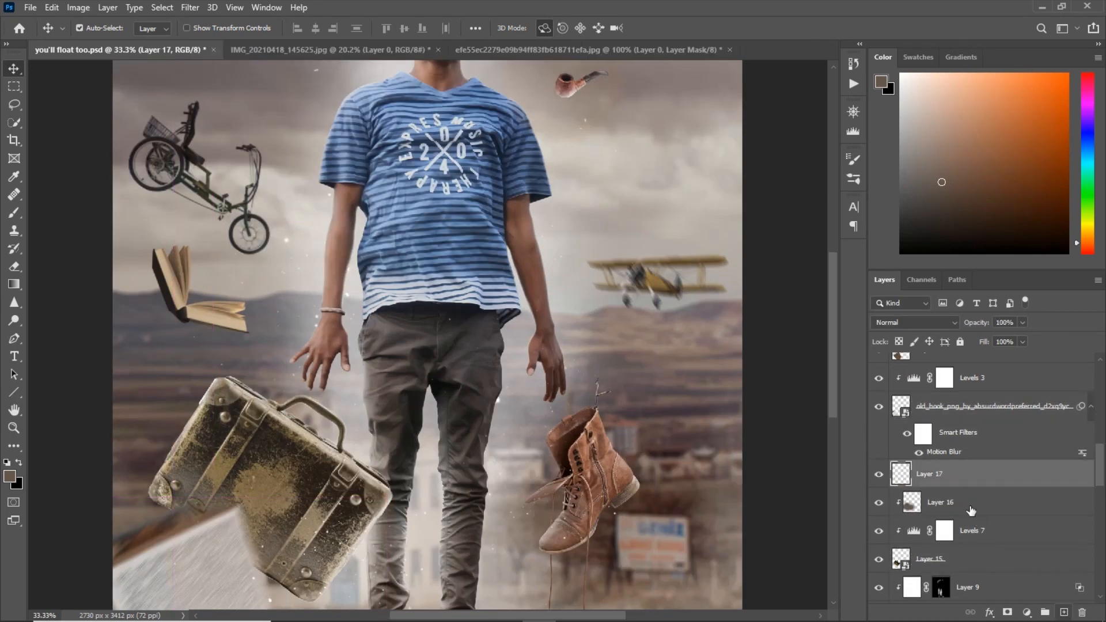
pyautogui.press('d')
pyautogui.press('x')
pyautogui.hotkey('alt', 'BackSpace')
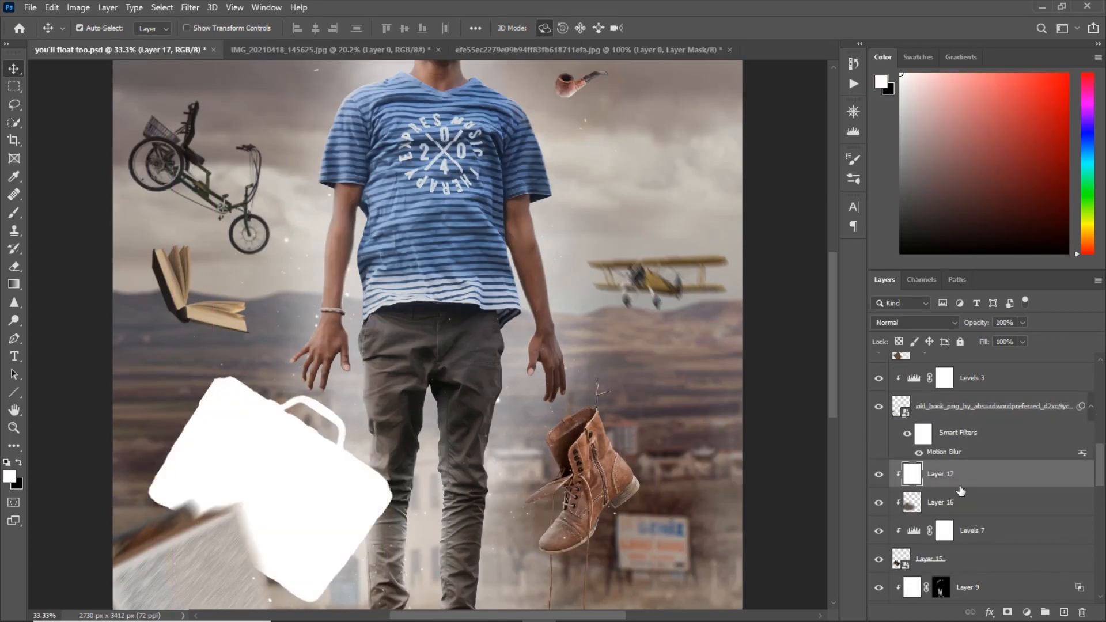
# Set the white suitcase layer's Blend If so the Underlying Layer's dark slider is split at 21 / 162.
pyautogui.doubleClick(1058, 477)
pyautogui.moveTo(753, 338); pyautogui.dragTo(780, 338)
pyautogui.moveTo(781, 338); pyautogui.dragTo(811, 338)
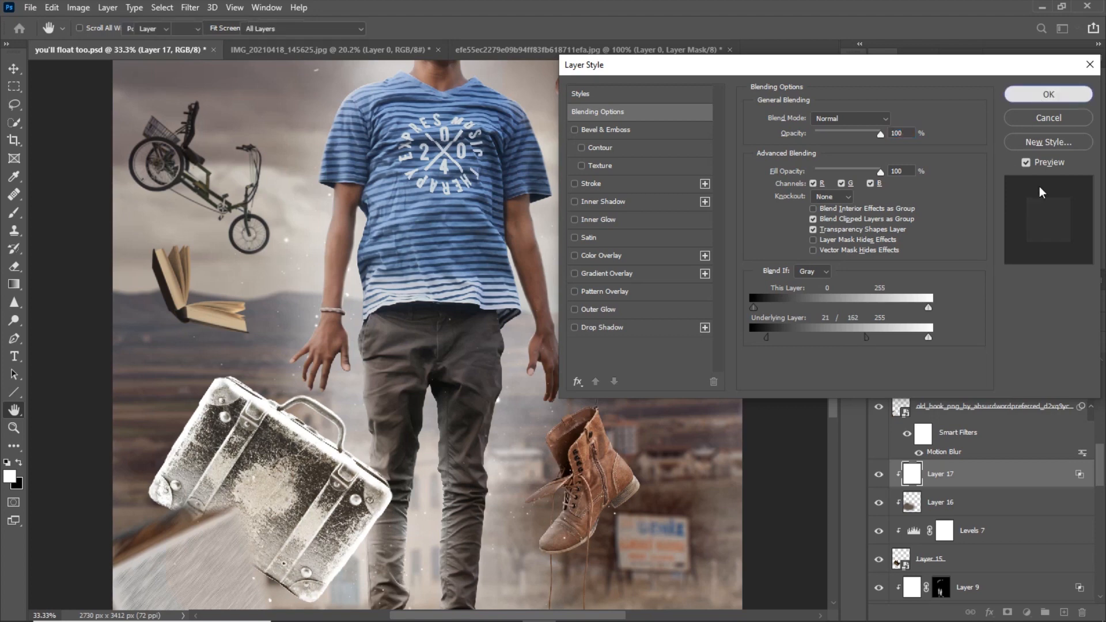
pyautogui.click(1049, 94)
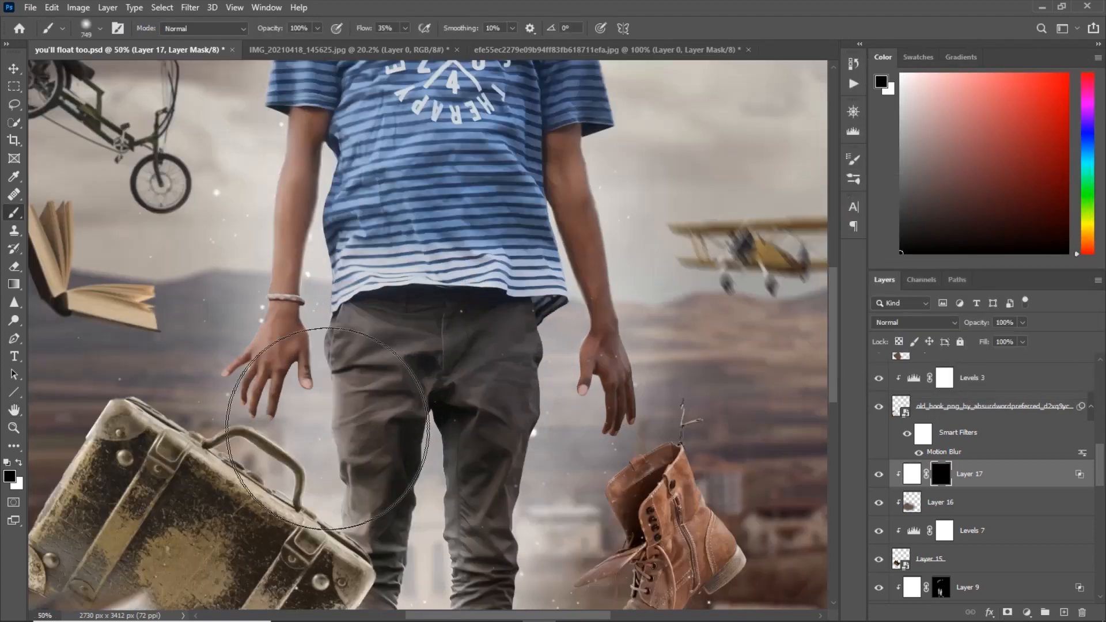
# Paint white on Layer 17's black mask to reveal highlights along the suitcase's upper edge and handle.
pyautogui.hotkey('ctrl', '+')
pyautogui.press('[')
pyautogui.press('x')
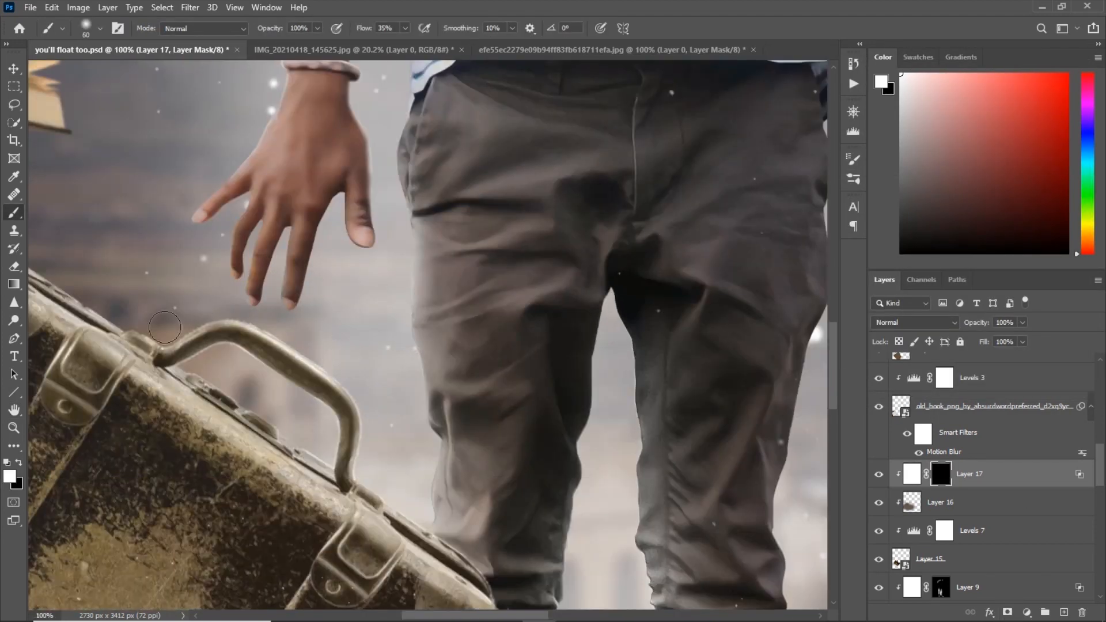
pyautogui.hotkey('ctrl', '-')
pyautogui.press(']')
pyautogui.press(']')
pyautogui.press(']')
pyautogui.press(']')
pyautogui.press(']')
pyautogui.press(']')
pyautogui.press(']')
pyautogui.press(']')
pyautogui.moveTo(430, 453)
pyautogui.mouseDown()
pyautogui.moveTo(491, 486)
pyautogui.moveTo(102, 255)
pyautogui.mouseUp()
# Set Layer 17's opacity to 80% and save the document.
pyautogui.write('80')
pyautogui.press('Return')
pyautogui.hotkey('ctrl', '-')
pyautogui.hotkey('ctrl', '-')
pyautogui.hotkey('ctrl', '-')
pyautogui.hotkey('ctrl', '-')
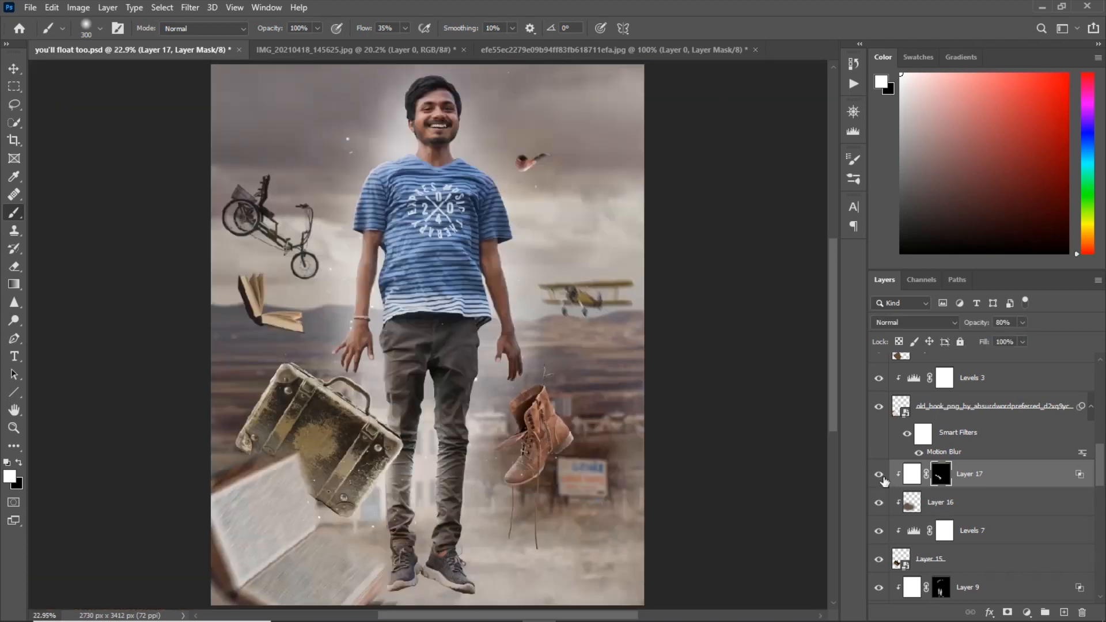
pyautogui.hotkey('ctrl', 's')
# Set Group 2's opacity to 60%, compare the image with the group hidden and shown, and save the document.
pyautogui.scroll(10, 972, 469)
pyautogui.click(930, 389)
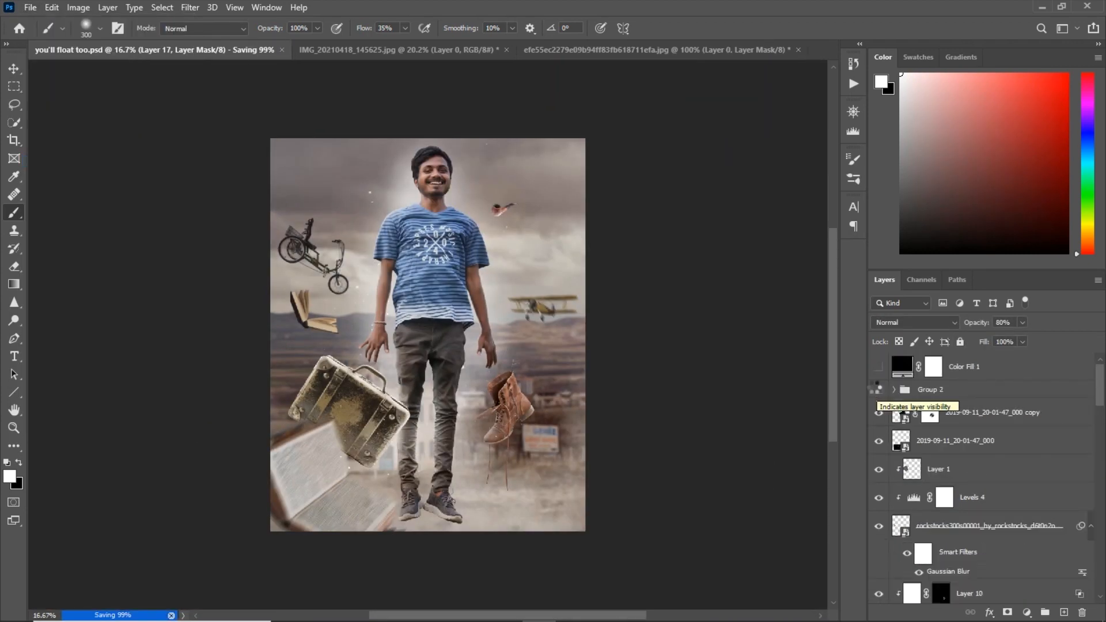
pyautogui.moveTo(978, 323); pyautogui.dragTo(956, 328)
pyautogui.click(875, 394)
pyautogui.click(875, 394)
pyautogui.hotkey('ctrl', 's')
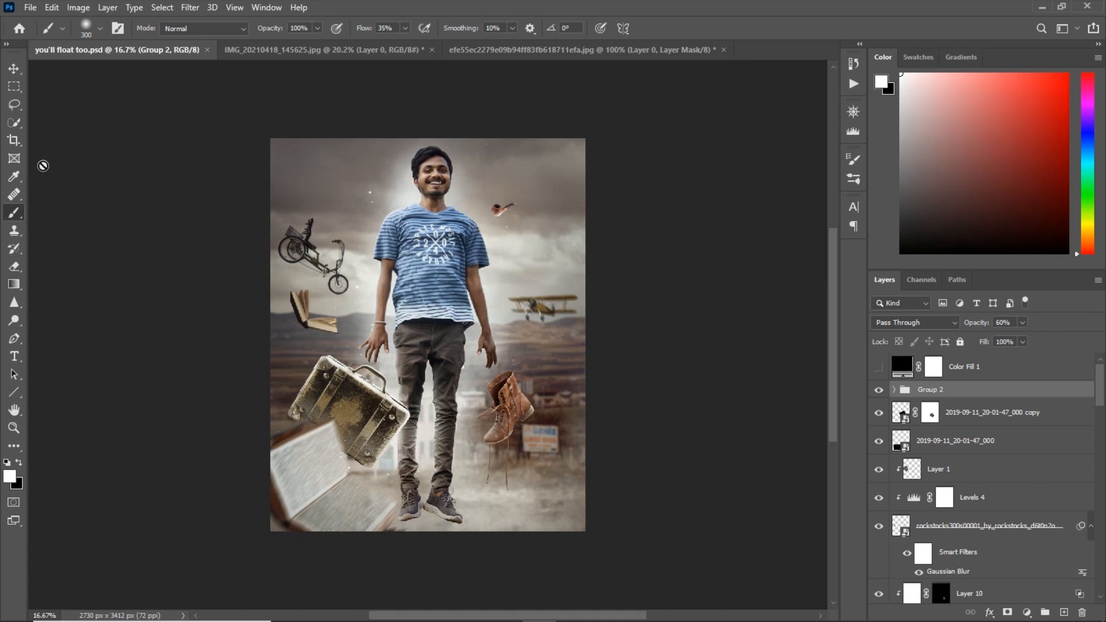
# Paint soft white haze behind the man on Layer 7, using a 1080 px brush at 3% flow.
pyautogui.moveTo(1100, 380); pyautogui.dragTo(1103, 509)
pyautogui.click(971, 463)
pyautogui.hotkey('shift', '0')
pyautogui.hotkey('shift', '3')
pyautogui.rightClick(336, 329)
pyautogui.keyDown('alt'); pyautogui.rightClick(292, 349); pyautogui.keyUp('alt')
pyautogui.moveTo(331, 311)
pyautogui.mouseDown()
pyautogui.moveTo(556, 329)
pyautogui.moveTo(560, 439)
pyautogui.mouseUp()
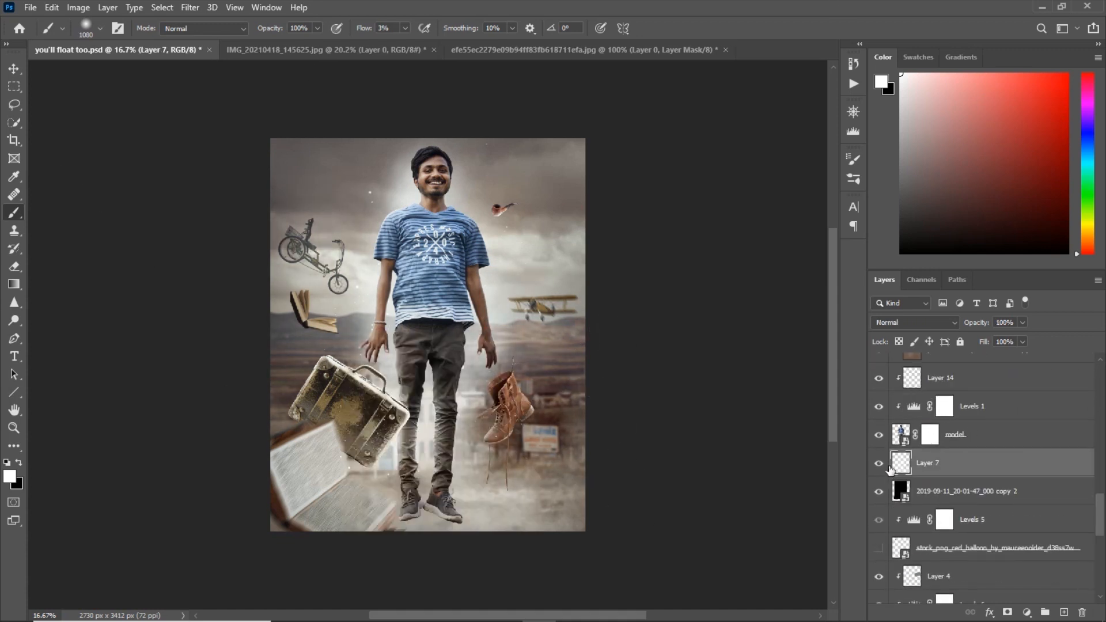
pyautogui.hotkey('ctrl', '0')
pyautogui.press('e')
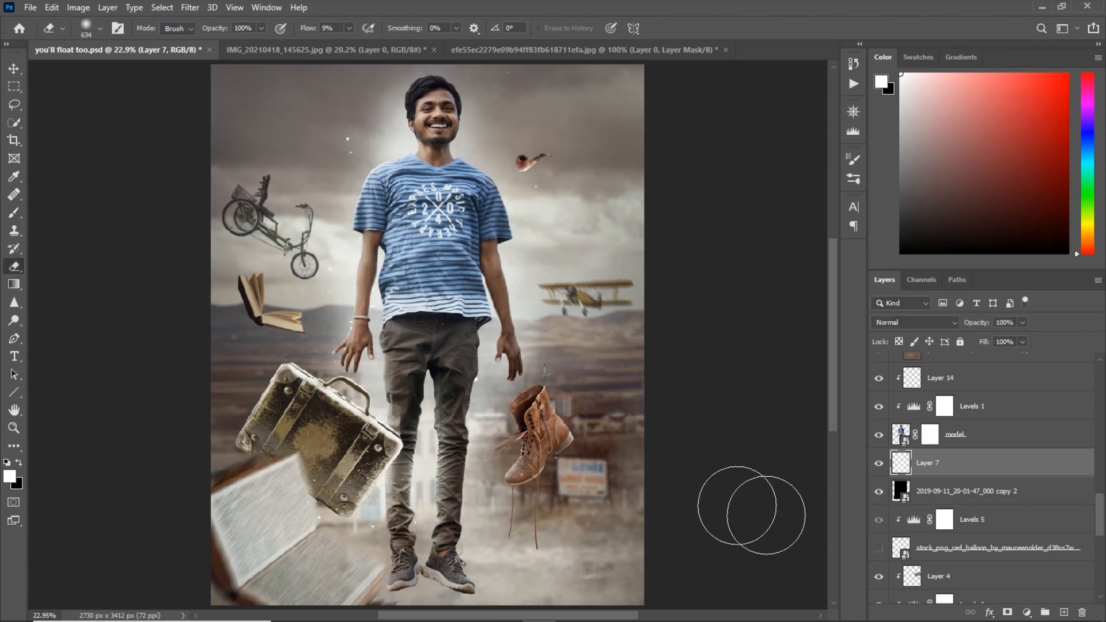
pyautogui.hotkey('ctrl', '-')
pyautogui.scroll(6, 979, 461)
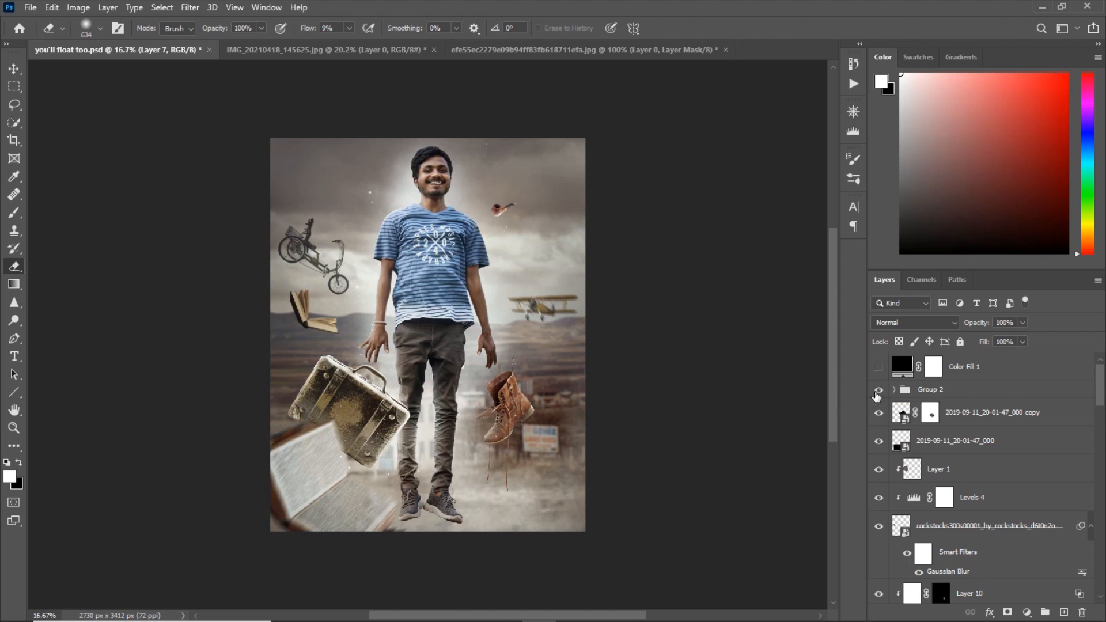
# Select the suitcase's base layer, Layer 15, and enlarge the view of the image.
pyautogui.hotkey('ctrl', '+')
pyautogui.scroll(-5, 915, 464)
pyautogui.scroll(-4, 916, 463)
pyautogui.click(930, 520)
pyautogui.hotkey('ctrl', 't')
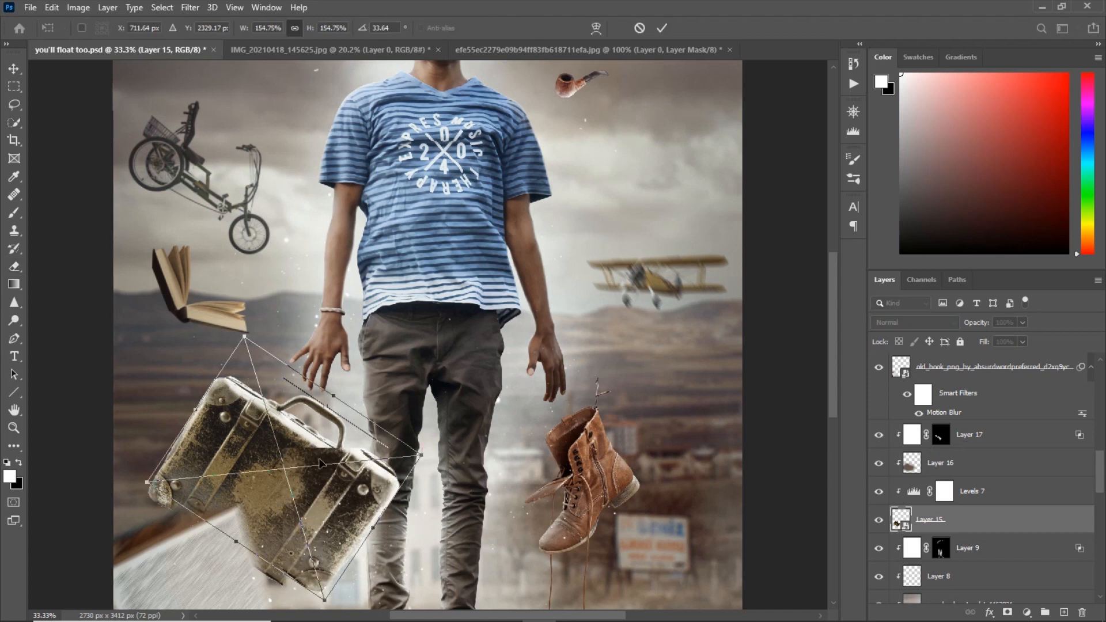
pyautogui.moveTo(321, 463); pyautogui.dragTo(326, 416)
pyautogui.click(639, 28)
# Move Layer 15 together with its clipped layers up to Layer 17, placing the suitcase's handle under the man's hand.
pyautogui.keyDown('shift'); pyautogui.click(977, 440); pyautogui.keyUp('shift')
pyautogui.hotkey('ctrl', 't')
pyautogui.moveTo(335, 474); pyautogui.dragTo(345, 444)
pyautogui.press('Left')
pyautogui.press('Left')
pyautogui.press('Left')
pyautogui.press('Left')
pyautogui.press('Left')
pyautogui.press('Left')
pyautogui.press('Left')
pyautogui.press('Left')
pyautogui.press('Down')
pyautogui.press('Down')
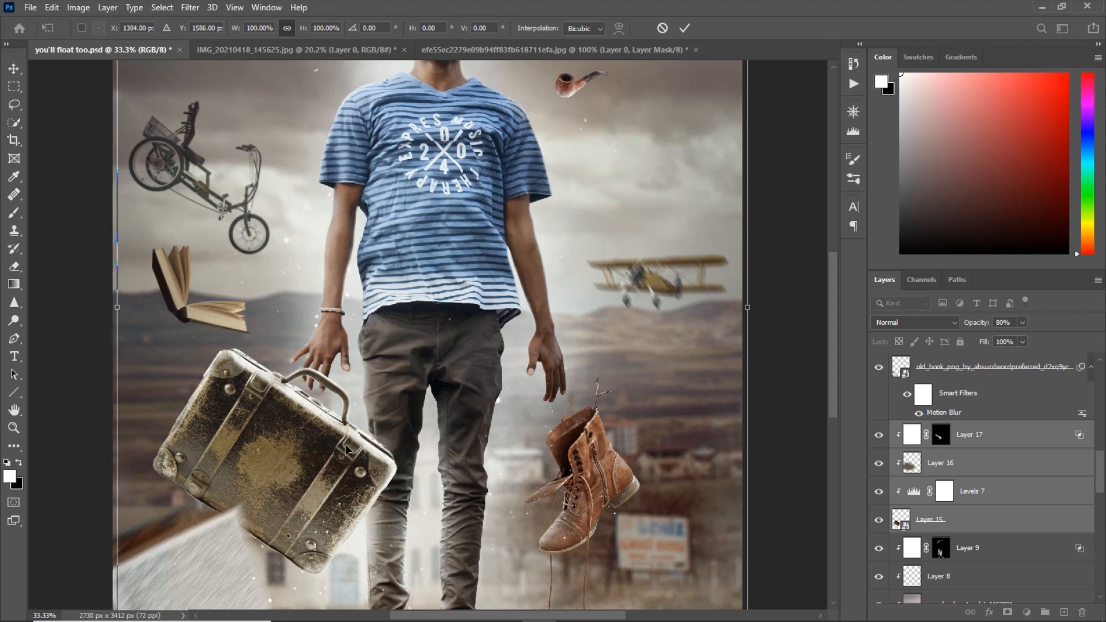
pyautogui.click(684, 28)
# Add a mask to Layer 15 and fill the man's silhouette with black to hide the suitcase behind him.
pyautogui.click(994, 520)
pyautogui.click(1008, 612)
pyautogui.hotkey('ctrl', '+')
pyautogui.moveTo(378, 399); pyautogui.dragTo(544, 344)
pyautogui.press('[')
pyautogui.press('[')
pyautogui.press('[')
pyautogui.press('[')
pyautogui.scroll(-5, 1023, 576)
pyautogui.keyDown('ctrl'); pyautogui.click(900, 553); pyautogui.keyUp('ctrl')
pyautogui.hotkey('ctrl', 'BackSpace')
pyautogui.hotkey('ctrl', 'd')
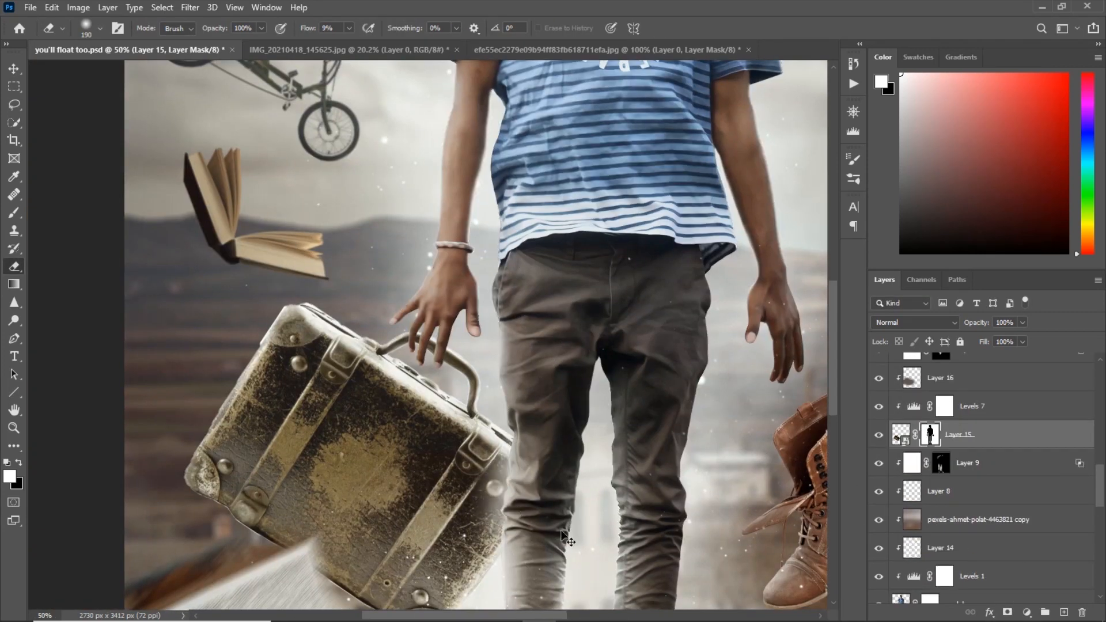
# Paint white on Layer 15's mask to restore the suitcase in front of the man's leg, and purge the cached history.
pyautogui.press('b')
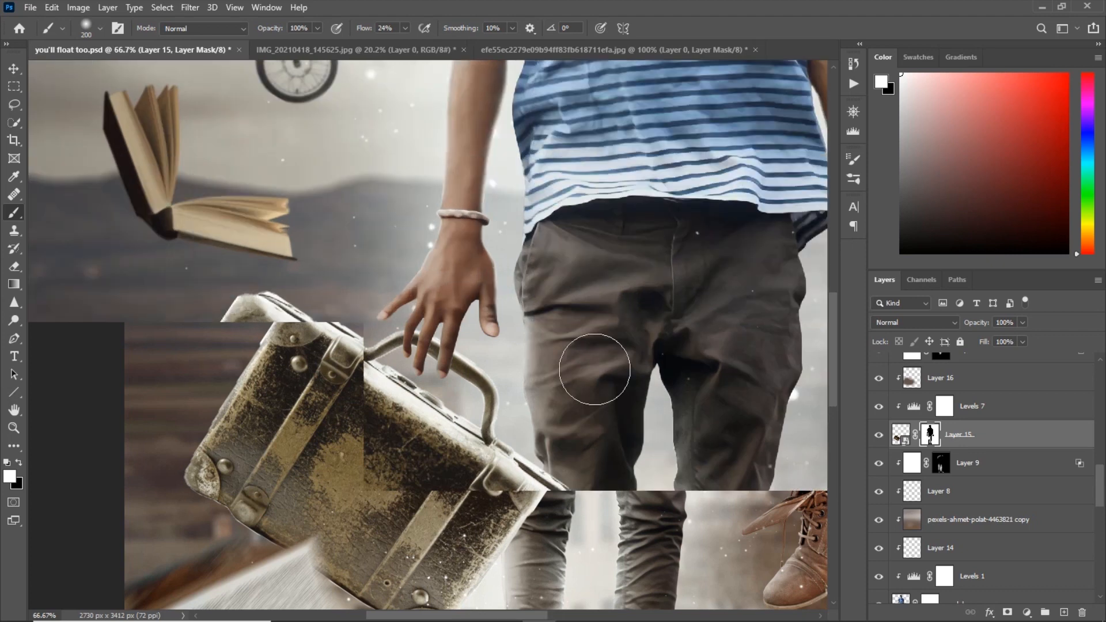
pyautogui.click(52, 8)
pyautogui.moveTo(132, 417)
pyautogui.click(230, 436)
pyautogui.click(687, 323)
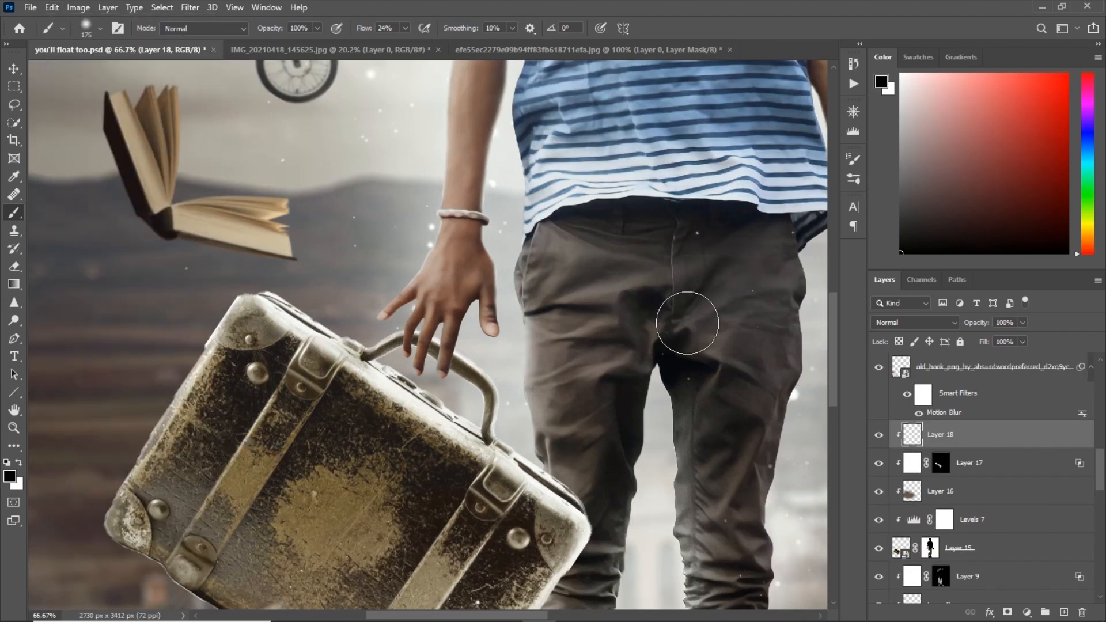
# Paint a soft black shadow under the fingers on the suitcase handle on clipped Layer 18, using a 30 px brush at 9% flow.
pyautogui.hotkey('ctrl', '+')
pyautogui.hotkey('ctrl', '+')
pyautogui.press('[')
pyautogui.press('[')
pyautogui.press('[')
pyautogui.press('[')
pyautogui.press('[')
pyautogui.press('[')
pyautogui.press('[')
pyautogui.moveTo(364, 29); pyautogui.dragTo(352, 33)
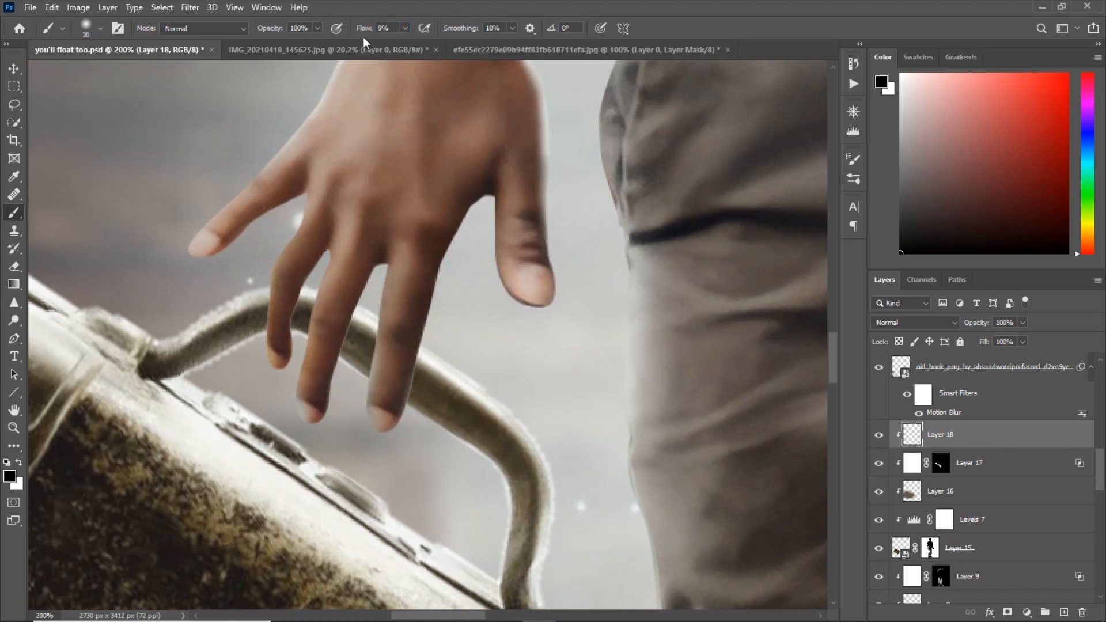
pyautogui.hotkey('ctrl', '0')
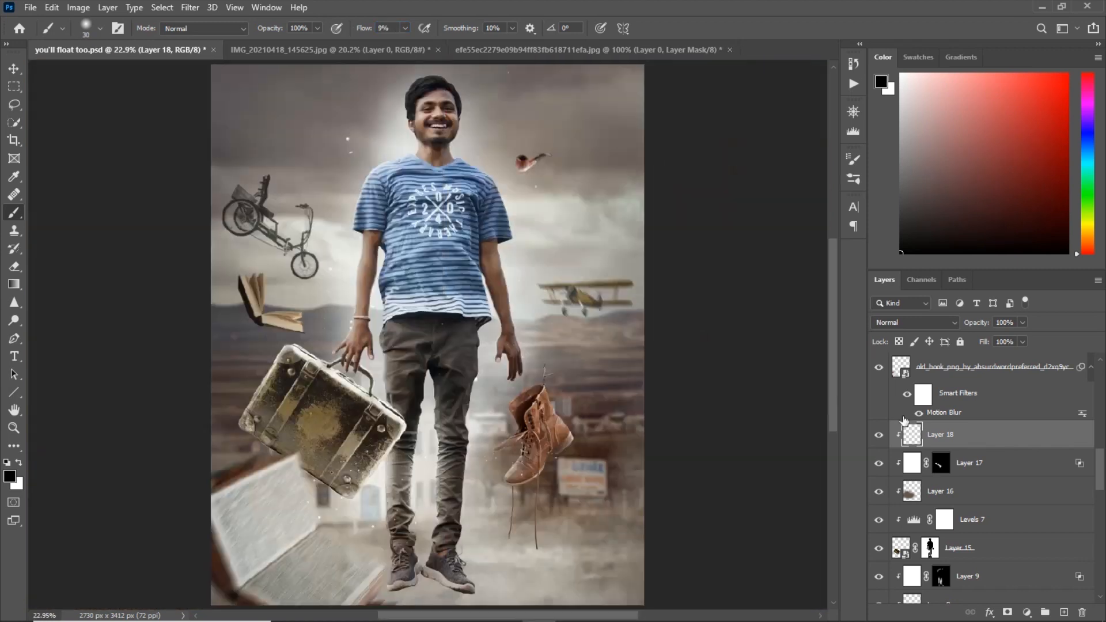
# Touch up Layer 9's mask with black around the man's leg beside the suitcase, and save the document.
pyautogui.scroll(-10, 949, 433)
pyautogui.click(940, 520)
pyautogui.click(941, 435)
pyautogui.click(878, 436)
pyautogui.click(878, 436)
pyautogui.hotkey('ctrl', '+')
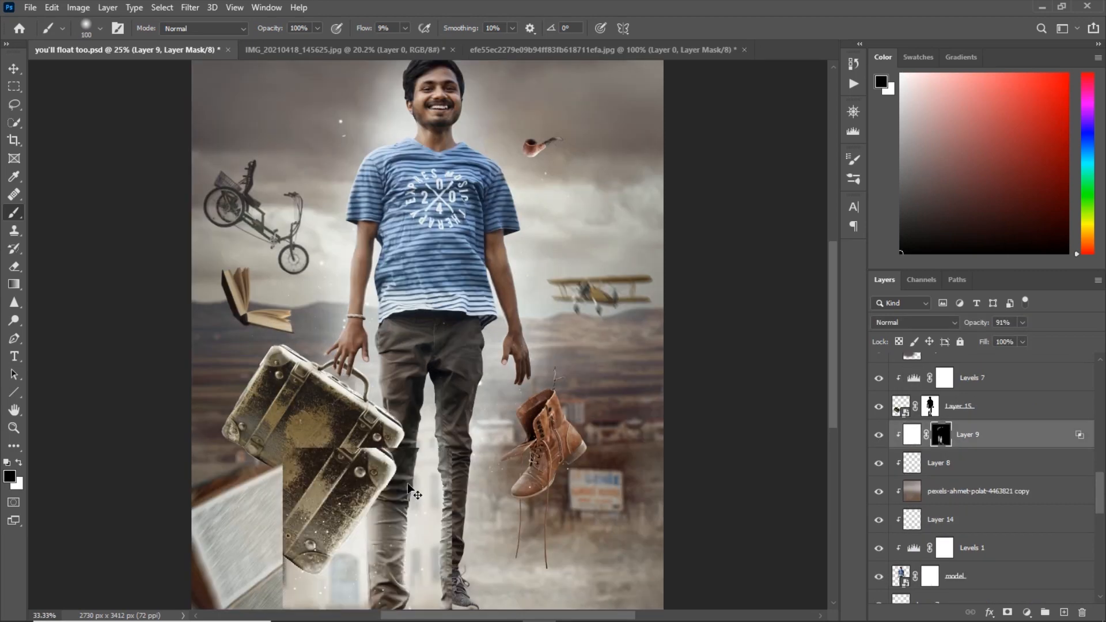
pyautogui.scroll(2, 410, 494)
pyautogui.hotkey('ctrl', '0')
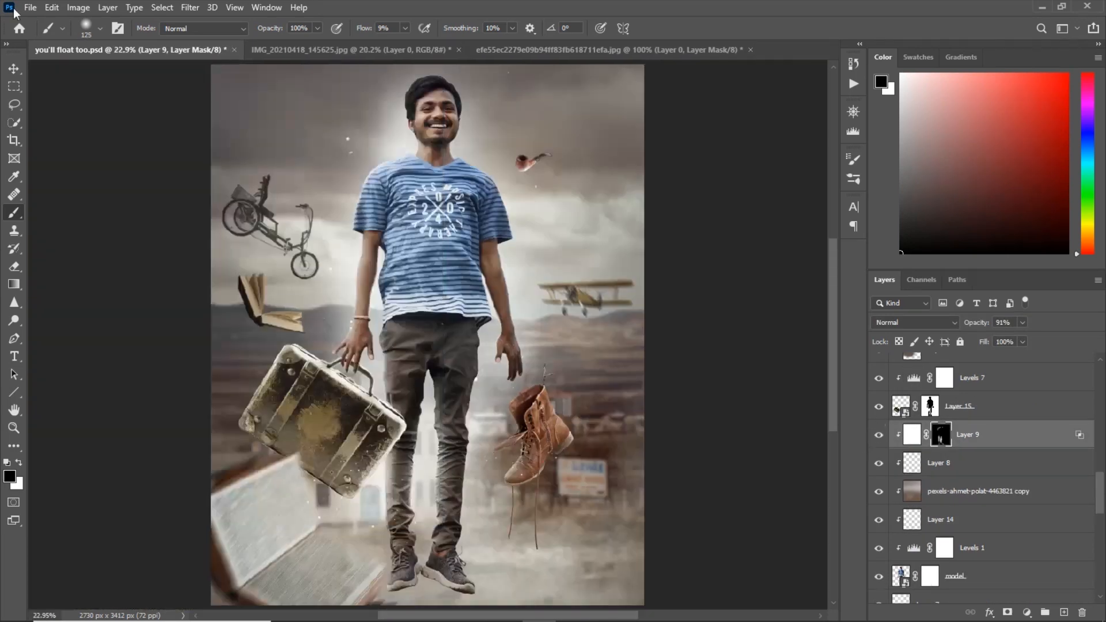
pyautogui.hotkey('ctrl', 's')
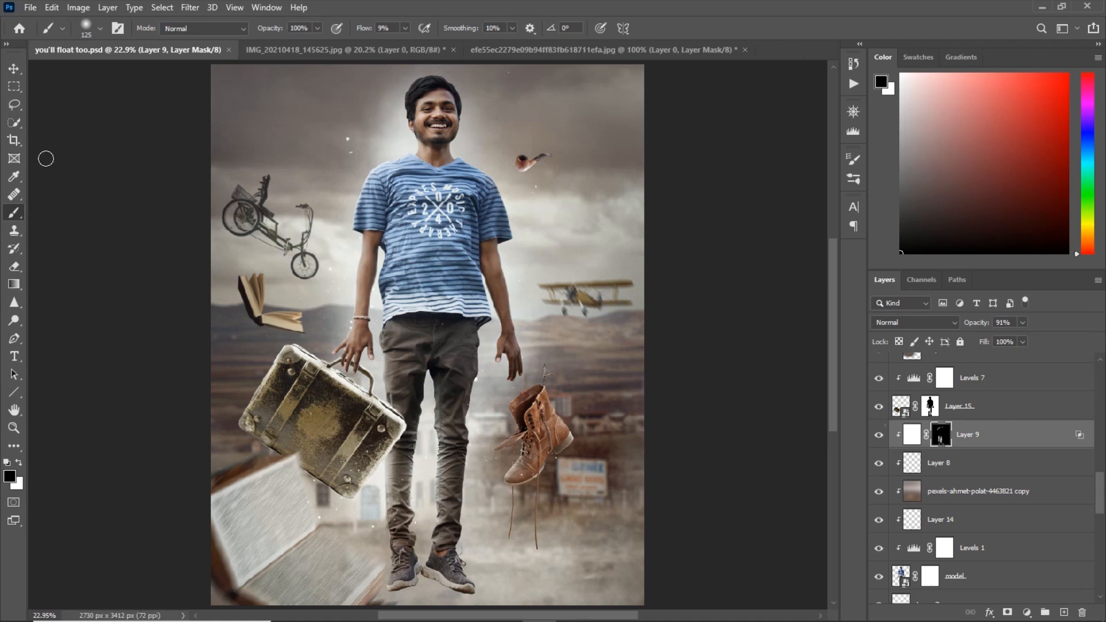
# Stamp all visible layers into a new merged layer directly above Group 2.
pyautogui.scroll(10, 994, 406)
pyautogui.click(993, 397)
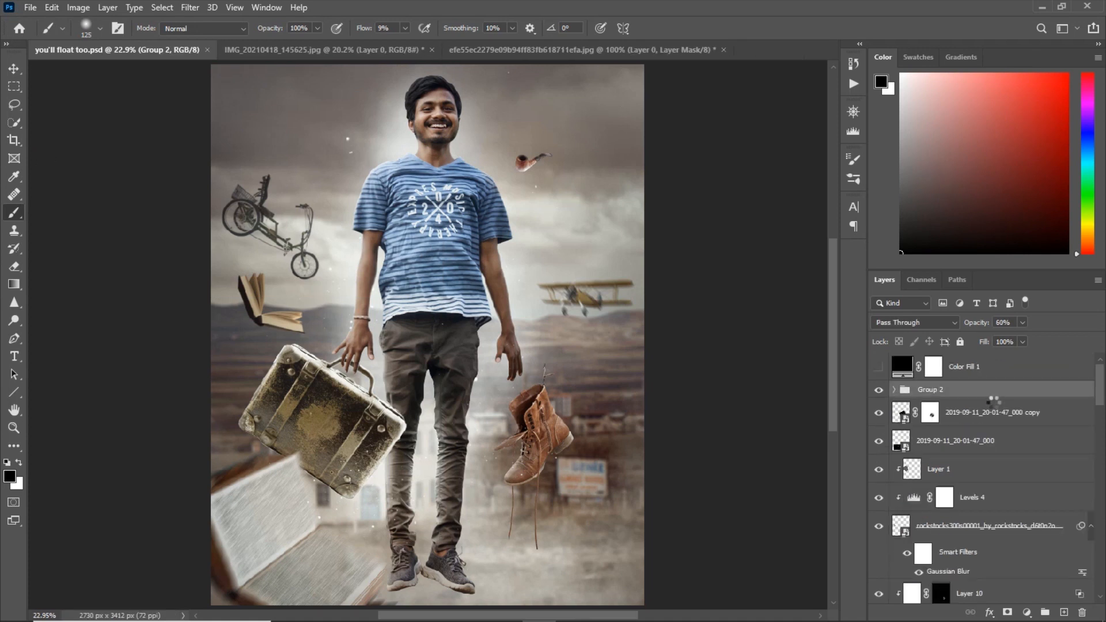
pyautogui.hotkey('ctrl', 'shift', 'alt', 'e')
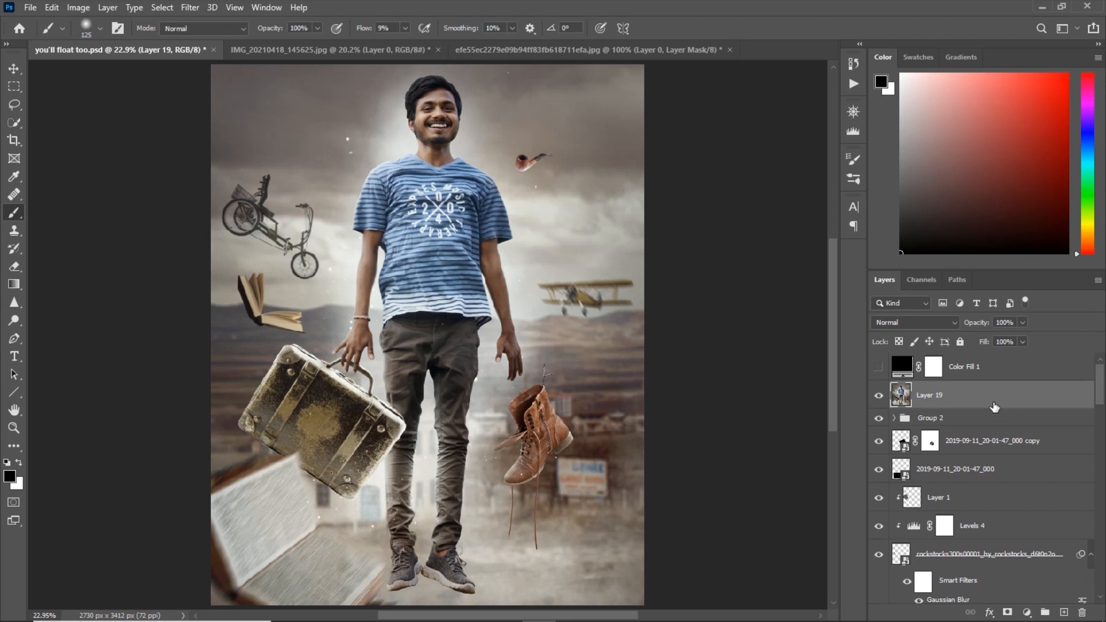
# In the Camera Raw Filter, set Temperature -9, Tint -7, Exposure -0.25, Contrast -17, Highlights -34, Shadows +33, Whites +13, Blacks -5, Texture +3, Clarity +7.
pyautogui.click(190, 8)
pyautogui.click(219, 101)
pyautogui.moveTo(881, 229); pyautogui.dragTo(879, 250)
pyautogui.click(883, 250)
pyautogui.moveTo(882, 284); pyautogui.dragTo(878, 284)
pyautogui.moveTo(882, 305)
pyautogui.mouseDown()
pyautogui.moveTo(893, 306)
pyautogui.moveTo(856, 306)
pyautogui.moveTo(869, 306)
pyautogui.mouseUp()
pyautogui.moveTo(882, 326); pyautogui.dragTo(883, 389)
pyautogui.scroll(-1, 857, 413)
pyautogui.moveTo(880, 409); pyautogui.dragTo(887, 413)
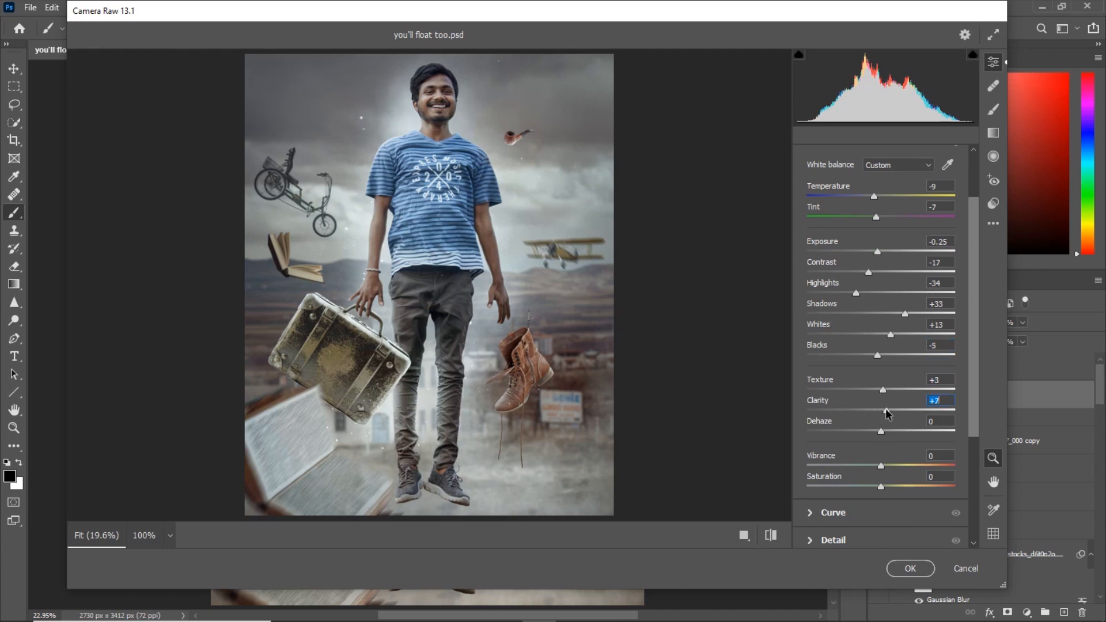
# Raise the Vibrance slightly, and set Sharpening to 32 with Masking 91 and Noise Reduction to 5.
pyautogui.moveTo(880, 465); pyautogui.dragTo(896, 465)
pyautogui.scroll(-3, 881, 432)
pyautogui.click(833, 431)
pyautogui.moveTo(807, 302); pyautogui.dragTo(838, 301)
pyautogui.moveTo(807, 364); pyautogui.dragTo(942, 364)
pyautogui.moveTo(807, 395); pyautogui.dragTo(815, 394)
pyautogui.scroll(-4, 849, 407)
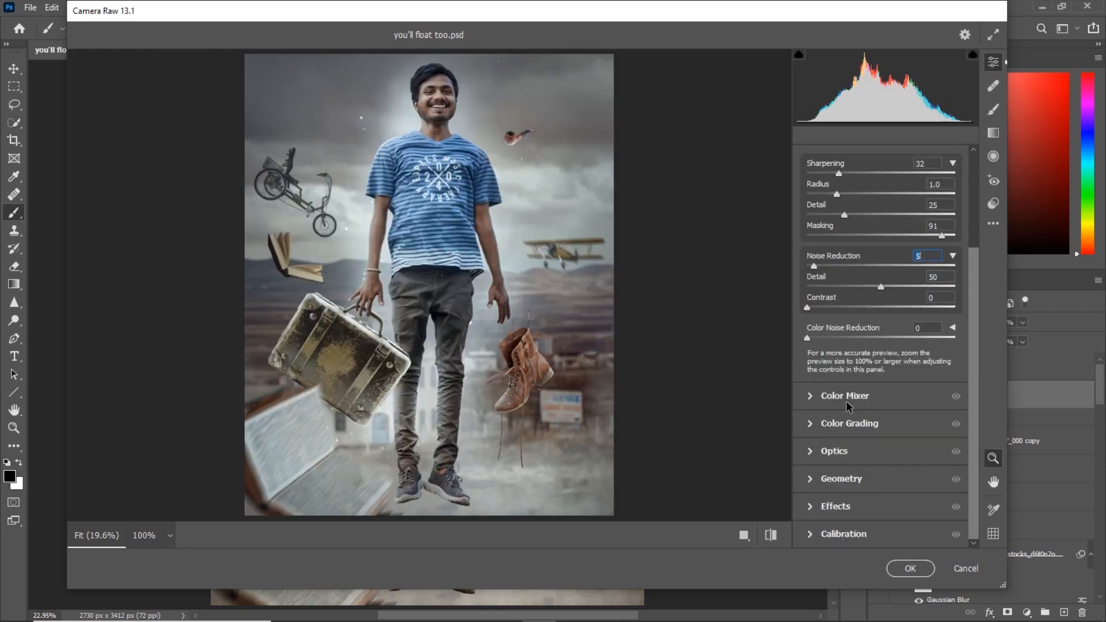
# In the Calibration settings, set Blue Primary Hue -18 and Saturation +40, Green Primary Saturation +34 and Red Primary Saturation -11.
pyautogui.click(836, 533)
pyautogui.scroll(-8, 851, 461)
pyautogui.moveTo(880, 514); pyautogui.dragTo(839, 514)
pyautogui.click(866, 514)
pyautogui.click(915, 452)
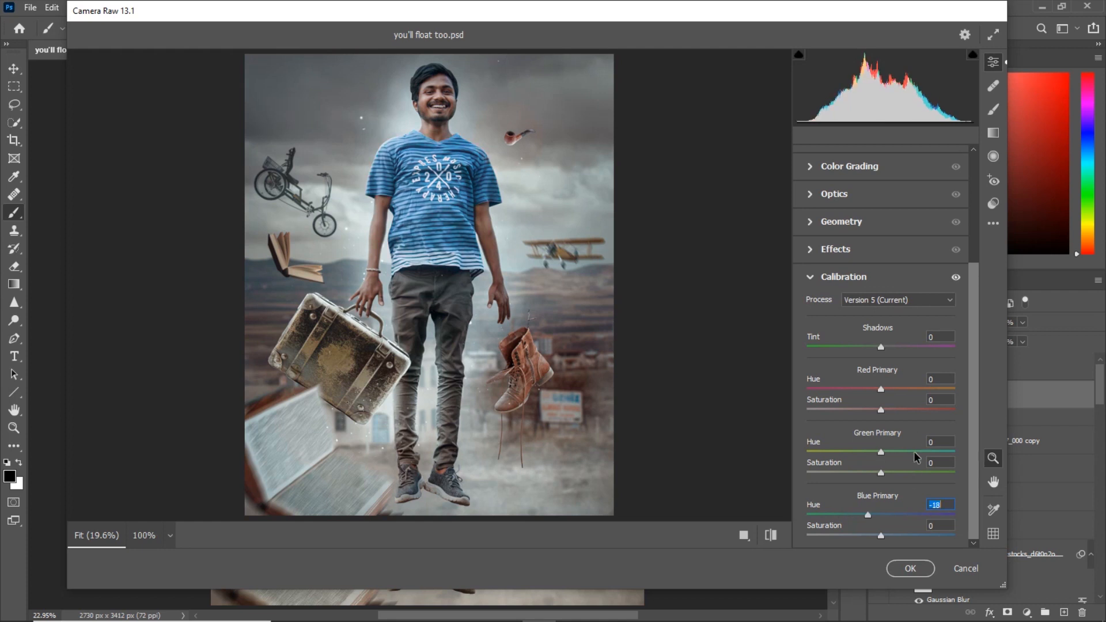
pyautogui.moveTo(924, 535); pyautogui.dragTo(911, 535)
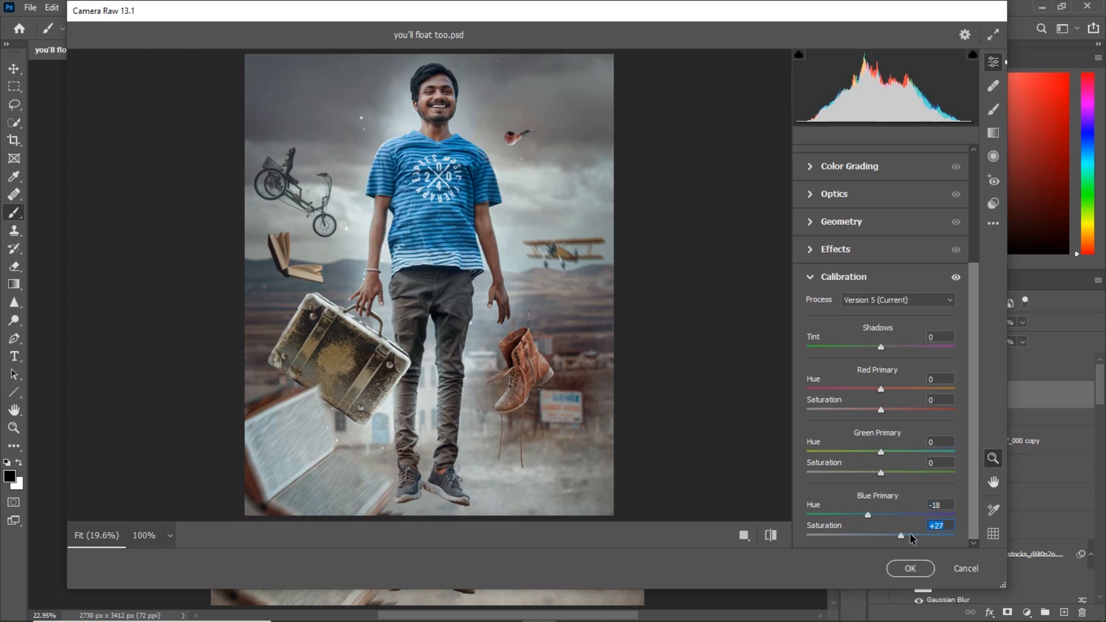
pyautogui.click(920, 473)
pyautogui.click(945, 473)
pyautogui.moveTo(924, 412); pyautogui.dragTo(885, 413)
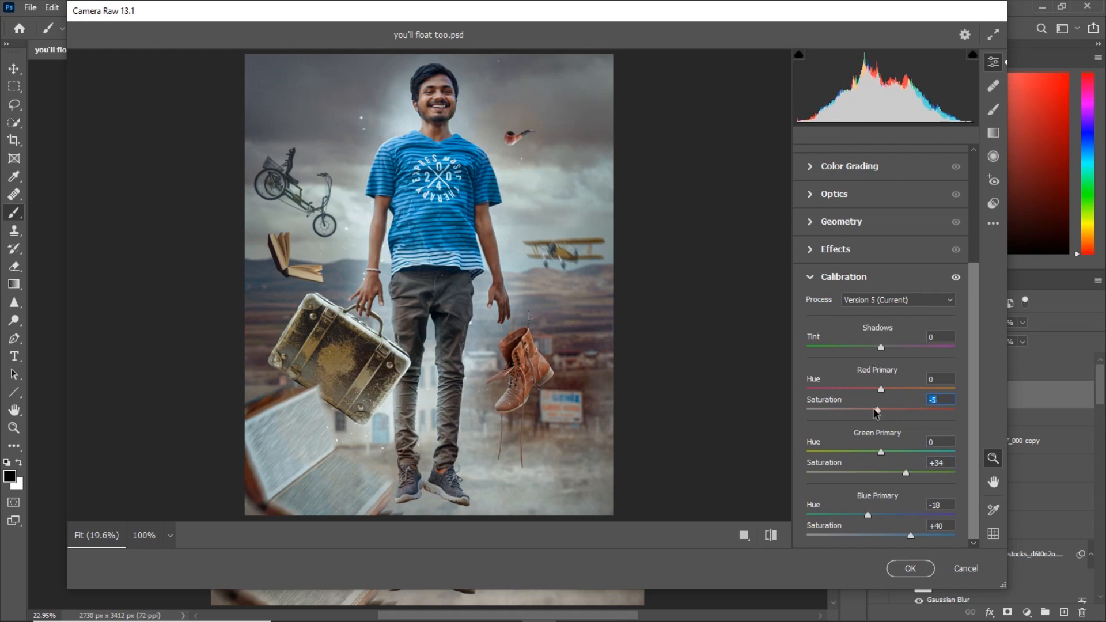
# Compare the Camera Raw adjustments with the default settings by switching the preview back and forth.
pyautogui.click(771, 535)
pyautogui.click(771, 535)
pyautogui.click(772, 535)
pyautogui.click(772, 535)
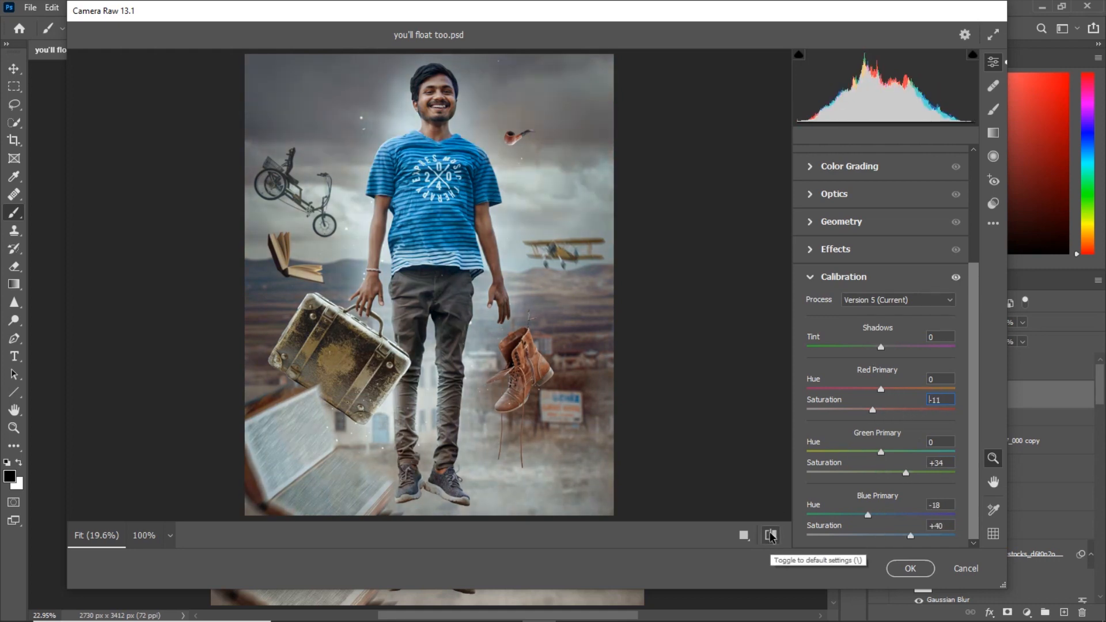
pyautogui.click(771, 536)
pyautogui.click(771, 536)
pyautogui.click(771, 535)
pyautogui.click(771, 535)
pyautogui.click(771, 535)
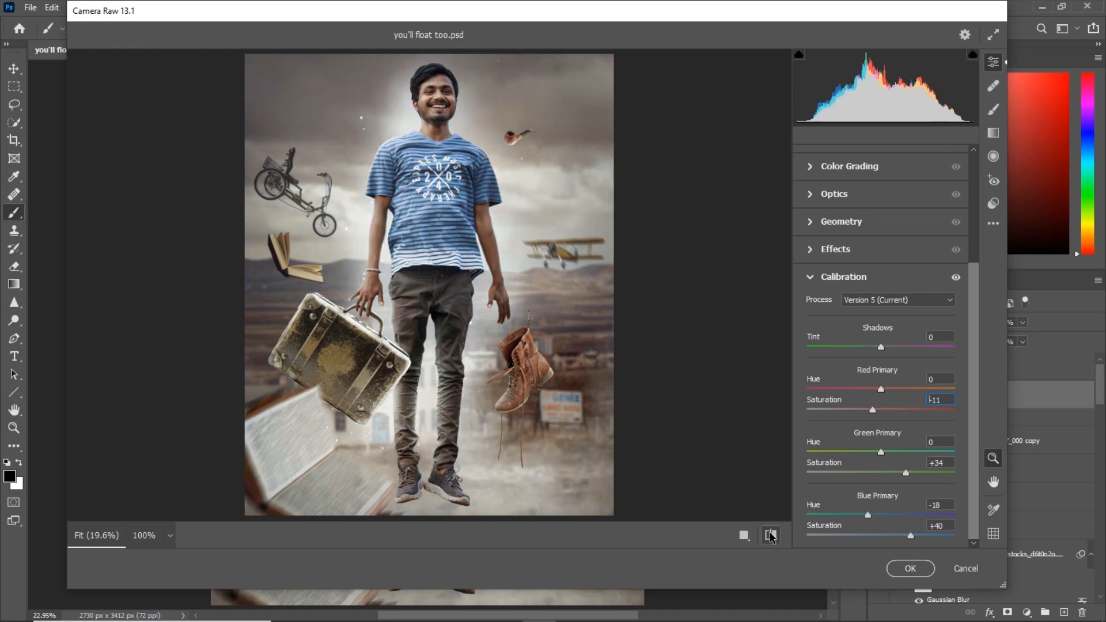
pyautogui.click(771, 535)
pyautogui.click(771, 536)
pyautogui.click(772, 535)
# Apply the Camera Raw Filter to Layer 19 and compare the image with the layer hidden and shown.
pyautogui.click(918, 566)
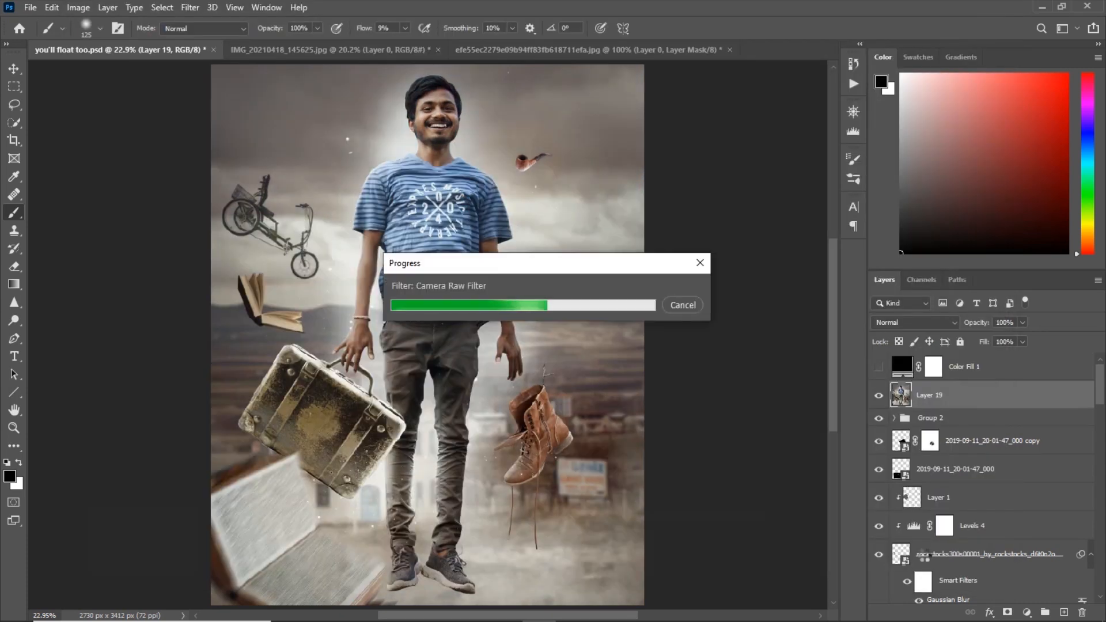
pyautogui.click(879, 396)
pyautogui.click(878, 395)
pyautogui.click(879, 396)
pyautogui.click(878, 396)
pyautogui.click(30, 8)
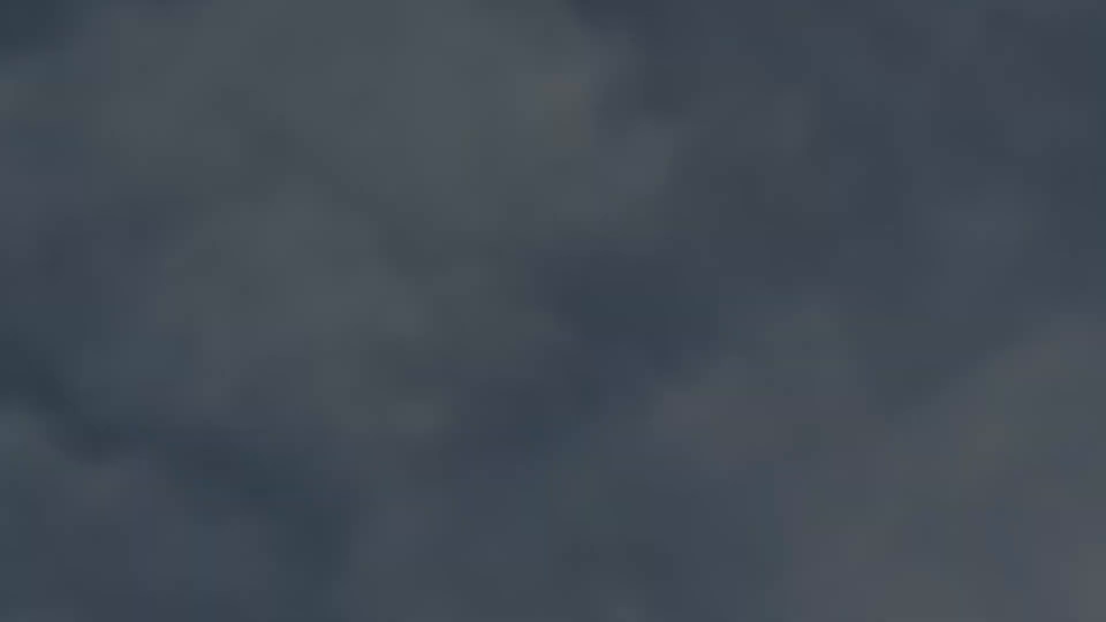
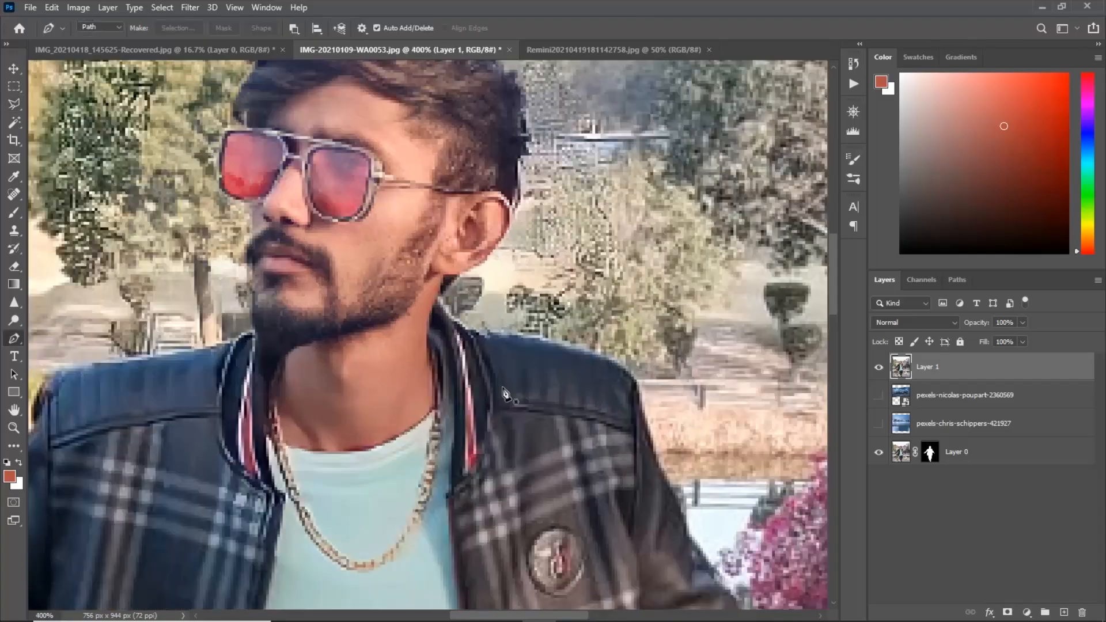
# Trace a Pen tool path along the man's shoulder and outer upper sleeve in IMG-20210109-WA0053.jpg.
pyautogui.scroll(2, 417, 344)
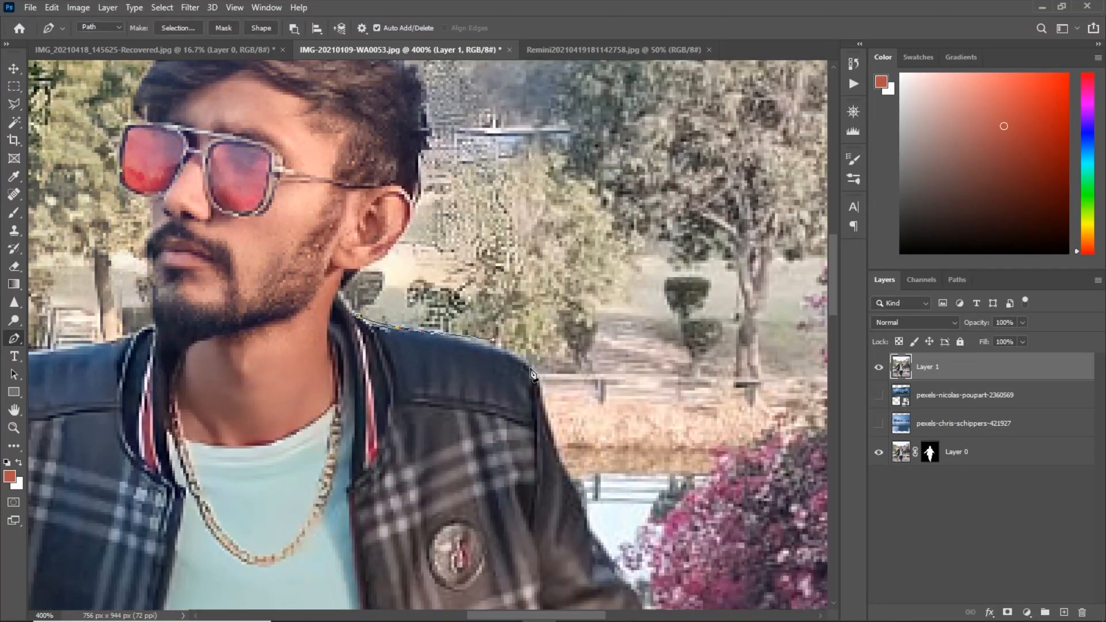
pyautogui.click(533, 375)
pyautogui.scroll(-3, 424, 340)
pyautogui.moveTo(475, 443); pyautogui.dragTo(507, 498)
pyautogui.moveTo(506, 498); pyautogui.dragTo(442, 351)
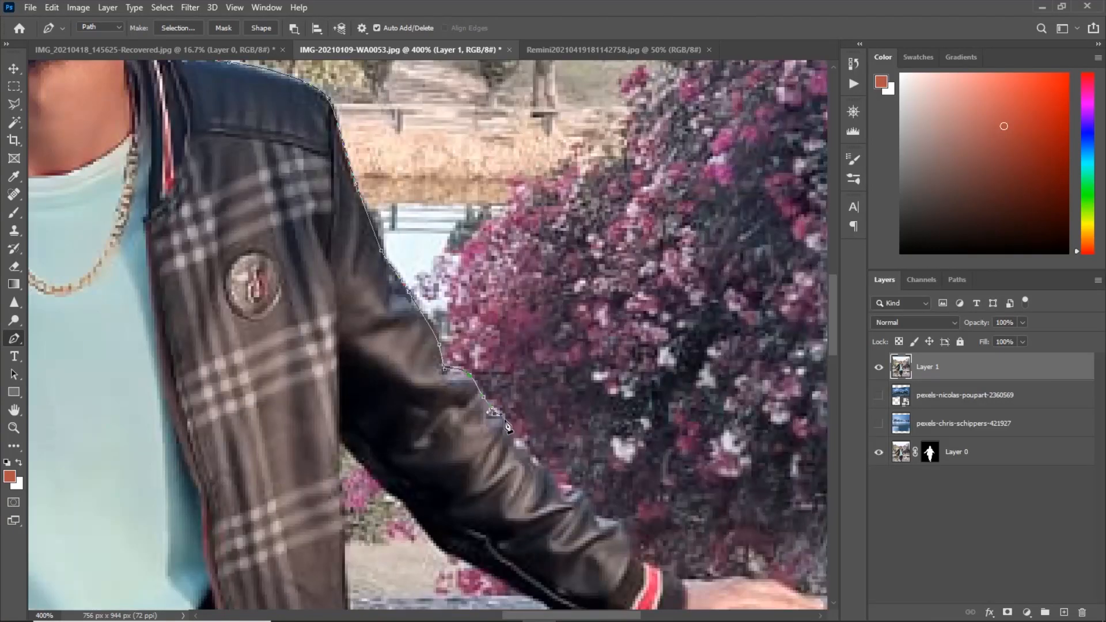
# Continue the Pen tool path down the outer edge of the leather sleeve to the striped cuff on the flower side.
pyautogui.click(504, 420)
pyautogui.click(511, 425)
pyautogui.click(513, 435)
pyautogui.click(523, 446)
pyautogui.click(533, 455)
pyautogui.click(539, 466)
pyautogui.click(550, 478)
pyautogui.moveTo(567, 488); pyautogui.dragTo(405, 290)
pyautogui.click(466, 337)
pyautogui.click(468, 349)
pyautogui.click(471, 357)
pyautogui.moveTo(515, 385); pyautogui.dragTo(523, 388)
pyautogui.moveTo(523, 353); pyautogui.dragTo(304, 292)
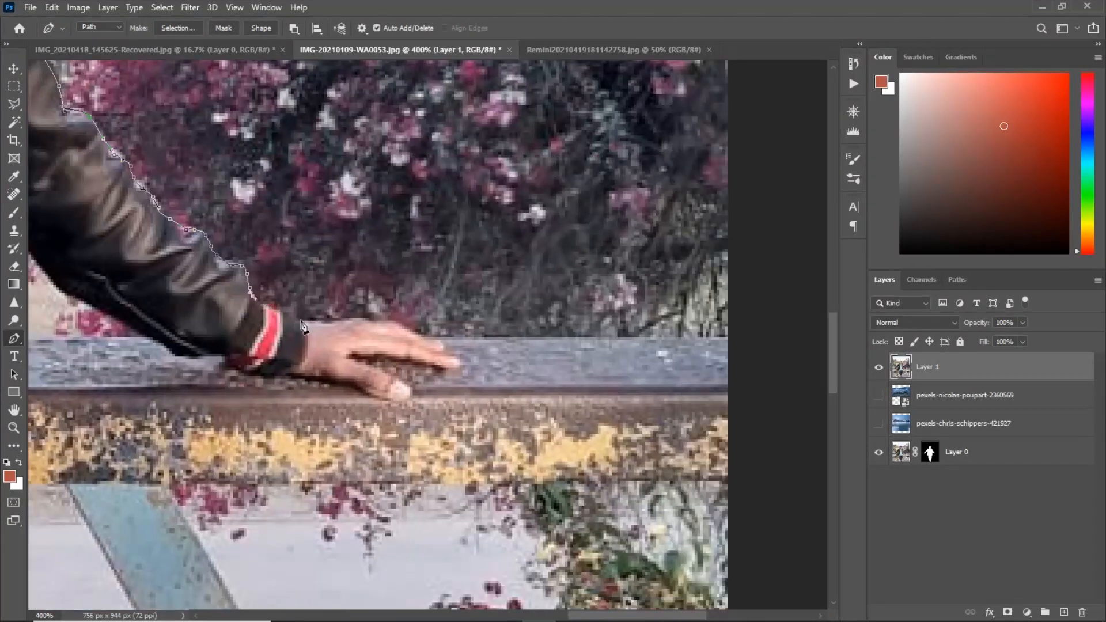
# Route the path around the railing's end at the image edge and along its lower edge to the jacket's pointed hem.
pyautogui.click(730, 481)
pyautogui.moveTo(231, 478); pyautogui.dragTo(494, 326)
pyautogui.click(425, 330)
pyautogui.moveTo(232, 436); pyautogui.dragTo(533, 311)
pyautogui.click(549, 264)
pyautogui.click(551, 290)
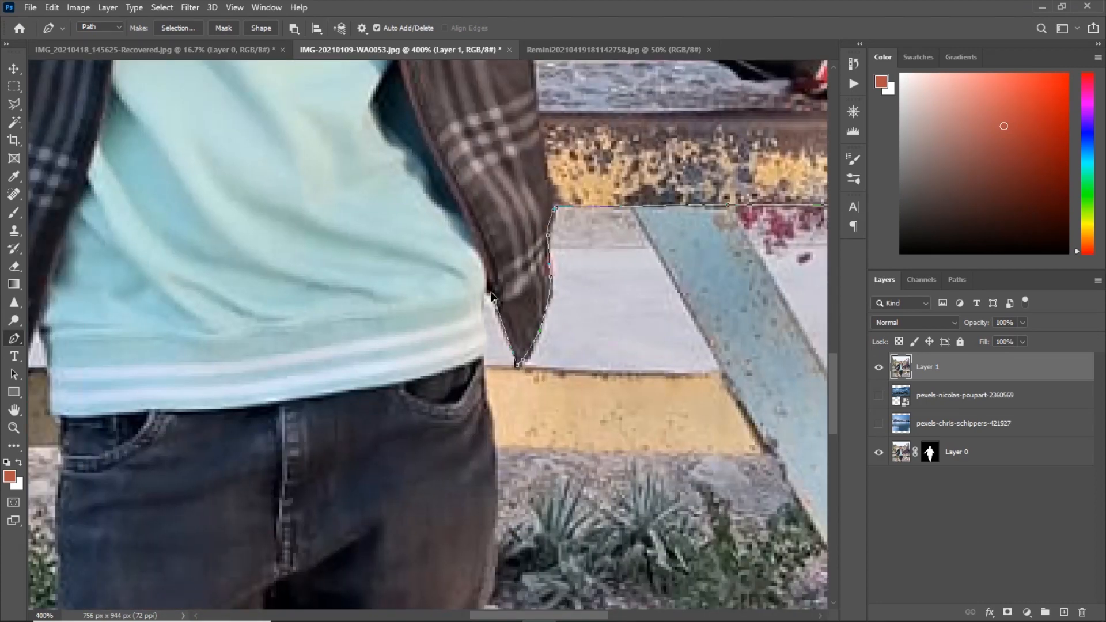
# Trace the path from the waist down the outer edge of the standing leg, following the knee creases toward the image's lower edge.
pyautogui.moveTo(455, 314); pyautogui.dragTo(396, 147)
pyautogui.moveTo(414, 561); pyautogui.dragTo(414, 331)
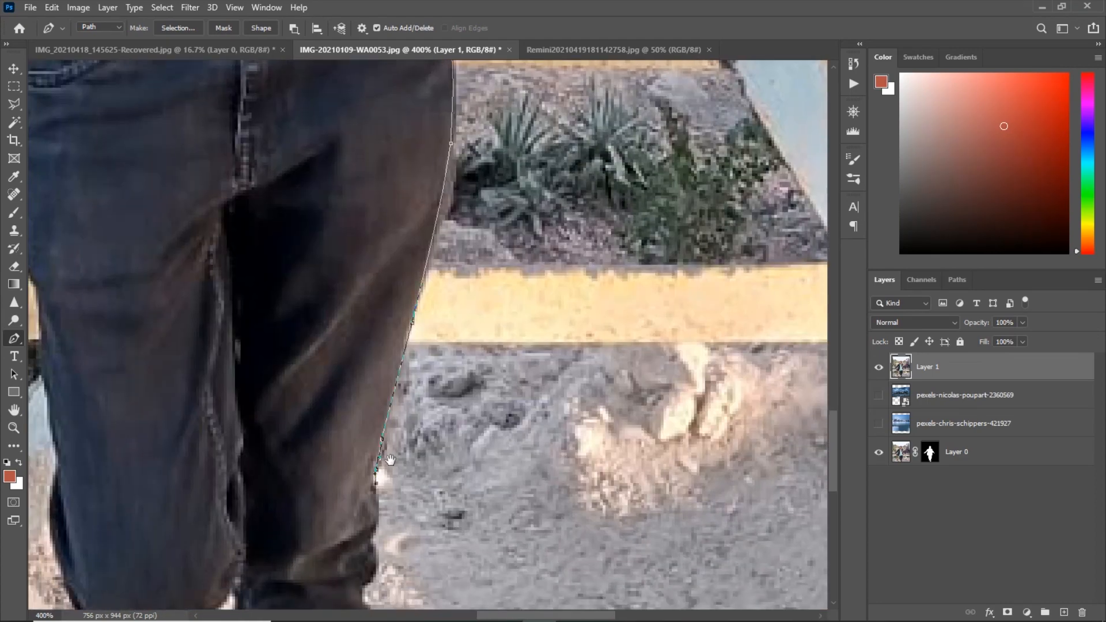
pyautogui.moveTo(374, 511); pyautogui.dragTo(463, 256)
pyautogui.click(459, 288)
pyautogui.click(462, 319)
pyautogui.click(447, 338)
pyautogui.click(455, 357)
pyautogui.click(450, 374)
pyautogui.click(445, 384)
pyautogui.moveTo(423, 475); pyautogui.dragTo(515, 329)
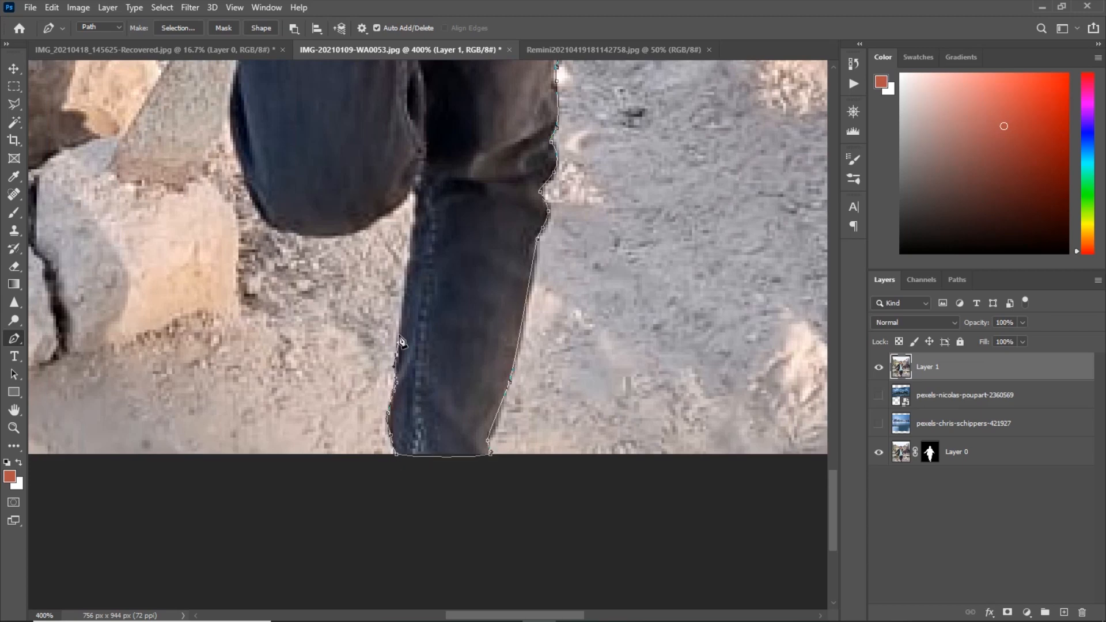
# Carry the path around the bent knee and up the outer edge of that trouser leg to the waistband.
pyautogui.moveTo(279, 233); pyautogui.dragTo(518, 466)
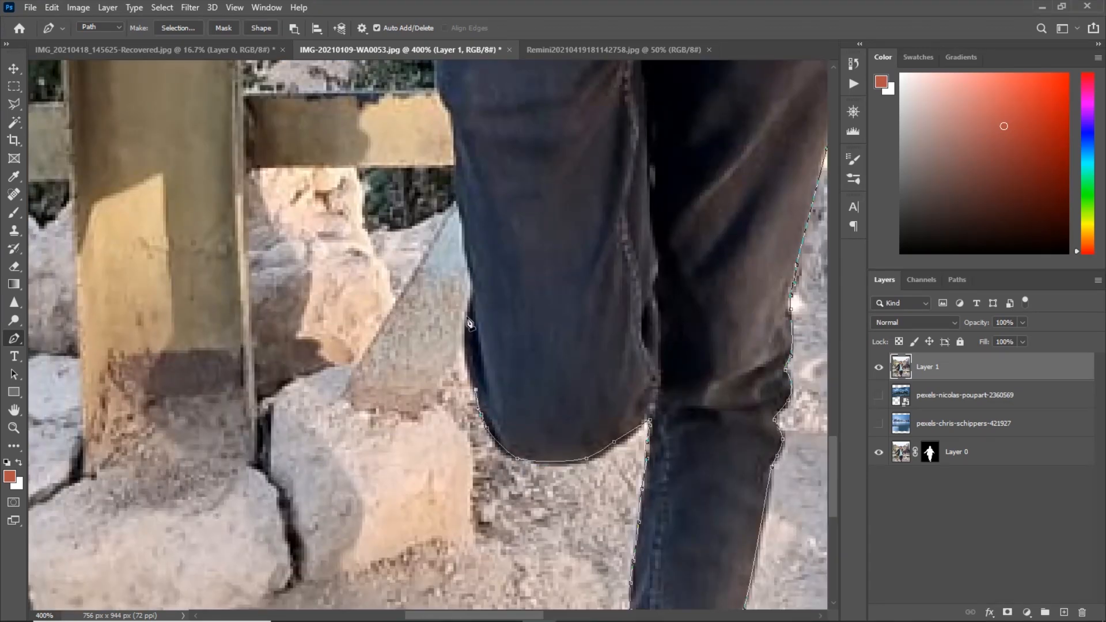
pyautogui.click(475, 300)
pyautogui.moveTo(475, 300); pyautogui.dragTo(512, 498)
pyautogui.click(492, 327)
pyautogui.click(486, 307)
pyautogui.click(480, 293)
pyautogui.click(475, 283)
pyautogui.click(468, 255)
pyautogui.moveTo(469, 248); pyautogui.dragTo(469, 238)
pyautogui.moveTo(465, 167); pyautogui.dragTo(472, 357)
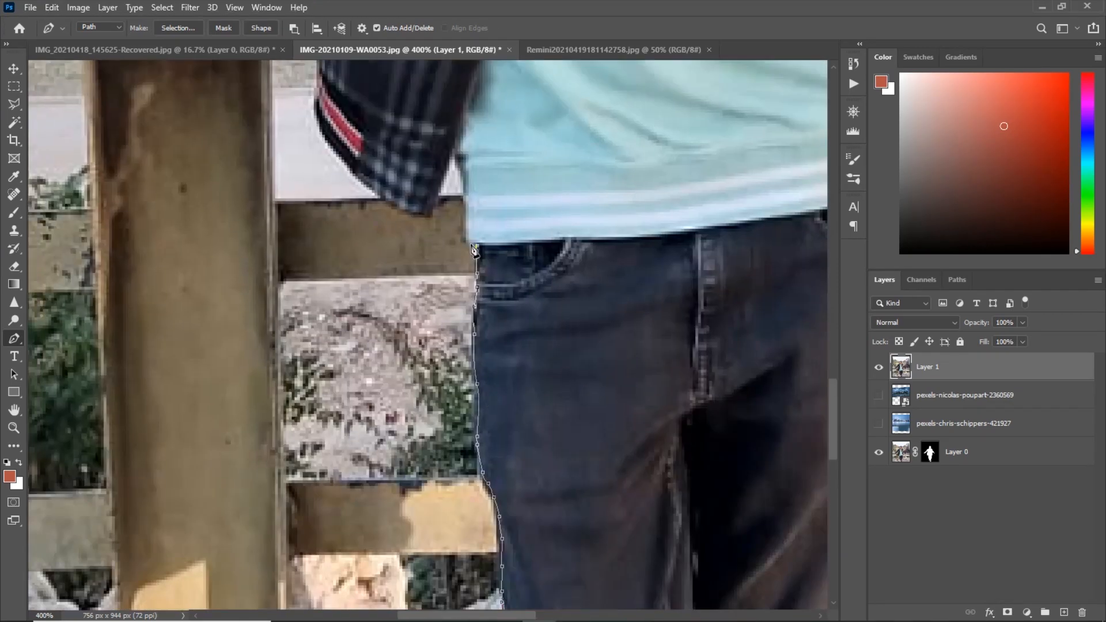
# Trace the path around the shirt hem gap and the lower corner of the plaid jacket, following its striped hem.
pyautogui.click(452, 158)
pyautogui.click(430, 213)
pyautogui.moveTo(357, 182); pyautogui.dragTo(419, 354)
pyautogui.click(383, 299)
pyautogui.moveTo(380, 276); pyautogui.dragTo(444, 443)
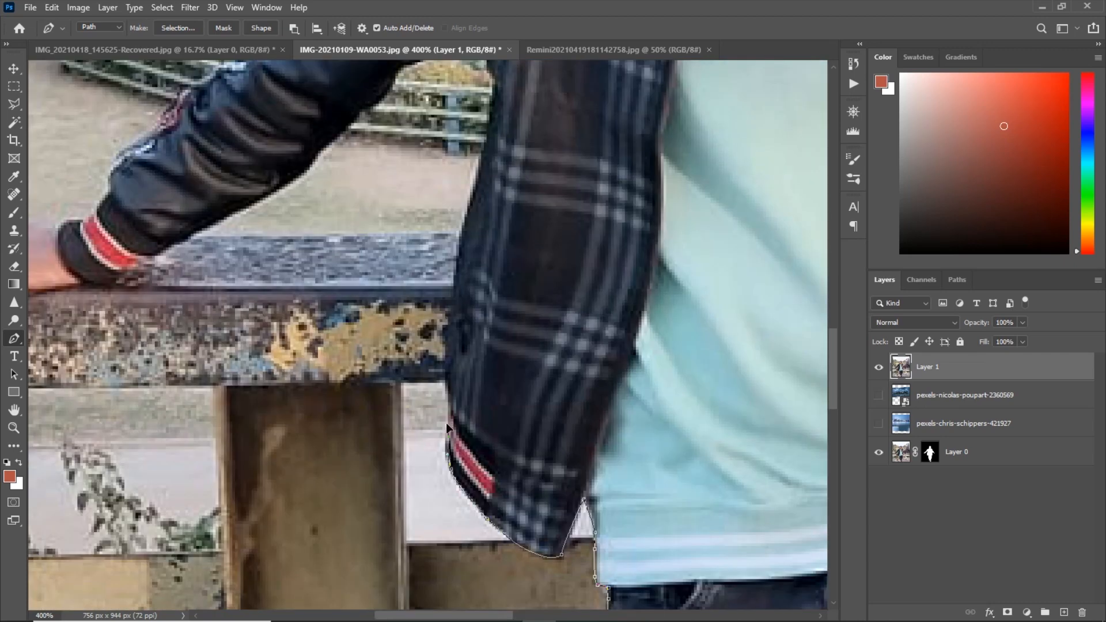
pyautogui.click(443, 411)
pyautogui.moveTo(441, 378); pyautogui.dragTo(442, 357)
# Undo the misplaced anchor point on the plaid jacket and run the path along the railing's lower edge to the image border.
pyautogui.moveTo(463, 213); pyautogui.dragTo(459, 360)
pyautogui.click(468, 314)
pyautogui.hotkey('ctrl', 'z')
pyautogui.moveTo(201, 538); pyautogui.dragTo(790, 416)
pyautogui.click(415, 384)
pyautogui.click(334, 420)
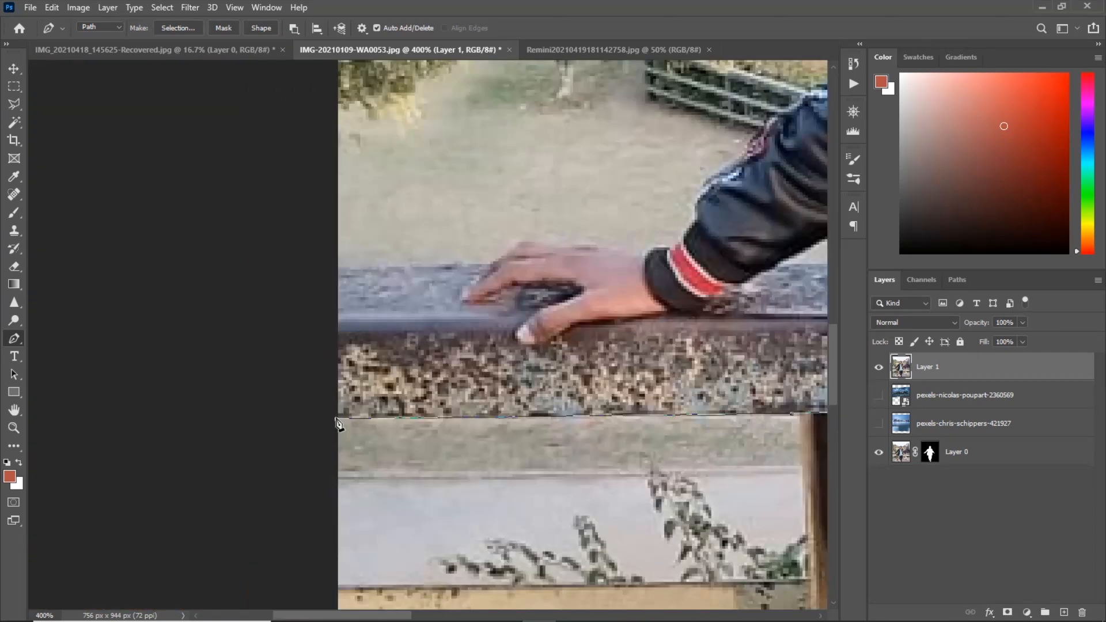
# Wrap the path around the railing's end and follow its upper edge over the back of the resting hand.
pyautogui.click(328, 273)
pyautogui.click(334, 271)
pyautogui.moveTo(486, 269); pyautogui.dragTo(348, 430)
pyautogui.click(518, 410)
pyautogui.moveTo(537, 410); pyautogui.dragTo(459, 475)
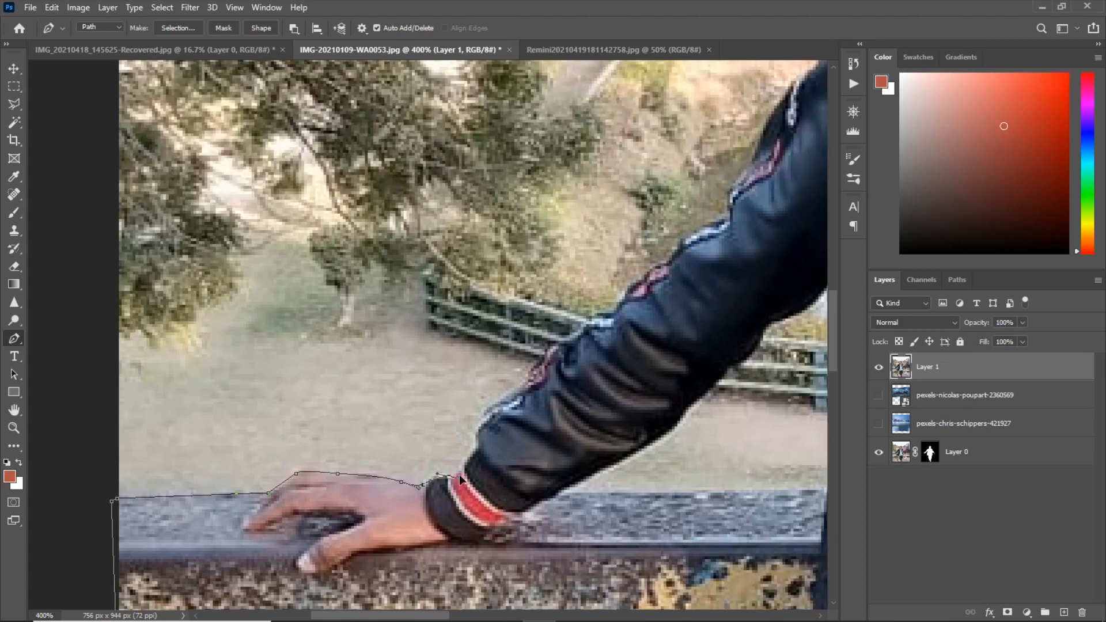
# Continue the path from the striped cuff up the outer edge of the forearm sleeve beyond the elbow.
pyautogui.moveTo(504, 382); pyautogui.dragTo(412, 508)
pyautogui.click(446, 479)
pyautogui.click(479, 450)
pyautogui.click(499, 440)
pyautogui.moveTo(521, 406); pyautogui.dragTo(294, 502)
pyautogui.click(316, 494)
pyautogui.moveTo(341, 478); pyautogui.dragTo(350, 473)
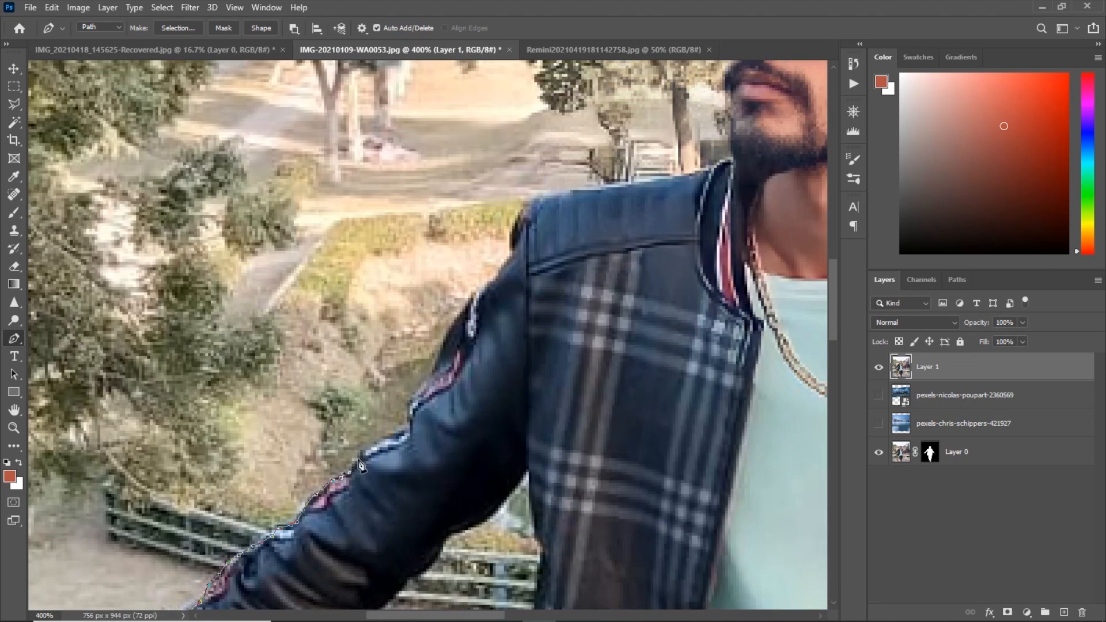
# Trace the path up the upper sleeve and over the shoulder to the jacket collar at the chin.
pyautogui.moveTo(424, 386); pyautogui.dragTo(432, 378)
pyautogui.moveTo(439, 326); pyautogui.dragTo(311, 427)
pyautogui.moveTo(329, 436); pyautogui.dragTo(343, 413)
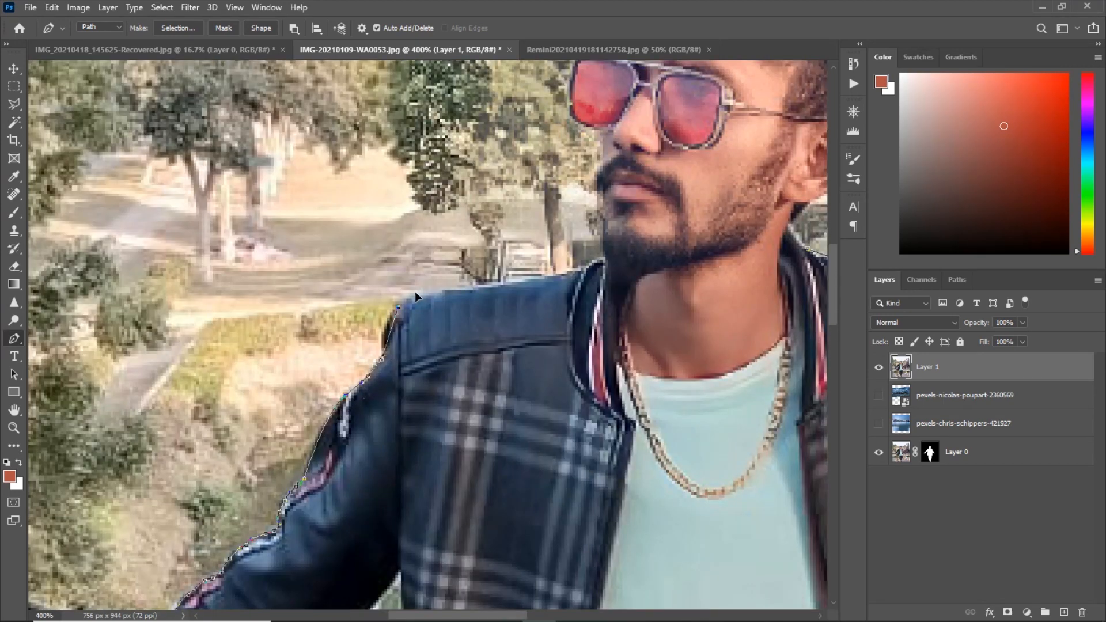
pyautogui.moveTo(414, 291); pyautogui.dragTo(213, 383)
pyautogui.moveTo(289, 394); pyautogui.dragTo(326, 381)
pyautogui.moveTo(380, 330); pyautogui.dragTo(557, 375)
pyautogui.scroll(1, 557, 375)
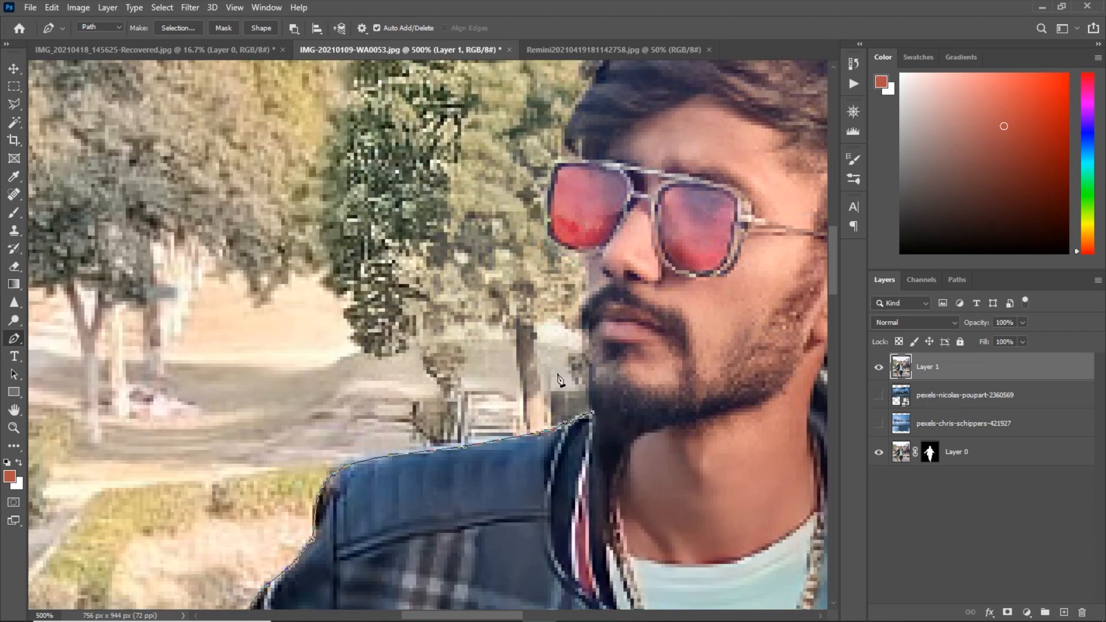
# Follow the front profile of the face with the path from the beard over the lips to the nose.
pyautogui.click(585, 305)
pyautogui.click(585, 294)
pyautogui.moveTo(589, 287); pyautogui.dragTo(588, 282)
pyautogui.click(586, 263)
pyautogui.moveTo(548, 260); pyautogui.dragTo(508, 453)
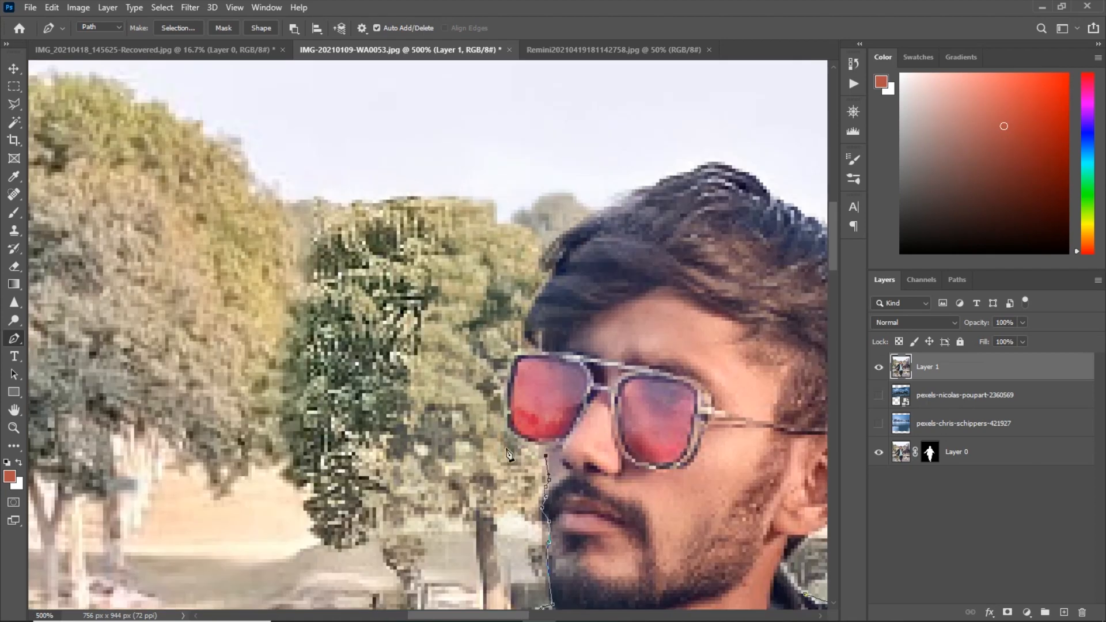
# Trace the path over the hair and down the back of the head, then around the ear to complete the outline.
pyautogui.scroll(1, 573, 499)
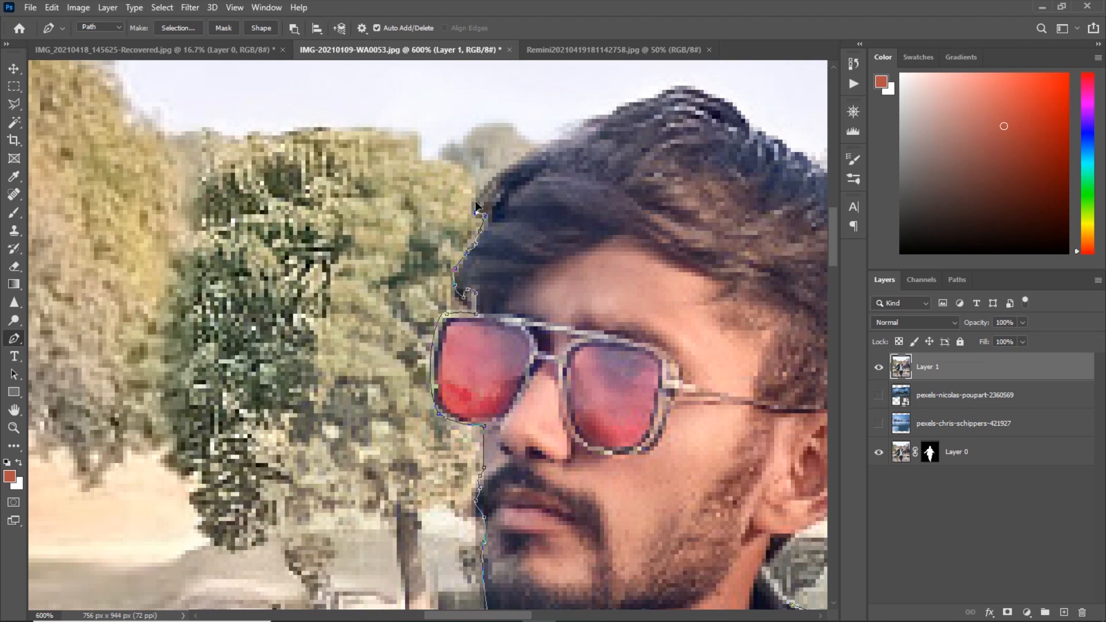
pyautogui.moveTo(476, 206); pyautogui.dragTo(293, 314)
pyautogui.moveTo(472, 291); pyautogui.dragTo(498, 323)
pyautogui.moveTo(553, 369); pyautogui.dragTo(274, 249)
pyautogui.moveTo(295, 259); pyautogui.dragTo(314, 308)
pyautogui.click(336, 352)
pyautogui.click(337, 414)
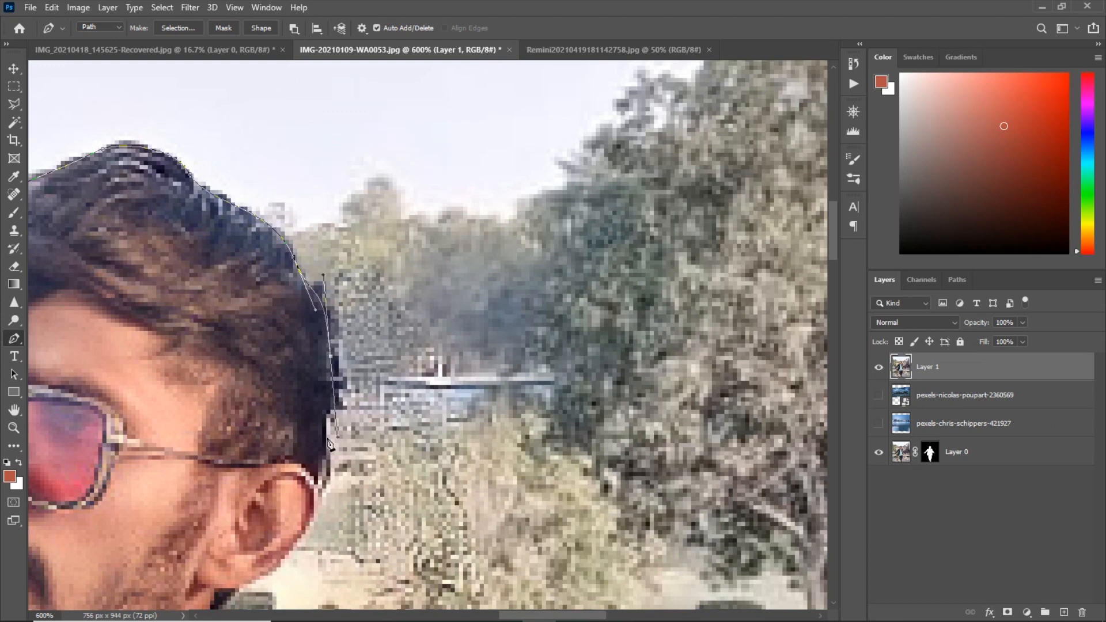
pyautogui.click(329, 469)
pyautogui.click(327, 488)
pyautogui.moveTo(303, 550); pyautogui.dragTo(443, 298)
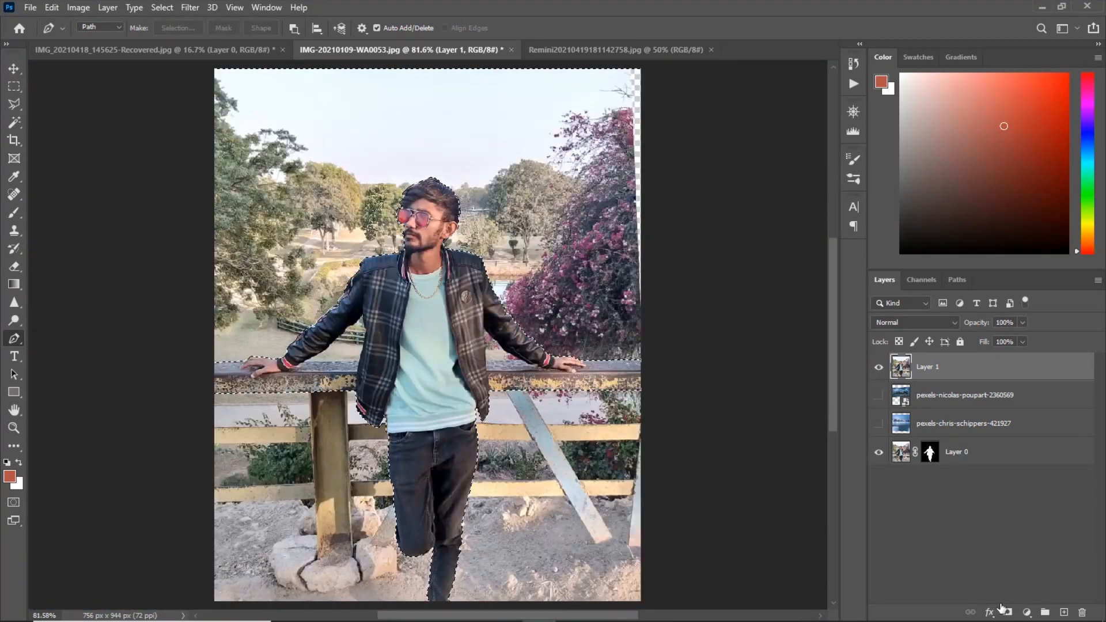
# Add a mask to Layer 1 from the selection, invert it to keep the man and railing, and hide Layer 0.
pyautogui.click(1007, 612)
pyautogui.click(879, 451)
pyautogui.hotkey('ctrl', 'i')
# Outline the background gap between the jacket and the flower-side arm, and fill it with black on Layer 1's mask.
pyautogui.scroll(3, 477, 404)
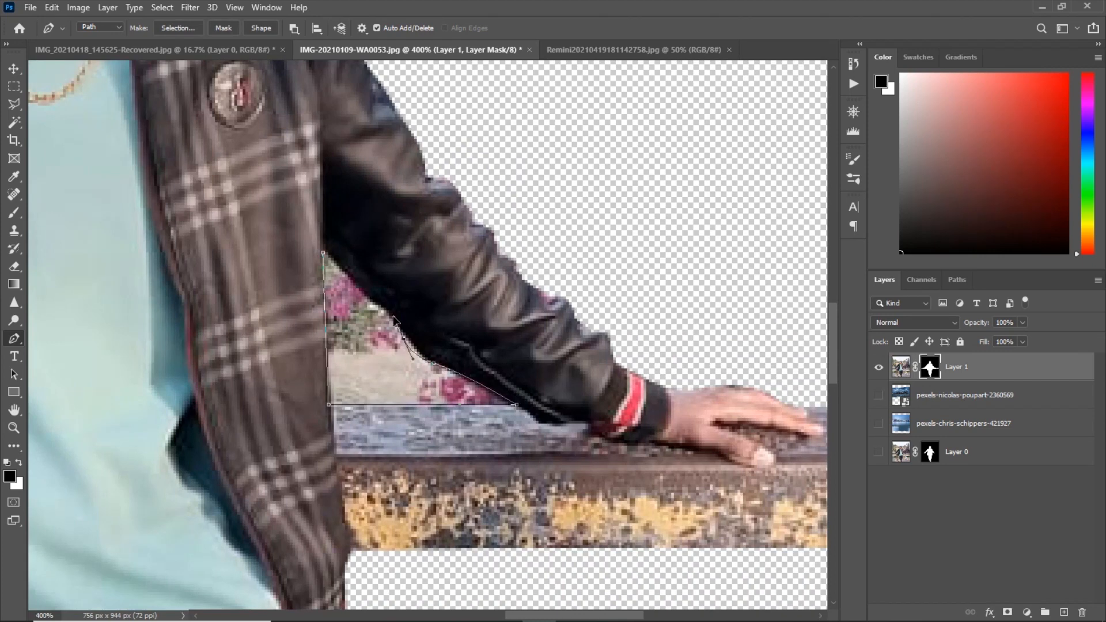
pyautogui.click(323, 252)
pyautogui.hotkey('ctrl', 'Return')
pyautogui.hotkey('alt', 'BackSpace')
pyautogui.hotkey('ctrl', 'd')
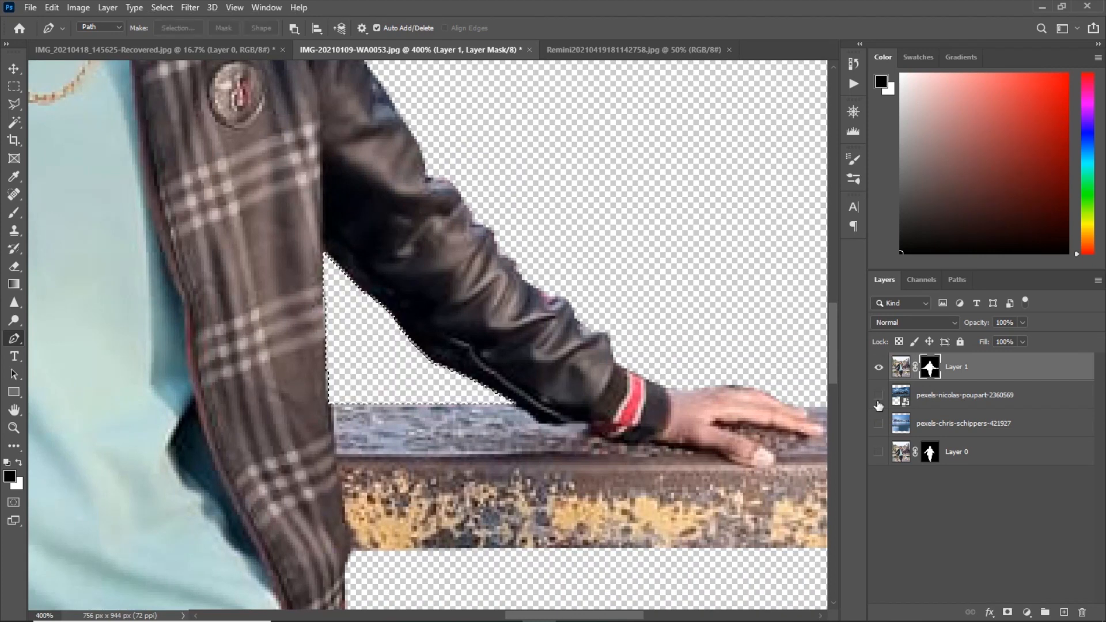
# Outline the gap between the other arm, the railing and the plaid jacket, and mask it out of Layer 1.
pyautogui.moveTo(75, 392); pyautogui.dragTo(510, 311)
pyautogui.click(456, 97)
pyautogui.moveTo(391, 157); pyautogui.dragTo(358, 165)
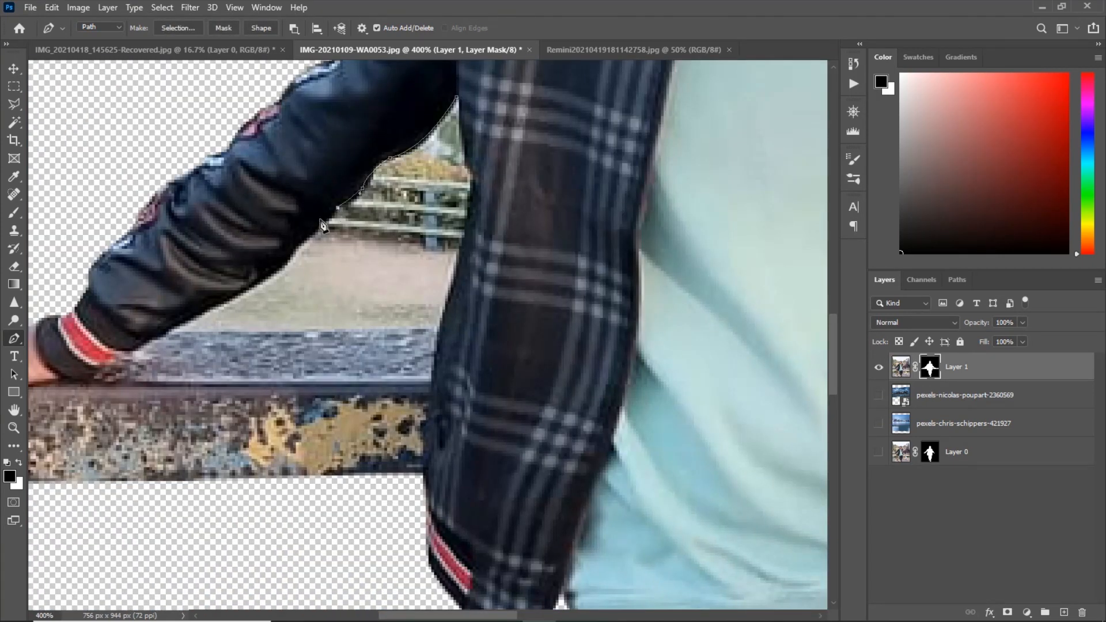
pyautogui.click(438, 329)
pyautogui.click(461, 249)
pyautogui.click(458, 98)
pyautogui.hotkey('ctrl', 'Return')
pyautogui.hotkey('alt', 'BackSpace')
pyautogui.hotkey('ctrl', 'd')
pyautogui.hotkey('ctrl', '0')
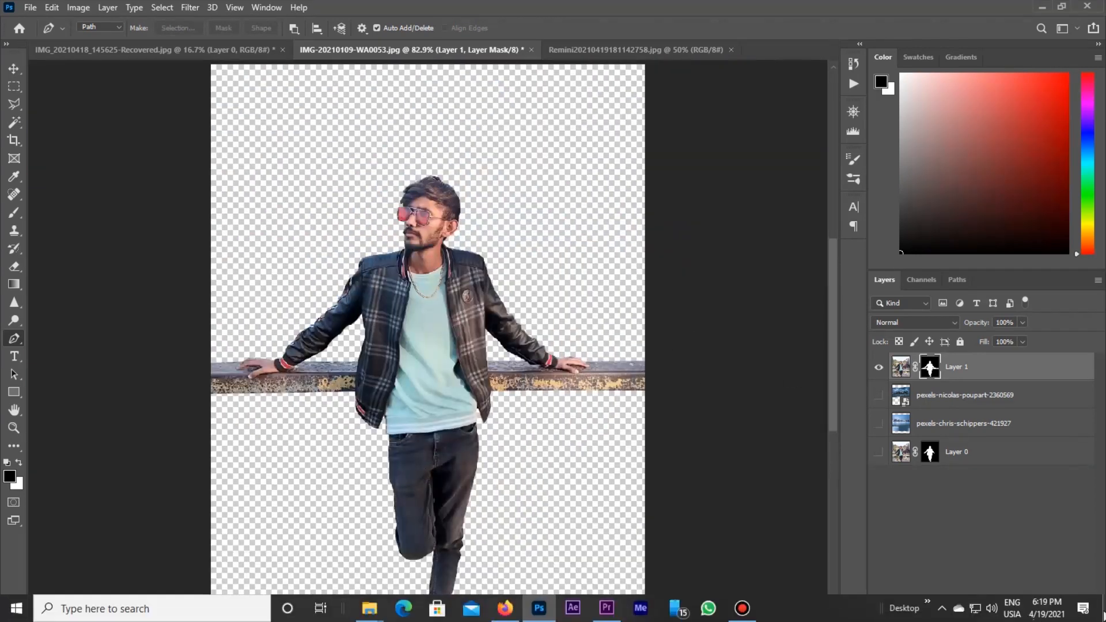
# Compare Layer 1 with its mask off and on, and try the pexels-chris-schippers-421927 skyline behind the man.
pyautogui.keyDown('shift'); pyautogui.click(933, 375); pyautogui.keyUp('shift')
pyautogui.keyDown('shift'); pyautogui.click(933, 375); pyautogui.keyUp('shift')
pyautogui.click(879, 424)
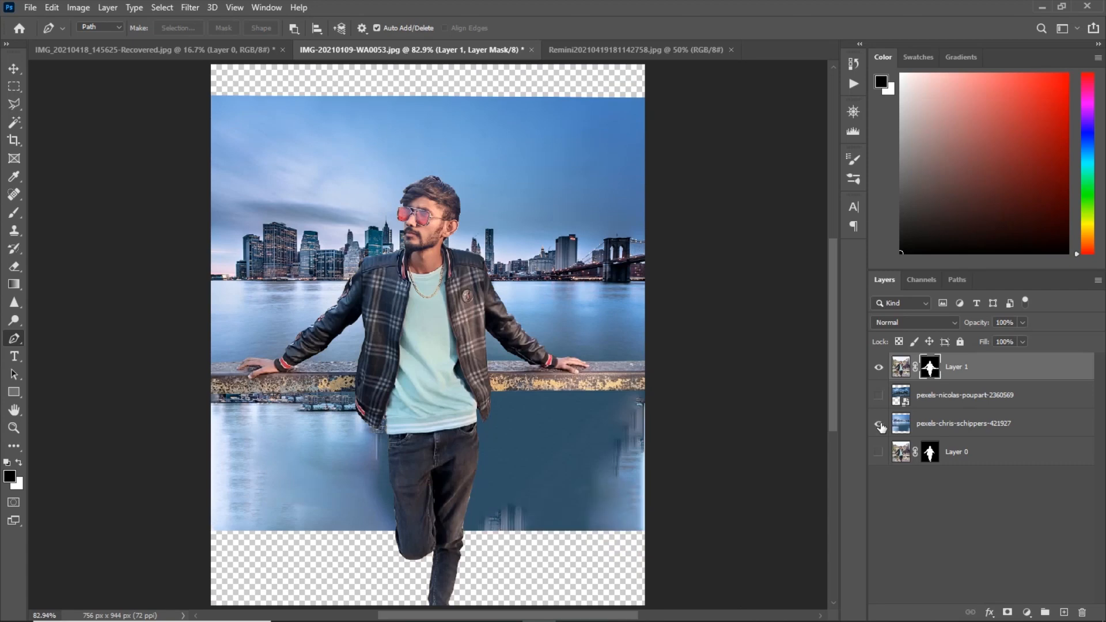
pyautogui.press('v')
pyautogui.moveTo(541, 458)
pyautogui.mouseDown()
pyautogui.moveTo(540, 438)
pyautogui.moveTo(541, 448)
pyautogui.mouseUp()
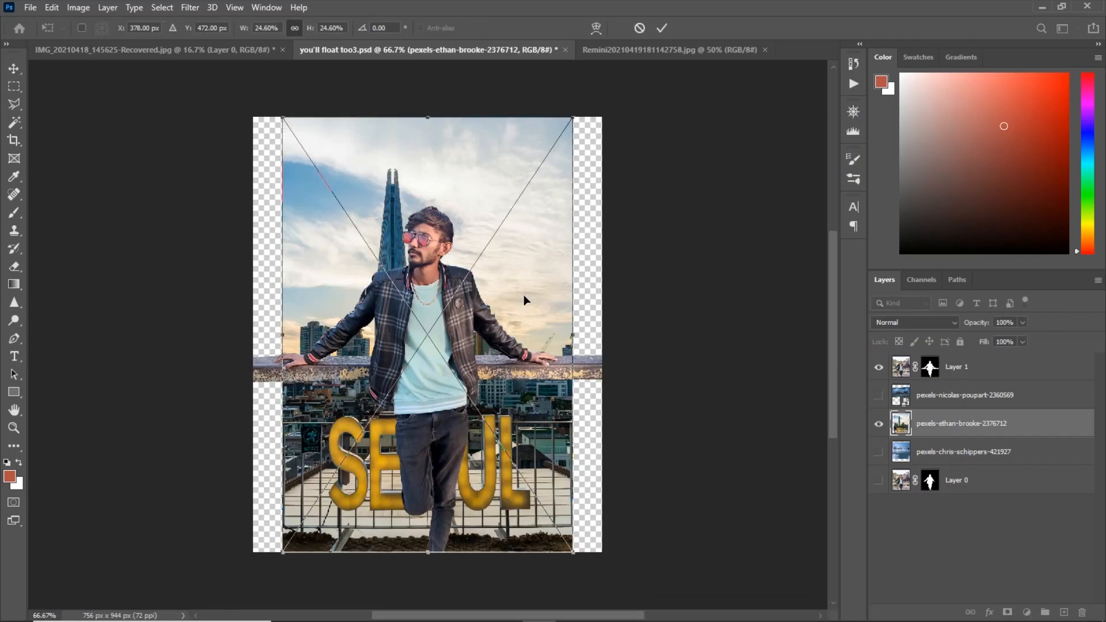
# Enlarge the pexels-ethan-brooke-2376712 background to cover the canvas and widen its upper edge with a Perspective transform.
pyautogui.hotkey('ctrl', '-')
pyautogui.moveTo(536, 332); pyautogui.dragTo(558, 331)
pyautogui.rightClick(523, 297)
pyautogui.click(568, 371)
pyautogui.moveTo(559, 140); pyautogui.dragTo(575, 139)
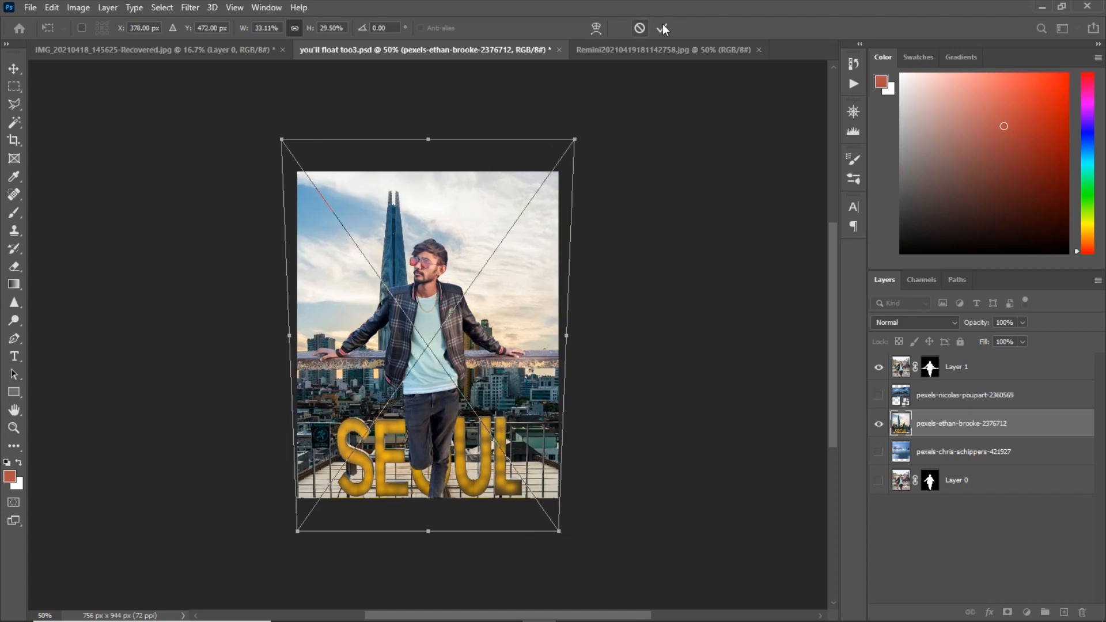
pyautogui.click(662, 29)
# Crop the canvas to the 4:5 (8:10) ratio.
pyautogui.hotkey('ctrl', '0')
pyautogui.hotkey('ctrl', '-')
pyautogui.press('c')
pyautogui.click(128, 29)
pyautogui.click(110, 91)
pyautogui.press('Return')
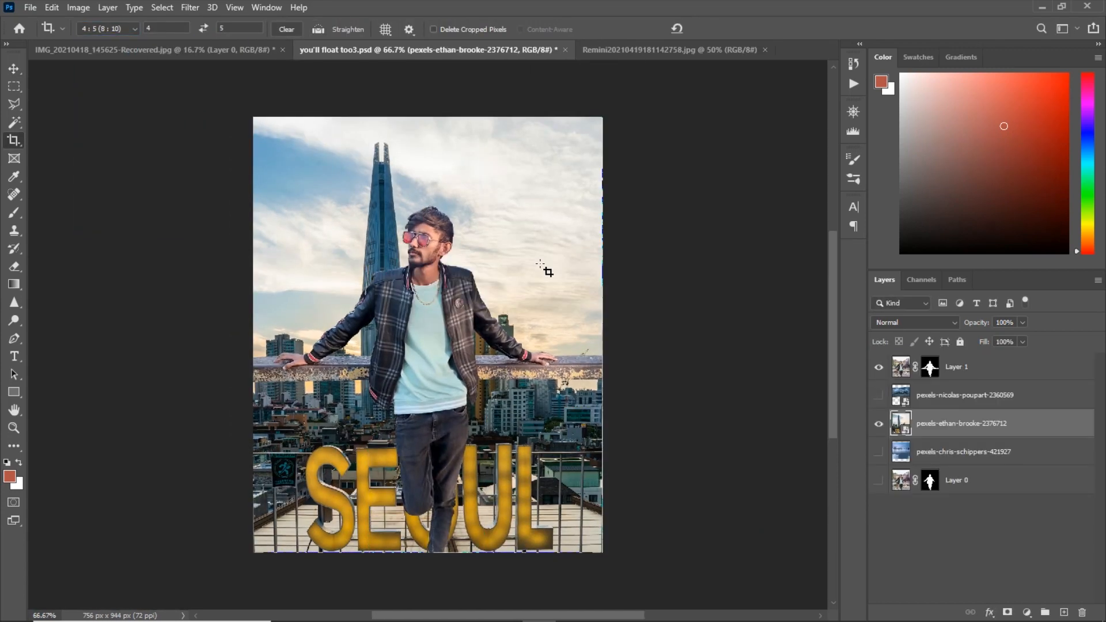
# Widen the Seoul background's upper edge slightly more with Perspective and move the background up behind the man.
pyautogui.hotkey('ctrl', 't')
pyautogui.rightClick(539, 126)
pyautogui.click(576, 199)
pyautogui.moveTo(624, 75)
pyautogui.mouseDown()
pyautogui.moveTo(582, 110)
pyautogui.moveTo(599, 109)
pyautogui.moveTo(632, 73)
pyautogui.mouseUp()
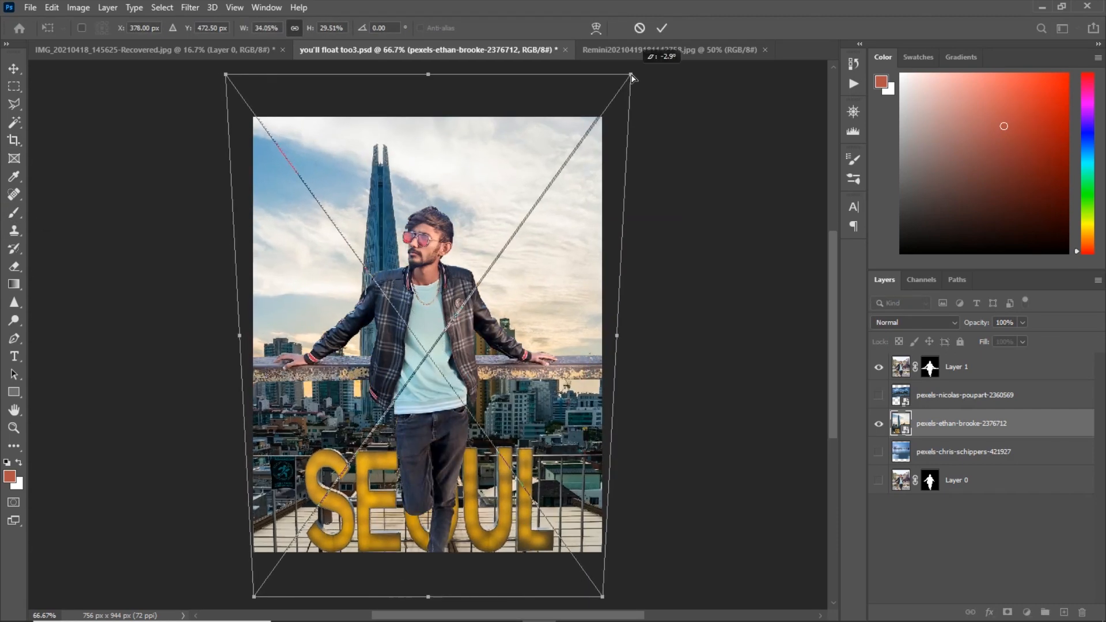
pyautogui.moveTo(528, 264); pyautogui.dragTo(529, 222)
pyautogui.press('Return')
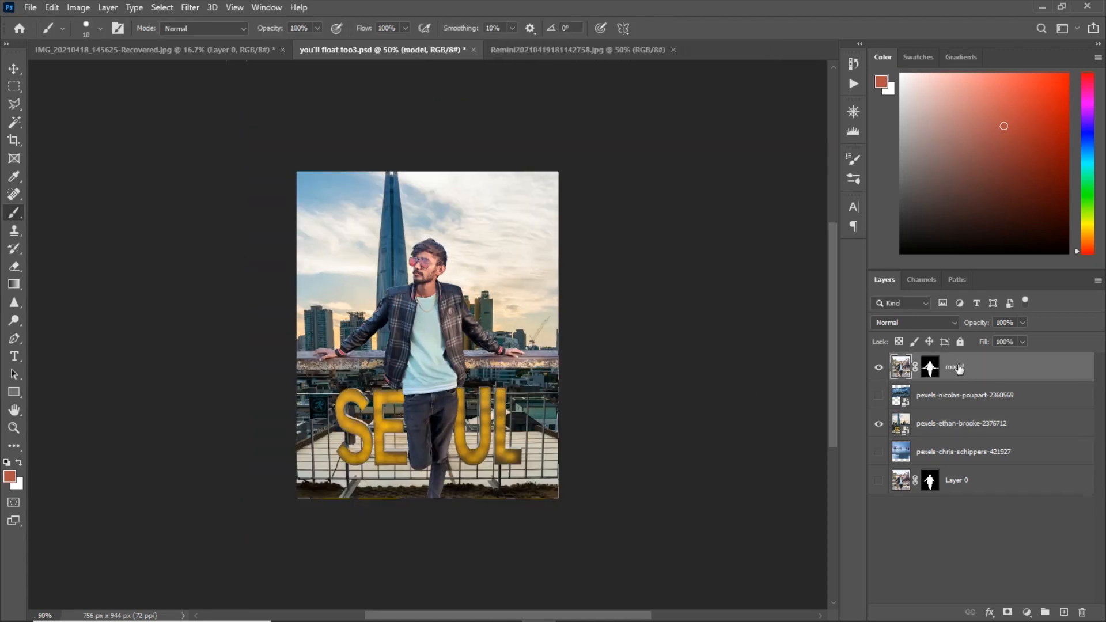
# Remove the two hidden pexels layers and add a black Solid Color fill above model, blended to show the composite in greyscale.
pyautogui.click(917, 401)
pyautogui.click(974, 369)
pyautogui.click(1027, 613)
pyautogui.click(1025, 363)
pyautogui.click(611, 318)
pyautogui.click(925, 139)
pyautogui.click(916, 323)
pyautogui.click(884, 602)
# Clip a Levels adjustment to the model layer with white input 238 and output levels 6 and 238.
pyautogui.hotkey('ctrl', '+')
pyautogui.click(973, 395)
pyautogui.click(1027, 612)
pyautogui.click(1028, 421)
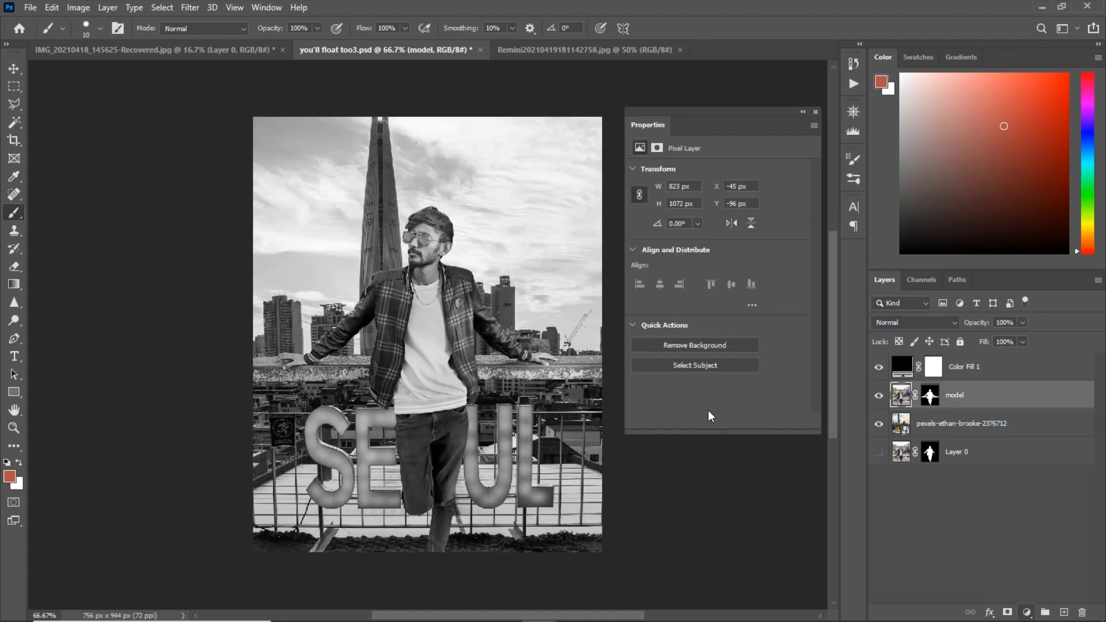
pyautogui.click(716, 420)
pyautogui.moveTo(655, 311); pyautogui.dragTo(658, 312)
pyautogui.moveTo(803, 311); pyautogui.dragTo(792, 312)
pyautogui.moveTo(804, 271); pyautogui.dragTo(798, 272)
pyautogui.moveTo(657, 311); pyautogui.dragTo(659, 311)
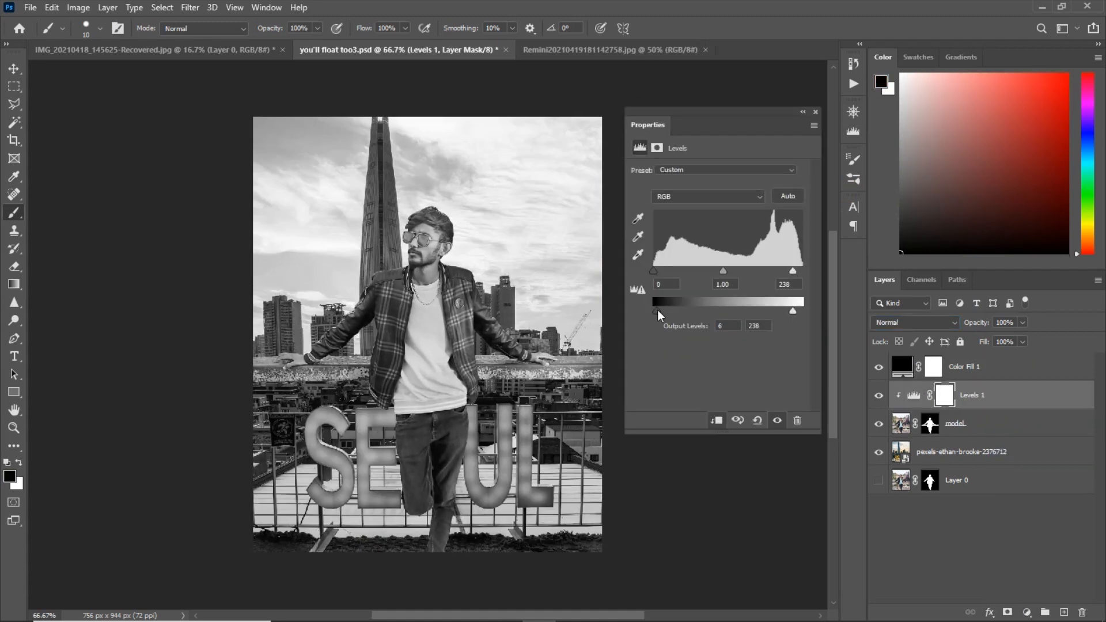
# Compare the model with and without Levels 1, close its settings and hide the black Color Fill 1 layer.
pyautogui.scroll(-3, 484, 319)
pyautogui.click(877, 396)
pyautogui.click(877, 397)
pyautogui.scroll(3, 816, 360)
pyautogui.click(815, 112)
pyautogui.click(878, 367)
# Clip a second Levels adjustment above Levels 1, lower its white output level strongly to darken the model, and invert its mask.
pyautogui.click(1027, 612)
pyautogui.click(1006, 423)
pyautogui.moveTo(803, 311); pyautogui.dragTo(702, 310)
pyautogui.click(815, 112)
pyautogui.hotkey('ctrl', 'i')
# Paint the Levels 2 mask white over the man's legs with a large soft brush and set the layer's opacity to 64%.
pyautogui.scroll(-1, 518, 369)
pyautogui.moveTo(447, 436); pyautogui.dragTo(599, 442)
pyautogui.press('x')
pyautogui.scroll(1, 438, 461)
pyautogui.moveTo(429, 507); pyautogui.dragTo(377, 491)
pyautogui.moveTo(981, 322); pyautogui.dragTo(955, 327)
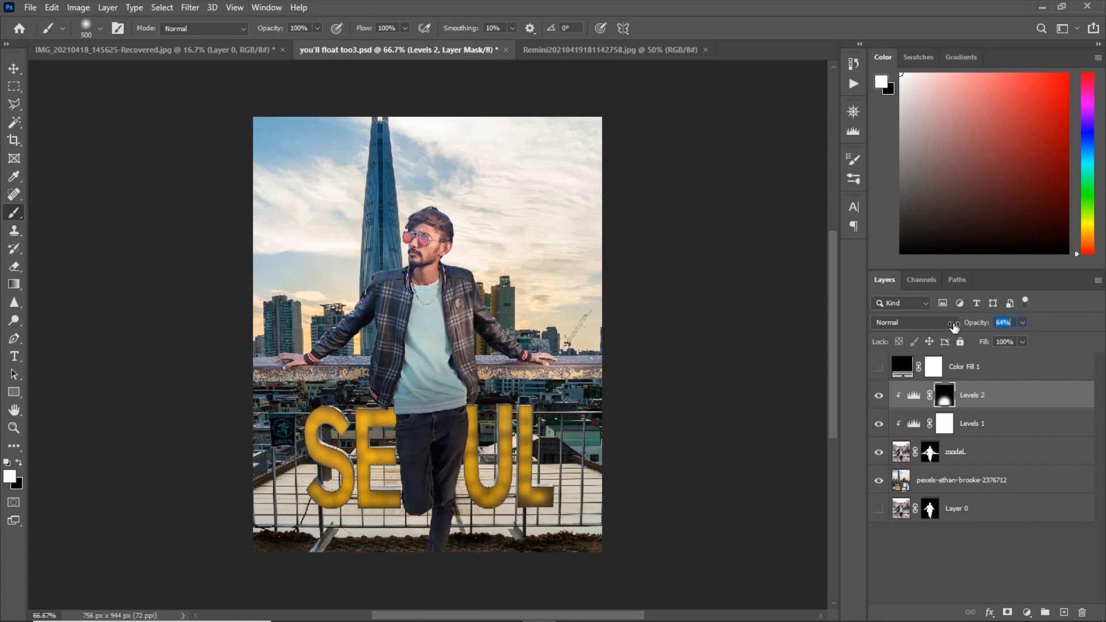
# Soften the upper edge of the Levels 2 darkening around the waist with a black 300 px brush at 23% flow.
pyautogui.press('x')
pyautogui.moveTo(364, 28); pyautogui.dragTo(320, 28)
pyautogui.press('[')
pyautogui.press('[')
pyautogui.moveTo(455, 375); pyautogui.dragTo(398, 389)
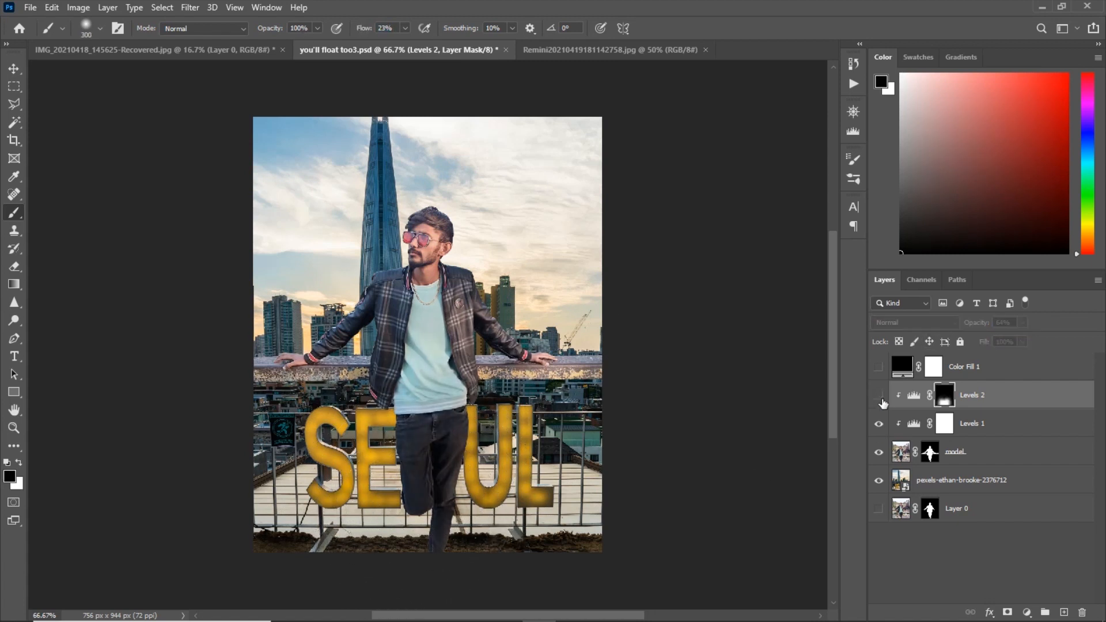
# Add a grey Solid Color fill layer above Color Fill 1.
pyautogui.click(1026, 612)
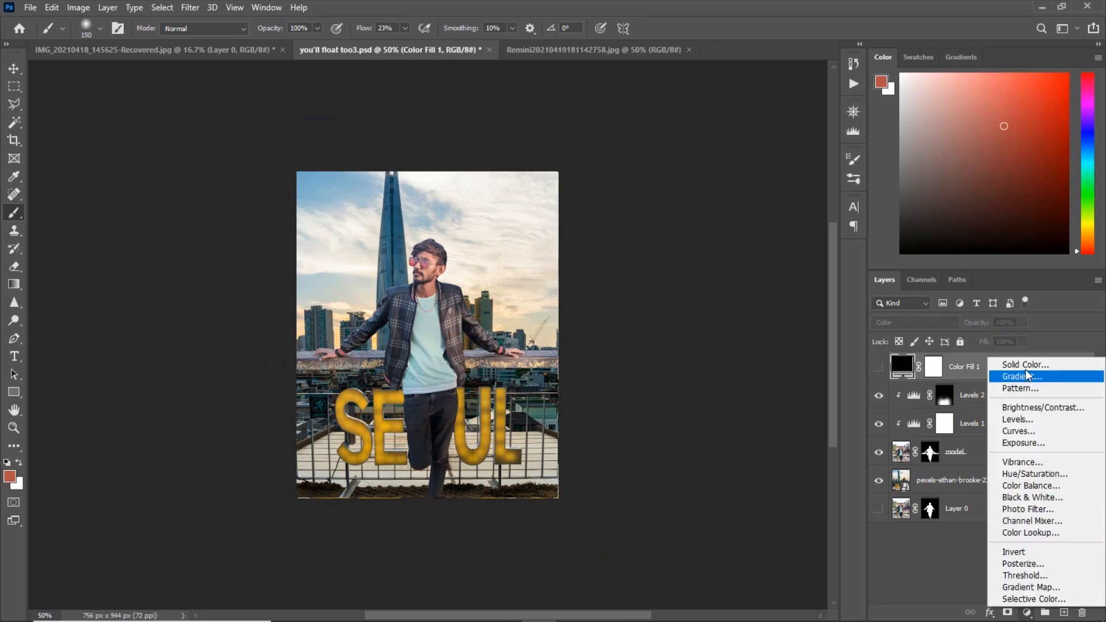
pyautogui.click(1025, 364)
pyautogui.click(923, 136)
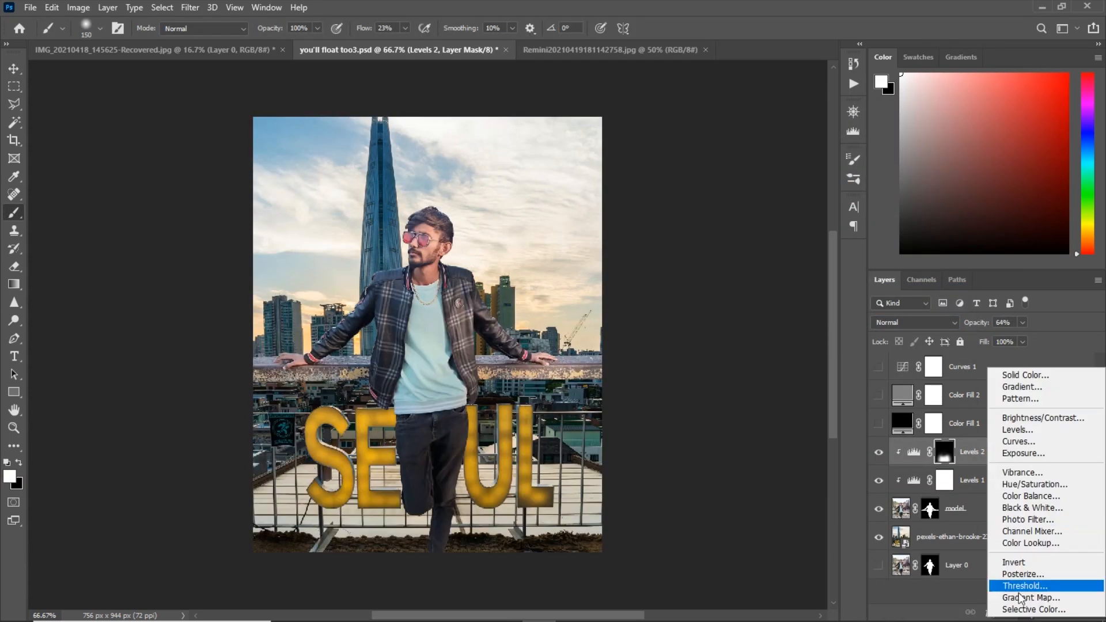
# Clip a Gradient Map above Levels 2 and set its darkest stop to a dark colour sampled from the ground beside the man's legs.
pyautogui.click(1025, 583)
pyautogui.click(642, 176)
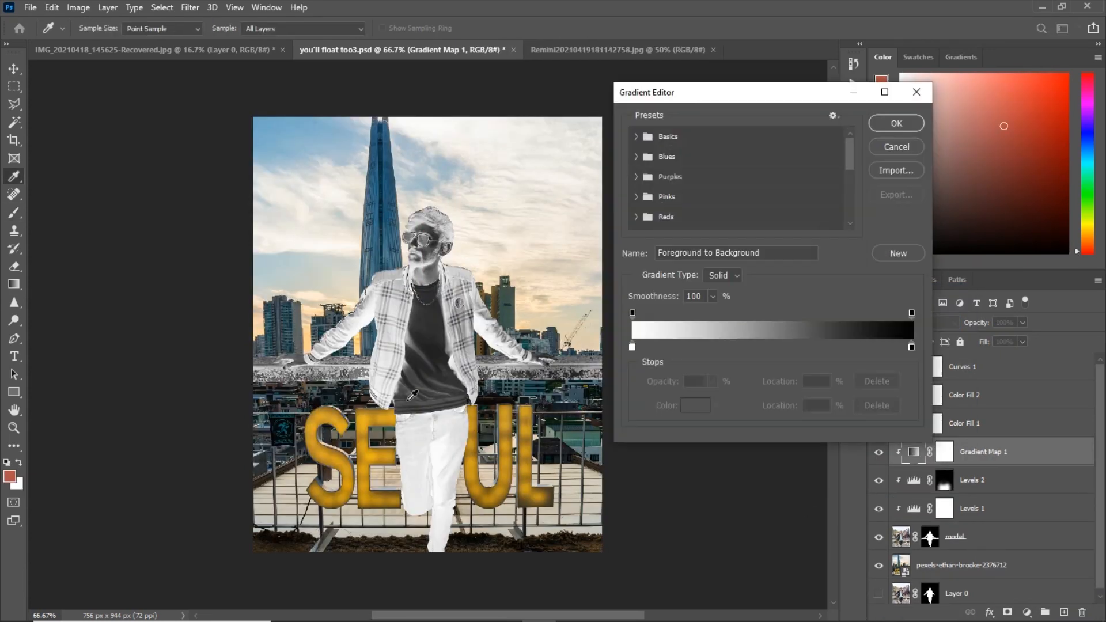
pyautogui.click(632, 348)
pyautogui.click(695, 406)
pyautogui.click(403, 544)
pyautogui.click(923, 138)
# Set the gradient's lightest stop to a pale cream colour sampled from the sky near the horizon.
pyautogui.click(911, 347)
pyautogui.click(696, 408)
pyautogui.click(554, 301)
pyautogui.click(923, 138)
# Add a middle stop with a blue sampled from the background tower and shift it towards the gradient's dark end.
pyautogui.doubleClick(769, 347)
pyautogui.click(303, 249)
pyautogui.click(382, 219)
pyautogui.click(900, 142)
pyautogui.moveTo(769, 347); pyautogui.dragTo(734, 348)
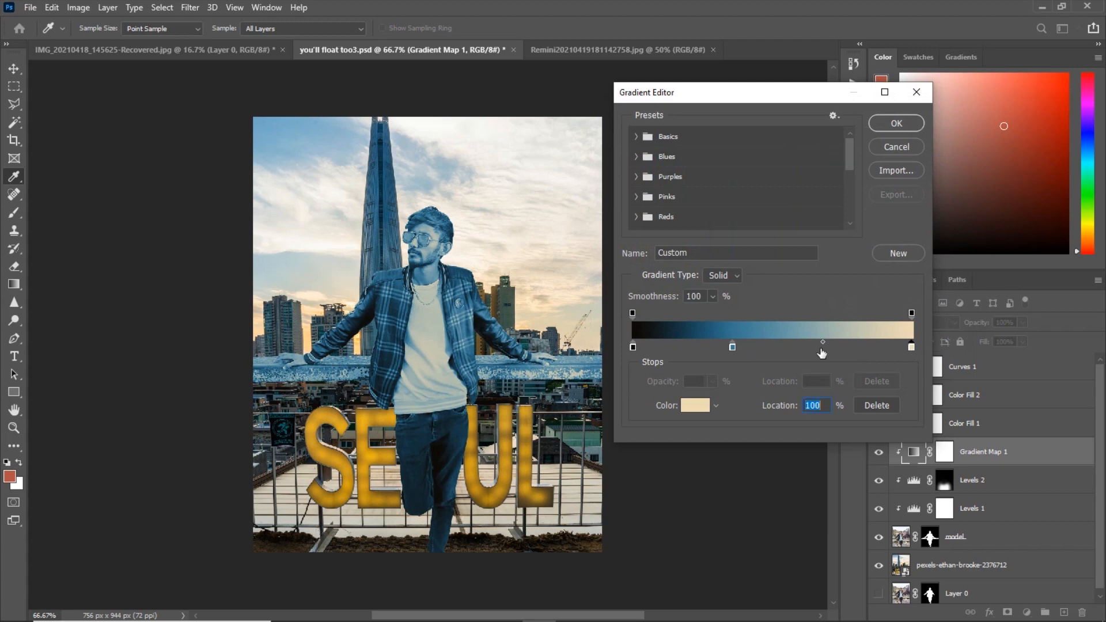
# Add a stop at location 68% with an orange sampled from the background and set its brightness to 87% (dfb26b).
pyautogui.click(822, 344)
pyautogui.doubleClick(822, 348)
pyautogui.click(505, 299)
pyautogui.click(821, 285)
pyautogui.moveTo(801, 259); pyautogui.dragTo(800, 167)
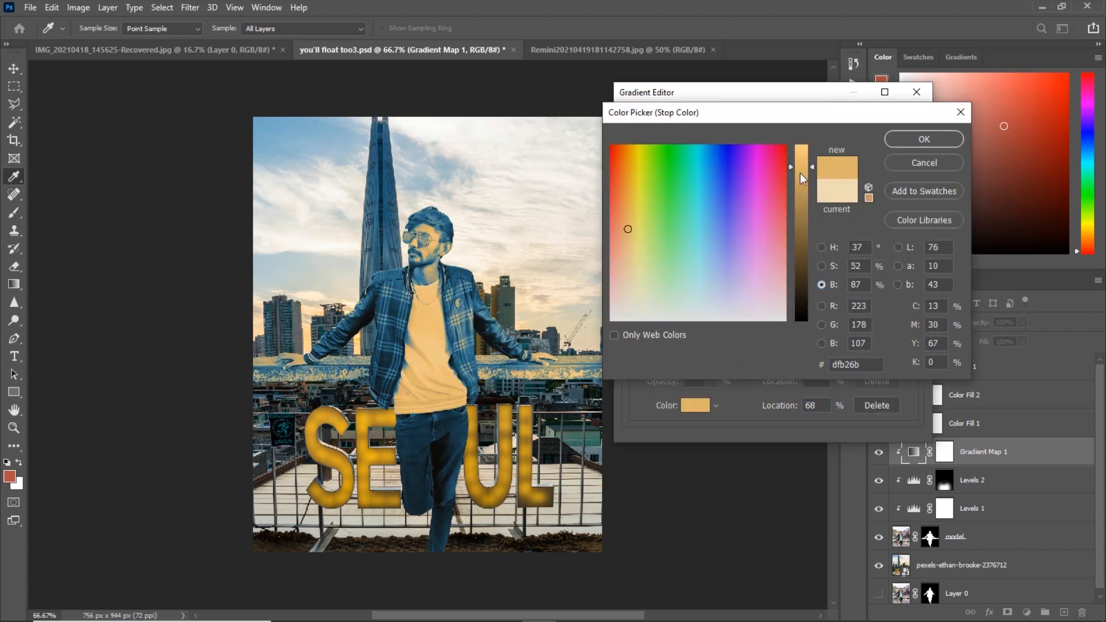
# Accept the stop colour, remove the orange stop from the gradient and move the blue stop to about 39%.
pyautogui.press('Return')
pyautogui.moveTo(822, 347); pyautogui.dragTo(778, 347)
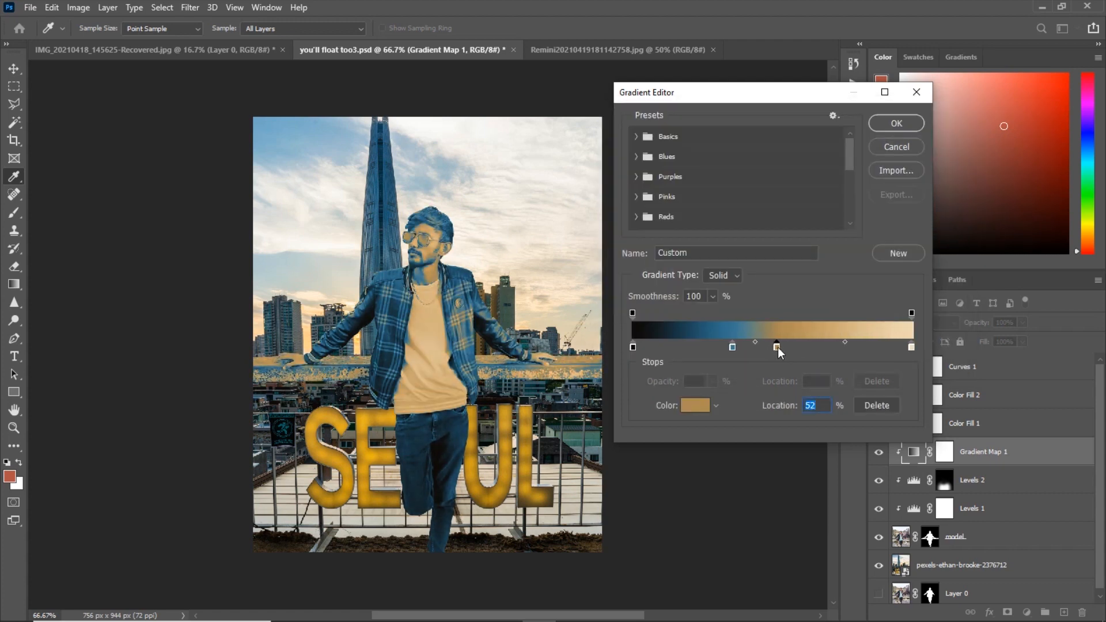
pyautogui.moveTo(710, 347); pyautogui.dragTo(775, 391)
pyautogui.moveTo(734, 347); pyautogui.dragTo(742, 348)
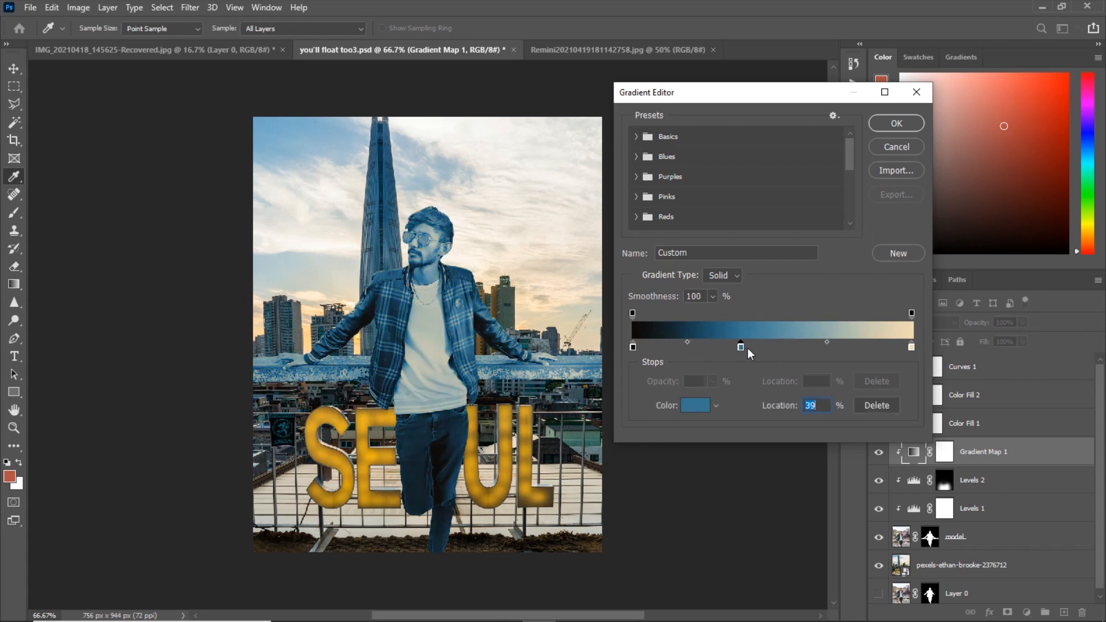
# Add a colour stop at 80% of the gradient and give it a darkened golden-brown colour sampled from the photo.
pyautogui.click(856, 347)
pyautogui.click(696, 405)
pyautogui.click(523, 427)
pyautogui.click(518, 429)
pyautogui.moveTo(798, 257); pyautogui.dragTo(800, 194)
pyautogui.click(309, 550)
pyautogui.moveTo(801, 285); pyautogui.dragTo(804, 160)
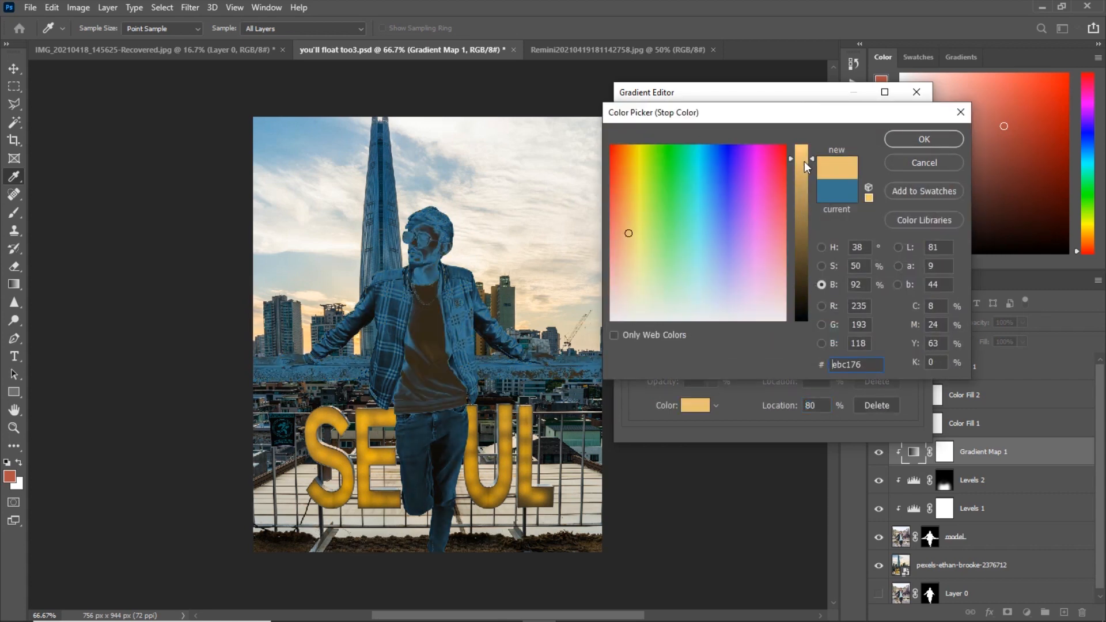
pyautogui.click(309, 344)
pyautogui.click(804, 221)
pyautogui.press('Return')
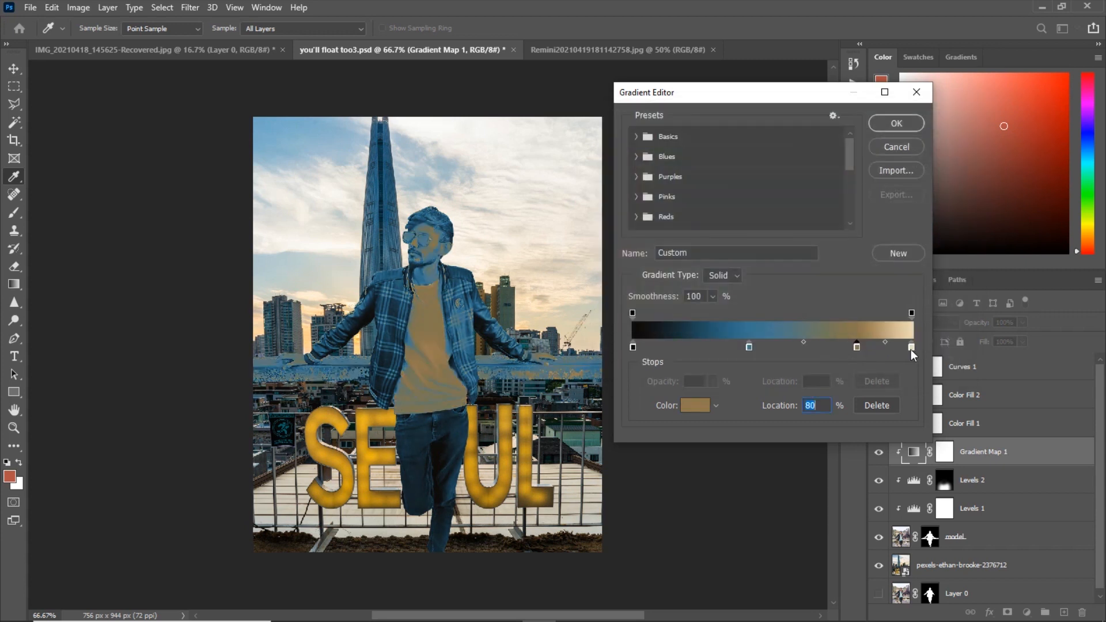
# Reposition the golden-brown stop, brighten its colour and apply the edited gradient.
pyautogui.moveTo(824, 347); pyautogui.dragTo(876, 349)
pyautogui.click(684, 407)
pyautogui.moveTo(800, 199); pyautogui.dragTo(800, 154)
pyautogui.click(899, 141)
pyautogui.click(896, 124)
# Set the Gradient Map 1 layer to Soft Light at 35% opacity, comparing the image with and without it.
pyautogui.click(879, 449)
pyautogui.click(904, 322)
pyautogui.click(879, 453)
pyautogui.click(881, 453)
pyautogui.click(879, 454)
pyautogui.moveTo(976, 322); pyautogui.dragTo(938, 327)
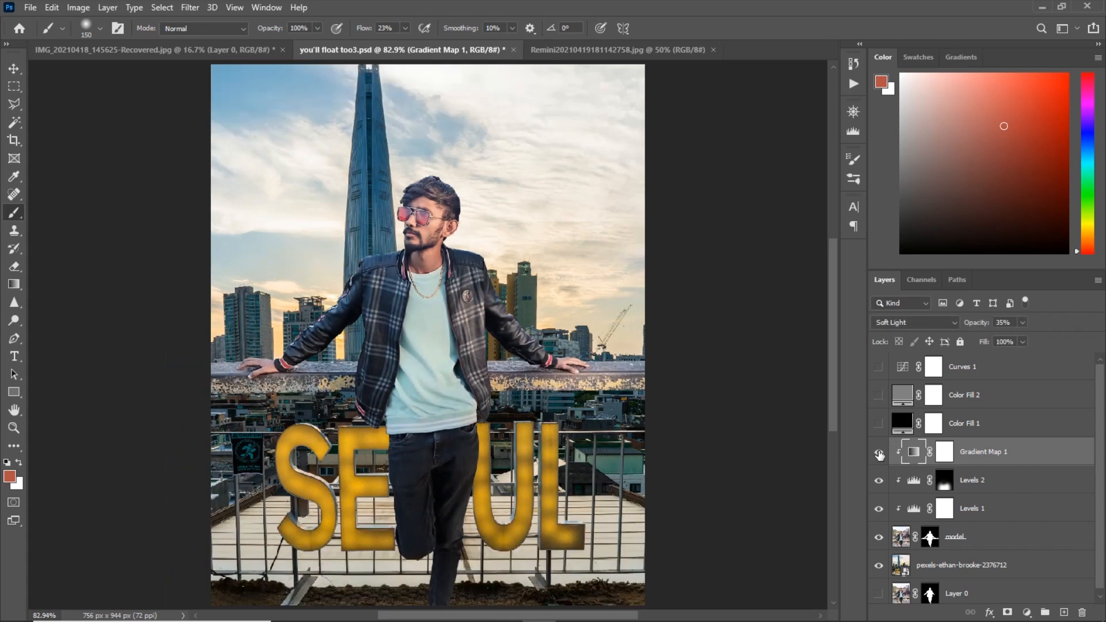
# Add a Curves adjustment clipped above Gradient Map 1 and tune its Blue channel with the Color Fill 2 and Curves 1 check layers shown.
pyautogui.click(1027, 613)
pyautogui.click(1016, 428)
pyautogui.click(717, 421)
pyautogui.click(686, 189)
pyautogui.click(676, 233)
pyautogui.click(878, 395)
pyautogui.click(878, 367)
pyautogui.click(733, 274)
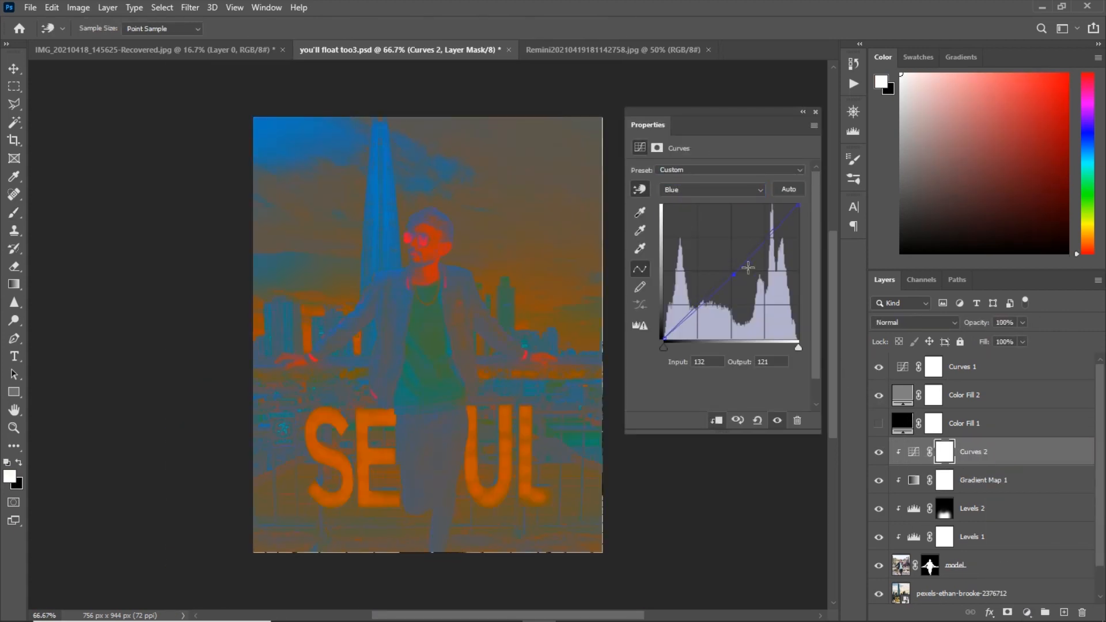
# Lower the Curves 2 layer's opacity to 60% and compare the model with the colour adjustments toggled.
pyautogui.click(879, 451)
pyautogui.click(914, 452)
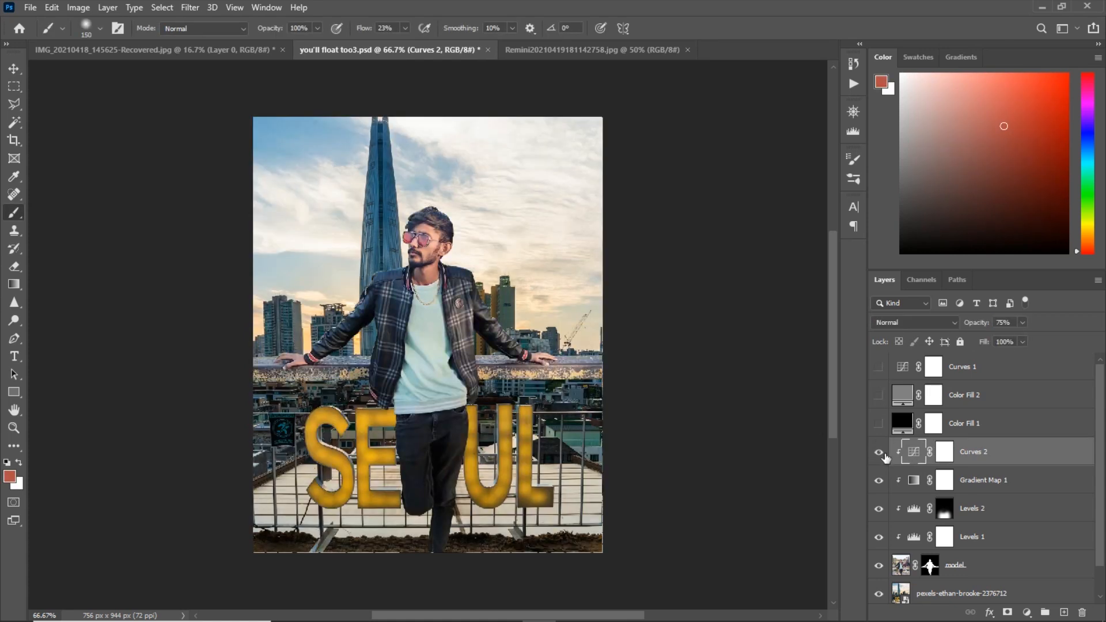
pyautogui.hotkey('ctrl', '+')
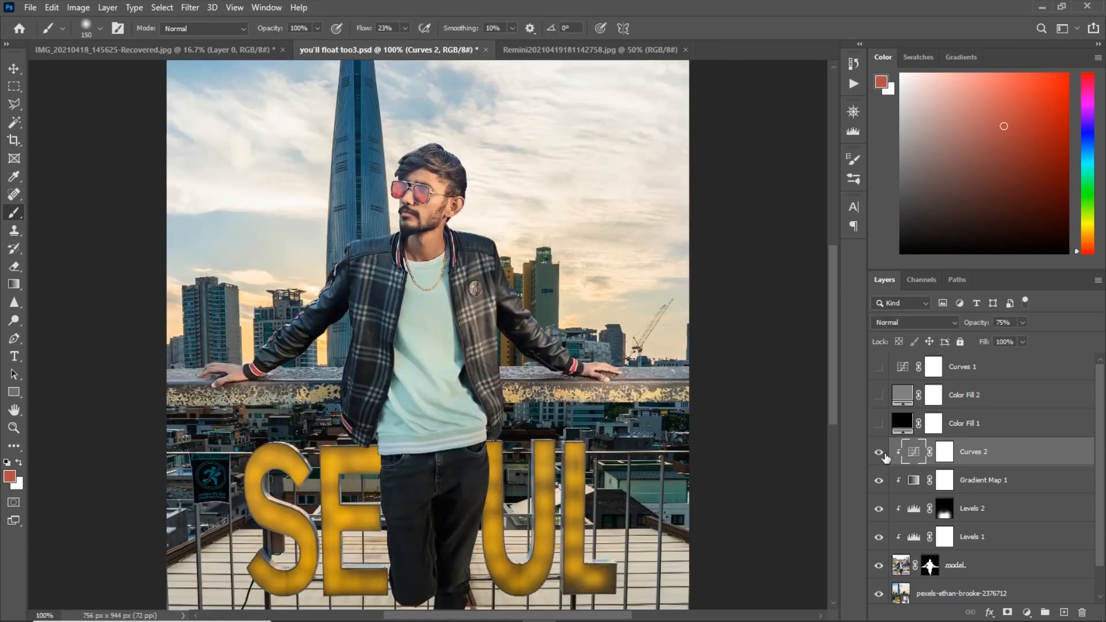
pyautogui.hotkey('ctrl', '-')
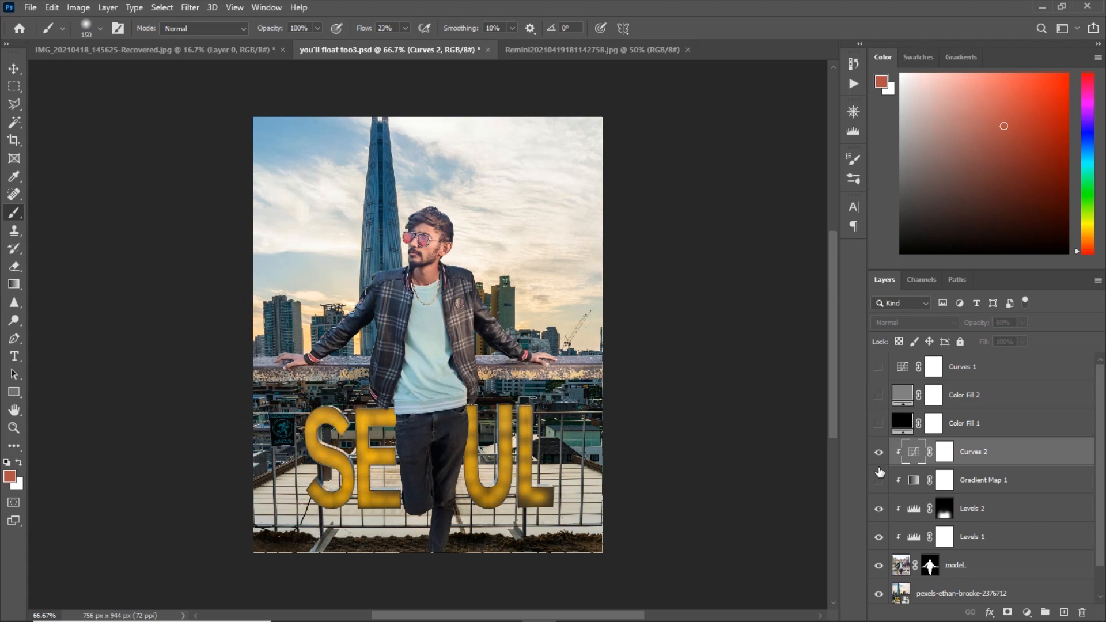
# Select the city background layer and save the document.
pyautogui.scroll(-1, 992, 503)
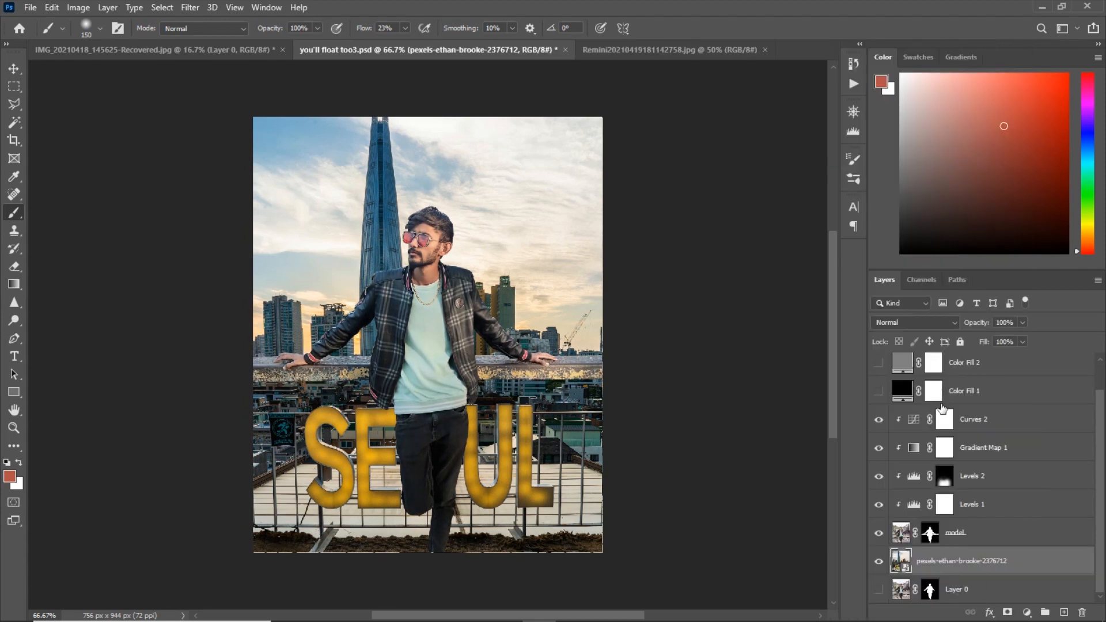
pyautogui.click(30, 7)
pyautogui.click(48, 156)
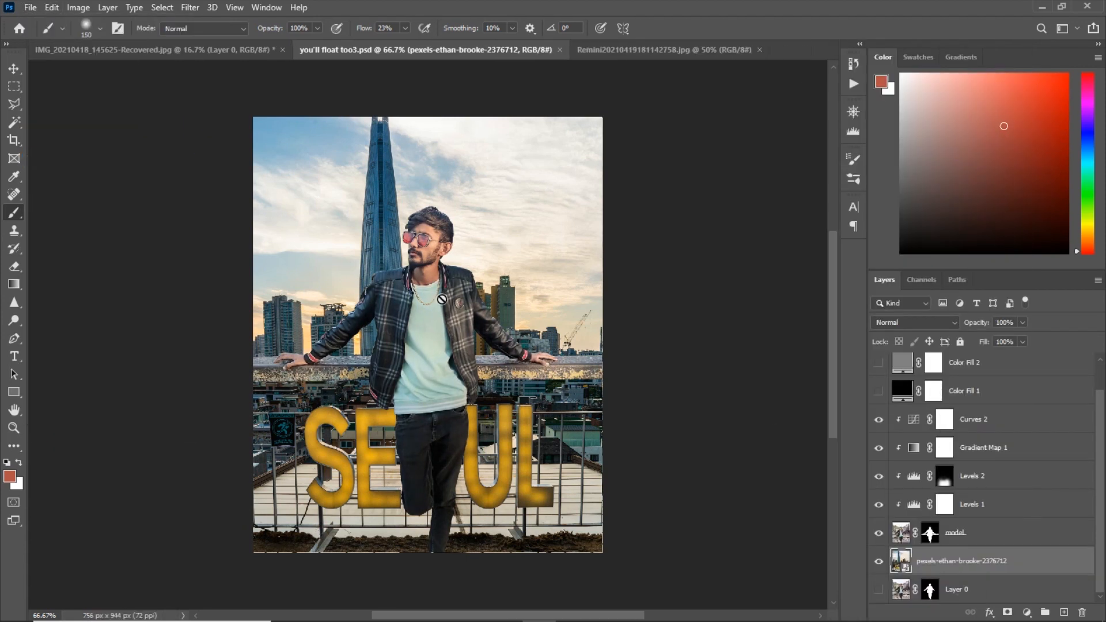
# Apply a 5 px Tilt-Shift blur to the background layer, placing the focus zone around the model's feet.
pyautogui.click(190, 8)
pyautogui.click(190, 8)
pyautogui.click(383, 203)
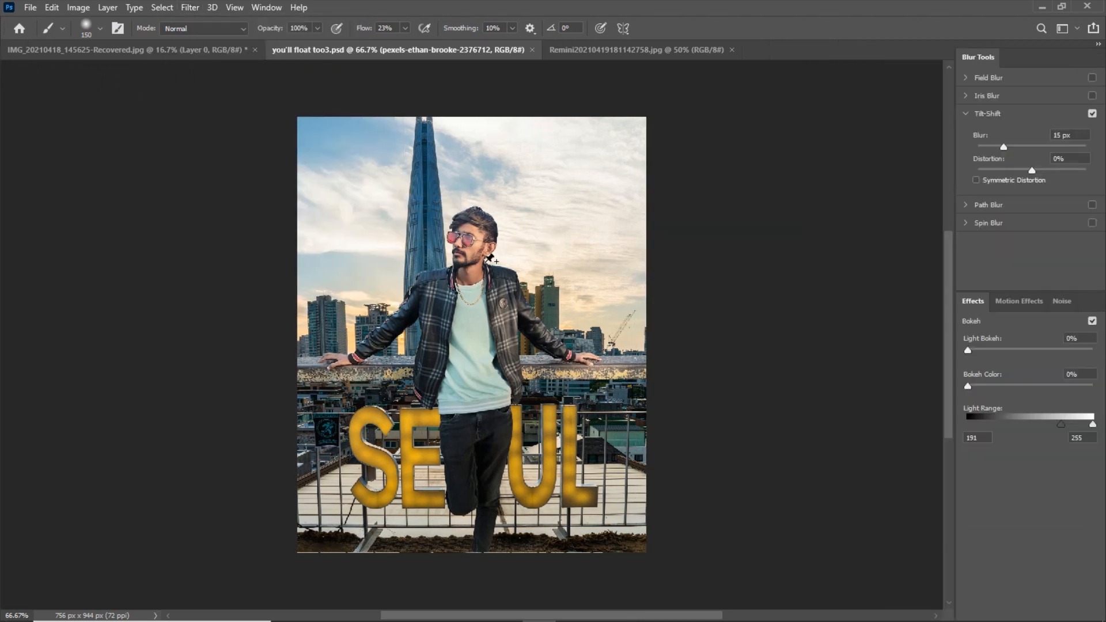
pyautogui.moveTo(471, 334); pyautogui.dragTo(473, 524)
pyautogui.moveTo(481, 474); pyautogui.dragTo(483, 449)
pyautogui.moveTo(1003, 146); pyautogui.dragTo(988, 150)
pyautogui.moveTo(538, 445); pyautogui.dragTo(538, 486)
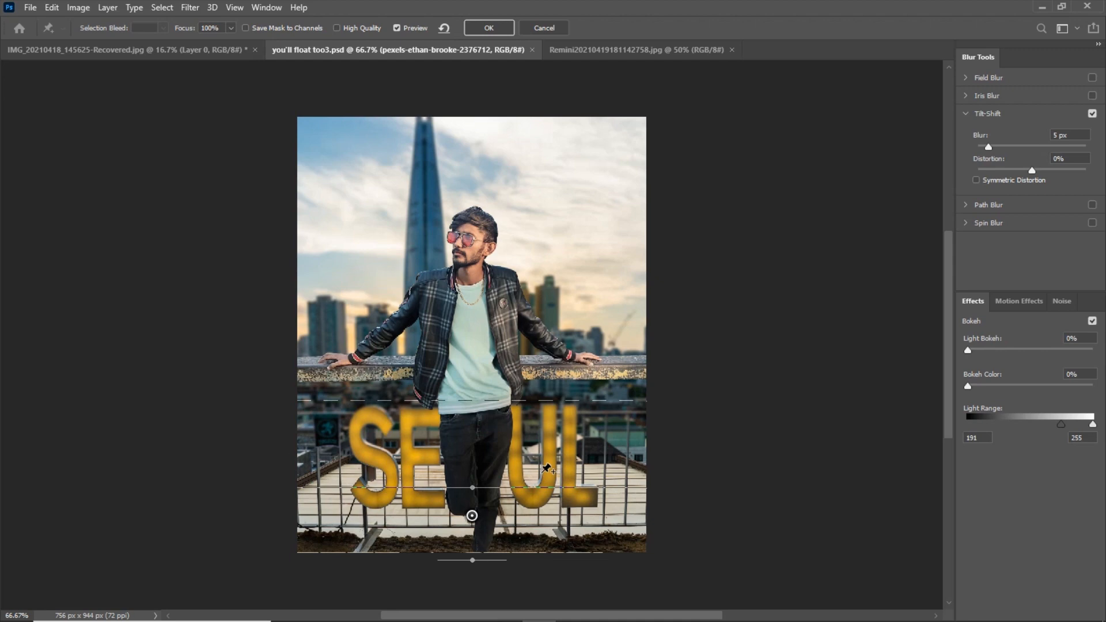
pyautogui.click(489, 28)
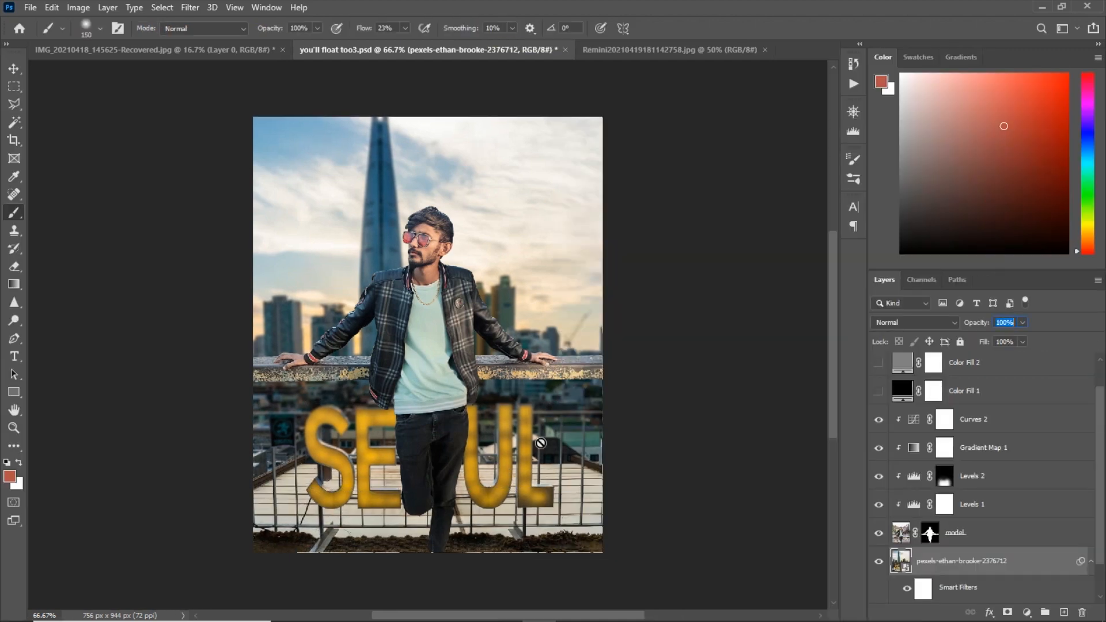
# Close the Remini20210419181142758.jpg document and activate the background blur's filter mask with a hard round brush.
pyautogui.click(765, 50)
pyautogui.hotkey('ctrl', '+')
pyautogui.moveTo(410, 452); pyautogui.dragTo(424, 221)
pyautogui.hotkey('ctrl', '+')
pyautogui.moveTo(424, 220)
pyautogui.mouseDown()
pyautogui.moveTo(518, 266)
pyautogui.moveTo(667, 397)
pyautogui.mouseUp()
pyautogui.hotkey('ctrl', '+')
pyautogui.click(922, 577)
pyautogui.rightClick(397, 304)
pyautogui.doubleClick(460, 450)
# Paint black on the blur's filter mask at 100% flow over the S and the top of the E to bring them into focus.
pyautogui.press('[')
pyautogui.press('[')
pyautogui.press('[')
pyautogui.press('[')
pyautogui.press('[')
pyautogui.press('[')
pyautogui.press('[')
pyautogui.press('[')
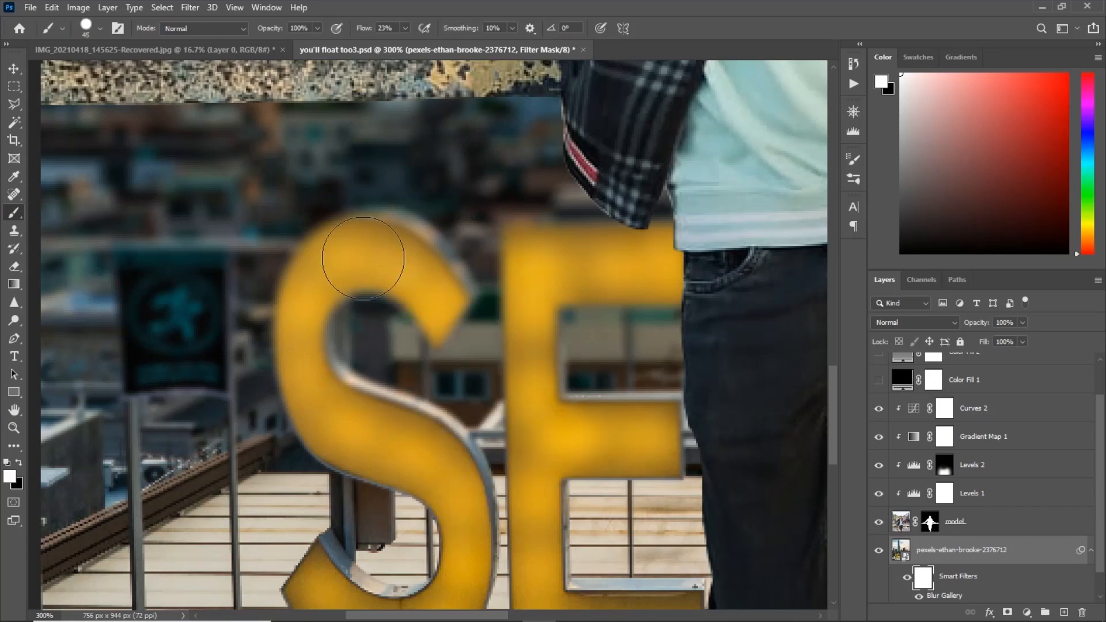
pyautogui.moveTo(380, 222); pyautogui.dragTo(432, 267)
pyautogui.press(']')
pyautogui.moveTo(342, 238)
pyautogui.mouseDown()
pyautogui.moveTo(302, 383)
pyautogui.moveTo(455, 443)
pyautogui.mouseUp()
pyautogui.press(']')
pyautogui.press(']')
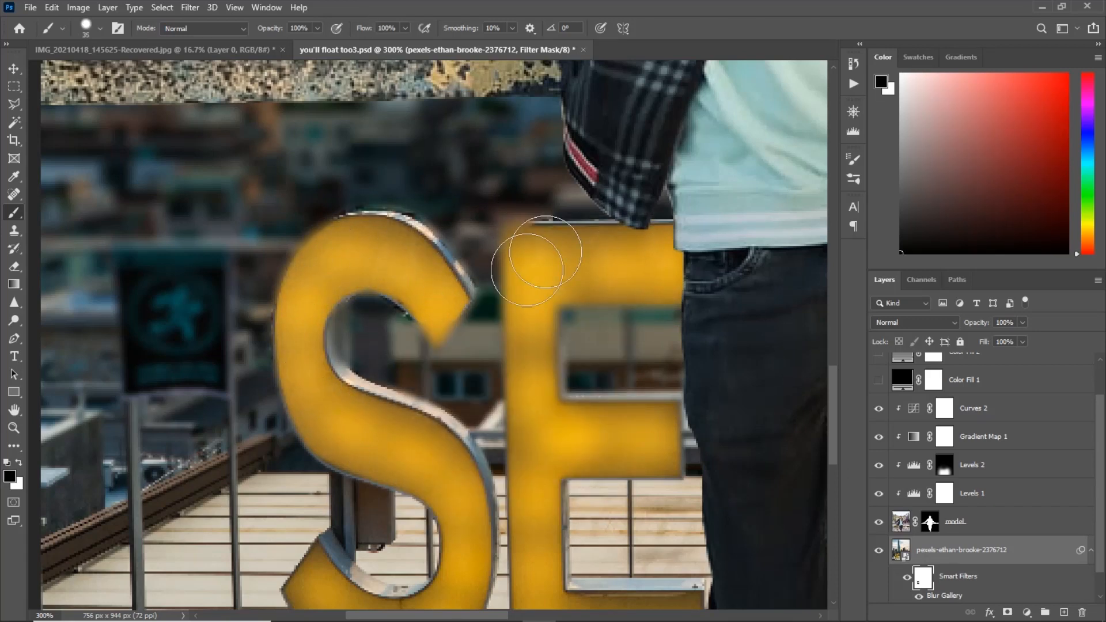
# Continue masking the blur off the remaining letters of the SEOUL sign.
pyautogui.scroll(-3, 649, 439)
pyautogui.hscroll(3, 650, 439)
pyautogui.hscroll(10, 585, 457)
pyautogui.scroll(4, 585, 457)
pyautogui.moveTo(420, 482); pyautogui.dragTo(490, 277)
# Refine the filter mask along the edges of the S and E with a small soft brush at 10% flow.
pyautogui.rightClick(489, 364)
pyautogui.doubleClick(537, 531)
pyautogui.press('[')
pyautogui.press('[')
pyautogui.press('[')
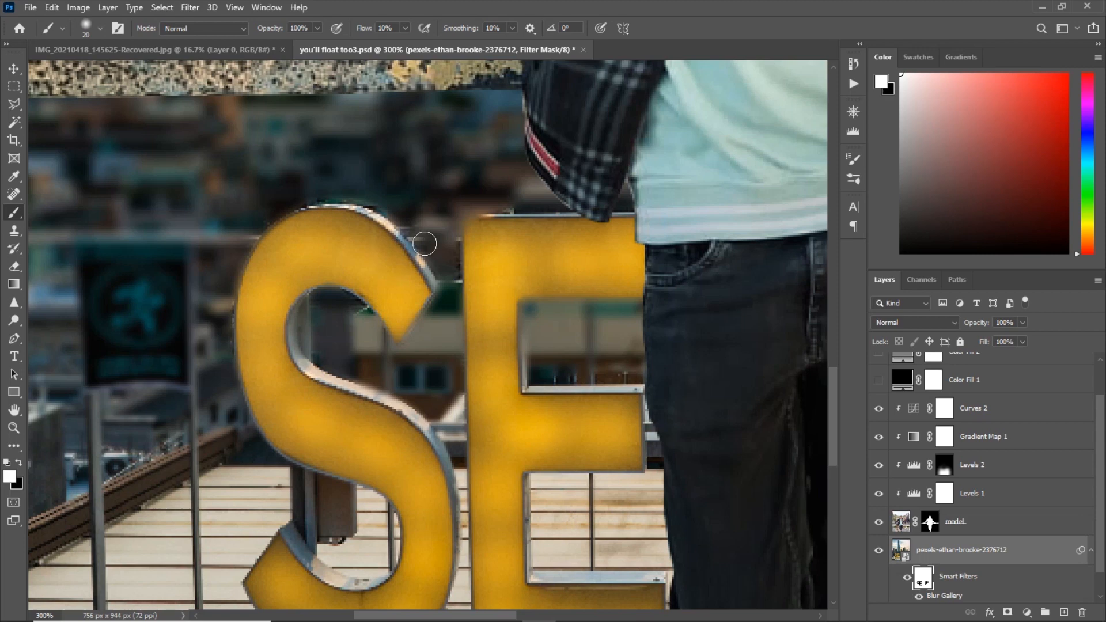
pyautogui.scroll(-3, 571, 200)
pyautogui.hscroll(3, 459, 266)
pyautogui.press(']')
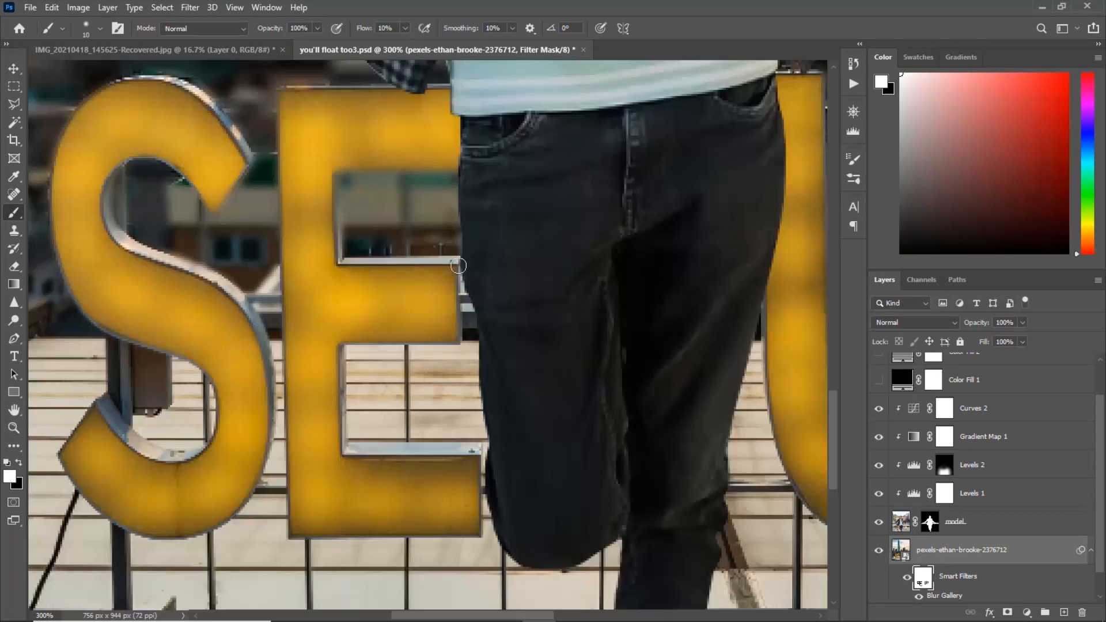
pyautogui.hotkey('ctrl', '0')
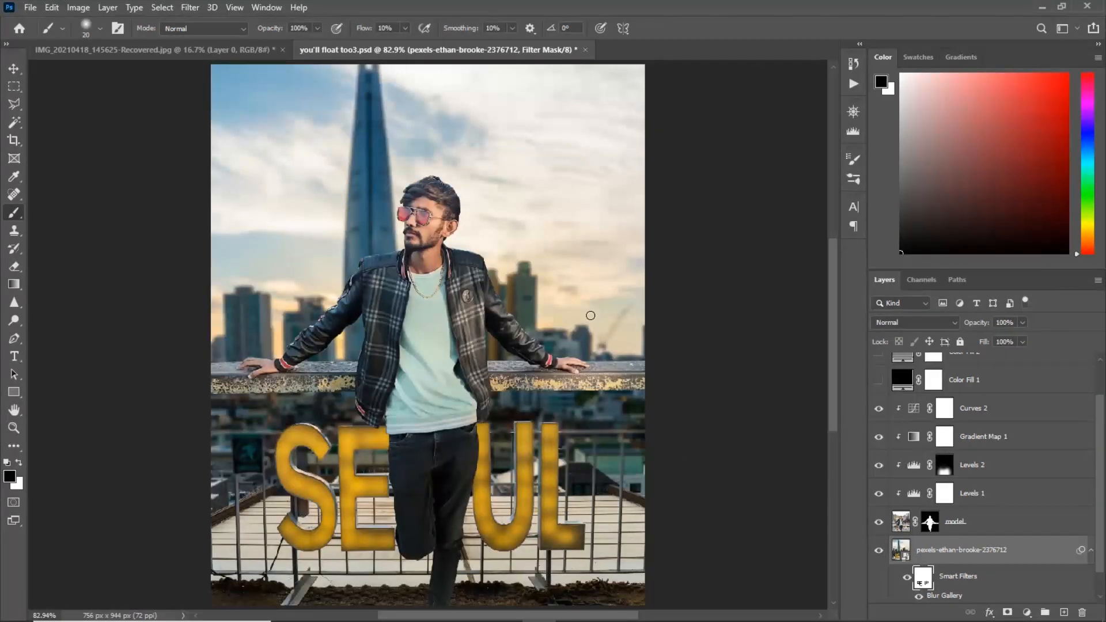
# Clean up the filter mask along the edges of the U and L with a small soft brush.
pyautogui.hotkey('ctrl', '1')
pyautogui.scroll(4, 633, 514)
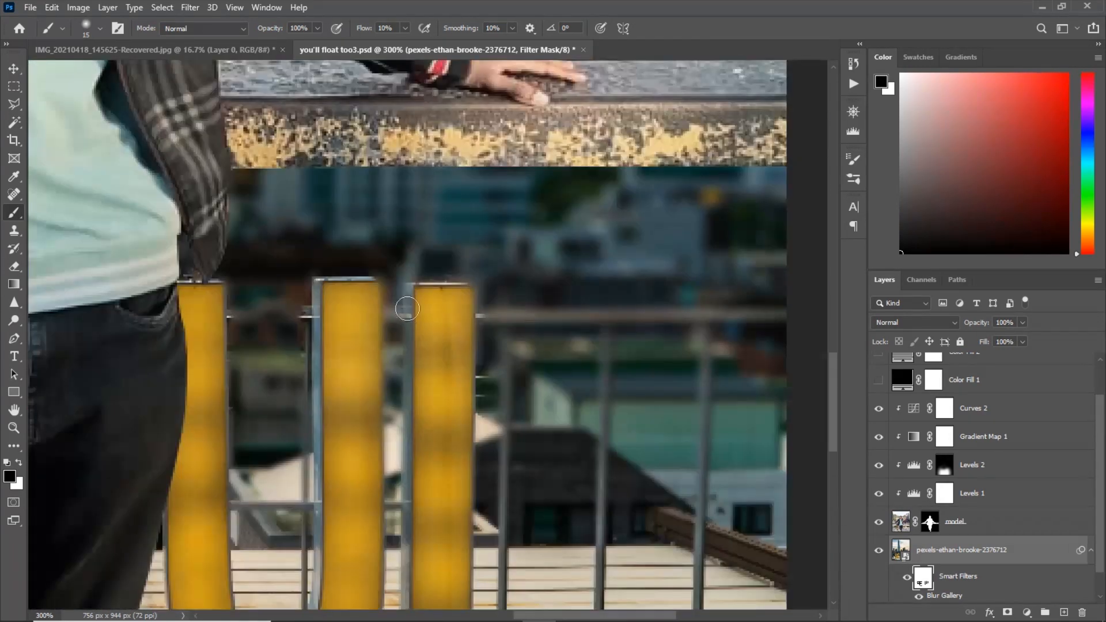
pyautogui.press('[')
pyautogui.press('[')
pyautogui.scroll(-3, 166, 346)
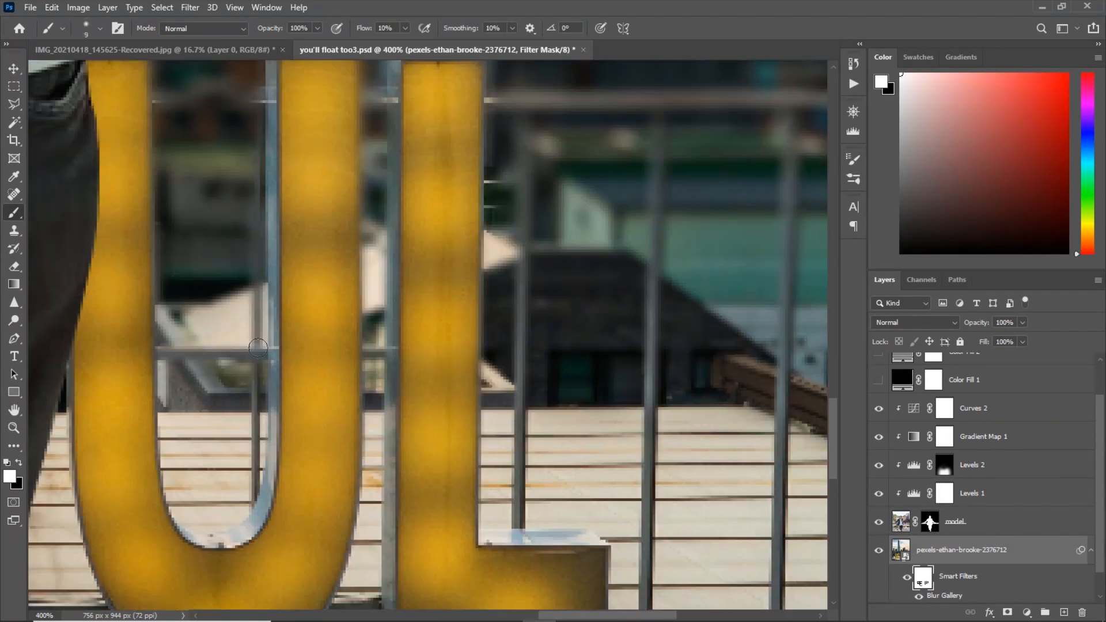
pyautogui.scroll(5, 176, 449)
pyautogui.scroll(-4, 311, 275)
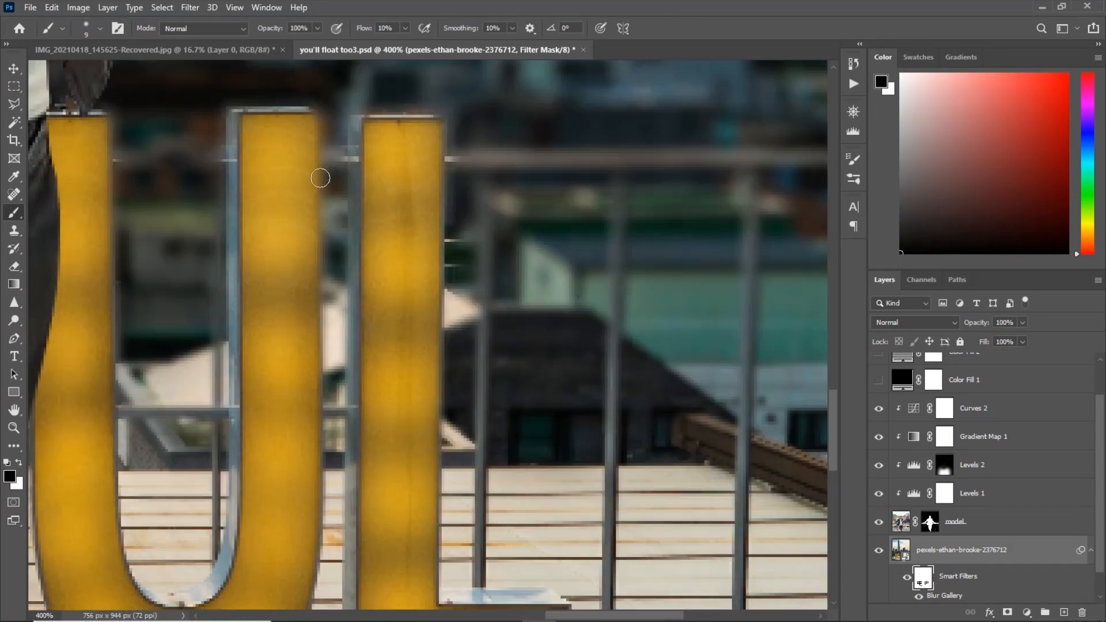
pyautogui.scroll(-4, 269, 482)
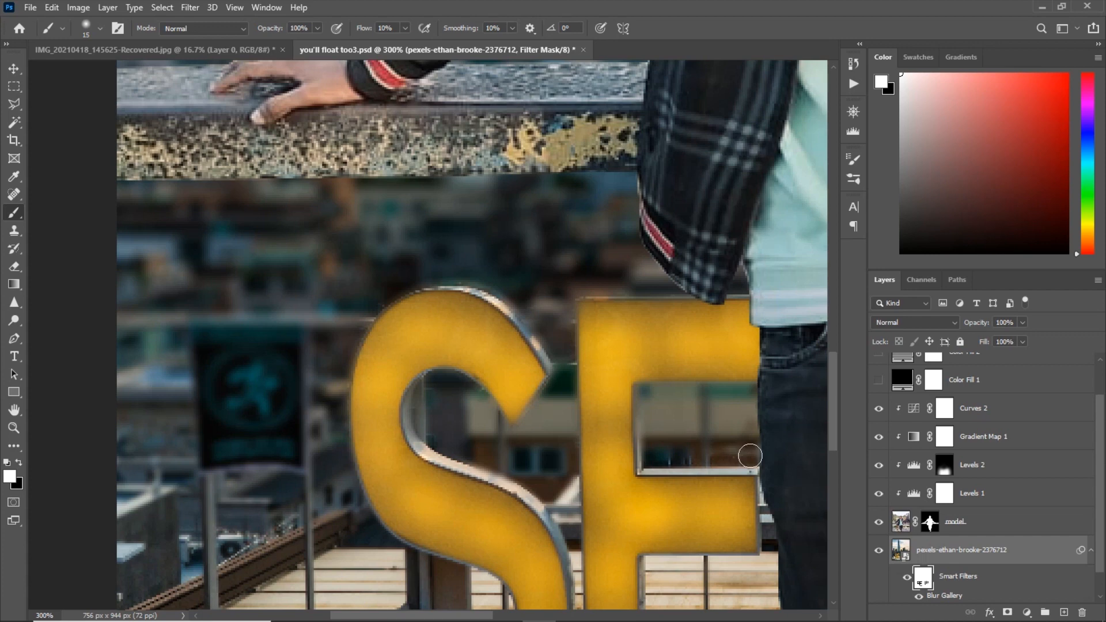
# Restore the blur in the background between the S and E by painting white with a 10 px brush.
pyautogui.scroll(1, 695, 463)
pyautogui.press('[')
pyautogui.moveTo(339, 291); pyautogui.dragTo(475, 487)
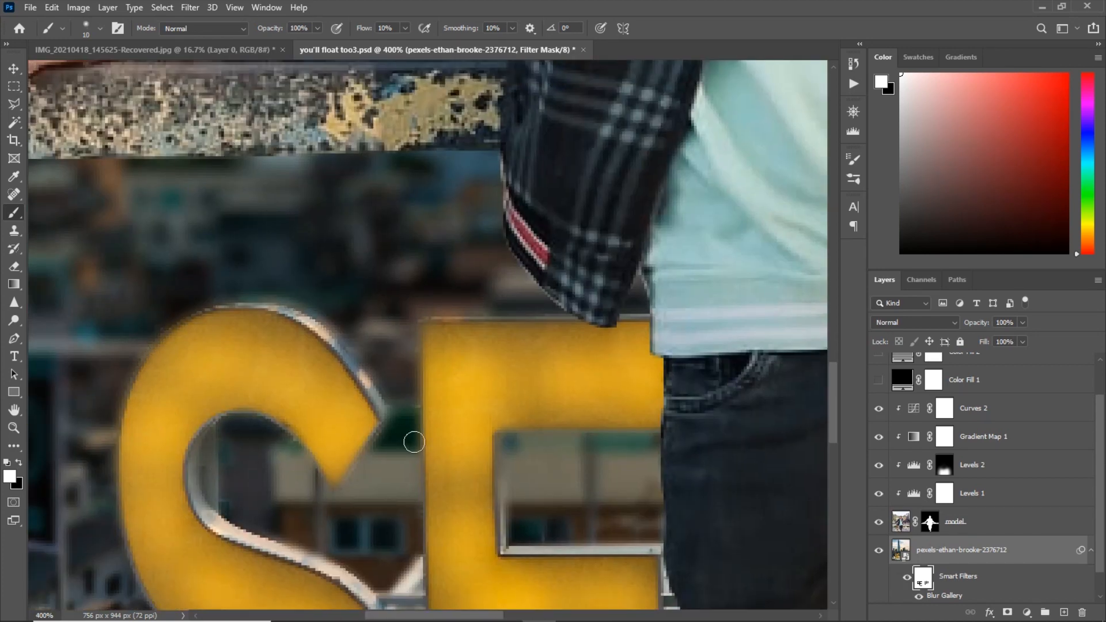
# Reduce the background's Tilt-Shift blur to 3 px.
pyautogui.hotkey('ctrl', '0')
pyautogui.doubleClick(944, 595)
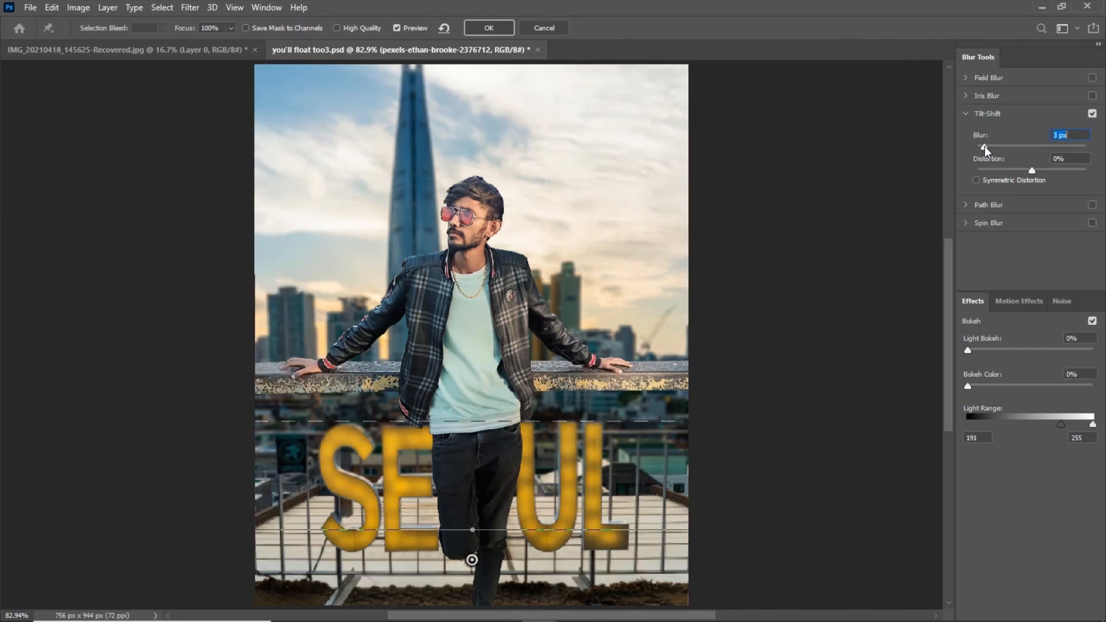
pyautogui.click(488, 28)
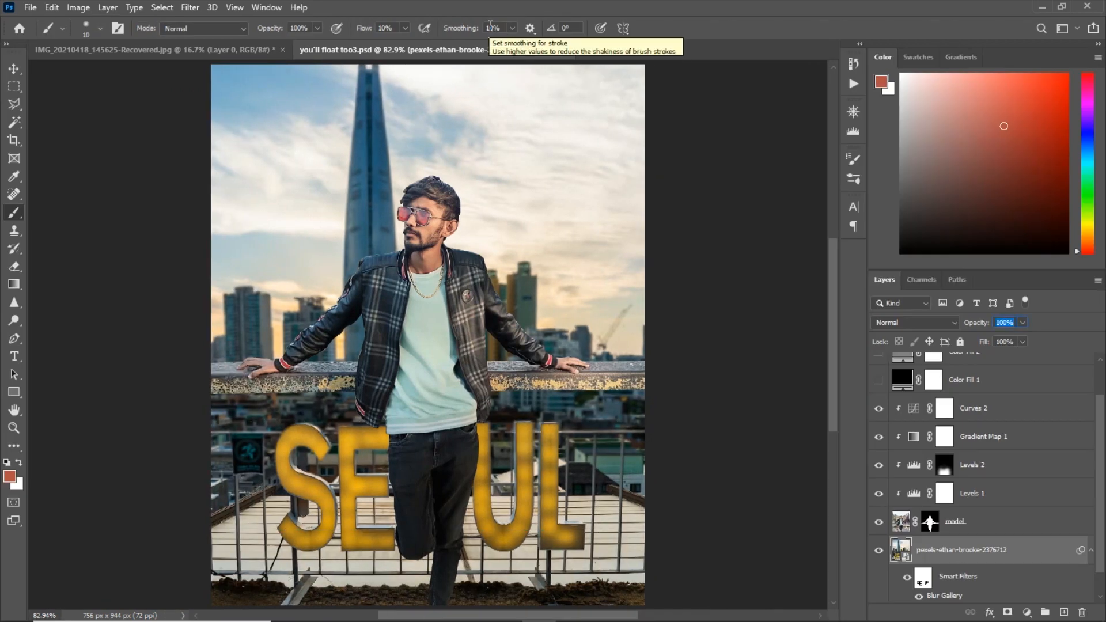
# Check the document's pixel dimensions without changing them and inspect the model against the blurred background up close.
pyautogui.click(78, 7)
pyautogui.click(136, 108)
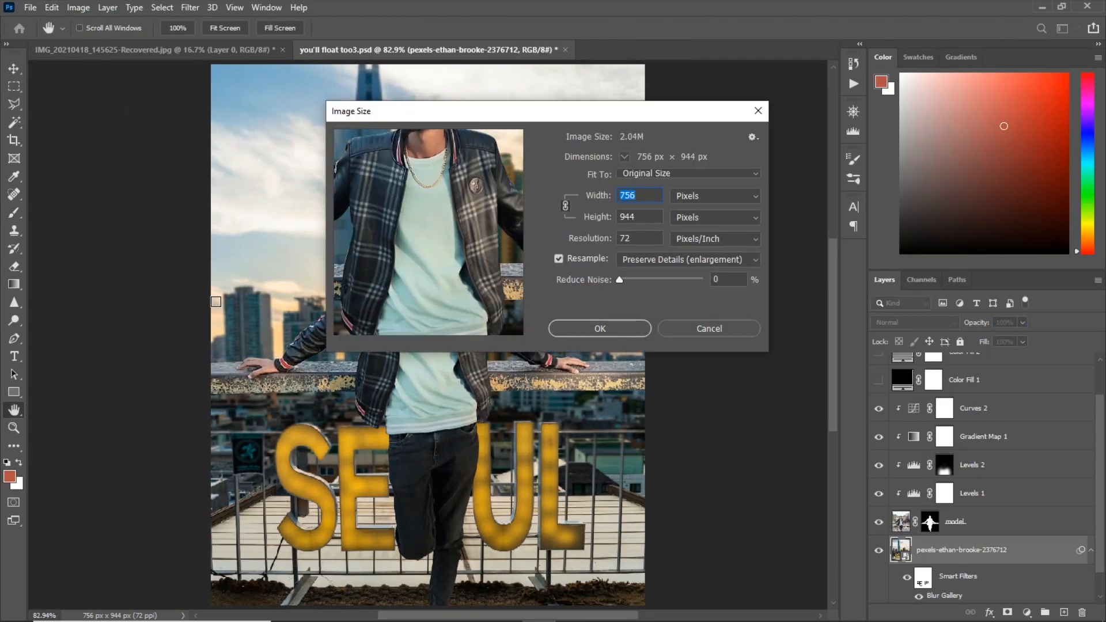
pyautogui.click(731, 334)
pyautogui.hotkey('ctrl', '-')
pyautogui.hotkey('ctrl', '+')
pyautogui.hotkey('ctrl', '+')
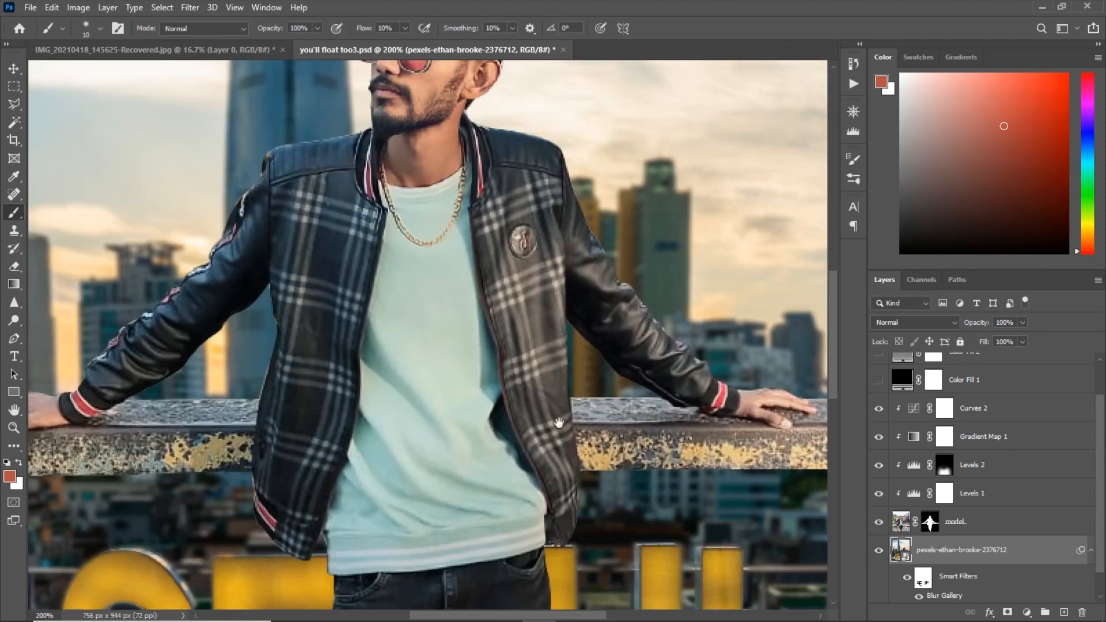
pyautogui.hotkey('ctrl', '-')
pyautogui.hotkey('ctrl', '0')
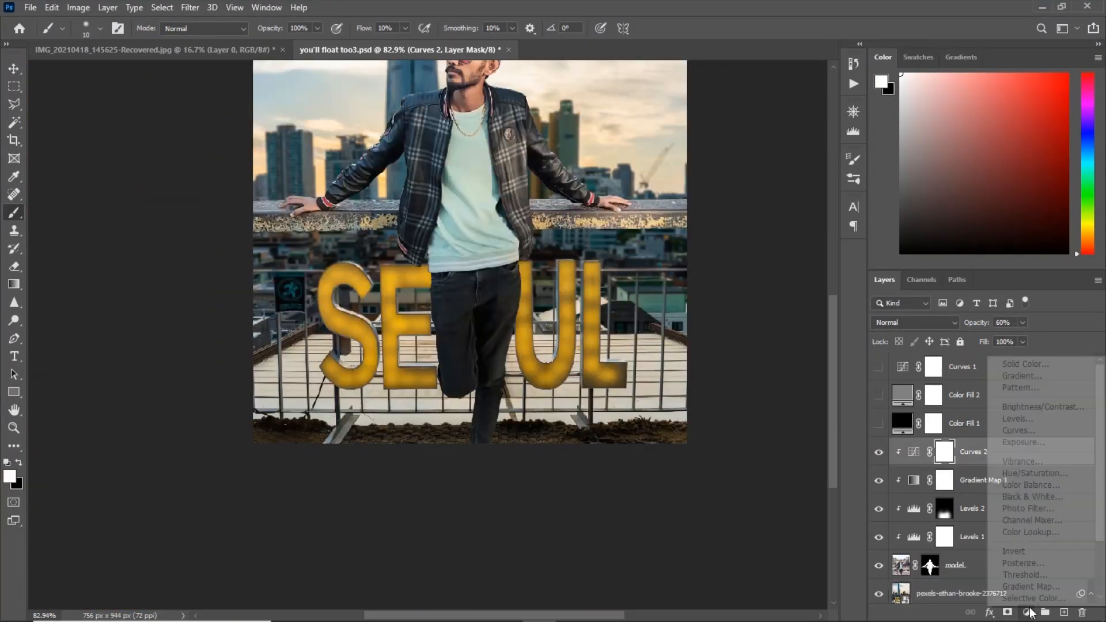
# Create a new layer above Curves 2, fill it with black and set its blend mode to Color Dodge.
pyautogui.click(1027, 612)
pyautogui.press('Escape')
pyautogui.click(1063, 611)
pyautogui.hotkey('shift', 'F5')
pyautogui.click(665, 161)
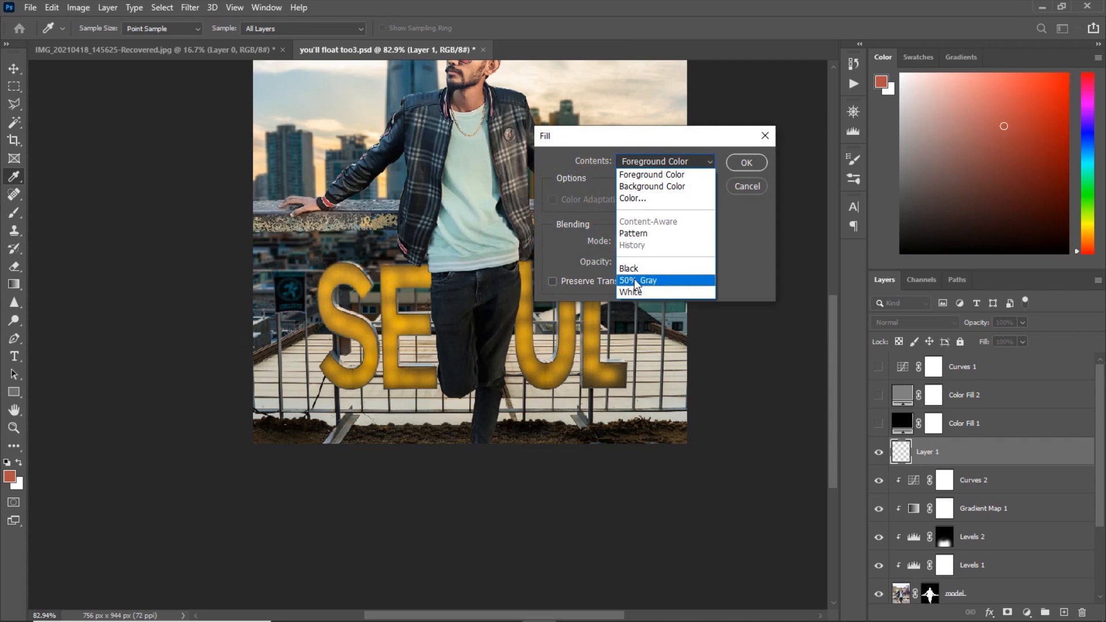
pyautogui.click(631, 269)
pyautogui.click(747, 162)
pyautogui.click(915, 323)
pyautogui.click(887, 403)
# Sample the sign's orange and paint a glow over the upper part of the S with a soft brush at 100% flow.
pyautogui.keyDown('alt'); pyautogui.click(350, 328); pyautogui.keyUp('alt')
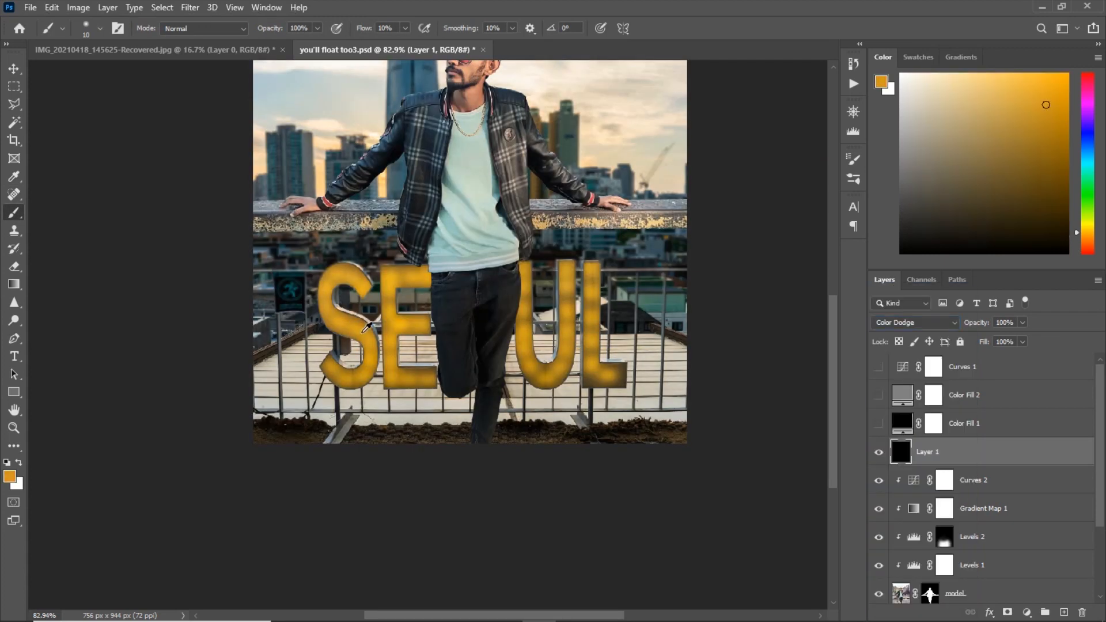
pyautogui.hotkey('ctrl', '+')
pyautogui.press(']')
pyautogui.press(']')
pyautogui.press(']')
pyautogui.hotkey('shift', '0')
pyautogui.hotkey('ctrl', '+')
pyautogui.moveTo(260, 331)
pyautogui.mouseDown()
pyautogui.moveTo(217, 206)
pyautogui.moveTo(239, 180)
pyautogui.moveTo(270, 237)
pyautogui.mouseUp()
pyautogui.press('[')
pyautogui.press('[')
pyautogui.press('[')
pyautogui.press('[')
pyautogui.press('[')
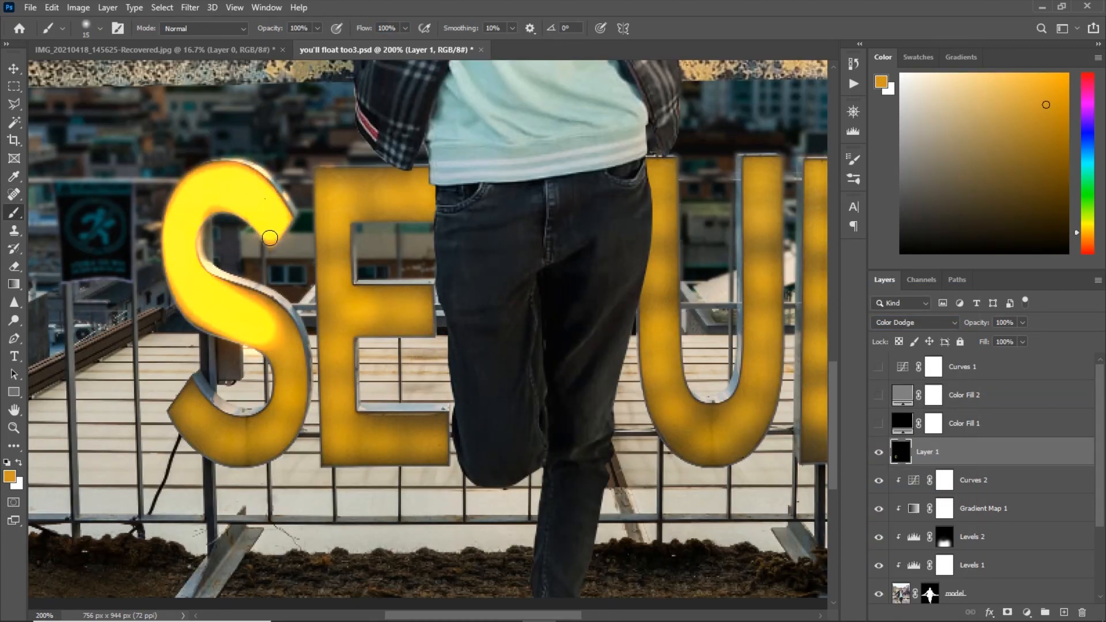
# Extend the orange glow over the lower curve of the S, reducing the brush to 10 px.
pyautogui.moveTo(262, 320)
pyautogui.mouseDown()
pyautogui.moveTo(219, 455)
pyautogui.moveTo(254, 415)
pyautogui.moveTo(239, 423)
pyautogui.mouseUp()
pyautogui.press('[')
pyautogui.press('[')
pyautogui.press('[')
pyautogui.press('[')
pyautogui.press('[')
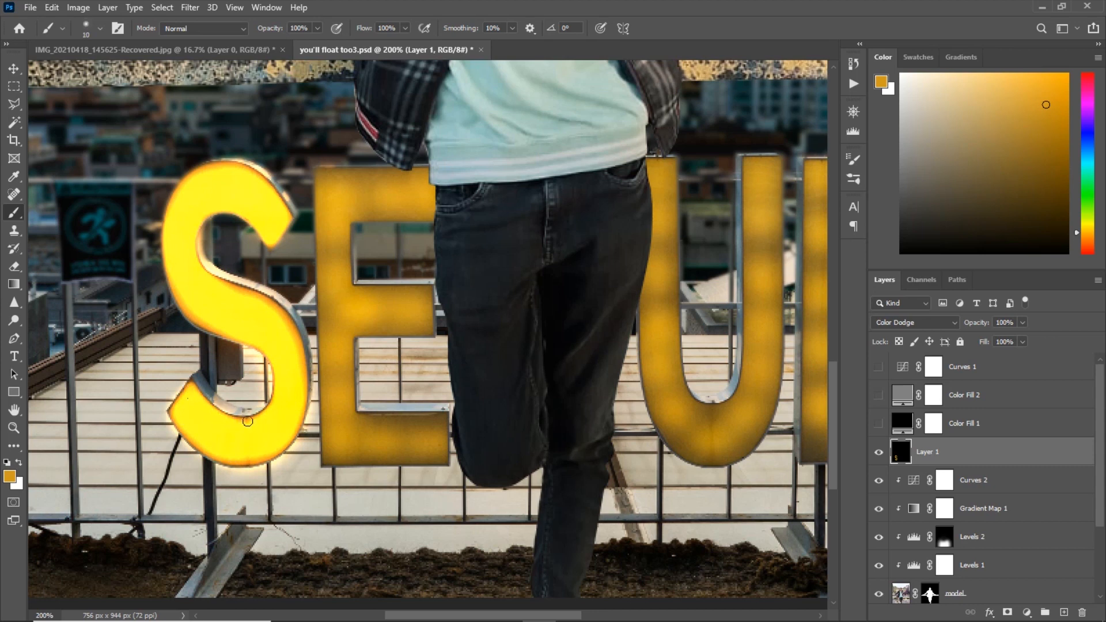
pyautogui.press(']')
pyautogui.press(']')
pyautogui.press(']')
pyautogui.press(']')
pyautogui.press(']')
pyautogui.moveTo(447, 195); pyautogui.dragTo(365, 193)
pyautogui.hotkey('ctrl', 'z')
# Move Layer 1 below the model layer and paint the orange glow over the letter E.
pyautogui.moveTo(932, 450); pyautogui.dragTo(931, 580)
pyautogui.moveTo(420, 197)
pyautogui.mouseDown()
pyautogui.moveTo(346, 292)
pyautogui.moveTo(427, 435)
pyautogui.moveTo(380, 443)
pyautogui.moveTo(439, 423)
pyautogui.mouseUp()
pyautogui.press('[')
pyautogui.press('[')
pyautogui.press('[')
pyautogui.press('[')
pyautogui.press(']')
pyautogui.press(']')
pyautogui.moveTo(418, 316)
pyautogui.mouseDown()
pyautogui.moveTo(350, 306)
pyautogui.moveTo(425, 322)
pyautogui.mouseUp()
# Paint the same orange glow over the letters U and L with a small brush.
pyautogui.press('[')
pyautogui.press('[')
pyautogui.press(']')
pyautogui.moveTo(351, 324); pyautogui.dragTo(77, 364)
pyautogui.moveTo(383, 199)
pyautogui.mouseDown()
pyautogui.moveTo(389, 311)
pyautogui.moveTo(487, 375)
pyautogui.moveTo(484, 219)
pyautogui.moveTo(470, 453)
pyautogui.moveTo(438, 497)
pyautogui.mouseUp()
pyautogui.press('[')
pyautogui.moveTo(547, 202)
pyautogui.mouseDown()
pyautogui.moveTo(555, 469)
pyautogui.moveTo(559, 459)
pyautogui.moveTo(529, 491)
pyautogui.mouseUp()
# Compare the image with and without the Layer 1 glow and reduce the layer's fill to 60%.
pyautogui.hotkey('ctrl', '0')
pyautogui.click(879, 565)
pyautogui.click(878, 565)
pyautogui.click(879, 565)
pyautogui.click(880, 565)
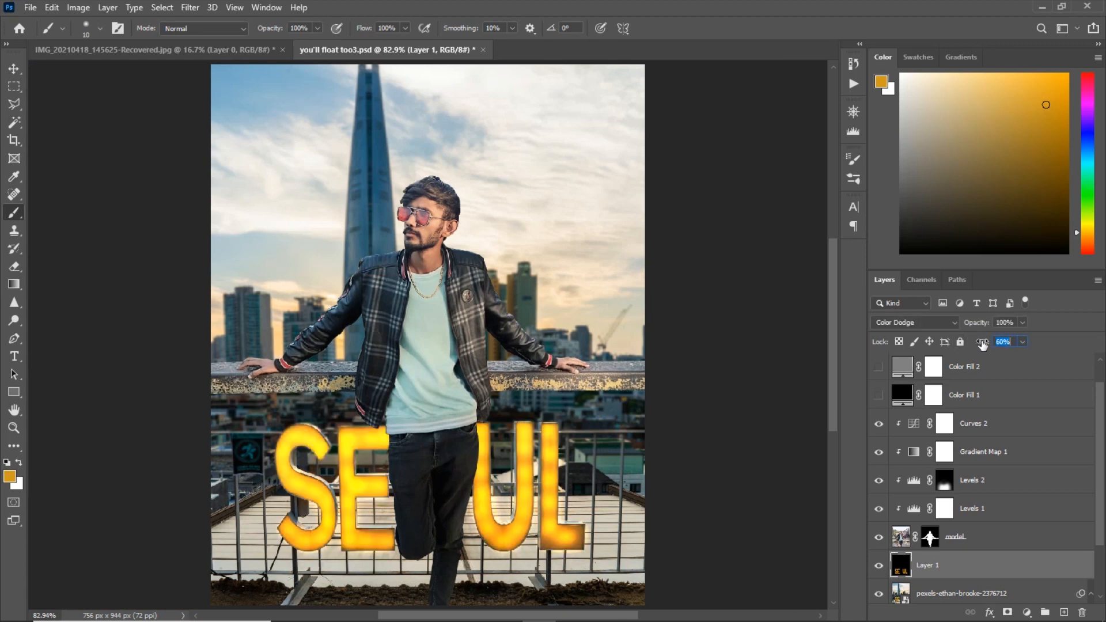
# Create a new layer above Layer 1 and set its blend mode to Linear Dodge (Add).
pyautogui.hotkey('ctrl', '-')
pyautogui.click(1064, 613)
pyautogui.click(916, 322)
pyautogui.click(902, 413)
# Paint a wide, soft orange glow around the sign letters on Layer 2 with a large brush at 14% flow.
pyautogui.hotkey('ctrl', '+')
pyautogui.press(']')
pyautogui.press(']')
pyautogui.press(']')
pyautogui.press(']')
pyautogui.hotkey('shift', '1')
pyautogui.hotkey('shift', '4')
pyautogui.moveTo(398, 462); pyautogui.dragTo(432, 364)
pyautogui.press(']')
pyautogui.moveTo(389, 404)
pyautogui.mouseDown()
pyautogui.moveTo(317, 403)
pyautogui.moveTo(316, 472)
pyautogui.mouseUp()
pyautogui.moveTo(536, 378)
pyautogui.mouseDown()
pyautogui.moveTo(564, 439)
pyautogui.moveTo(615, 428)
pyautogui.moveTo(617, 465)
pyautogui.mouseUp()
pyautogui.hotkey('ctrl', '-')
pyautogui.moveTo(911, 550); pyautogui.dragTo(915, 515)
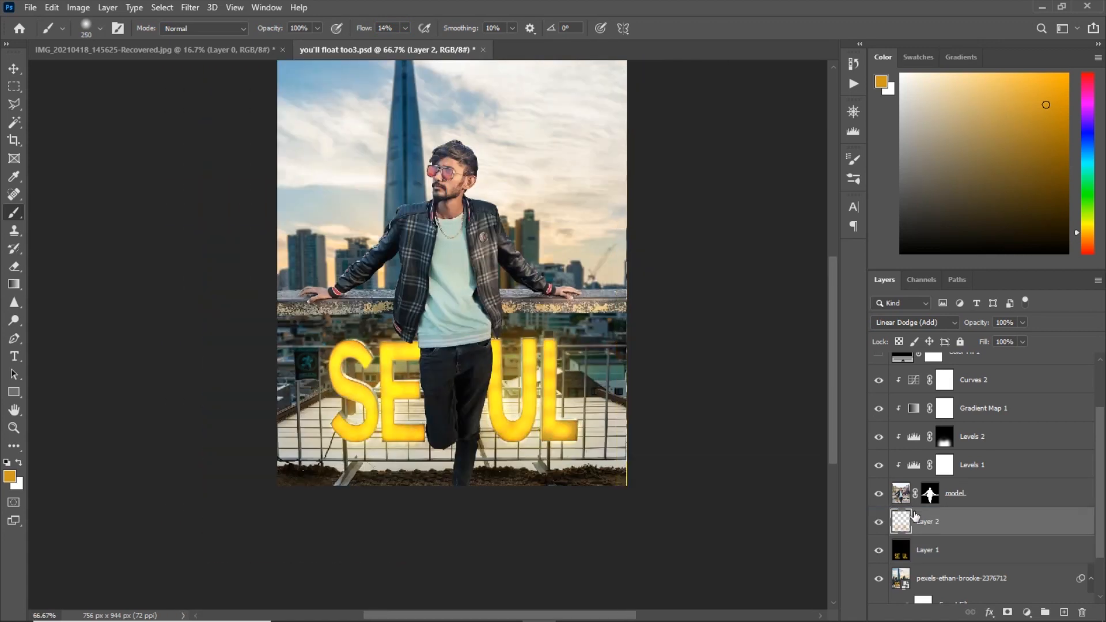
# Add a Selective Color adjustment layer above Layer 2 and adjust its magenta and yellow amounts.
pyautogui.press(']')
pyautogui.click(1027, 612)
pyautogui.click(1013, 603)
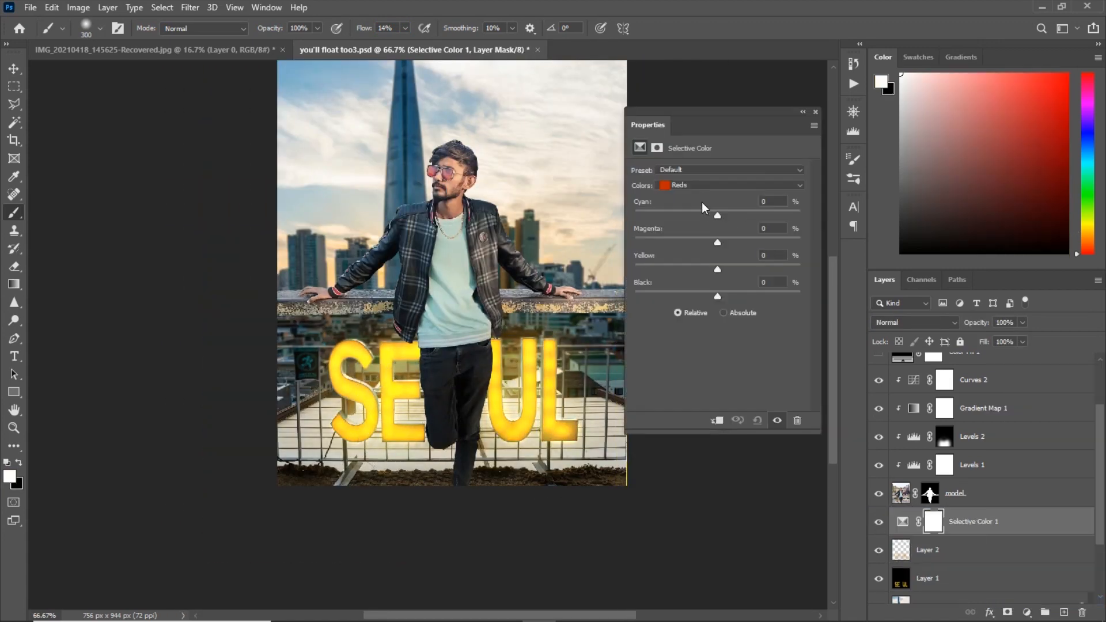
pyautogui.moveTo(717, 242); pyautogui.dragTo(779, 269)
# Paint a broad orange haze around the sign on a new Screen-mode layer above Layer 2 and lower its opacity to 40%.
pyautogui.hotkey('ctrl', '+')
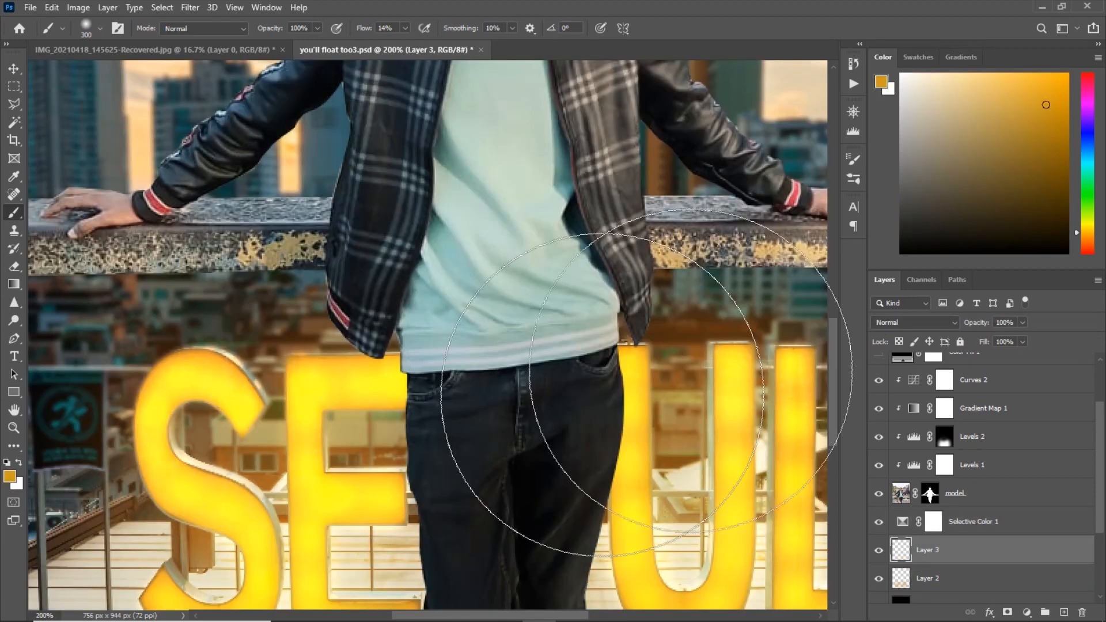
pyautogui.hotkey('ctrl', '-')
pyautogui.hotkey('ctrl', '-')
pyautogui.hotkey('ctrl', '-')
pyautogui.hotkey('ctrl', '+')
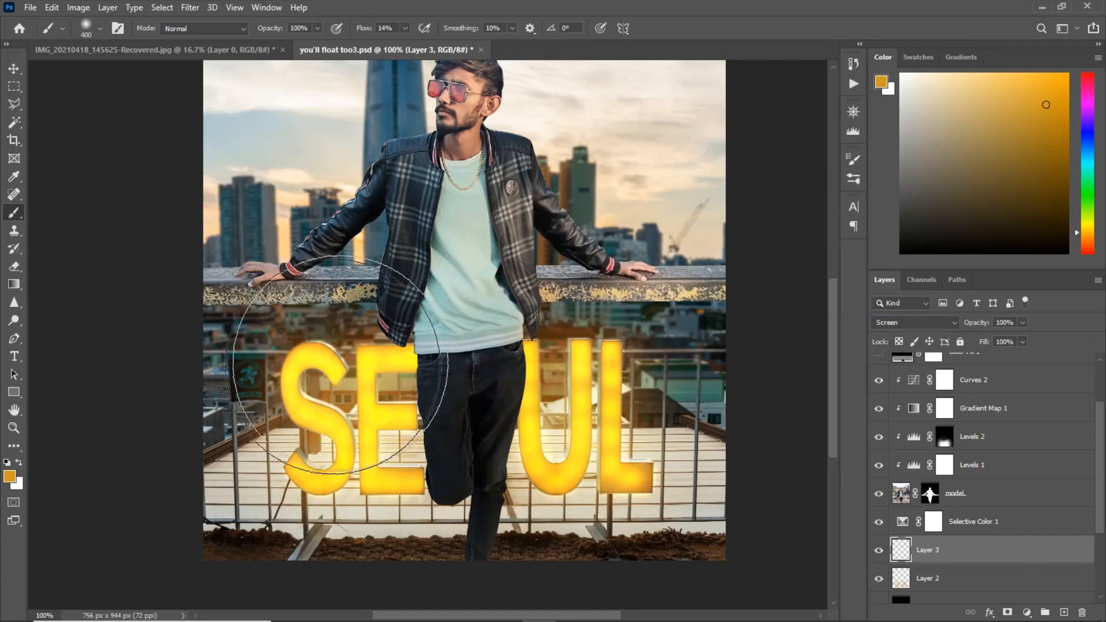
pyautogui.press('[')
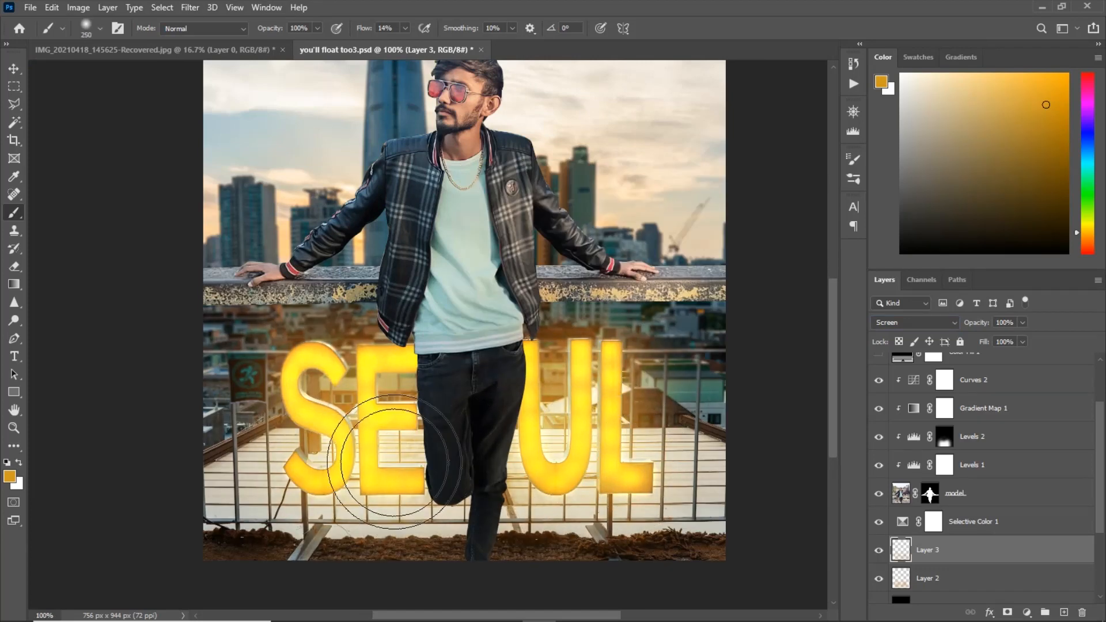
pyautogui.moveTo(976, 322); pyautogui.dragTo(931, 330)
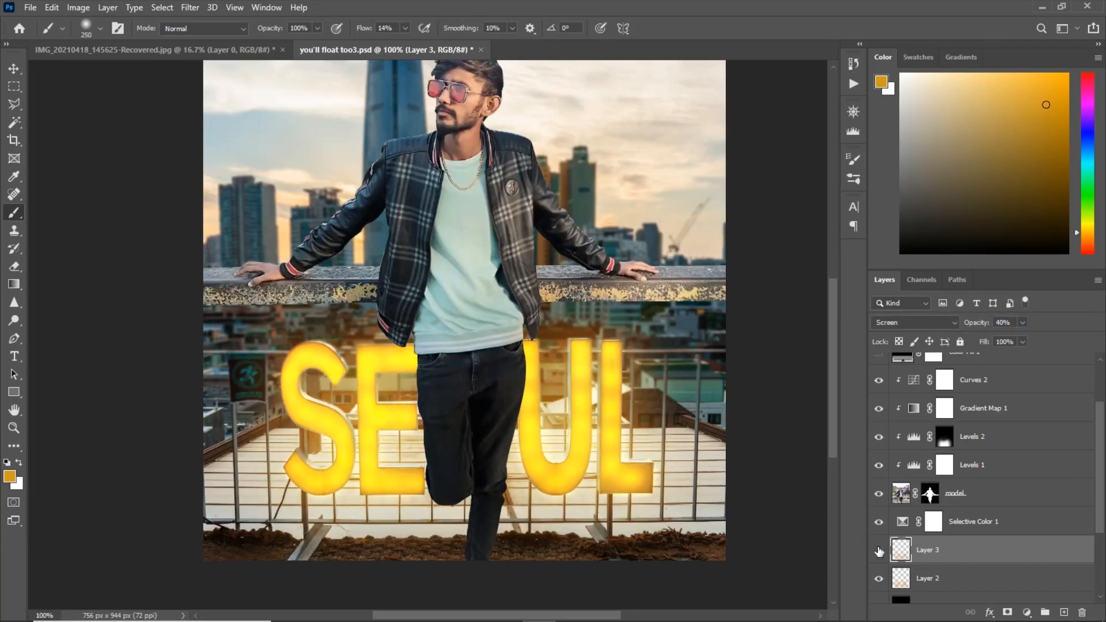
# Create a new layer clipped to the model above Curves 2 and choose yellow as the foreground colour.
pyautogui.press('[')
pyautogui.hotkey('ctrl', '-')
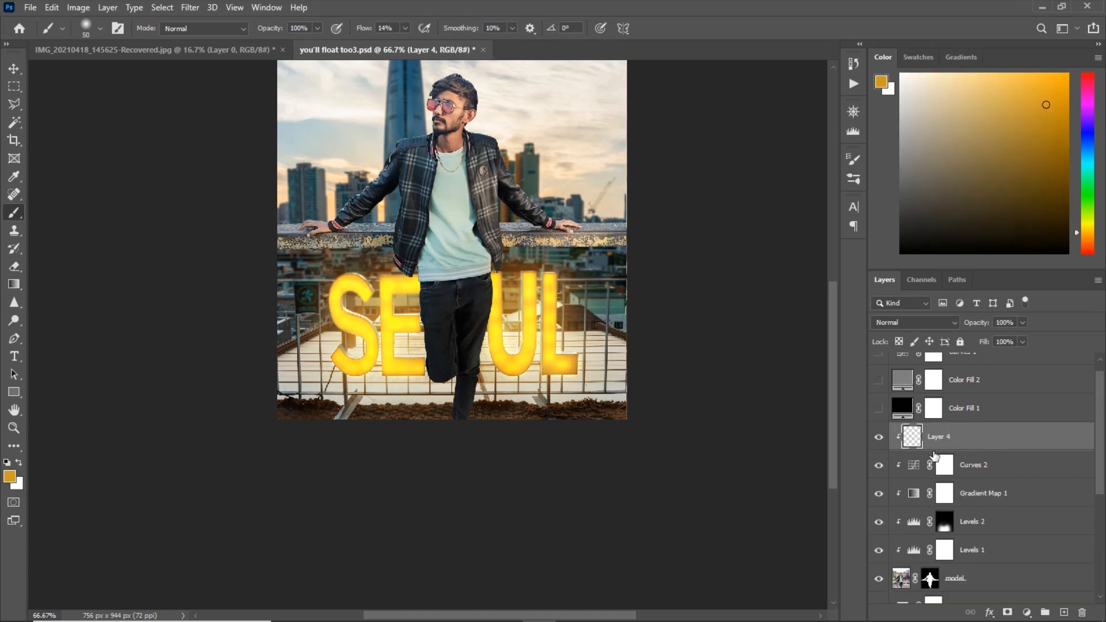
pyautogui.scroll(5, 481, 296)
pyautogui.click(1077, 230)
pyautogui.click(1079, 225)
pyautogui.scroll(1, 538, 237)
pyautogui.moveTo(538, 237); pyautogui.dragTo(466, 305)
pyautogui.press('[')
pyautogui.moveTo(392, 392)
pyautogui.mouseDown()
pyautogui.moveTo(385, 418)
pyautogui.moveTo(387, 275)
pyautogui.mouseUp()
pyautogui.scroll(-2, 443, 334)
pyautogui.moveTo(473, 342); pyautogui.dragTo(517, 265)
pyautogui.press(']')
pyautogui.hotkey('ctrl', 'z')
# Fill Layer 4 with yellow and split its Underlying Layer black blending slider to 11 / 71.
pyautogui.hotkey('alt', 'BackSpace')
pyautogui.hotkey('ctrl', '0')
pyautogui.doubleClick(1004, 437)
pyautogui.moveTo(753, 342)
pyautogui.mouseDown()
pyautogui.moveTo(778, 343)
pyautogui.moveTo(760, 343)
pyautogui.mouseUp()
pyautogui.moveTo(780, 343); pyautogui.dragTo(804, 342)
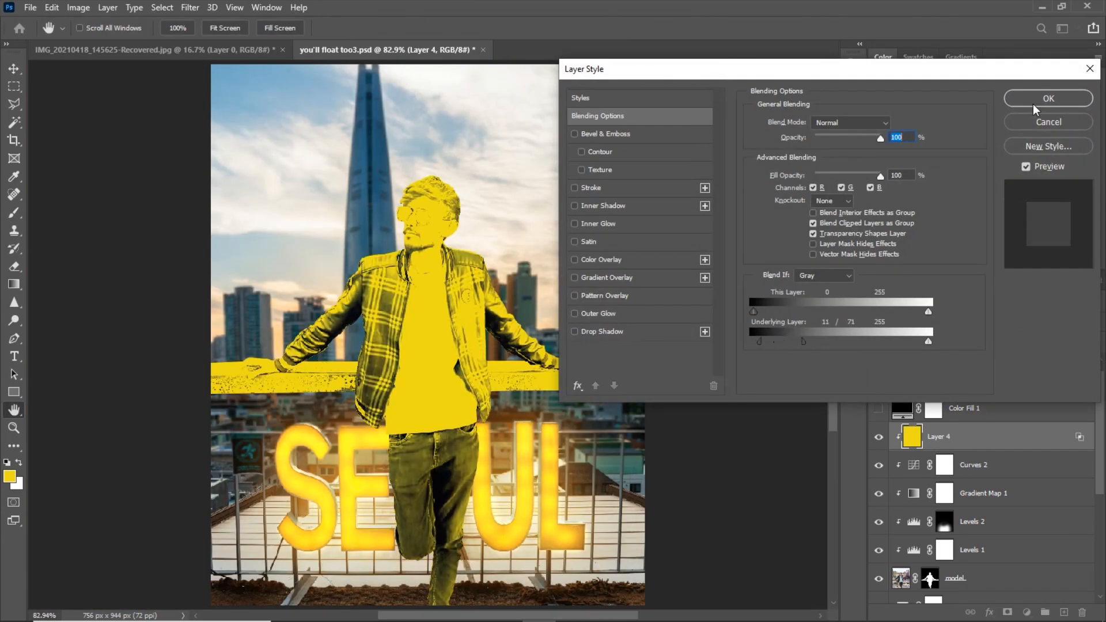
pyautogui.click(1038, 101)
# Hide Layer 4 with a black mask and paint yellow light back onto the model's trousers at 17% flow.
pyautogui.keyDown('alt'); pyautogui.click(1006, 612); pyautogui.keyUp('alt')
pyautogui.scroll(2, 656, 447)
pyautogui.press(']')
pyautogui.press(']')
pyautogui.press(']')
pyautogui.press(']')
pyautogui.press(']')
pyautogui.press(']')
pyautogui.press(']')
pyautogui.press(']')
pyautogui.press(']')
pyautogui.moveTo(369, 29); pyautogui.dragTo(365, 29)
pyautogui.moveTo(326, 229)
pyautogui.mouseDown()
pyautogui.moveTo(341, 239)
pyautogui.moveTo(337, 298)
pyautogui.moveTo(340, 225)
pyautogui.mouseUp()
pyautogui.moveTo(370, 123)
pyautogui.mouseDown()
pyautogui.moveTo(410, 265)
pyautogui.moveTo(391, 288)
pyautogui.mouseUp()
pyautogui.press('[')
pyautogui.moveTo(393, 371); pyautogui.dragTo(393, 225)
pyautogui.moveTo(363, 322)
pyautogui.mouseDown()
pyautogui.moveTo(343, 483)
pyautogui.moveTo(324, 536)
pyautogui.mouseUp()
# Extend the yellow light along the legs with a larger brush and undo the last stroke.
pyautogui.press(']')
pyautogui.press(']')
pyautogui.moveTo(366, 348); pyautogui.dragTo(692, 376)
pyautogui.moveTo(432, 265); pyautogui.dragTo(460, 494)
pyautogui.press(']')
pyautogui.press(']')
pyautogui.moveTo(375, 193); pyautogui.dragTo(480, 387)
pyautogui.press('[')
pyautogui.moveTo(468, 363); pyautogui.dragTo(487, 412)
pyautogui.hotkey('ctrl', 'z')
pyautogui.press('[')
pyautogui.press('[')
pyautogui.press('[')
pyautogui.press('[')
pyautogui.press('[')
pyautogui.press('[')
pyautogui.moveTo(466, 176); pyautogui.dragTo(382, 247)
pyautogui.hotkey('ctrl', 'z')
# Refine the Layer 4 mask on the trousers by alternating white and black, enlarging the brush to 155 px.
pyautogui.moveTo(759, 392); pyautogui.dragTo(432, 384)
pyautogui.press('x')
pyautogui.moveTo(480, 315); pyautogui.dragTo(487, 383)
pyautogui.hotkey('ctrl', '-')
pyautogui.press(']')
pyautogui.press(']')
pyautogui.press(']')
pyautogui.press(']')
pyautogui.press(']')
pyautogui.press(']')
pyautogui.press(']')
pyautogui.press(']')
pyautogui.press('x')
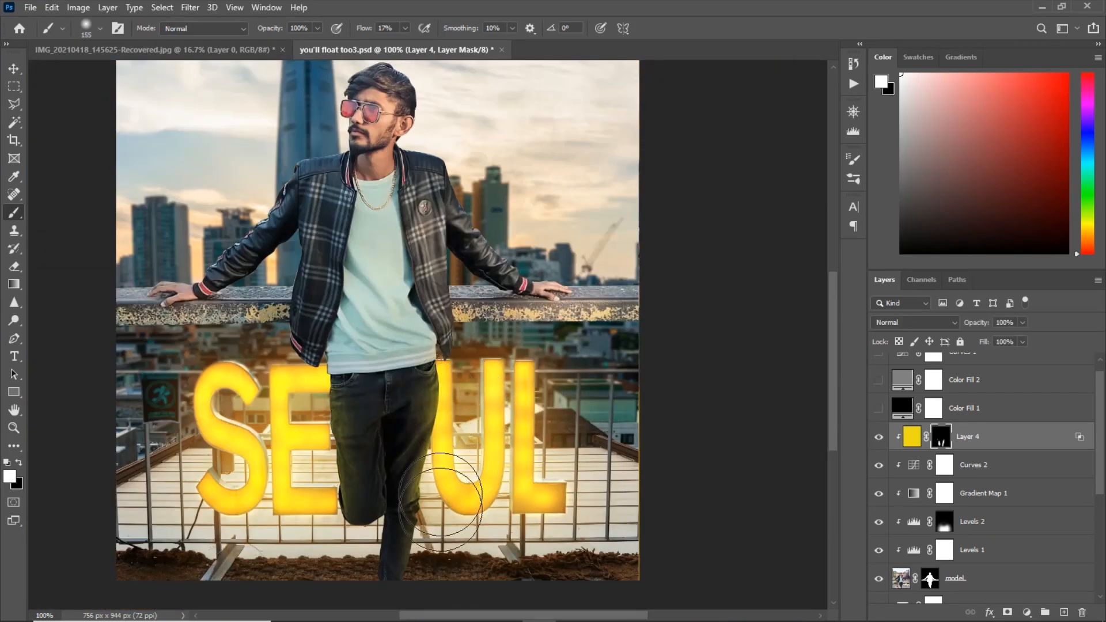
# Shift the yellow fill of Layer 4 towards orange with Hue/Saturation and compare the layer on and off.
pyautogui.click(912, 436)
pyautogui.hotkey('ctrl', 'u')
pyautogui.click(865, 211)
pyautogui.click(1028, 143)
pyautogui.click(878, 437)
pyautogui.click(878, 438)
pyautogui.hotkey('ctrl', '+')
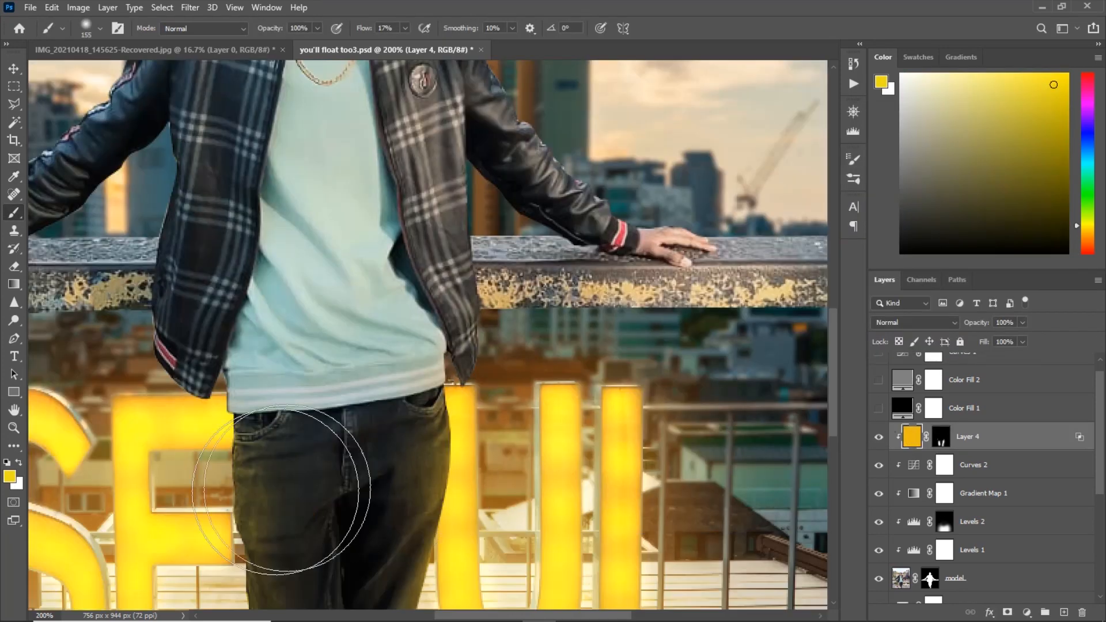
# Reduce the fill of Layer 4 to 75% and save the document.
pyautogui.hotkey('ctrl', '0')
pyautogui.moveTo(984, 342); pyautogui.dragTo(971, 346)
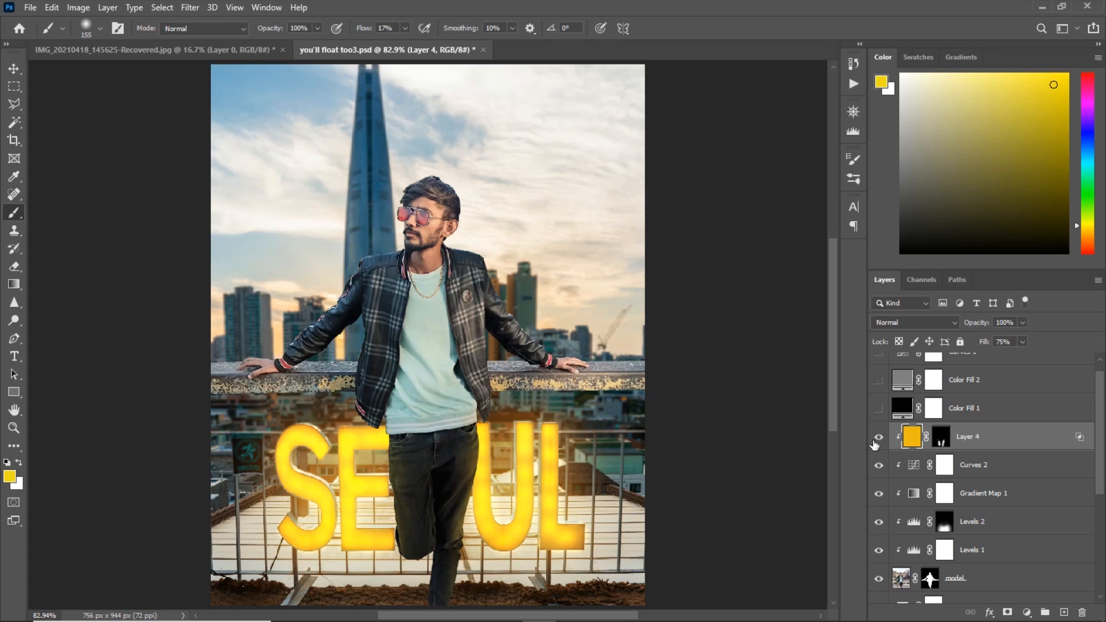
pyautogui.hotkey('ctrl', '-')
pyautogui.click(30, 8)
pyautogui.click(40, 153)
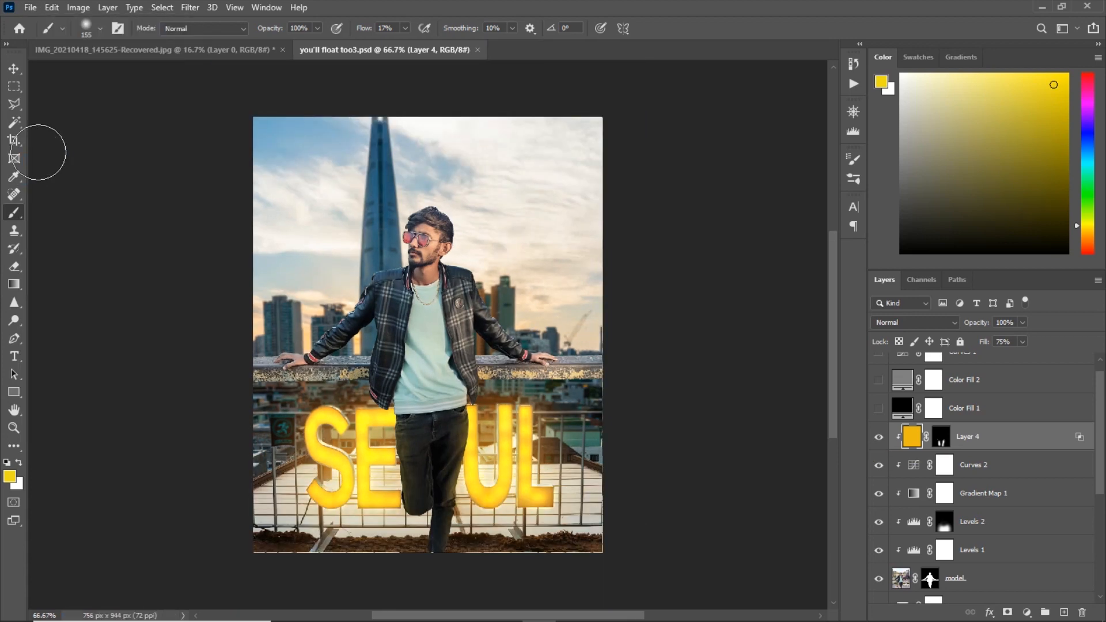
# Set the fill of Layer 4 to 85%.
pyautogui.hotkey('ctrl', '1')
pyautogui.moveTo(985, 343); pyautogui.dragTo(990, 344)
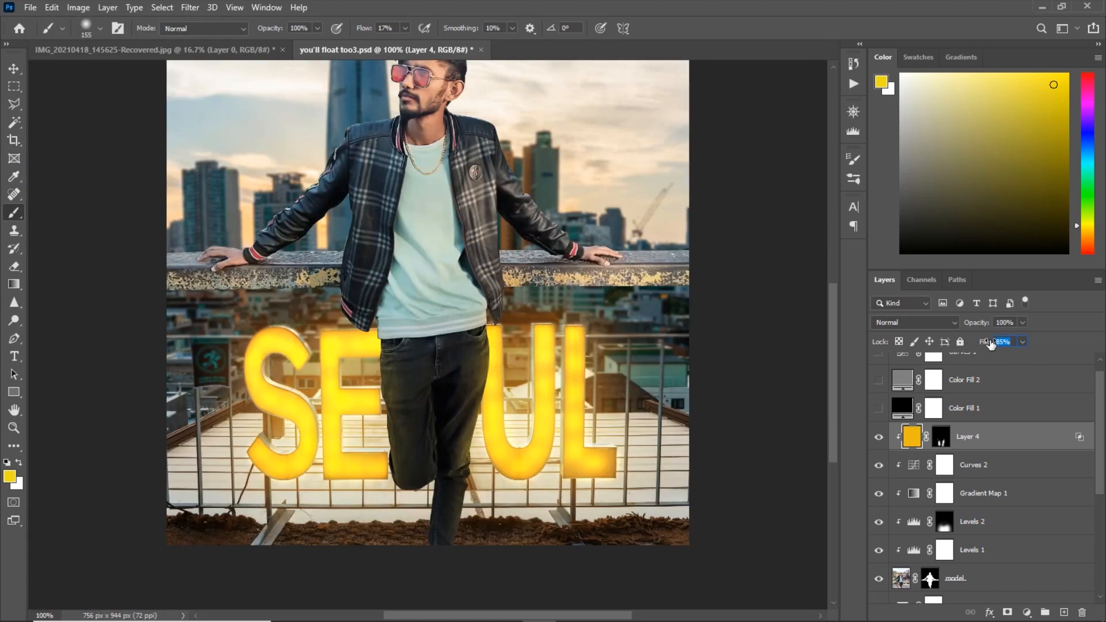
pyautogui.hotkey('ctrl', '-')
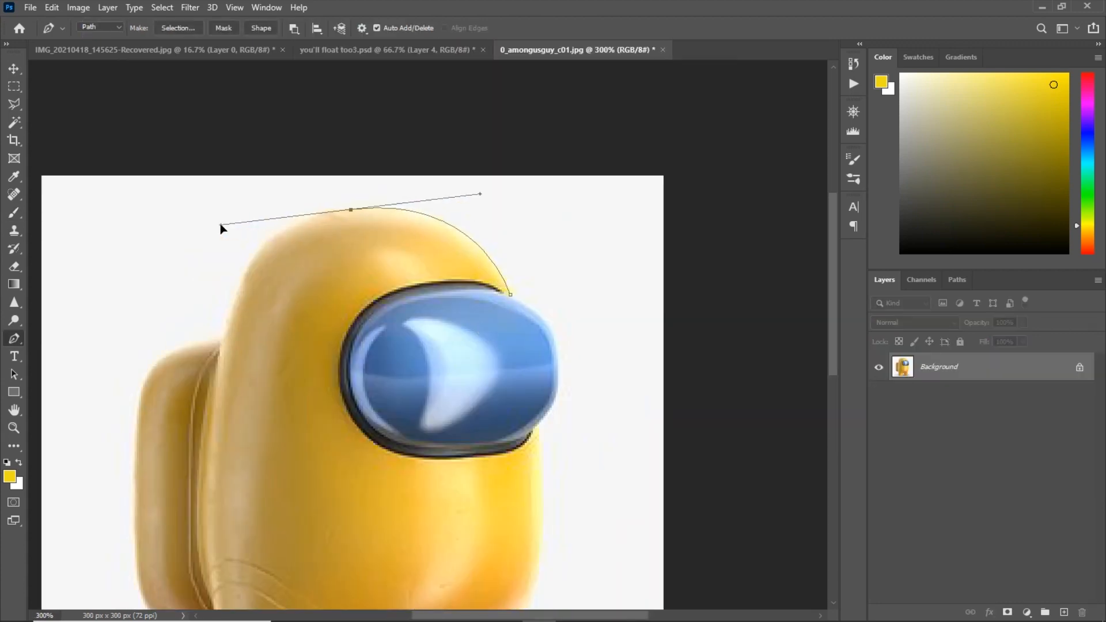
# Trace a pen path around the yellow Among Us character's head, backpack, legs and body in 0_amongusguy_c01.jpg.
pyautogui.moveTo(222, 226); pyautogui.dragTo(242, 206)
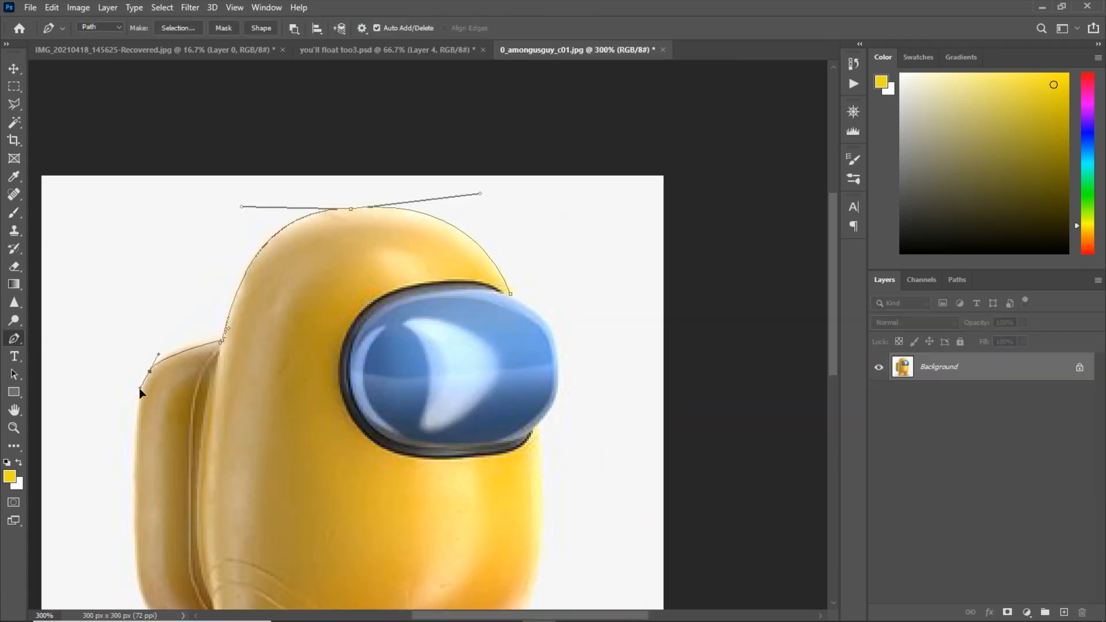
pyautogui.moveTo(140, 389); pyautogui.dragTo(137, 396)
pyautogui.moveTo(152, 593); pyautogui.dragTo(277, 321)
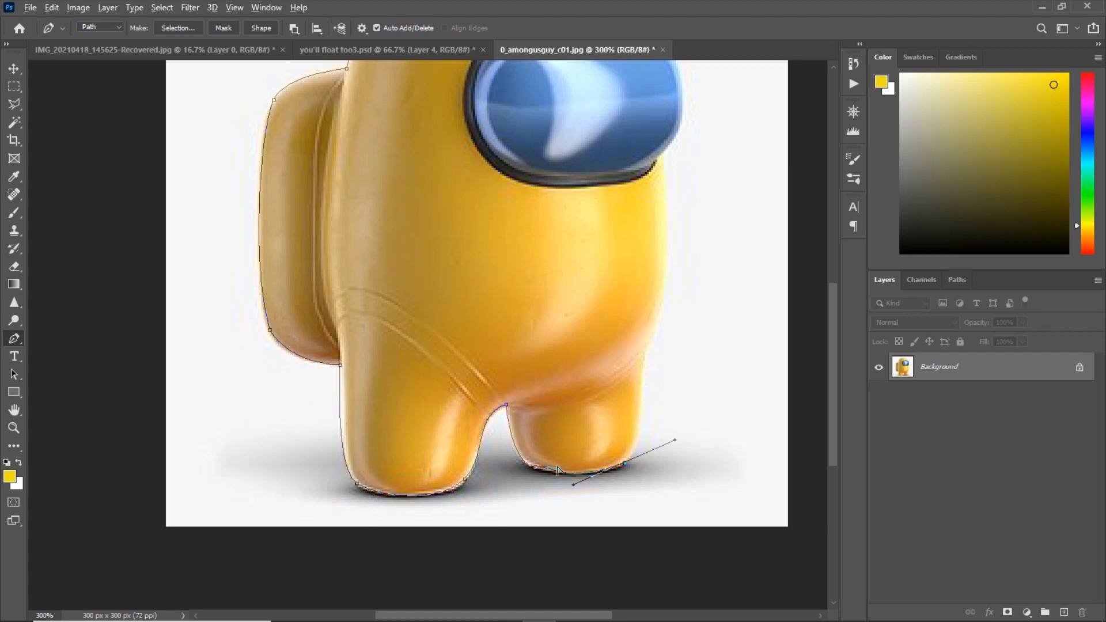
pyautogui.moveTo(674, 441); pyautogui.dragTo(644, 424)
pyautogui.moveTo(651, 278); pyautogui.dragTo(532, 417)
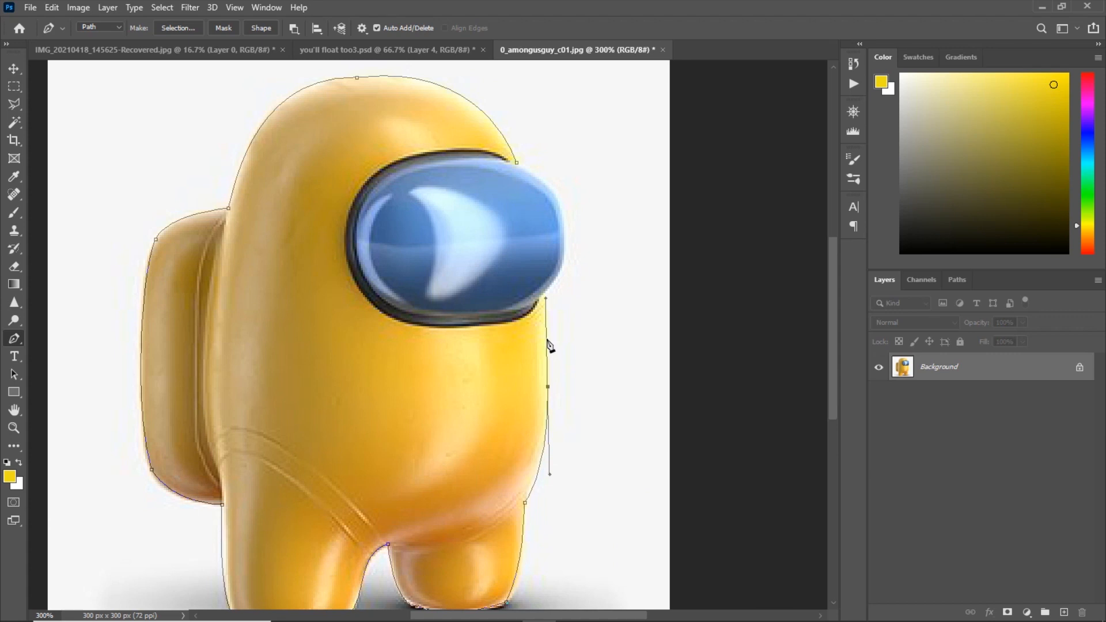
pyautogui.moveTo(540, 303); pyautogui.dragTo(507, 459)
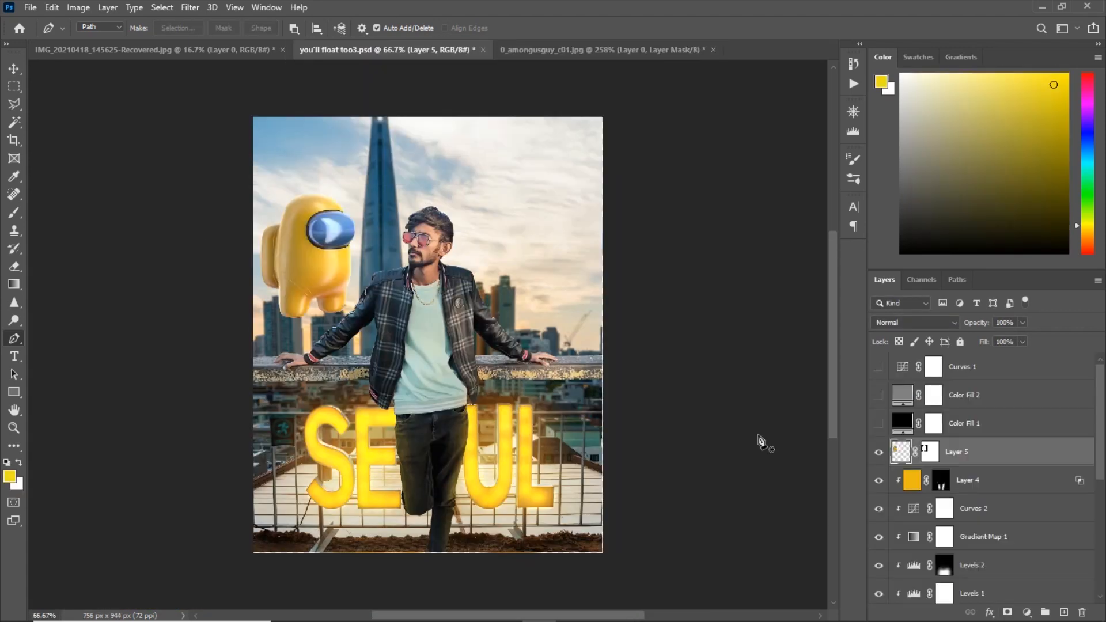
# Rename Layer 5, which holds the placed yellow character, as yellow.
pyautogui.rightClick(968, 452)
pyautogui.click(853, 235)
pyautogui.press('Return')
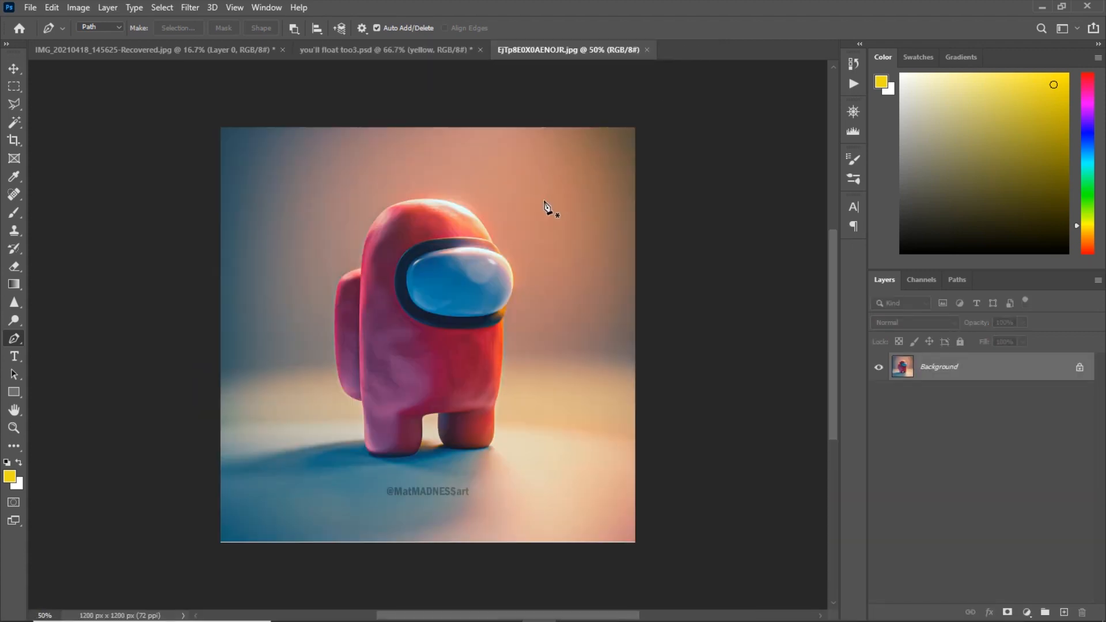
# Start a pen path at the top of the red character's head and trace past the visor down to the foot.
pyautogui.scroll(3, 545, 201)
pyautogui.scroll(-1, 476, 151)
pyautogui.click(442, 158)
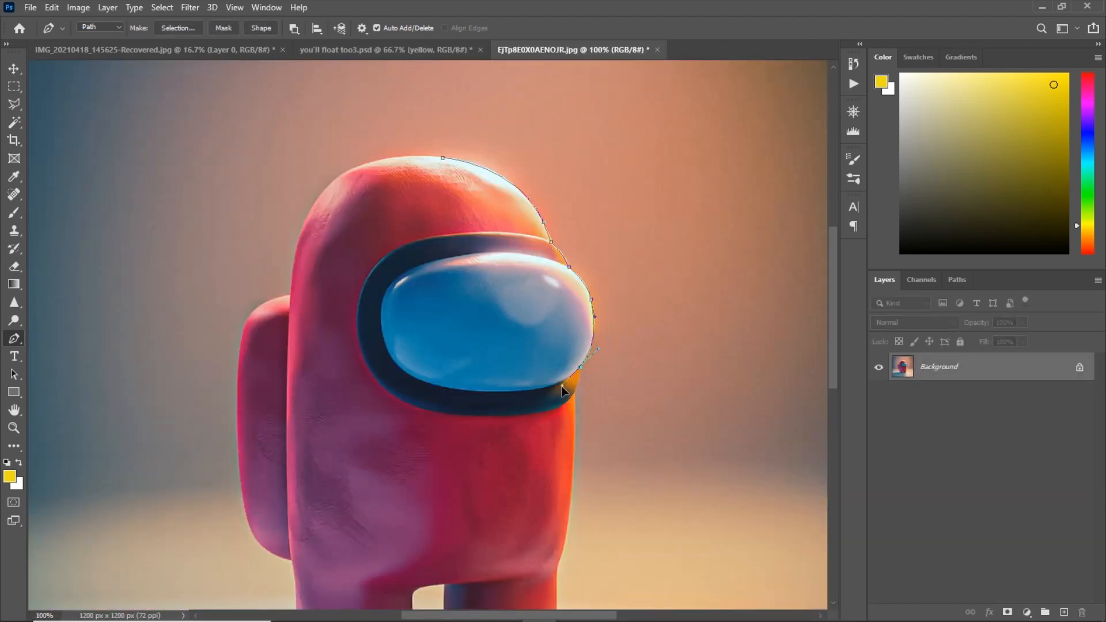
pyautogui.moveTo(559, 401); pyautogui.dragTo(558, 405)
pyautogui.moveTo(571, 432); pyautogui.dragTo(548, 260)
pyautogui.moveTo(537, 390); pyautogui.dragTo(536, 409)
pyautogui.moveTo(530, 462); pyautogui.dragTo(527, 470)
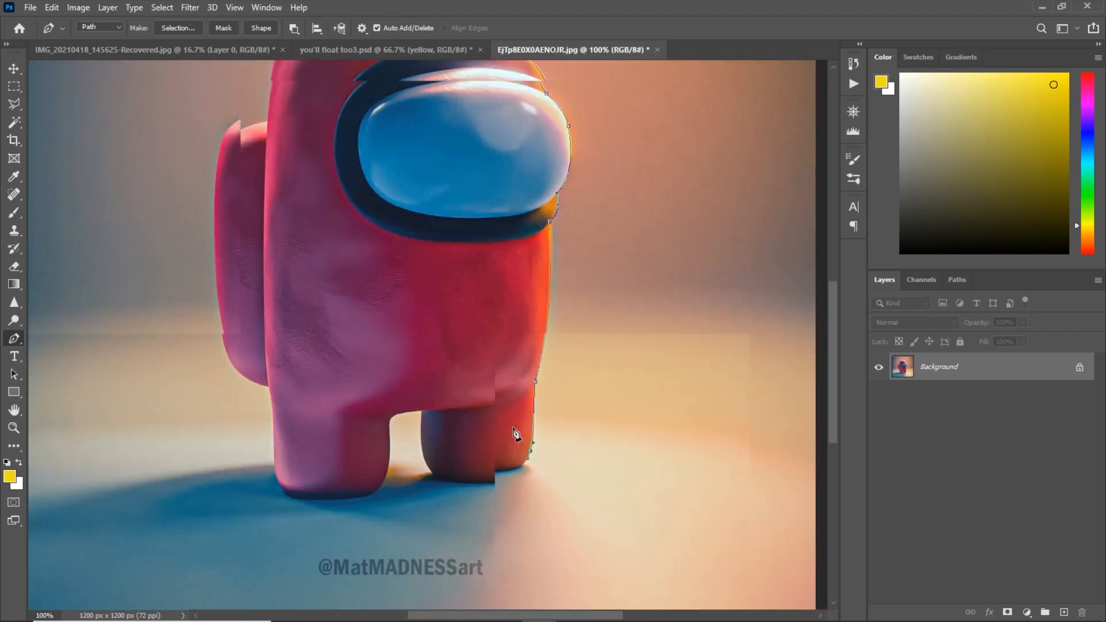
# Continue the pen path around both legs and feet of the red character.
pyautogui.scroll(1, 489, 426)
pyautogui.moveTo(474, 415); pyautogui.dragTo(628, 438)
pyautogui.keyDown('alt'); pyautogui.moveTo(320, 389); pyautogui.dragTo(432, 402); pyautogui.keyUp('alt')
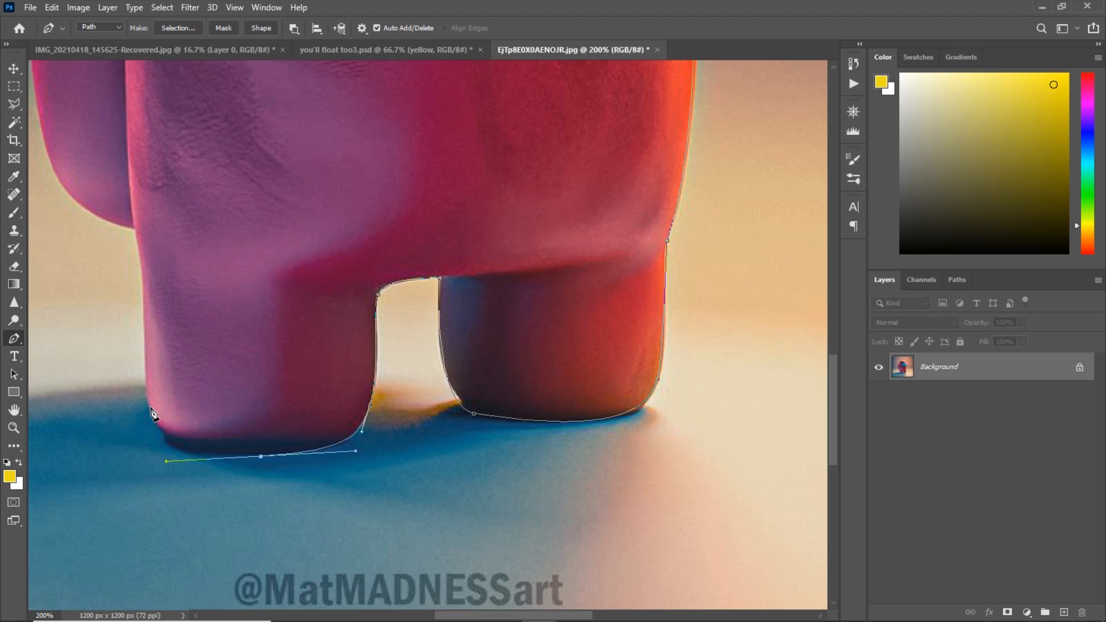
pyautogui.moveTo(151, 406); pyautogui.dragTo(150, 395)
# Trace the path up the red character's side, around its backpack and over the head to close it.
pyautogui.moveTo(135, 233); pyautogui.dragTo(249, 396)
pyautogui.moveTo(160, 314); pyautogui.dragTo(147, 246)
pyautogui.moveTo(149, 197); pyautogui.dragTo(163, 398)
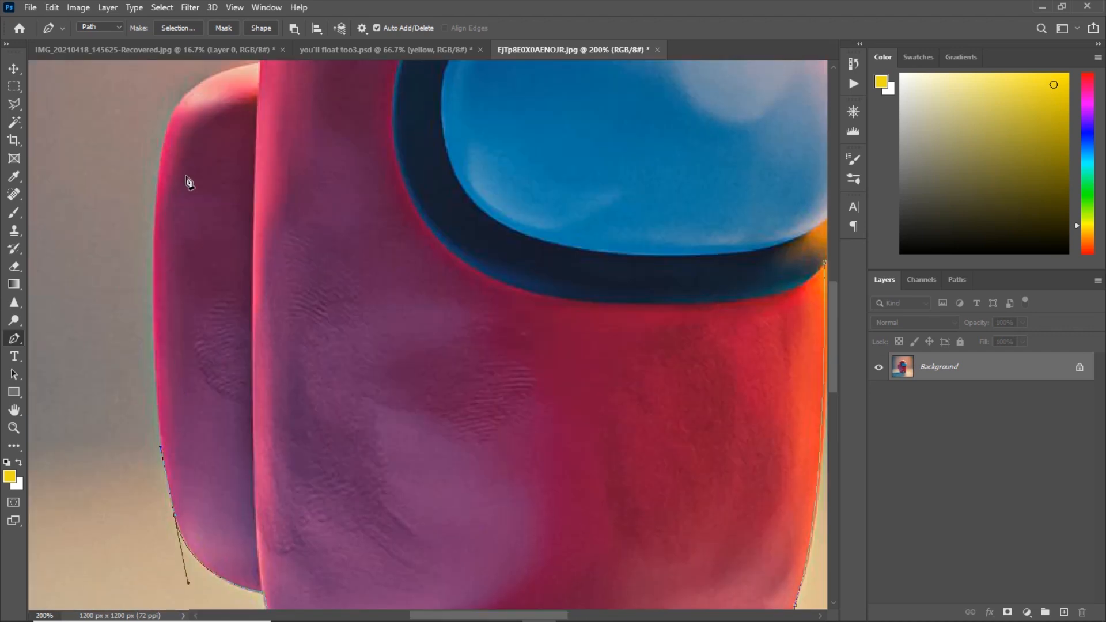
pyautogui.moveTo(193, 80); pyautogui.dragTo(61, 328)
pyautogui.moveTo(130, 312); pyautogui.dragTo(176, 304)
pyautogui.moveTo(190, 113); pyautogui.dragTo(207, 98)
pyautogui.moveTo(276, 75); pyautogui.dragTo(99, 327)
pyautogui.moveTo(264, 290); pyautogui.dragTo(570, 274)
# Turn the path into a selection, mask out the red character's background, and start transforming the placed red layer.
pyautogui.hotkey('ctrl', '0')
pyautogui.hotkey('ctrl', 'Return')
pyautogui.click(1009, 612)
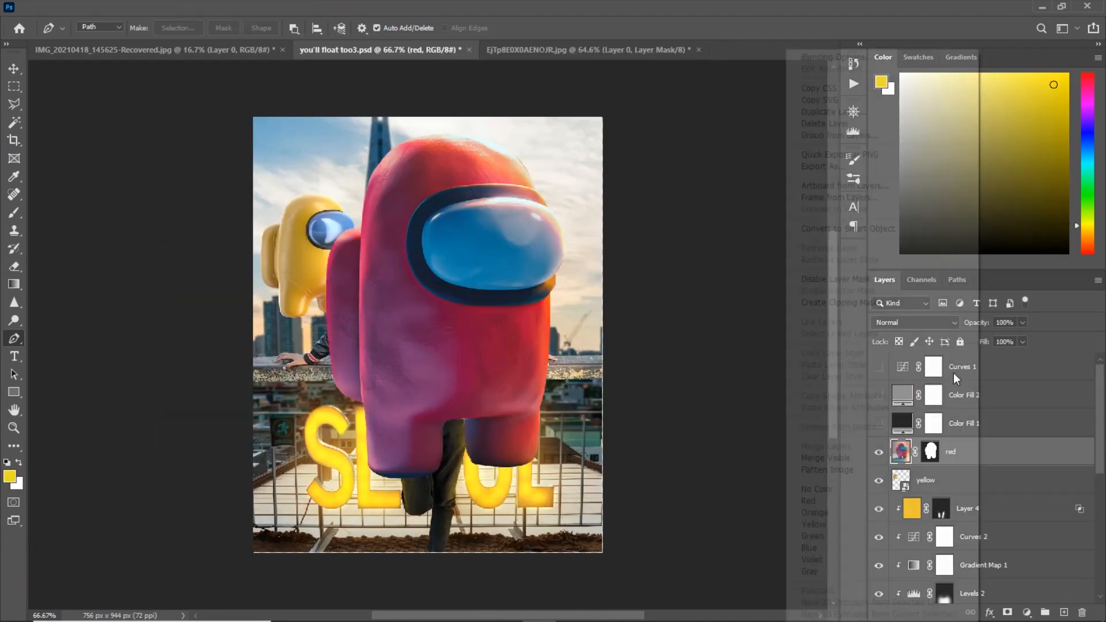
pyautogui.hotkey('ctrl', 't')
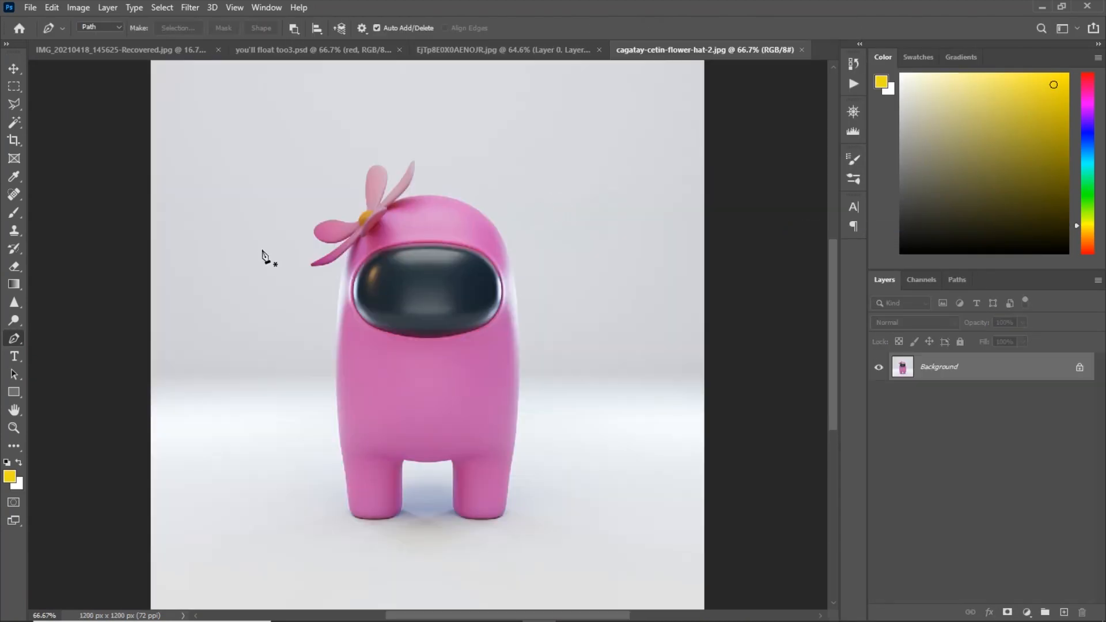
# Start a pen path beside the flower on the pink character's head and trace over the head and down the side.
pyautogui.hotkey('ctrl', '+')
pyautogui.moveTo(426, 212); pyautogui.dragTo(405, 309)
pyautogui.hotkey('ctrl', '+')
pyautogui.click(330, 129)
pyautogui.moveTo(571, 195); pyautogui.dragTo(665, 201)
pyautogui.moveTo(627, 362); pyautogui.dragTo(631, 385)
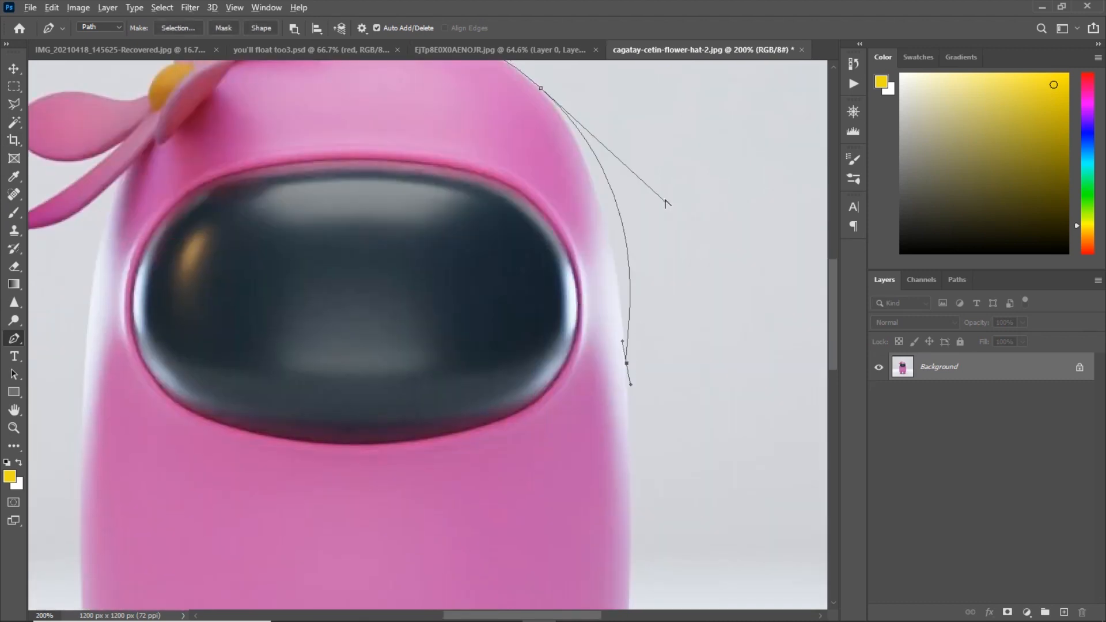
pyautogui.moveTo(665, 201); pyautogui.dragTo(612, 167)
# Continue the path down the pink character's body and around both legs and feet.
pyautogui.moveTo(612, 585); pyautogui.dragTo(615, 351)
pyautogui.moveTo(632, 408); pyautogui.dragTo(627, 457)
pyautogui.moveTo(609, 597); pyautogui.dragTo(611, 382)
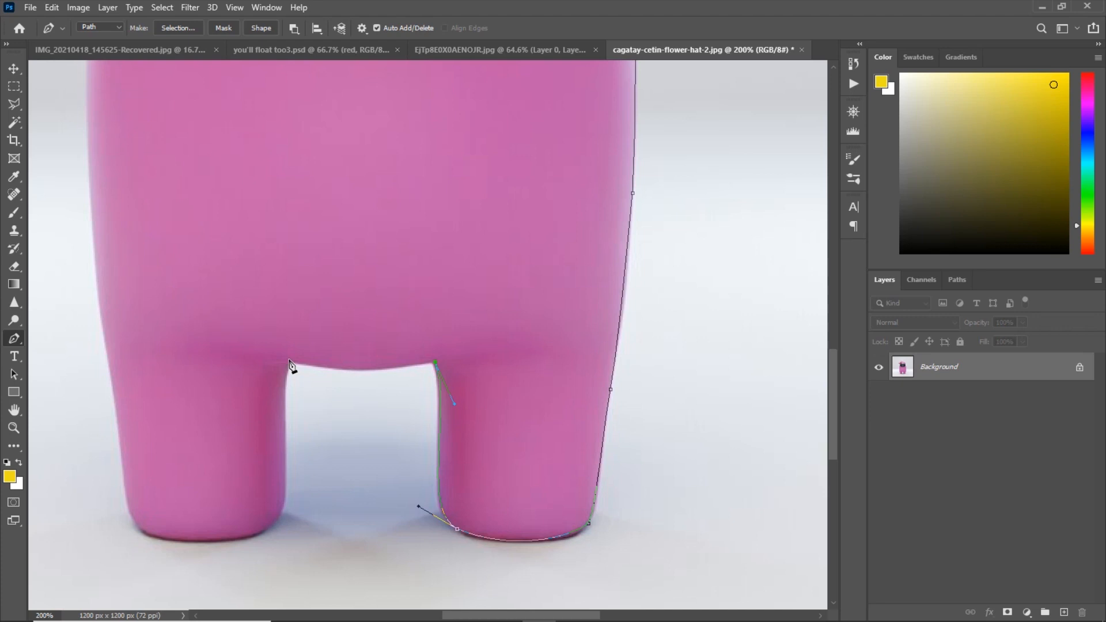
pyautogui.moveTo(291, 612); pyautogui.dragTo(289, 619)
pyautogui.moveTo(239, 536); pyautogui.dragTo(357, 362)
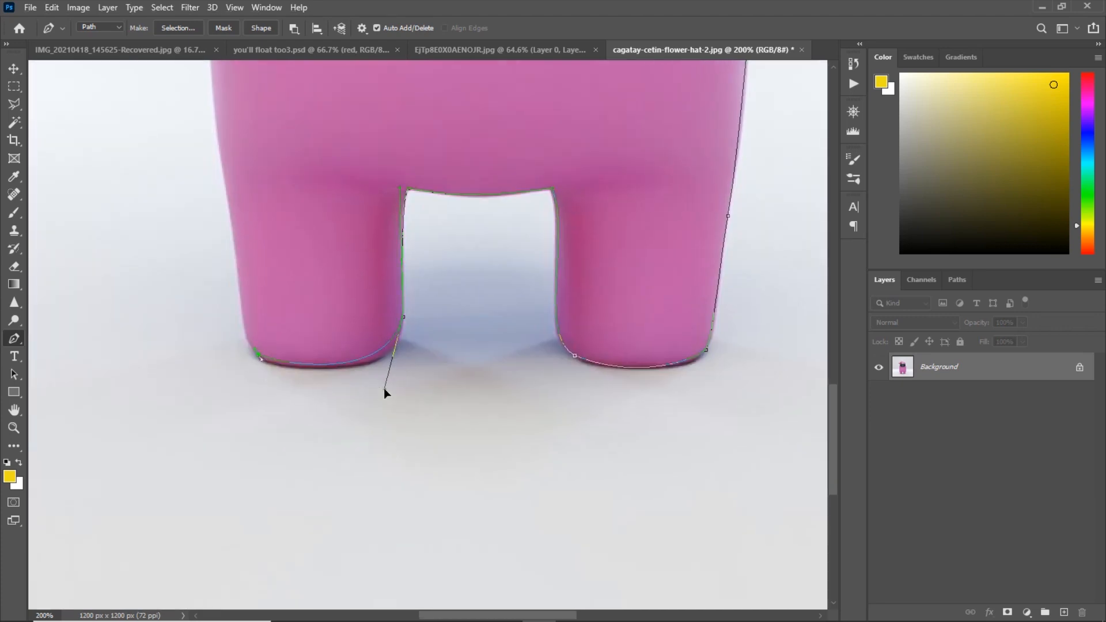
# Trace the path up the pink character's remaining side from the foot to the flower.
pyautogui.moveTo(219, 109); pyautogui.dragTo(223, 85)
pyautogui.moveTo(223, 86); pyautogui.dragTo(294, 389)
pyautogui.moveTo(275, 248); pyautogui.dragTo(278, 201)
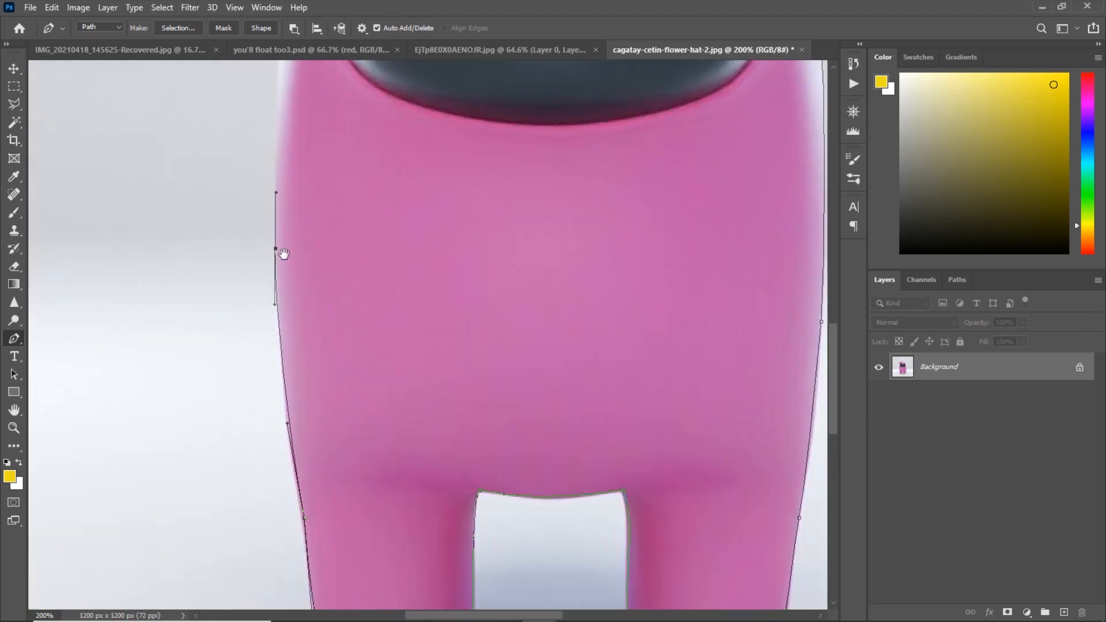
pyautogui.scroll(10, 292, 407)
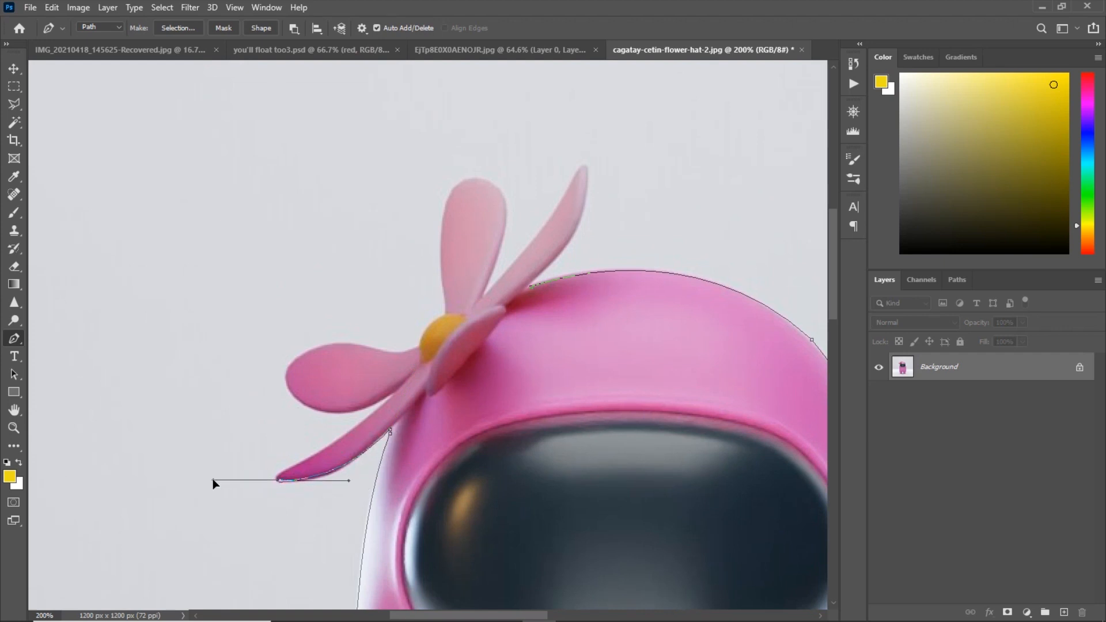
# Undo the last anchor point and trace the path closely around the two lower flower petals to the flower's centre.
pyautogui.hotkey('ctrl', 'z')
pyautogui.moveTo(355, 477); pyautogui.dragTo(493, 329)
pyautogui.scroll(1, 494, 328)
pyautogui.click(548, 258)
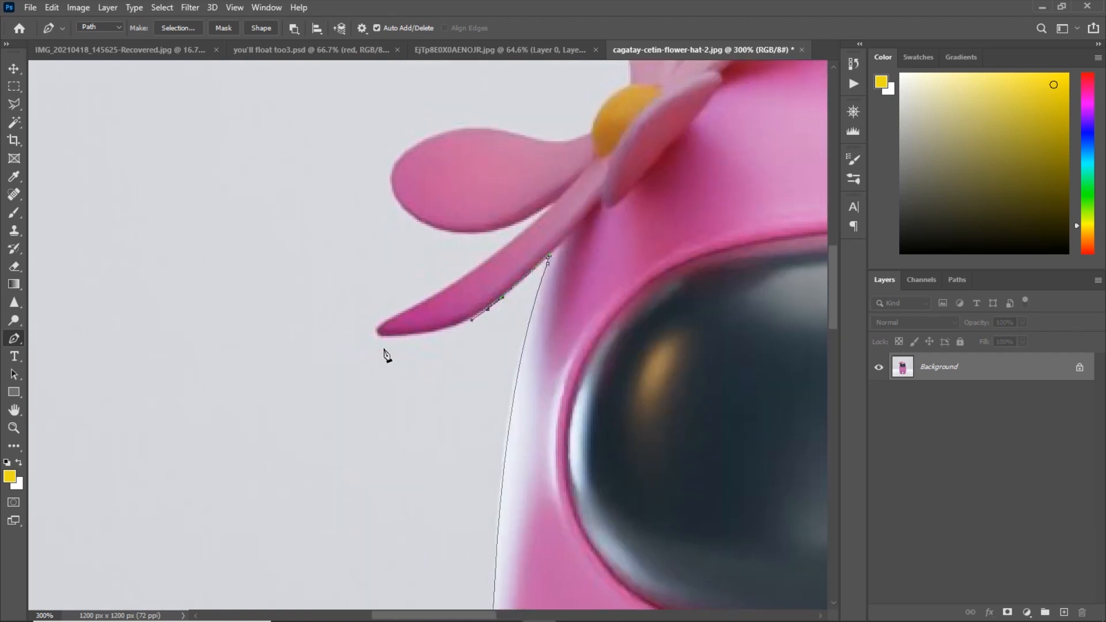
pyautogui.moveTo(510, 243); pyautogui.dragTo(531, 218)
pyautogui.moveTo(507, 270); pyautogui.dragTo(434, 441)
pyautogui.click(485, 375)
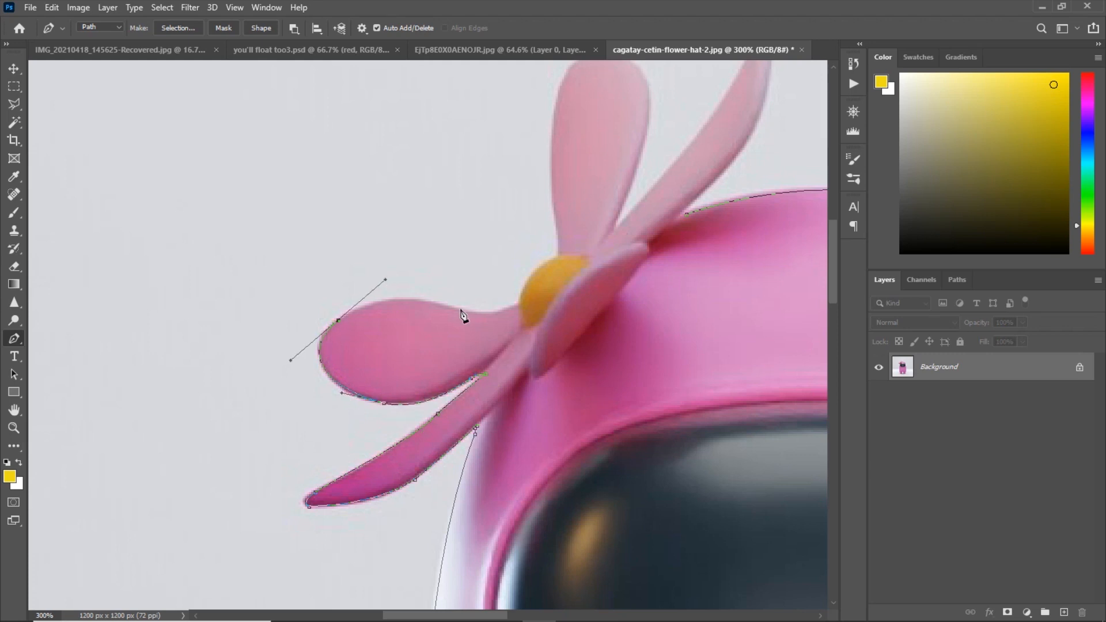
pyautogui.click(524, 300)
pyautogui.moveTo(524, 300); pyautogui.dragTo(382, 448)
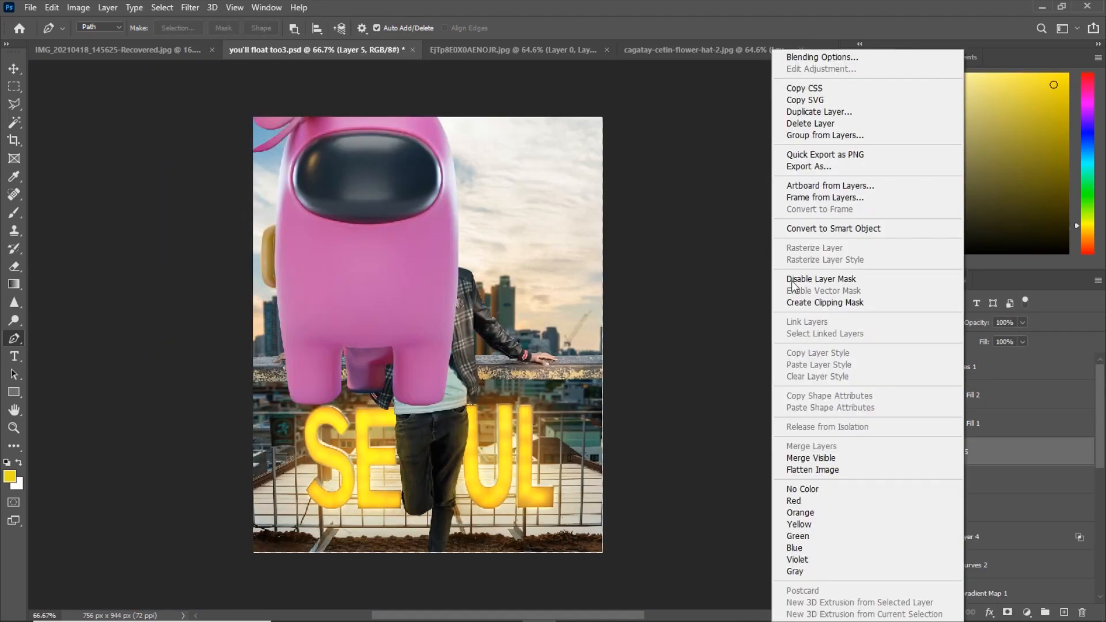
# Rename Layer 5, which holds the placed purple dead character, as purple.
pyautogui.doubleClick(928, 452)
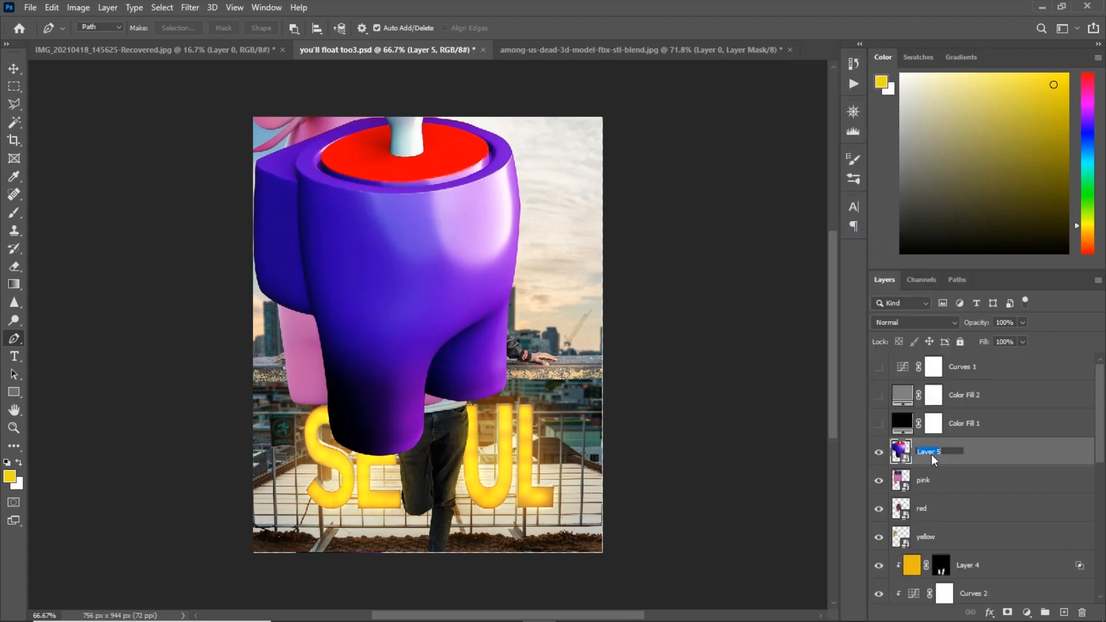
pyautogui.write('purple')
pyautogui.press('Return')
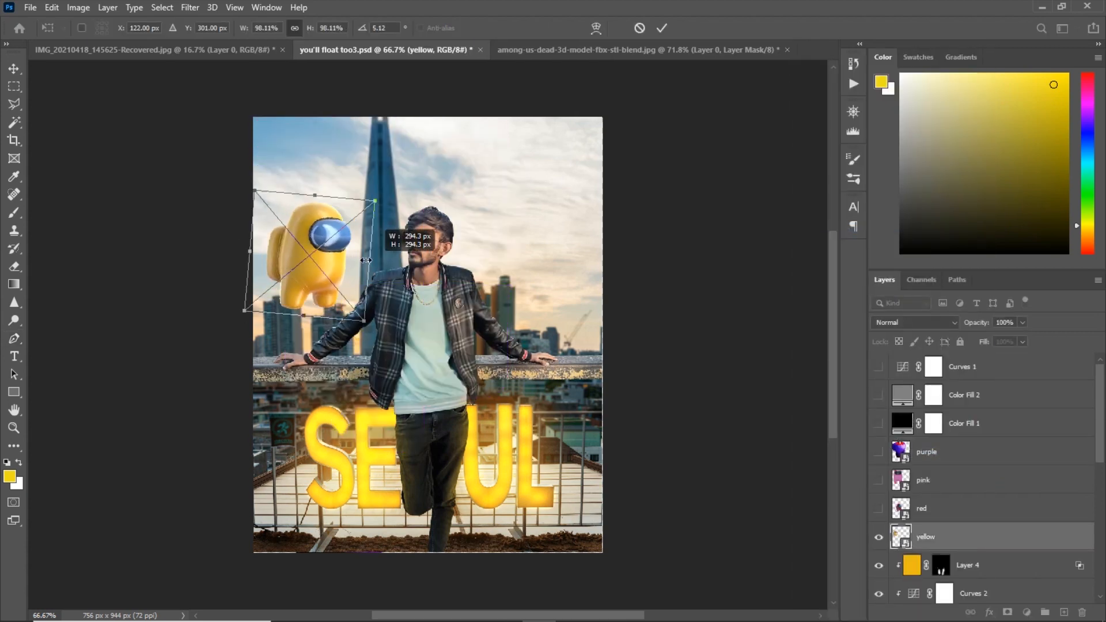
# Scale down and tilt the yellow character, placing it above the model's outstretched arm beside the tower.
pyautogui.moveTo(421, 271); pyautogui.dragTo(364, 302)
pyautogui.moveTo(377, 332); pyautogui.dragTo(393, 288)
pyautogui.click(662, 28)
# Show the red layer, flip the character, scale it to 30%, and place it tilted in the lower right of the scene.
pyautogui.click(879, 509)
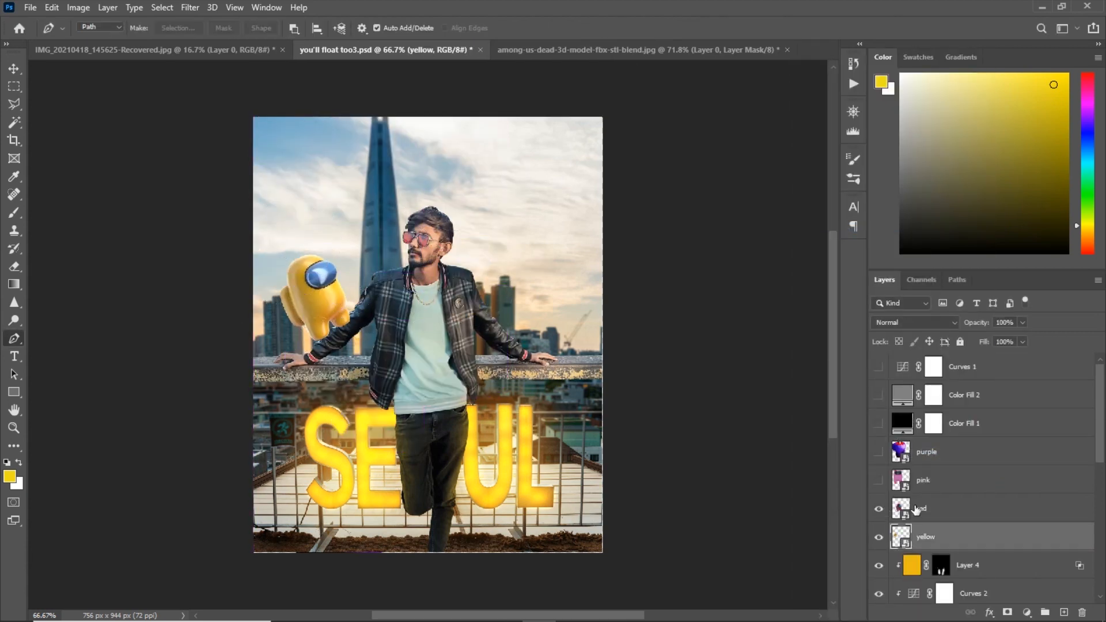
pyautogui.click(920, 510)
pyautogui.hotkey('ctrl', 't')
pyautogui.rightClick(411, 309)
pyautogui.click(453, 522)
pyautogui.moveTo(403, 323); pyautogui.dragTo(559, 426)
pyautogui.moveTo(604, 318); pyautogui.dragTo(553, 392)
pyautogui.moveTo(559, 461); pyautogui.dragTo(602, 502)
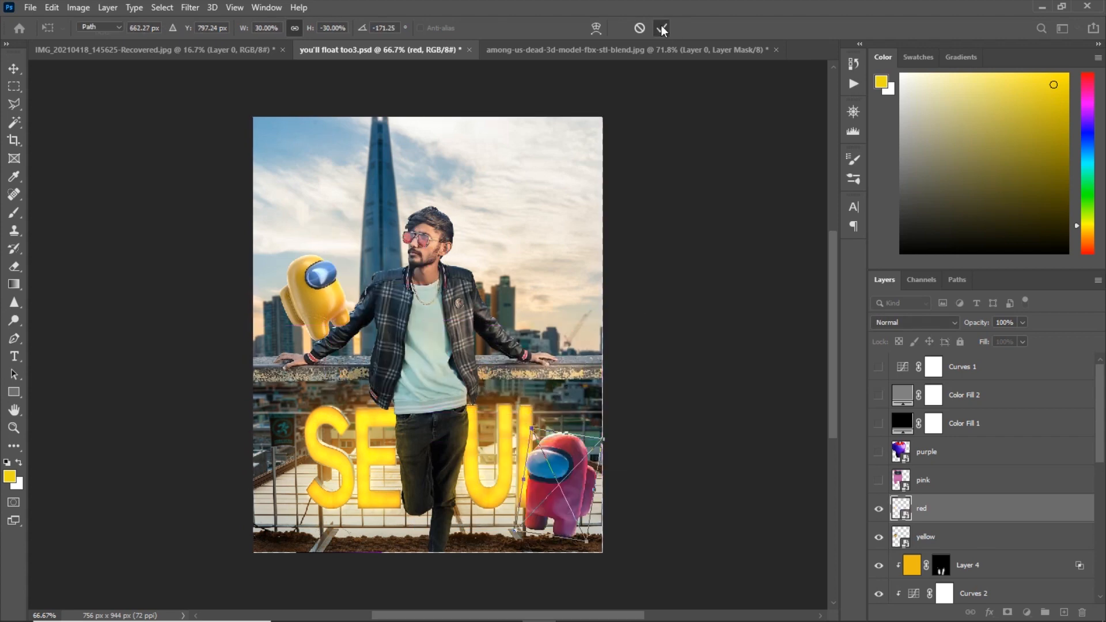
pyautogui.press('Return')
# Scale down the pink character and place it in the sky at the upper right of the image.
pyautogui.press('p')
pyautogui.click(923, 480)
pyautogui.hotkey('ctrl', 't')
pyautogui.moveTo(778, 576); pyautogui.dragTo(590, 278)
pyautogui.click(662, 29)
# Show the purple layer, then scale and rotate the dead character so it hangs in from the image's upper left corner.
pyautogui.click(926, 452)
pyautogui.click(878, 452)
pyautogui.hotkey('ctrl', 't')
pyautogui.moveTo(725, 489); pyautogui.dragTo(349, 193)
pyautogui.moveTo(265, 147); pyautogui.dragTo(382, 296)
pyautogui.moveTo(464, 364); pyautogui.dragTo(499, 341)
pyautogui.moveTo(510, 328); pyautogui.dragTo(457, 357)
pyautogui.moveTo(403, 277); pyautogui.dragTo(311, 167)
pyautogui.moveTo(475, 248); pyautogui.dragTo(340, 346)
pyautogui.moveTo(351, 231); pyautogui.dragTo(392, 285)
pyautogui.click(662, 28)
# Save the composite document.
pyautogui.press('p')
pyautogui.scroll(2, 611, 102)
pyautogui.click(29, 7)
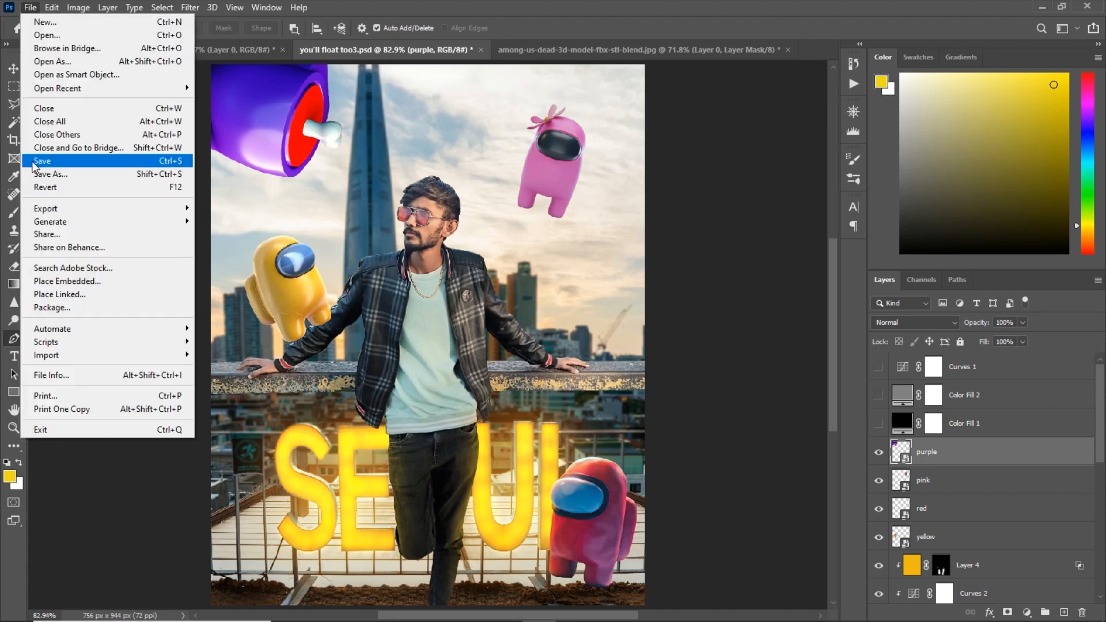
pyautogui.click(31, 156)
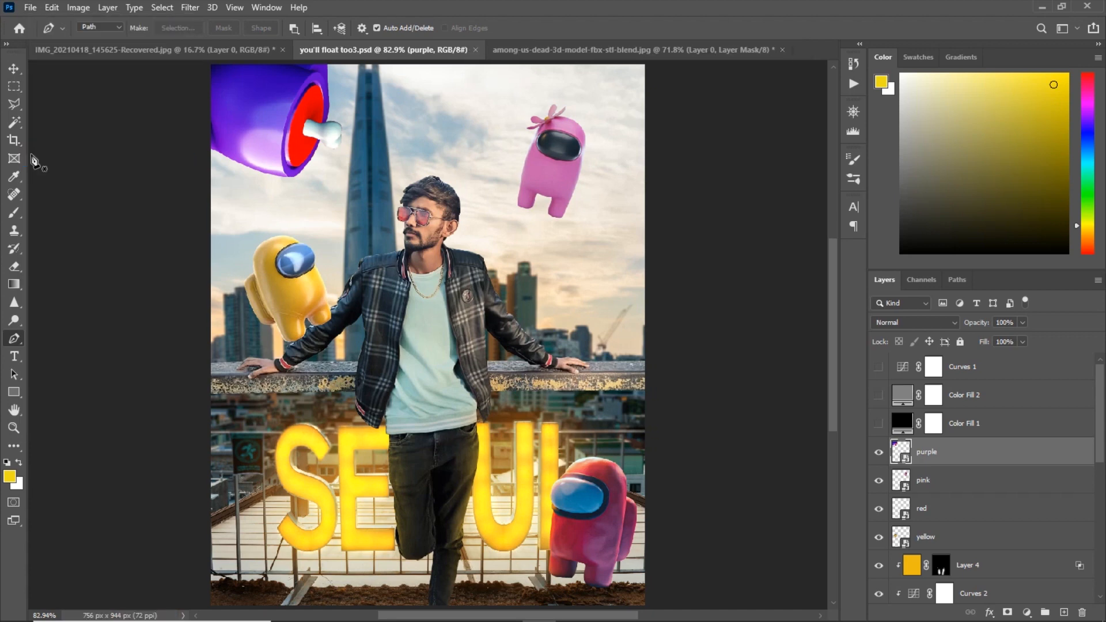
# Add Layer 5 below the model and brush white fog over the ground and distant city at 17% flow.
pyautogui.scroll(-5, 987, 516)
pyautogui.click(987, 532)
pyautogui.click(1064, 612)
pyautogui.hotkey('ctrl', '-')
pyautogui.press('b')
pyautogui.rightClick(468, 381)
pyautogui.moveTo(921, 78); pyautogui.dragTo(900, 73)
pyautogui.press(']')
pyautogui.press(']')
pyautogui.press(']')
pyautogui.press(']')
pyautogui.moveTo(432, 548)
pyautogui.mouseDown()
pyautogui.moveTo(259, 556)
pyautogui.moveTo(711, 535)
pyautogui.mouseUp()
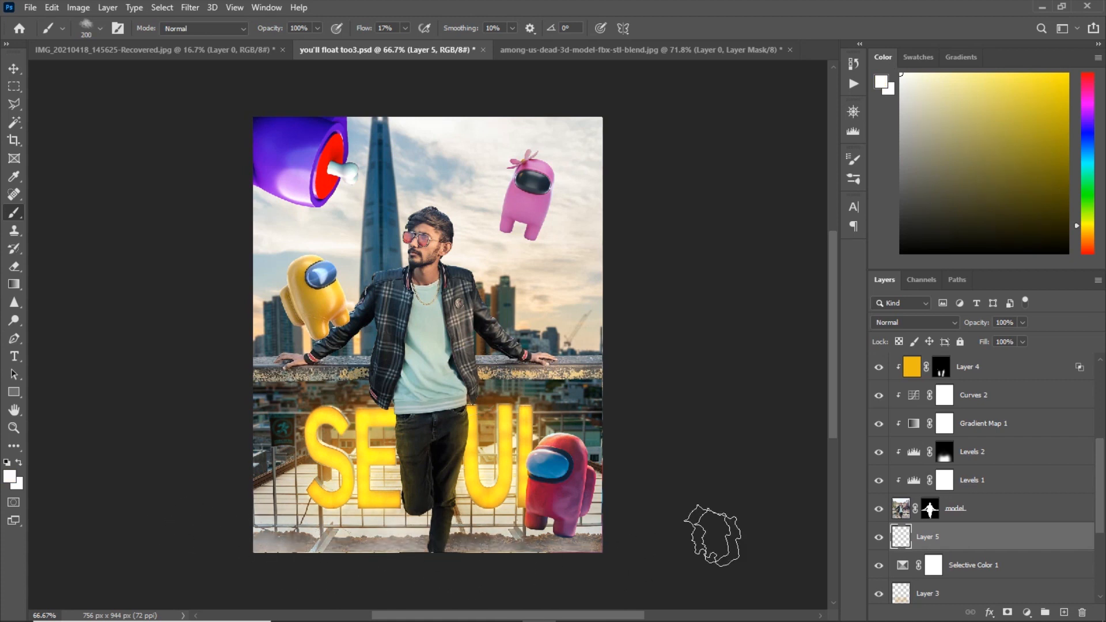
pyautogui.press('[')
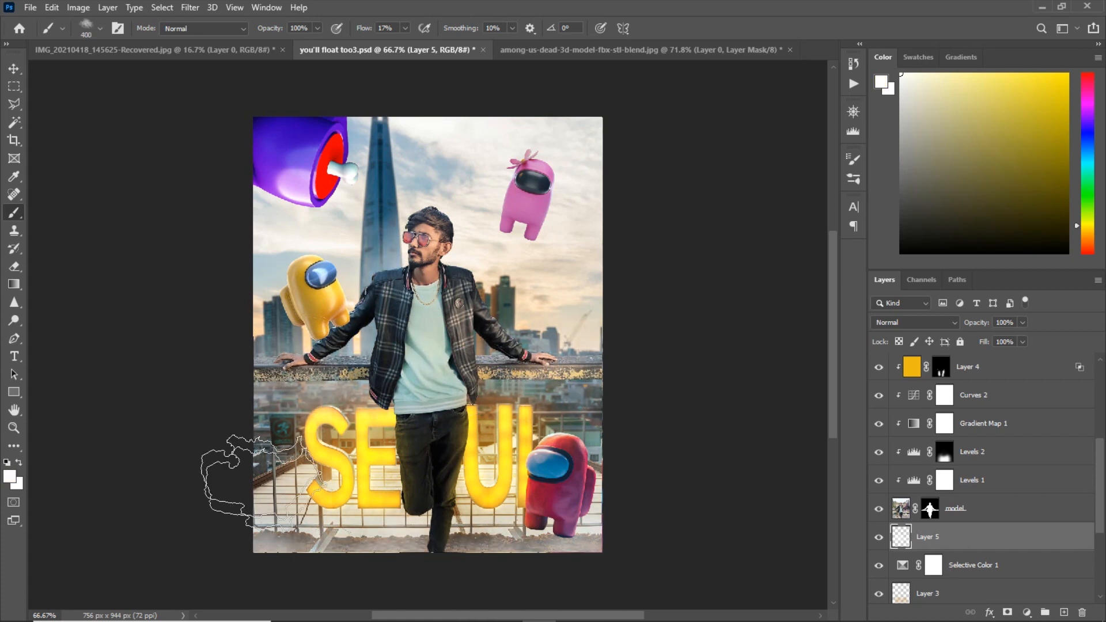
pyautogui.press(']')
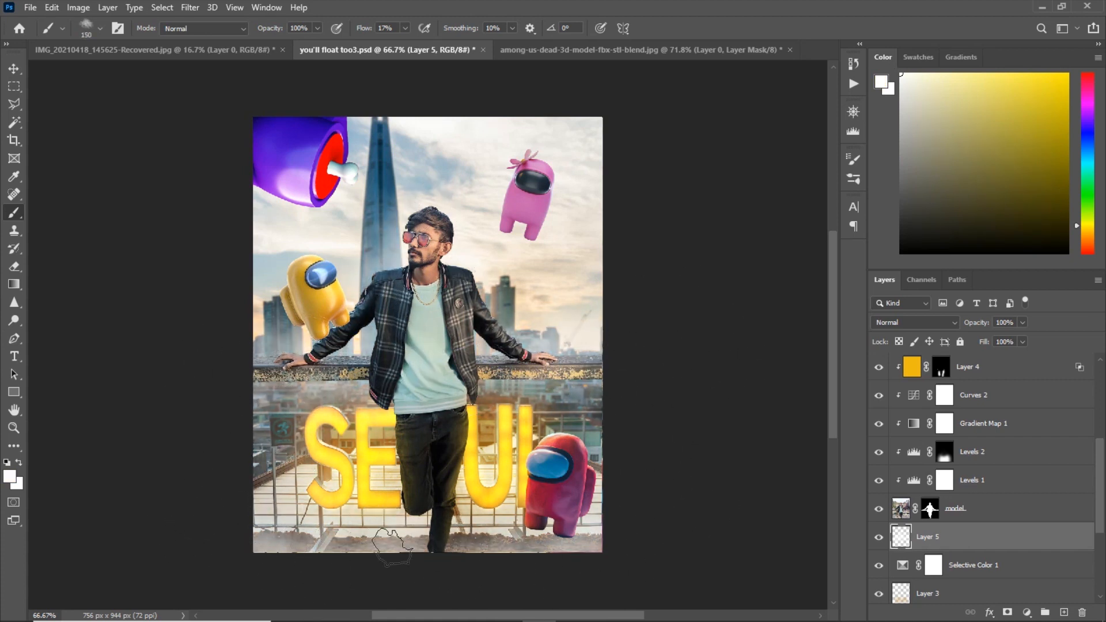
# Erase excess fog on Layer 5 around the SEOUL sign and background using a 10% flow eraser.
pyautogui.press('e')
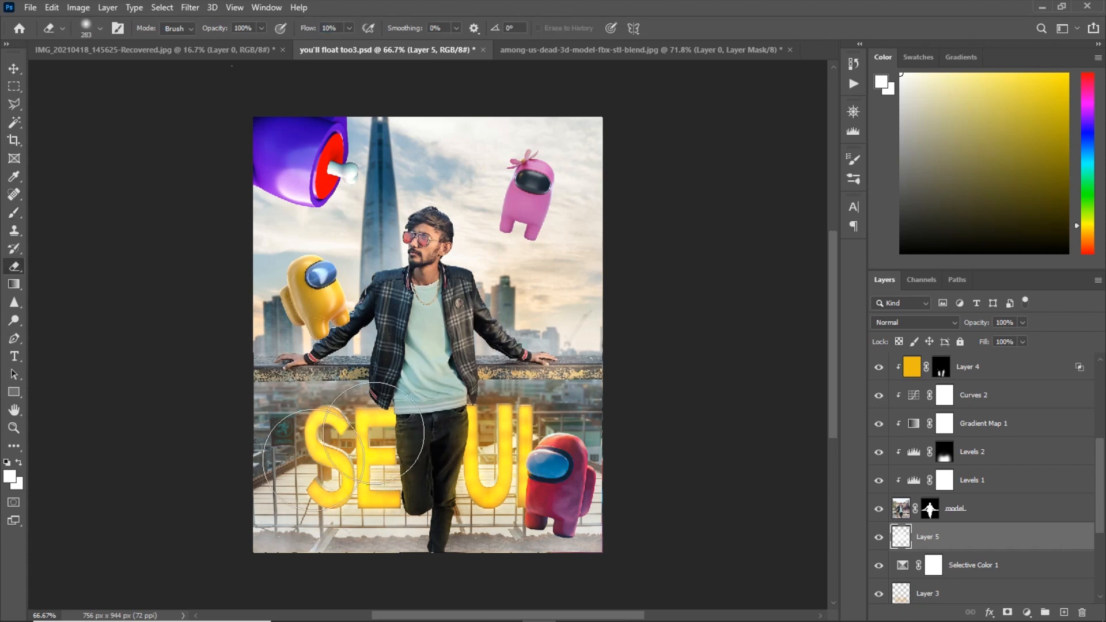
pyautogui.press('[')
pyautogui.press('[')
pyautogui.press('[')
pyautogui.press('[')
pyautogui.press('[')
pyautogui.press('[')
pyautogui.press('[')
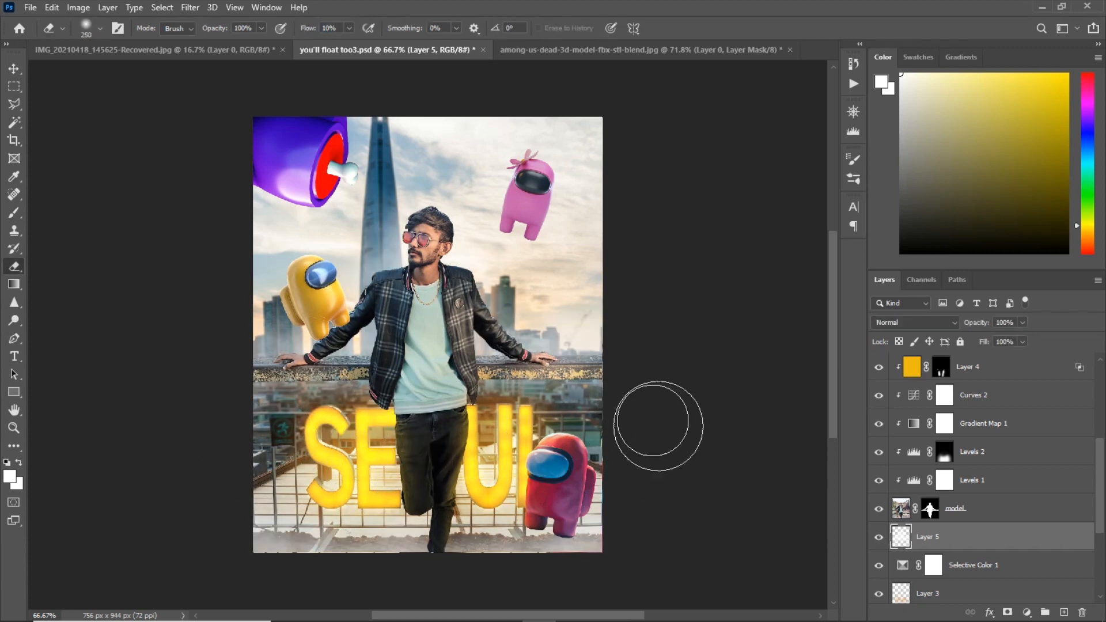
pyautogui.hotkey('ctrl', '+')
pyautogui.hotkey('ctrl', '-')
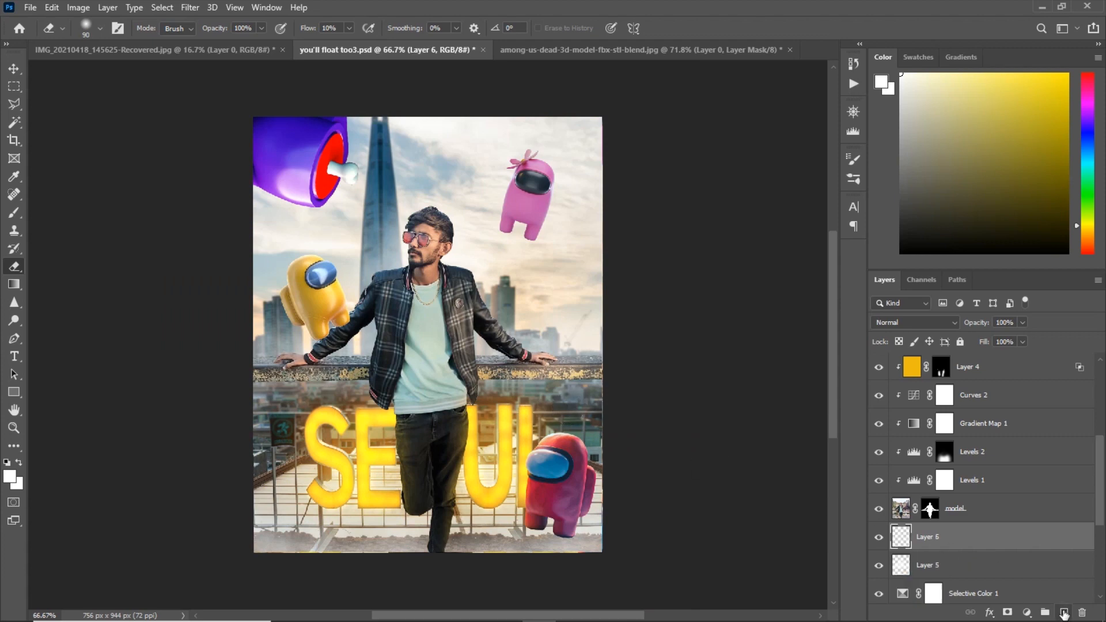
# Create Layer 6 below Layer 5, fill it with black, and set its blend mode to Color Dodge.
pyautogui.hotkey('ctrl', 'shift', 'alt', 'n')
pyautogui.hotkey('shift', 'F5')
pyautogui.press('Return')
pyautogui.click(914, 322)
pyautogui.click(921, 405)
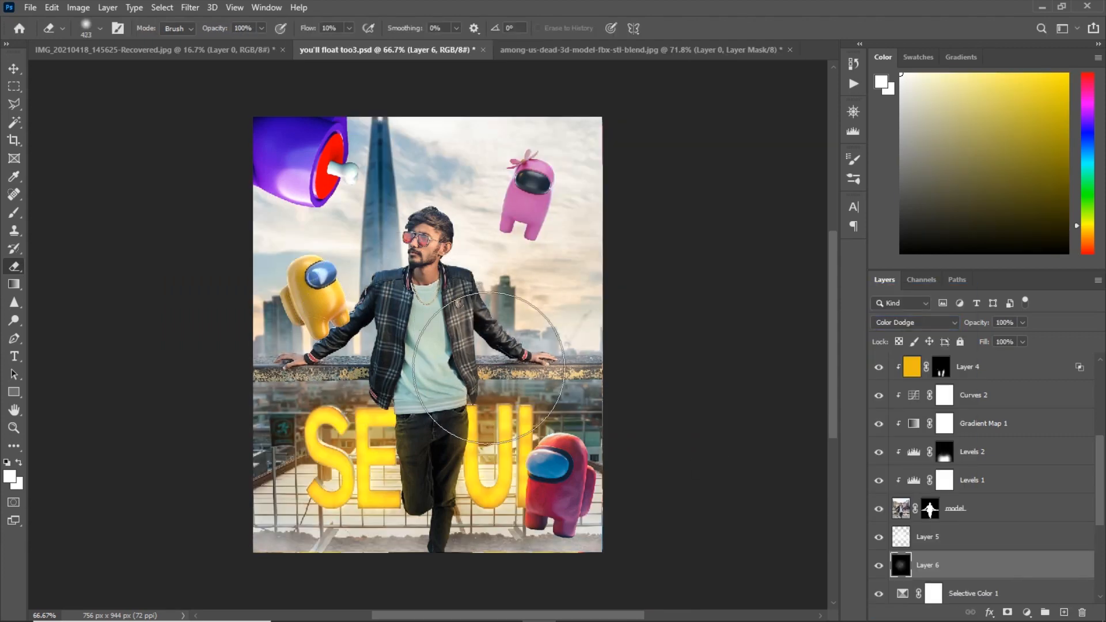
# Paint a large soft white glow behind the model on Layer 6, and add Layer 7 beneath it at 28% opacity.
pyautogui.press('b')
pyautogui.rightClick(423, 278)
pyautogui.doubleClick(479, 369)
pyautogui.moveTo(364, 28); pyautogui.dragTo(416, 28)
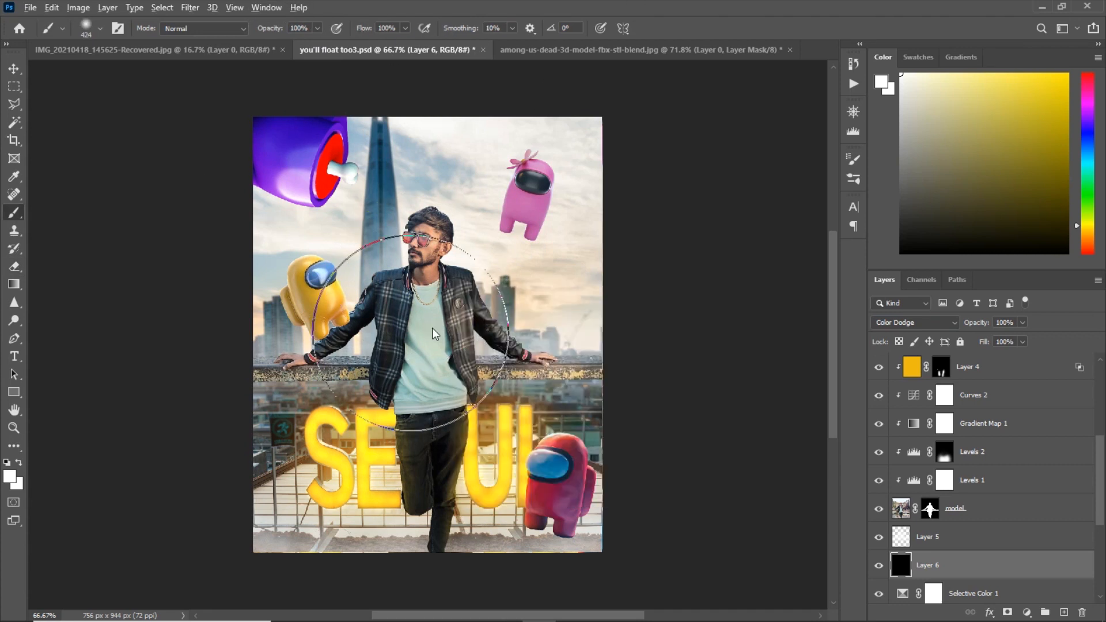
pyautogui.click(425, 316)
pyautogui.moveTo(979, 341)
pyautogui.mouseDown()
pyautogui.moveTo(940, 344)
pyautogui.moveTo(932, 322)
pyautogui.mouseUp()
pyautogui.keyDown('ctrl'); pyautogui.click(1064, 612); pyautogui.keyUp('ctrl')
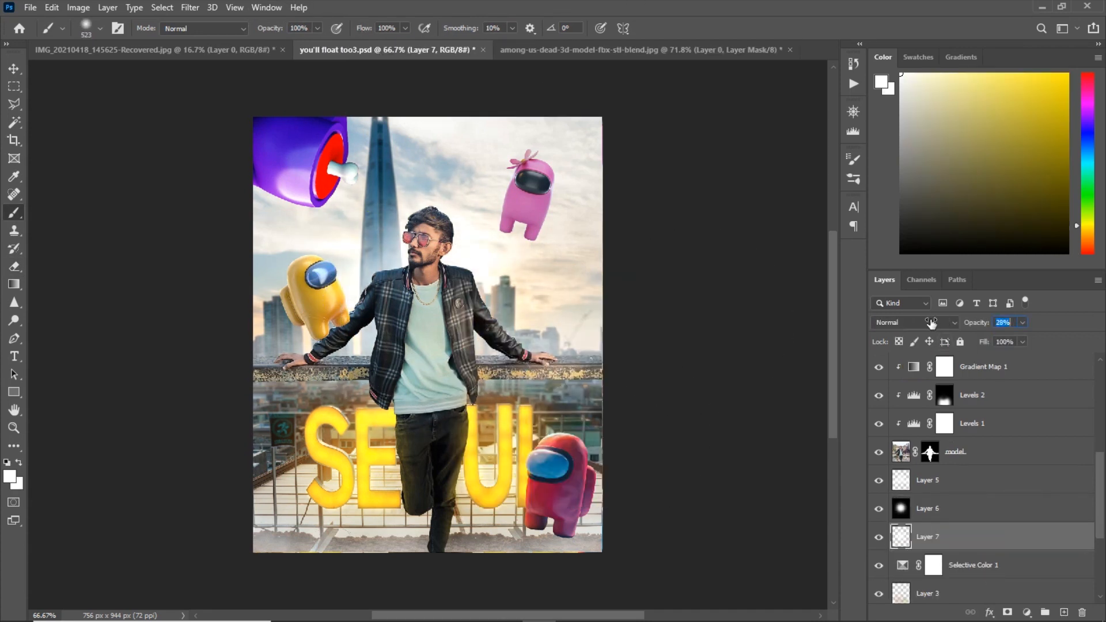
# Add Layer 8 above Layer 5 and paint white fog around the distant buildings with the textured smoke brush.
pyautogui.click(957, 489)
pyautogui.click(1064, 612)
pyautogui.rightClick(353, 303)
pyautogui.doubleClick(398, 400)
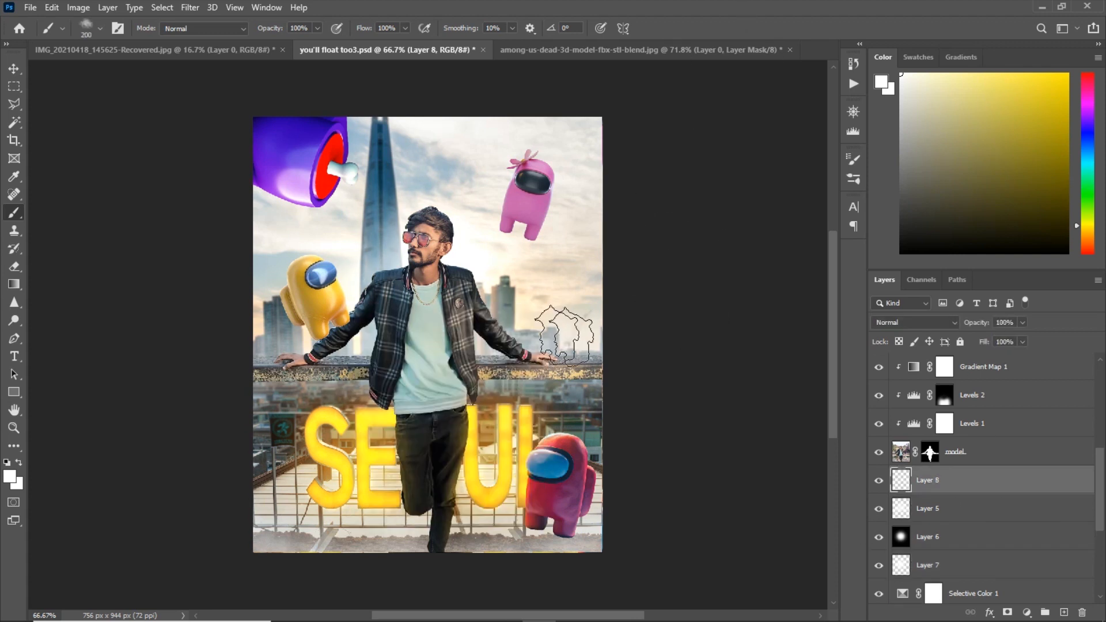
pyautogui.click(543, 334)
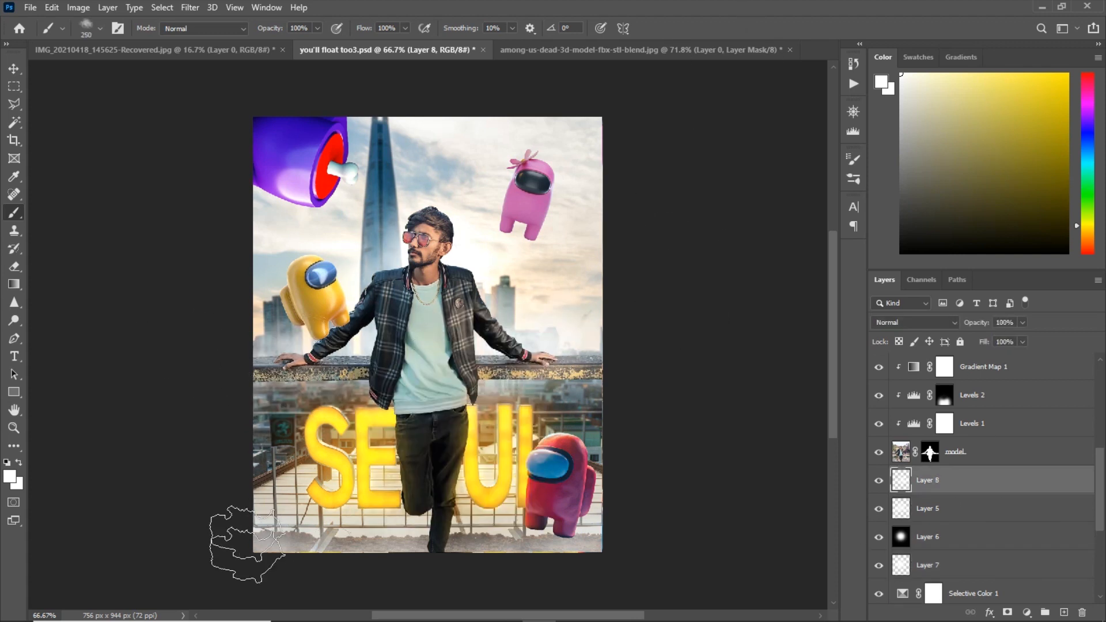
# Add Layer 9 above the purple layer, brush fog along the bottom foreground at varying brush sizes, and lower its opacity.
pyautogui.scroll(8, 1055, 495)
pyautogui.click(979, 453)
pyautogui.click(1064, 612)
pyautogui.moveTo(444, 567)
pyautogui.mouseDown()
pyautogui.moveTo(380, 570)
pyautogui.moveTo(654, 573)
pyautogui.moveTo(576, 576)
pyautogui.mouseUp()
pyautogui.press(']')
pyautogui.press(']')
pyautogui.press(']')
pyautogui.press(']')
pyautogui.press(']')
pyautogui.press('[')
pyautogui.press('[')
pyautogui.press('[')
pyautogui.press('[')
pyautogui.press('[')
pyautogui.moveTo(976, 324); pyautogui.dragTo(905, 336)
pyautogui.press('[')
pyautogui.scroll(-5, 911, 438)
pyautogui.press('[')
pyautogui.press('[')
pyautogui.press('[')
pyautogui.press('[')
# Add a Levels adjustment clipped to the yellow layer, temporarily showing Color Fill 1 to judge the character's tones.
pyautogui.scroll(8, 904, 538)
pyautogui.click(902, 538)
pyautogui.hotkey('ctrl', '+')
pyautogui.hotkey('ctrl', '-')
pyautogui.click(878, 396)
pyautogui.click(1027, 613)
pyautogui.click(1017, 420)
pyautogui.click(879, 395)
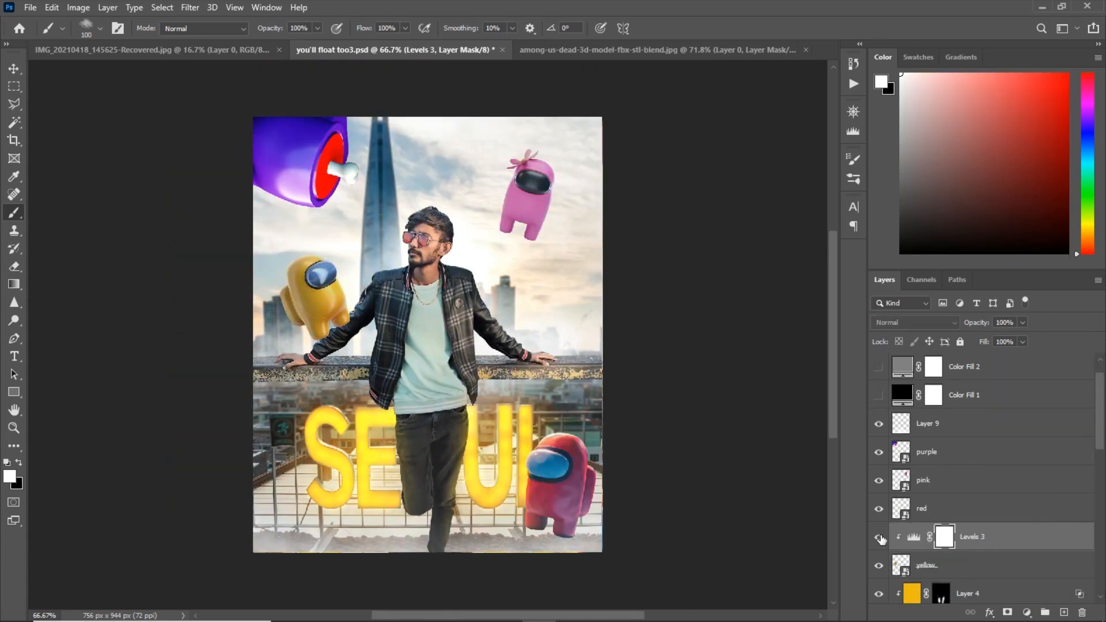
# Add Layer 10 above Levels 3 and clip it to the yellow character.
pyautogui.click(1064, 611)
pyautogui.keyDown('alt'); pyautogui.click(978, 549); pyautogui.keyUp('alt')
pyautogui.hotkey('alt', 'BackSpace')
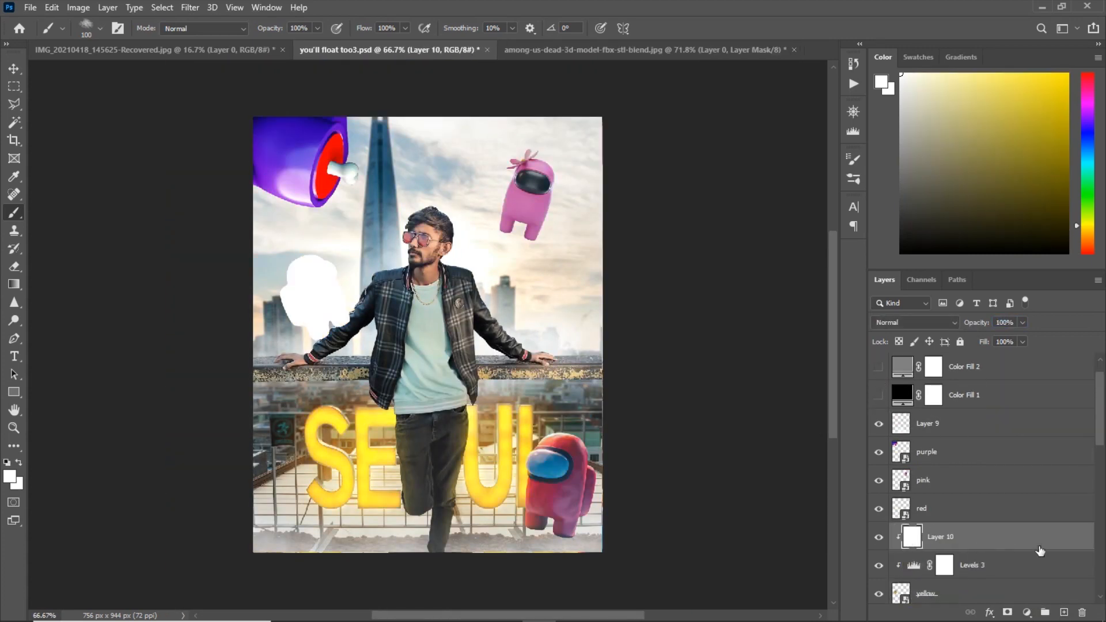
pyautogui.doubleClick(1013, 539)
pyautogui.click(1048, 122)
pyautogui.hotkey('ctrl', 'z')
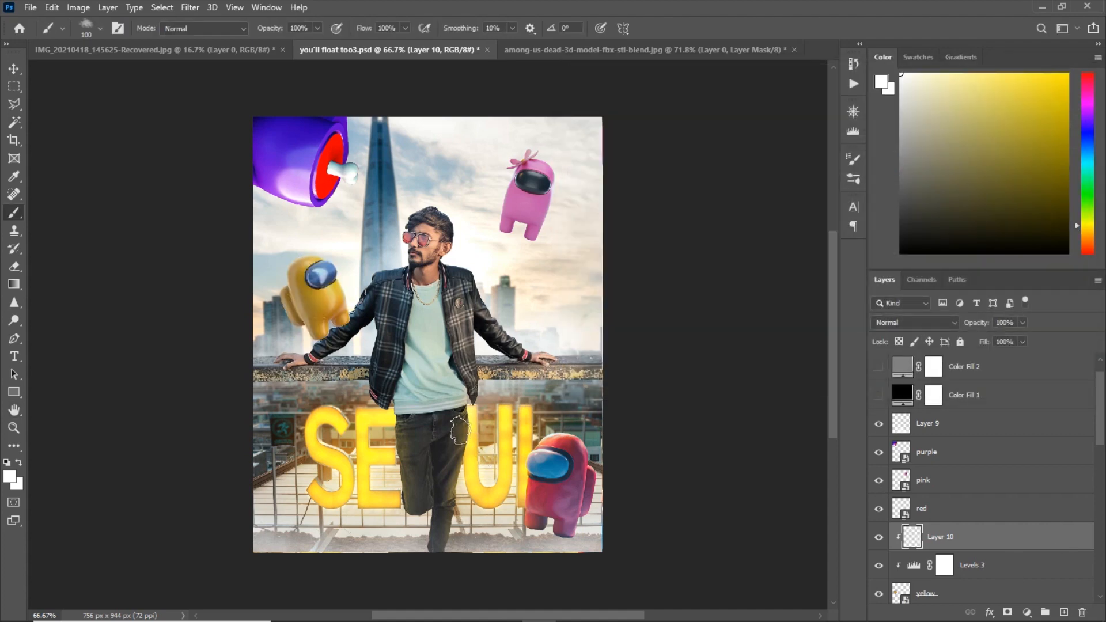
# Switch to a soft round brush at 8% flow and paint white rim light along the yellow character's edges on Layer 10.
pyautogui.hotkey('ctrl', '+')
pyautogui.rightClick(342, 339)
pyautogui.moveTo(502, 508); pyautogui.dragTo(501, 504)
pyautogui.click(384, 425)
pyautogui.moveTo(317, 274); pyautogui.dragTo(452, 316)
pyautogui.hotkey('ctrl', '+')
pyautogui.hotkey('ctrl', '+')
pyautogui.press('[')
pyautogui.press('[')
pyautogui.press('[')
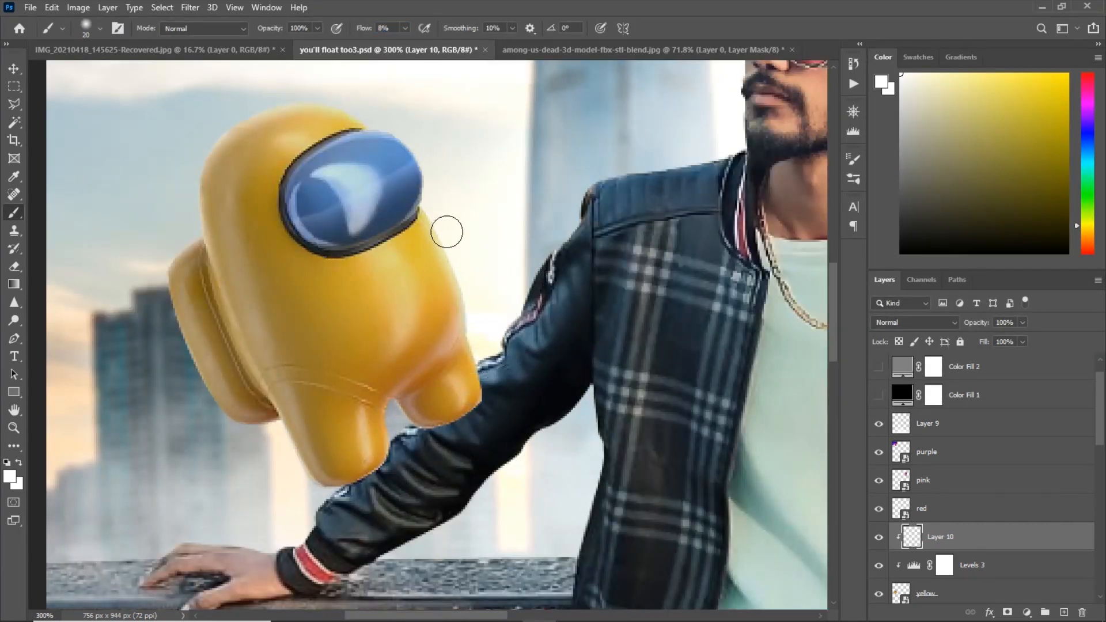
pyautogui.scroll(5, 488, 406)
pyautogui.press(']')
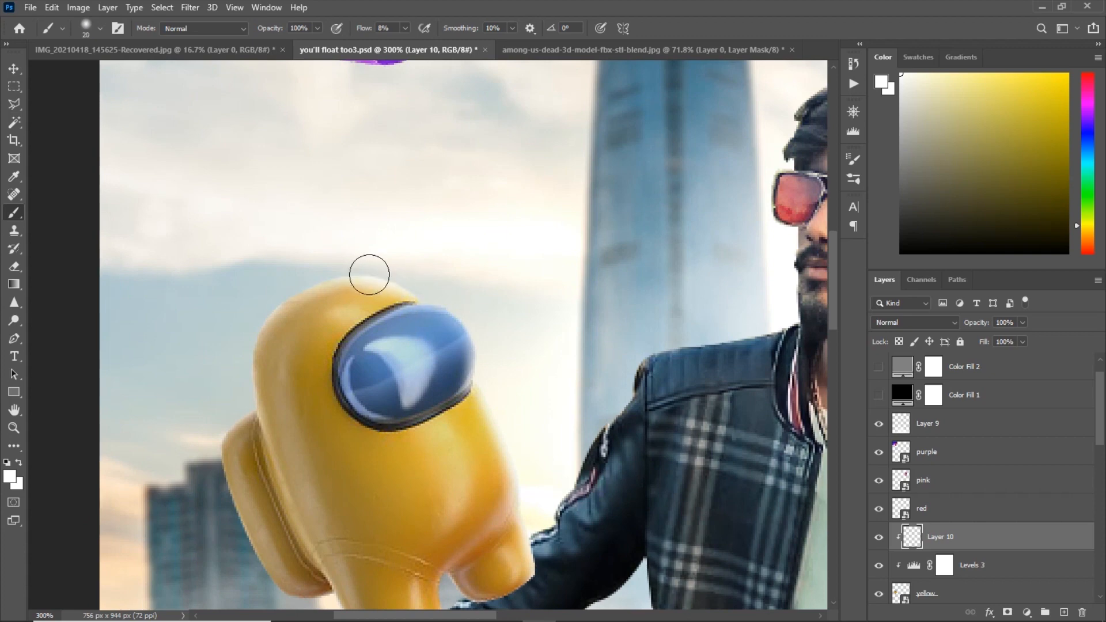
pyautogui.hotkey('ctrl', '-')
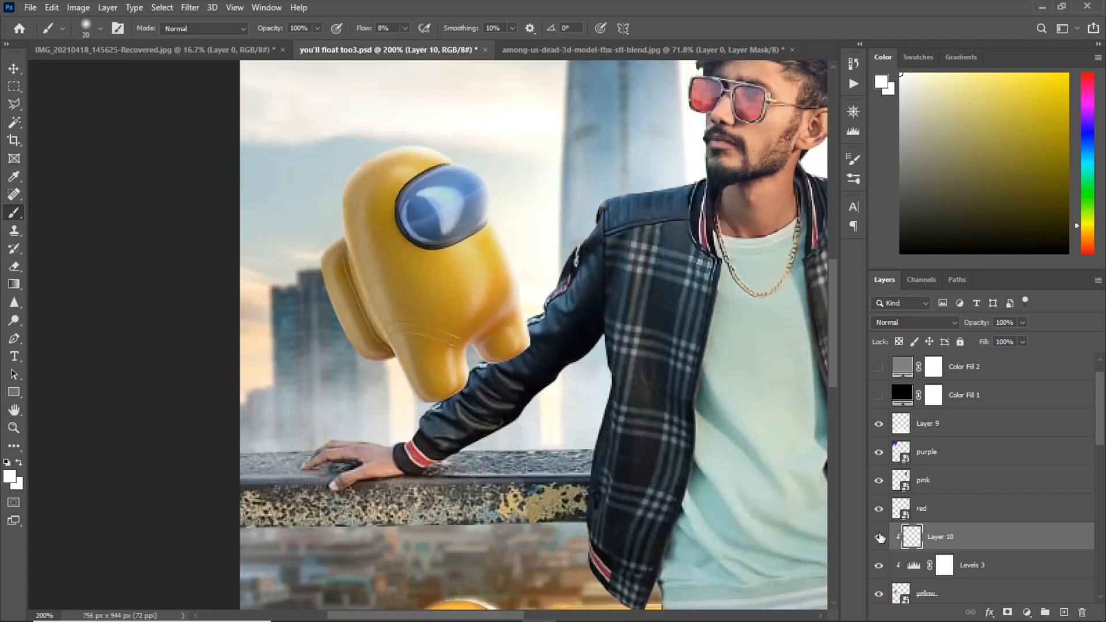
pyautogui.hotkey('ctrl', '-')
pyautogui.hotkey('ctrl', '-')
pyautogui.moveTo(564, 358); pyautogui.dragTo(426, 298)
# Add a new layer above the red layer and clip it to the red character.
pyautogui.click(935, 514)
pyautogui.click(880, 397)
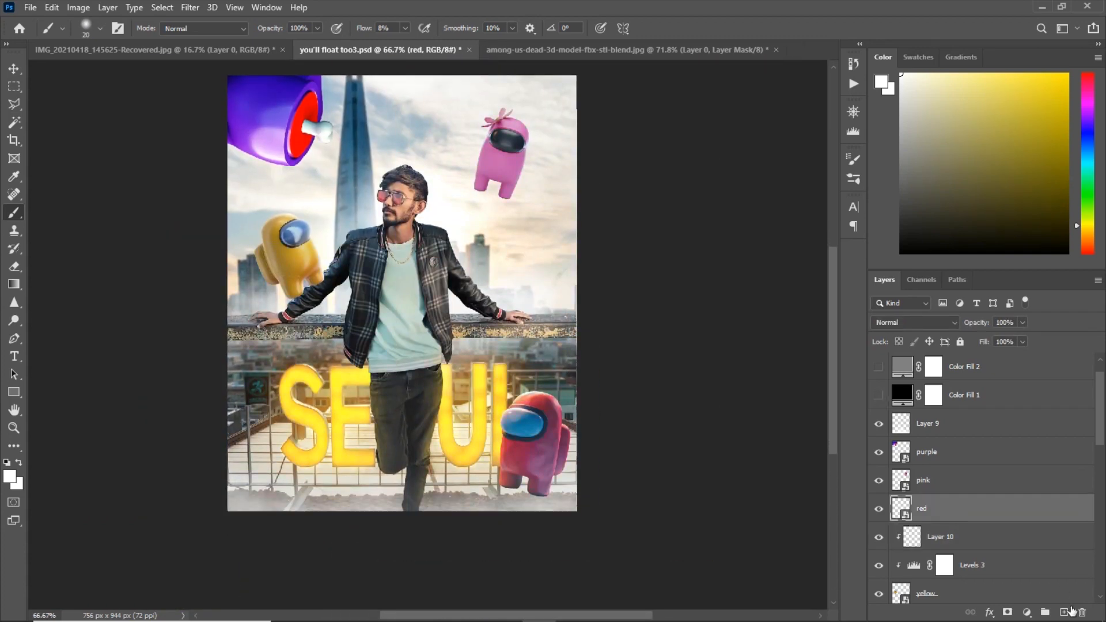
pyautogui.click(1064, 612)
pyautogui.hotkey('ctrl', 'alt', 'g')
# Sample a pale warm yellow and brush light onto the red character's head and visor on the side facing the sign.
pyautogui.hotkey('ctrl', '+')
pyautogui.hotkey('ctrl', '+')
pyautogui.hotkey('ctrl', '+')
pyautogui.keyDown('alt'); pyautogui.click(483, 173); pyautogui.keyUp('alt')
pyautogui.moveTo(572, 158); pyautogui.dragTo(391, 314)
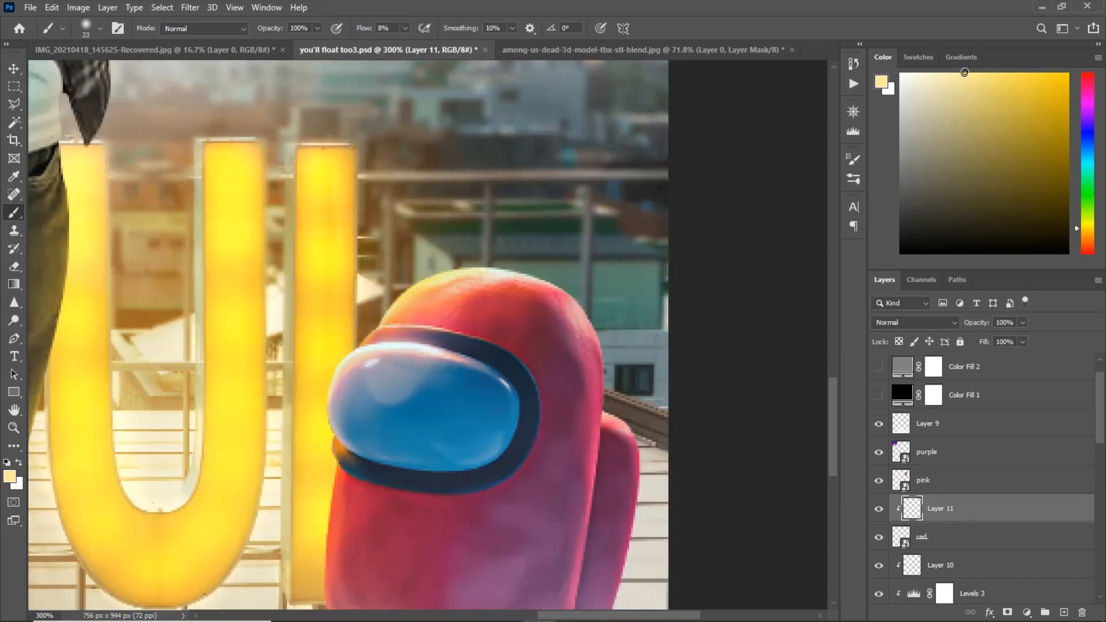
pyautogui.moveTo(329, 445); pyautogui.dragTo(428, 291)
pyautogui.press('[')
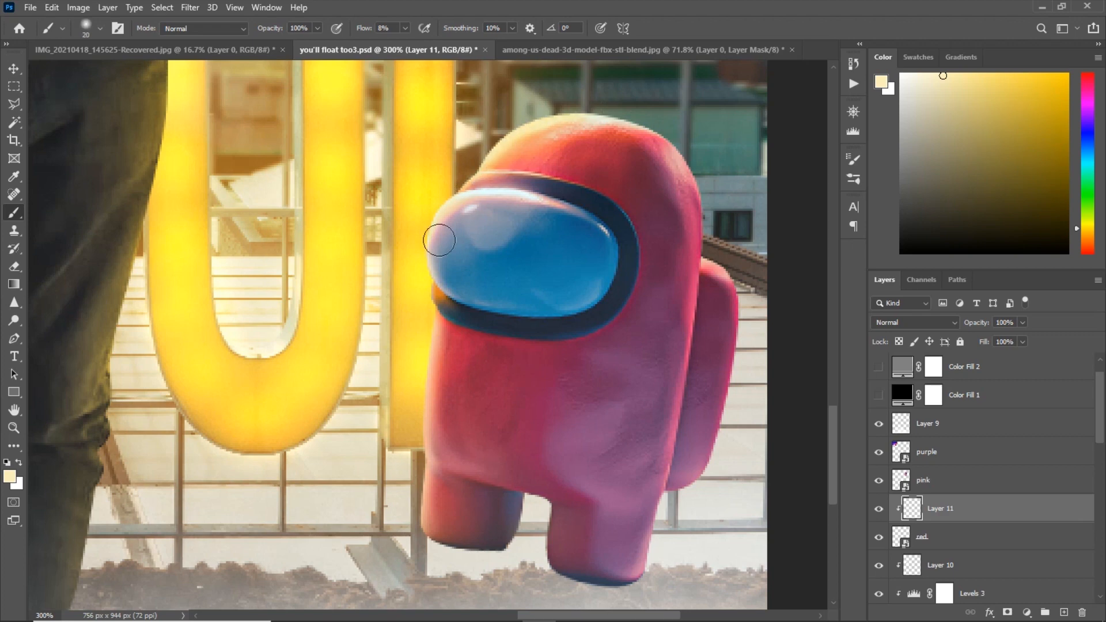
# Extend the warm rim light down the red character's lower body and legs with a smaller brush.
pyautogui.hotkey('ctrl', '0')
pyautogui.hotkey('ctrl', '+')
pyautogui.hotkey('ctrl', '+')
pyautogui.hotkey('ctrl', '+')
pyautogui.moveTo(599, 536)
pyautogui.mouseDown()
pyautogui.moveTo(491, 279)
pyautogui.moveTo(468, 438)
pyautogui.mouseUp()
pyautogui.press('[')
pyautogui.press('[')
pyautogui.press('[')
pyautogui.press('[')
pyautogui.moveTo(510, 298); pyautogui.dragTo(512, 379)
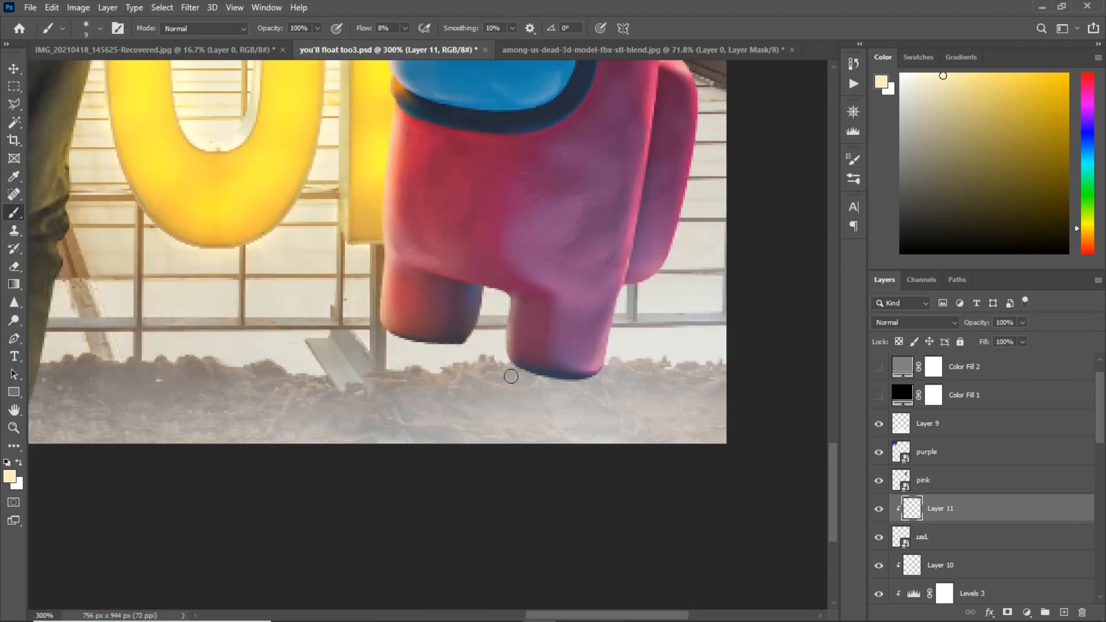
pyautogui.moveTo(509, 298); pyautogui.dragTo(510, 356)
pyautogui.hotkey('ctrl', '-')
pyautogui.hotkey('ctrl', '-')
pyautogui.hotkey('ctrl', '+')
pyautogui.moveTo(565, 184)
pyautogui.mouseDown()
pyautogui.moveTo(454, 279)
pyautogui.moveTo(542, 398)
pyautogui.mouseUp()
pyautogui.hotkey('ctrl', '0')
# Add a new layer clipped to the pink character and make white the foreground colour.
pyautogui.click(924, 481)
pyautogui.click(1064, 613)
pyautogui.keyDown('alt'); pyautogui.click(925, 495); pyautogui.keyUp('alt')
pyautogui.press('d')
pyautogui.press('x')
# Paint soft white light along the pink character's legs and body edges at 8% flow, and save the document.
pyautogui.hotkey('ctrl', '+')
pyautogui.hotkey('ctrl', '+')
pyautogui.hotkey('ctrl', '+')
pyautogui.hotkey('ctrl', '+')
pyautogui.hotkey('ctrl', '-')
pyautogui.hotkey('ctrl', '+')
pyautogui.press(']')
pyautogui.press(']')
pyautogui.moveTo(442, 332); pyautogui.dragTo(345, 302)
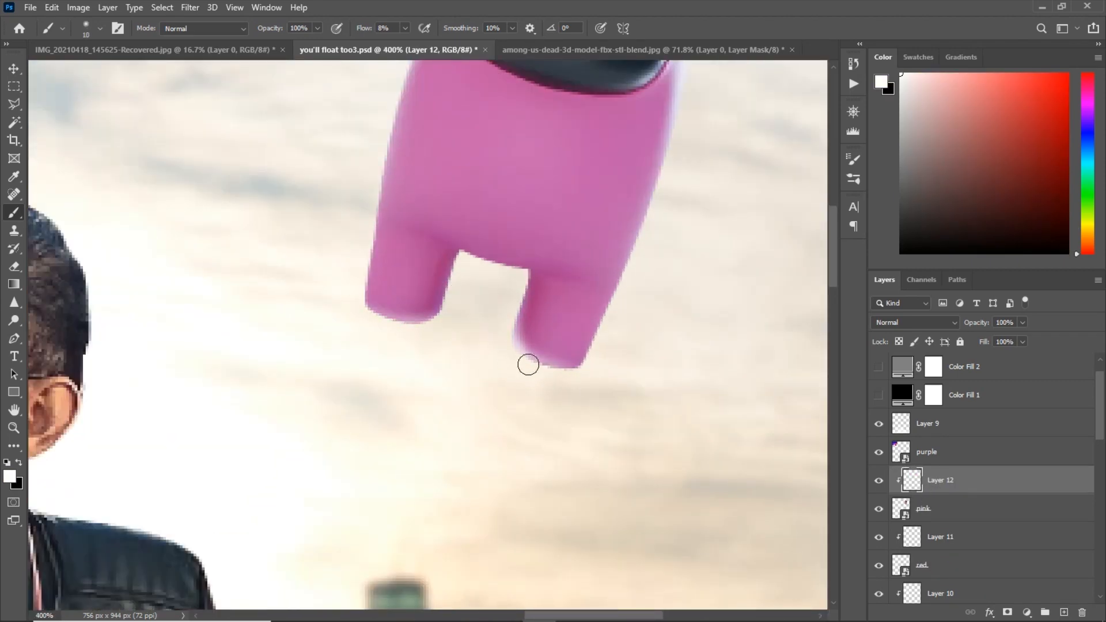
pyautogui.moveTo(451, 359); pyautogui.dragTo(413, 520)
pyautogui.press(']')
pyautogui.press(']')
pyautogui.press(']')
pyautogui.moveTo(320, 390); pyautogui.dragTo(414, 171)
pyautogui.hotkey('ctrl', '0')
pyautogui.click(30, 8)
pyautogui.click(47, 157)
pyautogui.moveTo(427, 335); pyautogui.dragTo(506, 369)
# Add a new layer above the purple layer and clip it to the purple character.
pyautogui.click(927, 452)
pyautogui.click(1064, 612)
pyautogui.keyDown('alt'); pyautogui.click(925, 467); pyautogui.keyUp('alt')
# Brush white light along the edge of the purple character's bone with a small soft brush.
pyautogui.hotkey('ctrl', '+')
pyautogui.hotkey('ctrl', '+')
pyautogui.hotkey('ctrl', '+')
pyautogui.moveTo(441, 180)
pyautogui.mouseDown()
pyautogui.moveTo(528, 344)
pyautogui.moveTo(311, 421)
pyautogui.mouseUp()
pyautogui.press('[')
pyautogui.press('[')
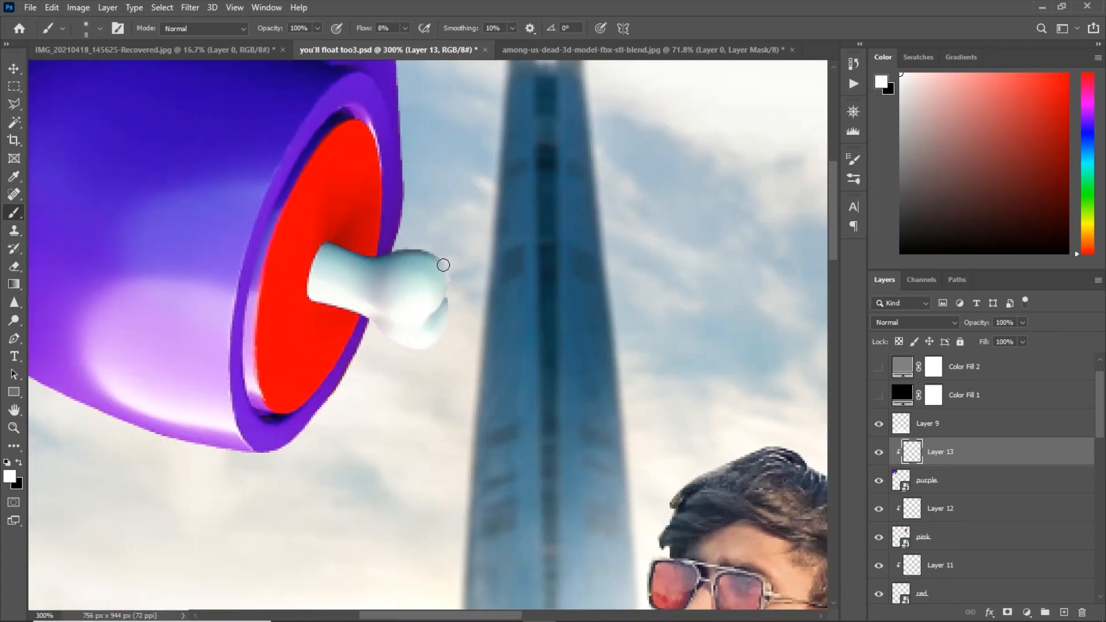
pyautogui.moveTo(443, 265); pyautogui.dragTo(447, 274)
# Paint soft white light along the purple character's lower body edge with progressively larger brush sizes.
pyautogui.press(']')
pyautogui.press(']')
pyautogui.moveTo(369, 377); pyautogui.dragTo(496, 284)
pyautogui.press(']')
pyautogui.press(']')
pyautogui.press(']')
pyautogui.press(']')
pyautogui.moveTo(196, 314)
pyautogui.mouseDown()
pyautogui.moveTo(111, 254)
pyautogui.moveTo(397, 383)
pyautogui.moveTo(157, 292)
pyautogui.mouseUp()
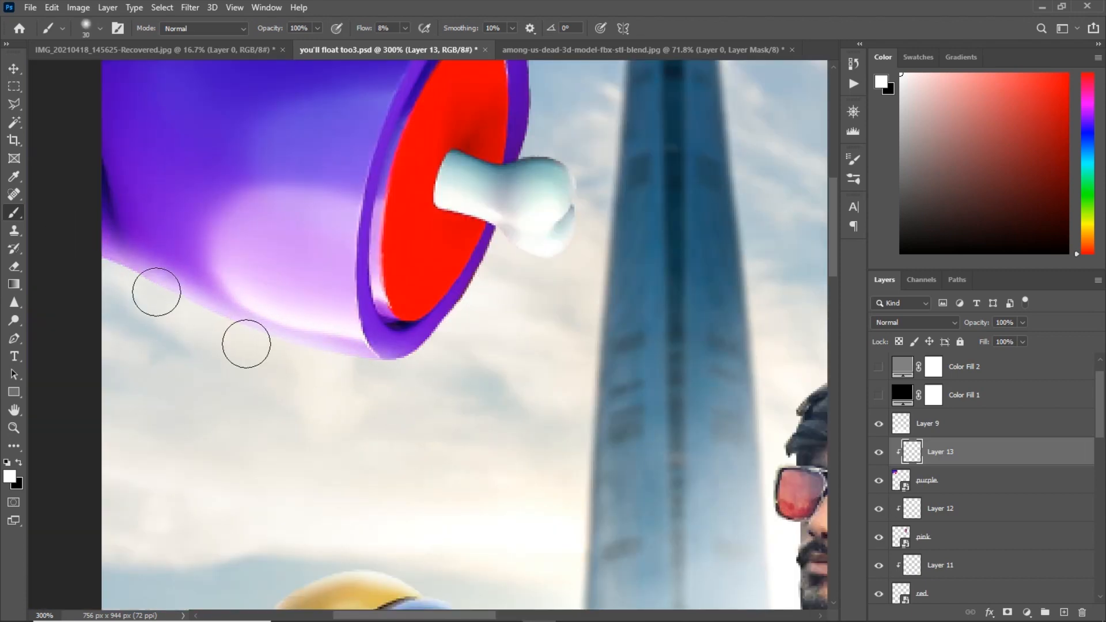
pyautogui.press(']')
pyautogui.press(']')
pyautogui.press(']')
pyautogui.press(']')
pyautogui.press(']')
pyautogui.press(']')
pyautogui.hotkey('ctrl', '0')
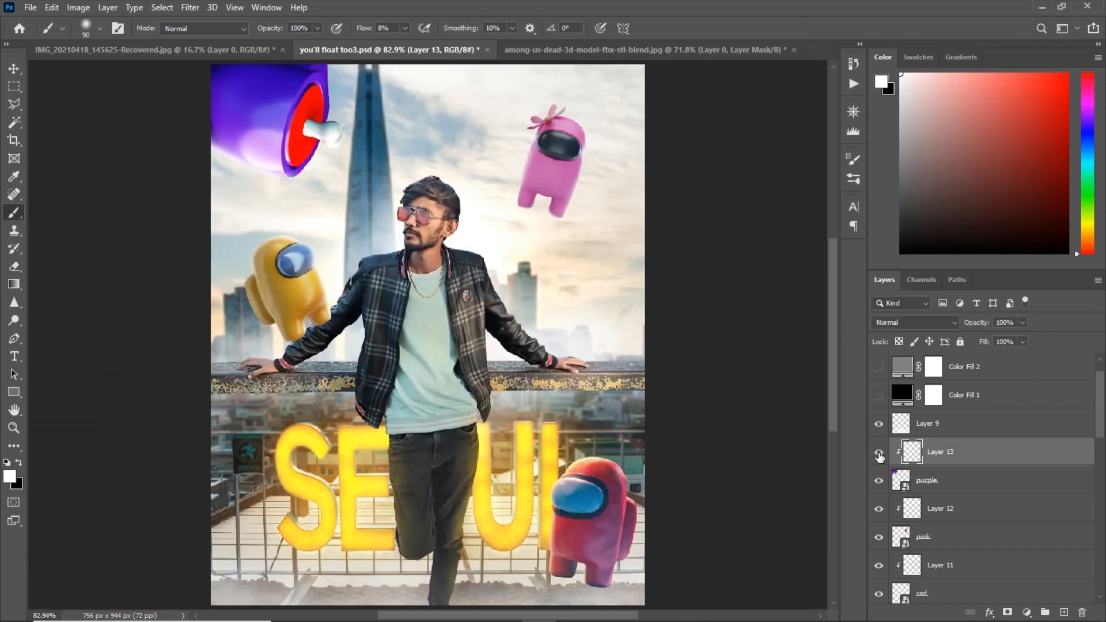
# Add another clipped layer above Layer 13 and fill it with white.
pyautogui.hotkey('ctrl', '1')
pyautogui.press(']')
pyautogui.press(']')
pyautogui.press(']')
pyautogui.press(']')
pyautogui.press(']')
pyautogui.press('[')
pyautogui.hotkey('ctrl', 'shift', 'alt', 'n')
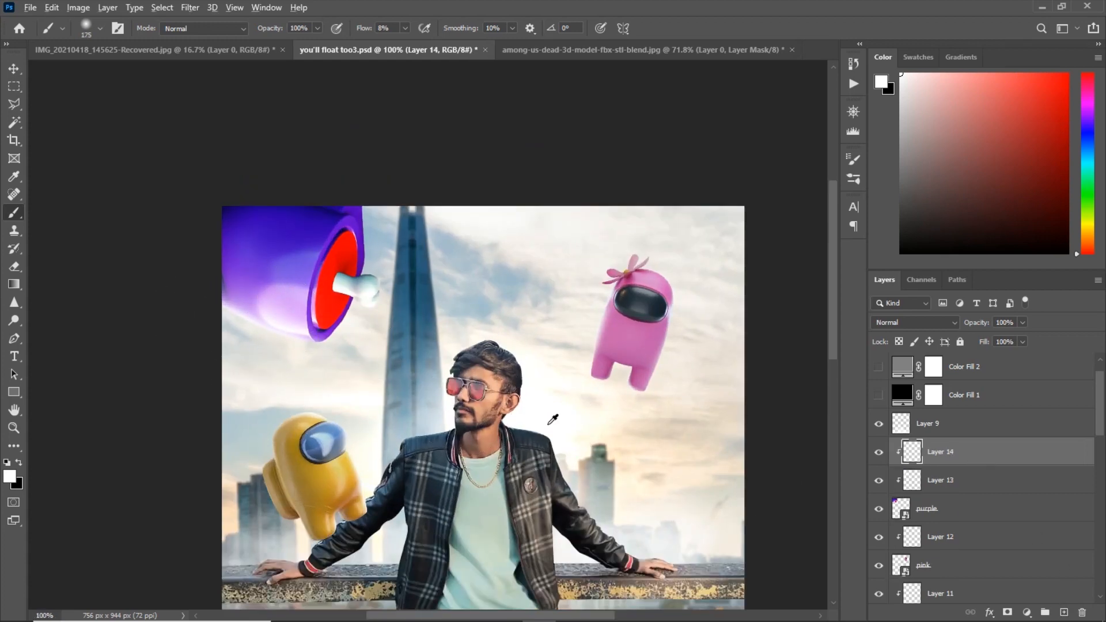
pyautogui.hotkey('alt', 'BackSpace')
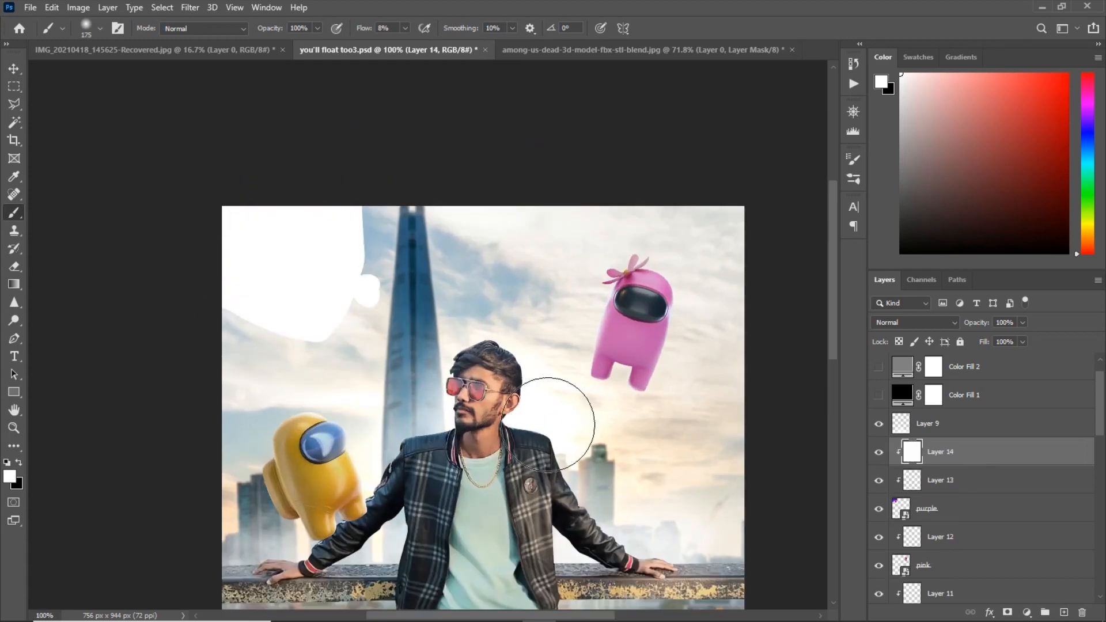
pyautogui.scroll(1, 549, 425)
# Restrict the white fill over the purple character by adjusting and softening Layer 14's Blend If range.
pyautogui.doubleClick(1057, 457)
pyautogui.moveTo(753, 341); pyautogui.dragTo(845, 343)
pyautogui.moveTo(784, 342); pyautogui.dragTo(765, 341)
pyautogui.click(1049, 98)
# Give Layer 14 a black mask, reveal the glow along purple's lower edge at 35% flow, and set layer opacity to 75%.
pyautogui.press('b')
pyautogui.keyDown('alt'); pyautogui.click(1008, 612); pyautogui.keyUp('alt')
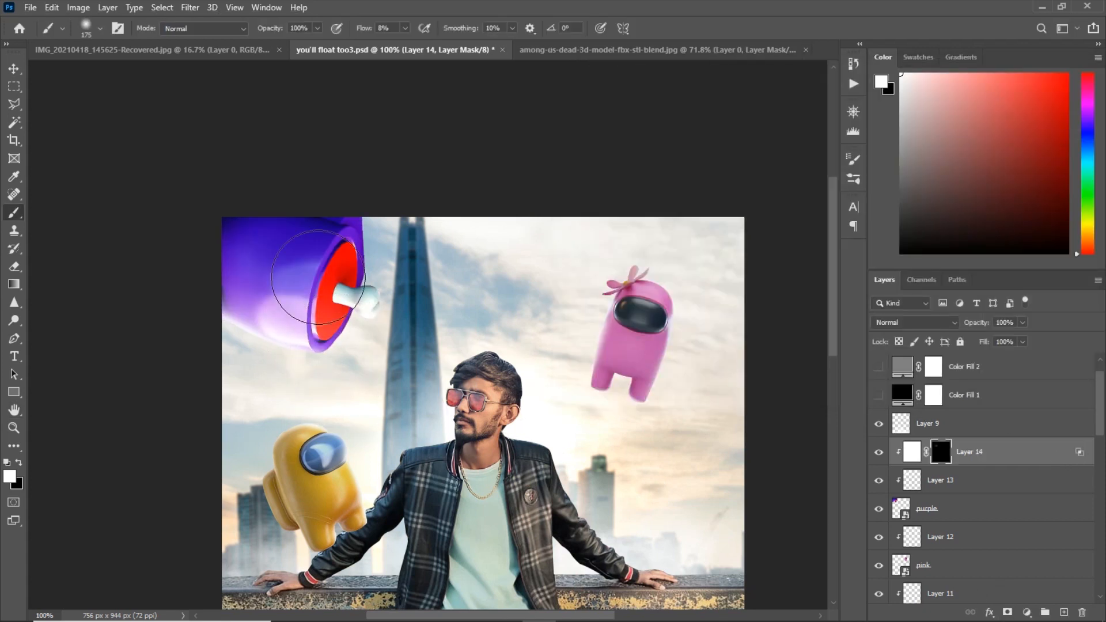
pyautogui.moveTo(319, 361); pyautogui.dragTo(344, 333)
pyautogui.moveTo(977, 323); pyautogui.dragTo(961, 323)
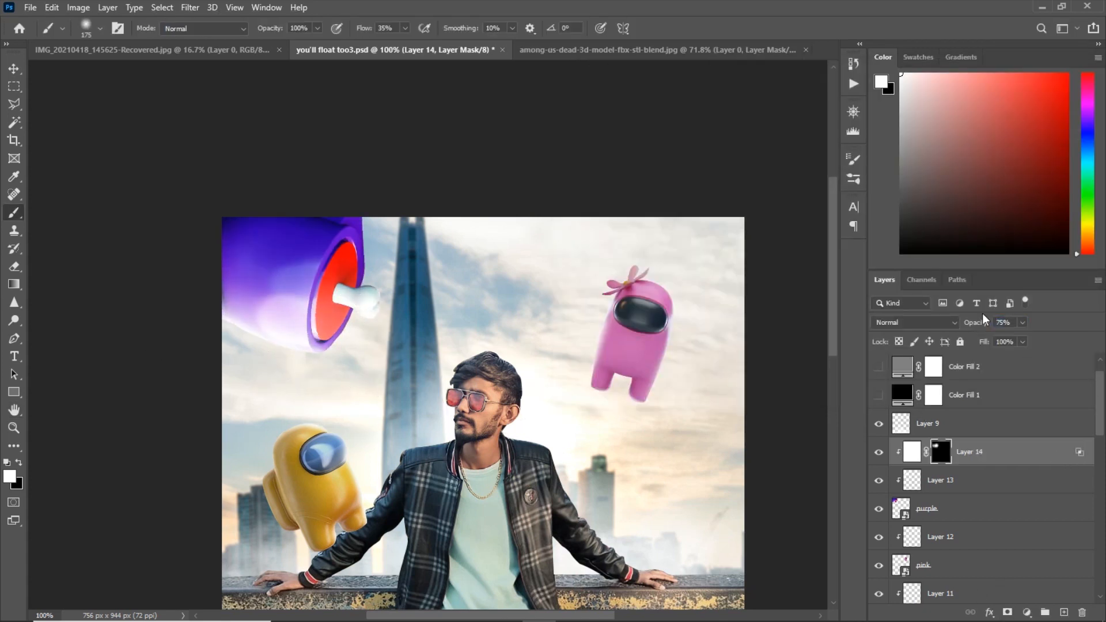
# Add a new layer above Layer 10 and clip it to the yellow character.
pyautogui.scroll(-1, 783, 311)
pyautogui.scroll(2, 255, 231)
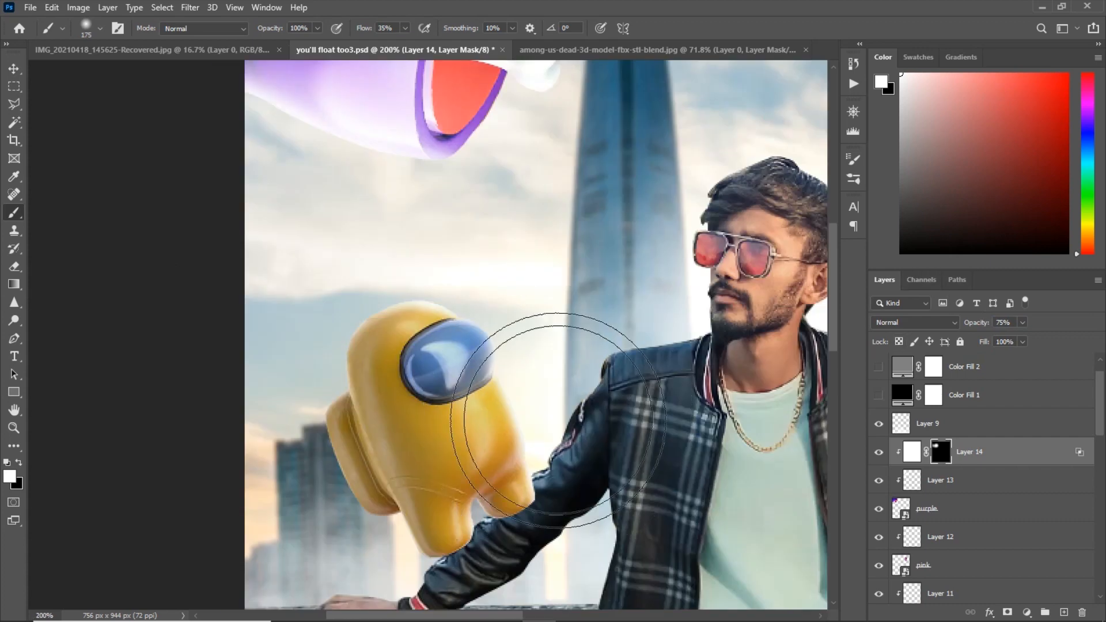
pyautogui.press('v')
pyautogui.click(500, 427)
pyautogui.scroll(-1, 996, 559)
pyautogui.click(1034, 506)
pyautogui.click(1064, 612)
pyautogui.keyDown('alt'); pyautogui.click(963, 518); pyautogui.keyUp('alt')
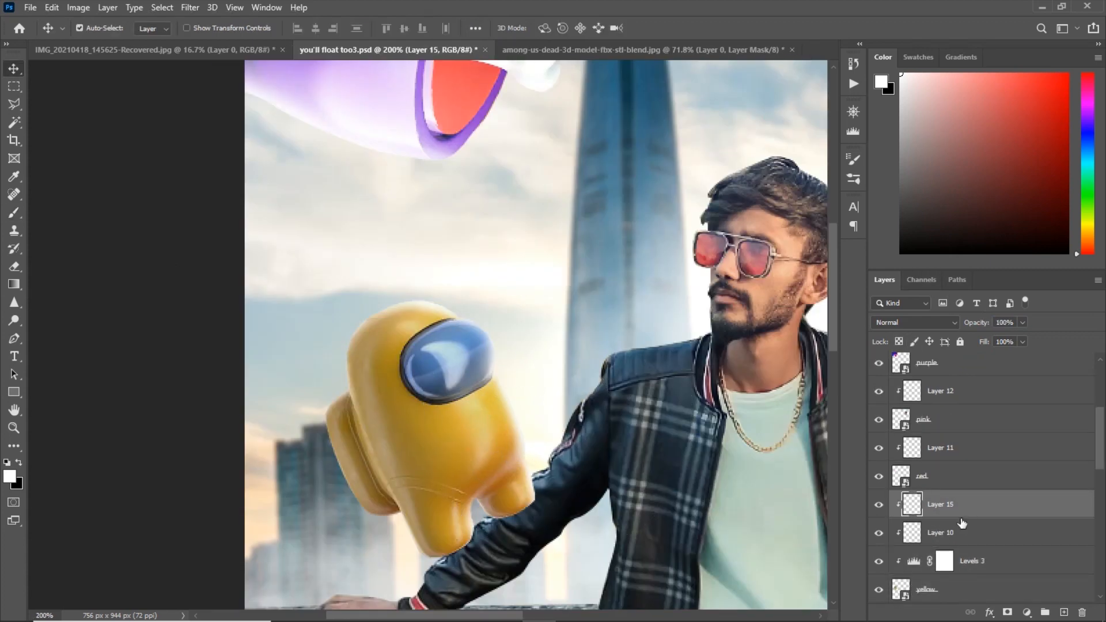
# Fill Layer 15 with white and adjust its Blend If ranges to limit the fill on the yellow character.
pyautogui.hotkey('alt', 'BackSpace')
pyautogui.doubleClick(1078, 503)
pyautogui.moveTo(750, 341); pyautogui.dragTo(774, 341)
pyautogui.moveTo(928, 341); pyautogui.dragTo(887, 346)
pyautogui.click(1048, 99)
# Add a black mask to Layer 15 and brush white on it to reveal light along the yellow character's edges.
pyautogui.keyDown('alt'); pyautogui.click(1007, 612); pyautogui.keyUp('alt')
pyautogui.press('b')
pyautogui.moveTo(521, 455); pyautogui.dragTo(391, 311)
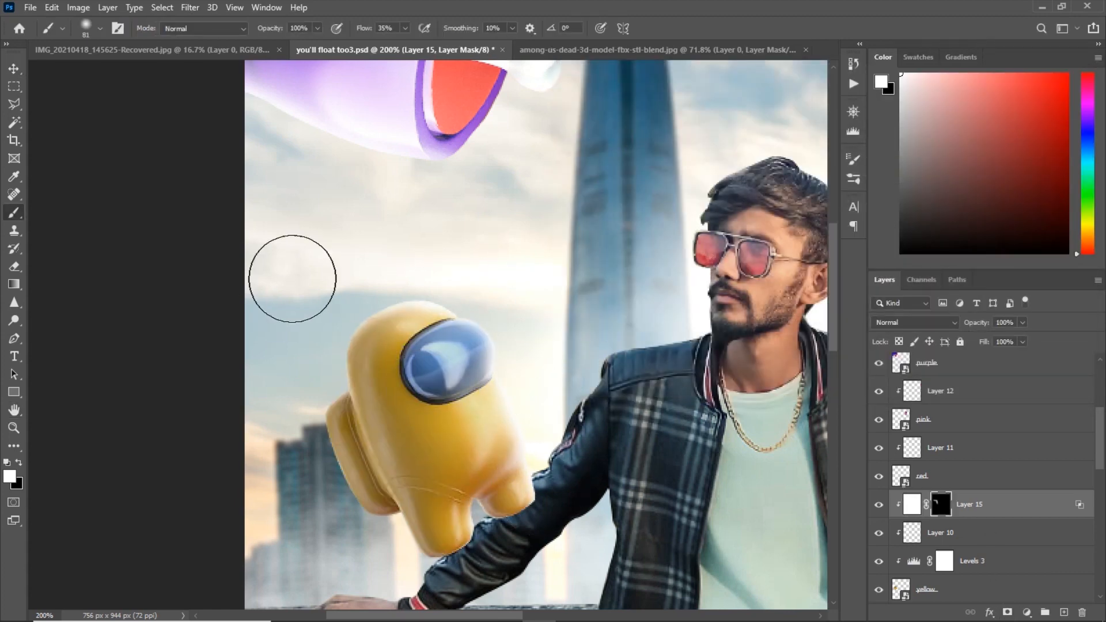
pyautogui.hotkey('ctrl', '-')
pyautogui.moveTo(505, 408); pyautogui.dragTo(385, 396)
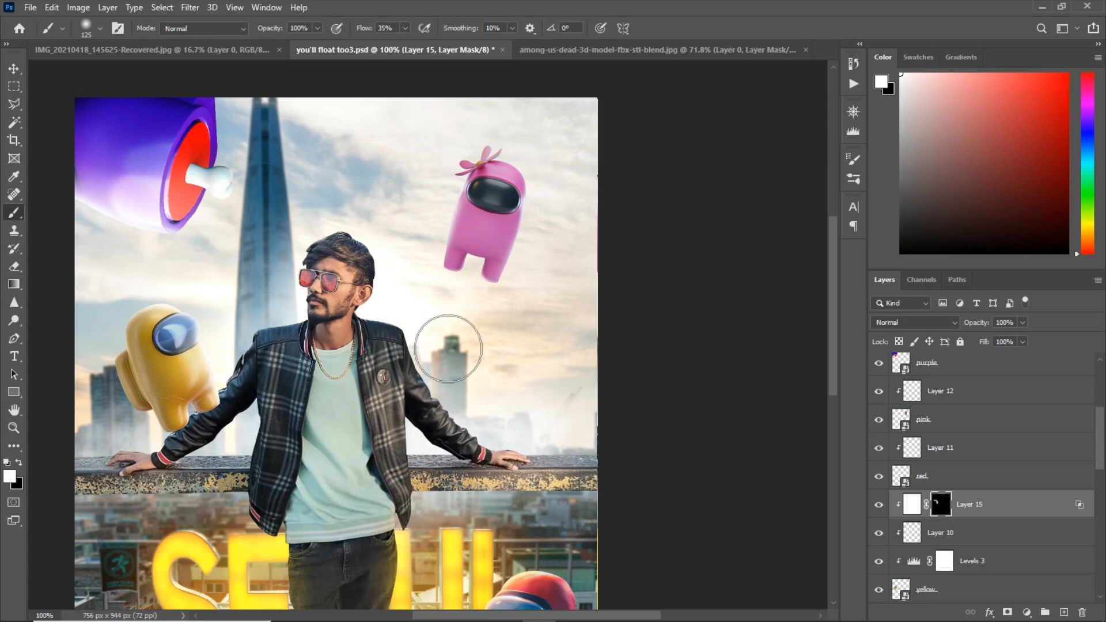
# Add a new layer above Layer 4 and clip it to the model.
pyautogui.hotkey('ctrl', '-')
pyautogui.hotkey('ctrl', '+')
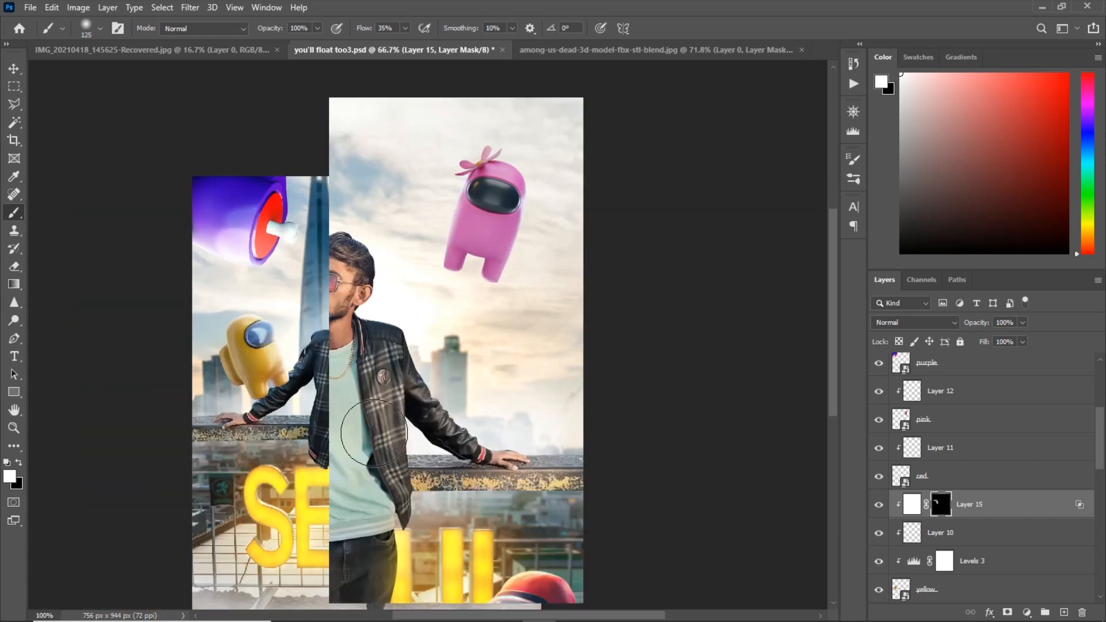
pyautogui.moveTo(449, 349); pyautogui.dragTo(599, 174)
pyautogui.scroll(3, 963, 486)
pyautogui.scroll(-6, 966, 484)
pyautogui.click(998, 428)
pyautogui.click(1067, 612)
pyautogui.hotkey('ctrl', 'alt', 'g')
# Lower the brush flow to 17% and paint white rim light along the model's jacket shoulder with a small brush.
pyautogui.hotkey('ctrl', '+')
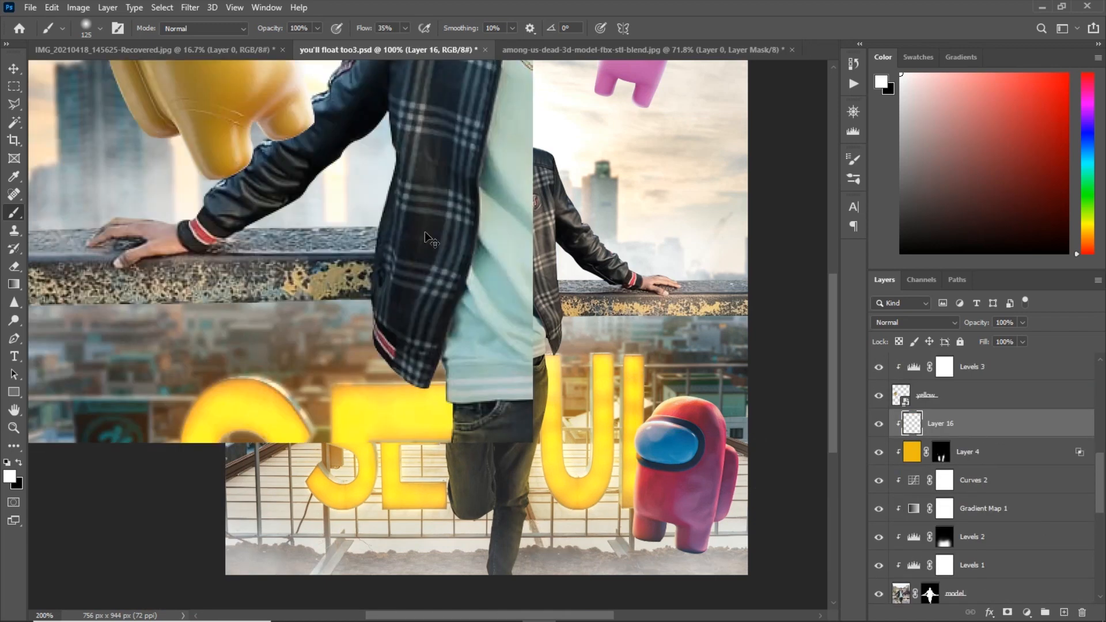
pyautogui.moveTo(483, 132); pyautogui.dragTo(494, 450)
pyautogui.hotkey('ctrl', '+')
pyautogui.press('[')
pyautogui.press('[')
pyautogui.press('[')
pyautogui.press('[')
pyautogui.press('[')
pyautogui.press('[')
pyautogui.press('[')
pyautogui.hotkey('ctrl', '+')
pyautogui.moveTo(363, 28); pyautogui.dragTo(334, 35)
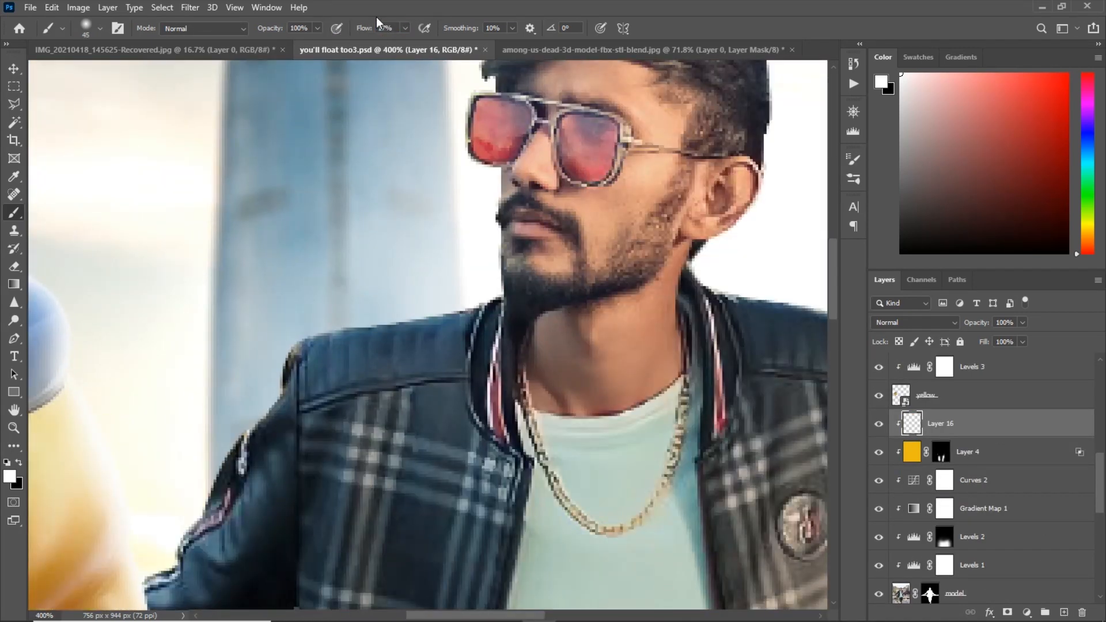
pyautogui.hotkey('ctrl', '+')
pyautogui.press('[')
pyautogui.press('[')
pyautogui.press('[')
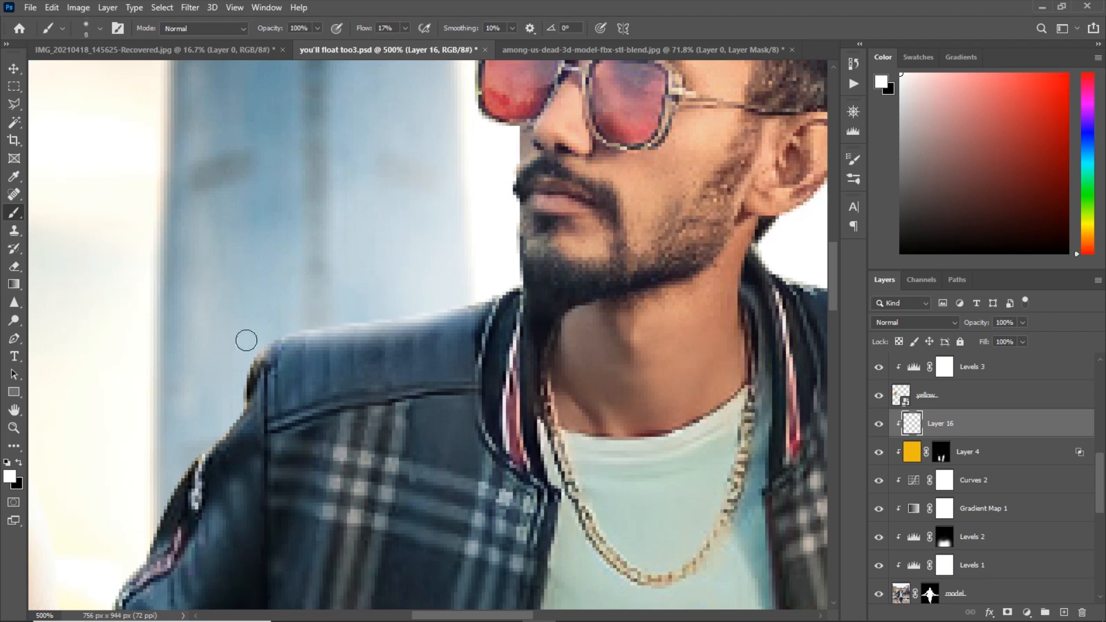
pyautogui.moveTo(252, 366); pyautogui.dragTo(248, 394)
# Lower the brush flow to 13% and paint soft white rim light along the model's shoulder below his visible ear.
pyautogui.moveTo(364, 28); pyautogui.dragTo(362, 29)
pyautogui.hotkey('ctrl', '+')
pyautogui.moveTo(524, 204); pyautogui.dragTo(449, 313)
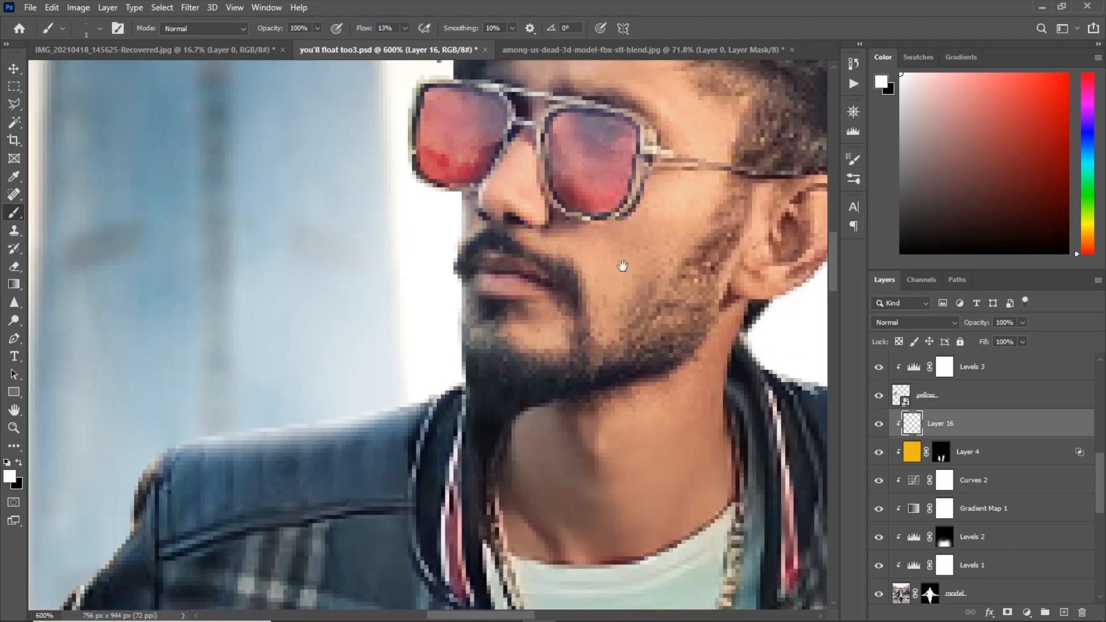
pyautogui.moveTo(623, 266); pyautogui.dragTo(229, 321)
pyautogui.press(']')
pyautogui.press(']')
pyautogui.press(']')
pyautogui.press(']')
pyautogui.press(']')
pyautogui.press(']')
pyautogui.press(']')
pyautogui.moveTo(415, 425)
pyautogui.mouseDown()
pyautogui.moveTo(548, 459)
pyautogui.moveTo(626, 497)
pyautogui.mouseUp()
pyautogui.press('[')
pyautogui.press('[')
pyautogui.press('[')
pyautogui.press('[')
pyautogui.press('[')
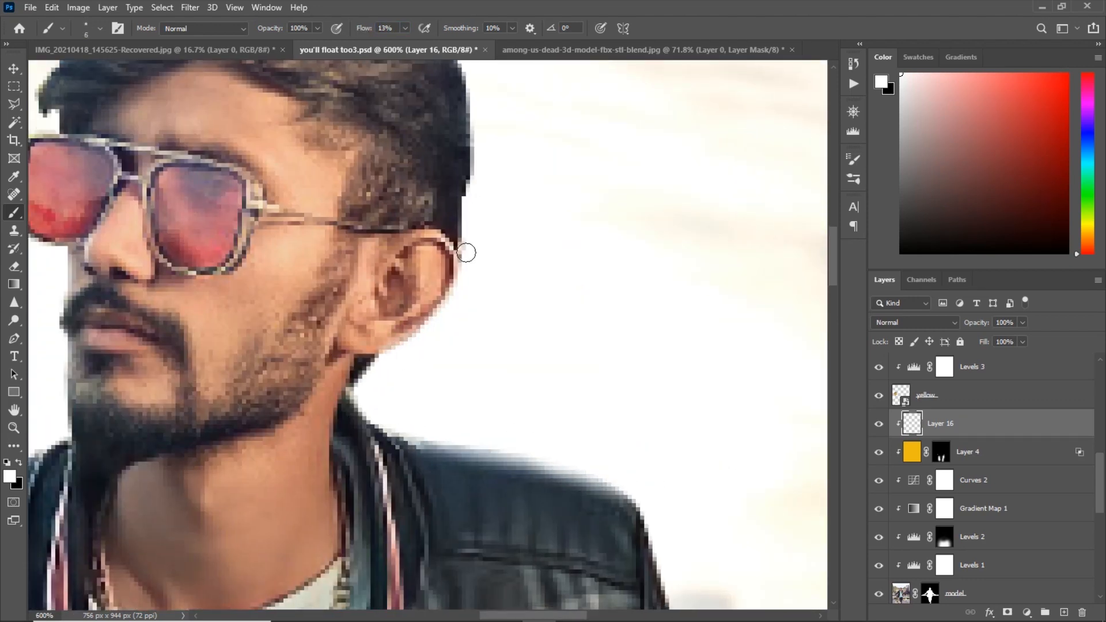
# Brush white rim light around the model's ear and the neighbouring back edge of his head and neck.
pyautogui.press(']')
pyautogui.press(']')
pyautogui.press(']')
pyautogui.press(']')
pyautogui.press(']')
pyautogui.press(']')
pyautogui.moveTo(469, 246)
pyautogui.mouseDown()
pyautogui.moveTo(430, 369)
pyautogui.moveTo(539, 130)
pyautogui.mouseUp()
pyautogui.hotkey('ctrl', '+')
pyautogui.press('[')
pyautogui.press('[')
pyautogui.press('[')
pyautogui.moveTo(429, 367); pyautogui.dragTo(428, 347)
# Paint white rim light around the shoulder corner and down the upper sleeve on the skyline side.
pyautogui.moveTo(747, 453)
pyautogui.mouseDown()
pyautogui.moveTo(422, 279)
pyautogui.moveTo(470, 427)
pyautogui.mouseUp()
pyautogui.press(']')
pyautogui.press(']')
pyautogui.press(']')
pyautogui.press(']')
pyautogui.press(']')
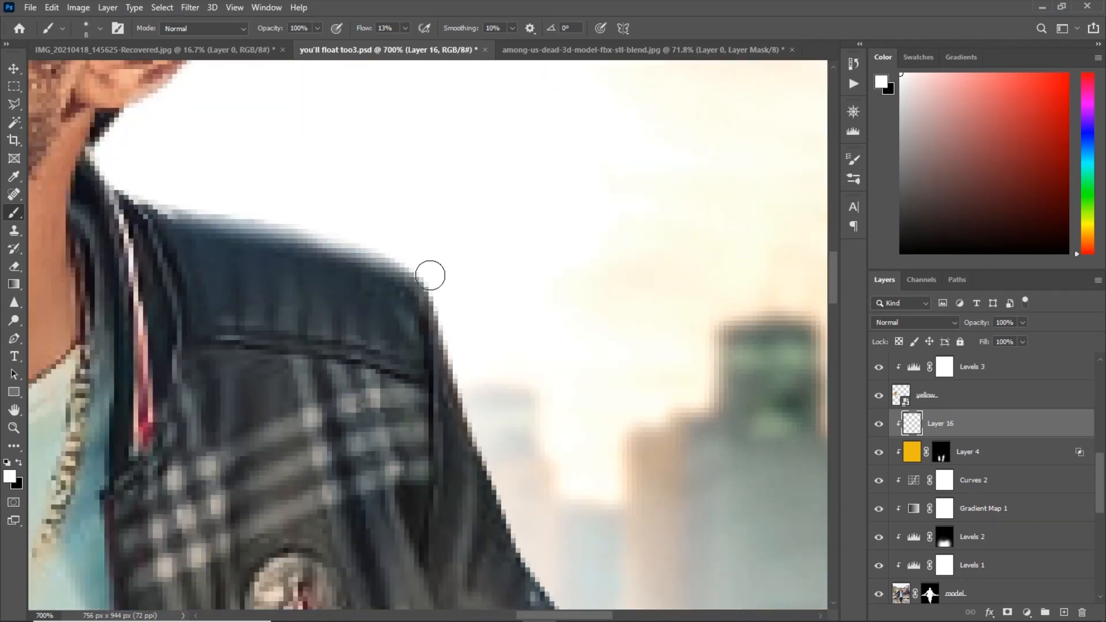
pyautogui.moveTo(429, 277); pyautogui.dragTo(457, 427)
pyautogui.moveTo(512, 475); pyautogui.dragTo(403, 288)
pyautogui.moveTo(355, 233); pyautogui.dragTo(507, 524)
# Continue the white rim light down the leather sleeve's outer edge to the cuff and hand on the railing.
pyautogui.press(']')
pyautogui.press(']')
pyautogui.press(']')
pyautogui.press(']')
pyautogui.press(']')
pyautogui.hotkey('ctrl', '-')
pyautogui.hotkey('ctrl', '-')
pyautogui.hotkey('ctrl', '-')
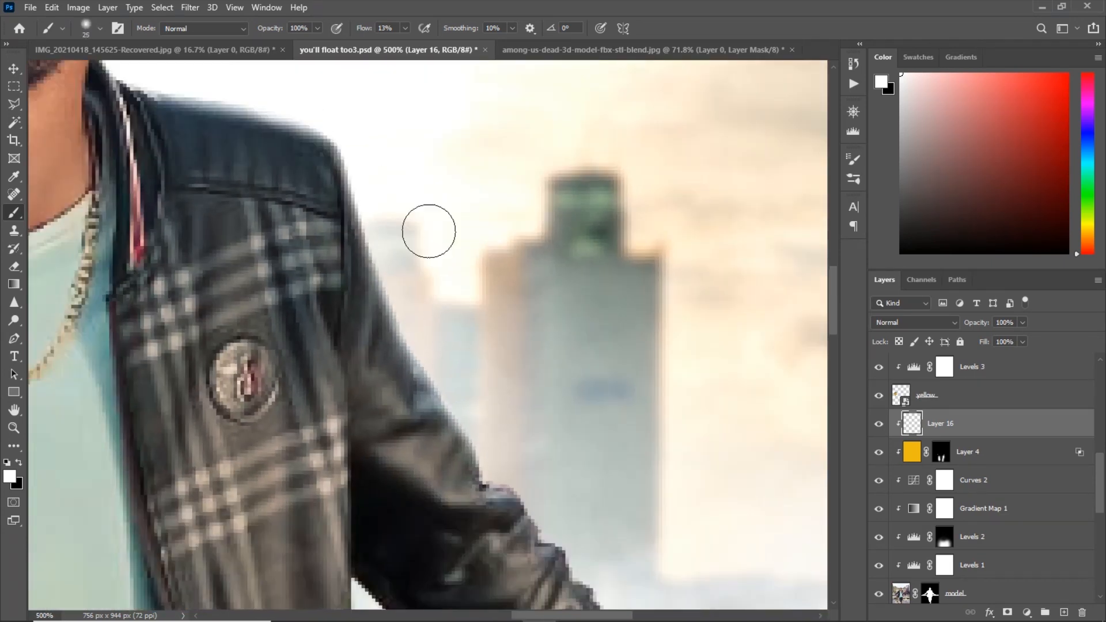
pyautogui.hotkey('ctrl', '+')
pyautogui.moveTo(490, 477); pyautogui.dragTo(388, 271)
pyautogui.press('[')
pyautogui.press('[')
pyautogui.press('[')
pyautogui.press('[')
pyautogui.press('[')
pyautogui.press('[')
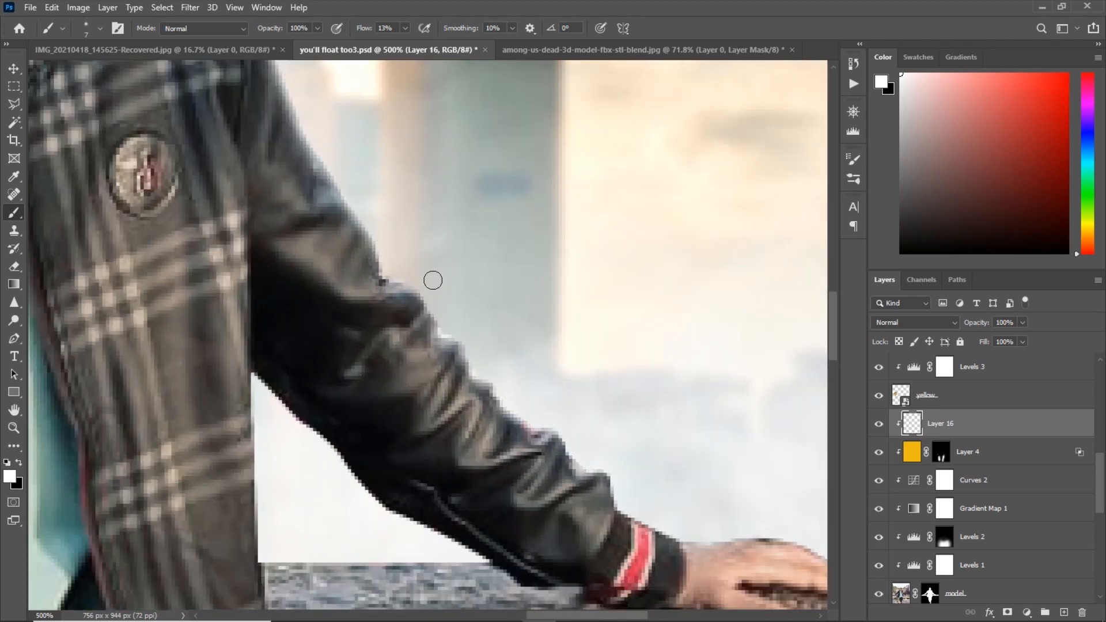
pyautogui.moveTo(623, 489); pyautogui.dragTo(381, 397)
pyautogui.press(']')
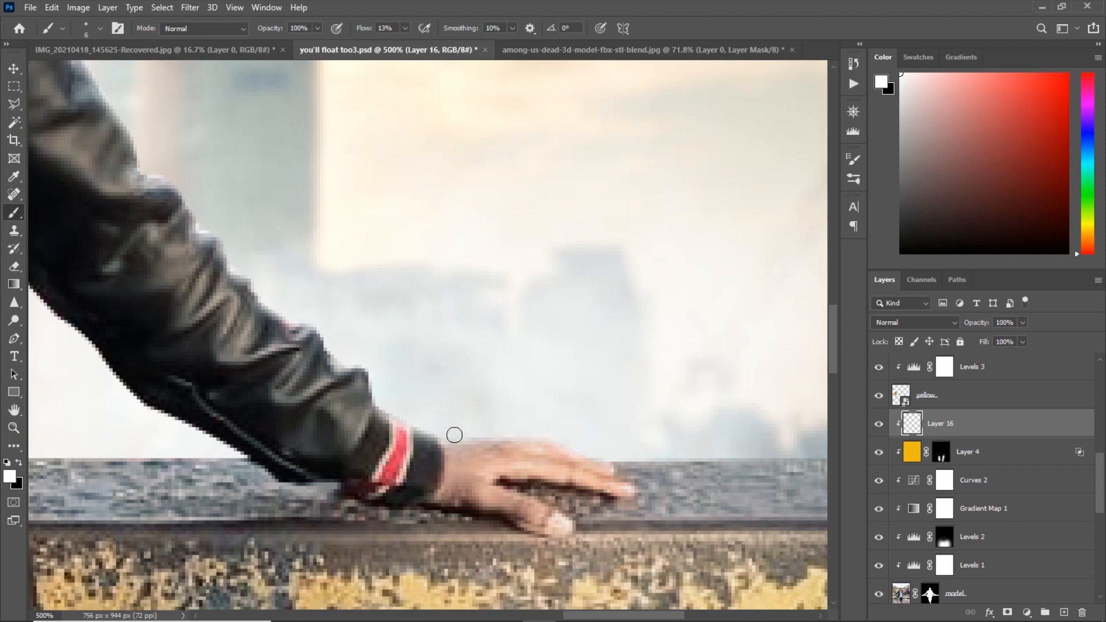
pyautogui.moveTo(289, 346); pyautogui.dragTo(588, 341)
# Brush white light along the jacket's side edge in the gap between the torso and the leather sleeve.
pyautogui.press(']')
pyautogui.press(']')
pyautogui.moveTo(313, 277)
pyautogui.mouseDown()
pyautogui.moveTo(332, 378)
pyautogui.moveTo(500, 452)
pyautogui.mouseUp()
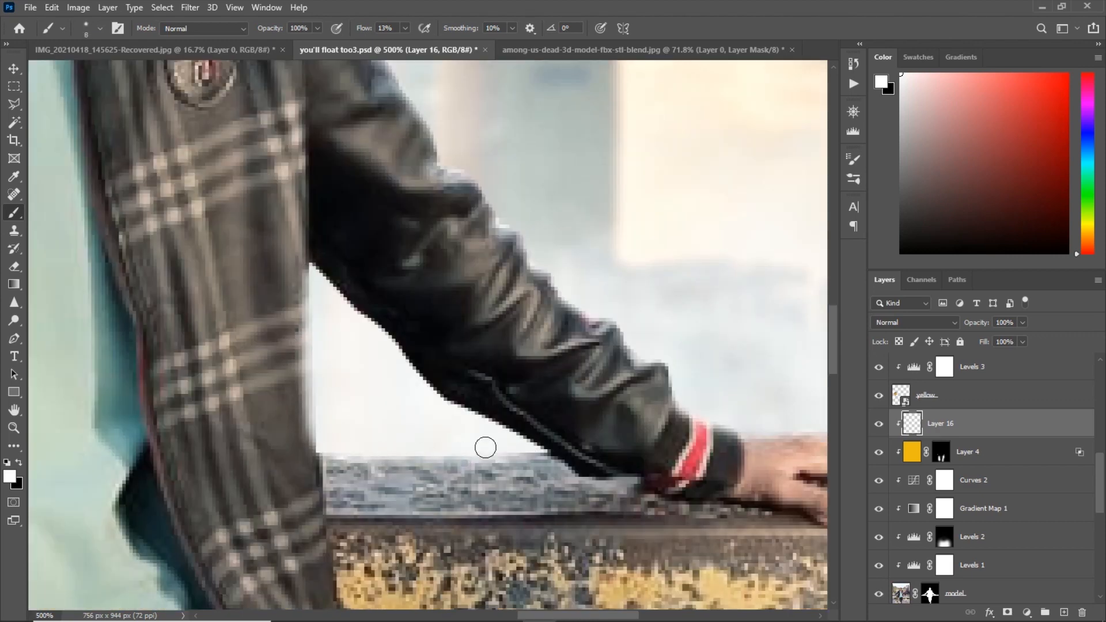
pyautogui.press(']')
pyautogui.hotkey('ctrl', '-')
pyautogui.hotkey('ctrl', '-')
pyautogui.hotkey('ctrl', '-')
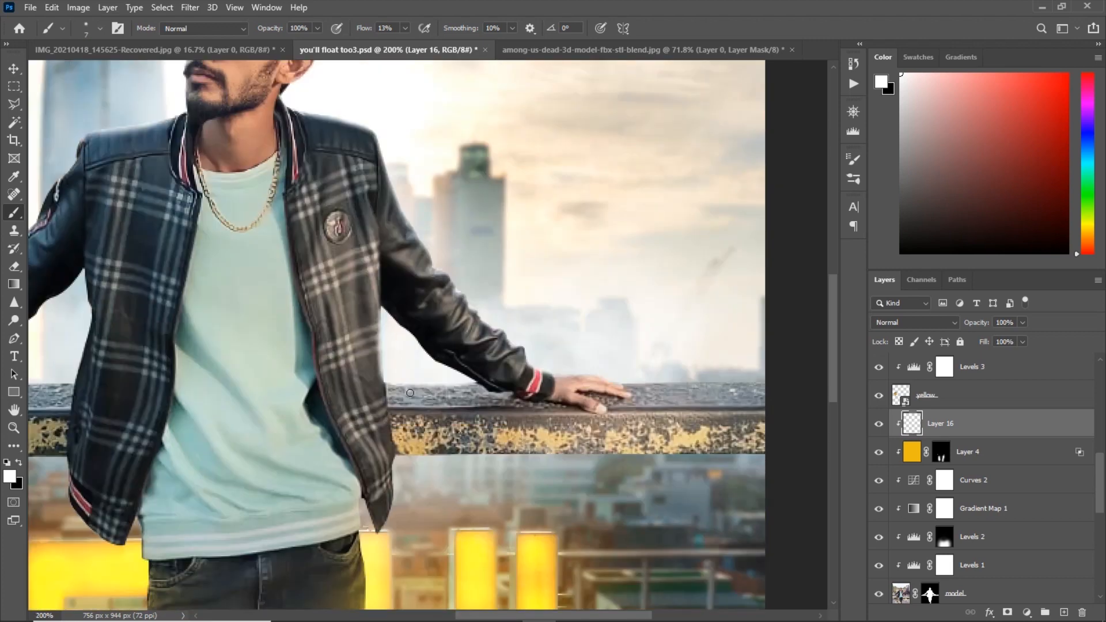
pyautogui.press('[')
pyautogui.press('[')
pyautogui.press('[')
pyautogui.scroll(3, 410, 393)
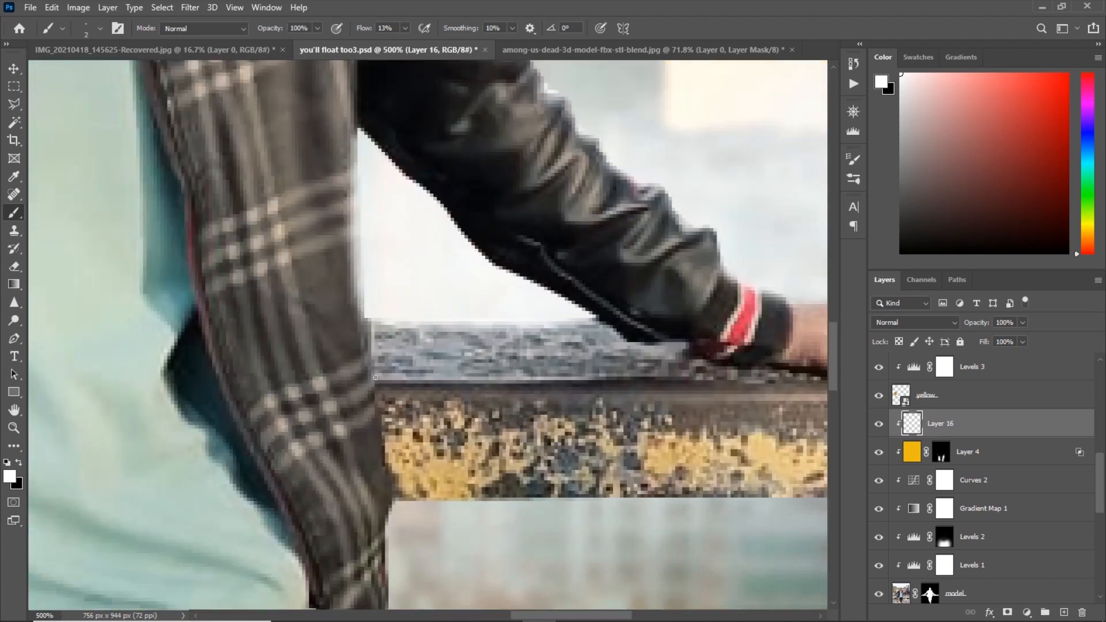
pyautogui.hotkey('ctrl', '-')
pyautogui.hotkey('ctrl', '-')
pyautogui.hotkey('ctrl', '-')
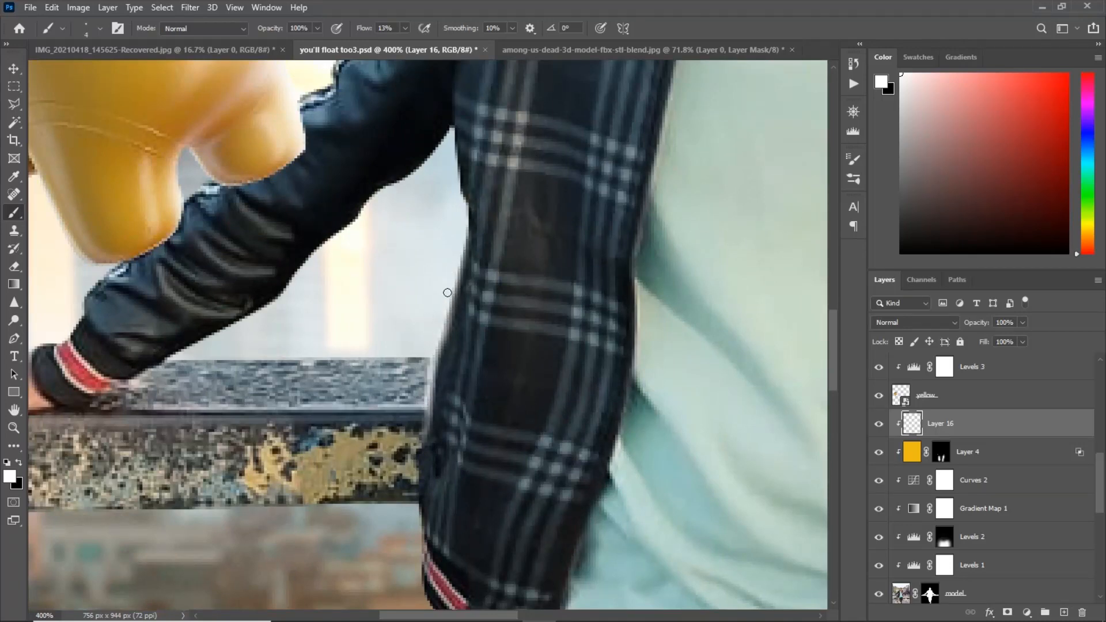
# Paint white rim light along the jacket's opposite side edge, beside the arm under the yellow character.
pyautogui.moveTo(466, 198); pyautogui.dragTo(470, 207)
pyautogui.moveTo(398, 375); pyautogui.dragTo(504, 354)
pyautogui.press(']')
pyautogui.press(']')
pyautogui.moveTo(294, 340)
pyautogui.mouseDown()
pyautogui.moveTo(535, 333)
pyautogui.moveTo(334, 333)
pyautogui.moveTo(403, 344)
pyautogui.mouseUp()
pyautogui.hotkey('ctrl', '+')
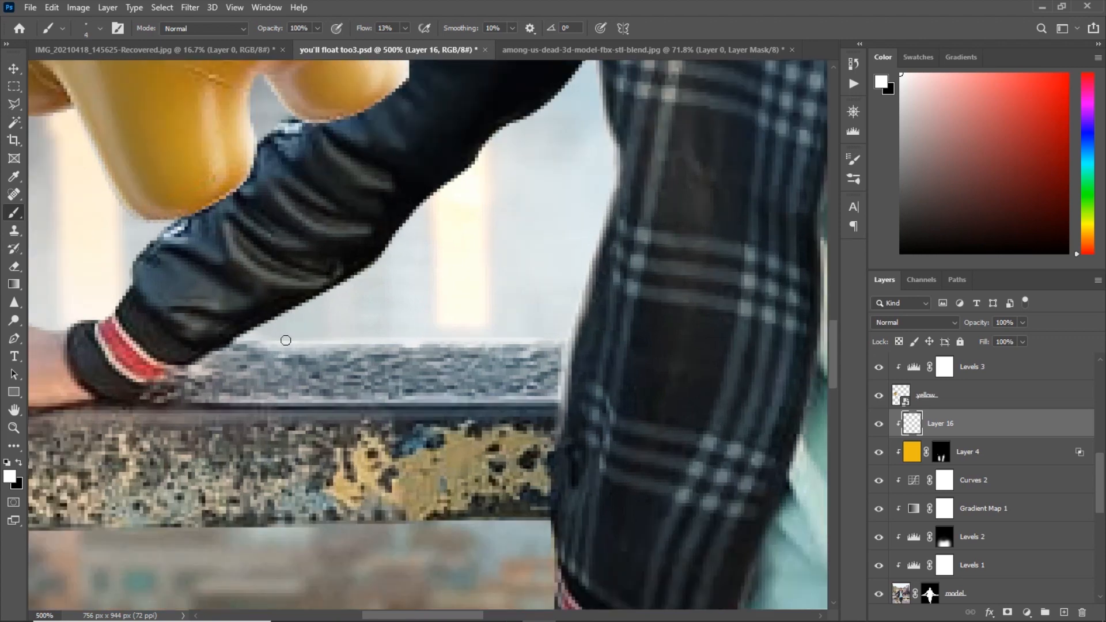
pyautogui.hotkey('ctrl', '-')
# Brush white rim light along the hand and cuff resting on the railing below the yellow character.
pyautogui.moveTo(123, 327); pyautogui.dragTo(551, 325)
pyautogui.press('[')
pyautogui.press(']')
pyautogui.press(']')
pyautogui.press(']')
pyautogui.press(']')
pyautogui.moveTo(403, 345); pyautogui.dragTo(260, 343)
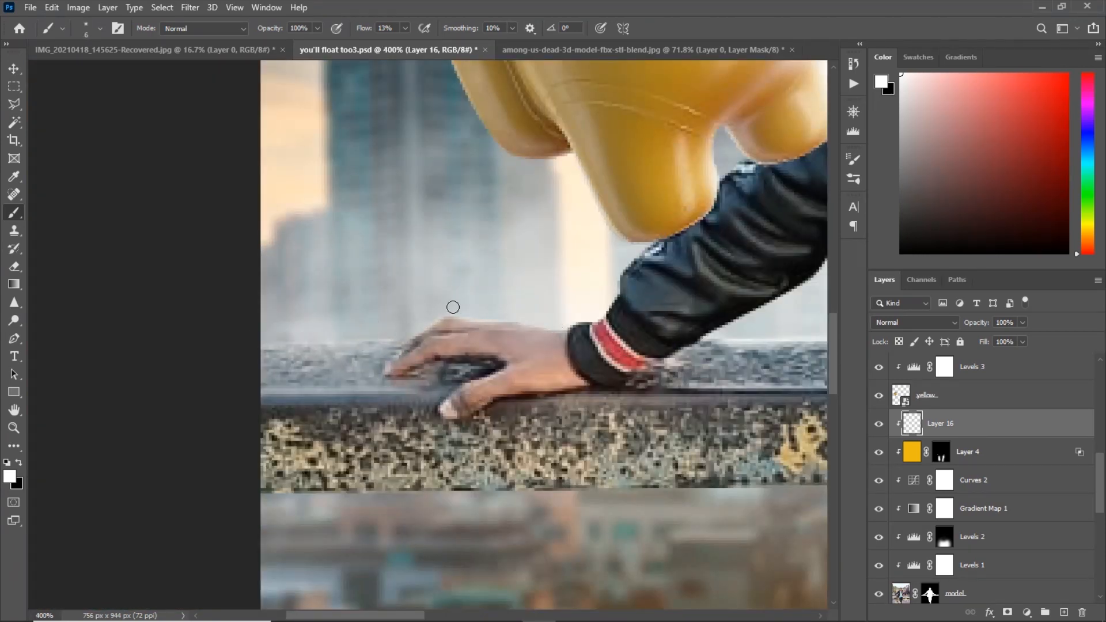
pyautogui.hotkey('ctrl', '+')
pyautogui.moveTo(625, 319); pyautogui.dragTo(436, 399)
pyautogui.press('[')
pyautogui.press('[')
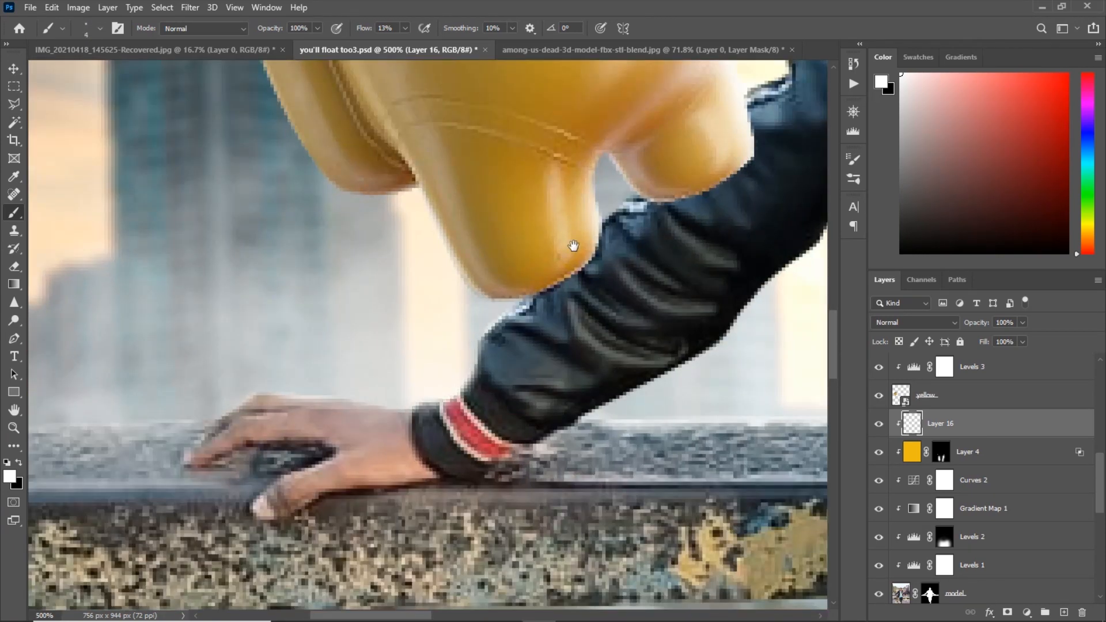
# Paint white rim light up the sleeve beside the yellow character to the shoulder.
pyautogui.moveTo(714, 105); pyautogui.dragTo(237, 461)
pyautogui.press(']')
pyautogui.press(']')
pyautogui.press(']')
pyautogui.moveTo(288, 428); pyautogui.dragTo(378, 280)
pyautogui.moveTo(410, 244); pyautogui.dragTo(328, 352)
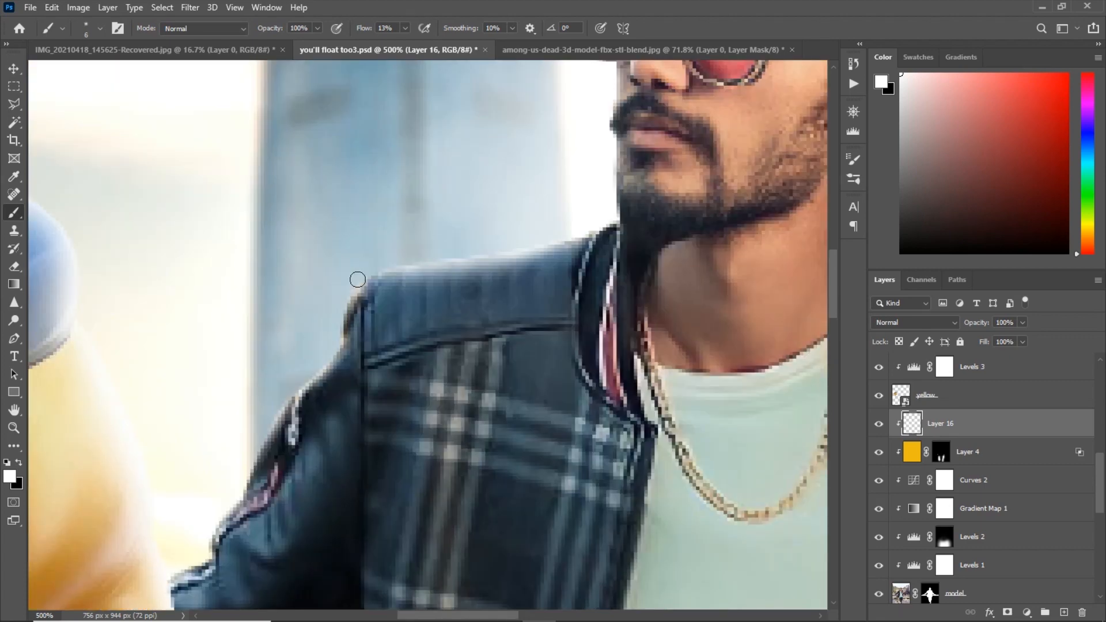
# Toggle Layer 16's visibility to compare the model with and without the painted rim light.
pyautogui.hotkey('ctrl', '-')
pyautogui.hotkey('ctrl', '-')
pyautogui.hotkey('ctrl', '-')
pyautogui.hotkey('ctrl', '-')
pyautogui.moveTo(403, 345); pyautogui.dragTo(448, 364)
pyautogui.click(878, 425)
pyautogui.click(878, 426)
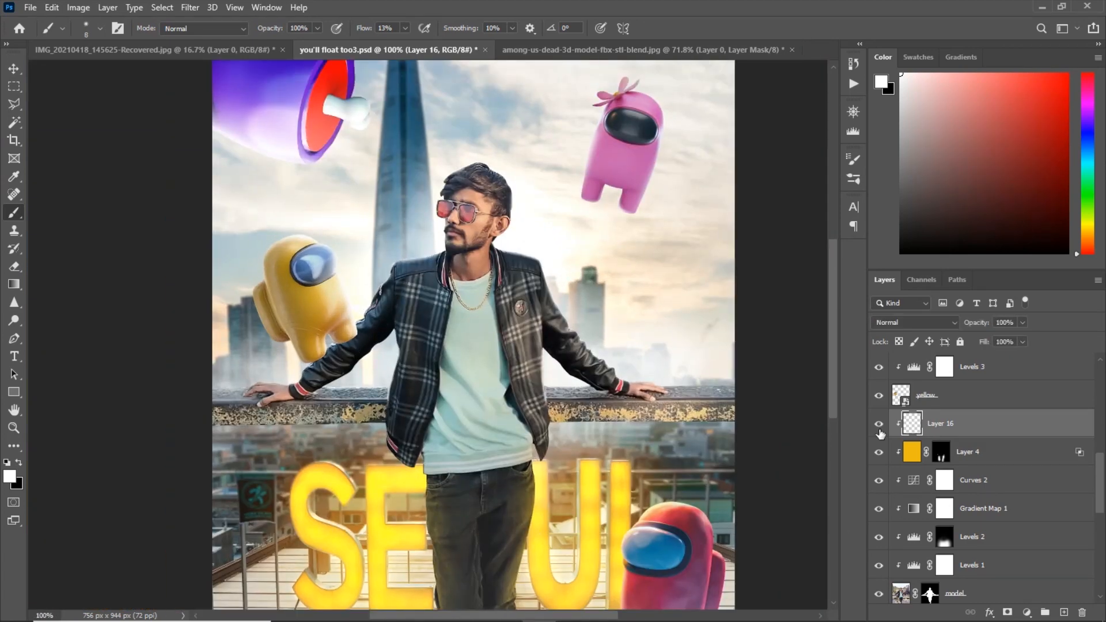
# Extend the white rim light along the lower jacket edges and the pointed hem beside the railing.
pyautogui.hotkey('ctrl', '+')
pyautogui.hotkey('ctrl', '+')
pyautogui.hotkey('ctrl', '+')
pyautogui.press('[')
pyautogui.moveTo(772, 398); pyautogui.dragTo(167, 424)
pyautogui.press(']')
pyautogui.moveTo(239, 494); pyautogui.dragTo(240, 460)
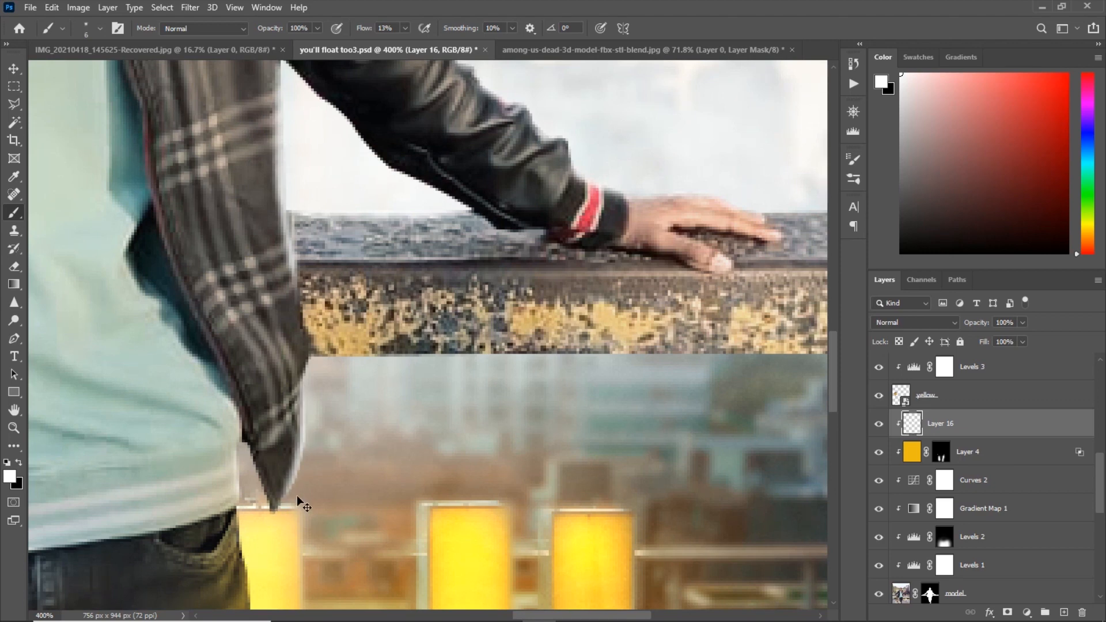
pyautogui.press(']')
pyautogui.moveTo(277, 514); pyautogui.dragTo(311, 380)
pyautogui.hotkey('ctrl', '-')
pyautogui.hotkey('ctrl', '-')
pyautogui.hotkey('ctrl', '+')
pyautogui.moveTo(58, 483)
pyautogui.mouseDown()
pyautogui.moveTo(230, 389)
pyautogui.moveTo(420, 326)
pyautogui.mouseUp()
pyautogui.moveTo(336, 400); pyautogui.dragTo(335, 362)
# Add a white-filled layer clipped above Layer 16 and use Blend If to limit the fill to the model's brighter areas.
pyautogui.hotkey('ctrl', '0')
pyautogui.click(1064, 612)
pyautogui.keyDown('alt'); pyautogui.click(956, 437); pyautogui.keyUp('alt')
pyautogui.hotkey('alt', 'Delete')
pyautogui.doubleClick(1071, 424)
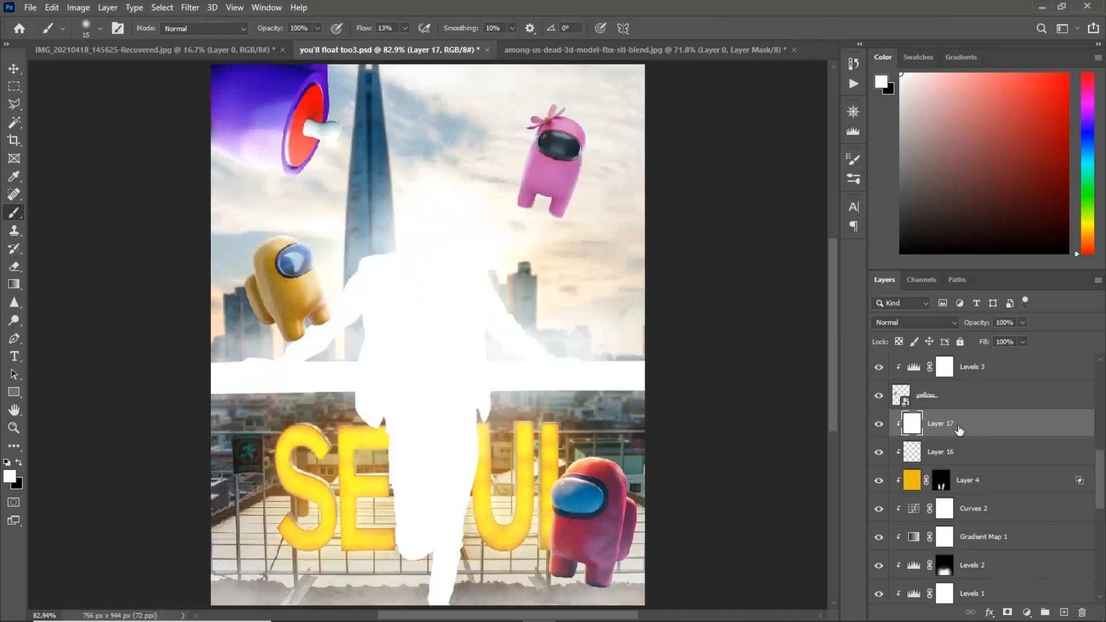
pyautogui.moveTo(750, 342); pyautogui.dragTo(803, 341)
pyautogui.click(1048, 99)
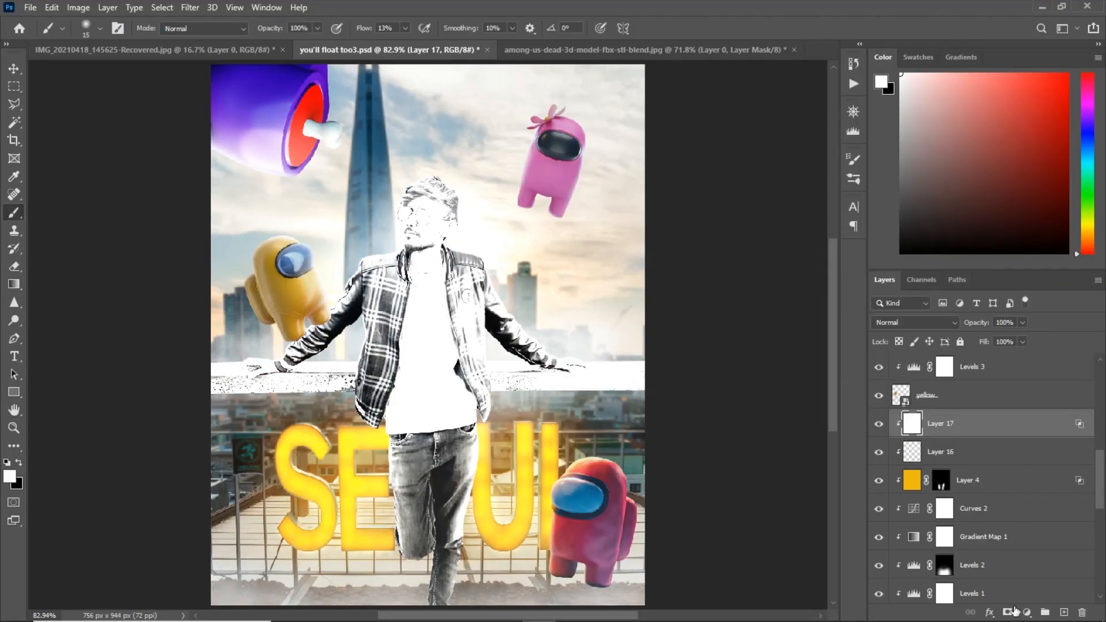
# Add a black mask to Layer 17 and brush white on it to reveal highlights along the model's shoulders and sleeves.
pyautogui.keyDown('alt'); pyautogui.click(1007, 612); pyautogui.keyUp('alt')
pyautogui.hotkey('ctrl', '+')
pyautogui.hotkey('ctrl', '+')
pyautogui.hotkey('ctrl', '+')
pyautogui.moveTo(265, 75); pyautogui.dragTo(447, 387)
pyautogui.moveTo(433, 343)
pyautogui.mouseDown()
pyautogui.moveTo(251, 526)
pyautogui.moveTo(352, 444)
pyautogui.mouseUp()
pyautogui.moveTo(353, 443); pyautogui.dragTo(177, 318)
pyautogui.hotkey('ctrl', '-')
pyautogui.press('[')
pyautogui.press('[')
pyautogui.moveTo(521, 248)
pyautogui.mouseDown()
pyautogui.moveTo(622, 257)
pyautogui.moveTo(743, 480)
pyautogui.mouseUp()
pyautogui.moveTo(140, 479); pyautogui.dragTo(451, 324)
pyautogui.press('[')
pyautogui.moveTo(432, 333); pyautogui.dragTo(481, 245)
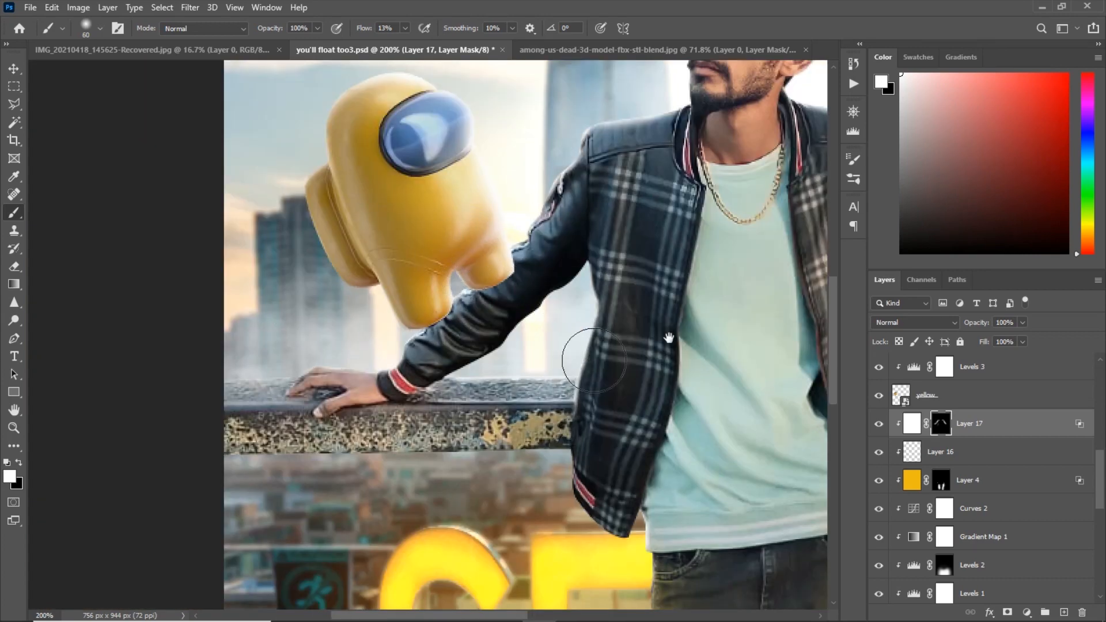
# Brush more white on Layer 17's mask around the jacket sides, lower sleeves and hands.
pyautogui.moveTo(540, 403); pyautogui.dragTo(512, 306)
pyautogui.moveTo(502, 264); pyautogui.dragTo(467, 273)
pyautogui.moveTo(454, 271)
pyautogui.mouseDown()
pyautogui.moveTo(321, 265)
pyautogui.moveTo(132, 283)
pyautogui.mouseUp()
pyautogui.moveTo(312, 281); pyautogui.dragTo(383, 284)
pyautogui.press('[')
pyautogui.moveTo(582, 281); pyautogui.dragTo(765, 279)
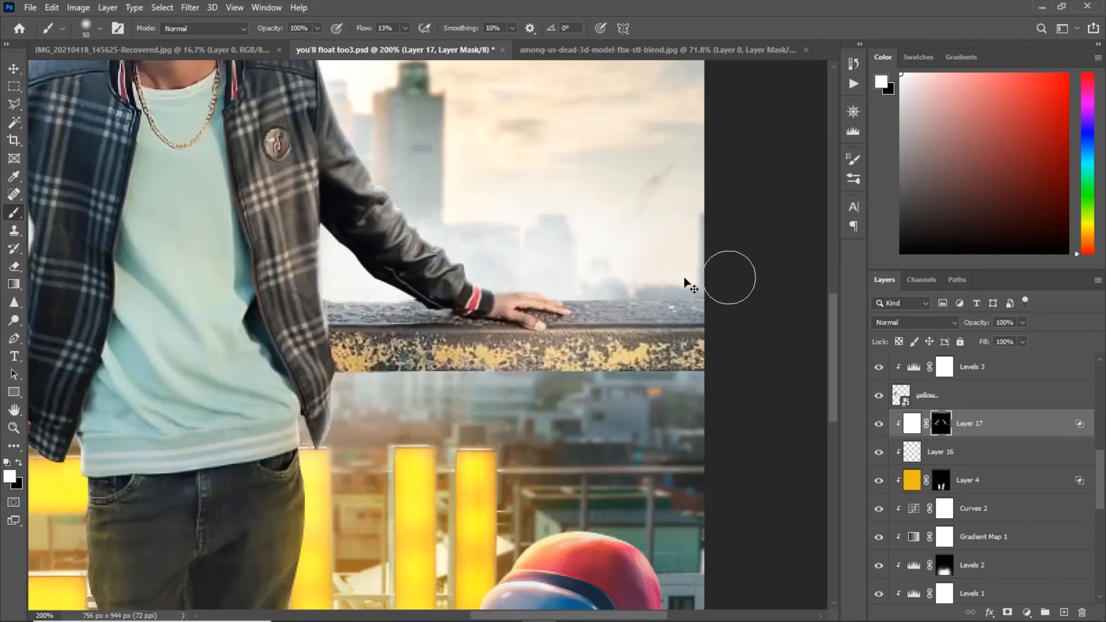
pyautogui.scroll(-2, 765, 279)
pyautogui.scroll(2, 392, 224)
# Switch to Layer 16 and brush white rim light along the model's hair edge with a fine 5 px brush.
pyautogui.press(']')
pyautogui.press(']')
pyautogui.press(']')
pyautogui.press(']')
pyautogui.scroll(-2, 489, 181)
pyautogui.click(940, 452)
pyautogui.scroll(4, 450, 242)
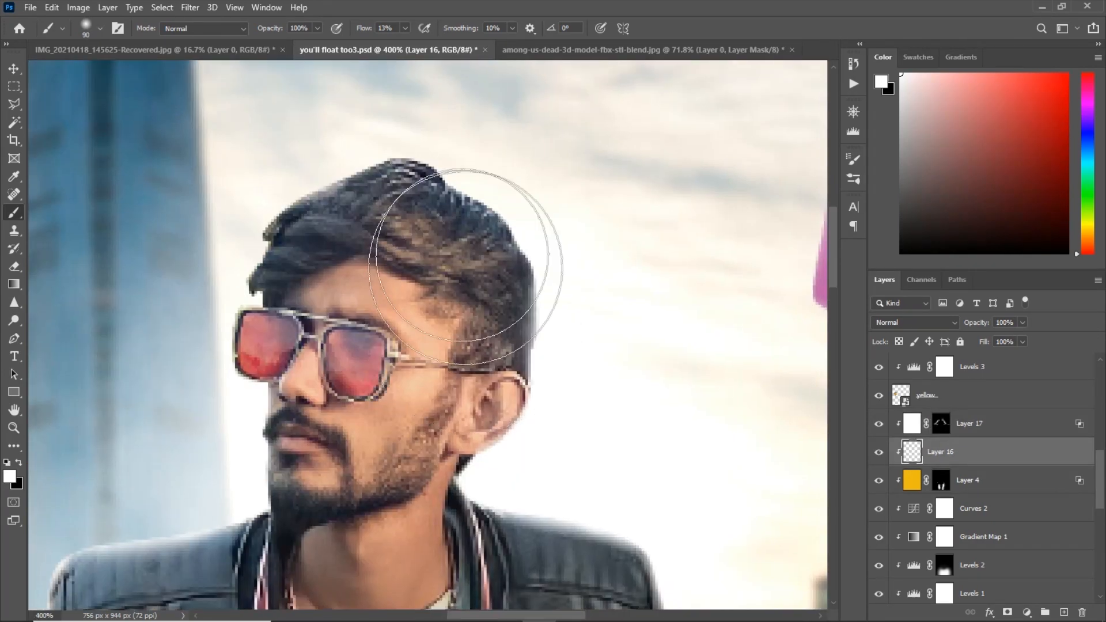
pyautogui.press('[')
pyautogui.press('[')
pyautogui.press('[')
pyautogui.press('[')
pyautogui.press('[')
pyautogui.press('[')
pyautogui.press('[')
pyautogui.press('[')
pyautogui.press('[')
pyautogui.press('[')
pyautogui.press('[')
pyautogui.hotkey('ctrl', '+')
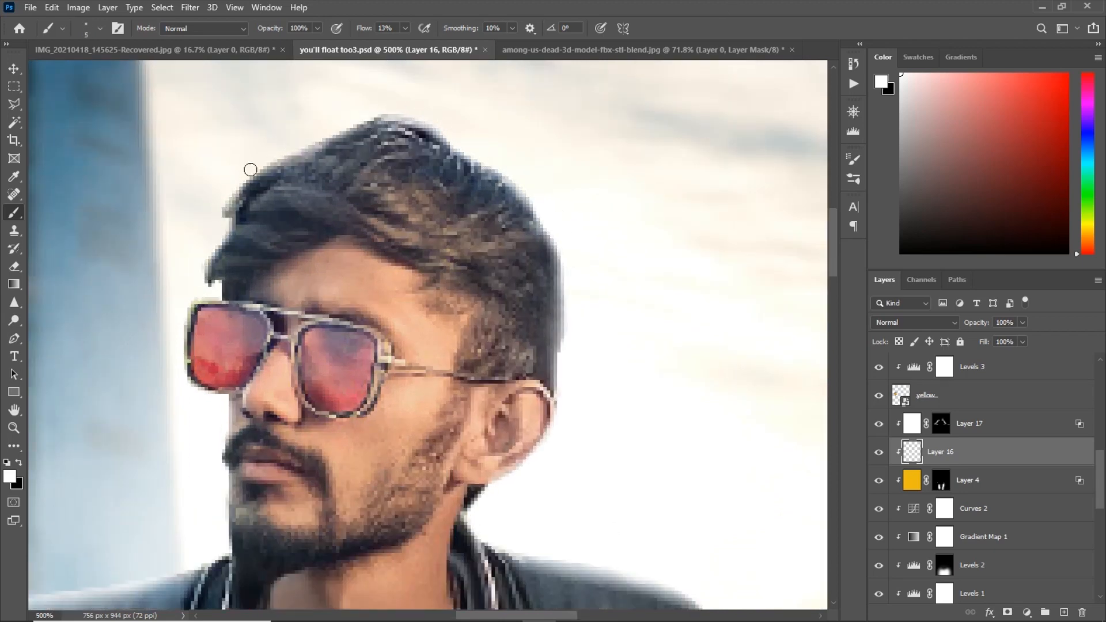
# Compare the whole composite with the model's rim-light layers toggled off and on, and save the document.
pyautogui.hotkey('ctrl', '0')
pyautogui.moveTo(879, 425); pyautogui.dragTo(878, 452)
pyautogui.click(29, 8)
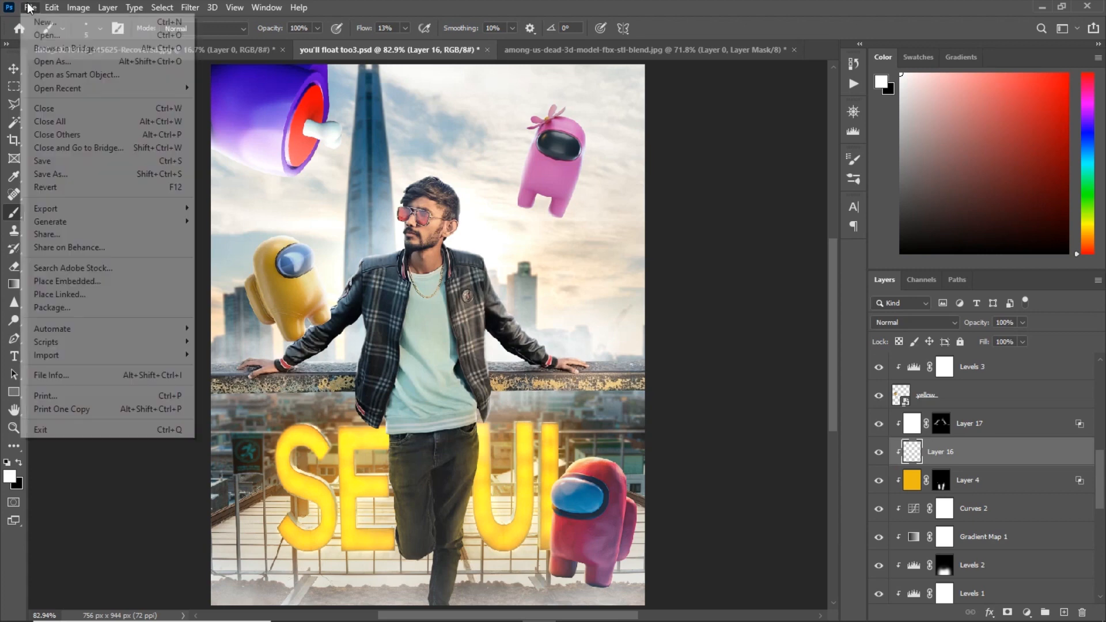
pyautogui.click(44, 161)
# Duplicate the yellow character together with its clipped layers up to Layer 15 and merge the duplicates into one layer.
pyautogui.press('v')
pyautogui.keyDown('ctrl'); pyautogui.click(291, 303); pyautogui.keyUp('ctrl')
pyautogui.scroll(3, 960, 484)
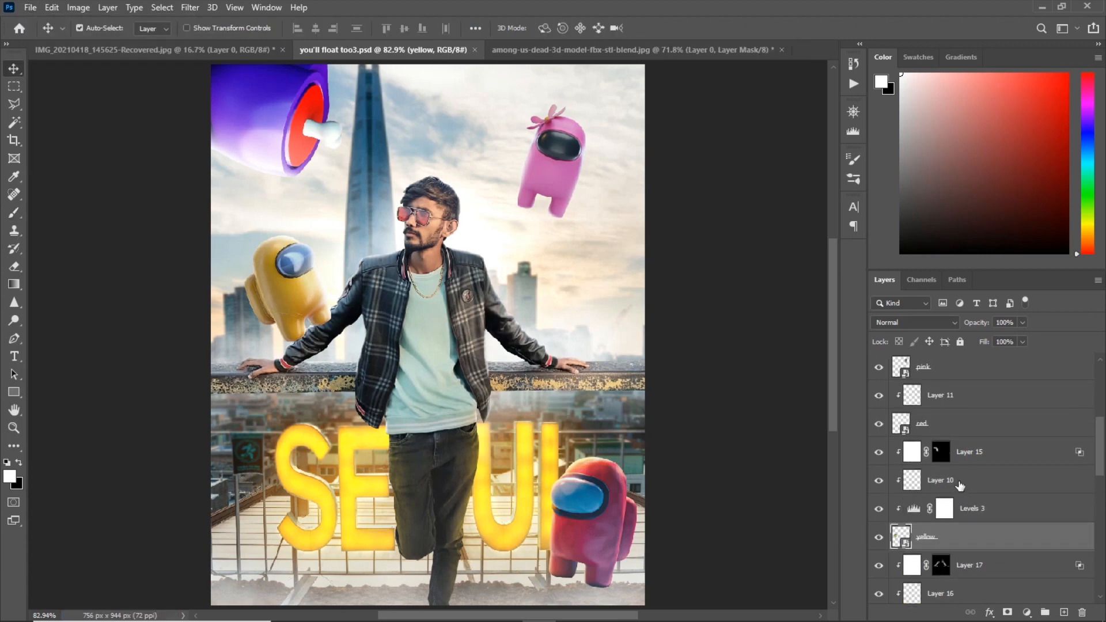
pyautogui.keyDown('shift'); pyautogui.click(977, 456); pyautogui.keyUp('shift')
pyautogui.hotkey('ctrl', 'j')
pyautogui.hotkey('ctrl', 'e')
pyautogui.hotkey('ctrl', 'u')
pyautogui.moveTo(871, 212); pyautogui.dragTo(908, 214)
pyautogui.click(1046, 171)
# Convert the merged yellow copy to a smart object and place it, scaled down and rotated, behind the model's head.
pyautogui.rightClick(986, 453)
pyautogui.click(856, 229)
pyautogui.hotkey('ctrl', 't')
pyautogui.moveTo(291, 291); pyautogui.dragTo(398, 150)
pyautogui.moveTo(461, 86); pyautogui.dragTo(424, 162)
pyautogui.press('Return')
pyautogui.moveTo(937, 452)
pyautogui.mouseDown()
pyautogui.moveTo(935, 489)
pyautogui.moveTo(931, 434)
pyautogui.mouseUp()
pyautogui.hotkey('ctrl', 't')
pyautogui.moveTo(425, 151); pyautogui.dragTo(459, 155)
pyautogui.press('Return')
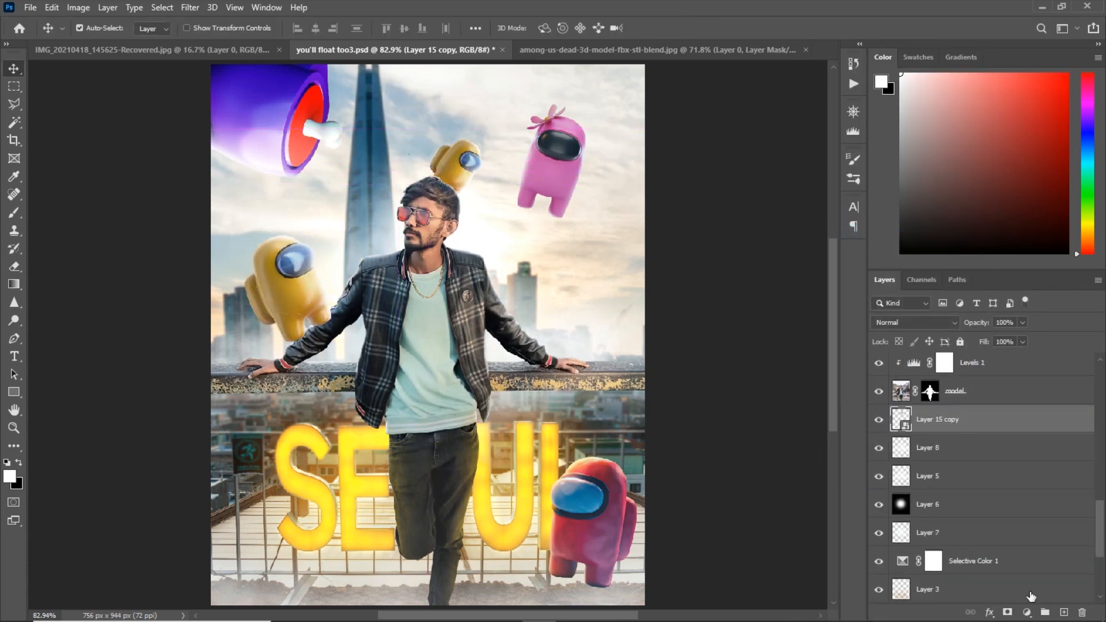
# Recolour the small character copy blue with a clipped Hue/Saturation adjustment.
pyautogui.click(1027, 612)
pyautogui.click(1027, 475)
pyautogui.click(717, 422)
pyautogui.moveTo(718, 223); pyautogui.dragTo(683, 221)
pyautogui.moveTo(645, 219); pyautogui.dragTo(636, 221)
pyautogui.moveTo(717, 250)
pyautogui.mouseDown()
pyautogui.moveTo(728, 250)
pyautogui.moveTo(711, 250)
pyautogui.mouseUp()
pyautogui.moveTo(637, 223); pyautogui.dragTo(633, 223)
pyautogui.click(815, 113)
# Brush black on the Hue/Saturation mask over the blue character's visor to keep the visor out of the recolouring.
pyautogui.scroll(4, 496, 118)
pyautogui.press('b')
pyautogui.press('x')
pyautogui.scroll(1, 386, 357)
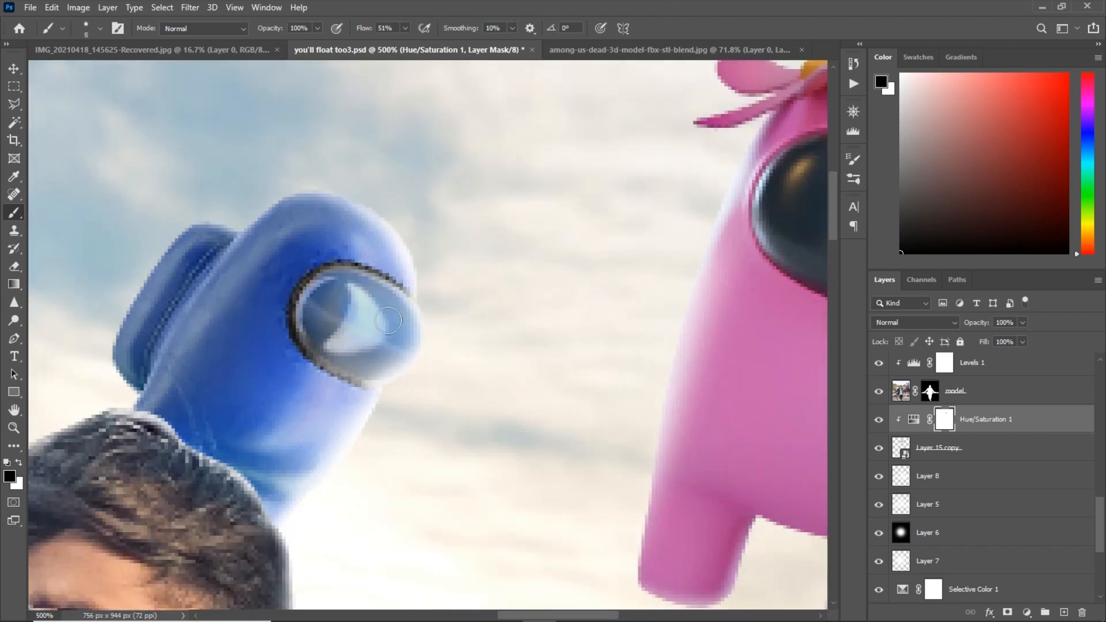
pyautogui.hotkey('ctrl', '0')
pyautogui.press('x')
# Duplicate the blue character with its adjustment, flip the copy horizontally and place it in the sky below the pink character.
pyautogui.keyDown('shift'); pyautogui.click(939, 447); pyautogui.keyUp('shift')
pyautogui.hotkey('ctrl', 'j')
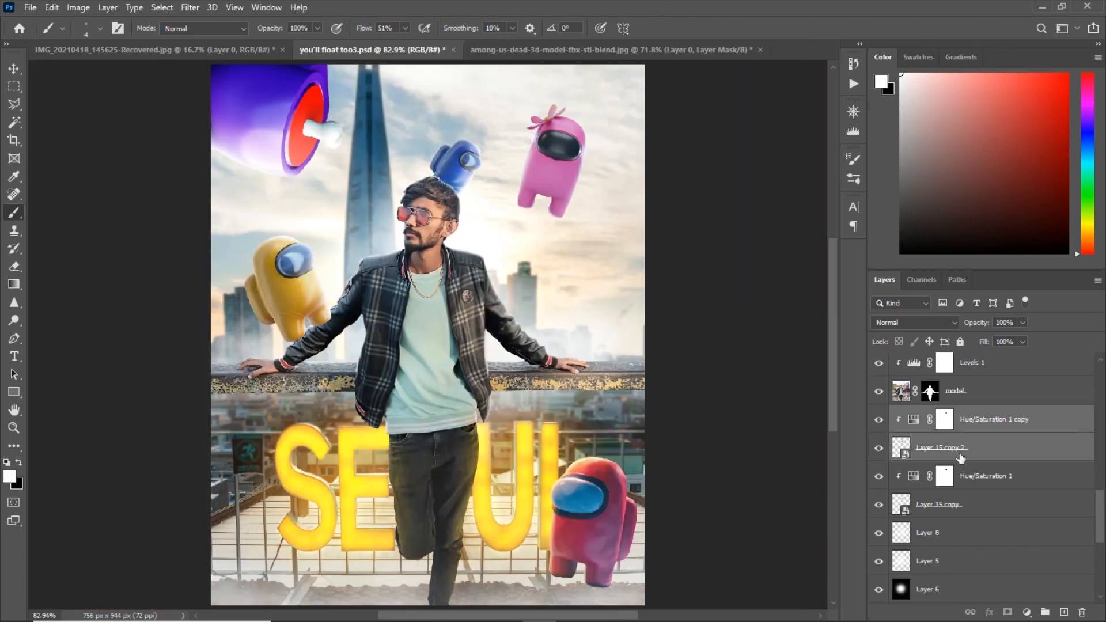
pyautogui.hotkey('ctrl', 't')
pyautogui.moveTo(482, 166); pyautogui.dragTo(618, 273)
pyautogui.rightClick(619, 277)
pyautogui.click(640, 522)
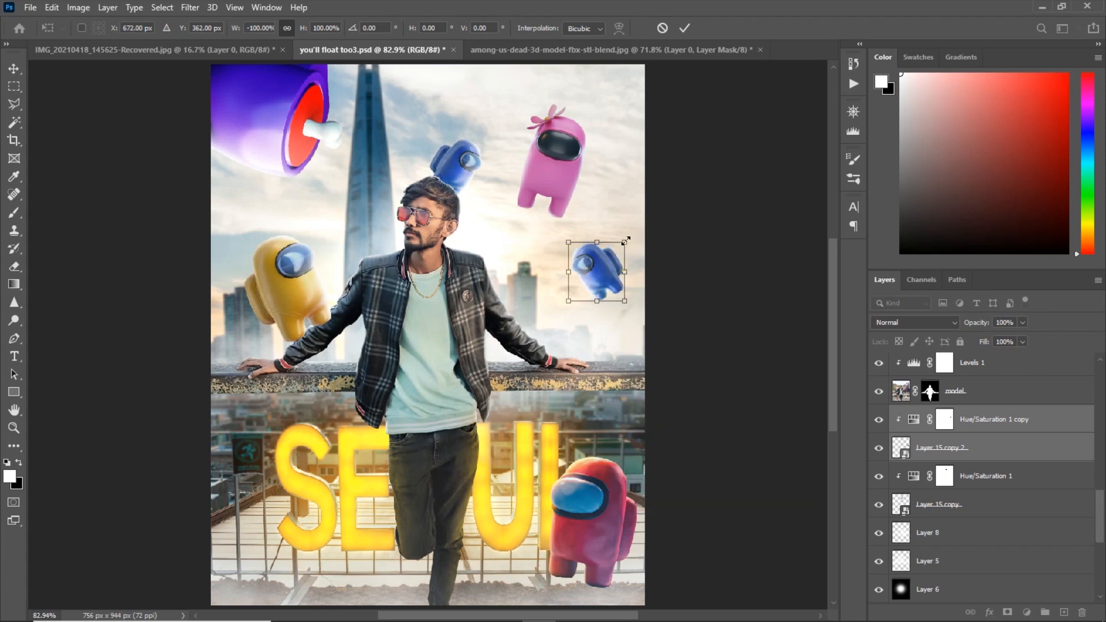
pyautogui.press('Return')
# Recolour the flipped copy green by changing the hue in its Hue/Saturation adjustment.
pyautogui.doubleClick(913, 419)
pyautogui.moveTo(755, 223); pyautogui.dragTo(765, 217)
pyautogui.click(788, 125)
# Desaturate the green character's visor with a clipped Black & White adjustment masked to the visor, and save the document.
pyautogui.scroll(3, 592, 262)
pyautogui.click(1027, 612)
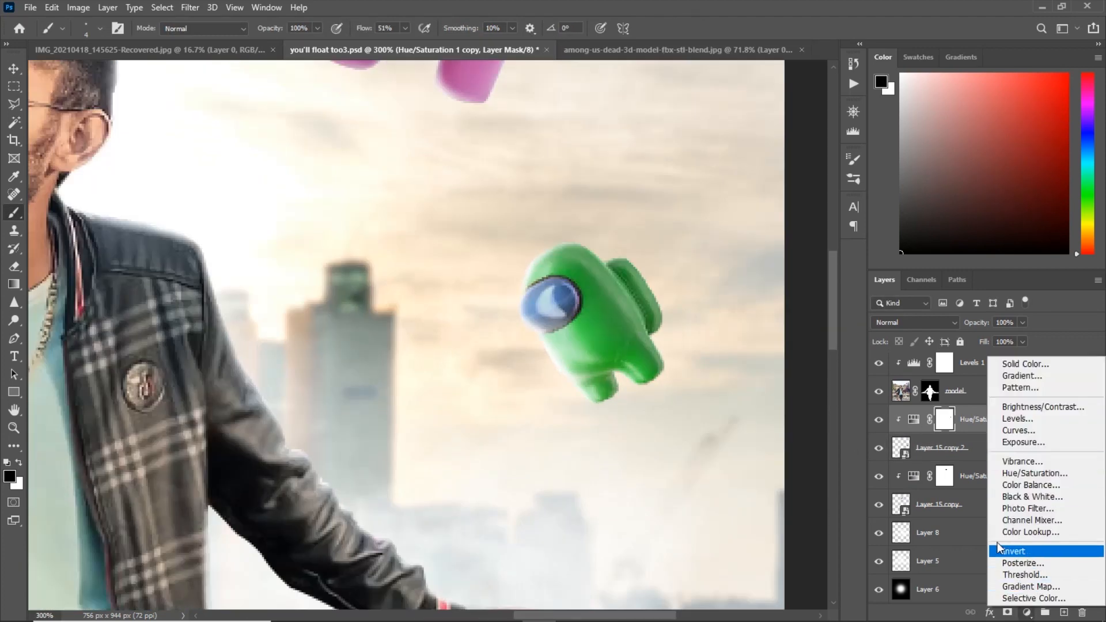
pyautogui.click(1005, 499)
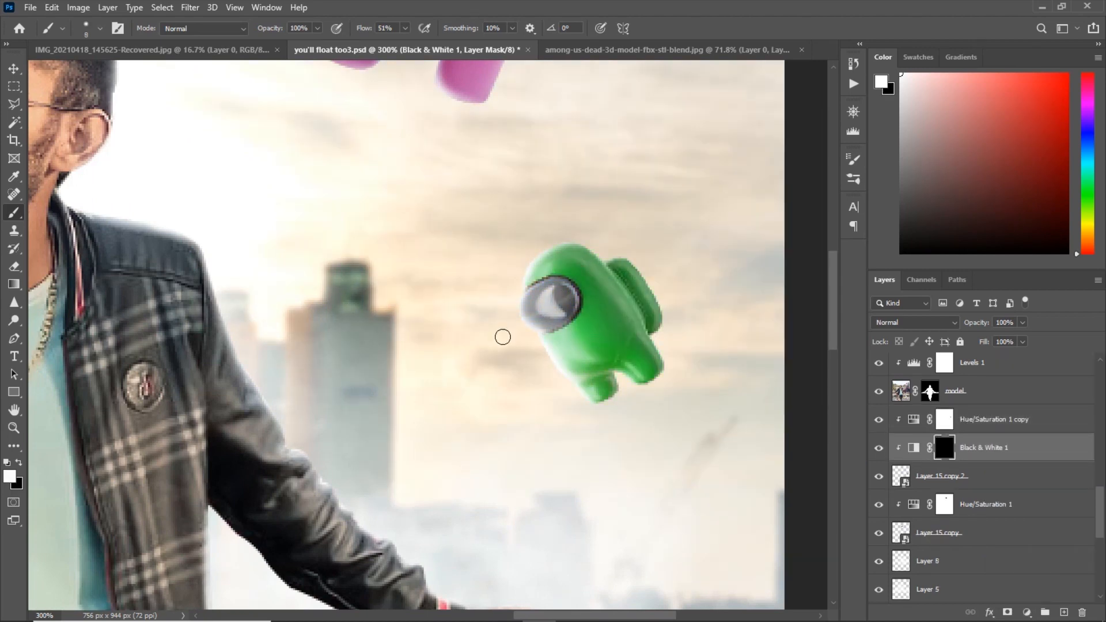
pyautogui.scroll(-3, 503, 337)
pyautogui.press('v')
pyautogui.click(30, 7)
pyautogui.click(58, 147)
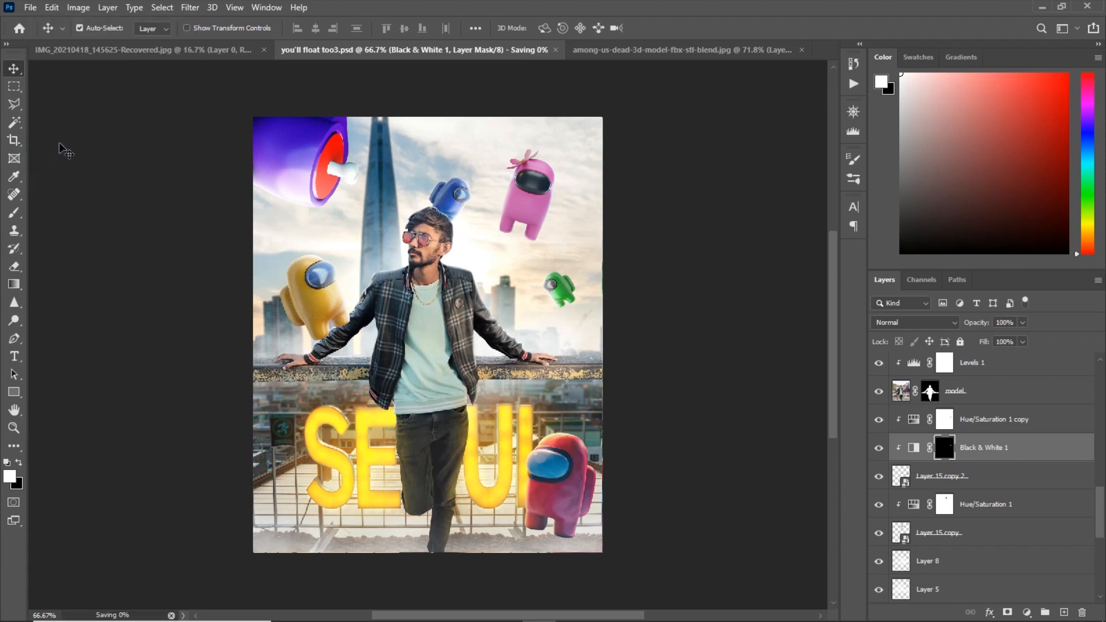
# Select the purple character's layer.
pyautogui.scroll(-2, 536, 405)
pyautogui.click(305, 132)
pyautogui.click(189, 7)
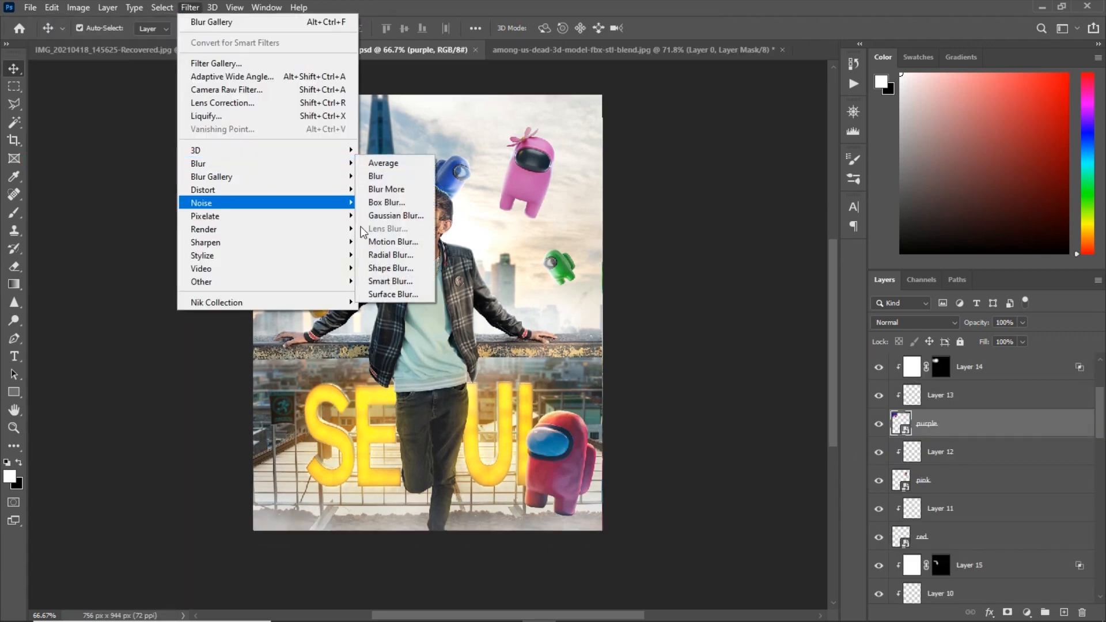
pyautogui.click(473, 260)
pyautogui.press('Escape')
pyautogui.click(190, 6)
pyautogui.click(398, 215)
pyautogui.moveTo(835, 352); pyautogui.dragTo(853, 353)
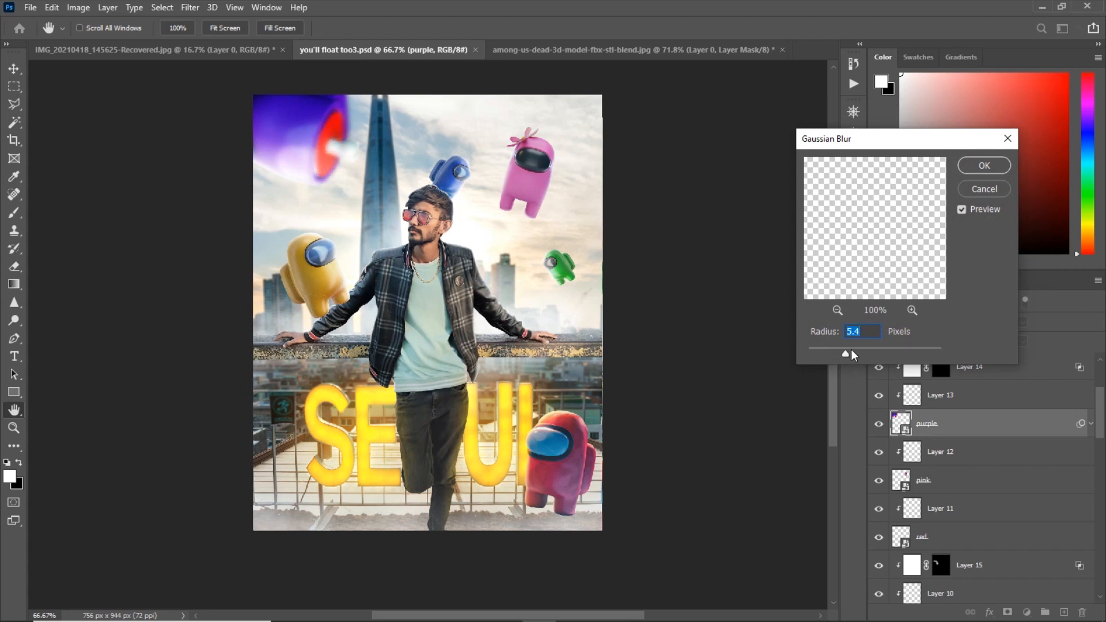
pyautogui.press('Escape')
# Apply Motion Blur to the purple character with a 74° angle and a distance of 8 pixels.
pyautogui.click(190, 7)
pyautogui.moveTo(323, 164)
pyautogui.click(392, 242)
pyautogui.click(946, 318)
pyautogui.click(916, 343)
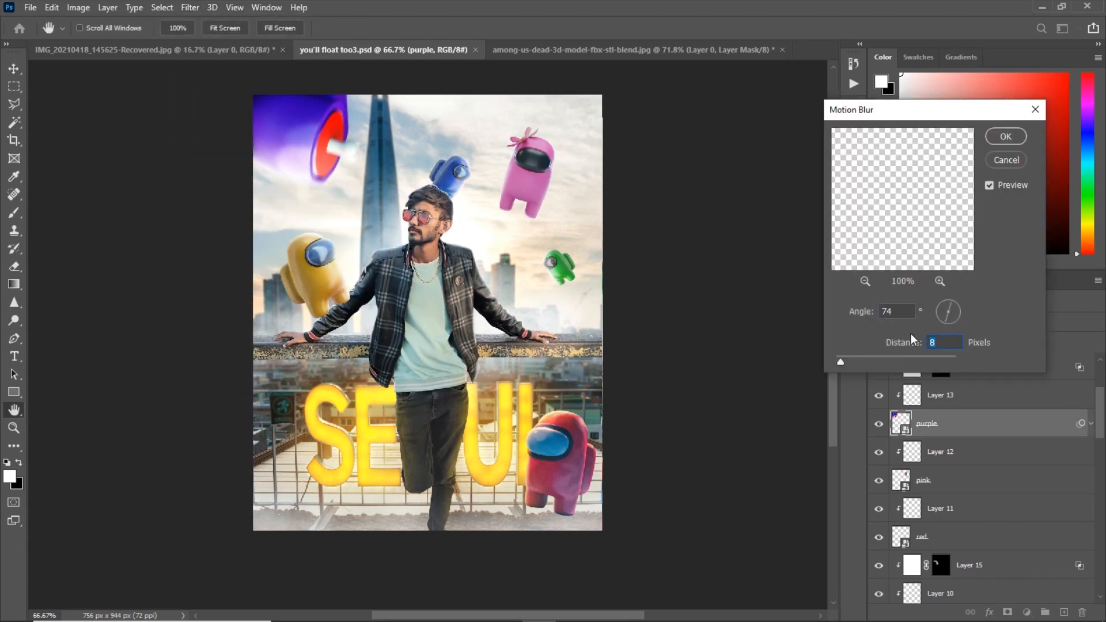
pyautogui.click(1005, 138)
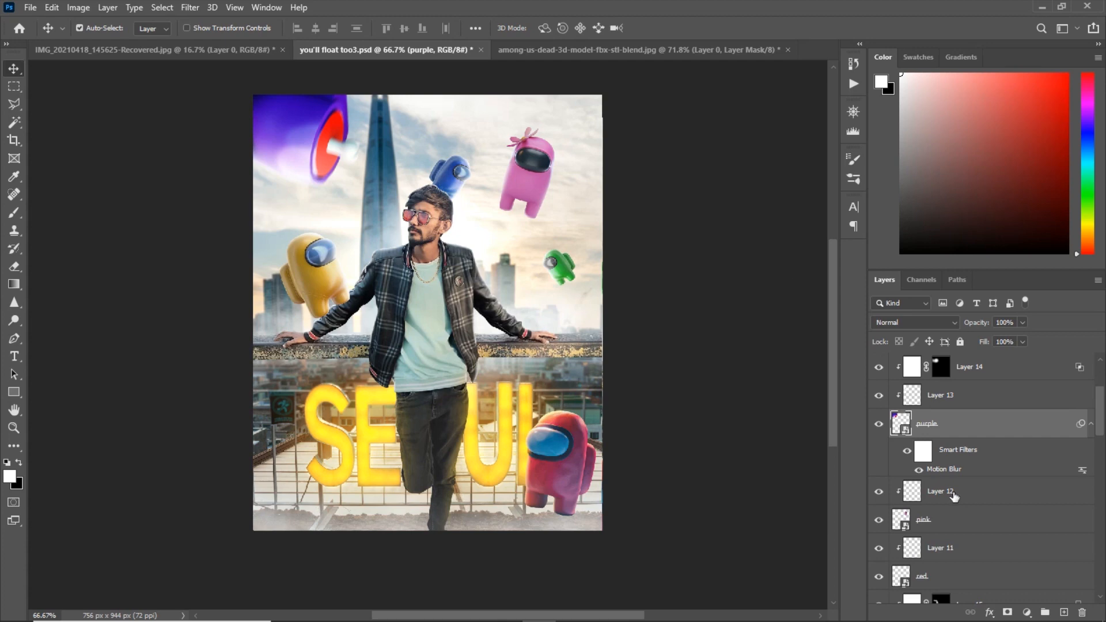
# Apply a light Motion Blur to the green character's smart object.
pyautogui.keyDown('ctrl'); pyautogui.click(525, 232); pyautogui.keyUp('ctrl')
pyautogui.hotkey('ctrl', '1')
pyautogui.click(190, 7)
pyautogui.moveTo(231, 163)
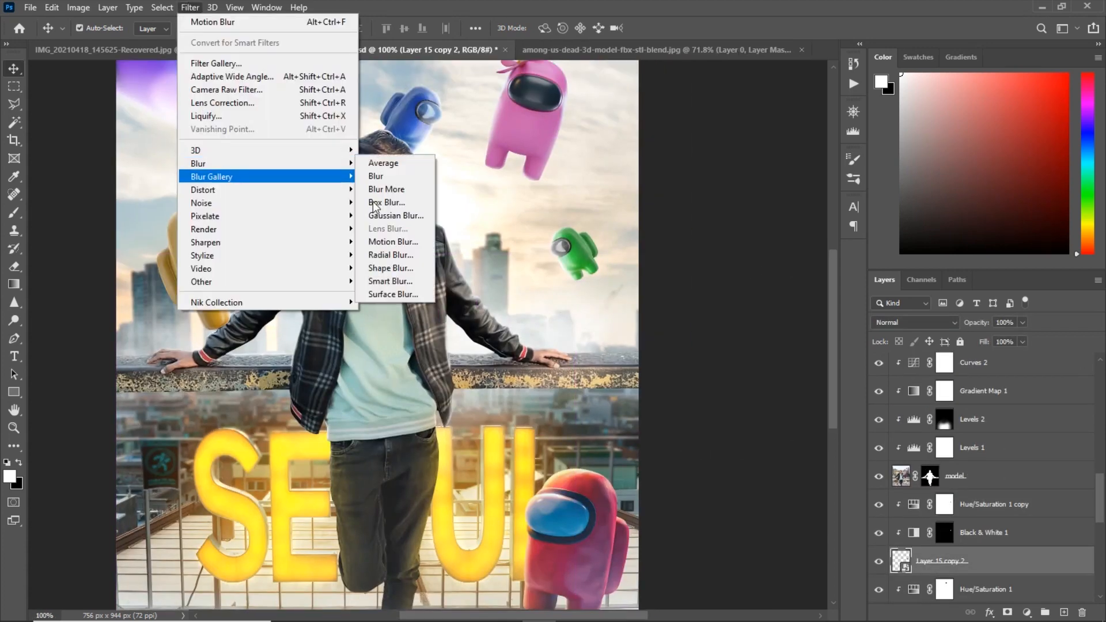
pyautogui.click(404, 239)
pyautogui.moveTo(853, 357); pyautogui.dragTo(847, 365)
pyautogui.press('Return')
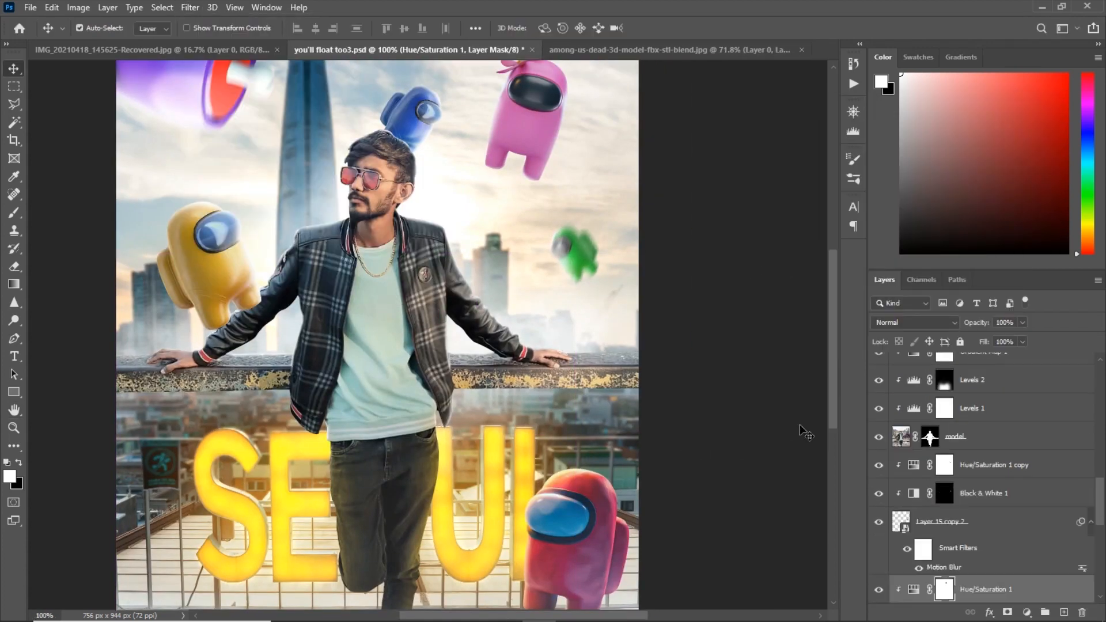
# Apply Motion Blur to the blue character with a 53° angle and a distance of 12 pixels.
pyautogui.keyDown('ctrl'); pyautogui.click(316, 93); pyautogui.keyUp('ctrl')
pyautogui.click(190, 7)
pyautogui.click(208, 21)
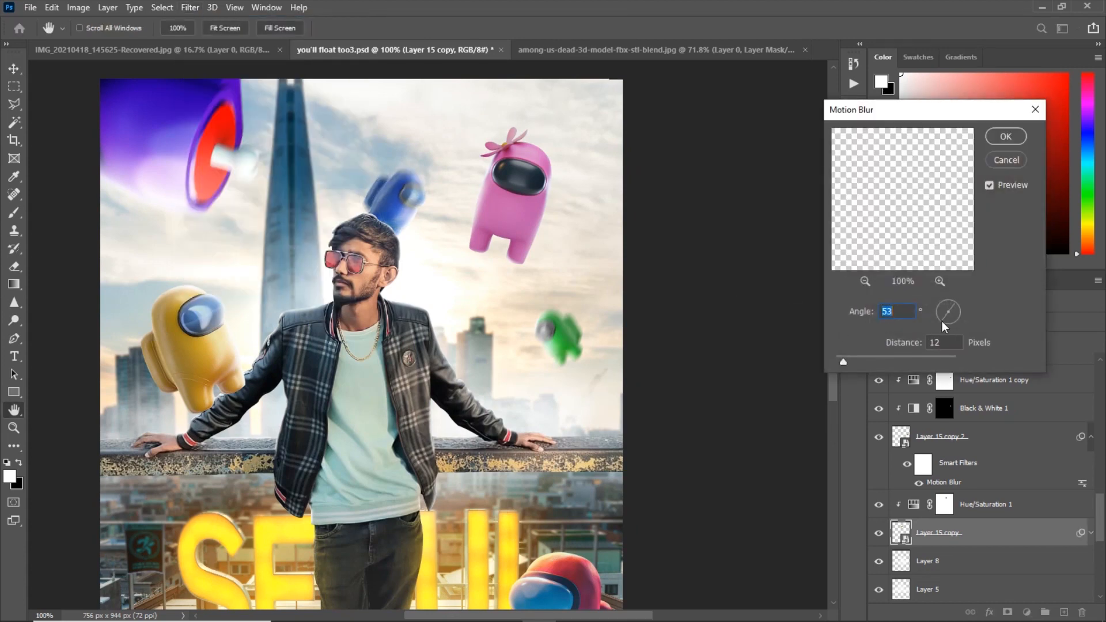
pyautogui.click(1006, 137)
pyautogui.press('v')
pyautogui.hotkey('ctrl', '0')
# Select the red character's layer.
pyautogui.hotkey('alt', ']')
pyautogui.hotkey('alt', ']')
pyautogui.hotkey('alt', ']')
pyautogui.scroll(-4, 939, 506)
pyautogui.click(939, 501)
pyautogui.click(190, 7)
pyautogui.moveTo(231, 163)
pyautogui.click(380, 215)
pyautogui.press('Return')
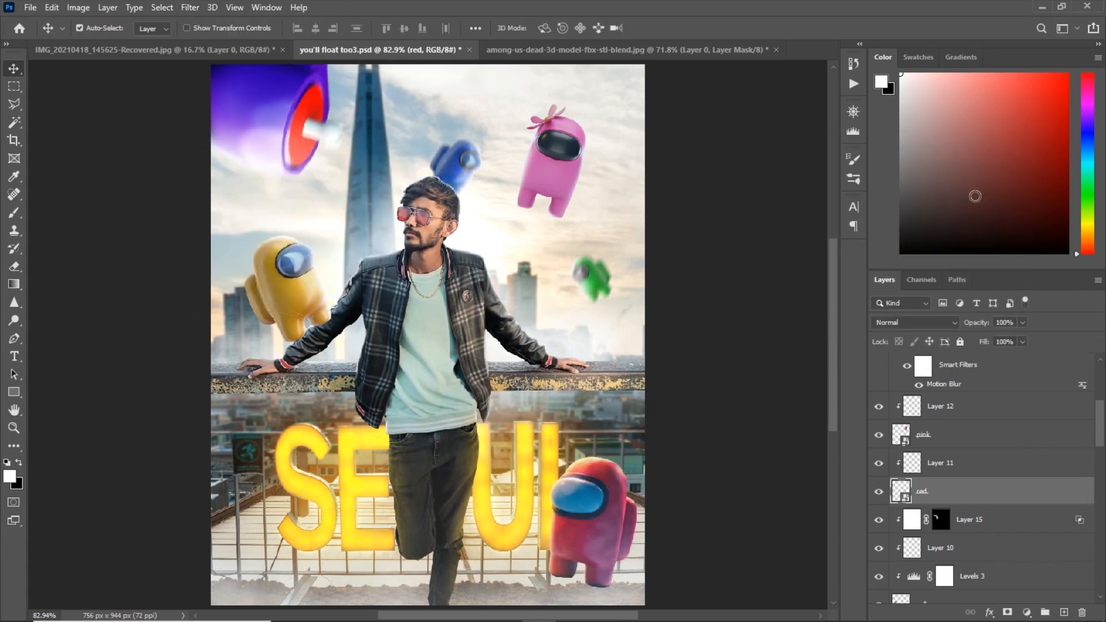
# Retouch the red character's feet on clipped Layer 11 with the Clone Stamp, sampling from the character's own surface.
pyautogui.hotkey('ctrl', '+')
pyautogui.hotkey('ctrl', '+')
pyautogui.hotkey('ctrl', '+')
pyautogui.hotkey('alt', ']')
pyautogui.click(880, 464)
pyautogui.moveTo(545, 449)
pyautogui.mouseDown()
pyautogui.moveTo(486, 352)
pyautogui.moveTo(518, 444)
pyautogui.mouseUp()
pyautogui.press('s')
pyautogui.keyDown('alt'); pyautogui.click(493, 407); pyautogui.keyUp('alt')
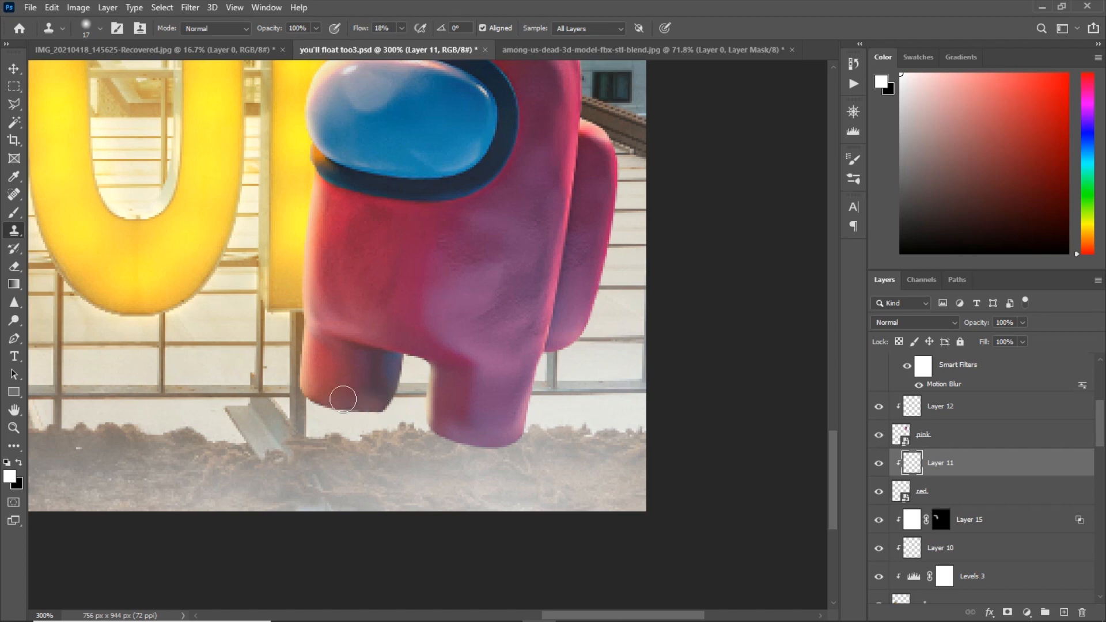
# Apply Motion Blur to the red character with a 72° angle and an increased distance.
pyautogui.scroll(-3, 343, 399)
pyautogui.hotkey('ctrl', '0')
pyautogui.hotkey('alt', '[')
pyautogui.click(190, 7)
pyautogui.moveTo(209, 163)
pyautogui.click(395, 252)
pyautogui.write('72')
pyautogui.press('Tab')
pyautogui.moveTo(841, 361); pyautogui.dragTo(852, 362)
pyautogui.press('Return')
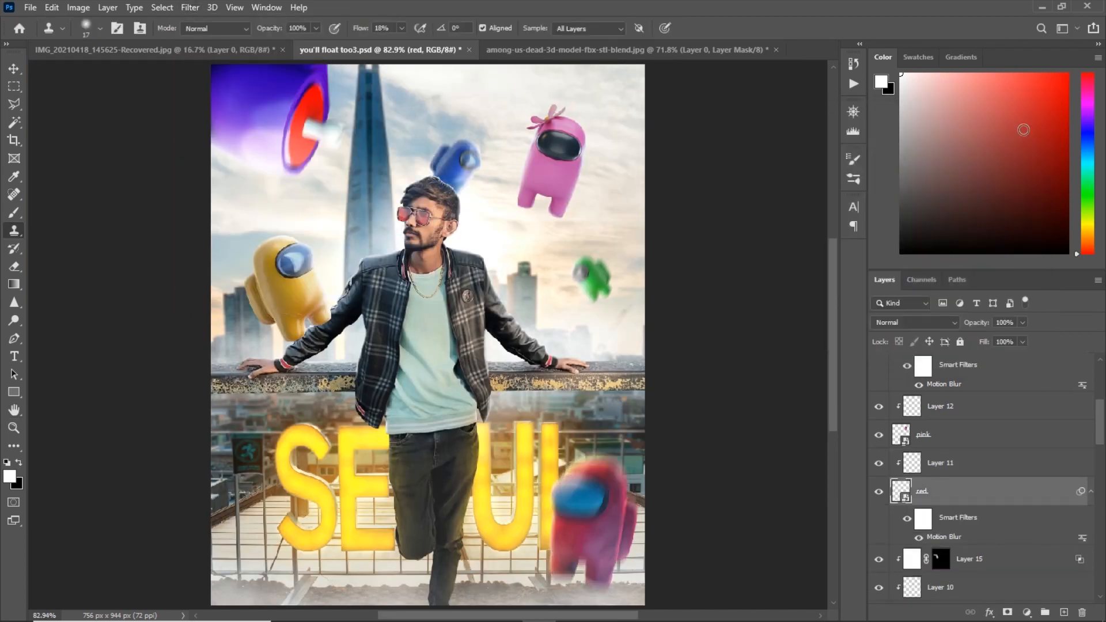
# Try a merged, Gaussian-blurred copy of the red character in Screen mode as a glow beneath it, and delete the copy.
pyautogui.click(951, 464)
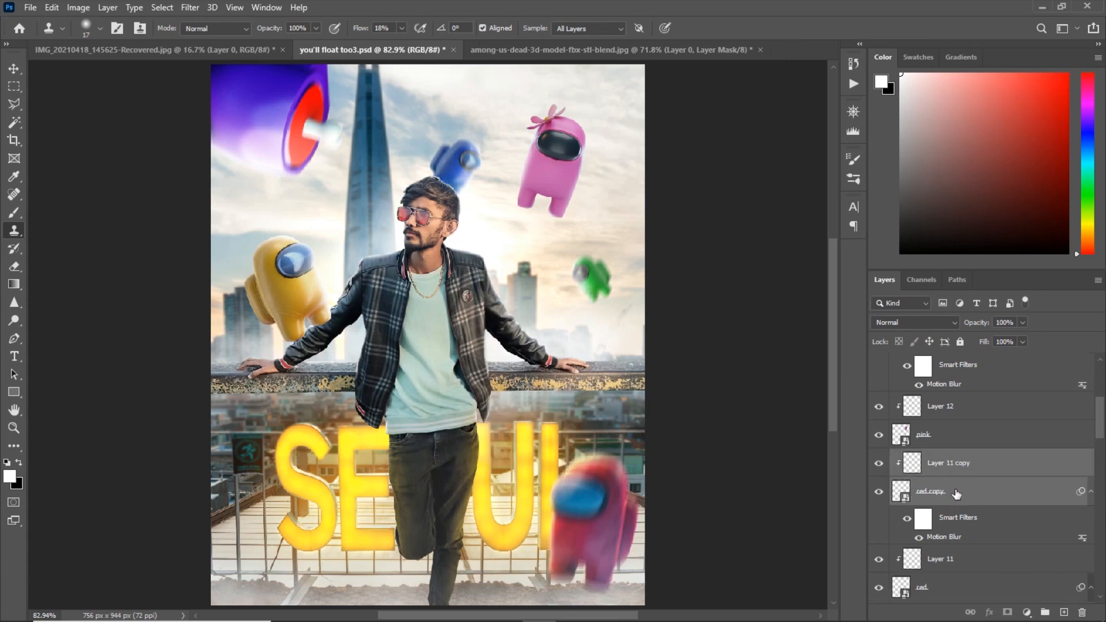
pyautogui.hotkey('ctrl', 'j')
pyautogui.click(190, 7)
pyautogui.moveTo(247, 158)
pyautogui.click(415, 217)
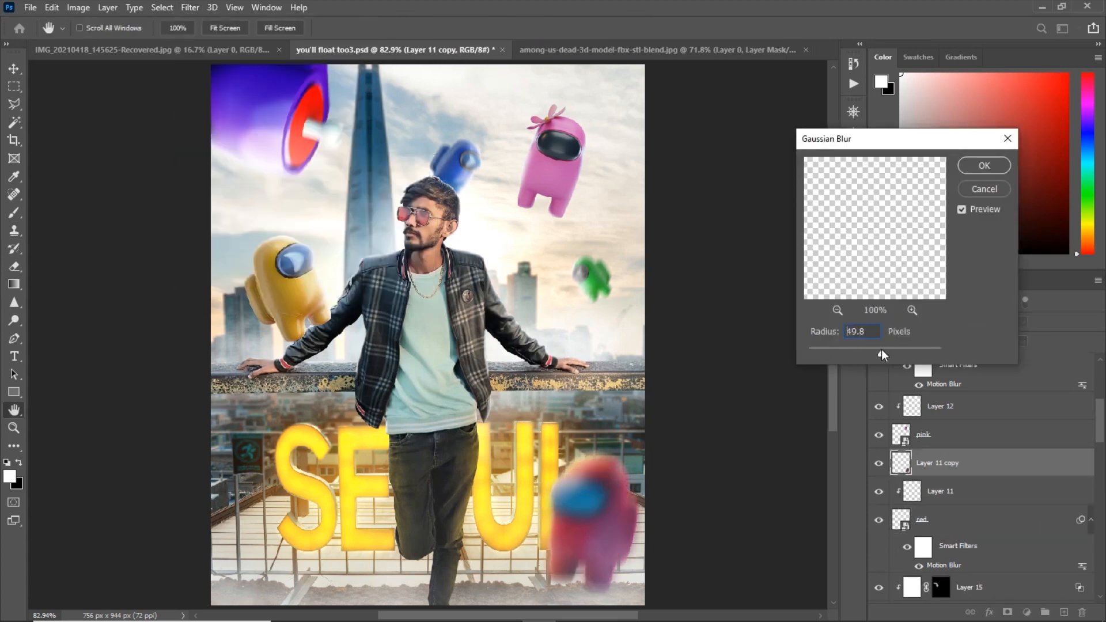
pyautogui.click(983, 165)
pyautogui.click(914, 322)
pyautogui.click(892, 392)
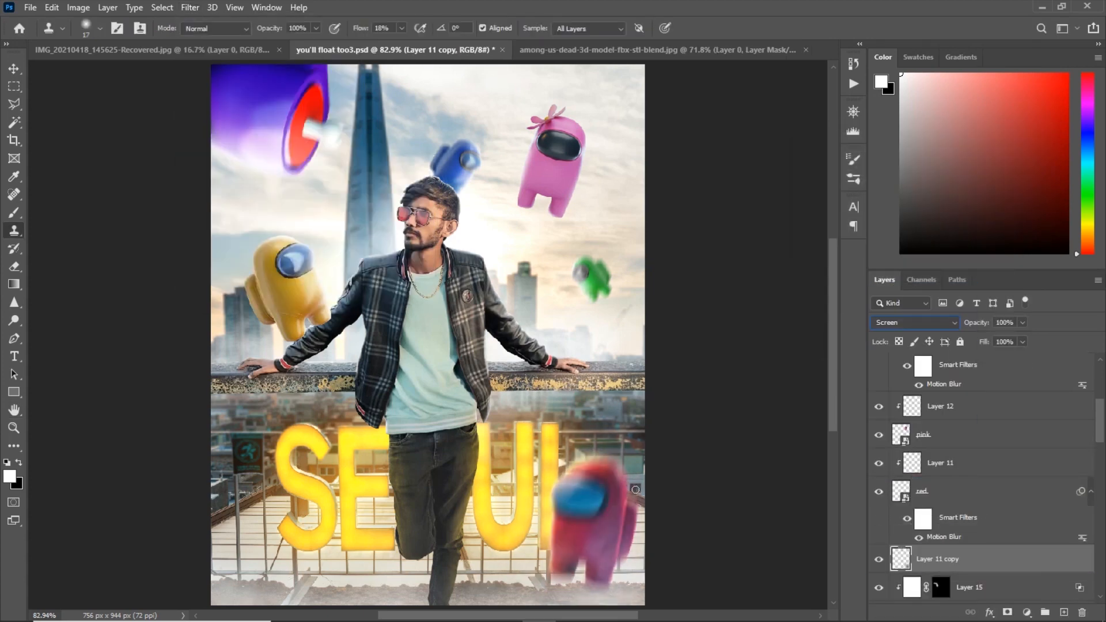
pyautogui.click(14, 69)
pyautogui.hotkey('ctrl', 'z')
pyautogui.press('Delete')
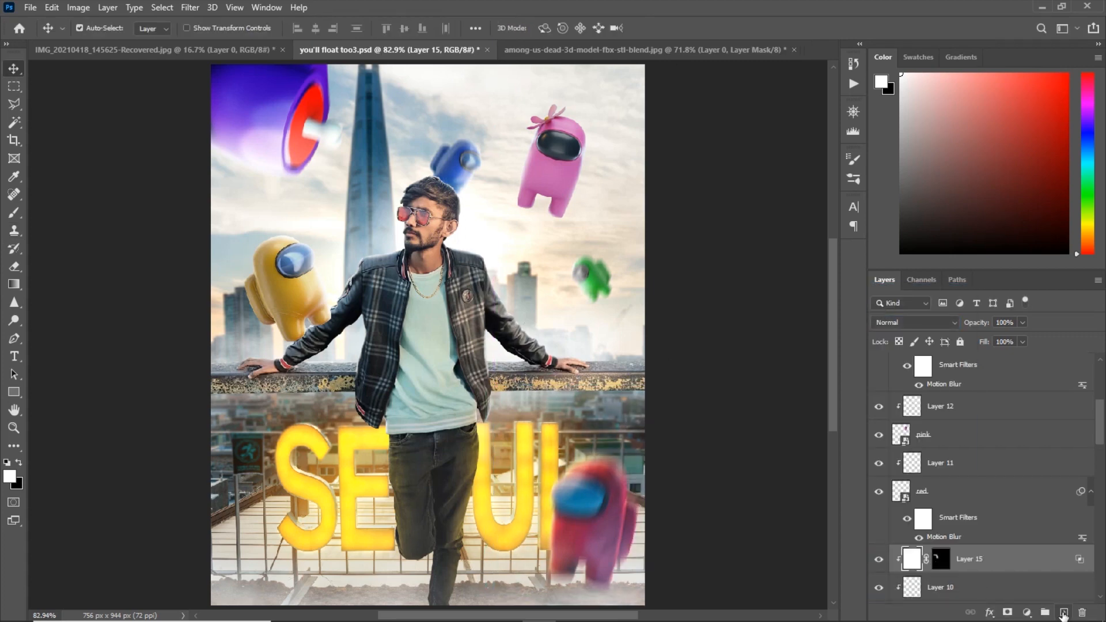
# Add a layer beneath the red character and set up an enlarged soft brush in pink for its glow.
pyautogui.click(1064, 613)
pyautogui.press('b')
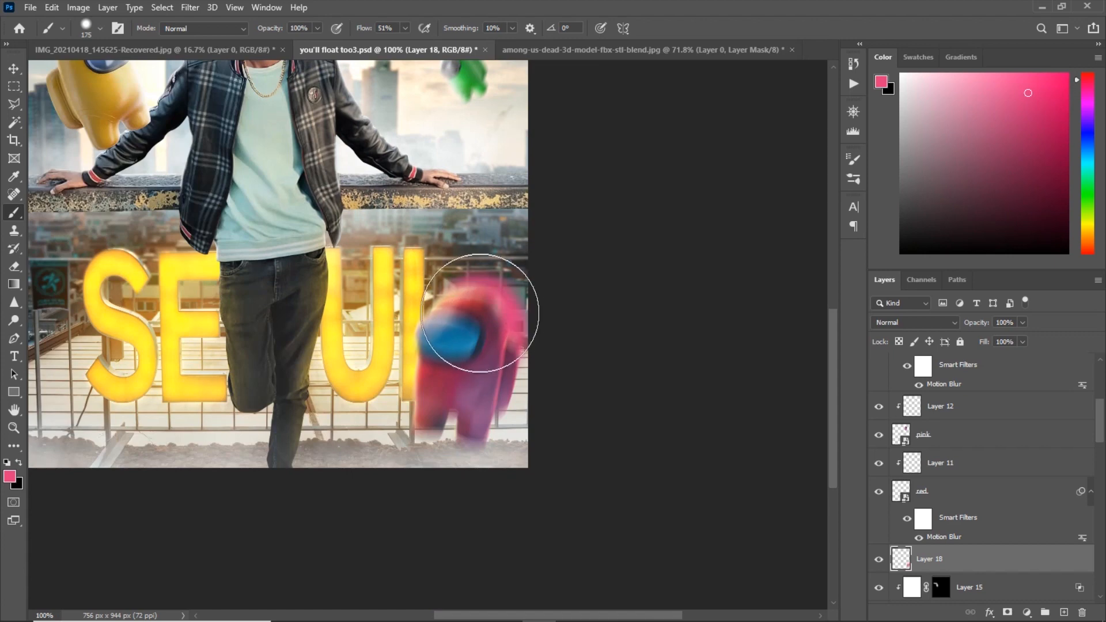
pyautogui.hotkey('ctrl', 'z')
pyautogui.rightClick(481, 315)
pyautogui.click(524, 408)
pyautogui.click(672, 27)
pyautogui.press(']')
# Brush a soft pink glow behind the red character and set the glow layer's blend mode to Screen.
pyautogui.click(493, 333)
pyautogui.click(915, 322)
pyautogui.click(890, 387)
pyautogui.moveTo(490, 383)
pyautogui.mouseDown()
pyautogui.moveTo(596, 521)
pyautogui.moveTo(663, 564)
pyautogui.mouseUp()
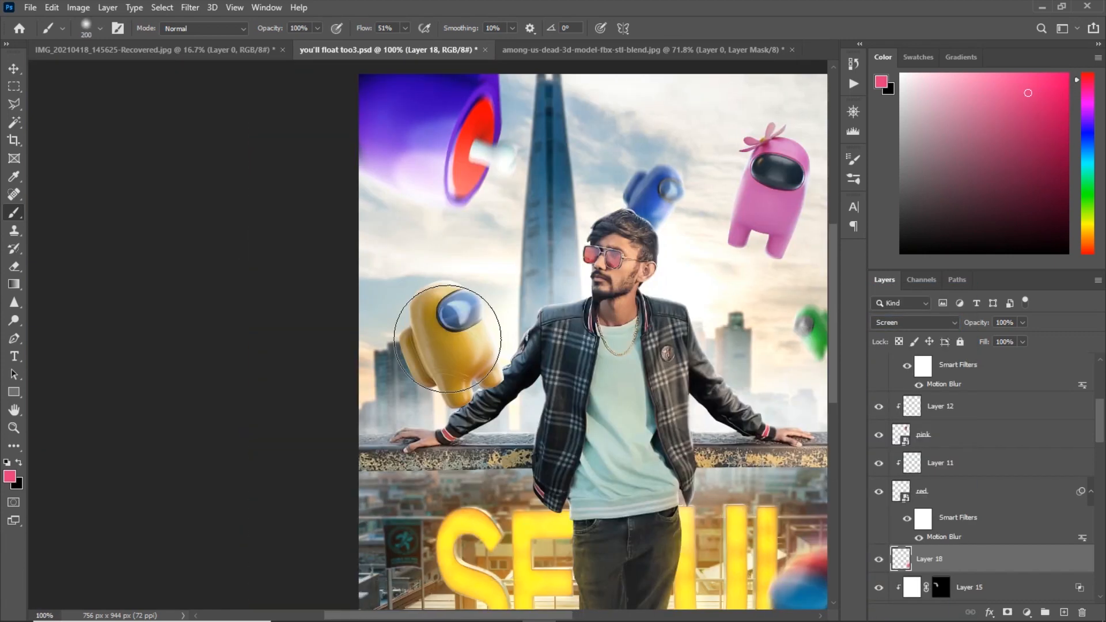
# Brush a golden-yellow glow behind the yellow character on a new layer with a 125 px brush, and set that layer to Screen.
pyautogui.keyDown('ctrl'); pyautogui.click(448, 346); pyautogui.keyUp('ctrl')
pyautogui.keyDown('ctrl'); pyautogui.click(1064, 612); pyautogui.keyUp('ctrl')
pyautogui.keyDown('alt'); pyautogui.click(444, 341); pyautogui.keyUp('alt')
pyautogui.scroll(1, 438, 334)
pyautogui.hotkey('ctrl', '+')
pyautogui.press('[')
pyautogui.press('[')
pyautogui.press('[')
pyautogui.press('[')
pyautogui.press('[')
pyautogui.press('[')
pyautogui.press('[')
pyautogui.click(407, 289)
pyautogui.click(885, 324)
pyautogui.click(890, 387)
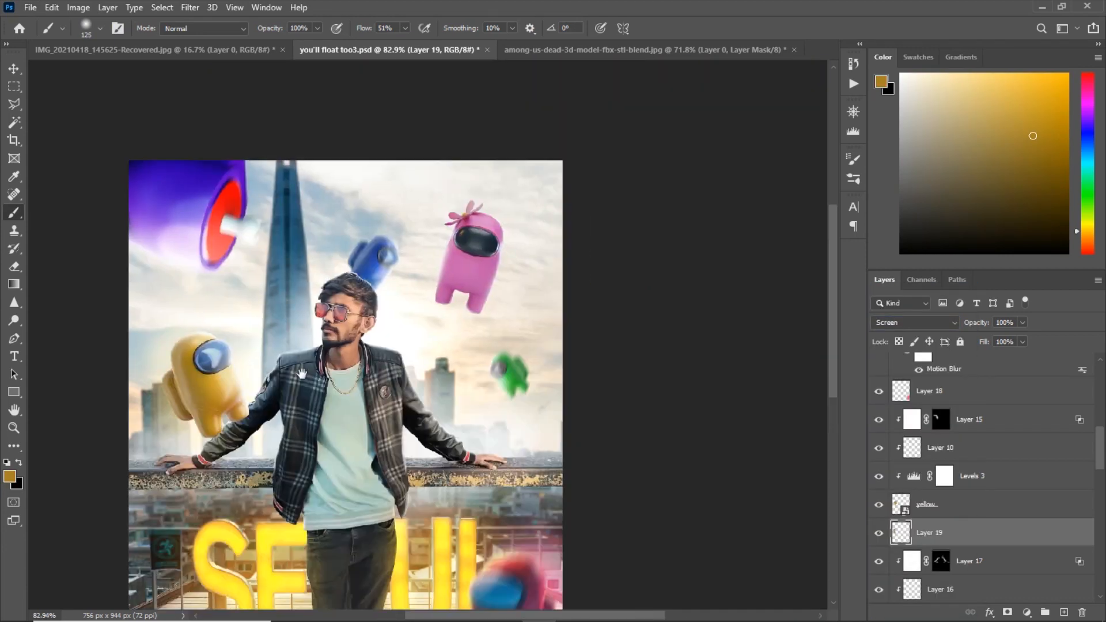
# Brush a light blue glow around the blue character on its own layer and set the layer's blend mode to Screen.
pyautogui.hotkey('ctrl', '1')
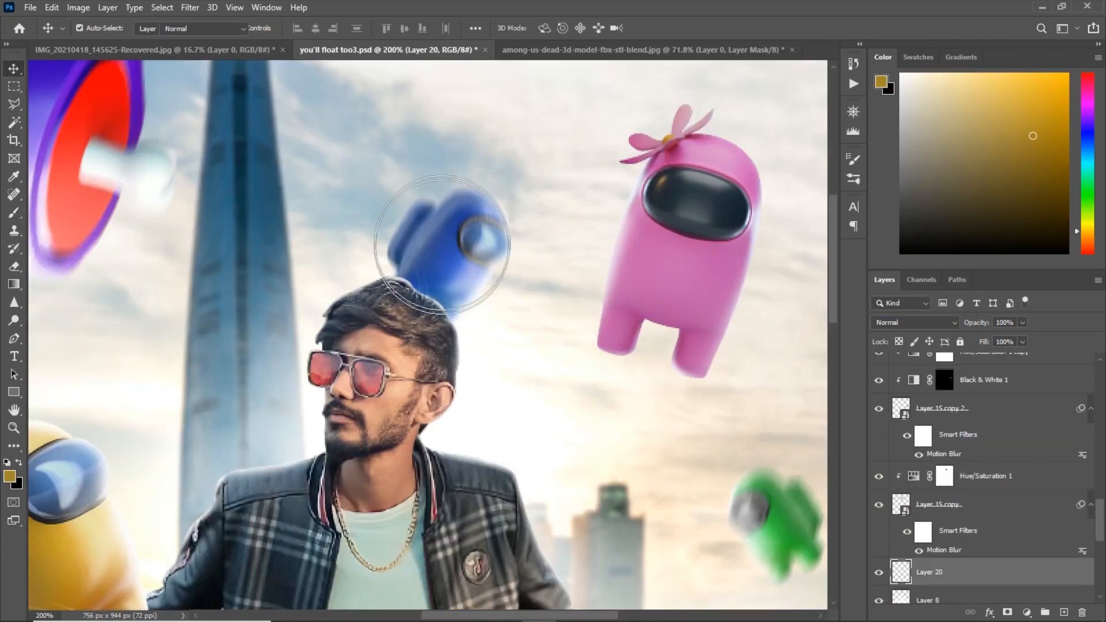
pyautogui.keyDown('alt'); pyautogui.click(445, 234); pyautogui.keyUp('alt')
pyautogui.moveTo(420, 186); pyautogui.dragTo(449, 231)
pyautogui.click(885, 324)
pyautogui.click(885, 392)
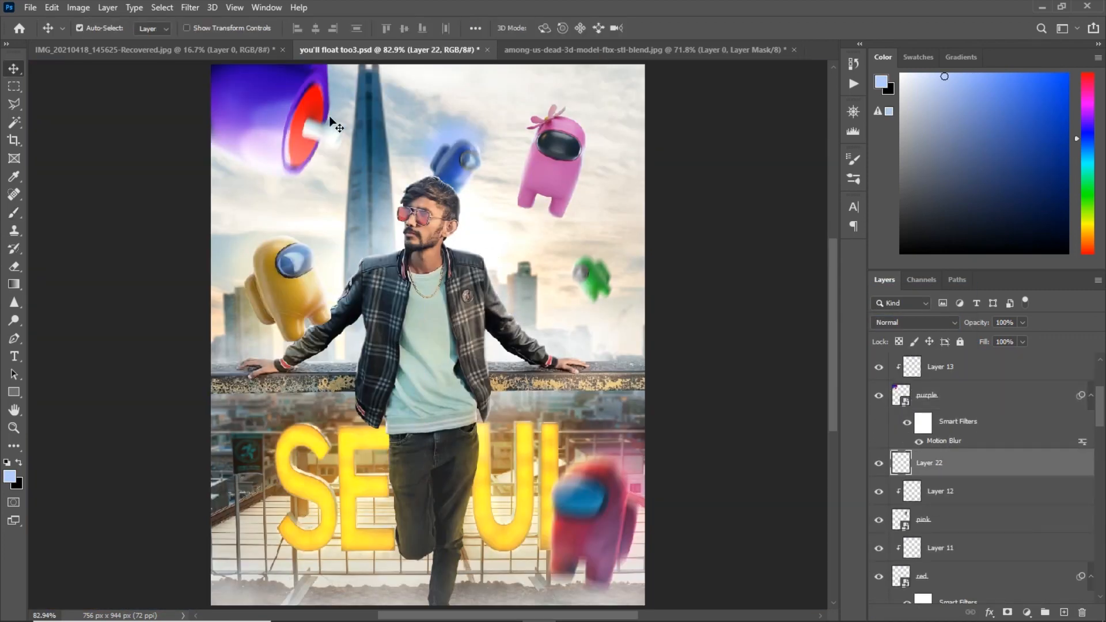
# Brush a purple glow behind the purple character in Screen mode, and sample the character's red cut on another new layer.
pyautogui.press('b')
pyautogui.keyDown('alt'); pyautogui.click(305, 82); pyautogui.keyUp('alt')
pyautogui.moveTo(312, 91); pyautogui.dragTo(292, 154)
pyautogui.click(896, 322)
pyautogui.click(890, 392)
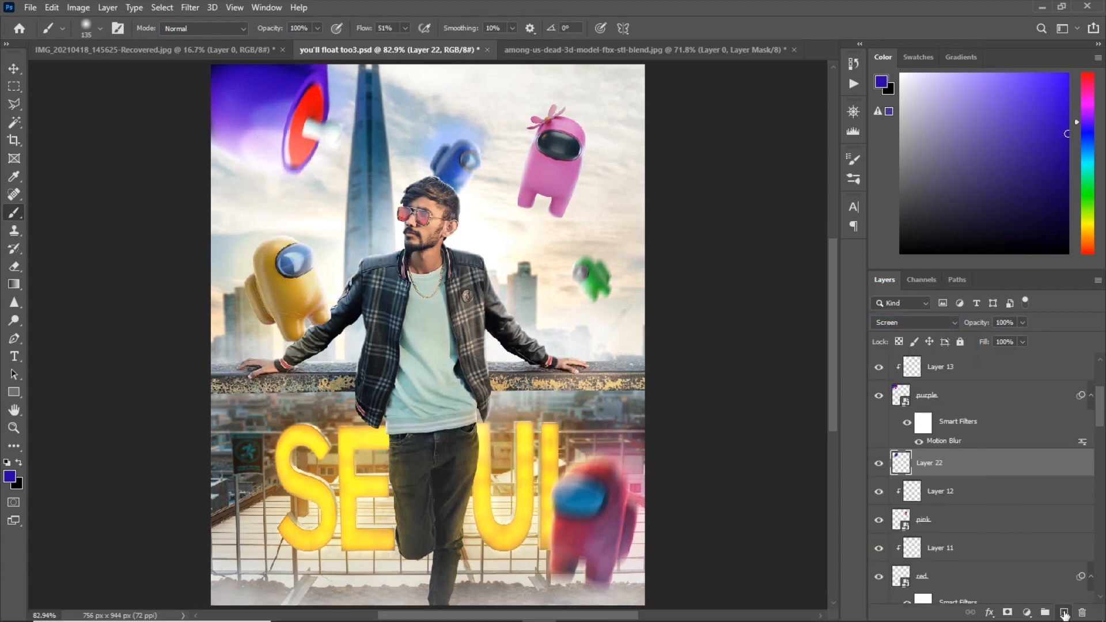
pyautogui.click(1064, 612)
pyautogui.keyDown('alt'); pyautogui.click(295, 146); pyautogui.keyUp('alt')
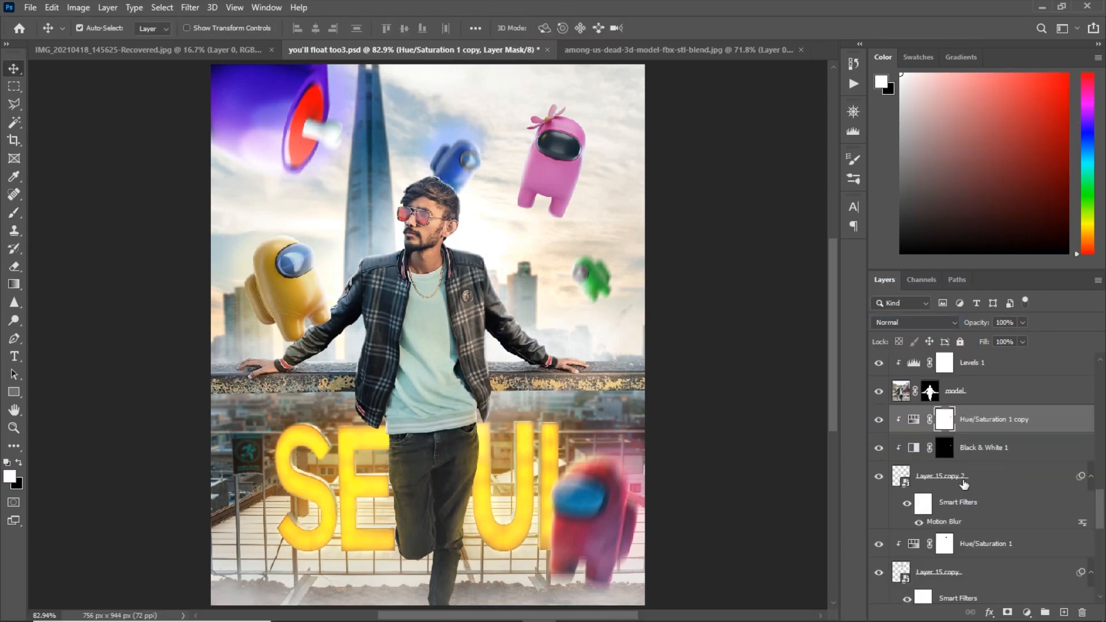
# Brush a light green glow behind the green character using its sampled colour, and blend the glow layer with Screen.
pyautogui.keyDown('alt'); pyautogui.click(591, 278); pyautogui.keyUp('alt')
pyautogui.scroll(5, 590, 278)
pyautogui.click(885, 386)
pyautogui.hotkey('ctrl', '0')
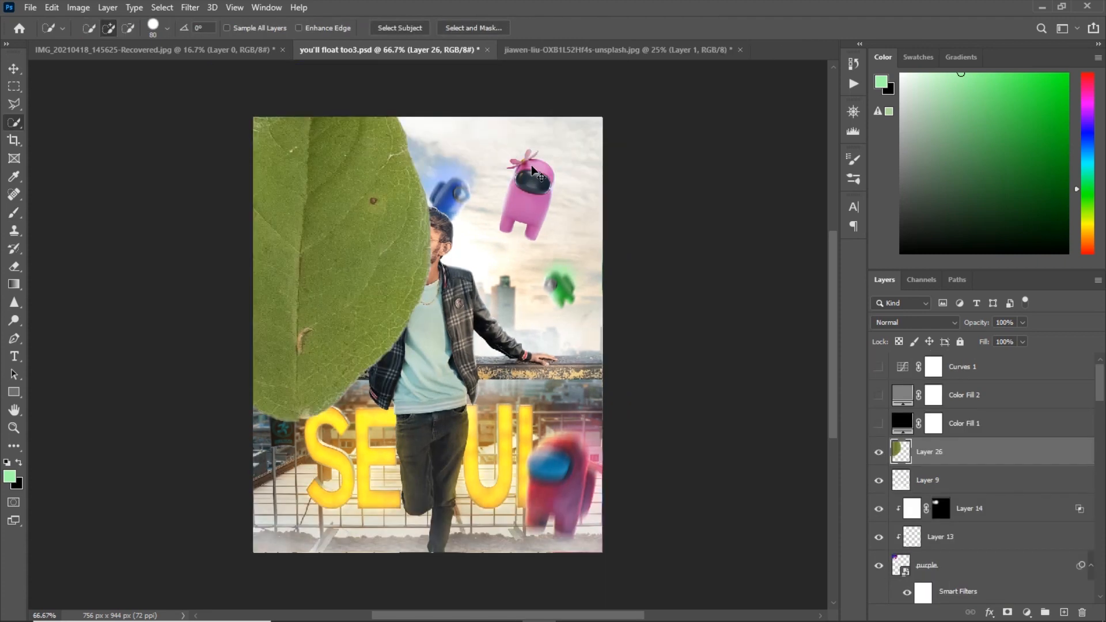
# Shrink the leaf into the image's lower-left corner and darken it with a clipped Levels adjustment at output white 197.
pyautogui.moveTo(419, 420); pyautogui.dragTo(311, 466)
pyautogui.click(684, 30)
pyautogui.click(1026, 612)
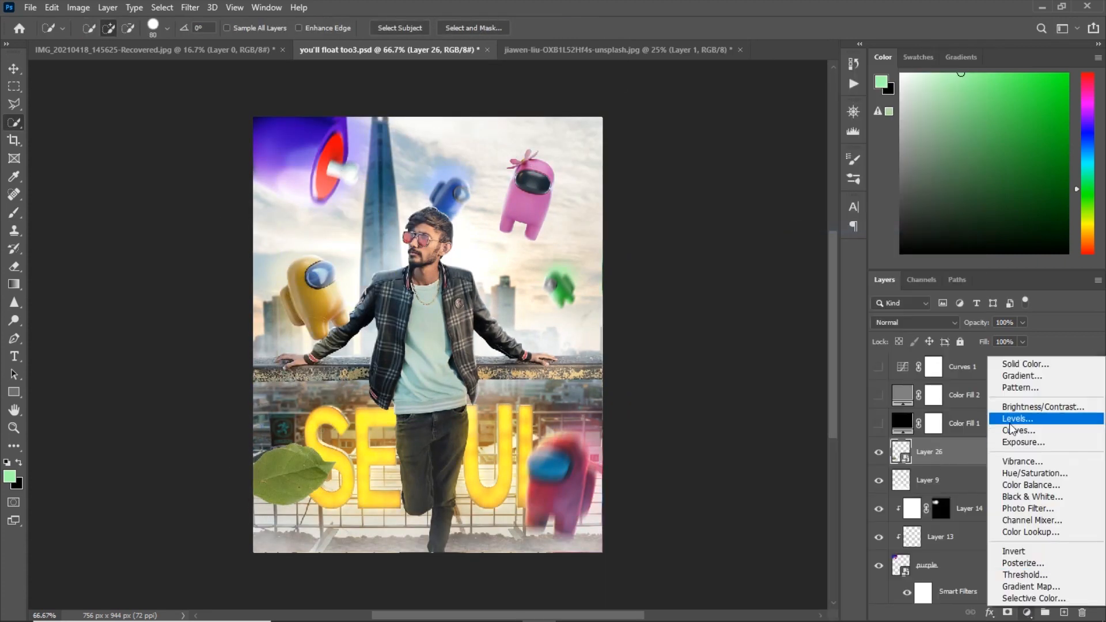
pyautogui.click(1031, 420)
pyautogui.click(815, 112)
pyautogui.doubleClick(914, 452)
pyautogui.moveTo(774, 311); pyautogui.dragTo(768, 312)
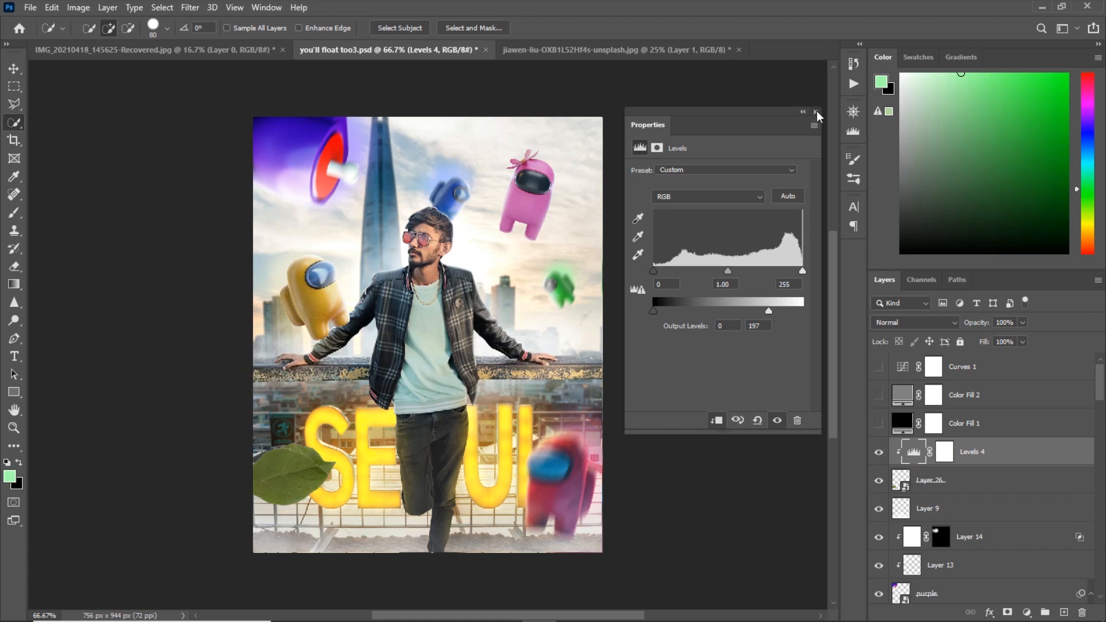
pyautogui.click(815, 112)
# Duplicate the leaf together with its Levels adjustment and hide both copies.
pyautogui.click(878, 423)
pyautogui.click(879, 423)
pyautogui.doubleClick(914, 452)
pyautogui.click(815, 112)
pyautogui.keyDown('shift'); pyautogui.click(940, 483); pyautogui.keyUp('shift')
pyautogui.hotkey('ctrl', 'j')
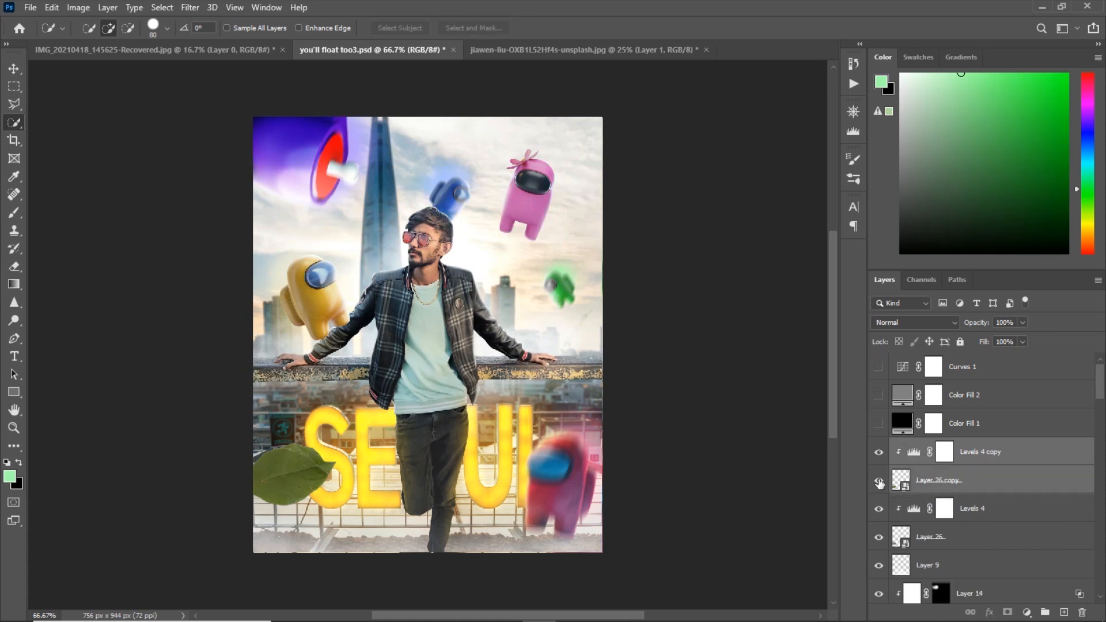
pyautogui.moveTo(878, 452); pyautogui.dragTo(879, 480)
# Apply Motion Blur to the original lower-left leaf with a 72° angle and a distance of 30 pixels.
pyautogui.click(936, 537)
pyautogui.click(190, 8)
pyautogui.moveTo(231, 163)
pyautogui.click(393, 242)
pyautogui.moveTo(851, 360); pyautogui.dragTo(856, 358)
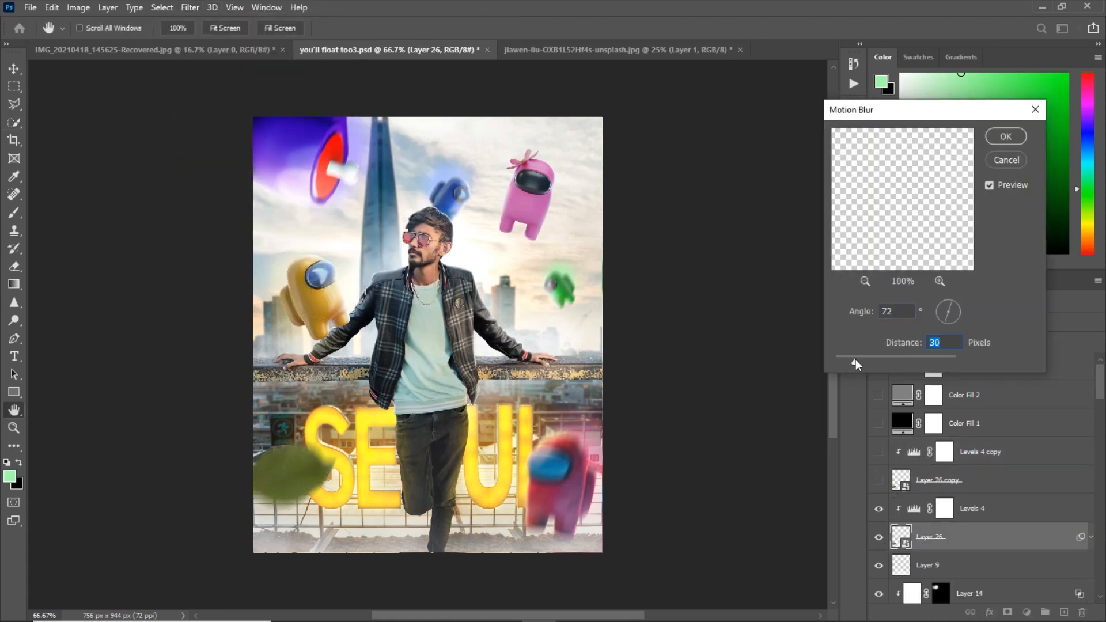
pyautogui.click(1005, 136)
# Show the leaf copy and shrink and rotate it into the sky between the model and the green character.
pyautogui.moveTo(878, 451); pyautogui.dragTo(878, 479)
pyautogui.click(938, 480)
pyautogui.hotkey('ctrl', 't')
pyautogui.moveTo(294, 475); pyautogui.dragTo(512, 275)
pyautogui.moveTo(555, 273); pyautogui.dragTo(520, 263)
pyautogui.click(662, 27)
pyautogui.hotkey('ctrl', 't')
pyautogui.moveTo(563, 234); pyautogui.dragTo(550, 299)
pyautogui.click(662, 27)
# Move the leaf copy and its Levels adjustment down the layer stack, just beneath Layer 7.
pyautogui.keyDown('shift'); pyautogui.click(915, 448); pyautogui.keyUp('shift')
pyautogui.moveTo(916, 444); pyautogui.dragTo(938, 573)
pyautogui.click(938, 573)
# Apply a slight Gaussian Blur to the small background leaf copy.
pyautogui.click(190, 7)
pyautogui.moveTo(247, 163)
pyautogui.click(403, 215)
pyautogui.moveTo(835, 349); pyautogui.dragTo(819, 352)
pyautogui.write('3')
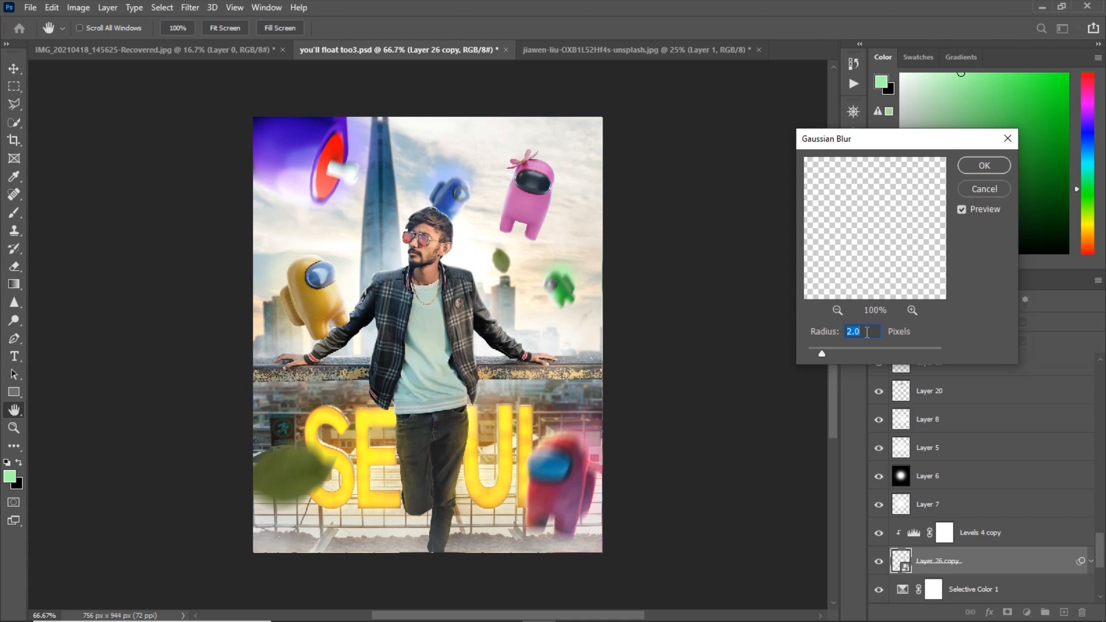
pyautogui.click(818, 354)
pyautogui.click(983, 165)
# In the leaf photo, select the third leaf of the lower row on the Background and copy it to a new layer.
pyautogui.click(685, 51)
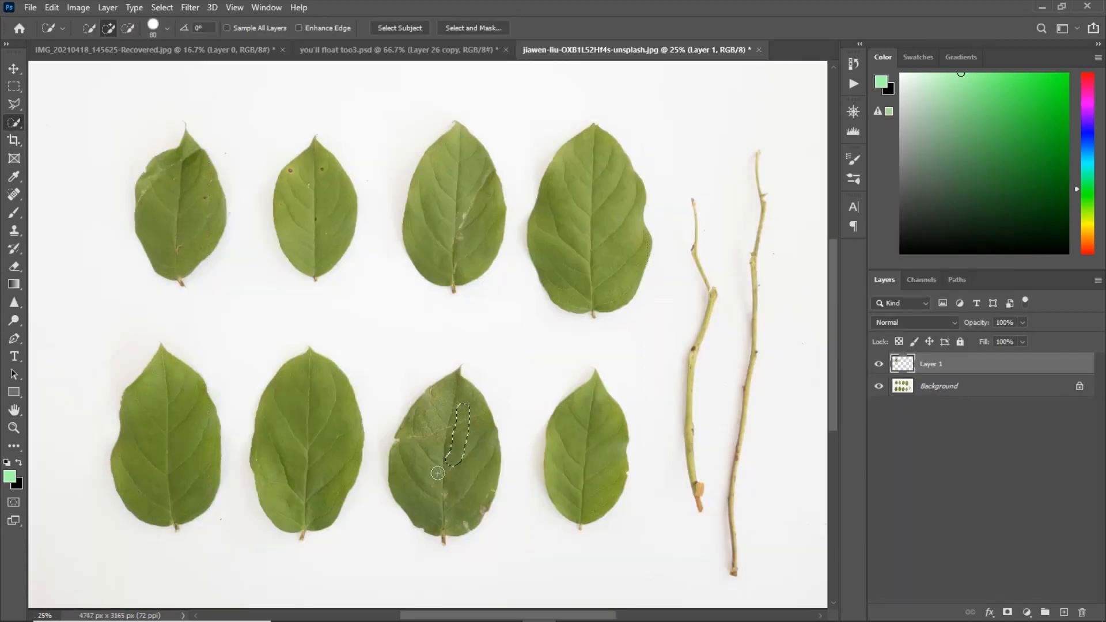
pyautogui.moveTo(454, 466); pyautogui.dragTo(458, 449)
pyautogui.hotkey('alt', '[')
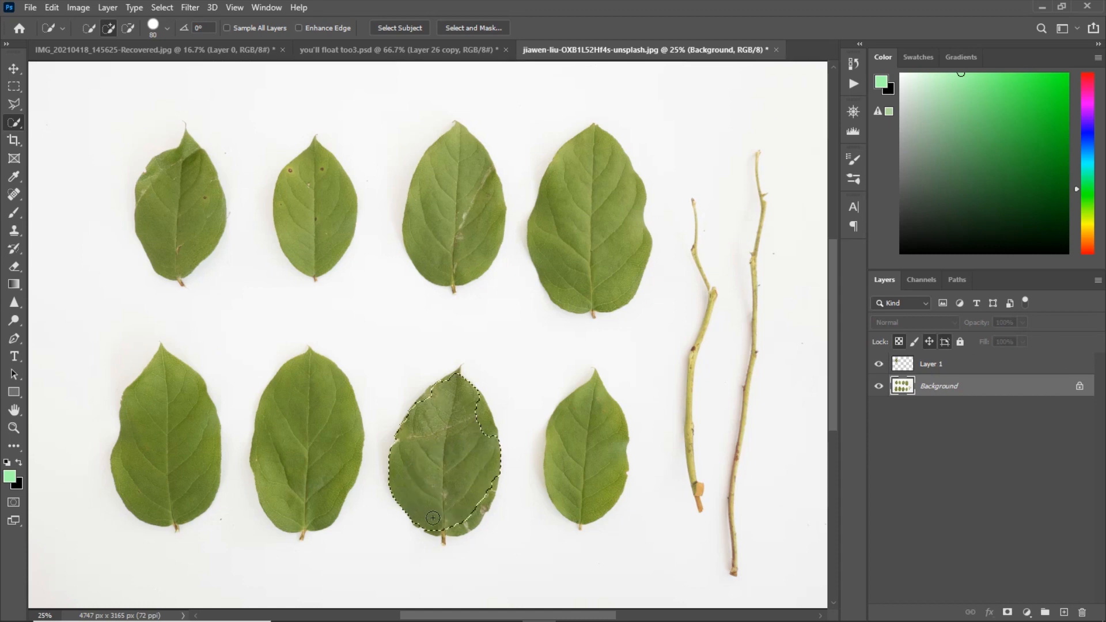
pyautogui.hotkey('ctrl', 'j')
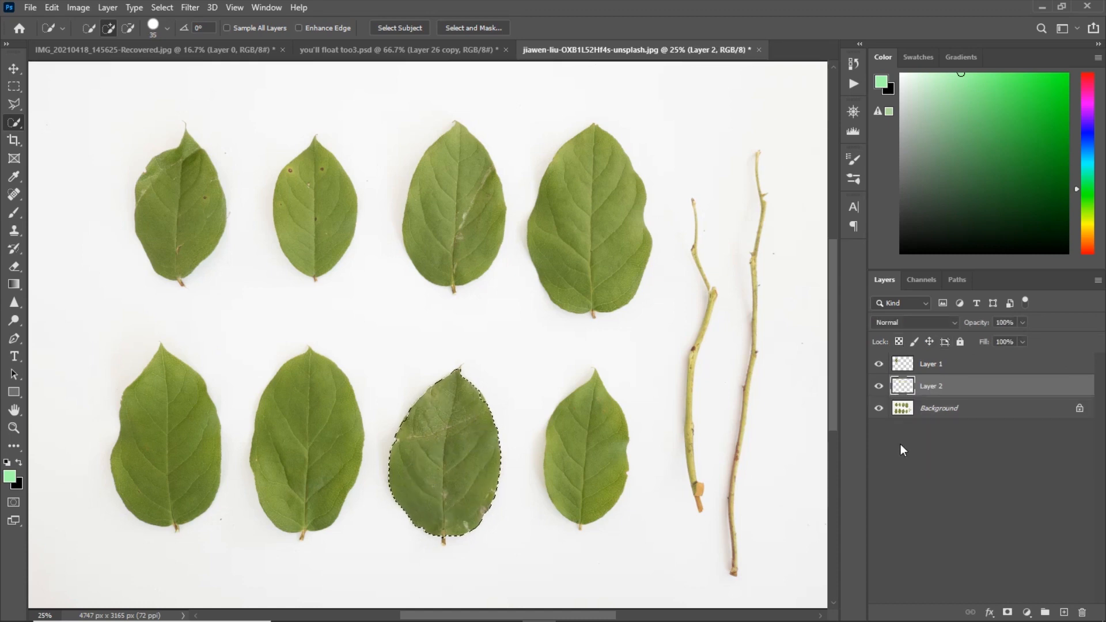
# Bring the cut-out leaf into the you'll float too3.psd composite and convert its layer to a smart object.
pyautogui.click(461, 49)
pyautogui.click(627, 50)
pyautogui.moveTo(930, 389); pyautogui.dragTo(479, 322)
pyautogui.rightClick(958, 590)
pyautogui.click(968, 190)
# Shrink and rotate the new leaf just above the yellow character's head and stack its layer above the yellow character.
pyautogui.hotkey('ctrl', 't')
pyautogui.moveTo(632, 322); pyautogui.dragTo(330, 277)
pyautogui.moveTo(288, 243); pyautogui.dragTo(314, 244)
pyautogui.click(662, 29)
pyautogui.moveTo(929, 588); pyautogui.dragTo(908, 478)
pyautogui.hotkey('ctrl', 't')
pyautogui.moveTo(288, 211); pyautogui.dragTo(304, 240)
pyautogui.click(662, 29)
# Add a Levels adjustment clipped to the leaf above the yellow character.
pyautogui.click(1027, 612)
pyautogui.click(1014, 417)
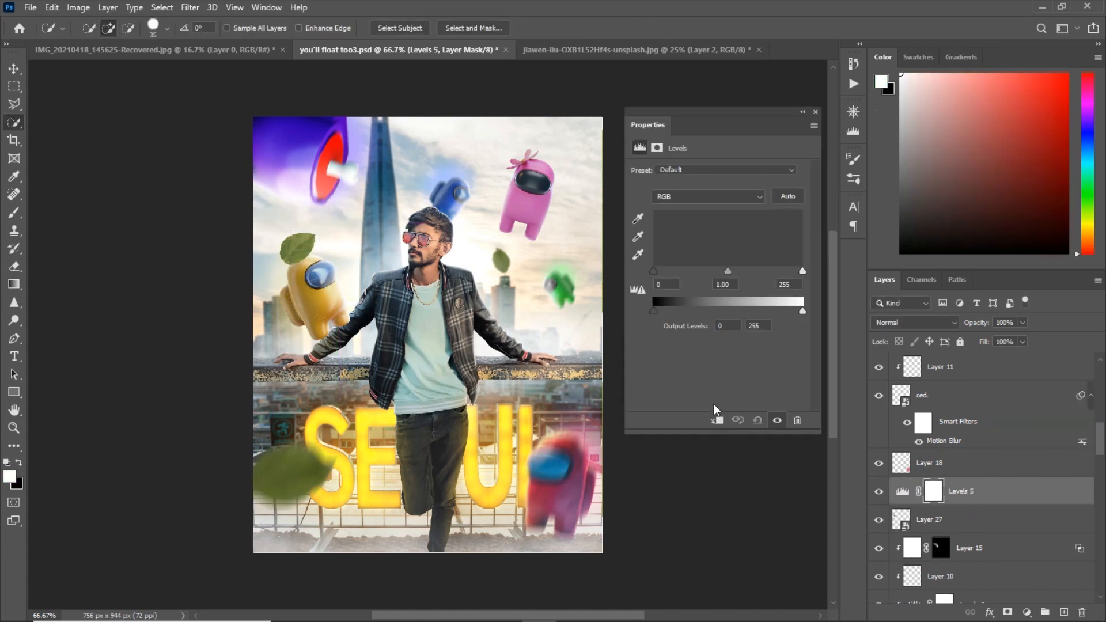
pyautogui.click(815, 112)
# Apply Motion Blur to the leaf above the yellow character with a 72° angle and a distance of 30 pixels.
pyautogui.click(964, 520)
pyautogui.click(190, 8)
pyautogui.moveTo(210, 165)
pyautogui.click(380, 243)
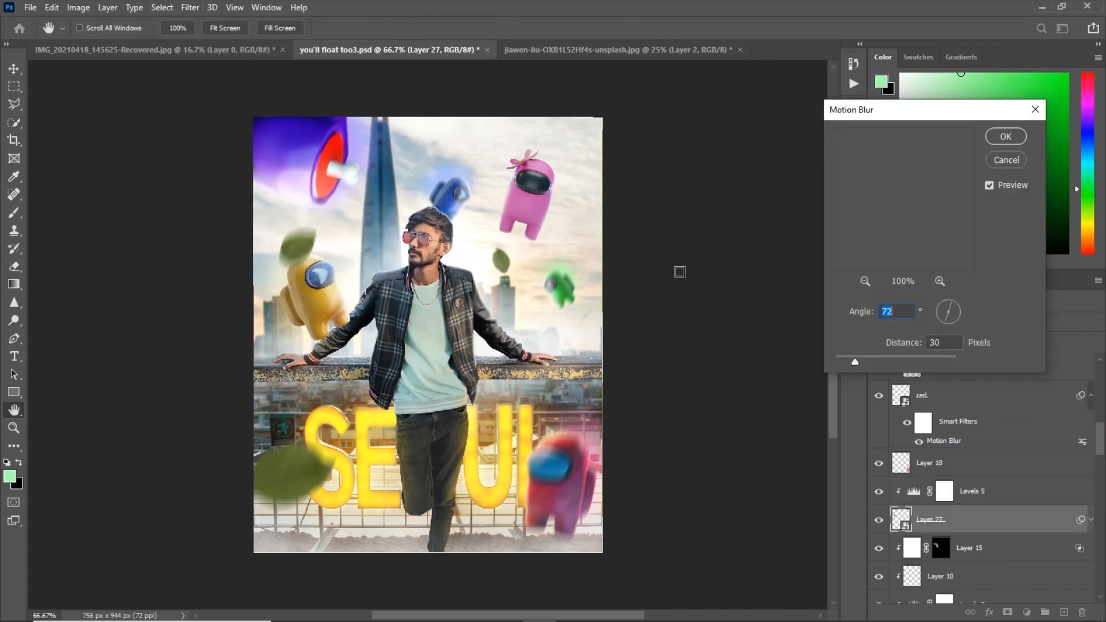
pyautogui.click(1005, 137)
# Duplicate the blurred leaf with its Levels adjustment and place the copy as a tiny leaf above the green character.
pyautogui.keyDown('ctrl'); pyautogui.click(971, 493); pyautogui.keyUp('ctrl')
pyautogui.hotkey('ctrl', 'j')
pyautogui.click(977, 516)
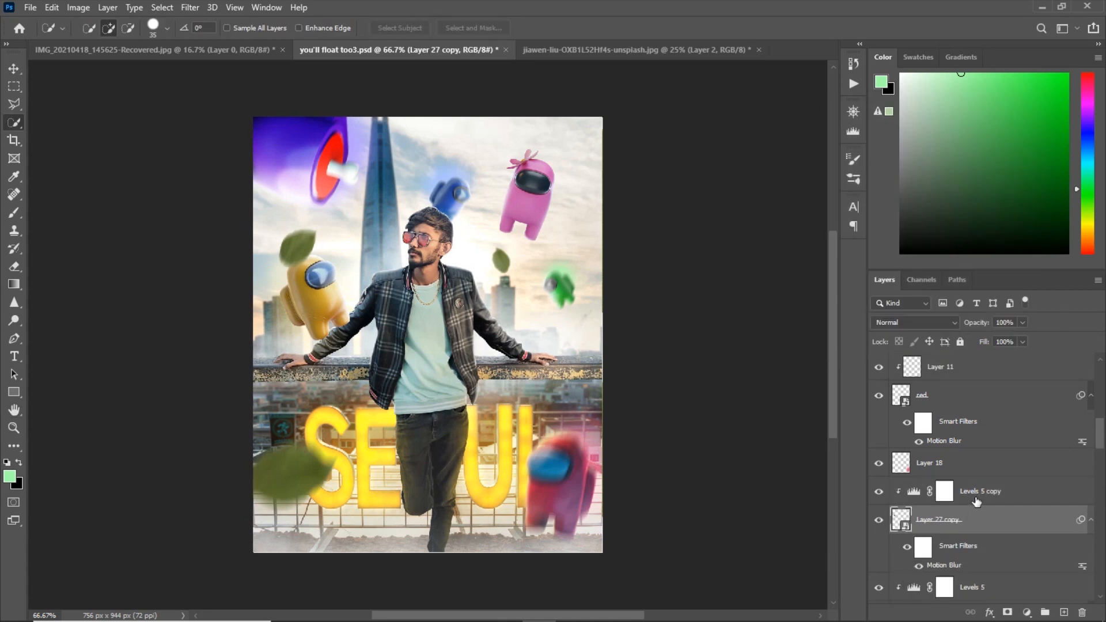
pyautogui.keyDown('ctrl'); pyautogui.click(977, 495); pyautogui.keyUp('ctrl')
pyautogui.hotkey('ctrl', 't')
pyautogui.press('Return')
# Duplicate the tiny leaf with its Levels adjustment and position the copy just below the purple character's bone.
pyautogui.hotkey('ctrl', 'j')
pyautogui.hotkey('ctrl', 't')
pyautogui.press('Return')
pyautogui.moveTo(550, 238); pyautogui.dragTo(362, 206)
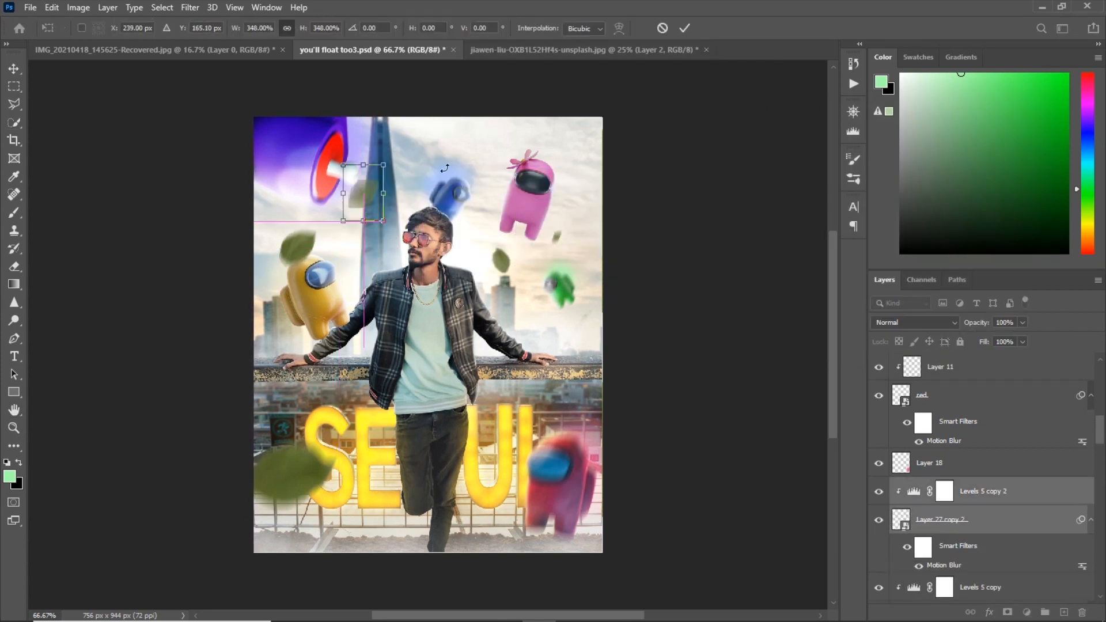
pyautogui.press('Return')
pyautogui.press('w')
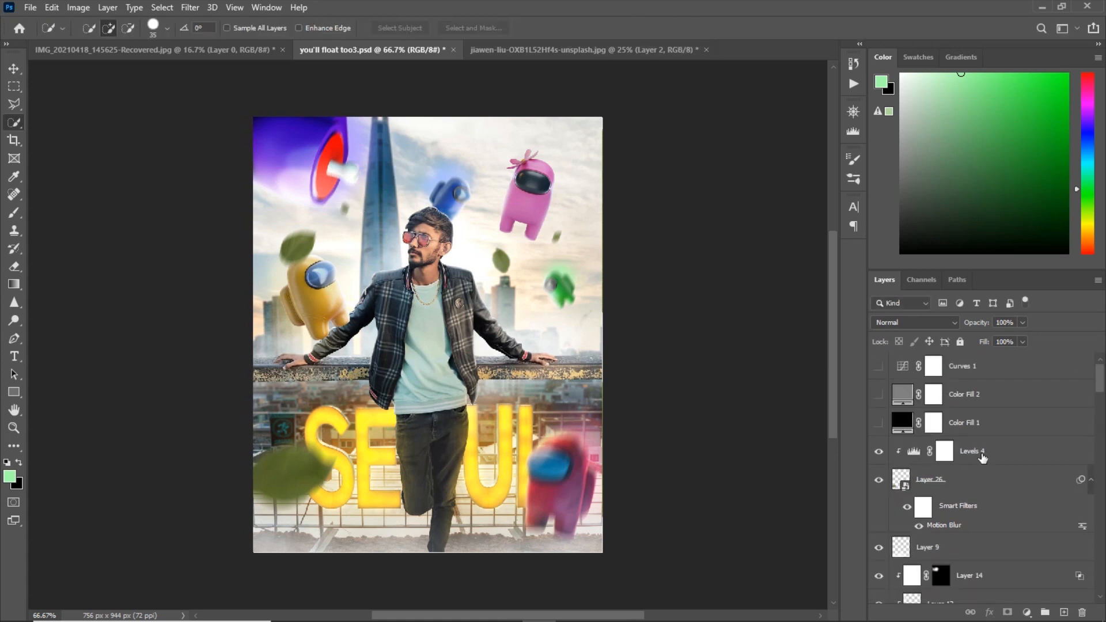
# Place light-leaks-and-bokehs-vol-I-32 over the image's lower-right corner, rotated about -32°, and rasterize it.
pyautogui.moveTo(539, 346); pyautogui.dragTo(553, 453)
pyautogui.moveTo(694, 447); pyautogui.dragTo(663, 340)
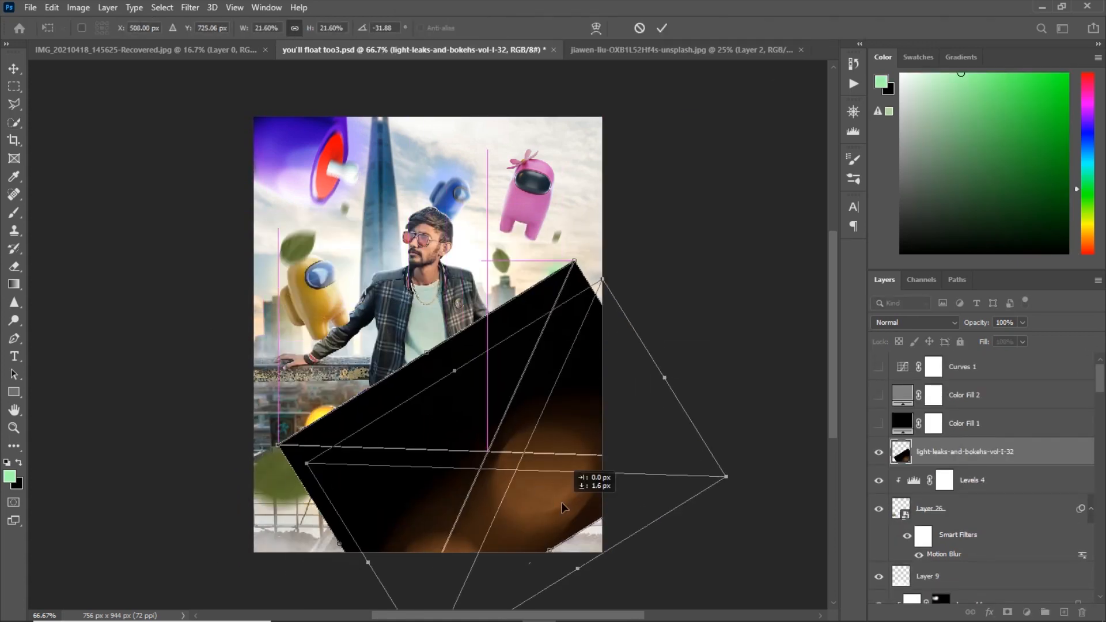
pyautogui.moveTo(563, 506); pyautogui.dragTo(591, 524)
pyautogui.click(662, 28)
pyautogui.click(915, 323)
pyautogui.click(847, 363)
pyautogui.rightClick(907, 463)
pyautogui.click(888, 328)
# Recolour the lower-right light leak with hue -45 and saturation +24, and set its blend mode to Screen.
pyautogui.hotkey('ctrl', 'u')
pyautogui.moveTo(872, 209); pyautogui.dragTo(842, 215)
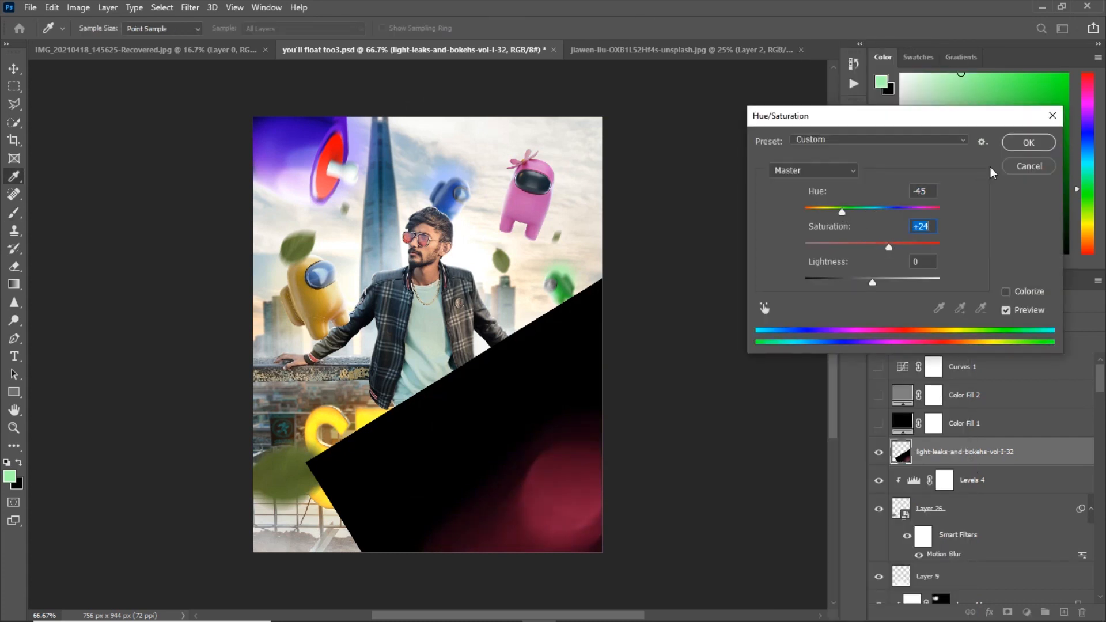
pyautogui.click(1028, 142)
pyautogui.click(916, 323)
pyautogui.click(922, 358)
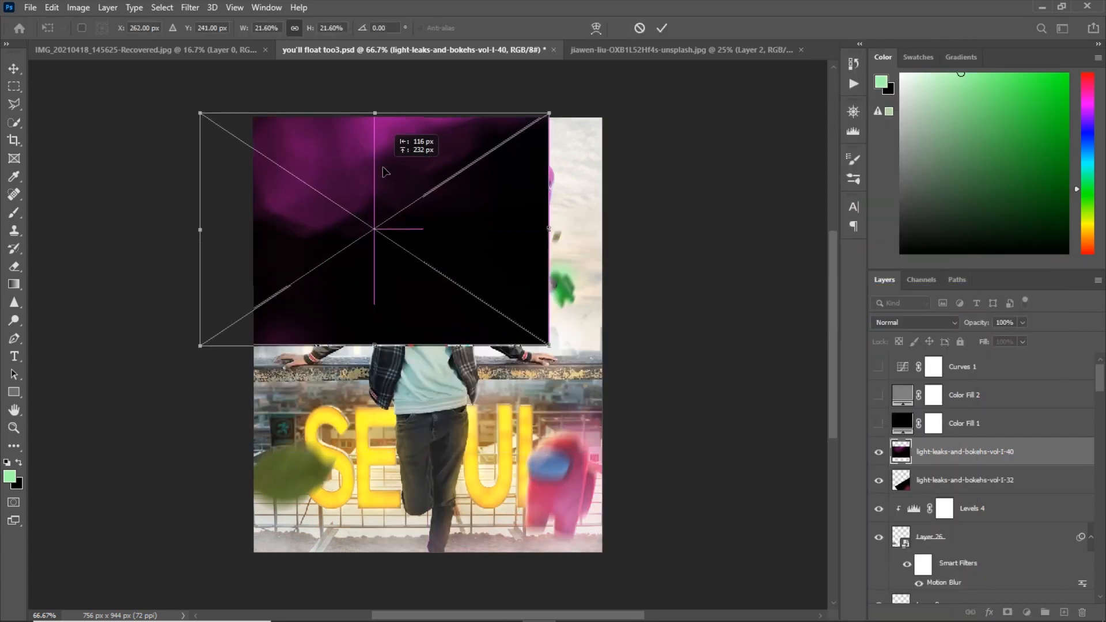
# Place light-leaks-and-bokehs-vol-I-40 over the image's upper-left corner and rasterize the layer.
pyautogui.press('Return')
pyautogui.rightClick(1063, 449)
pyautogui.click(930, 279)
# Shift the upper-left light leak's hue slightly toward violet and blend it with Screen.
pyautogui.hotkey('ctrl', 'u')
pyautogui.moveTo(872, 212); pyautogui.dragTo(862, 211)
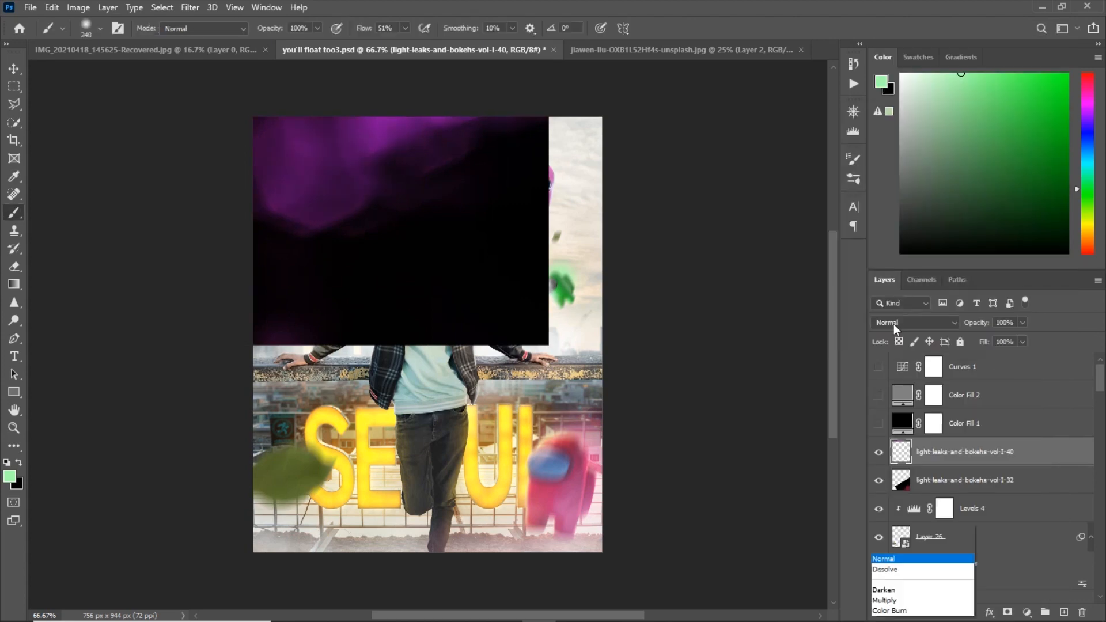
pyautogui.click(899, 576)
pyautogui.click(879, 454)
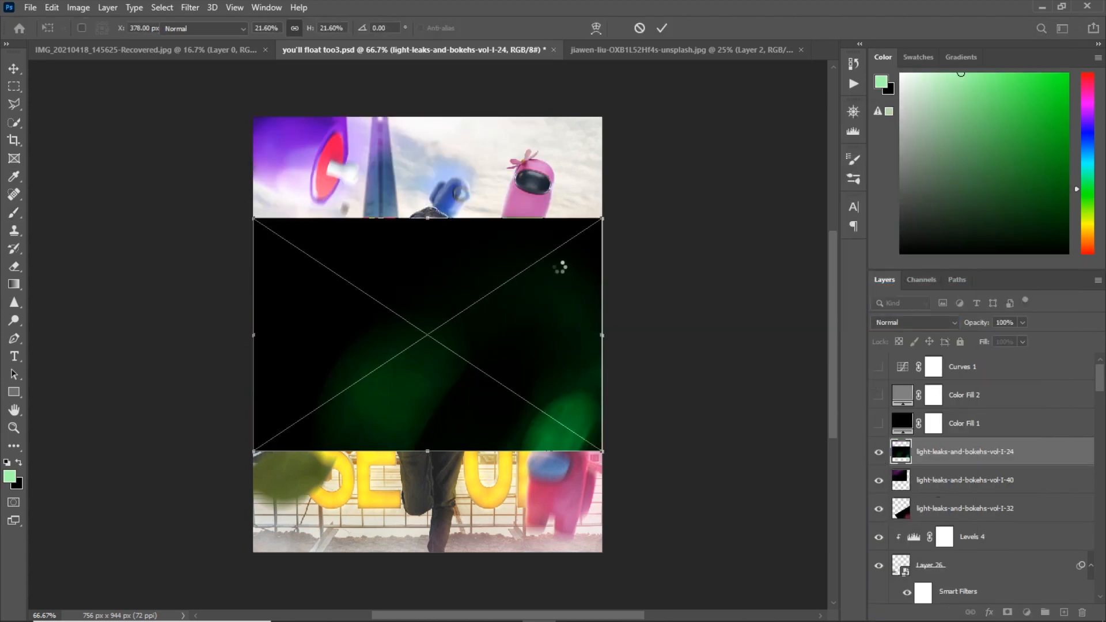
# Try the green light-leaks-and-bokehs-vol-I-24 rotated over the image's right edge in Screen mode.
pyautogui.press('Return')
pyautogui.press('super')
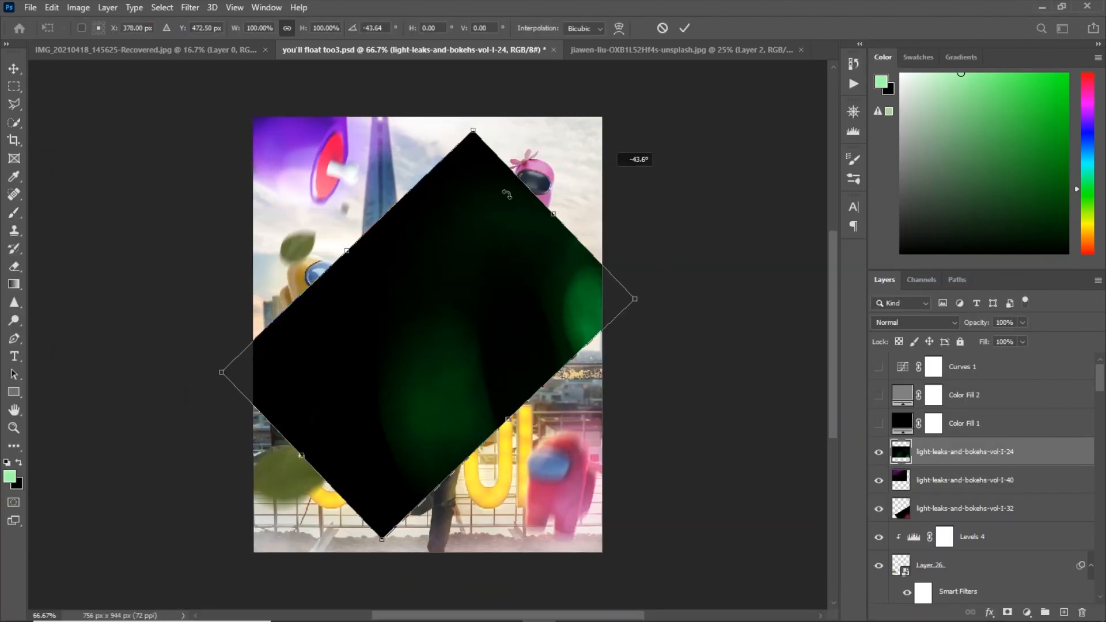
pyautogui.moveTo(635, 161); pyautogui.dragTo(654, 151)
pyautogui.press('Return')
pyautogui.click(916, 322)
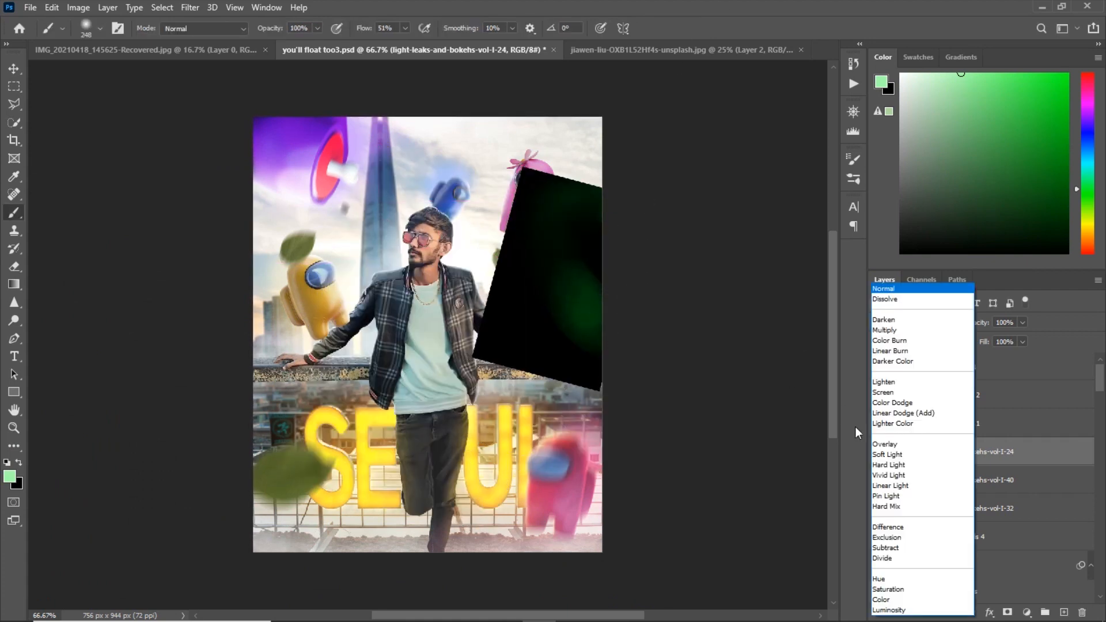
pyautogui.click(899, 393)
pyautogui.click(879, 453)
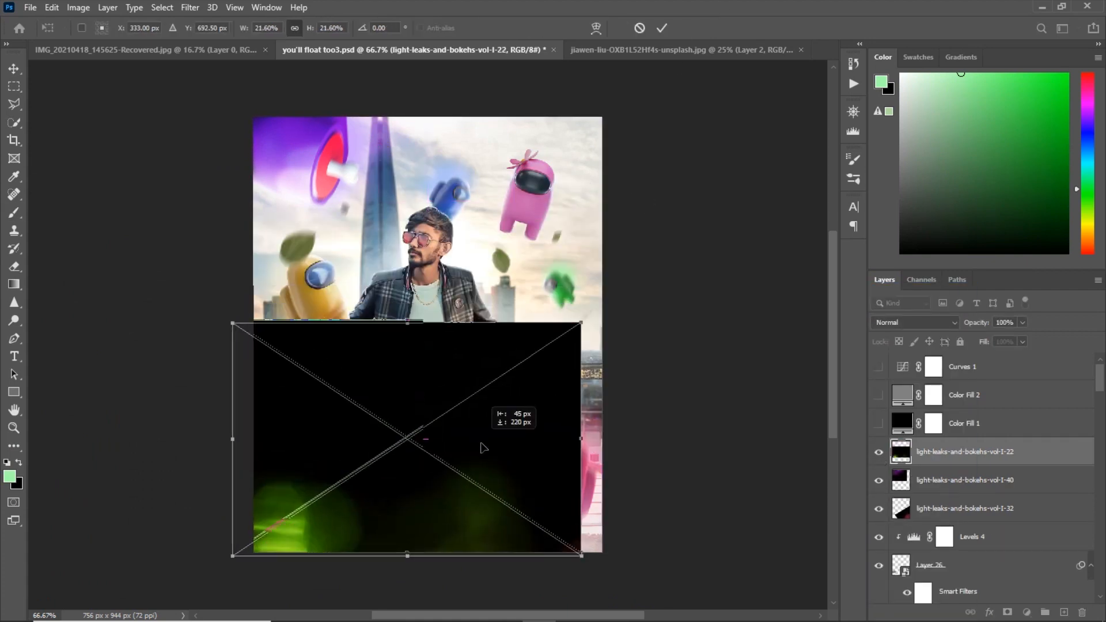
# Position and tilt light-leaks-and-bokehs-vol-I-22 over the image's lower-left corner and rasterize it.
pyautogui.moveTo(484, 447); pyautogui.dragTo(366, 531)
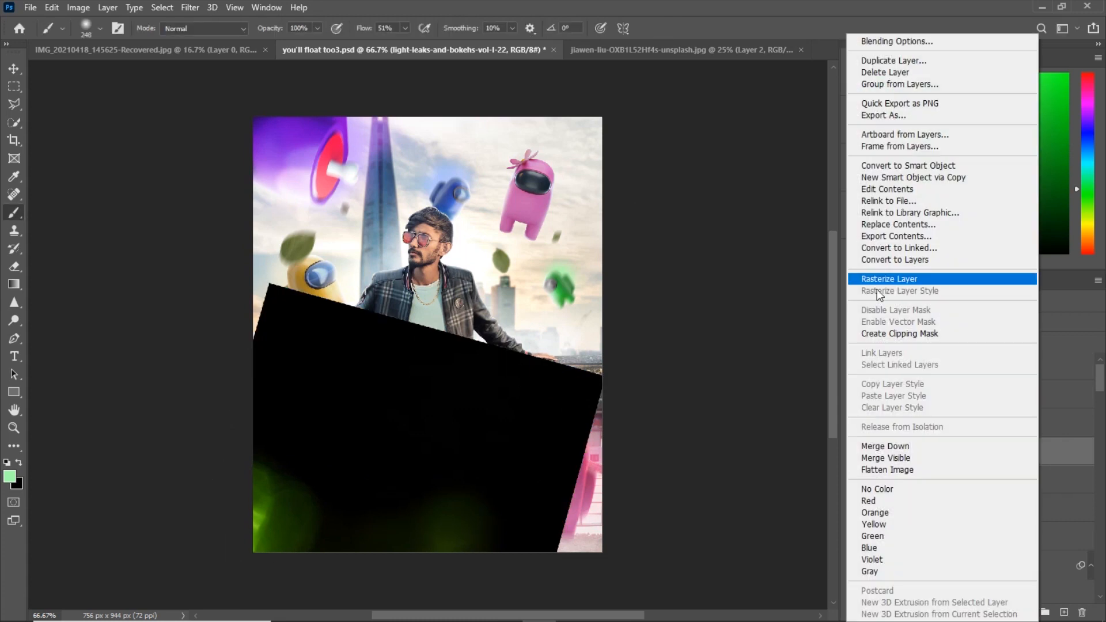
pyautogui.click(877, 282)
# Set the lower-left green light leak to Screen and duplicate it, with the copy at 47% opacity.
pyautogui.click(916, 322)
pyautogui.click(883, 392)
pyautogui.hotkey('ctrl', 'j')
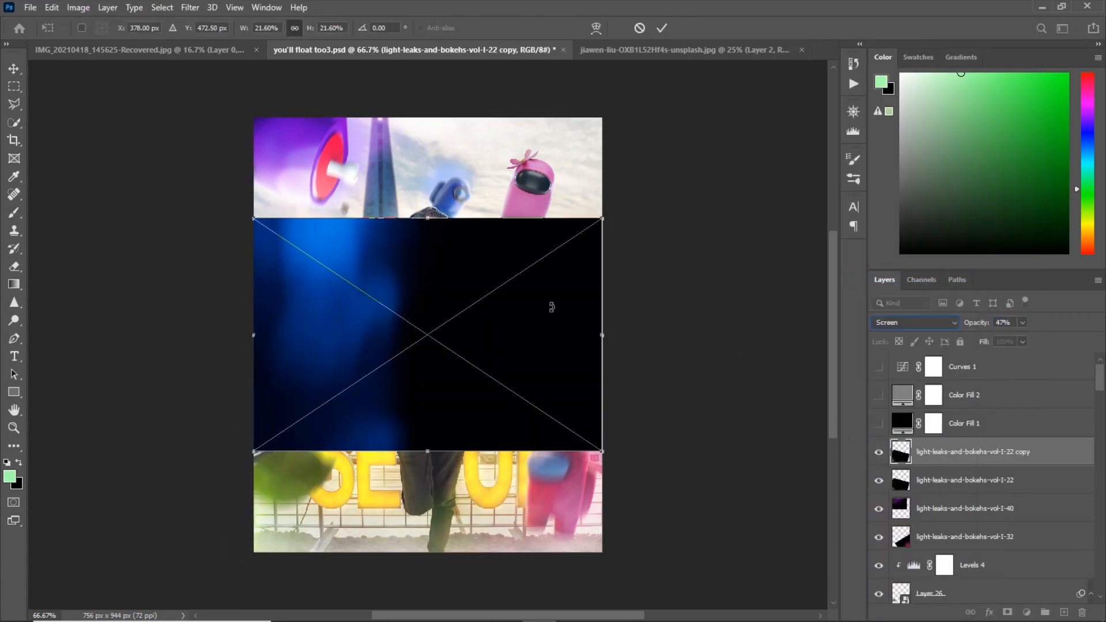
# Place the blue light-leaks-and-bokehs-vol-I-37 over the upper part of the image and mask it off the model and nearby characters.
pyautogui.moveTo(415, 313); pyautogui.dragTo(466, 226)
pyautogui.click(661, 28)
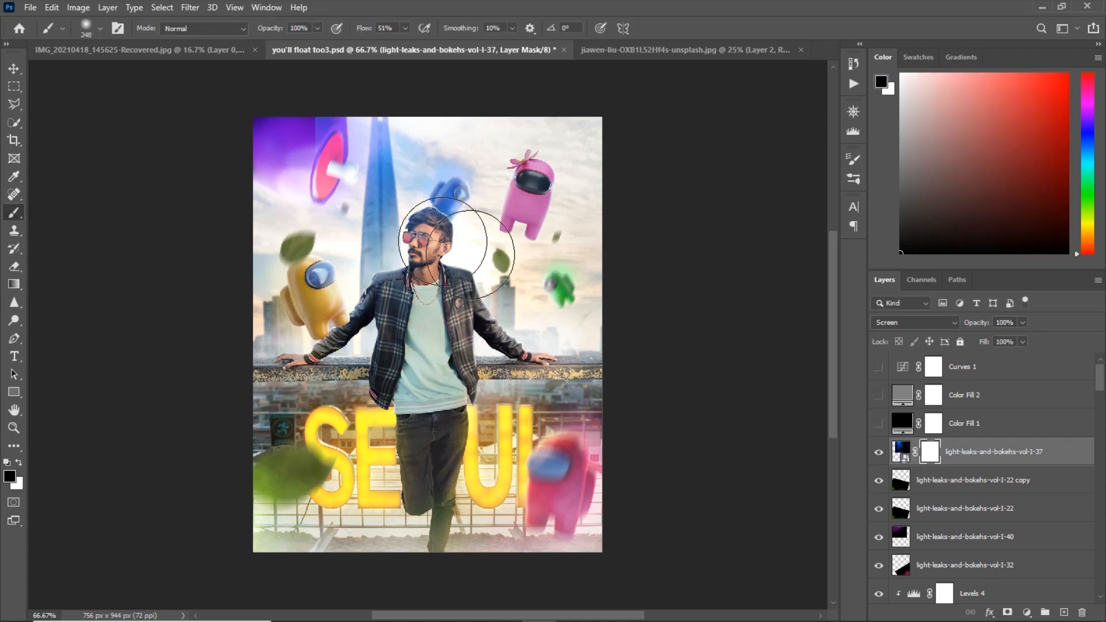
pyautogui.moveTo(456, 249)
pyautogui.mouseDown()
pyautogui.moveTo(368, 184)
pyautogui.moveTo(299, 174)
pyautogui.mouseUp()
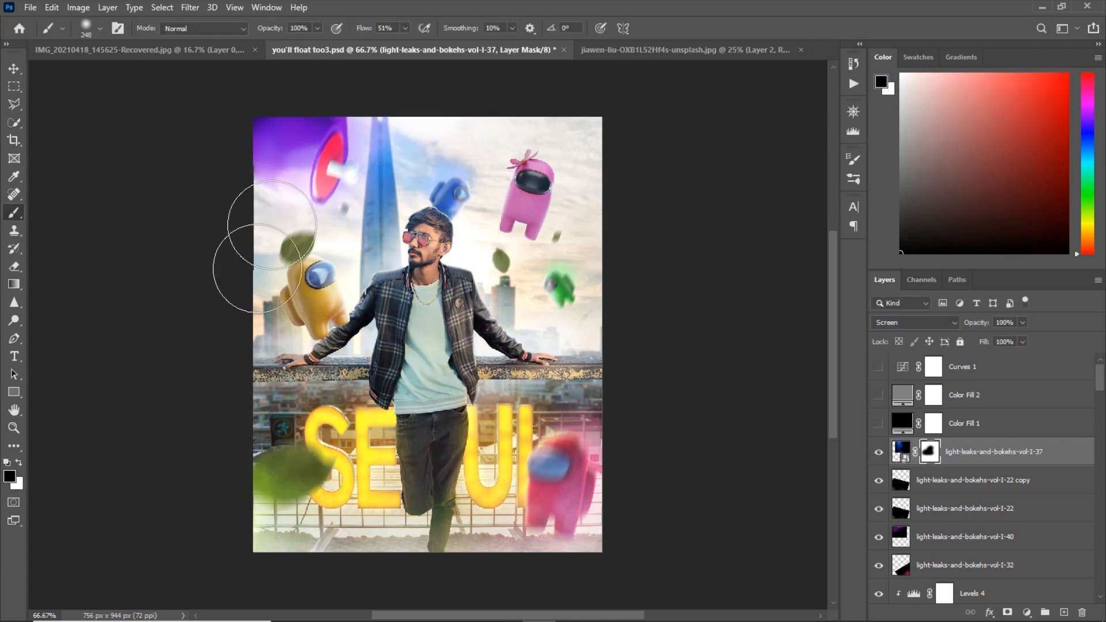
pyautogui.moveTo(355, 24); pyautogui.dragTo(340, 24)
pyautogui.moveTo(426, 264); pyautogui.dragTo(386, 226)
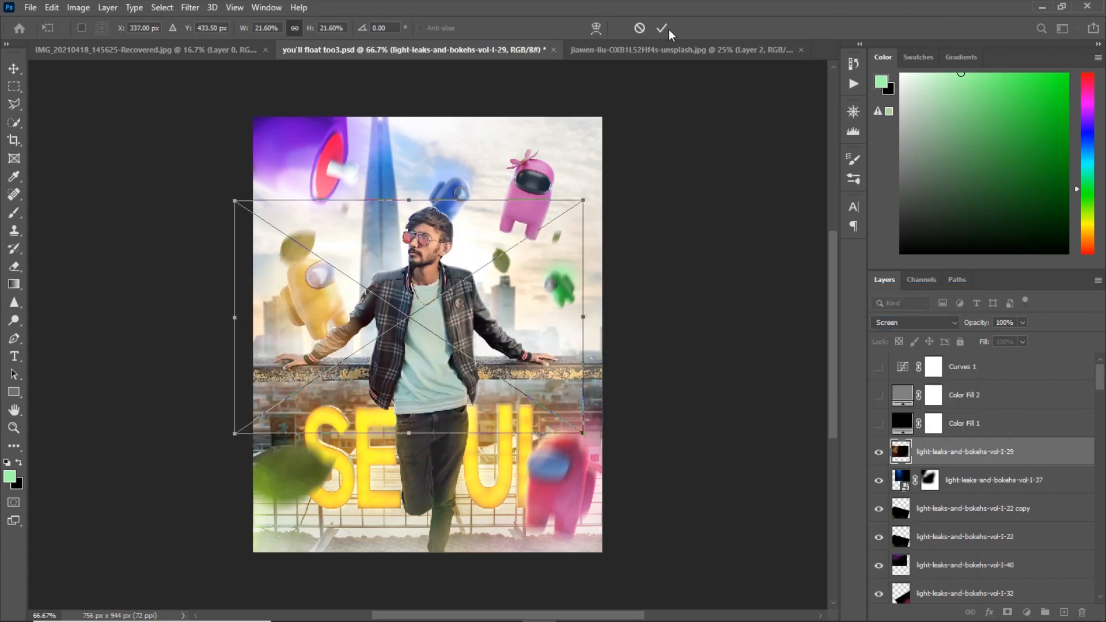
# Try repositioning the orange light-leaks-and-bokehs-vol-I-29 in Screen mode over the yellow character.
pyautogui.click(661, 27)
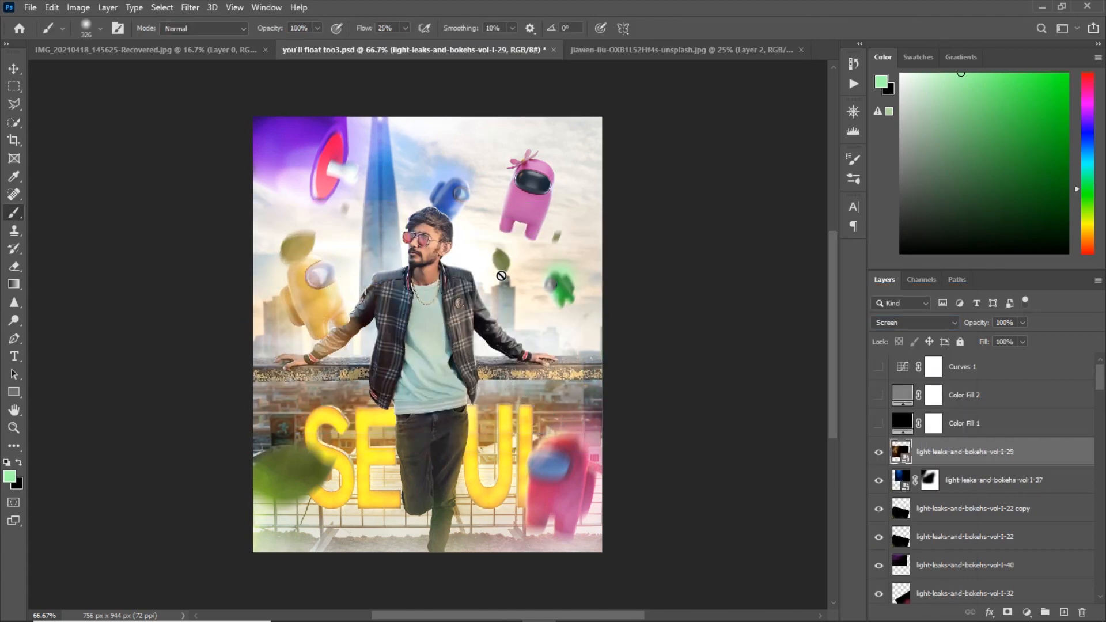
pyautogui.hotkey('ctrl', 't')
pyautogui.moveTo(381, 314); pyautogui.dragTo(326, 281)
pyautogui.moveTo(345, 375)
pyautogui.mouseDown()
pyautogui.moveTo(370, 404)
pyautogui.moveTo(383, 378)
pyautogui.moveTo(410, 368)
pyautogui.mouseUp()
pyautogui.click(639, 28)
# Place a second light-leaks-and-bokehs-vol-I-37, scaled down, over the yellow character at the image's left edge.
pyautogui.click(914, 322)
pyautogui.click(877, 394)
pyautogui.moveTo(603, 335); pyautogui.dragTo(480, 335)
pyautogui.moveTo(426, 334); pyautogui.dragTo(420, 302)
pyautogui.click(663, 26)
# Recolour the second light leak from blue to green with a hue of -80.
pyautogui.hotkey('ctrl', 'u')
pyautogui.moveTo(876, 209); pyautogui.dragTo(833, 209)
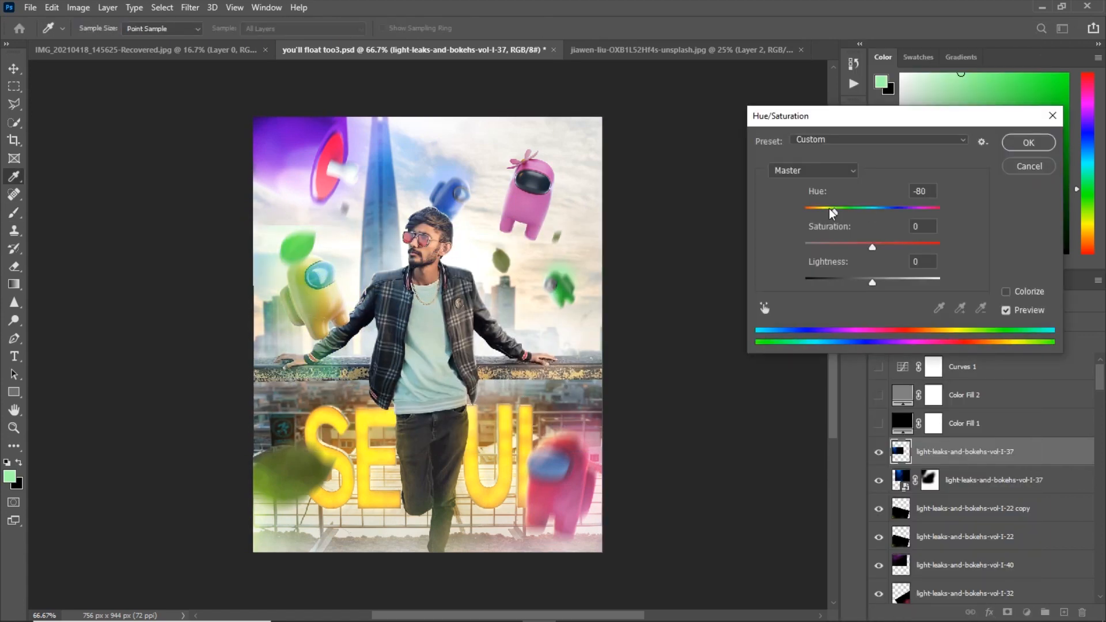
pyautogui.press('Return')
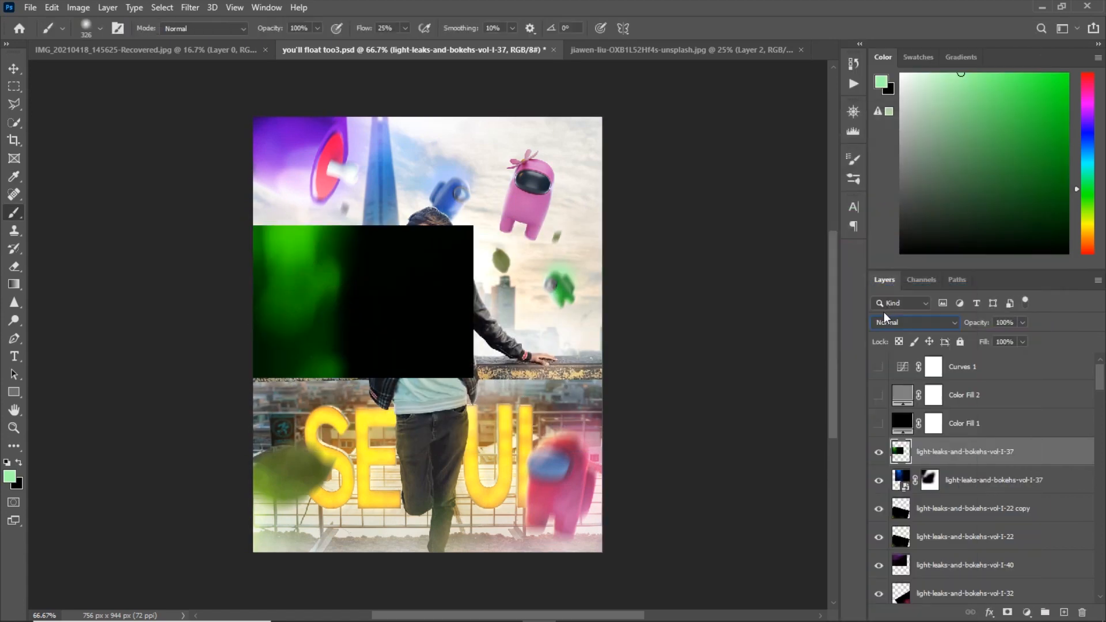
# Recolour the second light leak from green to yellow with Hue/Saturation and set its blending mode to Screen.
pyautogui.hotkey('ctrl', 'u')
pyautogui.moveTo(838, 212); pyautogui.dragTo(839, 212)
pyautogui.click(1011, 144)
pyautogui.click(899, 322)
pyautogui.click(879, 393)
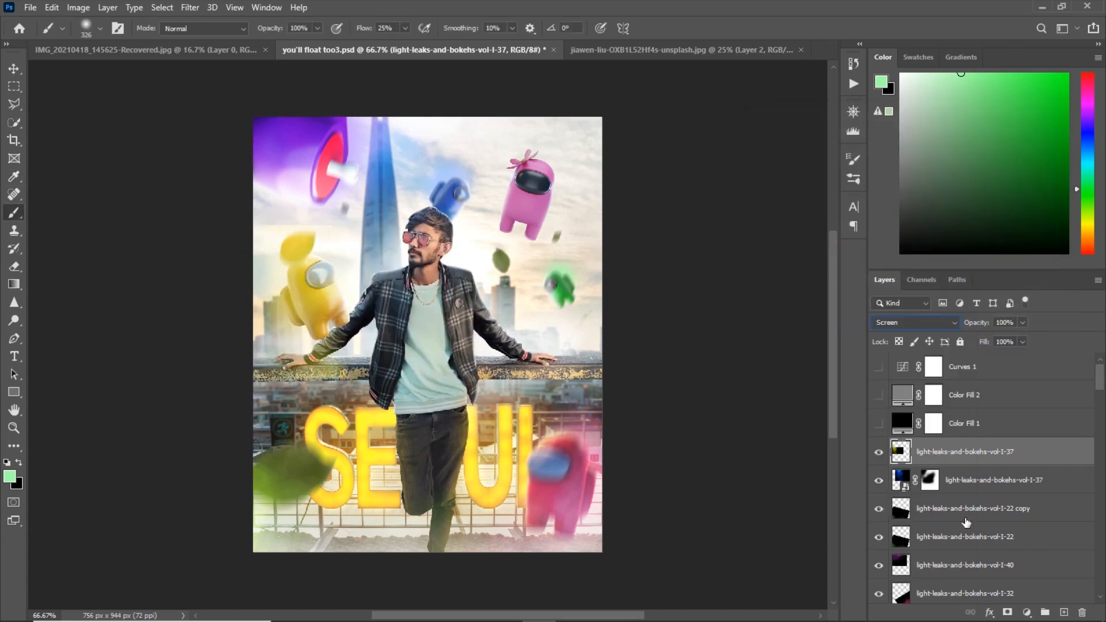
# Add a layer mask to the yellow light leak, paint the excess glow away around the yellow character, and save the document.
pyautogui.click(1007, 612)
pyautogui.moveTo(278, 394)
pyautogui.mouseDown()
pyautogui.moveTo(205, 383)
pyautogui.moveTo(308, 339)
pyautogui.mouseUp()
pyautogui.hotkey('ctrl', '+')
pyautogui.hotkey('ctrl', '-')
pyautogui.press(']')
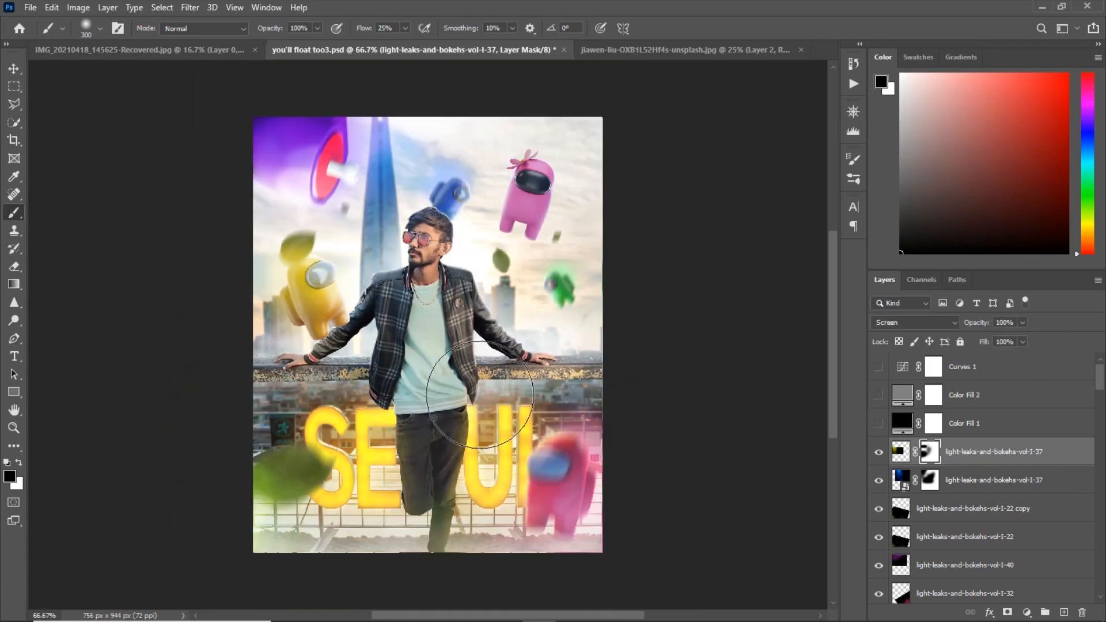
pyautogui.click(38, 162)
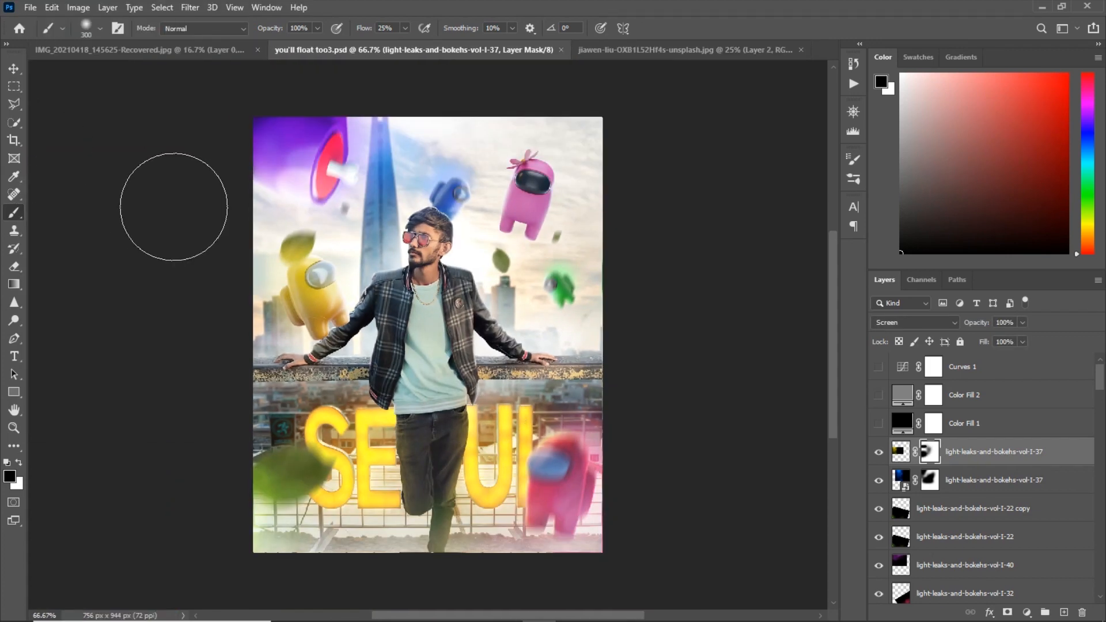
# Add a Color Lookup adjustment above the light leaks, choose a 3D LUT and lower the layer's opacity.
pyautogui.click(1027, 613)
pyautogui.click(1022, 535)
pyautogui.click(740, 171)
pyautogui.click(727, 282)
pyautogui.click(816, 109)
pyautogui.moveTo(971, 325); pyautogui.dragTo(924, 329)
# Add a second Color Lookup adjustment with a 3D LUT, keep it at 21% opacity, and check its effect.
pyautogui.click(1027, 612)
pyautogui.click(1023, 535)
pyautogui.click(743, 172)
pyautogui.click(720, 301)
pyautogui.click(816, 111)
pyautogui.click(879, 451)
# Add a third Color Lookup adjustment with a 3D LUT, change its blending mode and reduce its opacity.
pyautogui.click(1027, 613)
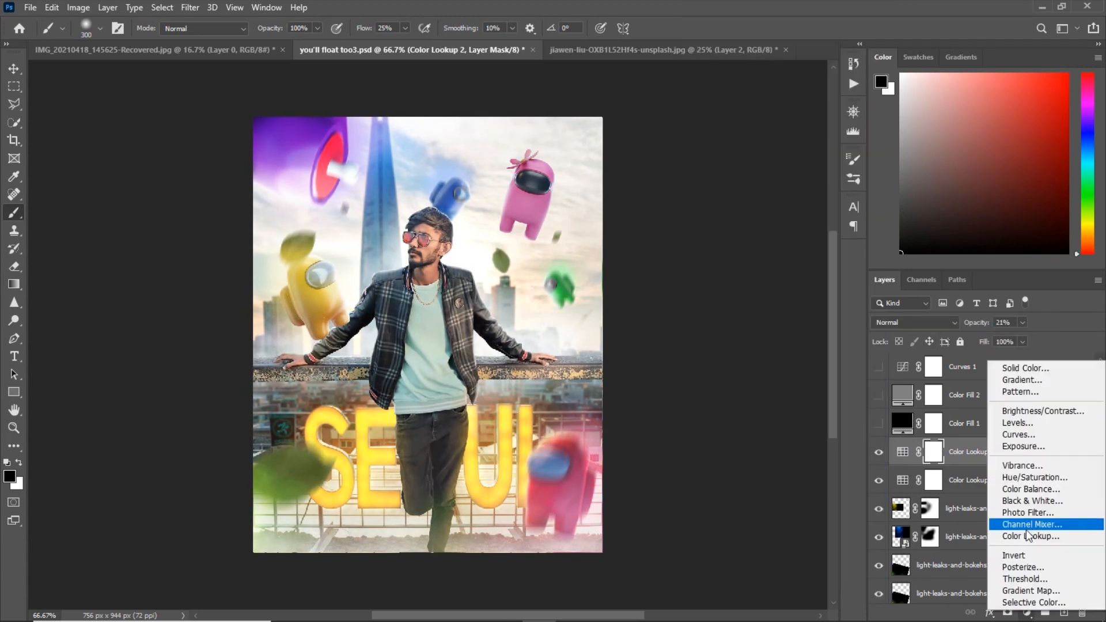
pyautogui.click(1024, 538)
pyautogui.click(743, 168)
pyautogui.click(717, 306)
pyautogui.click(915, 323)
pyautogui.click(899, 362)
pyautogui.moveTo(976, 323); pyautogui.dragTo(933, 329)
# Add a fourth Color Lookup adjustment using EdgyAmber.3DL, blended in Soft Light at 14% opacity.
pyautogui.click(1027, 612)
pyautogui.click(1024, 538)
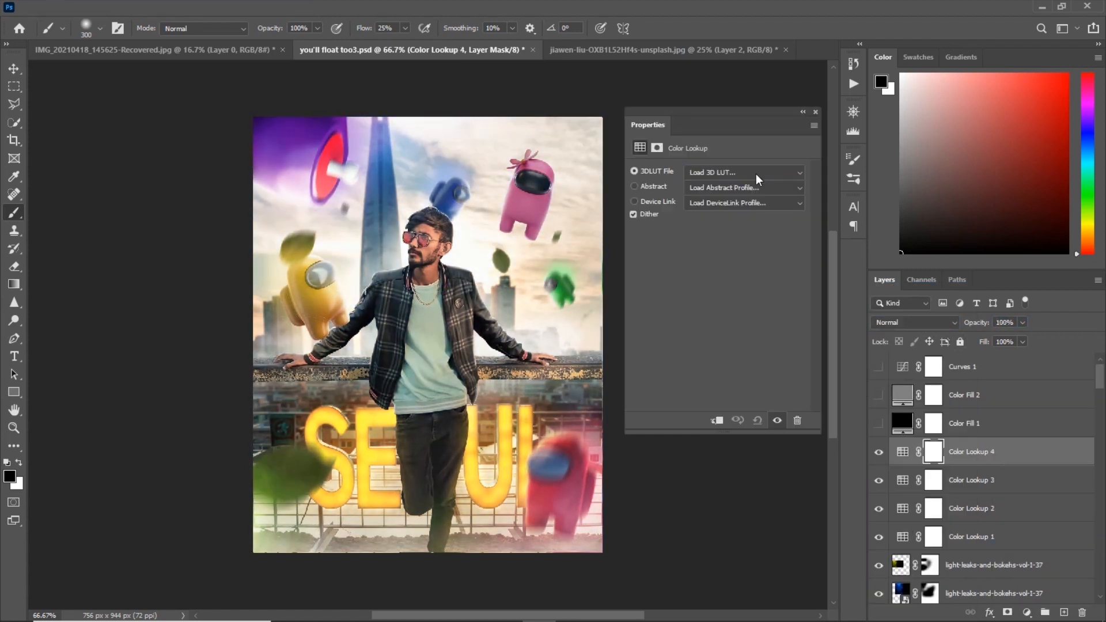
pyautogui.click(759, 171)
pyautogui.click(720, 309)
pyautogui.click(756, 167)
pyautogui.click(729, 231)
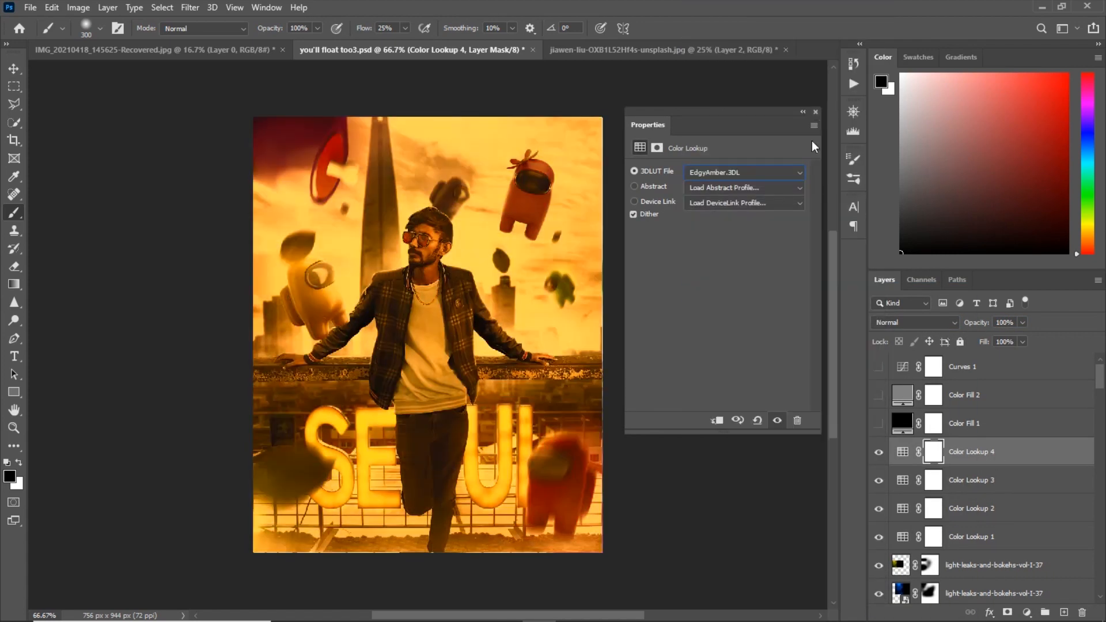
pyautogui.click(914, 322)
pyautogui.click(899, 452)
# Add a fifth Color Lookup adjustment and mask its effect off the SEOUL sign and the yellow character.
pyautogui.click(1027, 613)
pyautogui.click(1025, 535)
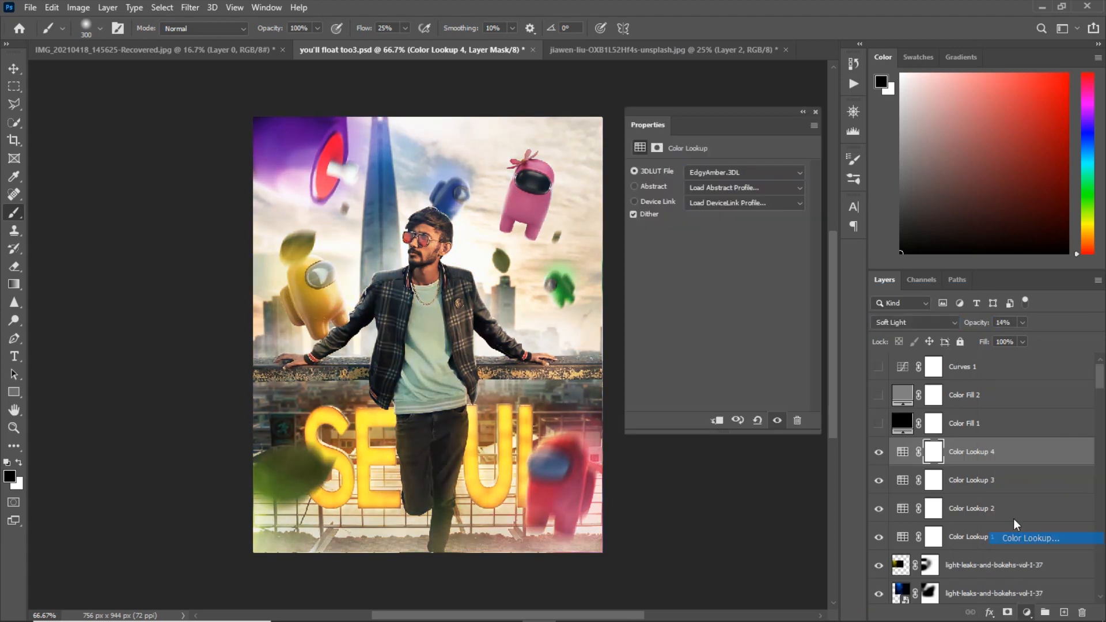
pyautogui.click(878, 454)
pyautogui.click(878, 453)
pyautogui.click(878, 452)
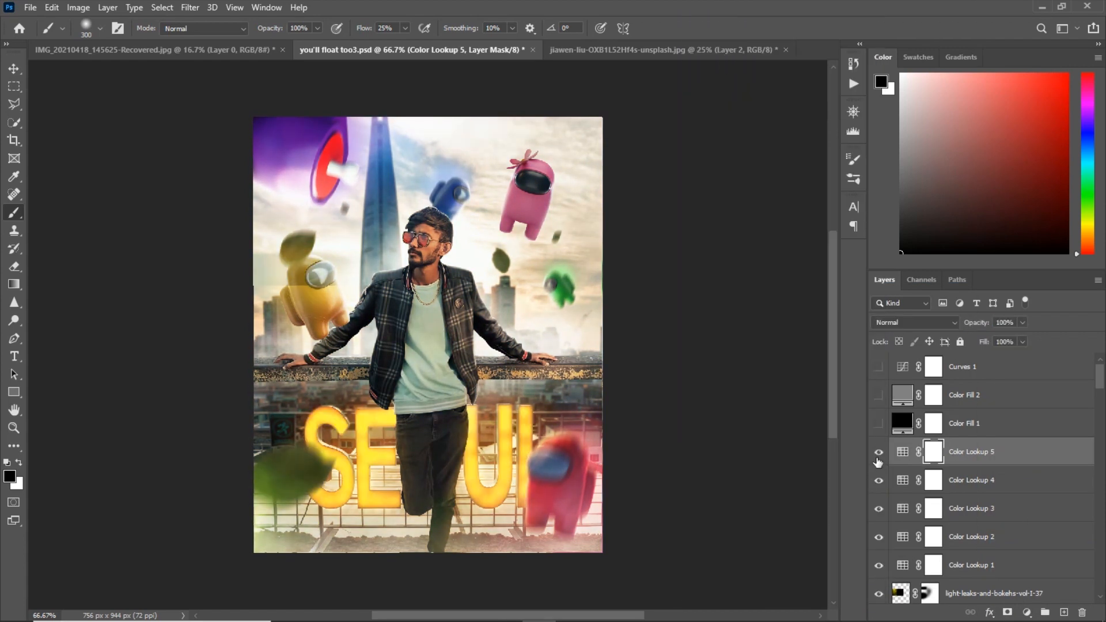
pyautogui.click(878, 453)
pyautogui.click(878, 453)
pyautogui.click(878, 453)
pyautogui.moveTo(507, 426)
pyautogui.mouseDown()
pyautogui.moveTo(438, 455)
pyautogui.moveTo(357, 461)
pyautogui.moveTo(489, 464)
pyautogui.mouseUp()
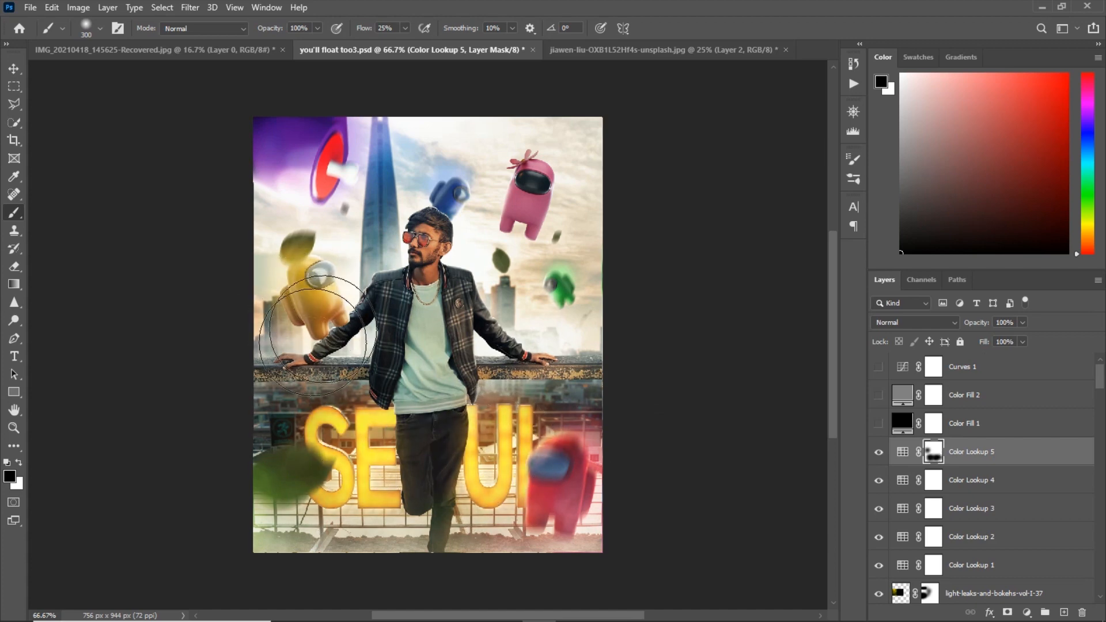
# Add a sixth Color Lookup adjustment with a 3D LUT and invert its mask to hide the effect.
pyautogui.click(1027, 613)
pyautogui.click(1024, 534)
pyautogui.click(652, 167)
pyautogui.scroll(-10, 731, 231)
pyautogui.click(712, 206)
pyautogui.click(806, 111)
pyautogui.hotkey('ctrl', 'i')
# Paint white with a small soft brush on the Color Lookup 6 mask over the model's face and neck.
pyautogui.scroll(3, 437, 233)
pyautogui.press('[')
pyautogui.press('[')
pyautogui.press('[')
pyautogui.press('[')
pyautogui.press('[')
pyautogui.press('[')
pyautogui.press('[')
pyautogui.press('[')
pyautogui.press('[')
pyautogui.press('[')
pyautogui.press('[')
pyautogui.press('[')
pyautogui.press('[')
pyautogui.press('x')
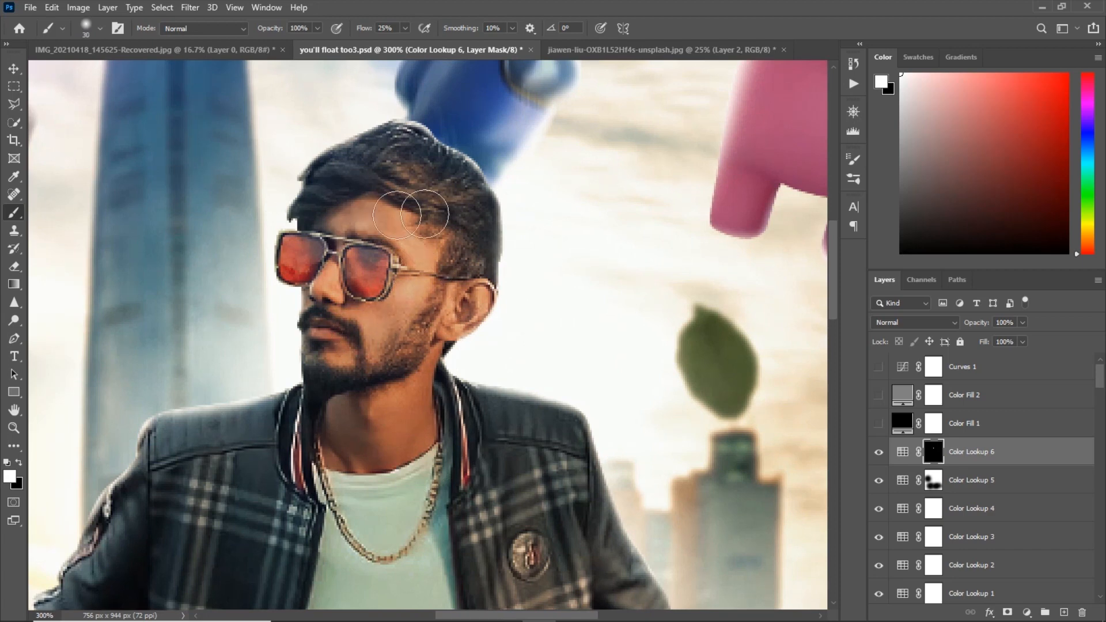
pyautogui.press('[')
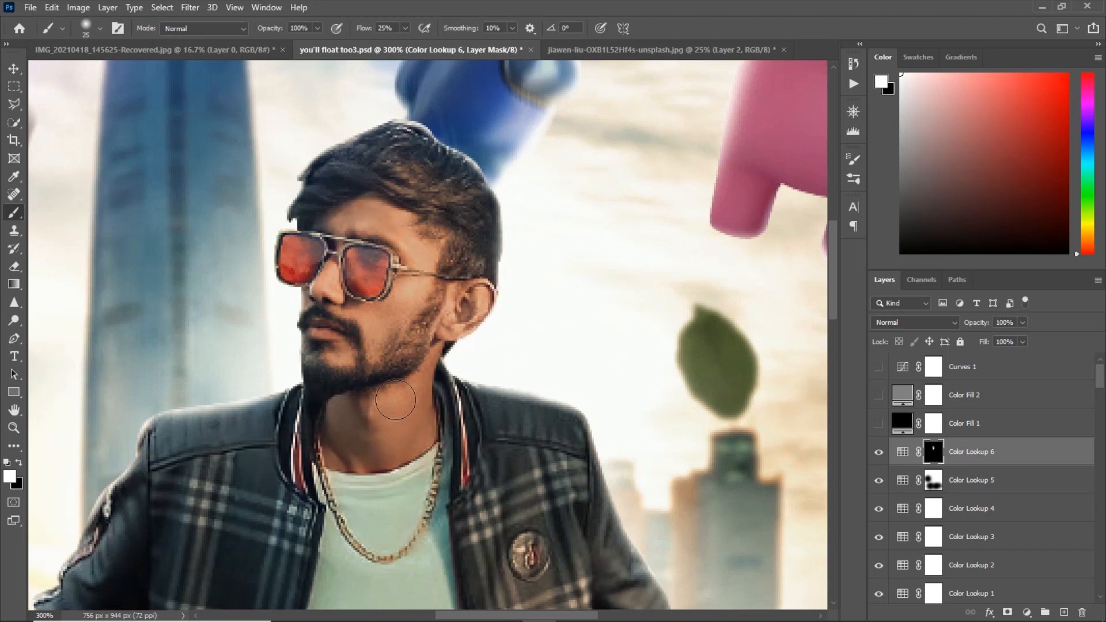
pyautogui.press(']')
# Paint the Color Lookup 6 effect onto the model's hands on the railing with a smaller brush.
pyautogui.hotkey('ctrl', '0')
pyautogui.scroll(4, 262, 351)
pyautogui.press('[')
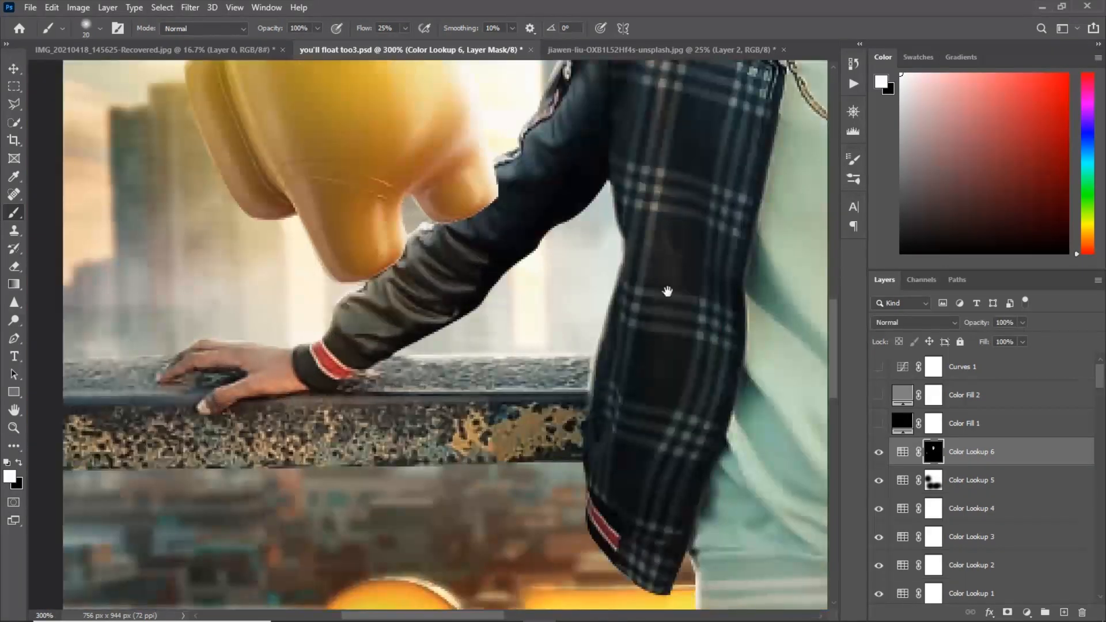
pyautogui.moveTo(668, 292); pyautogui.dragTo(51, 314)
pyautogui.press('[')
pyautogui.moveTo(695, 358); pyautogui.dragTo(720, 358)
pyautogui.moveTo(288, 116); pyautogui.dragTo(463, 597)
pyautogui.hotkey('ctrl', '0')
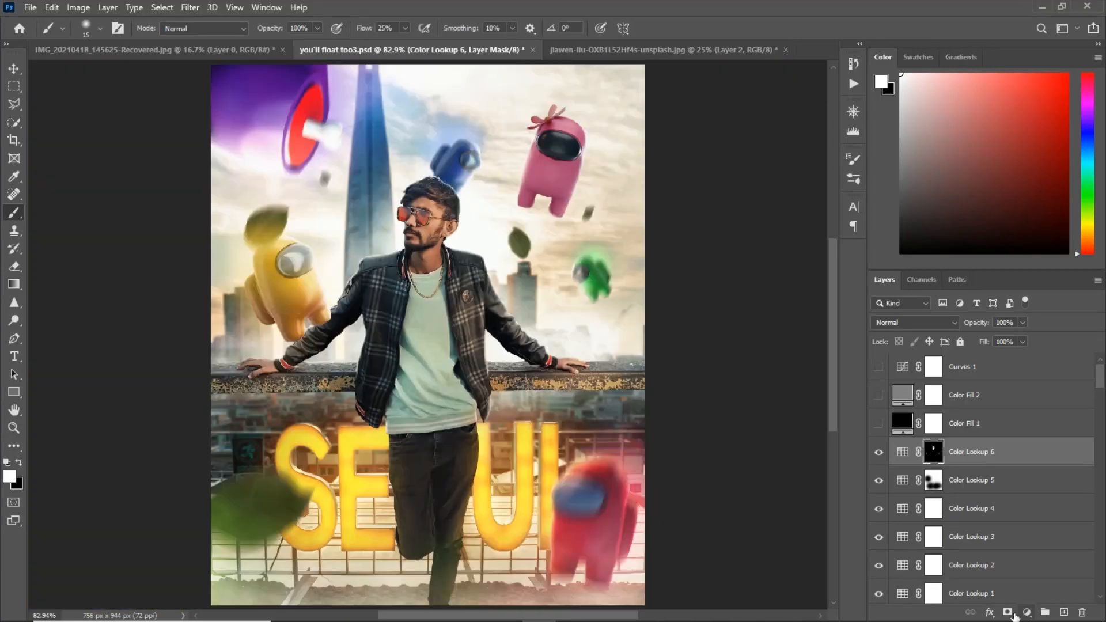
# Add a seventh Color Lookup adjustment, pick a 3D LUT for the whole image and lower its opacity.
pyautogui.click(1026, 612)
pyautogui.click(1031, 539)
pyautogui.click(711, 173)
pyautogui.click(735, 73)
pyautogui.press('Up')
pyautogui.hotkey('ctrl', '-')
pyautogui.moveTo(977, 323); pyautogui.dragTo(933, 328)
# Add an eighth Color Lookup adjustment with a different 3D LUT and fine-tune its opacity.
pyautogui.click(1026, 613)
pyautogui.click(1005, 544)
pyautogui.click(743, 173)
pyautogui.click(745, 120)
pyautogui.moveTo(982, 328)
pyautogui.mouseDown()
pyautogui.moveTo(991, 321)
pyautogui.moveTo(966, 326)
pyautogui.mouseUp()
pyautogui.click(957, 325)
pyautogui.click(971, 326)
# Add a ninth Color Lookup adjustment using !Amina_light_and_shine.cube and invert its mask.
pyautogui.click(1026, 612)
pyautogui.click(1005, 544)
pyautogui.click(717, 177)
pyautogui.click(738, 112)
pyautogui.click(814, 113)
pyautogui.hotkey('ctrl', 'i')
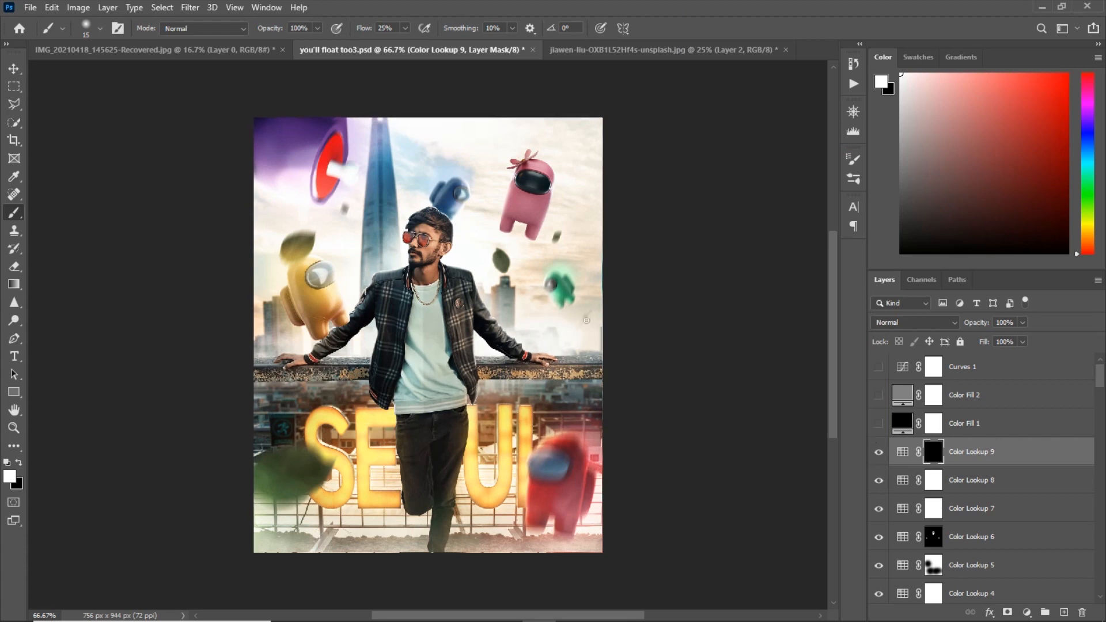
# Paint the Color Lookup 9 effect onto the model's face with a 30 px white brush.
pyautogui.scroll(2, 436, 245)
pyautogui.press(']')
pyautogui.press(']')
pyautogui.press(']')
pyautogui.hotkey('ctrl', '0')
# Add a tenth Color Lookup adjustment using !Amina_red.cube and set its opacity to 60%.
pyautogui.click(1026, 613)
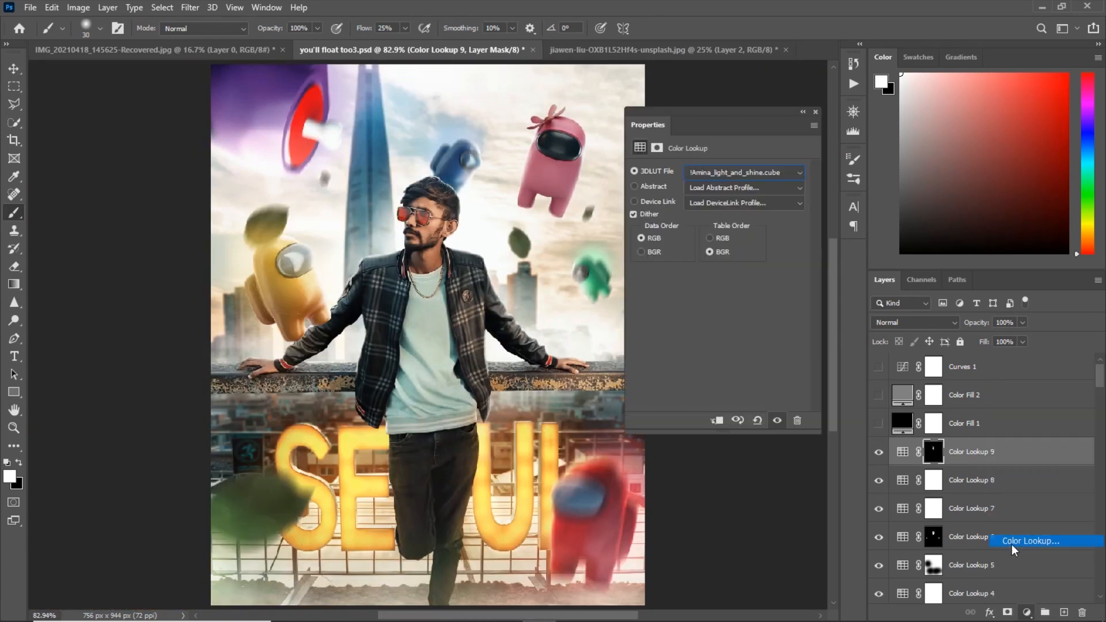
pyautogui.click(1005, 531)
pyautogui.click(720, 172)
pyautogui.click(749, 227)
pyautogui.click(720, 172)
pyautogui.click(721, 142)
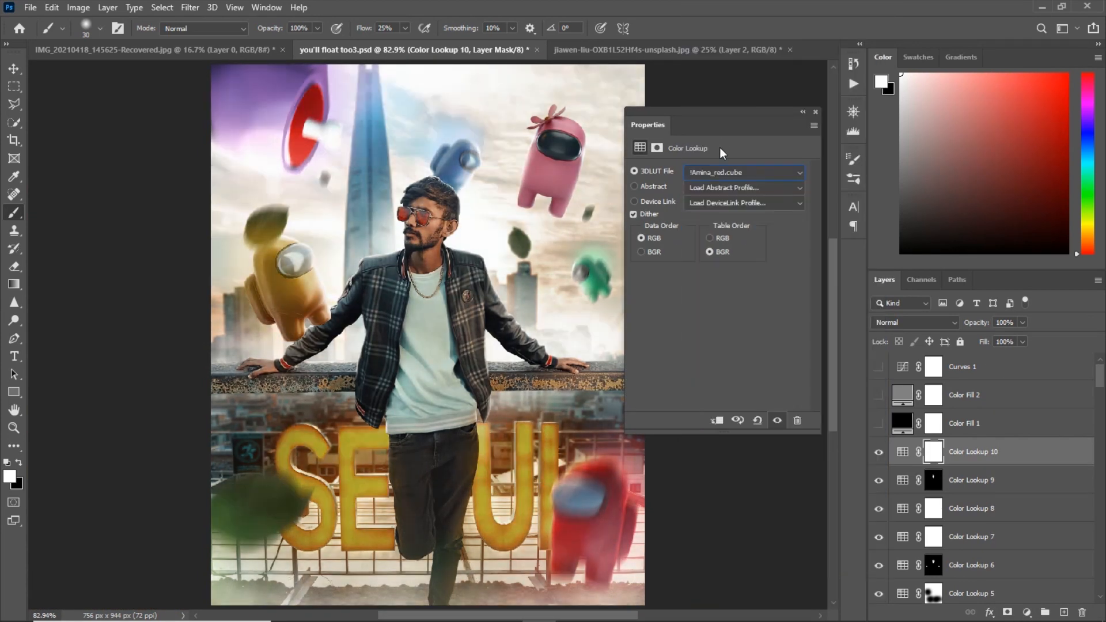
pyautogui.click(815, 113)
pyautogui.hotkey('ctrl', '-')
pyautogui.hotkey('ctrl', '+')
pyautogui.hotkey('ctrl', '-')
pyautogui.moveTo(972, 323); pyautogui.dragTo(947, 326)
pyautogui.click(878, 453)
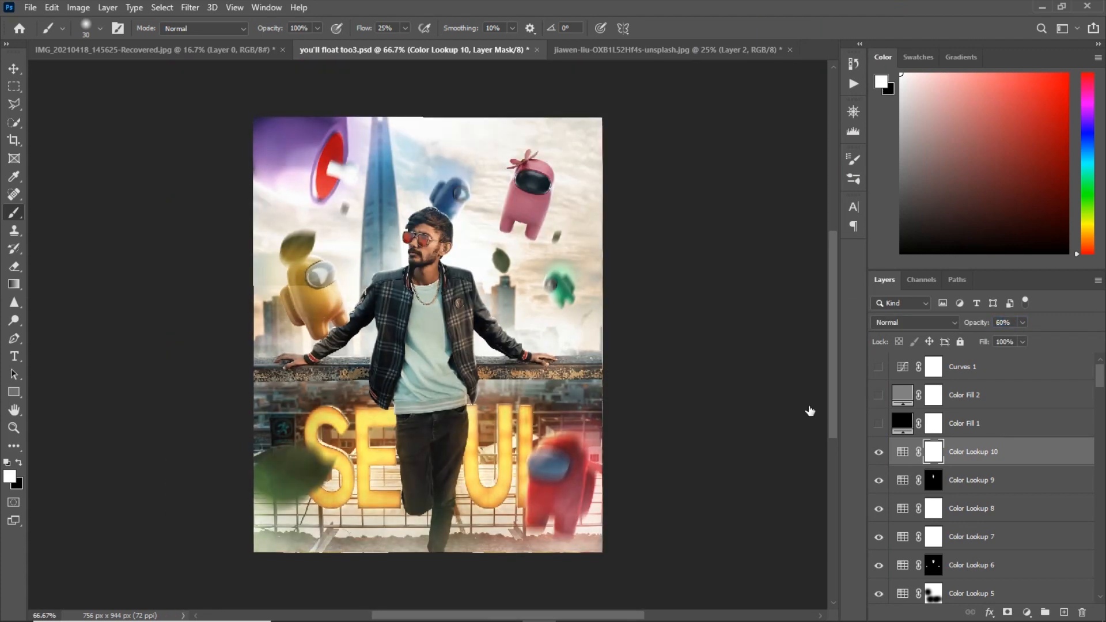
# Mask the !Amina_red.cube adjustment off the SEOUL sign and the yellow character with a larger black brush, and save the document.
pyautogui.click(878, 452)
pyautogui.hotkey('ctrl', '+')
pyautogui.hotkey('ctrl', '+')
pyautogui.hotkey('ctrl', '-')
pyautogui.hotkey('ctrl', '-')
pyautogui.press('x')
pyautogui.moveTo(334, 426); pyautogui.dragTo(375, 490)
pyautogui.hotkey('ctrl', 's')
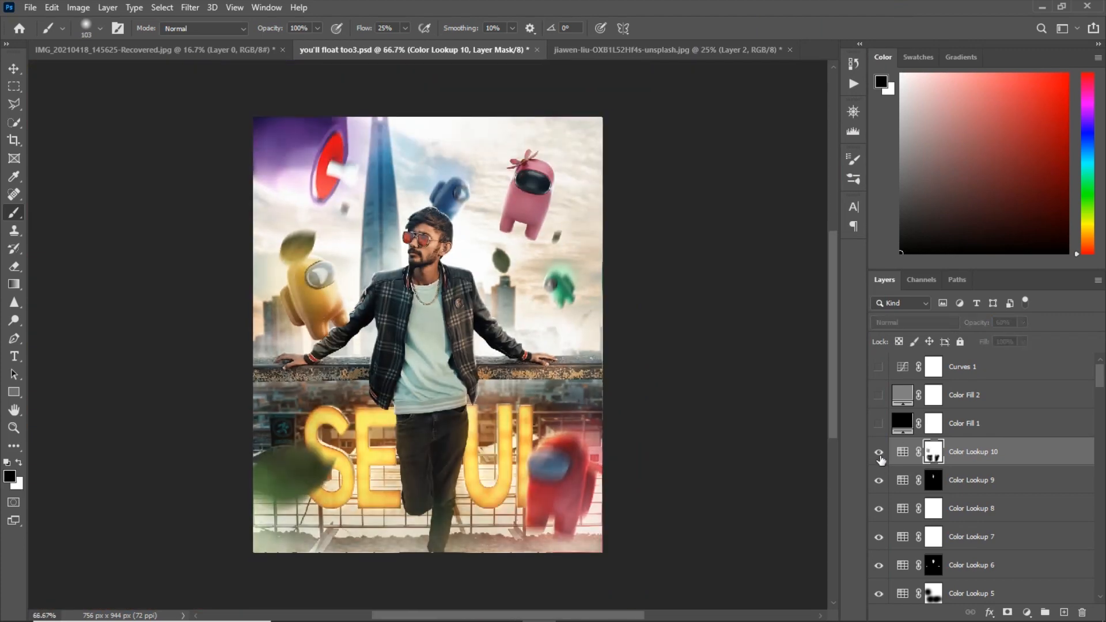
# Add an eleventh Color Lookup adjustment on top and duplicate Color Lookup 10, setting the copy's opacity to 34%.
pyautogui.click(1026, 612)
pyautogui.click(1005, 530)
pyautogui.click(971, 485)
pyautogui.hotkey('ctrl', 'j')
pyautogui.moveTo(973, 324)
pyautogui.mouseDown()
pyautogui.moveTo(954, 326)
pyautogui.moveTo(967, 326)
pyautogui.mouseUp()
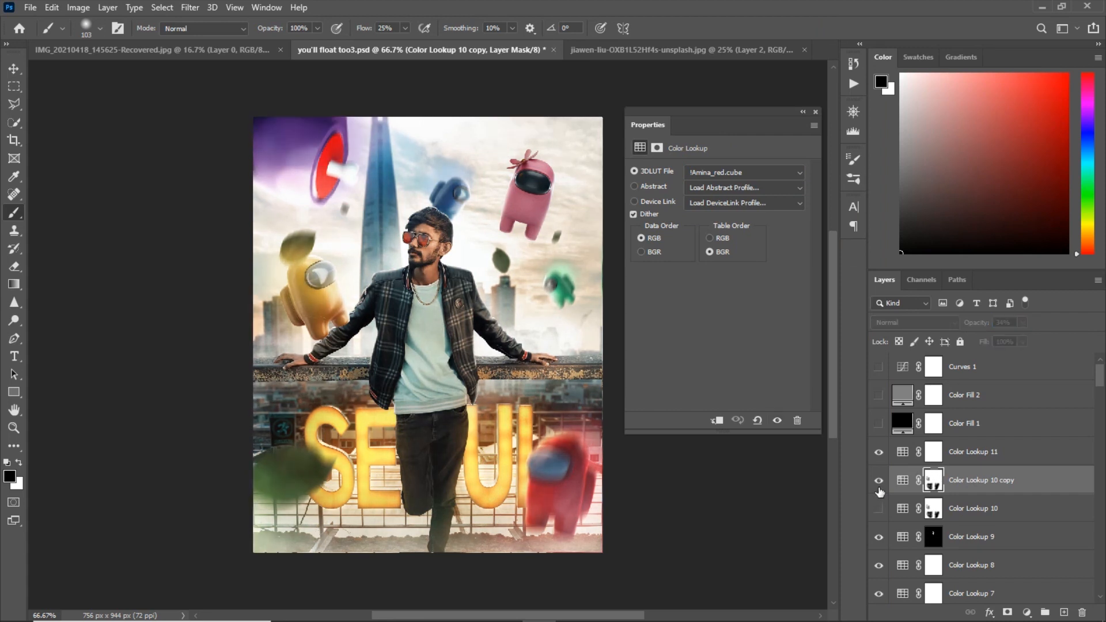
# Load !Amina_light_contrast.cube into Color Lookup 11 and invert its mask.
pyautogui.click(902, 454)
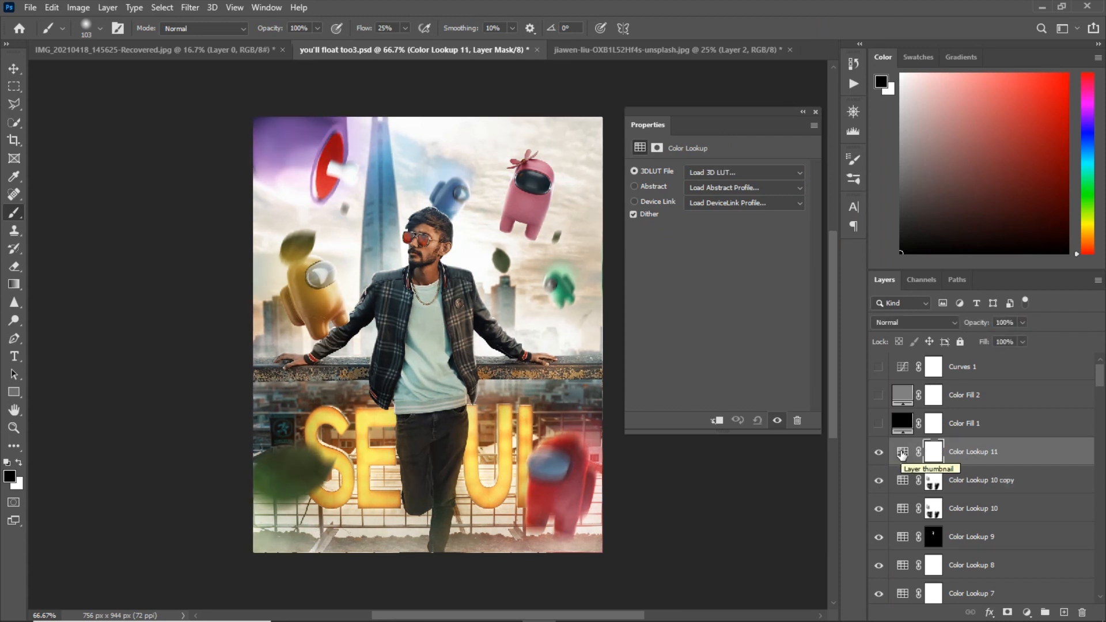
pyautogui.click(744, 172)
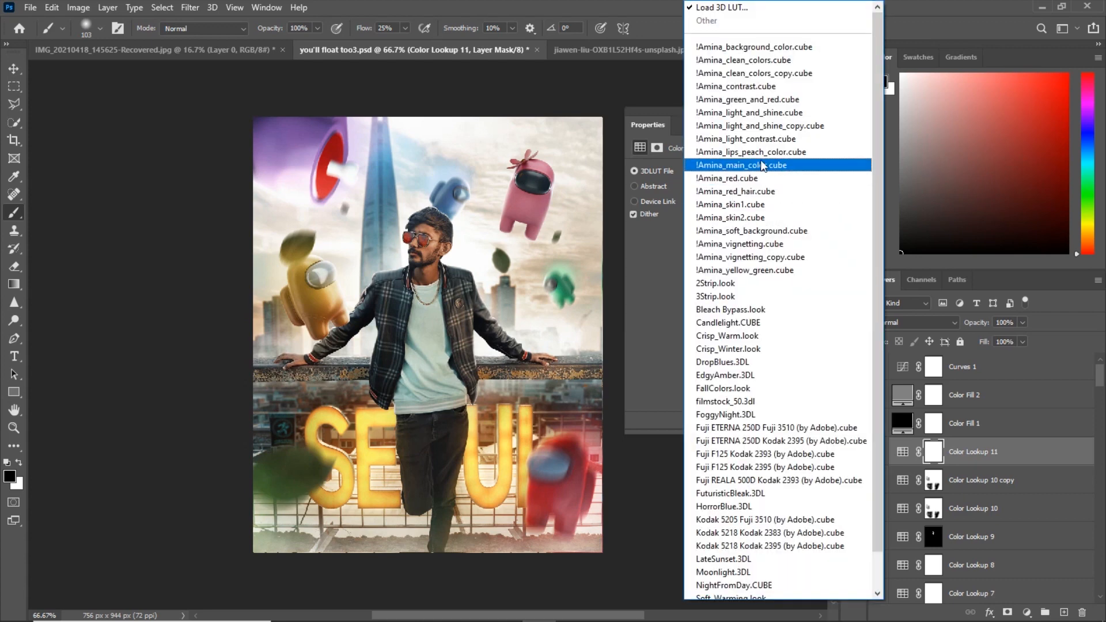
pyautogui.click(770, 139)
pyautogui.click(815, 112)
pyautogui.hotkey('ctrl', 'i')
# Paint the light-contrast effect onto the model's face with a 30 px white brush and compare it with the layer hidden.
pyautogui.scroll(2, 502, 190)
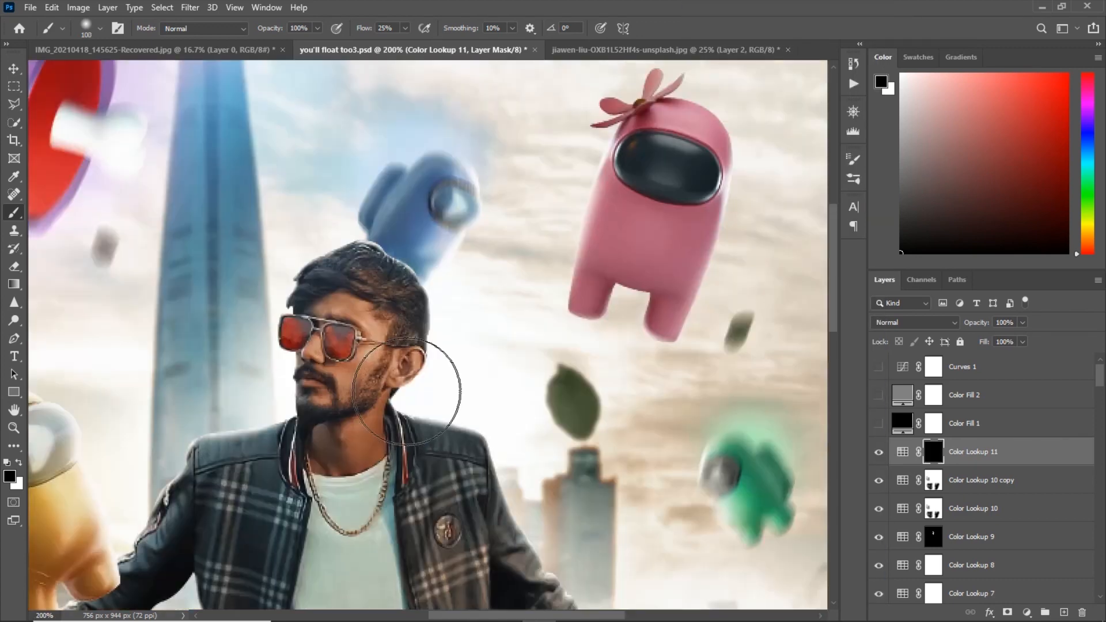
pyautogui.press('[')
pyautogui.press('[')
pyautogui.press('[')
pyautogui.press('[')
pyautogui.press('[')
pyautogui.press('[')
pyautogui.press('[')
pyautogui.press('[')
pyautogui.press('[')
pyautogui.press('[')
pyautogui.press('x')
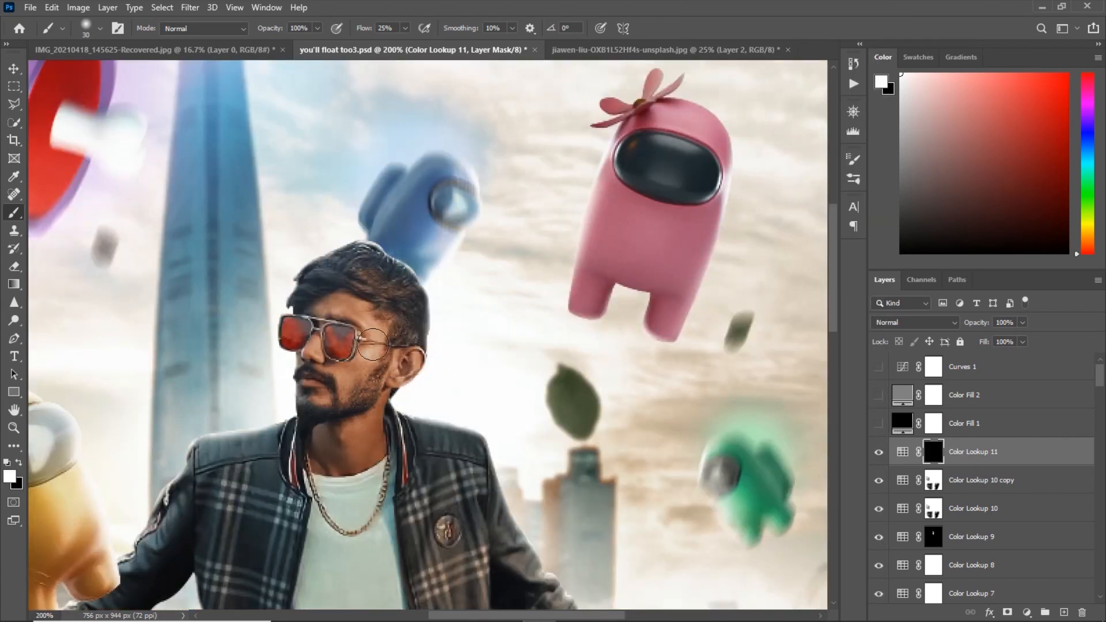
pyautogui.click(878, 453)
# Raise the brush flow to 42% and paint the light-contrast effect over the yellow character, SEOUL sign and red character at 125 px.
pyautogui.hotkey('ctrl', '0')
pyautogui.moveTo(364, 27); pyautogui.dragTo(374, 28)
pyautogui.press(']')
pyautogui.press(']')
pyautogui.press(']')
pyautogui.press(']')
pyautogui.press(']')
pyautogui.press(']')
pyautogui.press(']')
pyautogui.moveTo(283, 259); pyautogui.dragTo(297, 305)
pyautogui.moveTo(305, 461); pyautogui.dragTo(368, 530)
pyautogui.moveTo(496, 461)
pyautogui.mouseDown()
pyautogui.moveTo(536, 512)
pyautogui.moveTo(588, 507)
pyautogui.mouseUp()
# Add a Color Lookup adjustment above Color Lookup 11 and try !Amina_yellow_green.cube and !Amina_main_color.cube in it.
pyautogui.click(1027, 612)
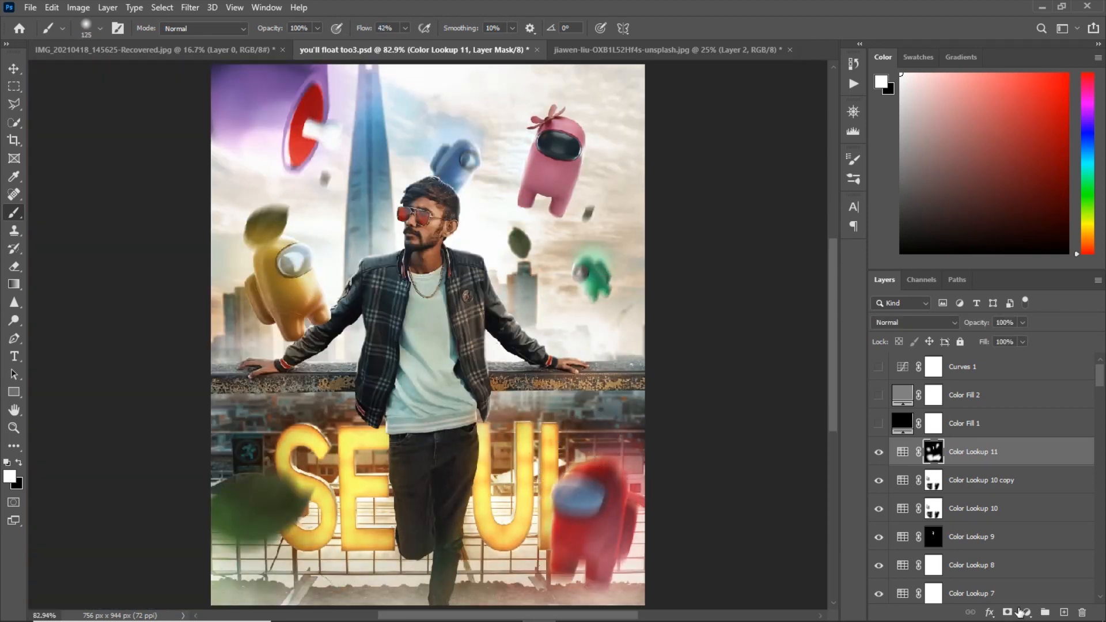
pyautogui.click(1026, 548)
pyautogui.click(745, 172)
pyautogui.click(749, 8)
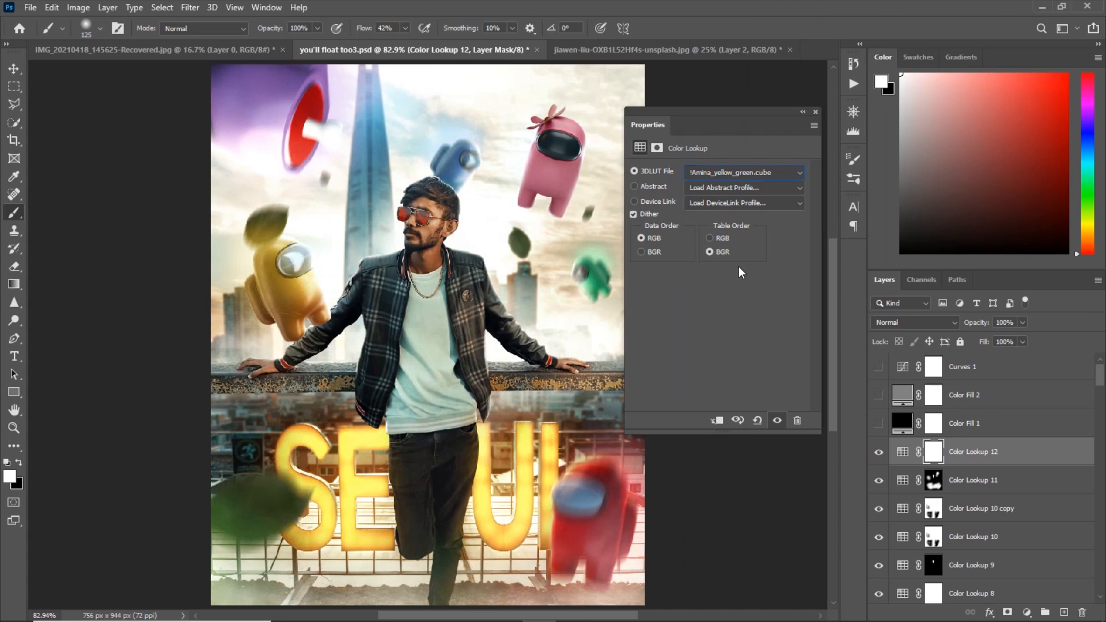
pyautogui.click(697, 171)
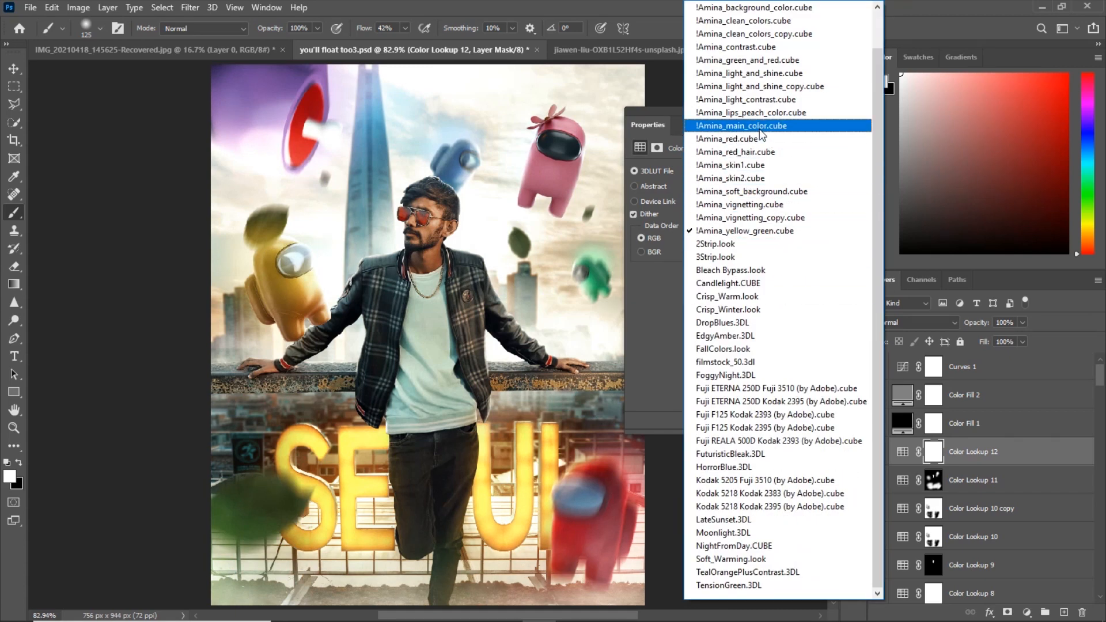
pyautogui.click(788, 126)
# Switch Color Lookup 12 to !Amina_background_color.cube and compare the image with the layer hidden.
pyautogui.click(901, 455)
pyautogui.doubleClick(901, 455)
pyautogui.click(748, 172)
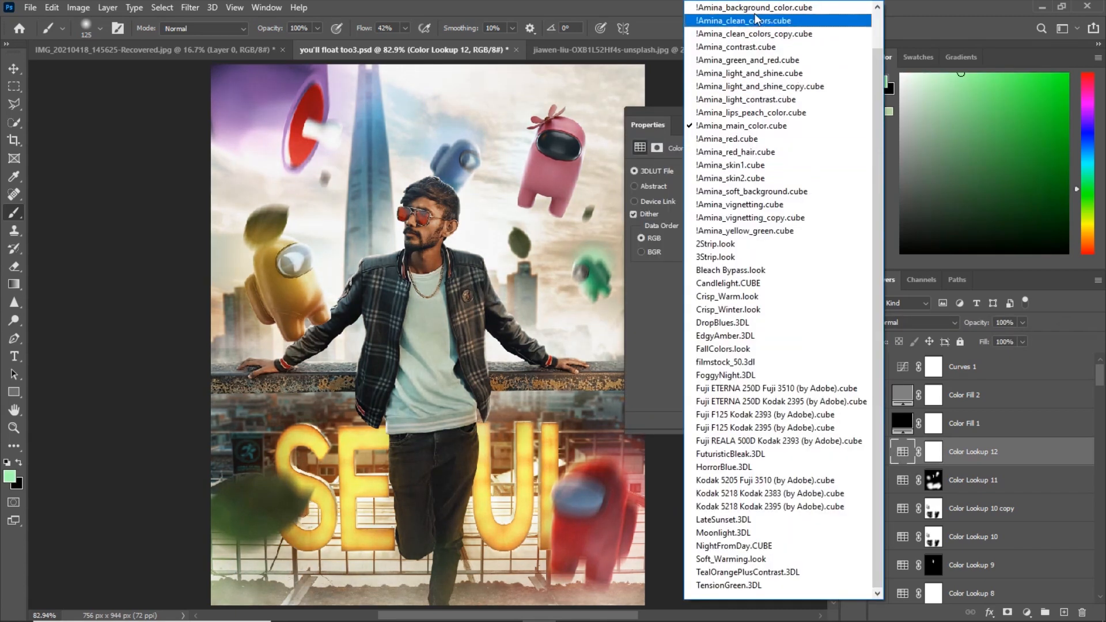
pyautogui.click(756, 8)
pyautogui.click(773, 174)
pyautogui.click(760, 8)
pyautogui.click(799, 105)
pyautogui.hotkey('ctrl', '-')
pyautogui.click(879, 454)
pyautogui.click(879, 454)
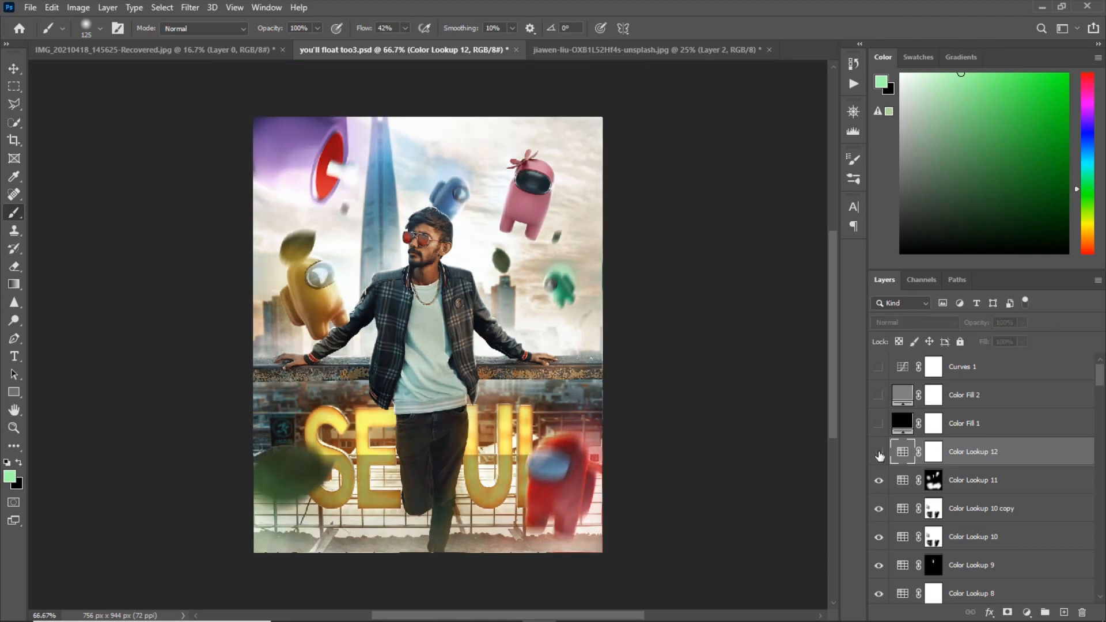
# Limit Color Lookup 12 with Blend If by splitting the Underlying Layer highlight slider to 91 / 255.
pyautogui.doubleClick(1074, 457)
pyautogui.moveTo(928, 341); pyautogui.dragTo(815, 342)
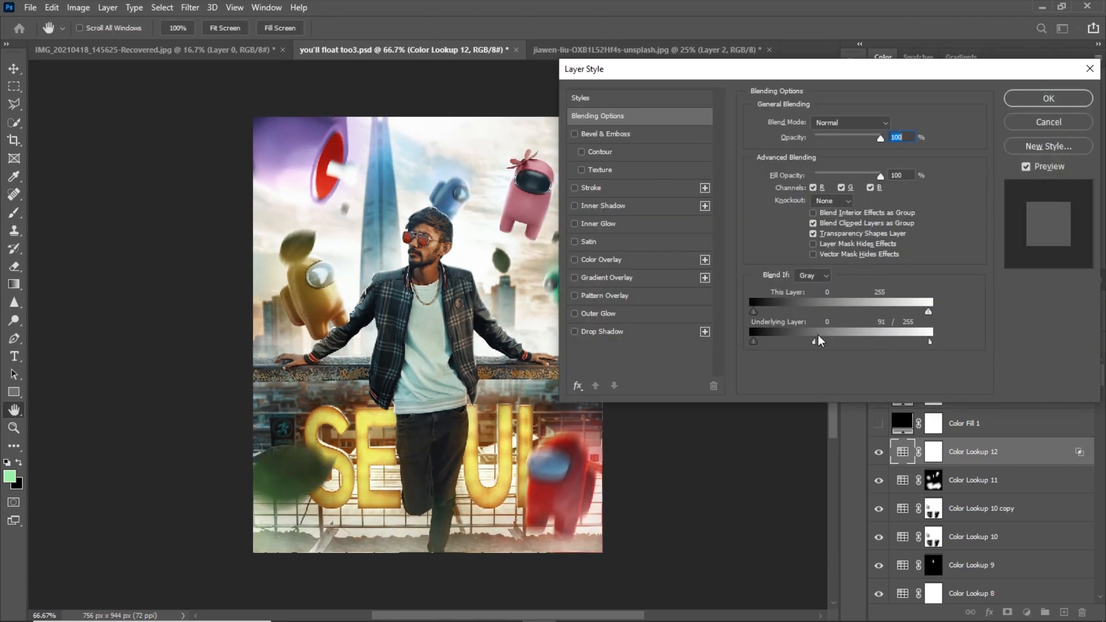
pyautogui.click(1023, 104)
pyautogui.hotkey('ctrl', '+')
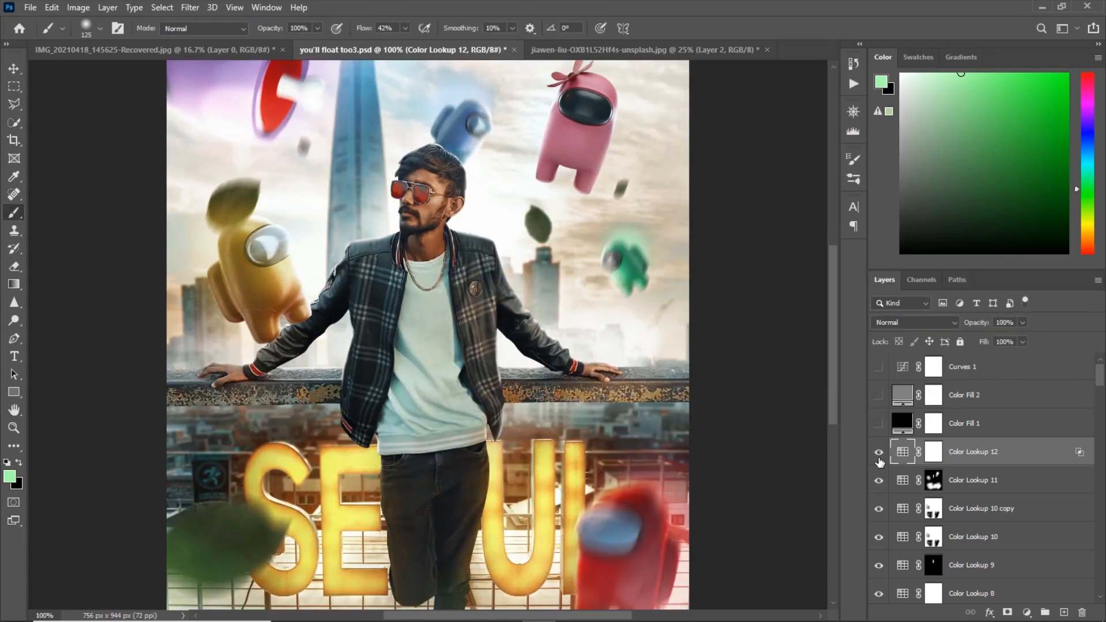
# Add a Color Lookup adjustment above Color Lookup 12 and try the !Amina_background_color.cube and !Amina_clean_colors_copy.cube LUTs.
pyautogui.click(1027, 613)
pyautogui.click(1031, 544)
pyautogui.click(710, 173)
pyautogui.click(743, 8)
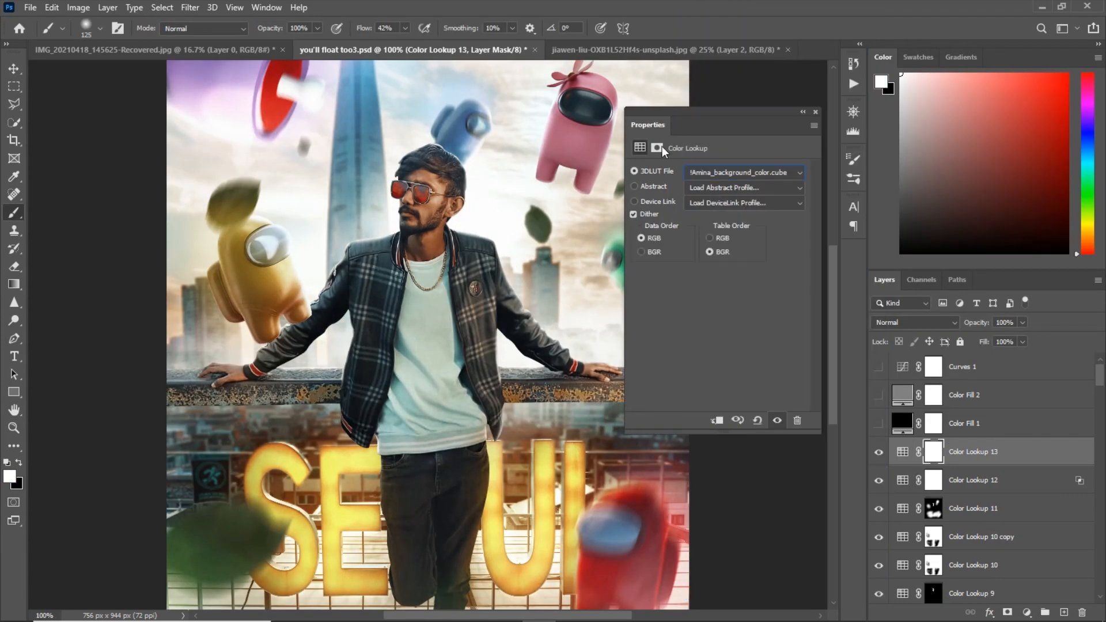
pyautogui.hotkey('ctrl', '-')
pyautogui.click(737, 173)
pyautogui.click(752, 20)
pyautogui.press('Down')
pyautogui.press('Up')
pyautogui.press('Down')
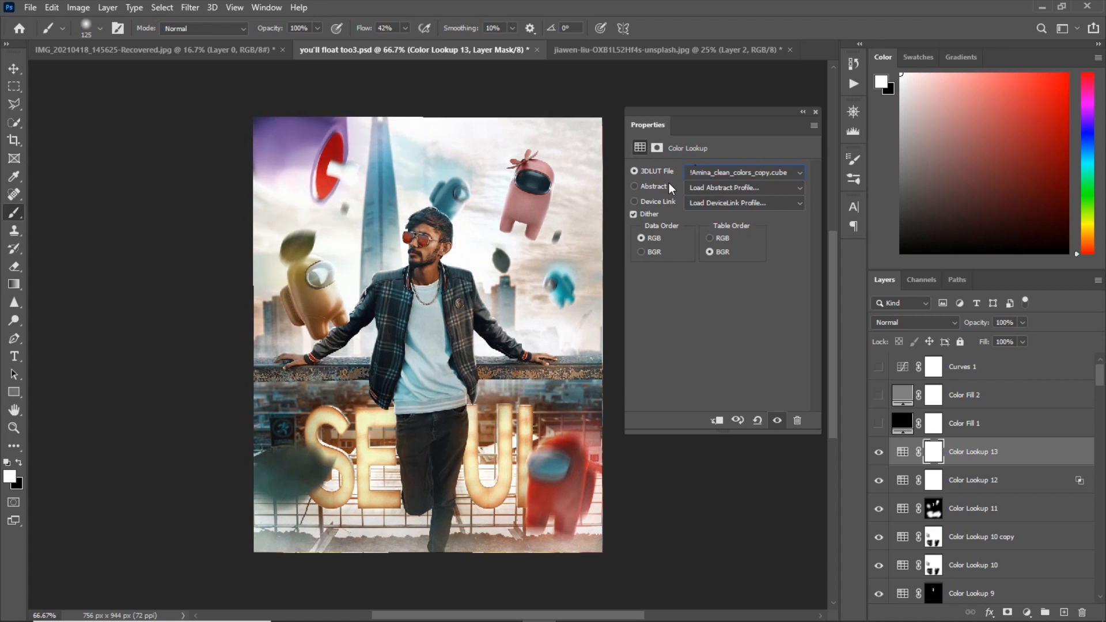
# Compare the image with Color Lookup 13 hidden and paint black on its mask over the SEOUL sign.
pyautogui.click(815, 111)
pyautogui.click(879, 453)
pyautogui.click(879, 453)
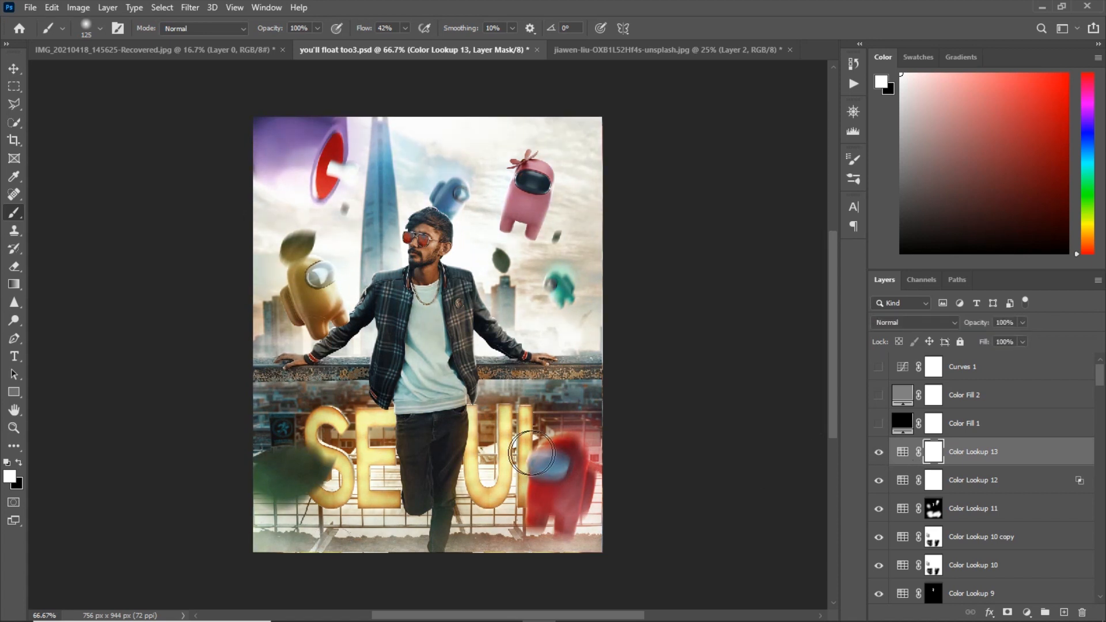
pyautogui.press('x')
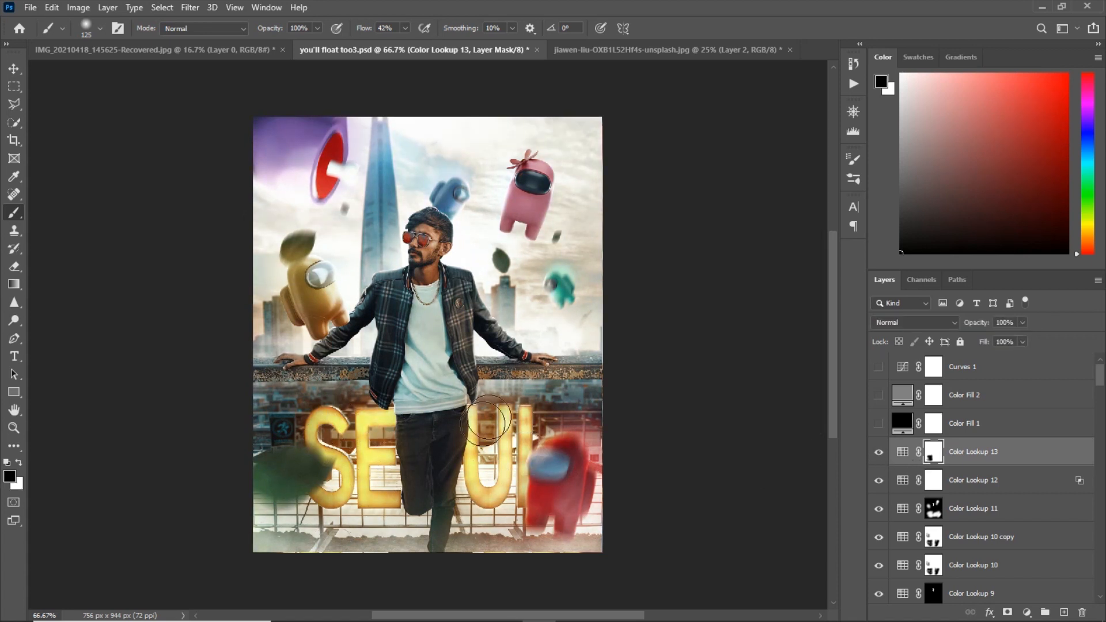
# Add a Selective Color adjustment on top and set Yellows to Cyan -17, Yellow +48 and Black -22.
pyautogui.click(1026, 612)
pyautogui.click(1031, 608)
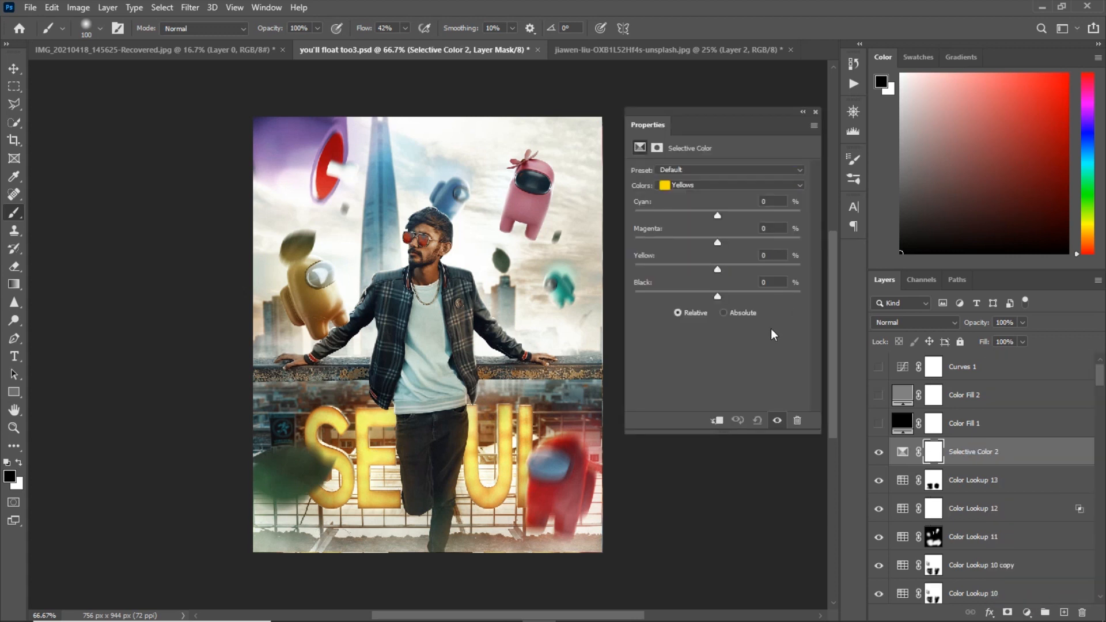
pyautogui.moveTo(719, 215); pyautogui.dragTo(689, 216)
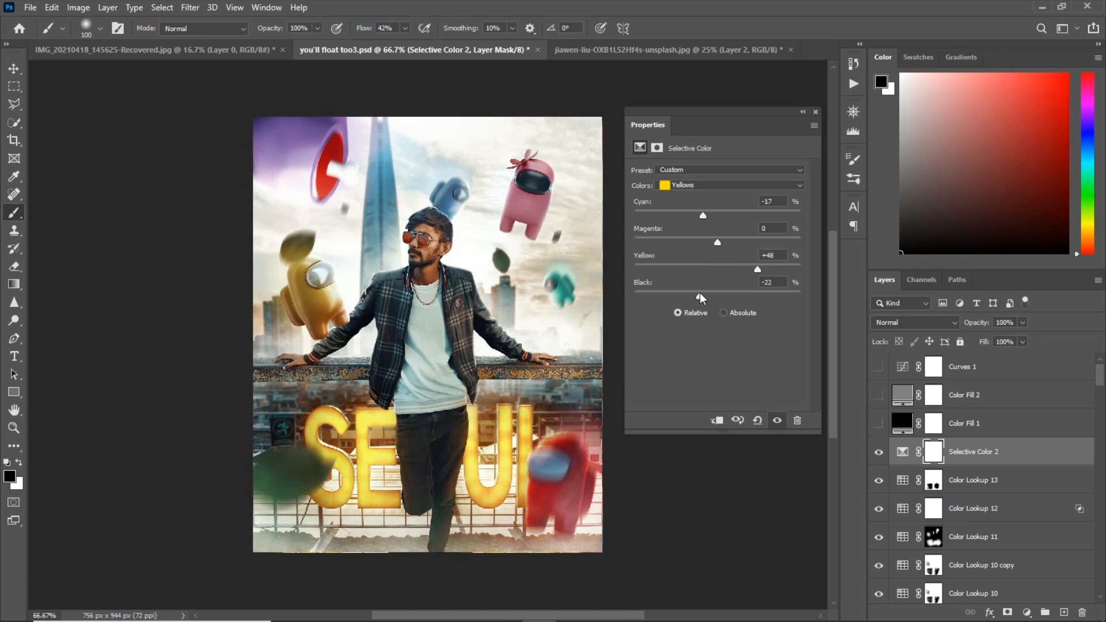
# Set the Reds in Selective Color 2 to Cyan -23, Magenta +8, Yellow +12 and Black +2.
pyautogui.click(713, 186)
pyautogui.click(698, 197)
pyautogui.moveTo(752, 248); pyautogui.dragTo(727, 246)
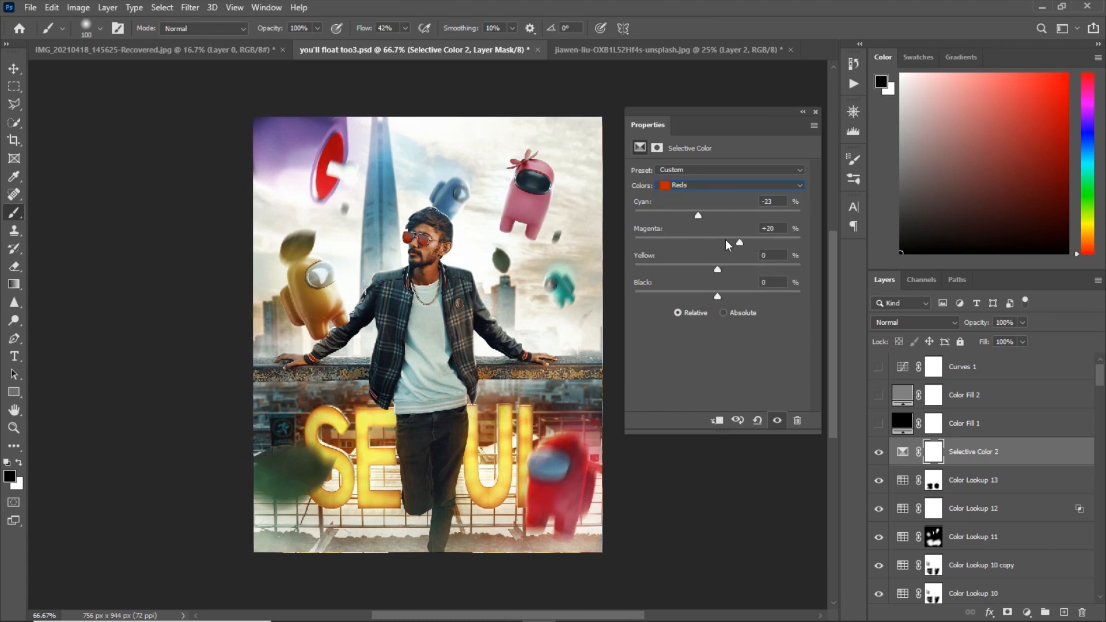
pyautogui.moveTo(685, 298); pyautogui.dragTo(719, 295)
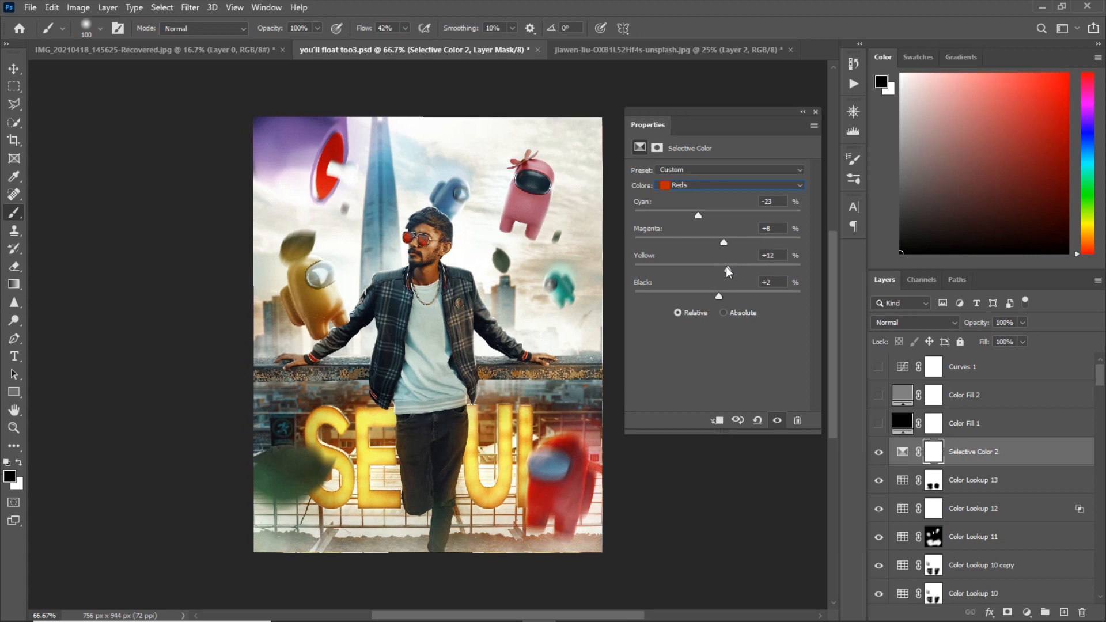
# Adjust the Cyans in Selective Color 2, and set the Magentas to Cyan +55, Magenta +78 and Yellow -2 with Black reduced.
pyautogui.click(686, 185)
pyautogui.click(679, 230)
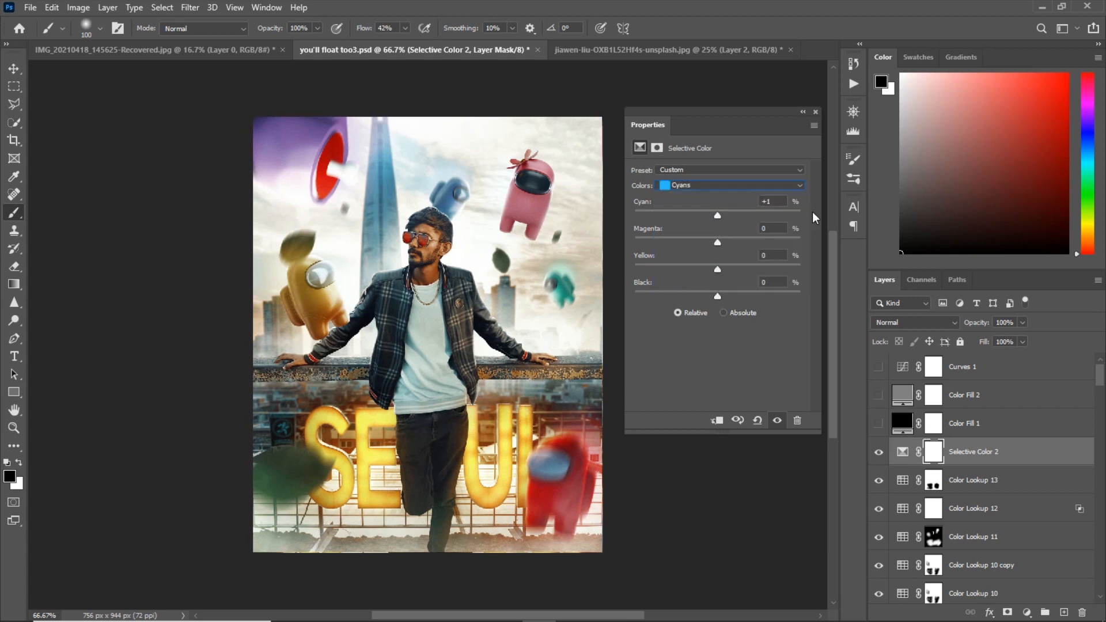
pyautogui.click(704, 185)
pyautogui.click(700, 253)
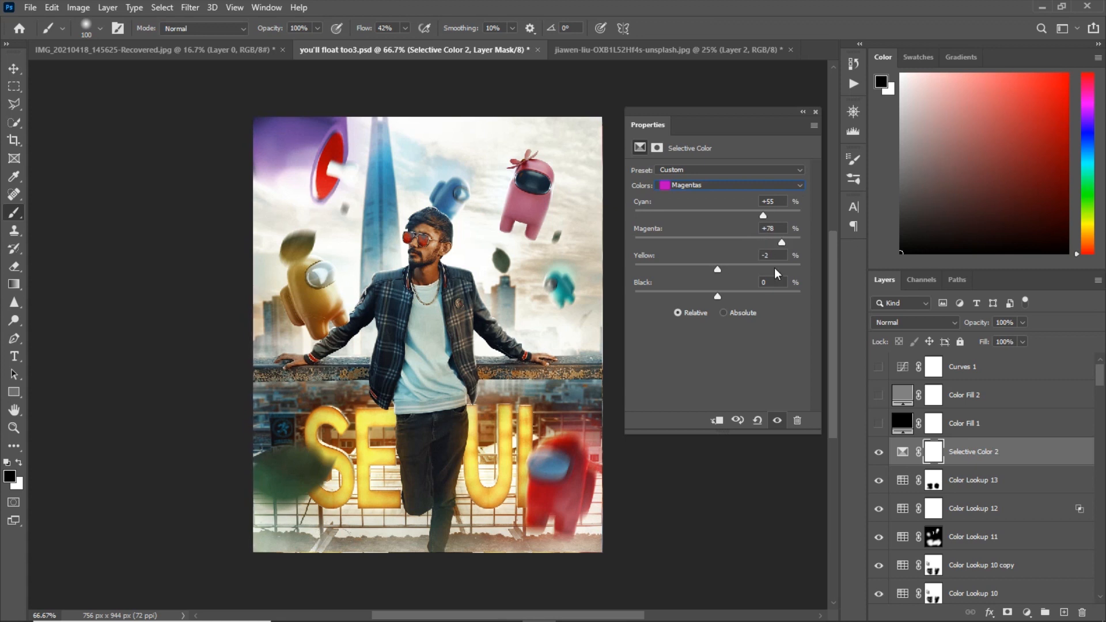
pyautogui.moveTo(796, 297); pyautogui.dragTo(694, 295)
# Set the Greens in Selective Color 2 to Cyan +19, Magenta -27 and Yellow +68.
pyautogui.click(708, 185)
pyautogui.click(714, 217)
pyautogui.moveTo(744, 216); pyautogui.dragTo(733, 215)
pyautogui.moveTo(717, 241)
pyautogui.mouseDown()
pyautogui.moveTo(680, 245)
pyautogui.moveTo(696, 245)
pyautogui.mouseUp()
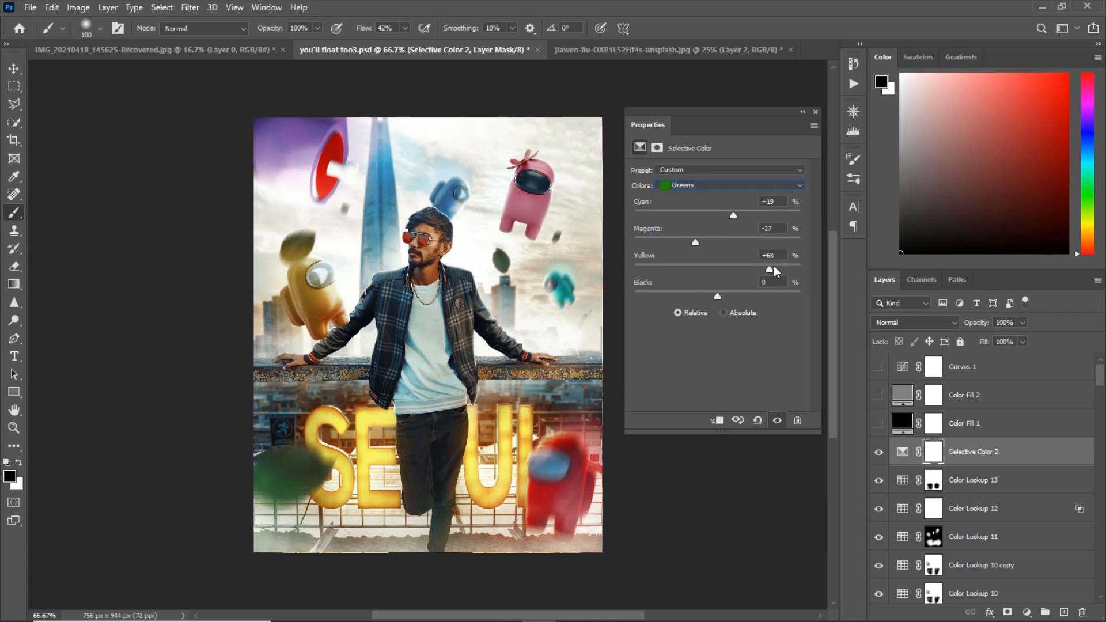
# Set the Blues in Selective Color 2 to Cyan +75 and compare the image with the adjustment hidden.
pyautogui.click(688, 186)
pyautogui.click(675, 240)
pyautogui.moveTo(717, 215); pyautogui.dragTo(781, 217)
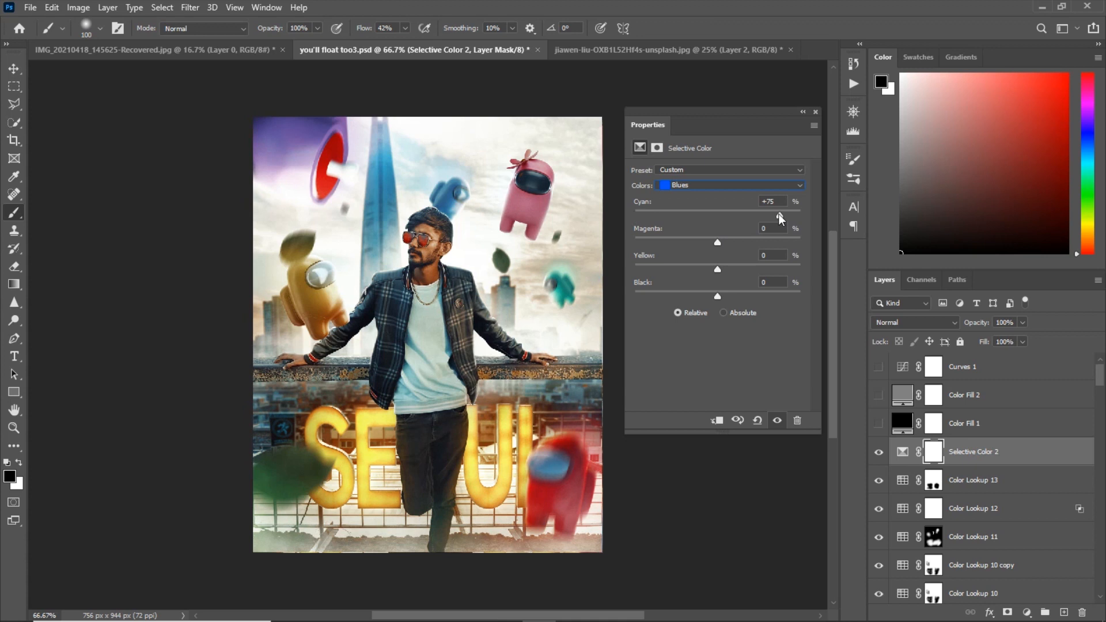
pyautogui.click(815, 112)
pyautogui.hotkey('ctrl', '0')
pyautogui.click(879, 453)
pyautogui.click(879, 452)
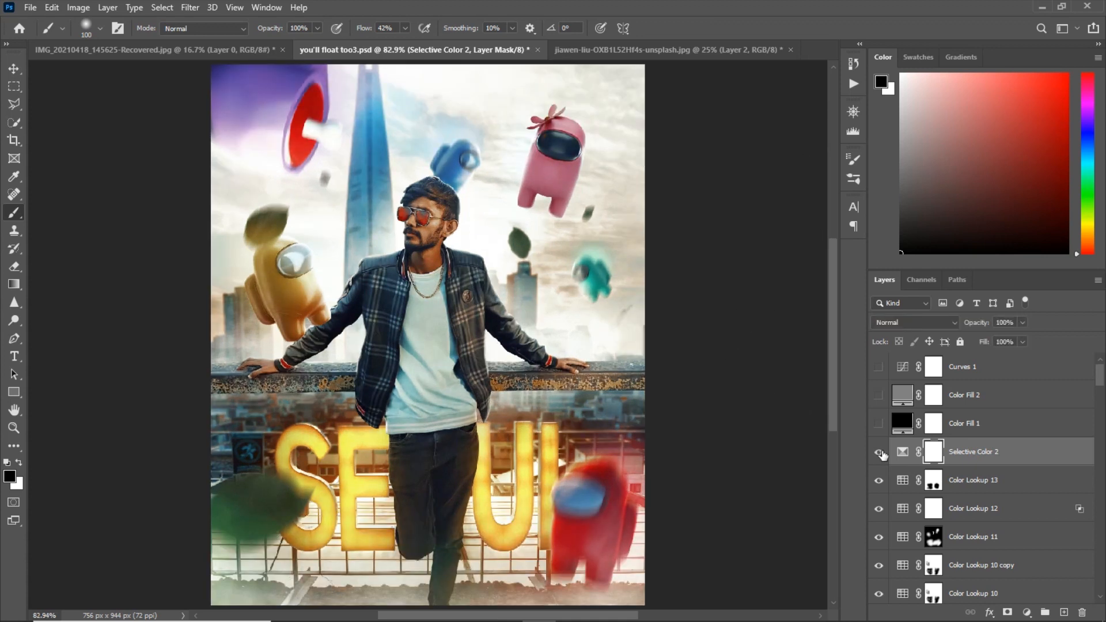
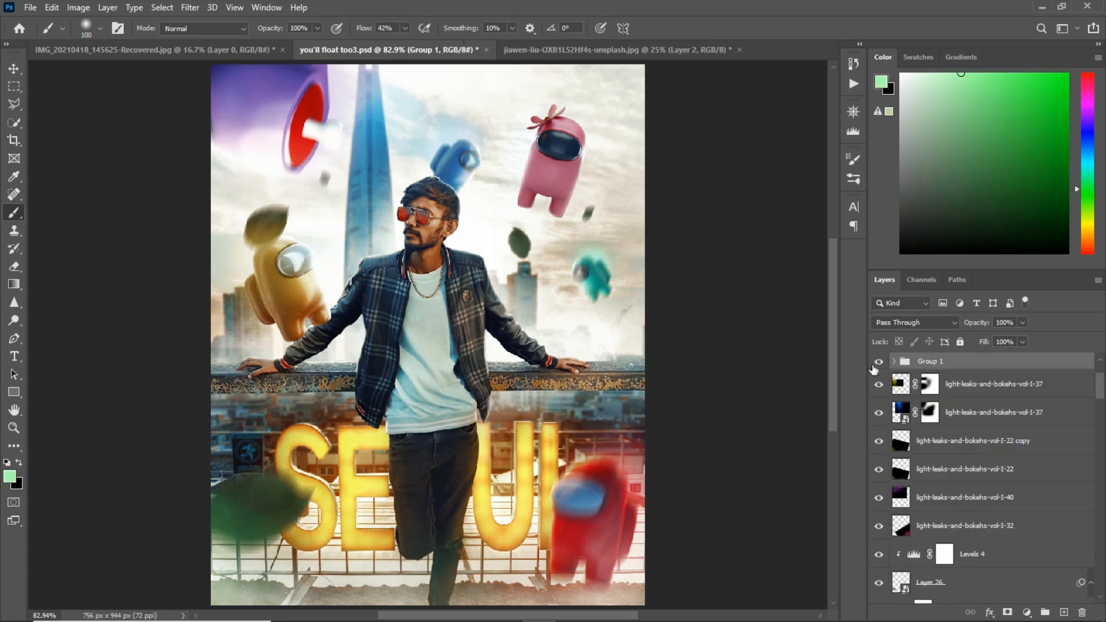
# Compare the image with Group 1 hidden, and group all the light-leaks-and-bokehs layers below it.
pyautogui.click(878, 362)
pyautogui.click(875, 364)
pyautogui.click(875, 365)
pyautogui.click(972, 384)
pyautogui.keyDown('shift'); pyautogui.click(963, 526); pyautogui.keyUp('shift')
pyautogui.hotkey('ctrl', 'g')
pyautogui.click(879, 380)
pyautogui.click(878, 379)
# Duplicate the light-leaks group, set the copy's opacity to 57% and compare the image with it hidden.
pyautogui.hotkey('ctrl', 'j')
pyautogui.hotkey('ctrl', '-')
pyautogui.moveTo(977, 322); pyautogui.dragTo(949, 322)
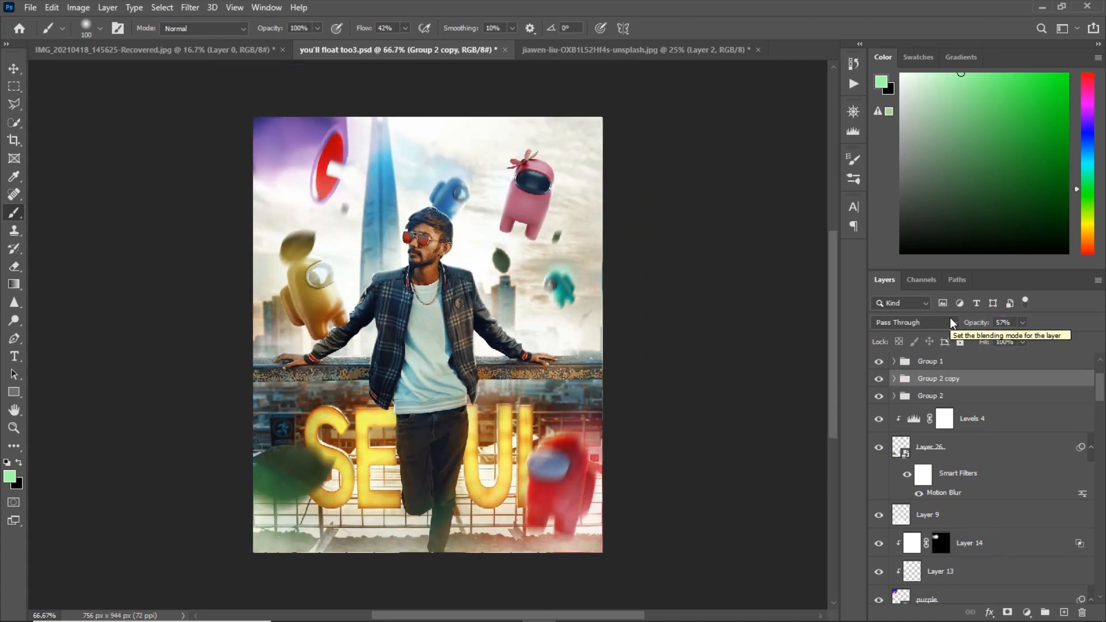
pyautogui.click(879, 381)
pyautogui.click(879, 380)
pyautogui.scroll(1, 929, 423)
pyautogui.click(942, 446)
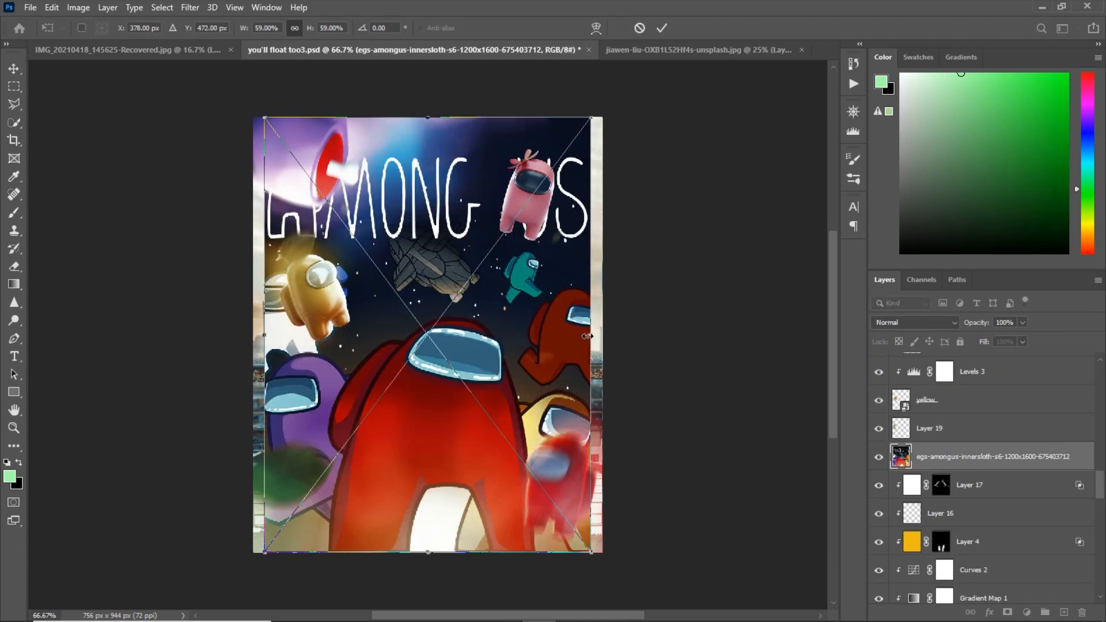
pyautogui.moveTo(591, 335); pyautogui.dragTo(475, 327)
pyautogui.moveTo(264, 195); pyautogui.dragTo(392, 267)
pyautogui.click(663, 28)
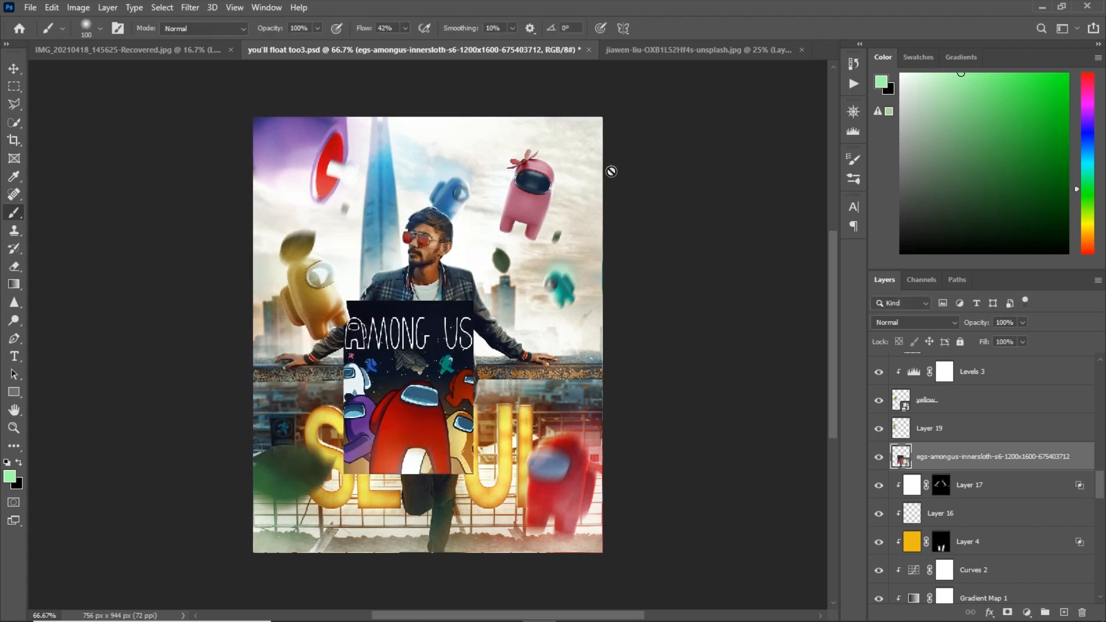
# Rasterize the Among Us image layer and scale it to 74.34% over the model's shirt.
pyautogui.rightClick(983, 465)
pyautogui.click(881, 281)
pyautogui.hotkey('ctrl', '+')
pyautogui.hotkey('ctrl', 't')
pyautogui.moveTo(304, 544); pyautogui.dragTo(371, 492)
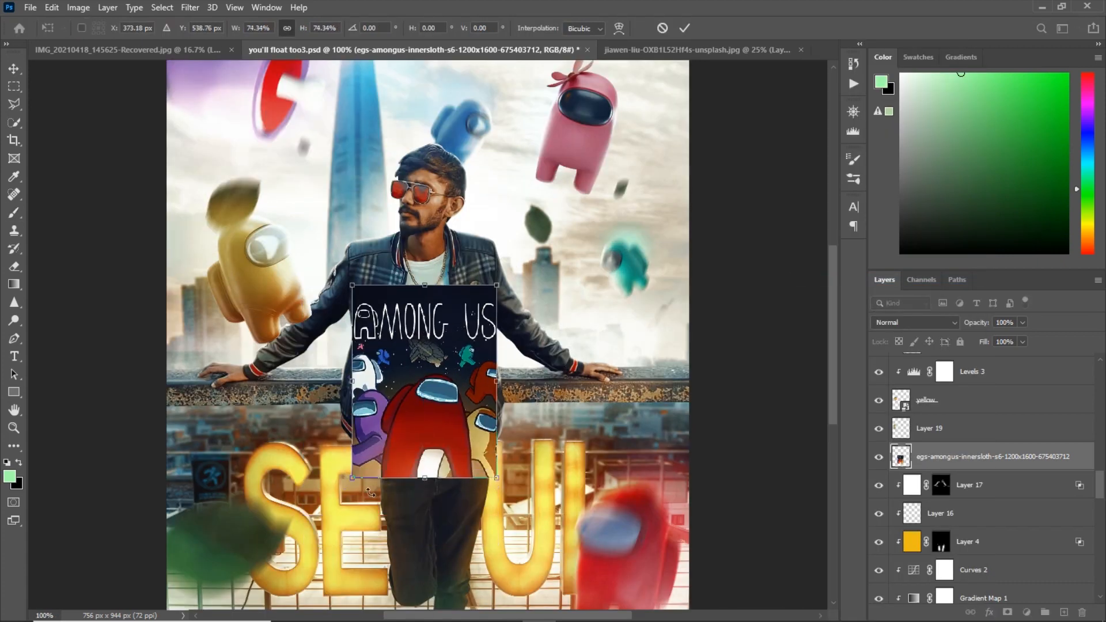
pyautogui.moveTo(426, 390)
pyautogui.mouseDown()
pyautogui.moveTo(431, 355)
pyautogui.moveTo(428, 377)
pyautogui.mouseUp()
pyautogui.click(685, 27)
# Blend the Among Us image in Multiply mode and begin warping its top and lower edges to the shirt.
pyautogui.click(915, 322)
pyautogui.click(899, 324)
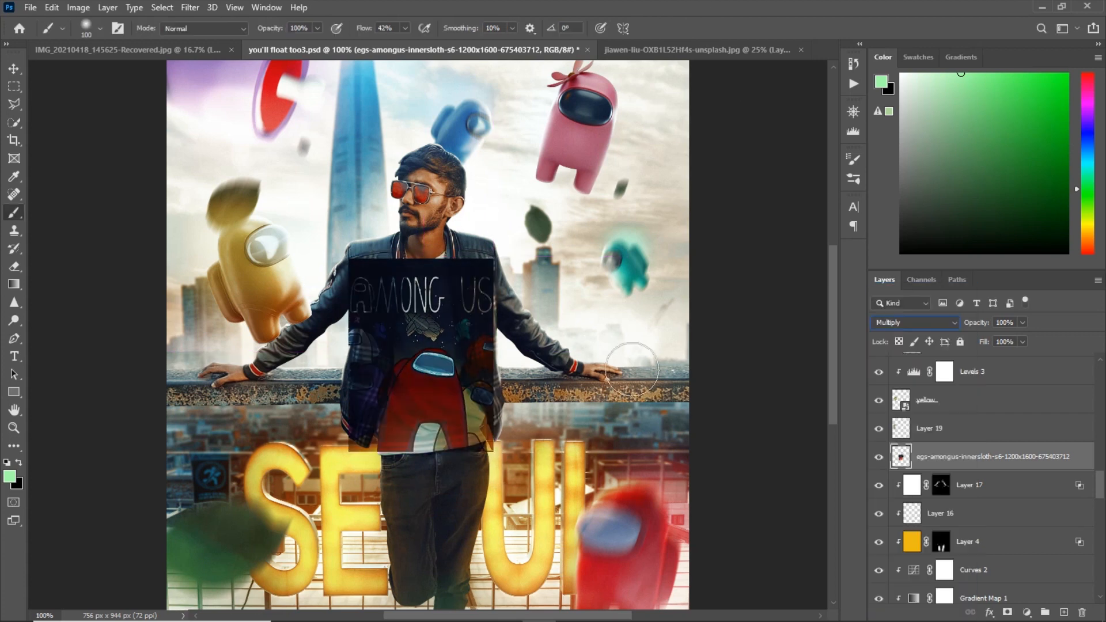
pyautogui.hotkey('ctrl', '+')
pyautogui.moveTo(605, 383); pyautogui.dragTo(538, 369)
pyautogui.hotkey('ctrl', 't')
pyautogui.rightClick(404, 390)
pyautogui.click(432, 230)
pyautogui.moveTo(295, 542); pyautogui.dragTo(291, 536)
pyautogui.moveTo(412, 179); pyautogui.dragTo(406, 168)
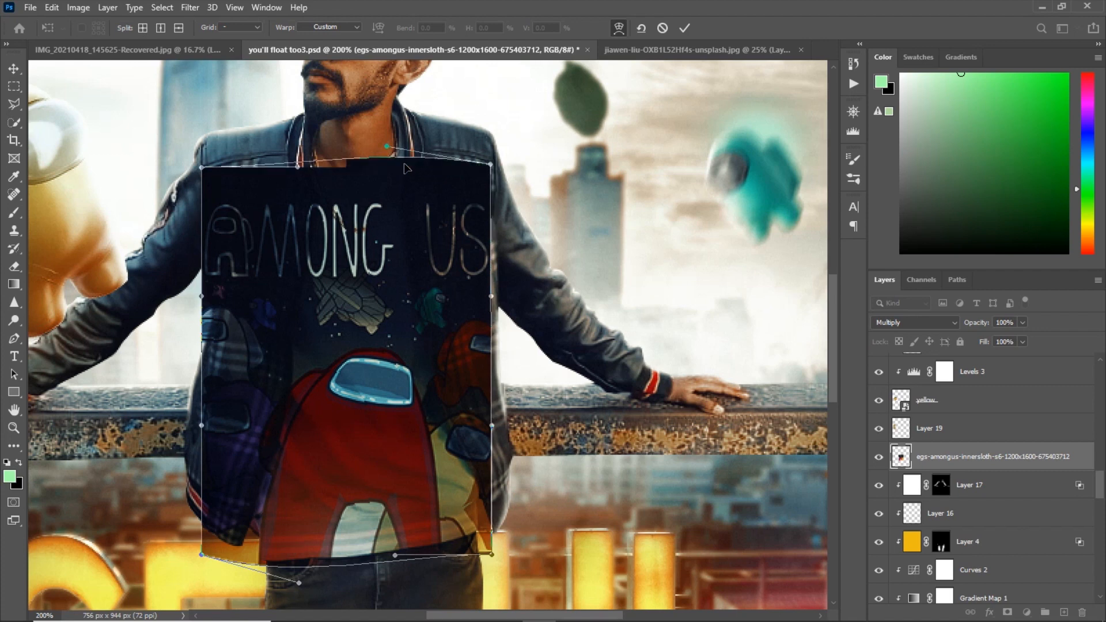
# Bend the sides of the Among Us image inward with the warp and raise its lower corner along the shirt hem.
pyautogui.moveTo(204, 427); pyautogui.dragTo(222, 423)
pyautogui.moveTo(491, 398); pyautogui.dragTo(481, 397)
pyautogui.moveTo(401, 167); pyautogui.dragTo(397, 162)
pyautogui.moveTo(294, 171); pyautogui.dragTo(256, 296)
pyautogui.hotkey('ctrl', 'z')
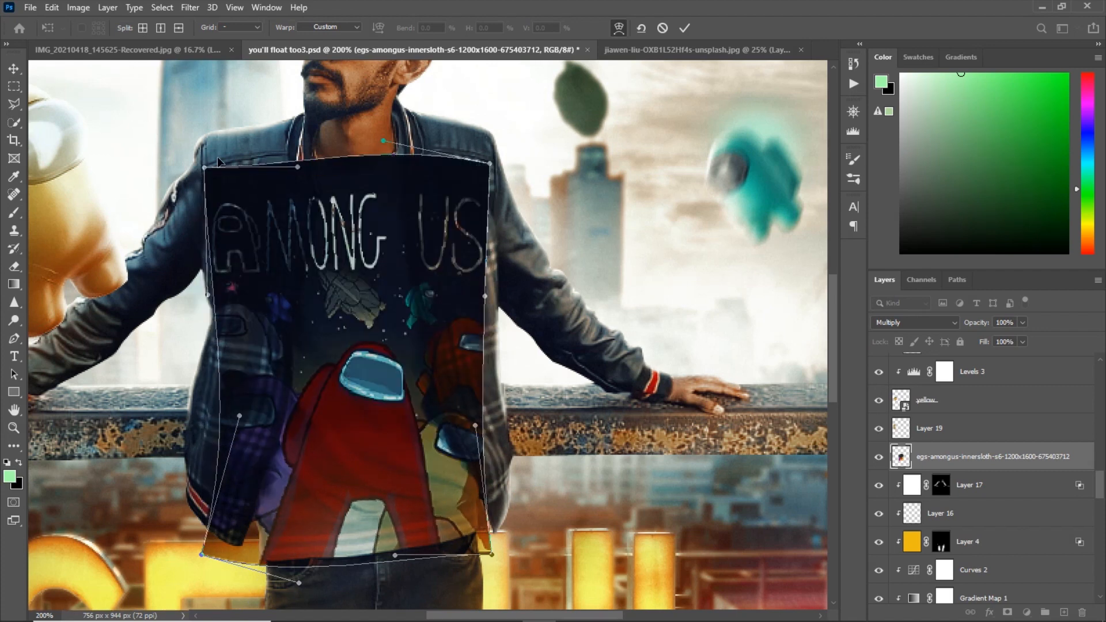
pyautogui.moveTo(218, 159); pyautogui.dragTo(218, 158)
pyautogui.moveTo(492, 554); pyautogui.dragTo(495, 531)
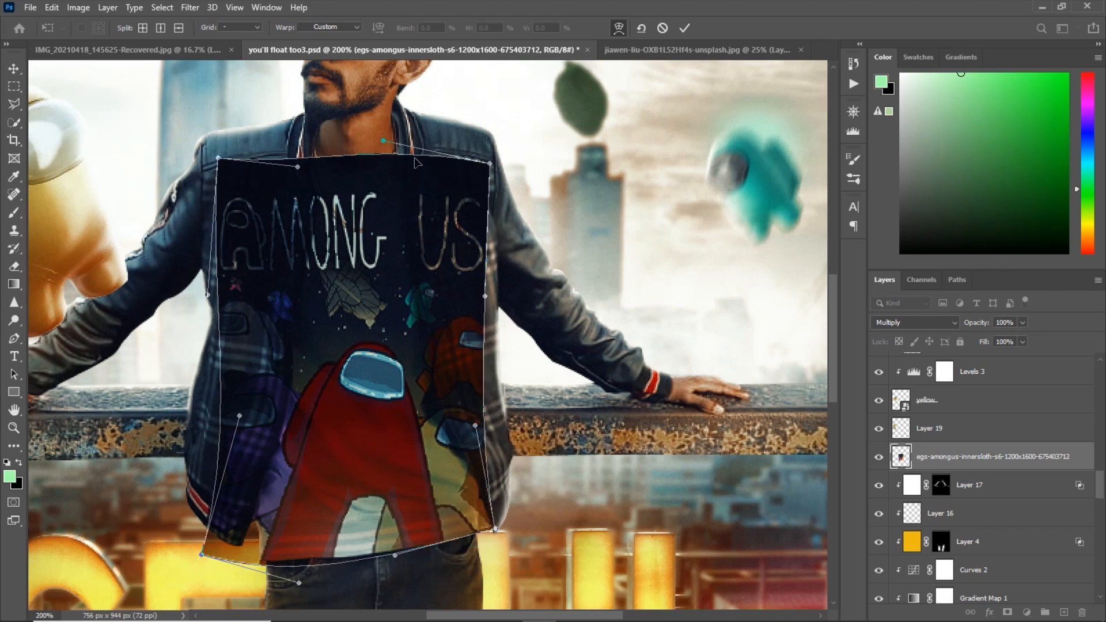
# Pull the upper sides and upper corner of the Among Us image inward to the shirt and apply the warp.
pyautogui.moveTo(384, 140); pyautogui.dragTo(684, 27)
pyautogui.hotkey('ctrl', 'z')
pyautogui.moveTo(383, 147); pyautogui.dragTo(384, 138)
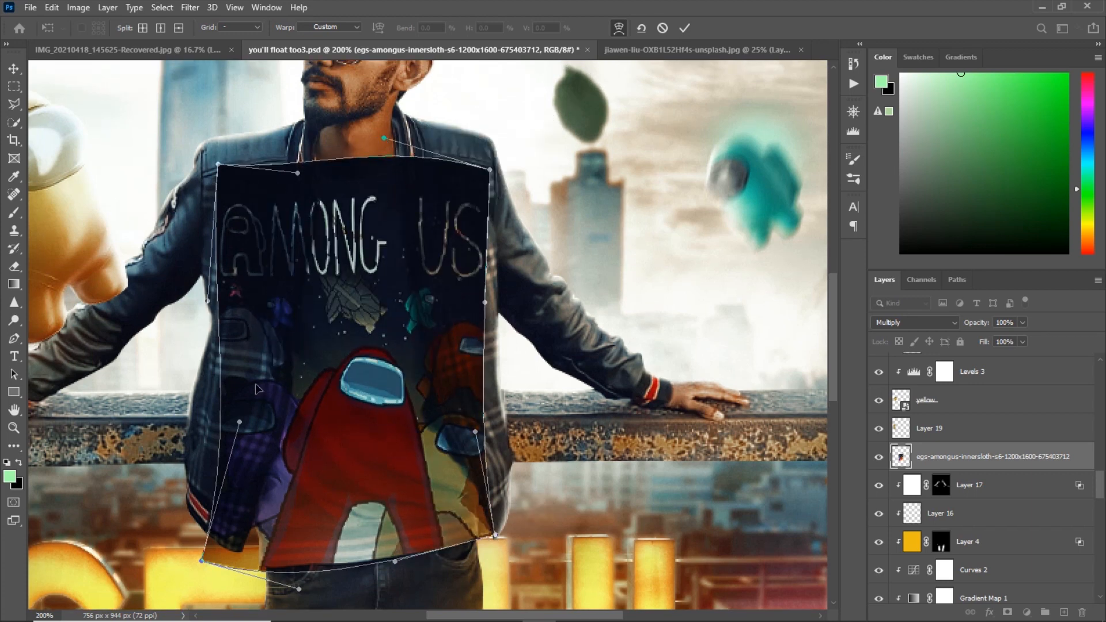
pyautogui.moveTo(208, 302); pyautogui.dragTo(252, 293)
pyautogui.moveTo(485, 302); pyautogui.dragTo(449, 278)
pyautogui.moveTo(219, 165); pyautogui.dragTo(248, 161)
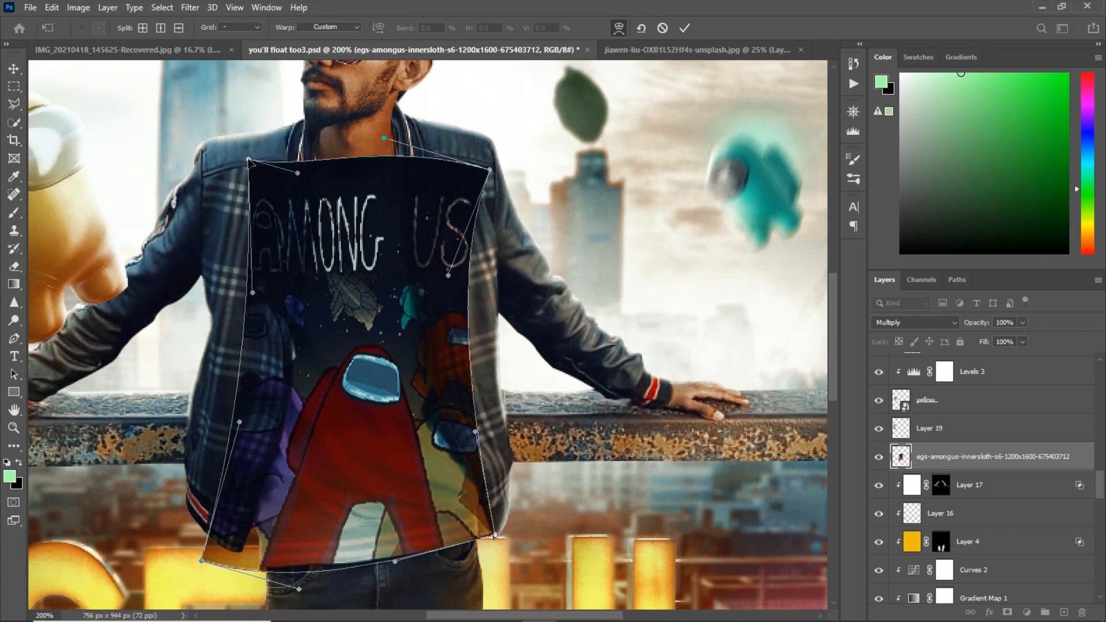
pyautogui.click(685, 28)
# Add a layer mask to the Among Us image and prepare a hard round black brush at 100% flow.
pyautogui.click(1007, 612)
pyautogui.hotkey('ctrl', '+')
pyautogui.moveTo(469, 365); pyautogui.dragTo(378, 489)
pyautogui.rightClick(383, 149)
pyautogui.click(423, 311)
pyautogui.click(629, 77)
pyautogui.moveTo(368, 29); pyautogui.dragTo(409, 34)
pyautogui.press('[')
# Mask the Among Us image off the jacket front around the round badge with small brushes of 15 and 9 px.
pyautogui.moveTo(421, 269)
pyautogui.mouseDown()
pyautogui.moveTo(381, 242)
pyautogui.moveTo(335, 251)
pyautogui.moveTo(343, 225)
pyautogui.mouseUp()
pyautogui.press('[')
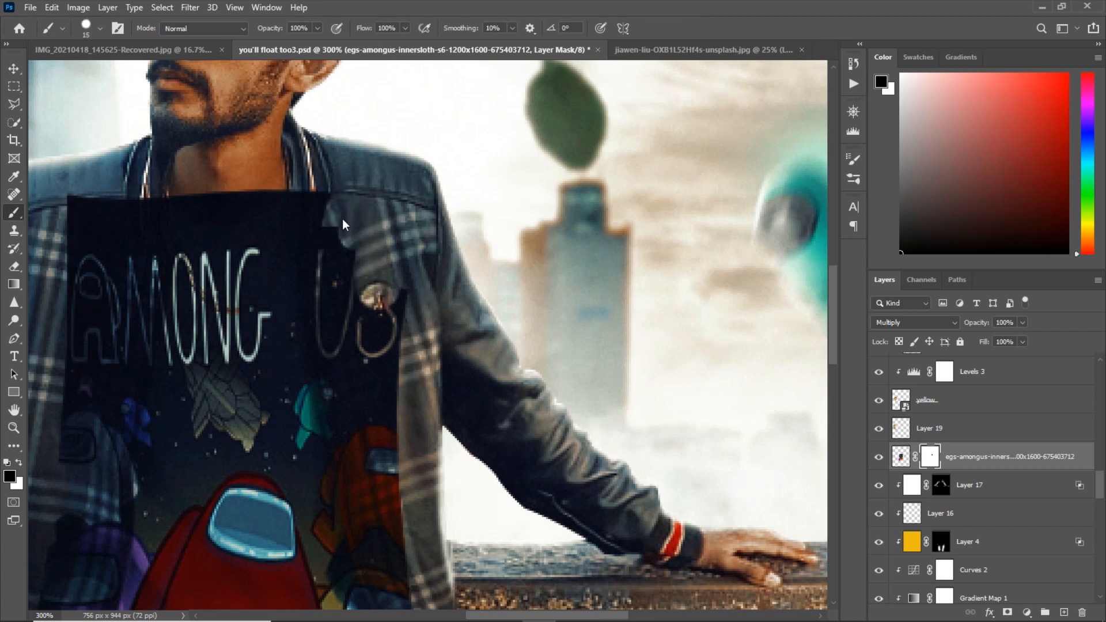
pyautogui.moveTo(380, 381); pyautogui.dragTo(330, 239)
pyautogui.press('[')
pyautogui.press('[')
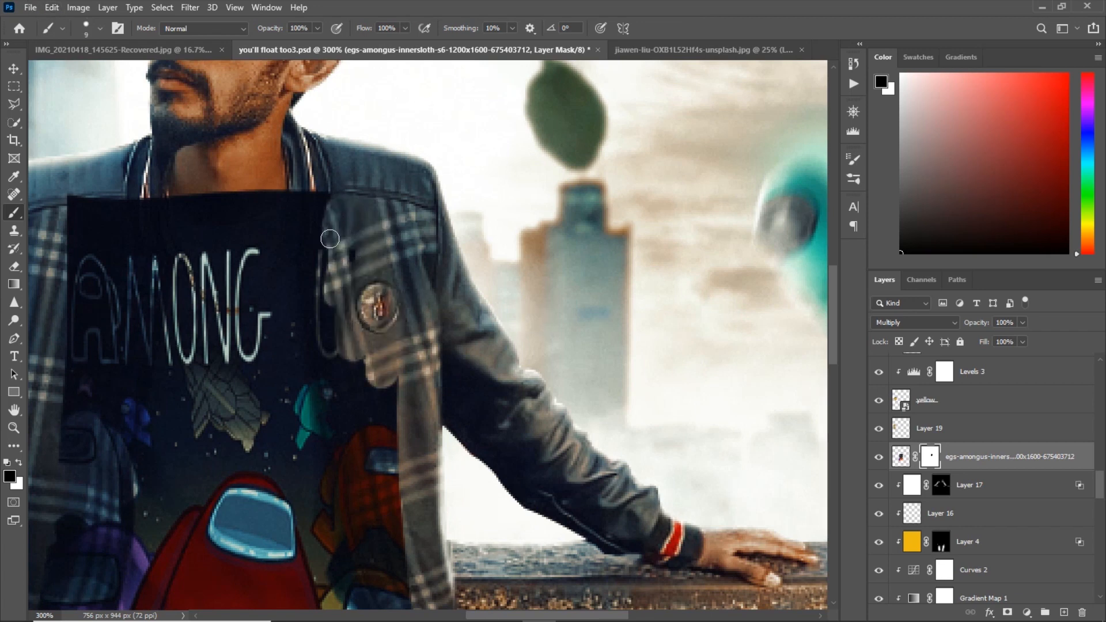
pyautogui.moveTo(357, 297); pyautogui.dragTo(334, 138)
pyautogui.press(']')
pyautogui.press(']')
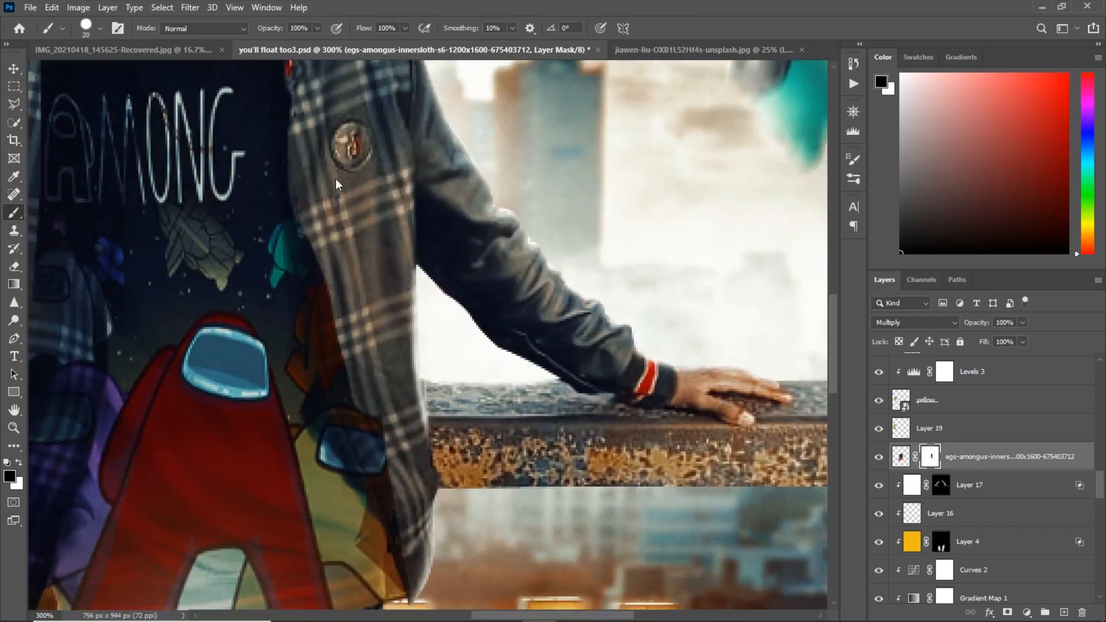
# Mask the Among Us image off the jacket's lower hem and the opposite plaid panel with a larger brush.
pyautogui.moveTo(388, 477); pyautogui.dragTo(406, 541)
pyautogui.moveTo(203, 492); pyautogui.dragTo(580, 424)
pyautogui.press(']')
pyautogui.press(']')
pyautogui.press(']')
pyautogui.moveTo(409, 337)
pyautogui.mouseDown()
pyautogui.moveTo(372, 529)
pyautogui.moveTo(408, 412)
pyautogui.moveTo(443, 145)
pyautogui.mouseUp()
pyautogui.moveTo(279, 366); pyautogui.dragTo(130, 580)
# Mask the Among Us image off the jacket's inner edges, collar and the model's neckline with a 15 px brush.
pyautogui.press('[')
pyautogui.moveTo(304, 355); pyautogui.dragTo(303, 336)
pyautogui.moveTo(287, 199); pyautogui.dragTo(267, 322)
pyautogui.moveTo(330, 256)
pyautogui.mouseDown()
pyautogui.moveTo(340, 199)
pyautogui.moveTo(320, 412)
pyautogui.moveTo(344, 252)
pyautogui.mouseUp()
pyautogui.press(']')
pyautogui.moveTo(405, 180); pyautogui.dragTo(387, 172)
pyautogui.moveTo(480, 157); pyautogui.dragTo(432, 187)
pyautogui.moveTo(550, 191); pyautogui.dragTo(476, 271)
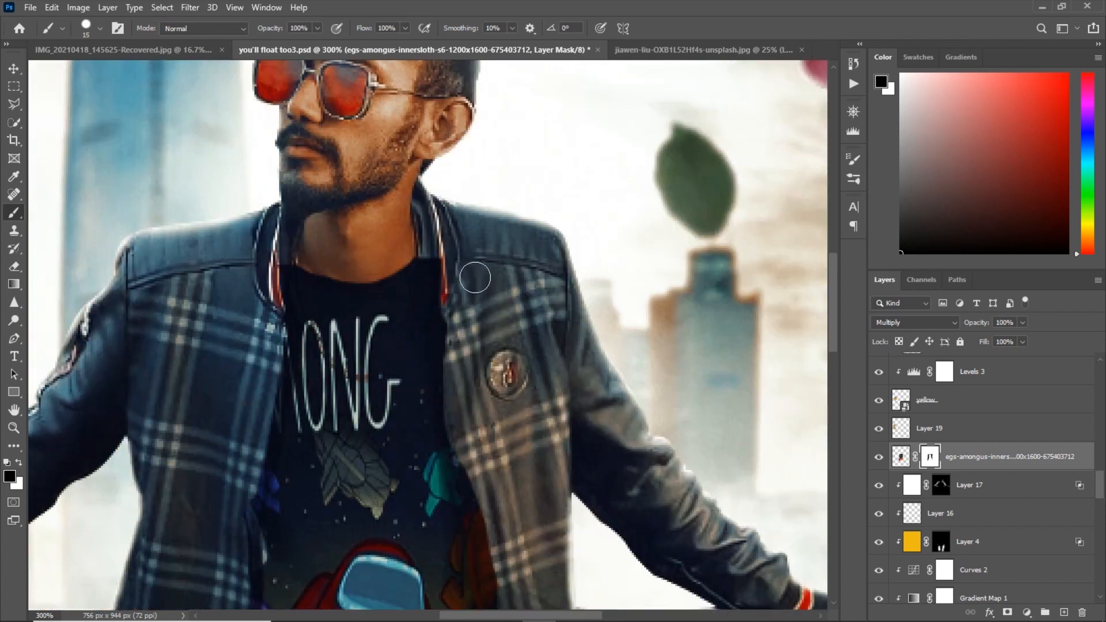
# Refine the Among Us image's mask along the collar and neckline edges with a 7 px brush, using a smaller white brush for corrections.
pyautogui.hotkey('ctrl', '+')
pyautogui.press('[')
pyautogui.press('[')
pyautogui.press('[')
pyautogui.moveTo(323, 263); pyautogui.dragTo(259, 237)
pyautogui.moveTo(362, 244); pyautogui.dragTo(345, 257)
pyautogui.moveTo(473, 237)
pyautogui.mouseDown()
pyautogui.moveTo(476, 354)
pyautogui.moveTo(434, 223)
pyautogui.mouseUp()
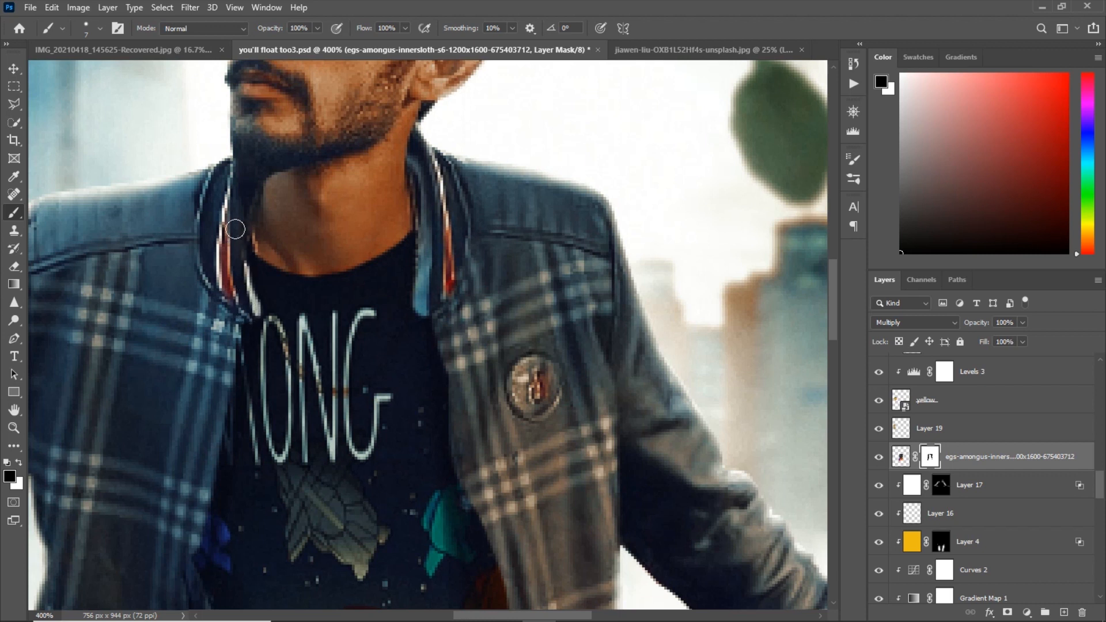
pyautogui.click(878, 458)
pyautogui.click(878, 457)
pyautogui.press('[')
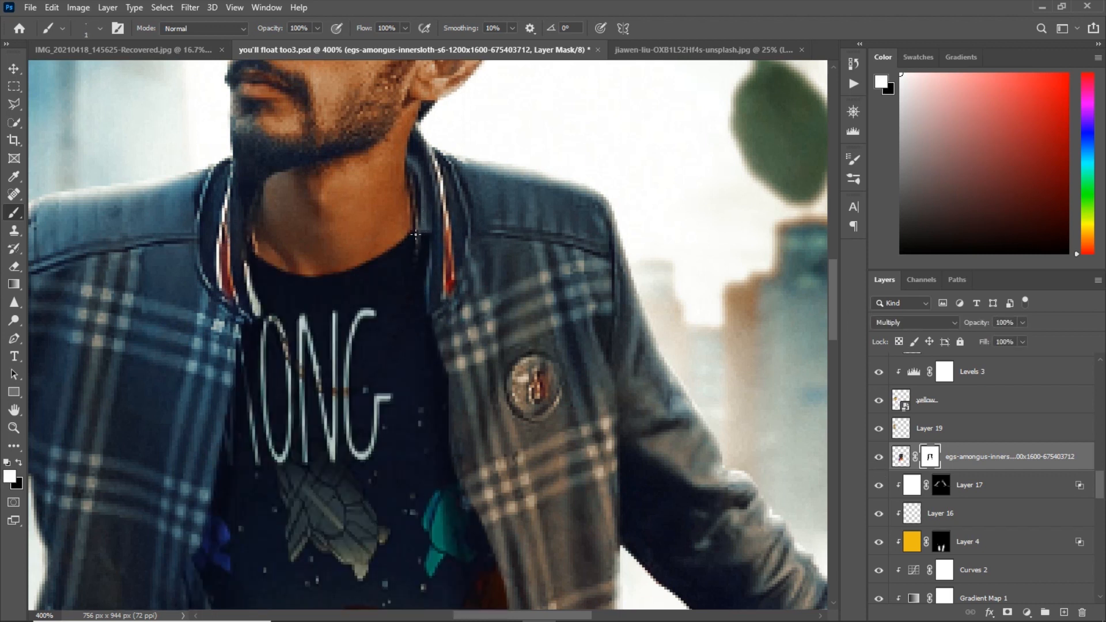
# Lower the Among Us image layer's opacity to 74% and mask it off the inner edge of the badge-side jacket panel down to the hem.
pyautogui.scroll(-3, 399, 354)
pyautogui.moveTo(979, 322)
pyautogui.mouseDown()
pyautogui.moveTo(944, 323)
pyautogui.moveTo(962, 325)
pyautogui.mouseUp()
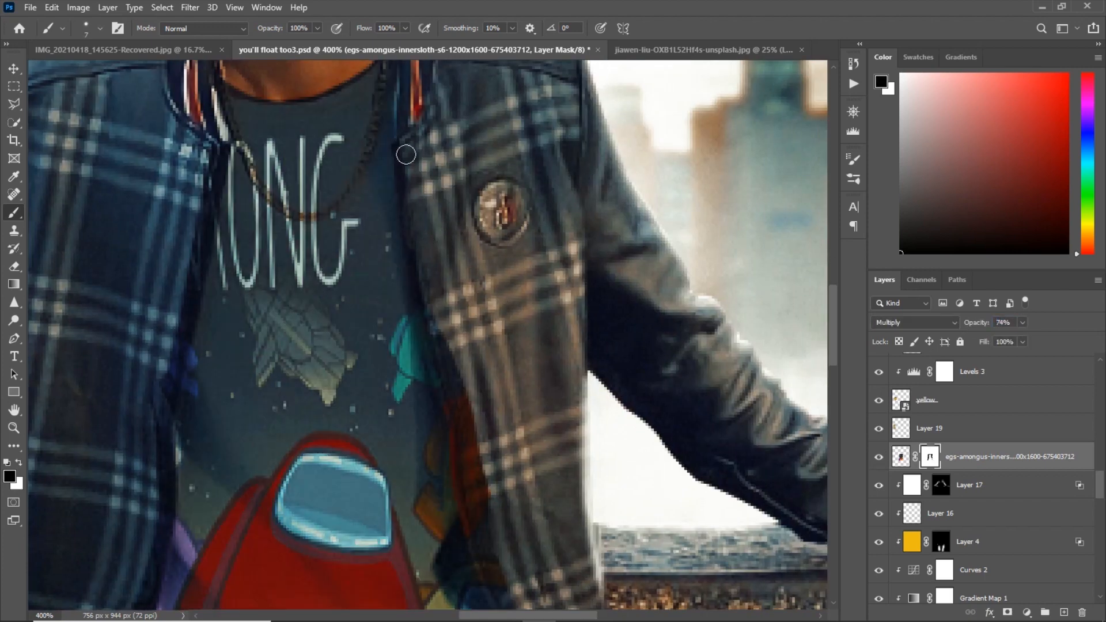
pyautogui.moveTo(431, 298)
pyautogui.mouseDown()
pyautogui.moveTo(486, 510)
pyautogui.moveTo(462, 399)
pyautogui.mouseUp()
pyautogui.moveTo(489, 434); pyautogui.dragTo(434, 311)
pyautogui.press(']')
pyautogui.moveTo(408, 334); pyautogui.dragTo(481, 545)
pyautogui.moveTo(509, 521); pyautogui.dragTo(518, 302)
pyautogui.press(']')
pyautogui.moveTo(512, 421); pyautogui.dragTo(517, 467)
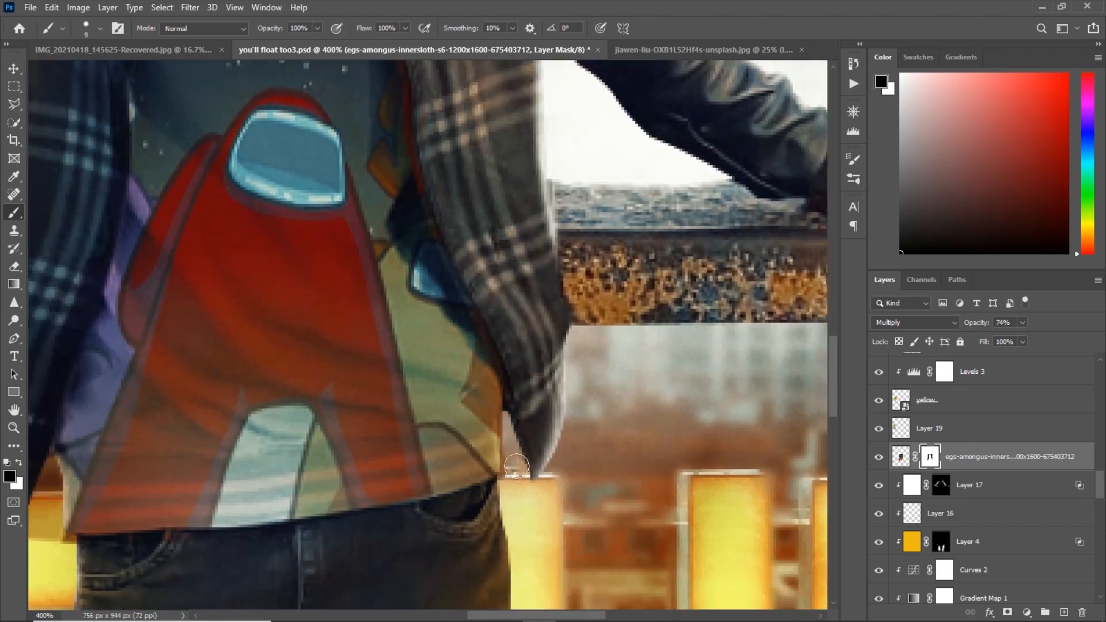
pyautogui.moveTo(466, 249); pyautogui.dragTo(468, 338)
pyautogui.press('[')
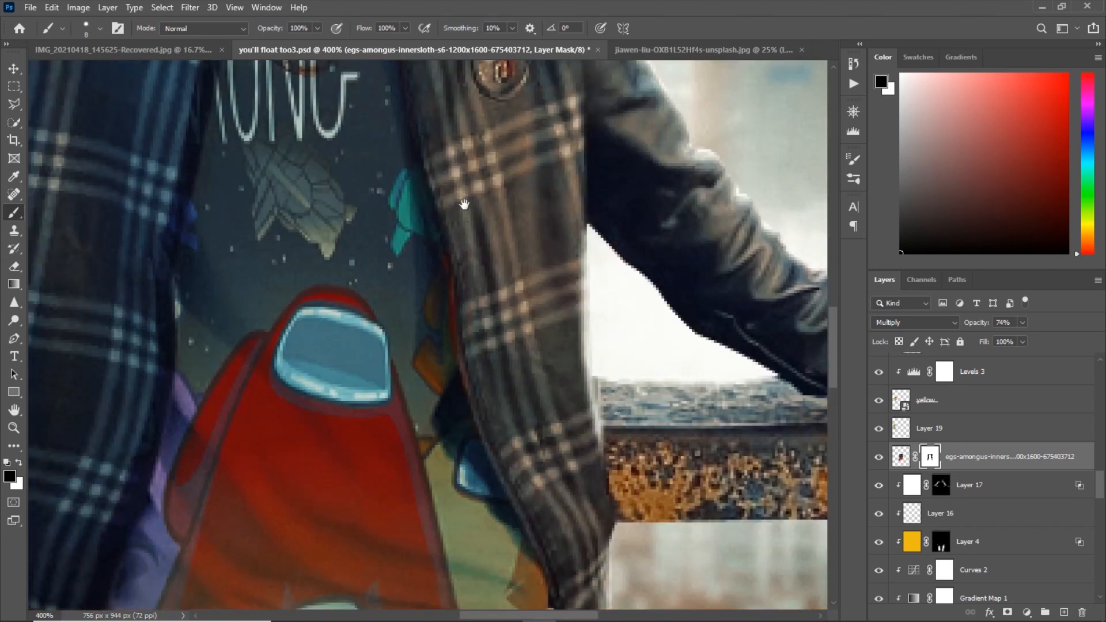
pyautogui.moveTo(464, 205); pyautogui.dragTo(529, 342)
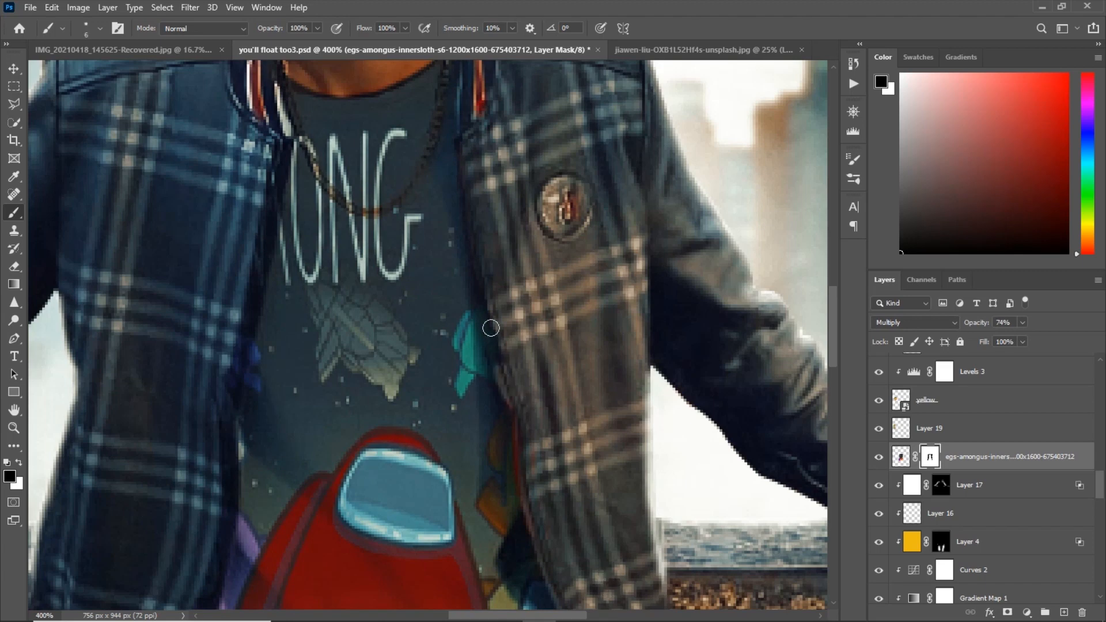
# Mask the Among Us image off the opposite plaid panel and below the shirt hem, and restore the layer's opacity to 100%.
pyautogui.moveTo(275, 151); pyautogui.dragTo(229, 321)
pyautogui.press('x')
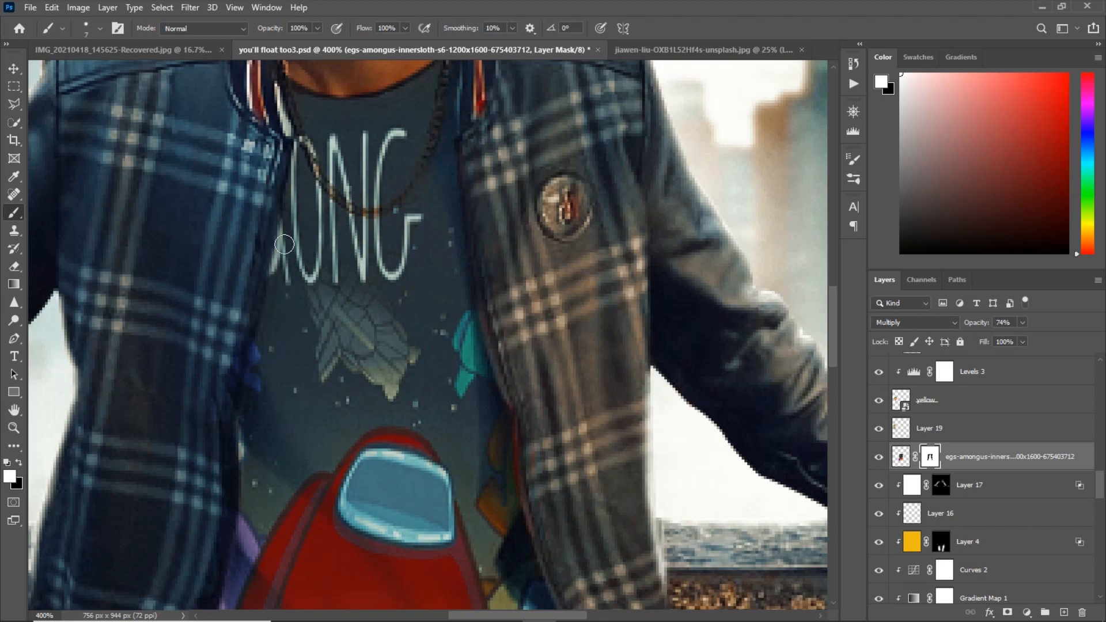
pyautogui.moveTo(217, 522); pyautogui.dragTo(289, 330)
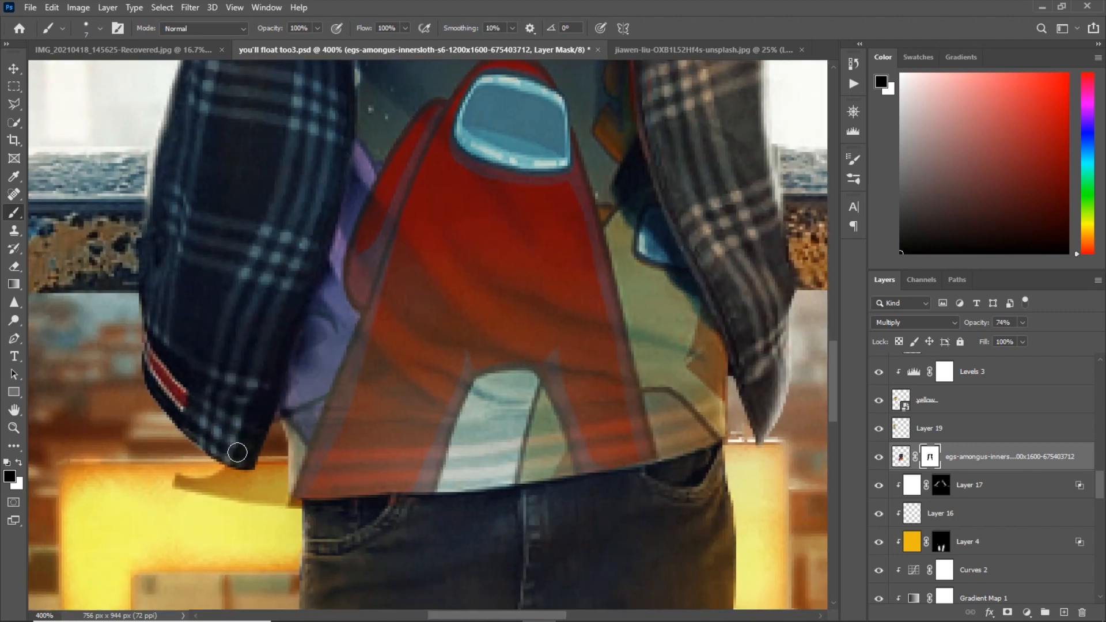
pyautogui.moveTo(169, 487)
pyautogui.mouseDown()
pyautogui.moveTo(235, 479)
pyautogui.moveTo(253, 503)
pyautogui.moveTo(274, 452)
pyautogui.moveTo(274, 507)
pyautogui.mouseUp()
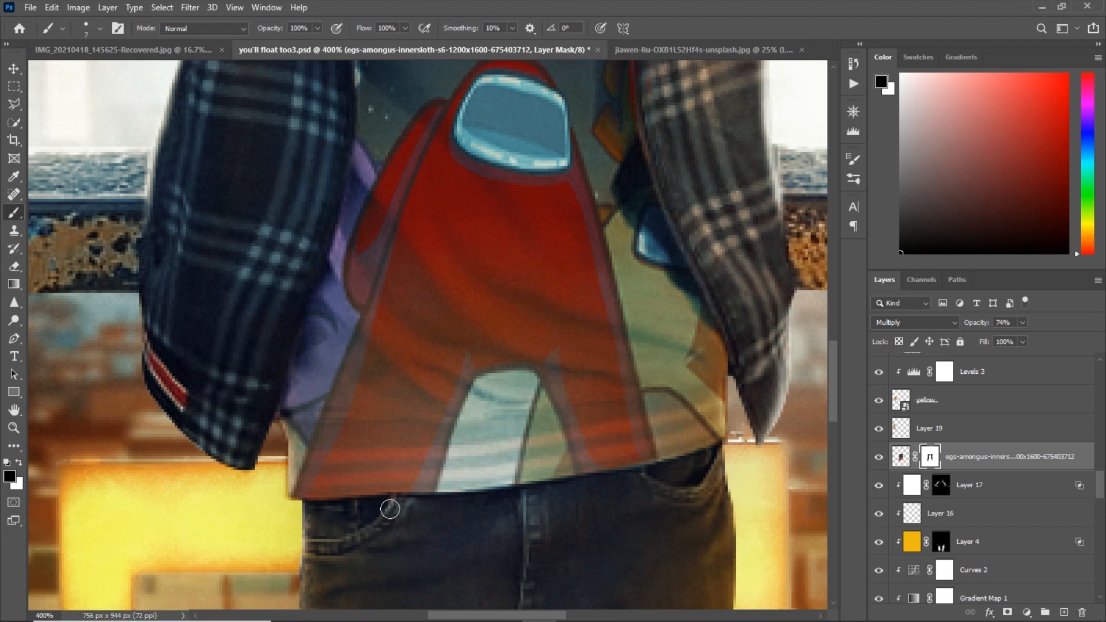
pyautogui.moveTo(1003, 342); pyautogui.dragTo(1056, 309)
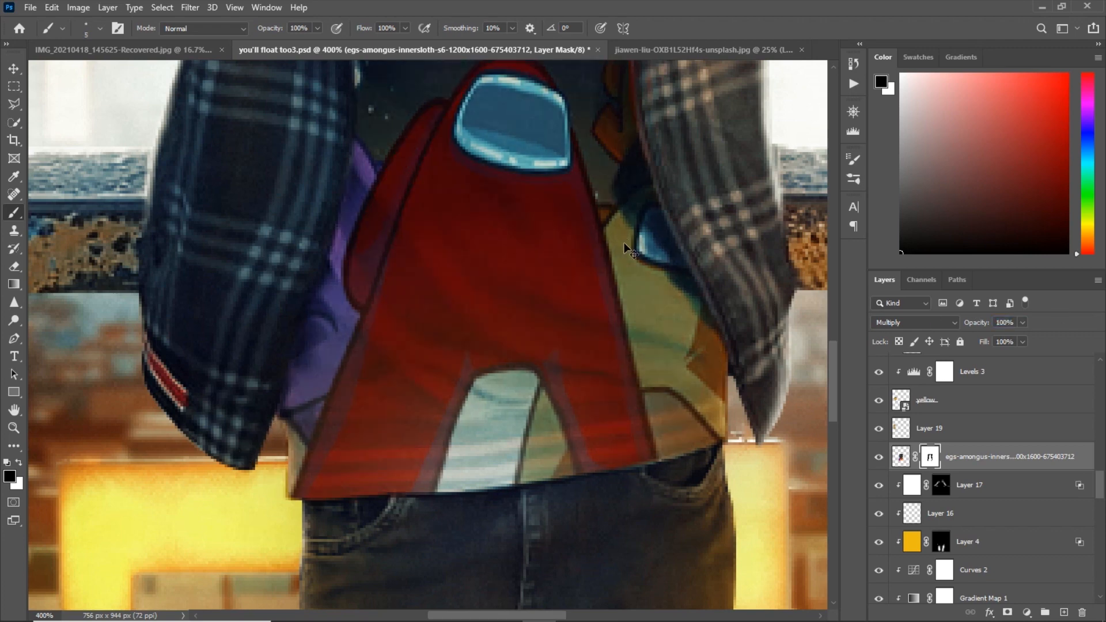
# Compare the picture with and without the shirt print, up close and at full view, to check the masked edges.
pyautogui.scroll(-3, 479, 310)
pyautogui.scroll(1, 479, 310)
pyautogui.click(879, 456)
pyautogui.click(879, 456)
pyautogui.click(879, 457)
pyautogui.click(879, 457)
pyautogui.hotkey('ctrl', '+')
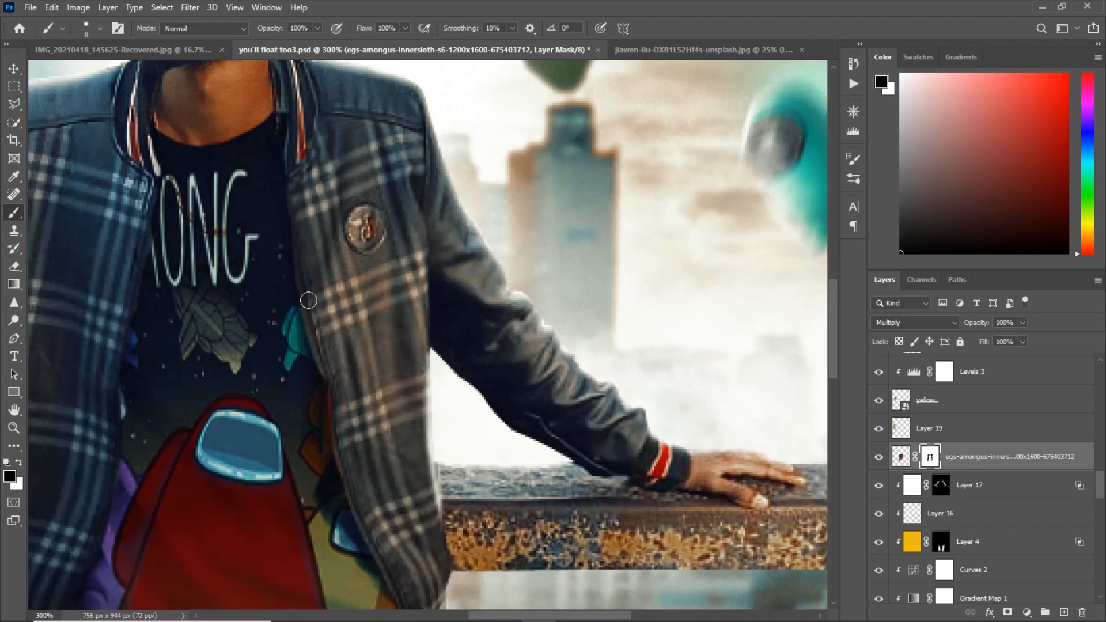
pyautogui.hotkey('ctrl', '0')
pyautogui.moveTo(975, 323)
pyautogui.mouseDown()
pyautogui.moveTo(962, 326)
pyautogui.moveTo(974, 326)
pyautogui.mouseUp()
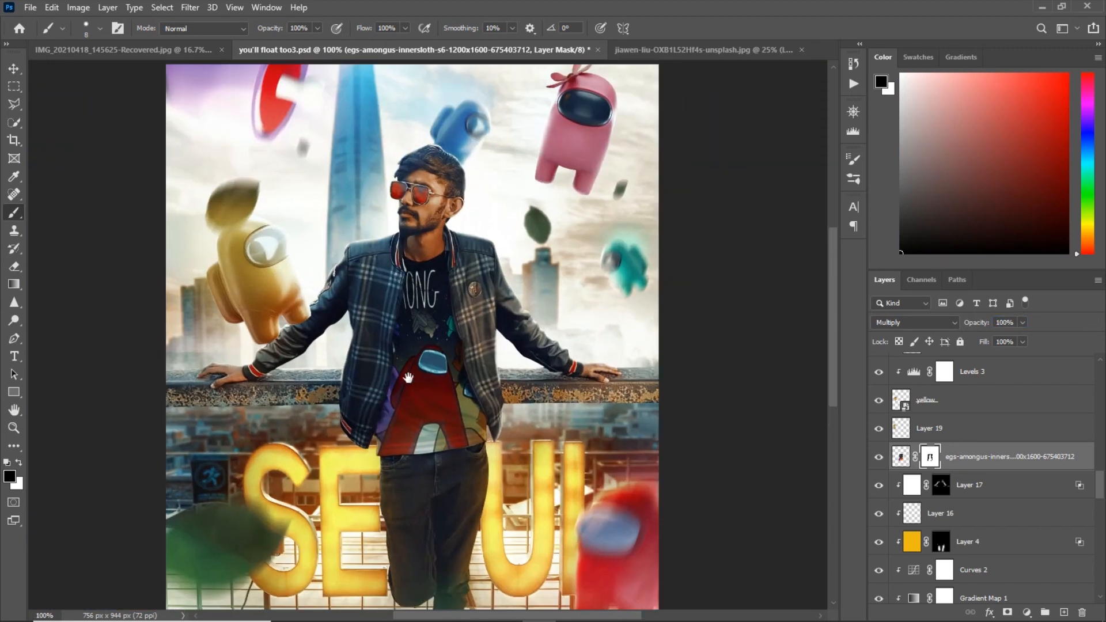
# Hide the Among Us image and clone out the chain at the collar beside the plaid panel on Layer 28, sampling Current & Below.
pyautogui.scroll(5, 438, 311)
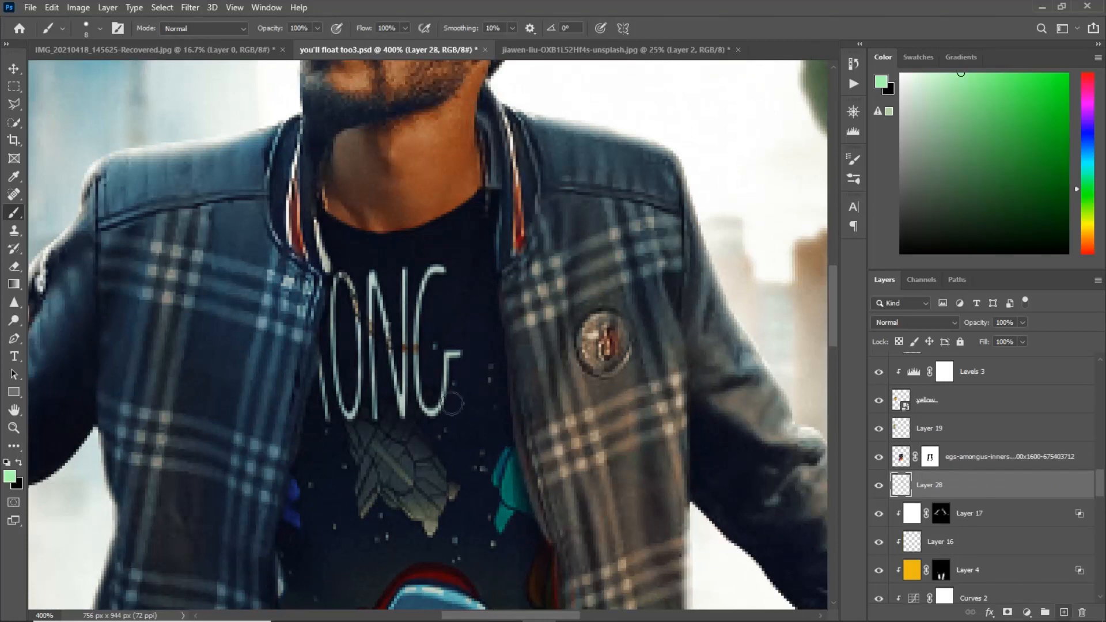
pyautogui.press('s')
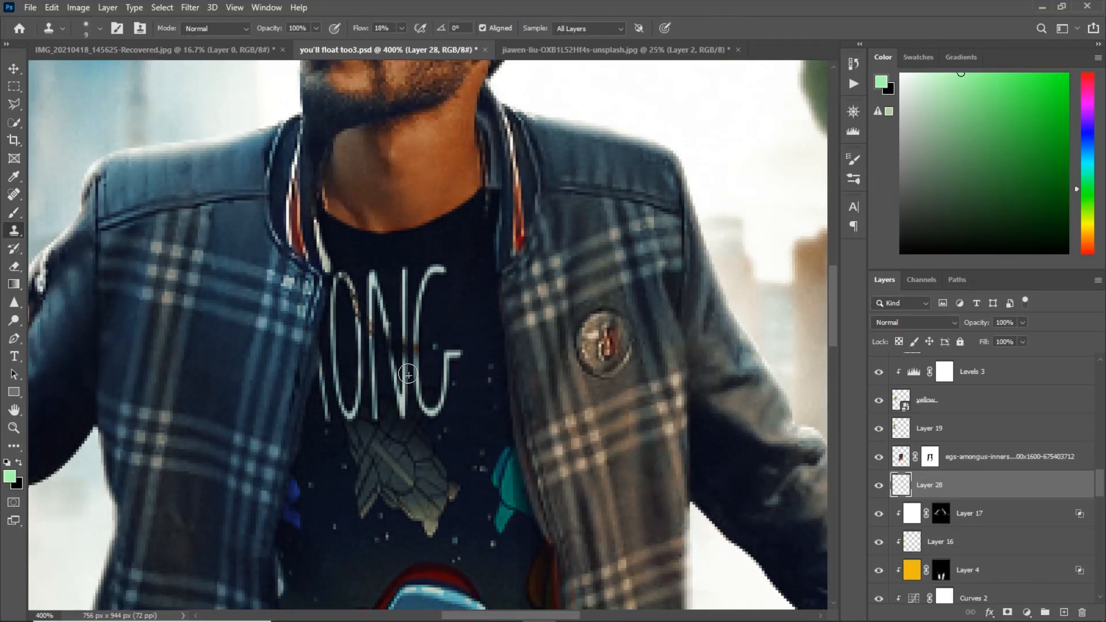
pyautogui.click(879, 457)
pyautogui.moveTo(395, 378)
pyautogui.mouseDown()
pyautogui.moveTo(401, 314)
pyautogui.moveTo(373, 465)
pyautogui.moveTo(407, 389)
pyautogui.moveTo(408, 346)
pyautogui.moveTo(374, 323)
pyautogui.mouseUp()
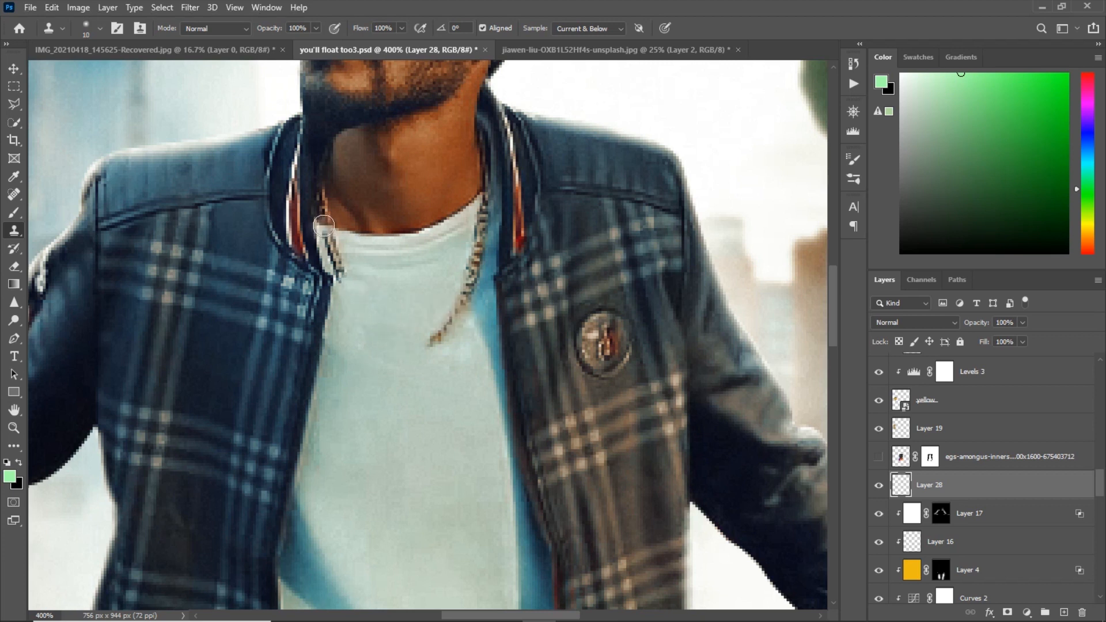
pyautogui.moveTo(323, 224); pyautogui.dragTo(364, 284)
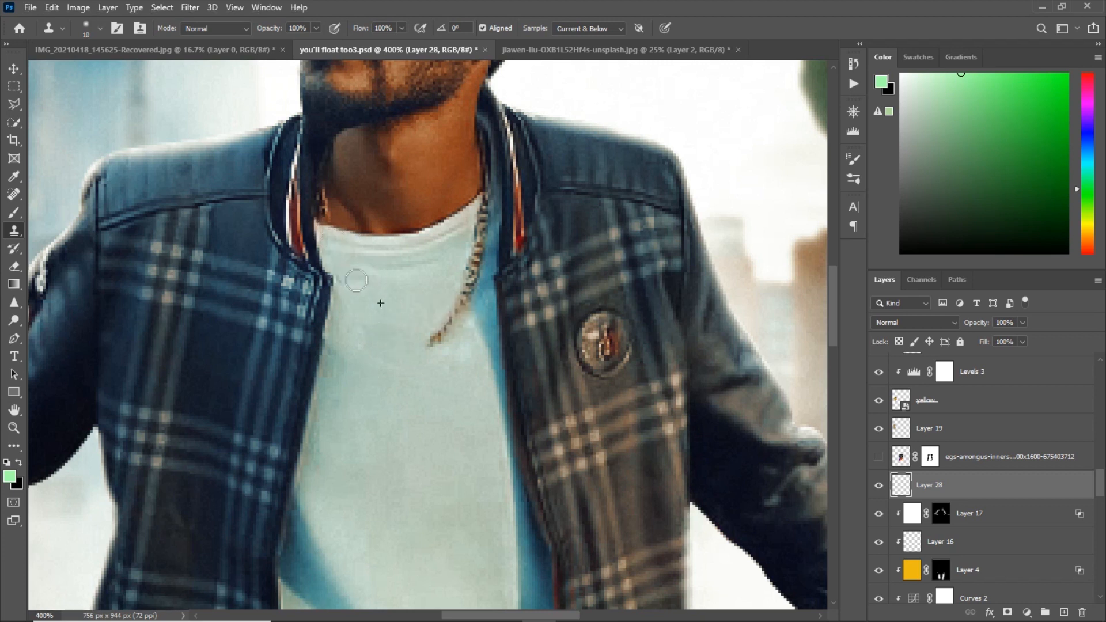
# Clone the remaining hanging chain off the badge side of the plain shirt, using a smaller 6 px brush near the collar.
pyautogui.moveTo(459, 301)
pyautogui.mouseDown()
pyautogui.moveTo(481, 223)
pyautogui.moveTo(404, 323)
pyautogui.moveTo(429, 360)
pyautogui.mouseUp()
pyautogui.hotkey('ctrl', '+')
pyautogui.press('[')
pyautogui.press('[')
pyautogui.press('[')
pyautogui.press('[')
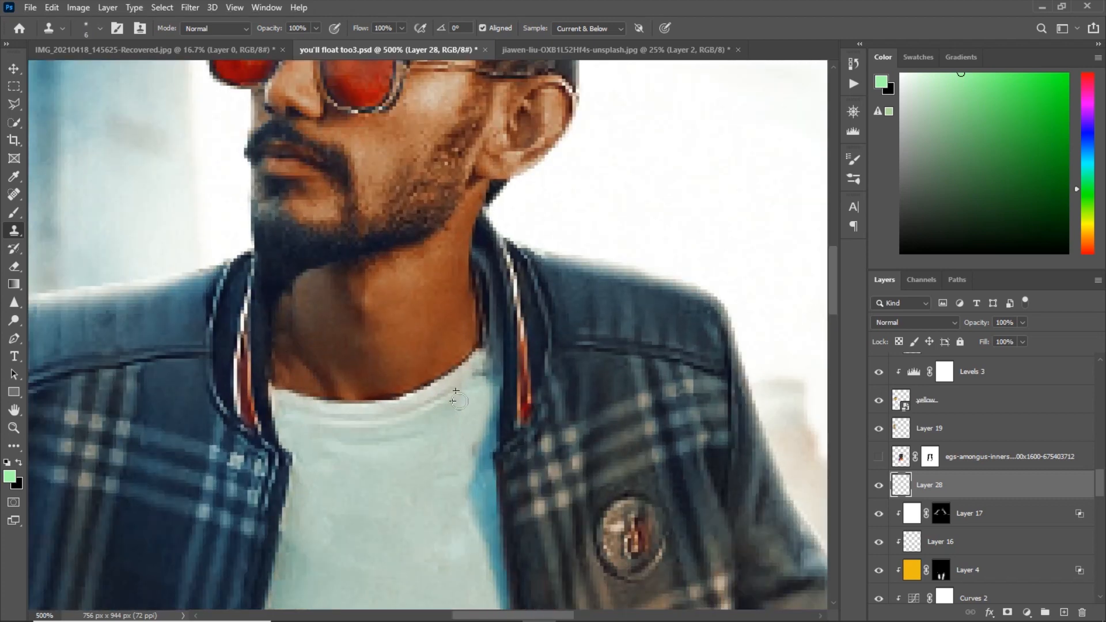
# Show the Among Us image again, add a new layer above it and sample the dark shirt color for painting.
pyautogui.click(879, 458)
pyautogui.hotkey('ctrl', 'shift', 'alt', 'n')
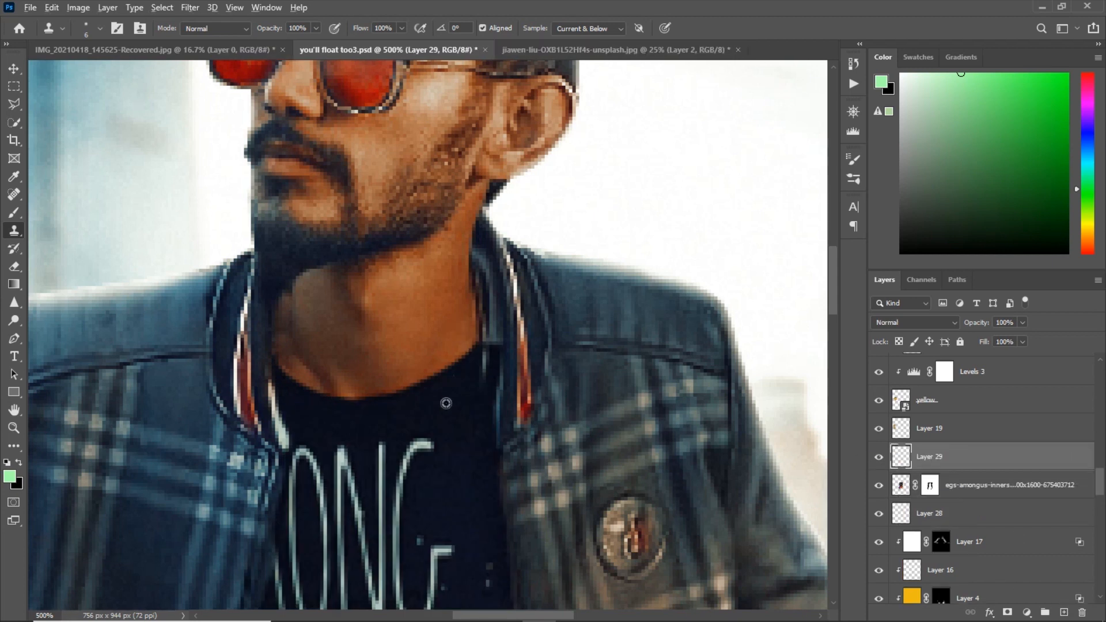
pyautogui.press('b')
pyautogui.keyDown('alt'); pyautogui.click(484, 367); pyautogui.keyUp('alt')
# Paint the dark shirt color along the shirt's neckline with a 6 px brush at 17% flow.
pyautogui.press('[')
pyautogui.press('[')
pyautogui.press('[')
pyautogui.rightClick(396, 251)
pyautogui.click(634, 5)
pyautogui.moveTo(364, 28); pyautogui.dragTo(260, 64)
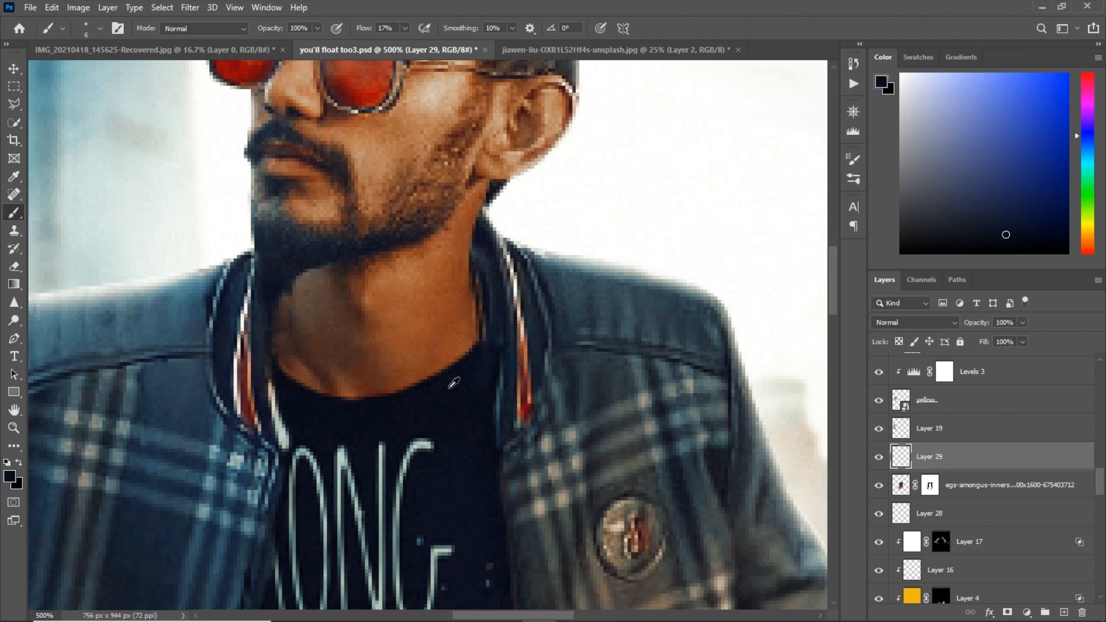
pyautogui.press('s')
pyautogui.press('b')
pyautogui.hotkey('ctrl', '0')
pyautogui.hotkey('ctrl', '+')
# Duplicate the masked Among Us image layer and set the copy's blend mode to Screen.
pyautogui.click(960, 489)
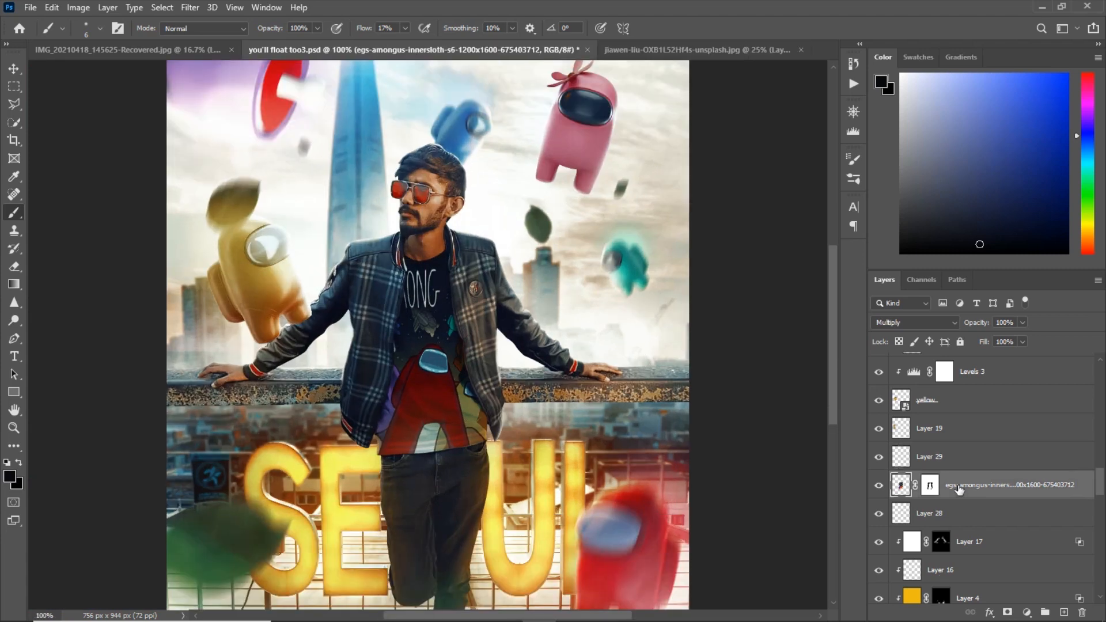
pyautogui.hotkey('ctrl', 'j')
pyautogui.click(914, 323)
pyautogui.click(884, 392)
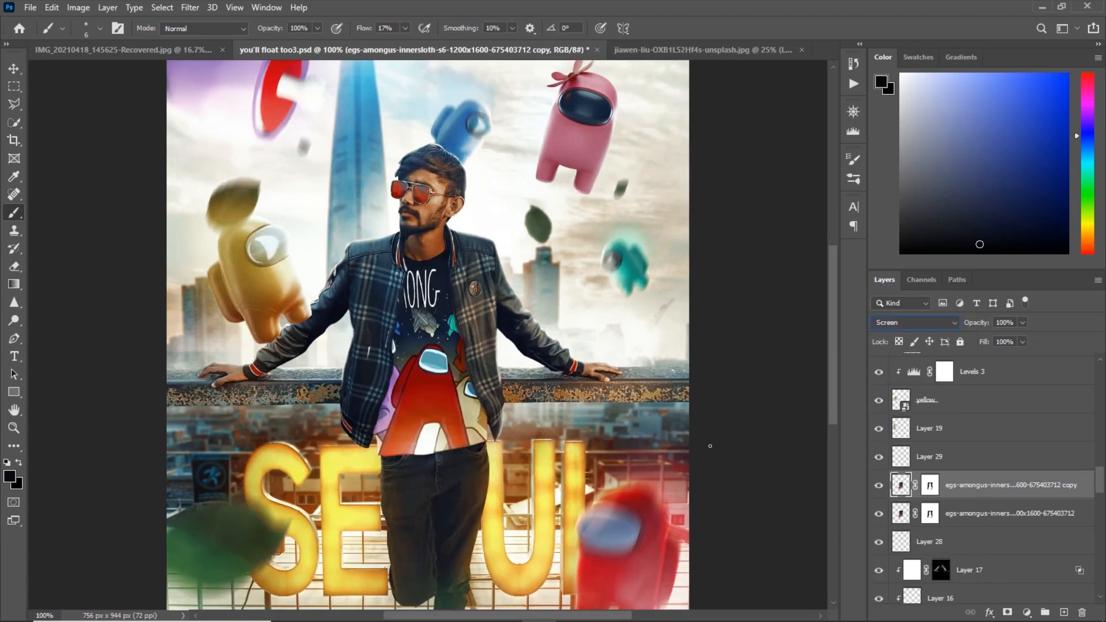
# Set the Screen copy's Blend If underlying shadow range to 55 / 255 and compare the layer on and off.
pyautogui.doubleClick(1088, 490)
pyautogui.moveTo(753, 342); pyautogui.dragTo(855, 350)
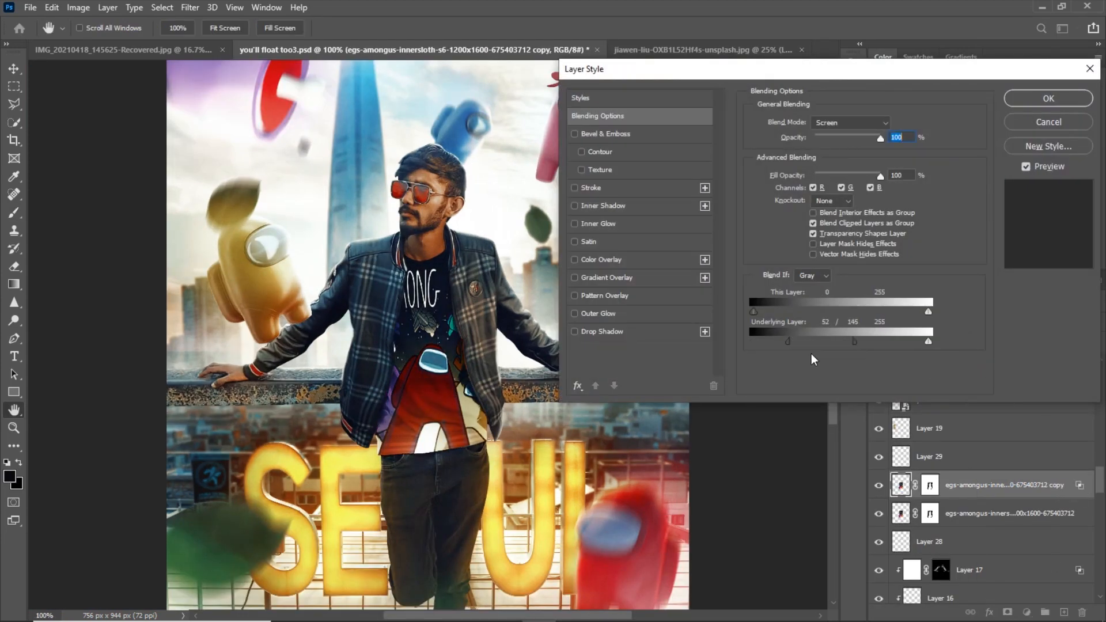
pyautogui.moveTo(788, 343); pyautogui.dragTo(765, 341)
pyautogui.moveTo(854, 342); pyautogui.dragTo(913, 343)
pyautogui.moveTo(757, 344); pyautogui.dragTo(775, 343)
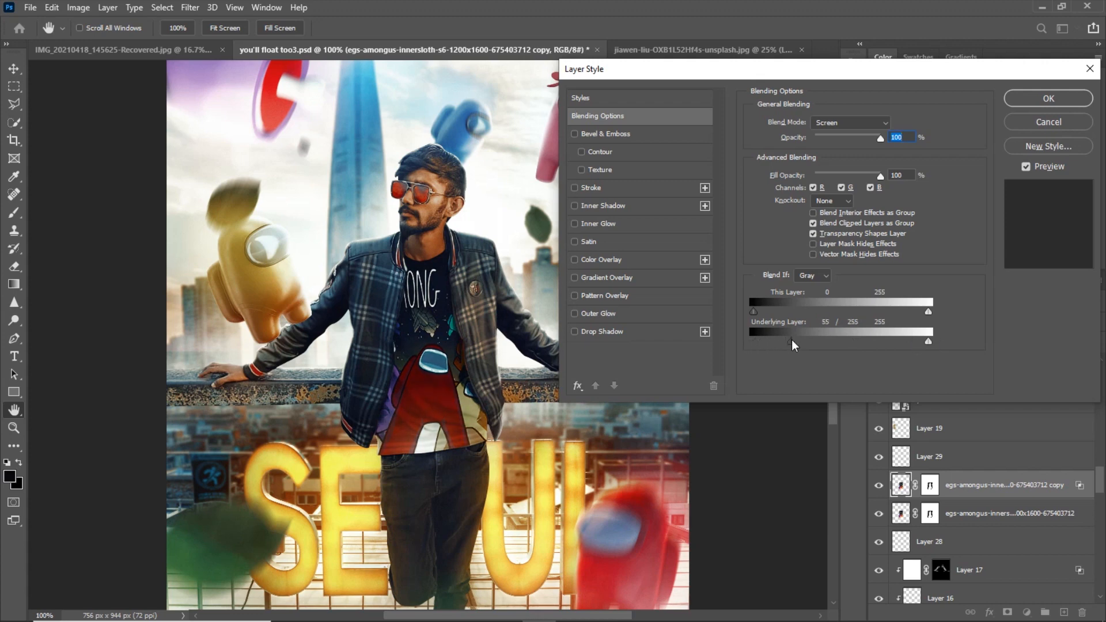
pyautogui.click(1049, 98)
pyautogui.click(878, 487)
pyautogui.click(878, 487)
pyautogui.hotkey('ctrl', '-')
pyautogui.click(878, 487)
pyautogui.click(879, 489)
# Save the document, stamp all visible layers onto a new top layer and duplicate that merged layer twice.
pyautogui.moveTo(1099, 483); pyautogui.dragTo(1102, 370)
pyautogui.click(911, 444)
pyautogui.hotkey('ctrl', 's')
pyautogui.hotkey('ctrl', 'alt', 'shift', 'e')
pyautogui.hotkey('ctrl', 'j')
pyautogui.hotkey('ctrl', 'j')
pyautogui.hotkey('alt', '[')
# Exclude the green channel from Layer 30 copy, restrict the channels of Layer 30 copy 2 and offset the copies for color fringing.
pyautogui.press('h')
pyautogui.click(842, 187)
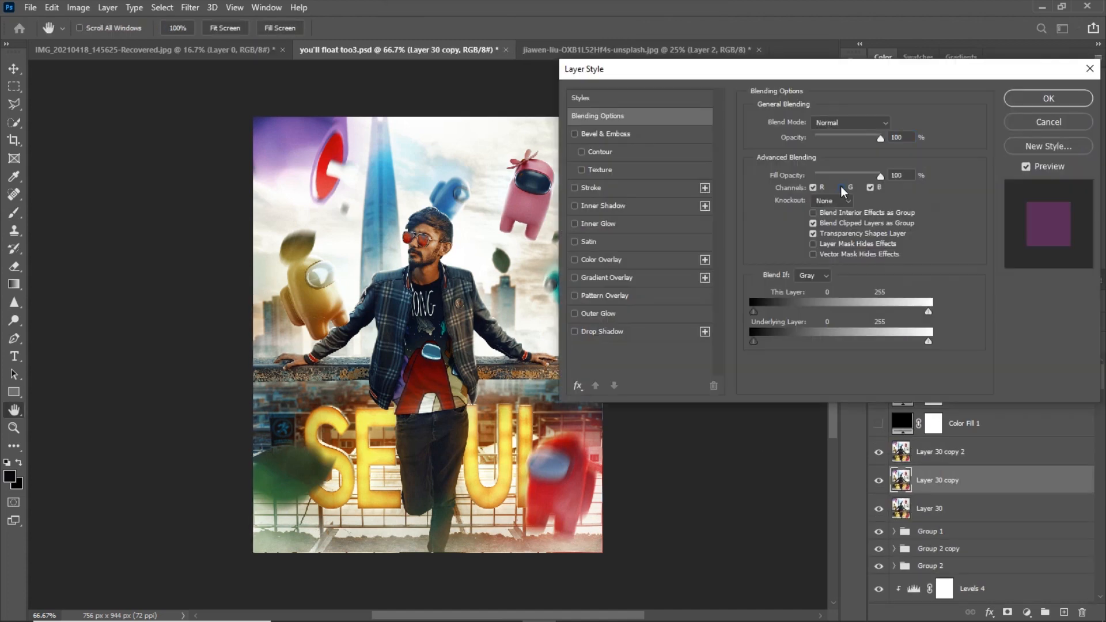
pyautogui.click(1048, 99)
pyautogui.click(1063, 457)
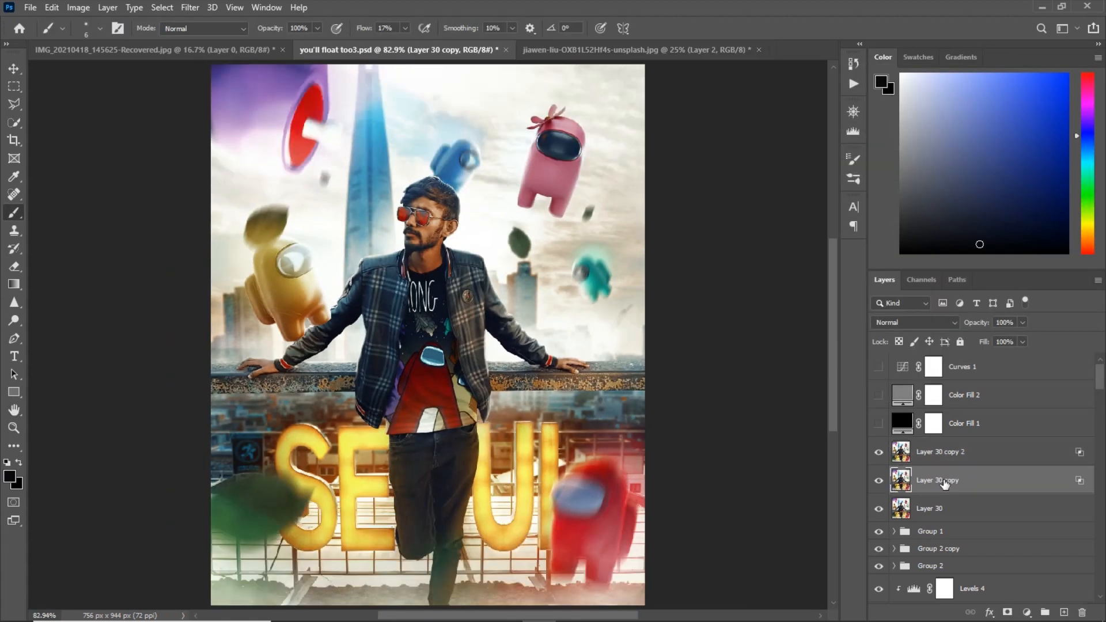
pyautogui.press('v')
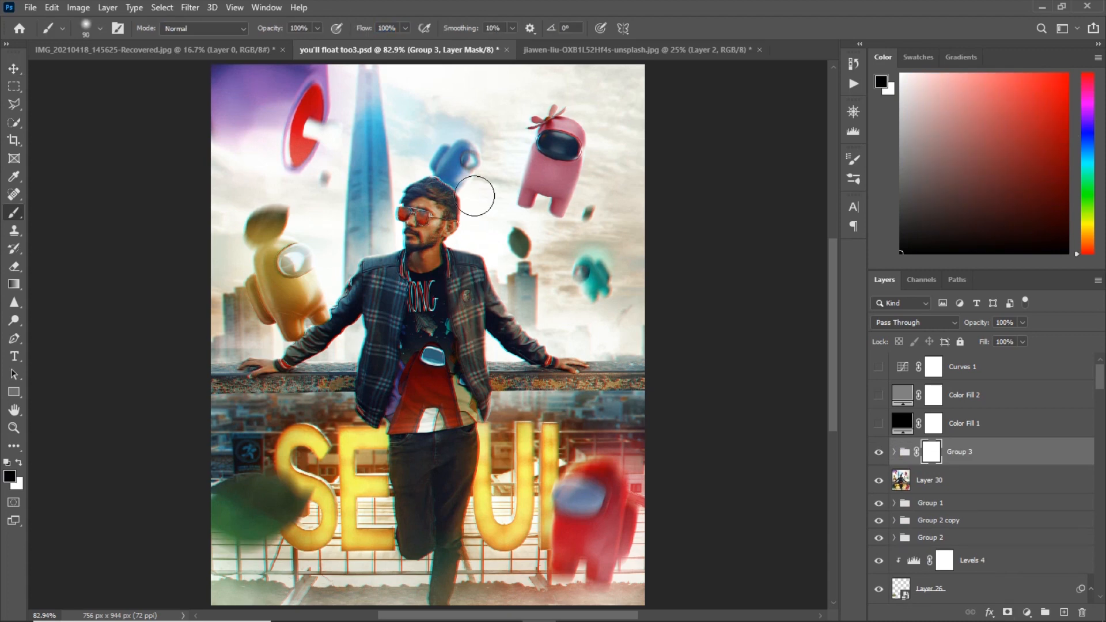
# Mask the color-fringing group off the model's face with a 175 px brush at 19% flow and compare the group on and off.
pyautogui.hotkey('ctrl', '+')
pyautogui.press(']')
pyautogui.press(']')
pyautogui.press(']')
pyautogui.press(']')
pyautogui.moveTo(424, 187); pyautogui.dragTo(427, 202)
pyautogui.moveTo(358, 34); pyautogui.dragTo(295, 33)
pyautogui.moveTo(432, 246); pyautogui.dragTo(417, 233)
pyautogui.hotkey('ctrl', '0')
pyautogui.click(877, 454)
pyautogui.click(877, 454)
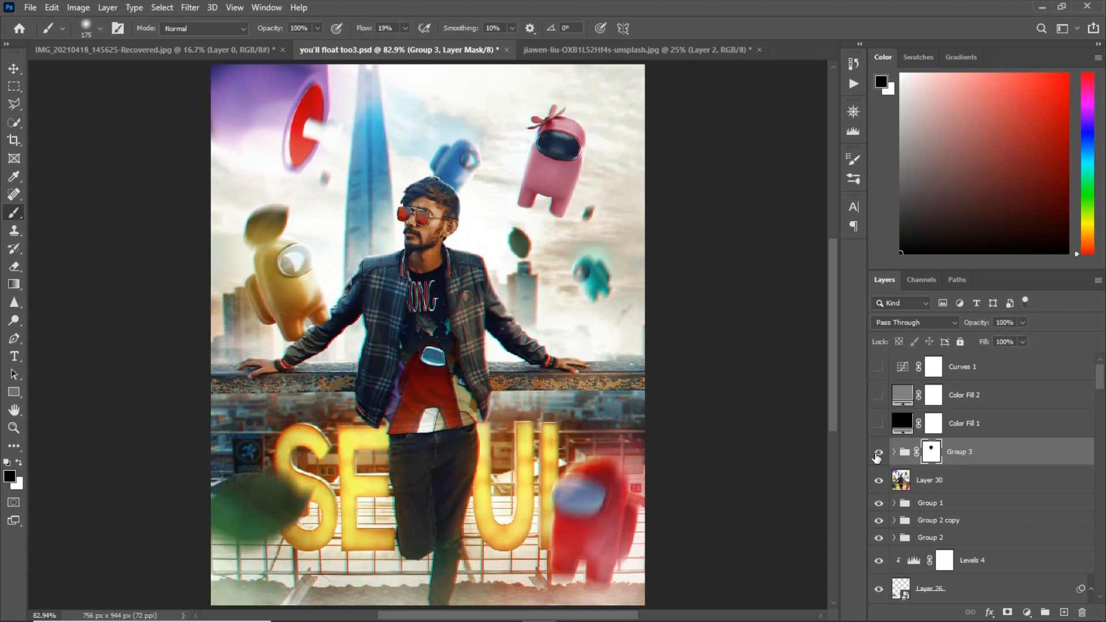
# Recheck the color-fringing group on and off and refine its mask around the model with a smaller 100 px brush.
pyautogui.hotkey('ctrl', '+')
pyautogui.click(879, 455)
pyautogui.click(879, 454)
pyautogui.hotkey('ctrl', '+')
pyautogui.press('[')
pyautogui.press('[')
pyautogui.press('[')
pyautogui.hotkey('ctrl', '0')
pyautogui.hotkey('ctrl', '-')
# Stamp the visible image to a new layer and grade it in Camera Raw with Exposure -0.20, Contrast +15, Highlights -53, Shadows +46 and Texture -16.
pyautogui.hotkey('ctrl', 'alt', 'shift', 'e')
pyautogui.click(190, 7)
pyautogui.click(215, 89)
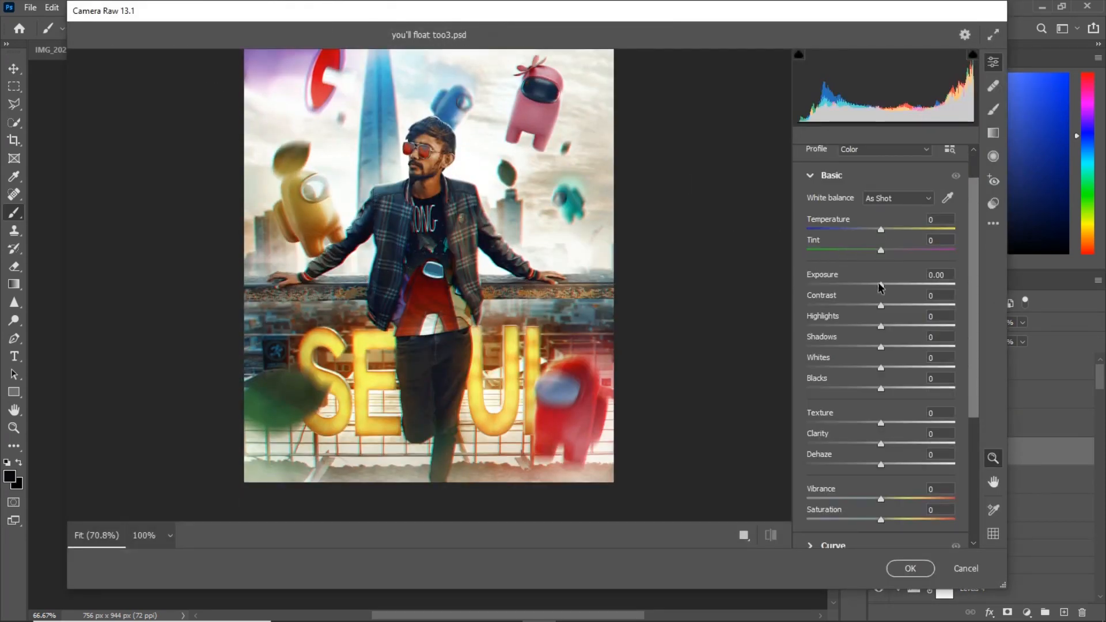
pyautogui.moveTo(880, 286); pyautogui.dragTo(891, 305)
pyautogui.moveTo(880, 326); pyautogui.dragTo(870, 424)
pyautogui.scroll(-3, 881, 499)
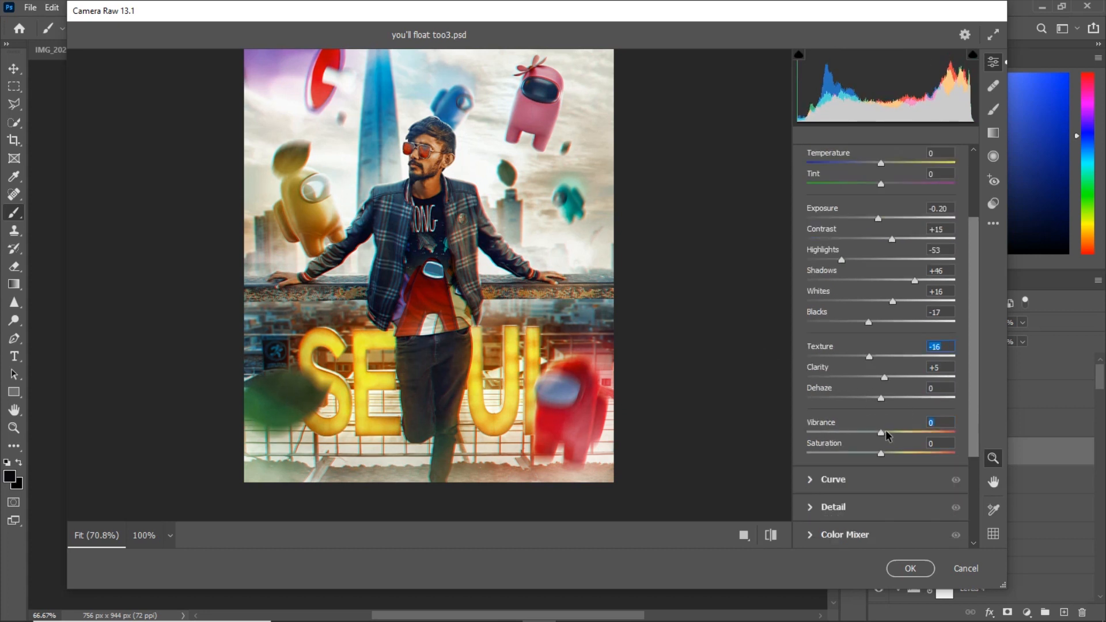
# Adjust the Camera Raw tone curve at its black point, midtones and highlights.
pyautogui.click(833, 480)
pyautogui.moveTo(805, 433); pyautogui.dragTo(806, 428)
pyautogui.click(882, 359)
pyautogui.moveTo(919, 321); pyautogui.dragTo(921, 323)
# Set Camera Raw Sharpening to 39, Masking to 94 and Noise Reduction to 10.
pyautogui.click(833, 510)
pyautogui.moveTo(807, 301); pyautogui.dragTo(846, 302)
pyautogui.moveTo(807, 364); pyautogui.dragTo(946, 365)
pyautogui.moveTo(807, 394); pyautogui.dragTo(823, 393)
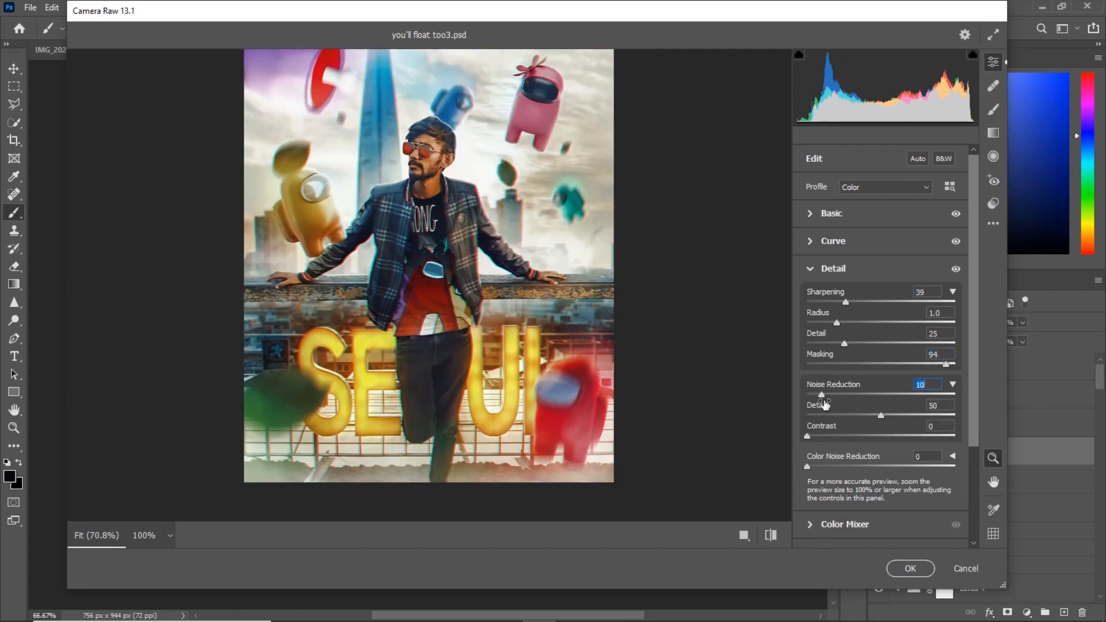
# Raise the yellows' saturation to +28 in the Color Mixer and increase the blues' saturation.
pyautogui.scroll(-3, 825, 405)
pyautogui.click(813, 396)
pyautogui.click(856, 338)
pyautogui.moveTo(881, 414); pyautogui.dragTo(900, 414)
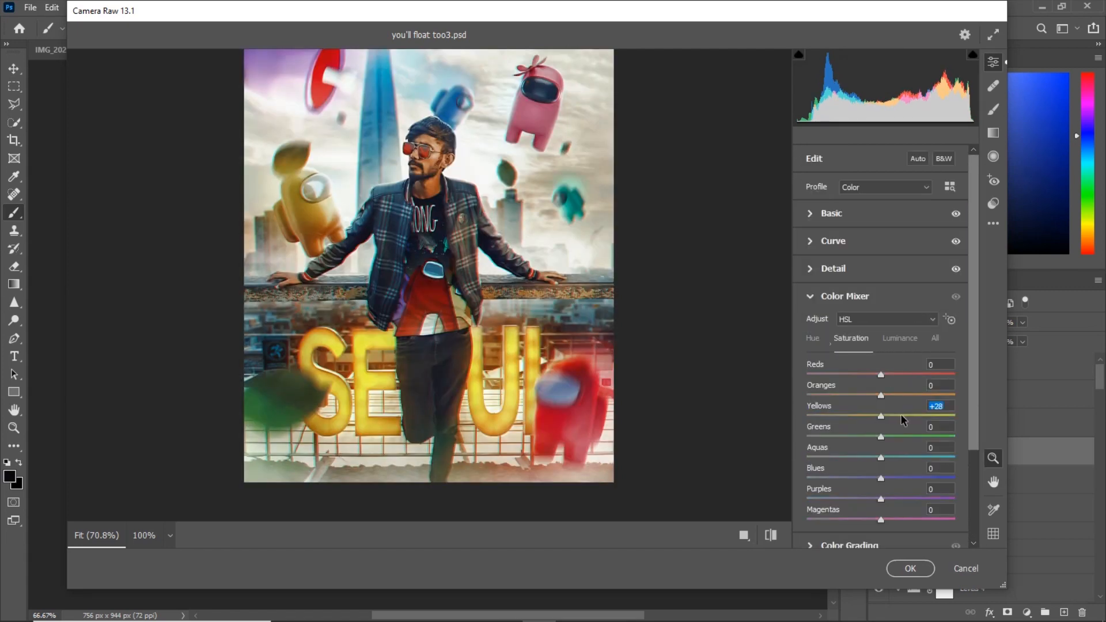
pyautogui.click(908, 477)
# Adjust the luminance of the blues and purples in the Color Mixer and increase the purples' saturation.
pyautogui.click(903, 340)
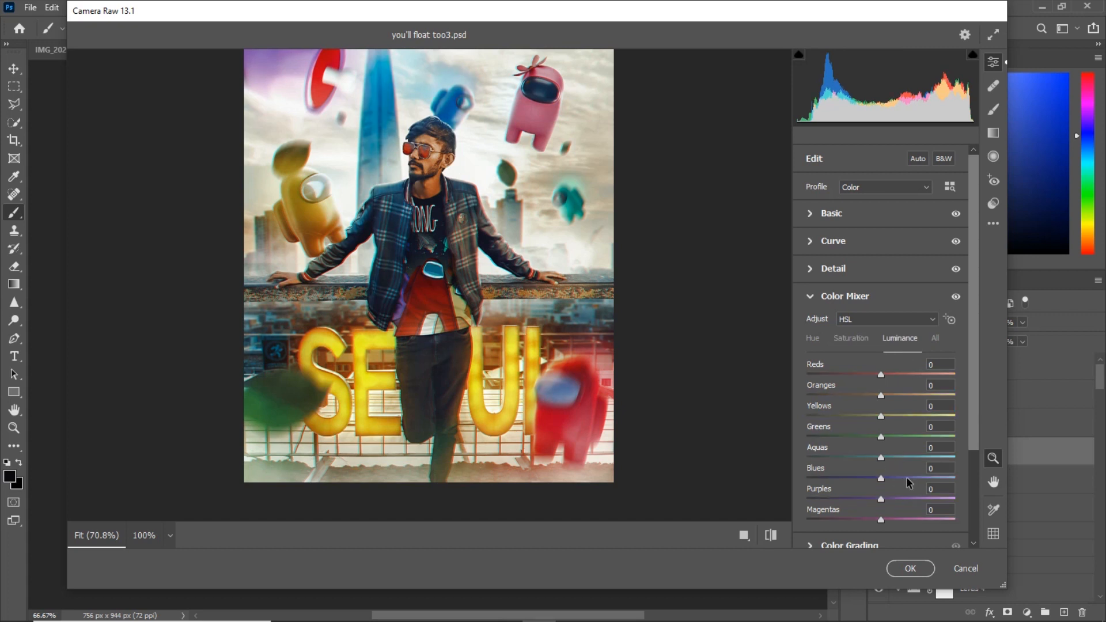
pyautogui.click(907, 477)
pyautogui.click(895, 476)
pyautogui.moveTo(903, 497); pyautogui.dragTo(864, 499)
pyautogui.click(851, 339)
pyautogui.click(904, 499)
# Add a vignette in the Camera Raw effects and adjust its falloff.
pyautogui.scroll(-3, 876, 481)
pyautogui.click(841, 506)
pyautogui.moveTo(880, 395); pyautogui.dragTo(872, 395)
pyautogui.moveTo(878, 483); pyautogui.dragTo(932, 483)
pyautogui.moveTo(913, 395); pyautogui.dragTo(889, 395)
# Calibrate the primaries with red saturation +16, green saturation +14 and a slight blue saturation boost, and apply the Camera Raw grade.
pyautogui.click(846, 534)
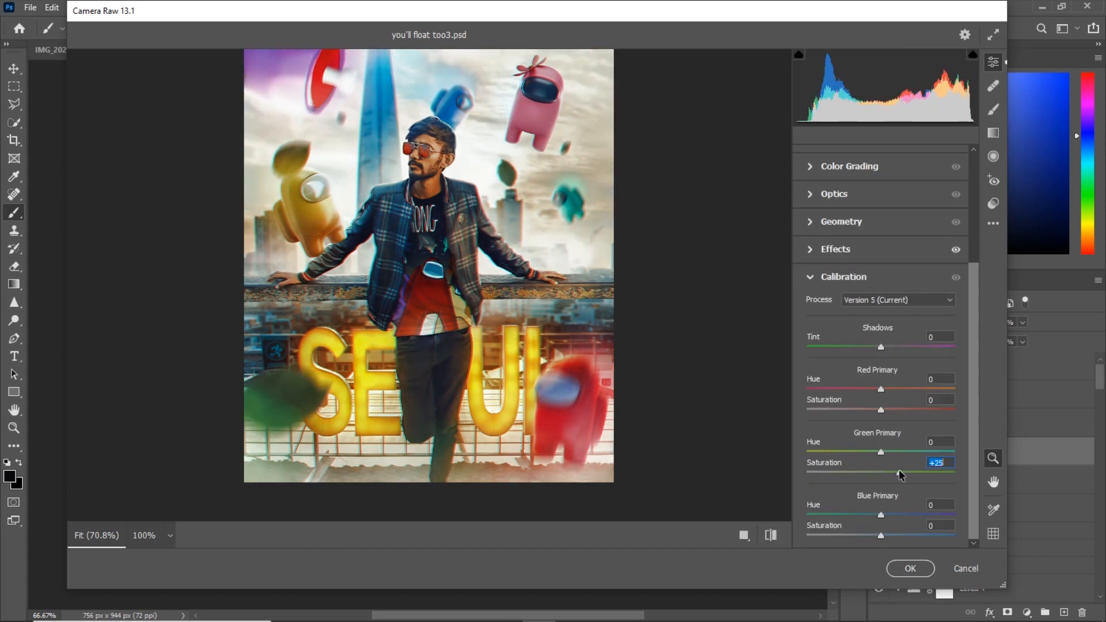
pyautogui.click(893, 410)
pyautogui.click(914, 536)
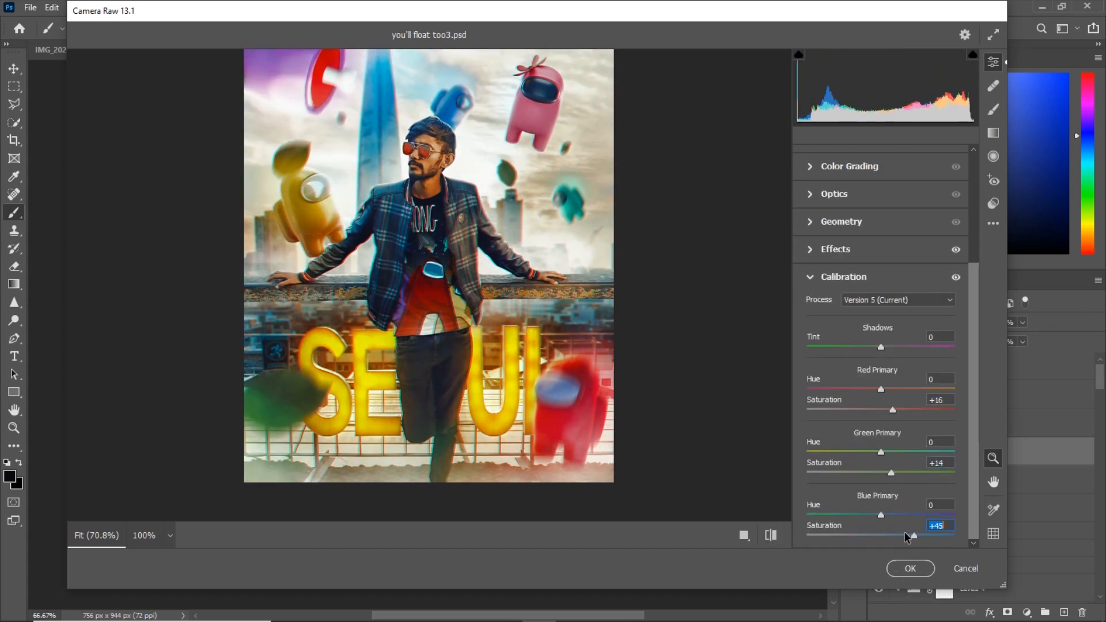
pyautogui.click(891, 473)
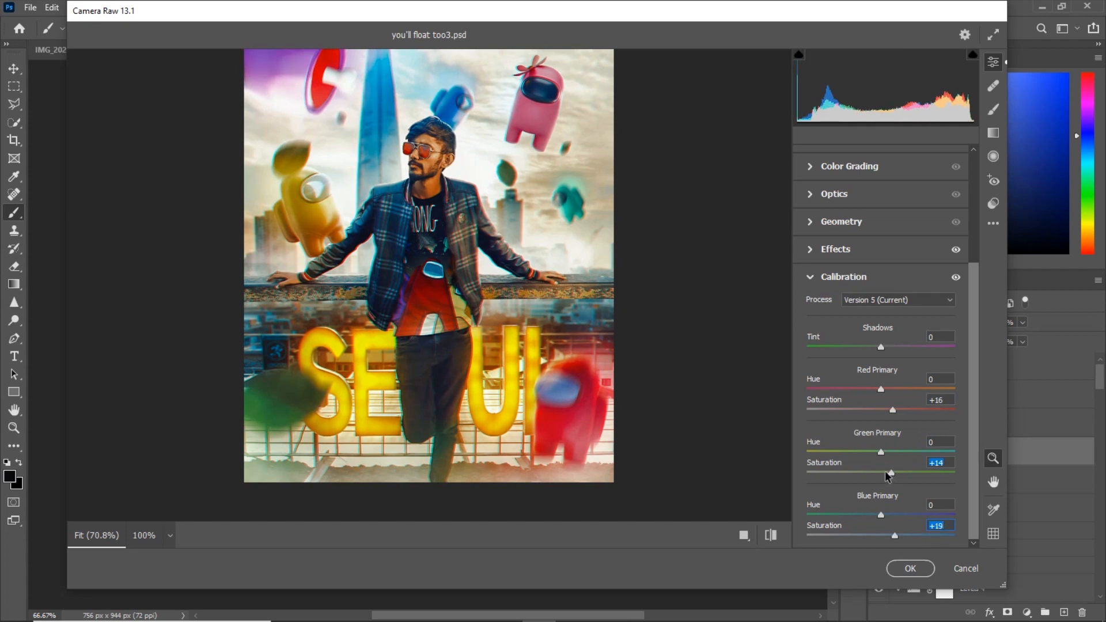
pyautogui.click(887, 537)
pyautogui.click(906, 568)
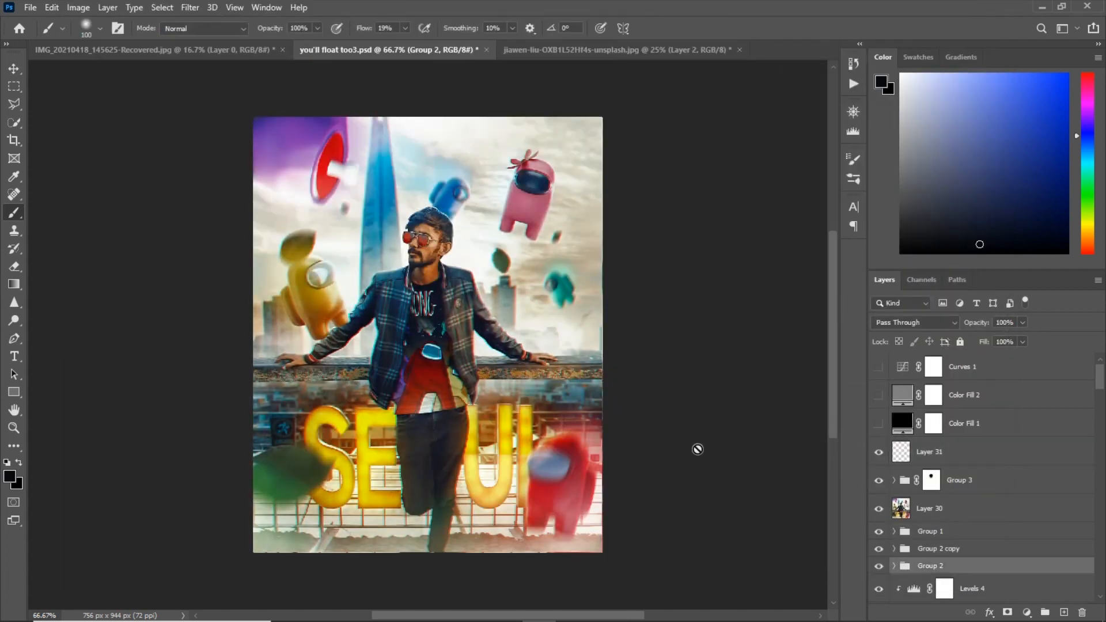
# View the whole image and compare it with and without the Camera Raw-graded Layer 31.
pyautogui.hotkey('ctrl', '0')
pyautogui.hotkey('ctrl', '+')
pyautogui.hotkey('ctrl', '0')
pyautogui.click(878, 451)
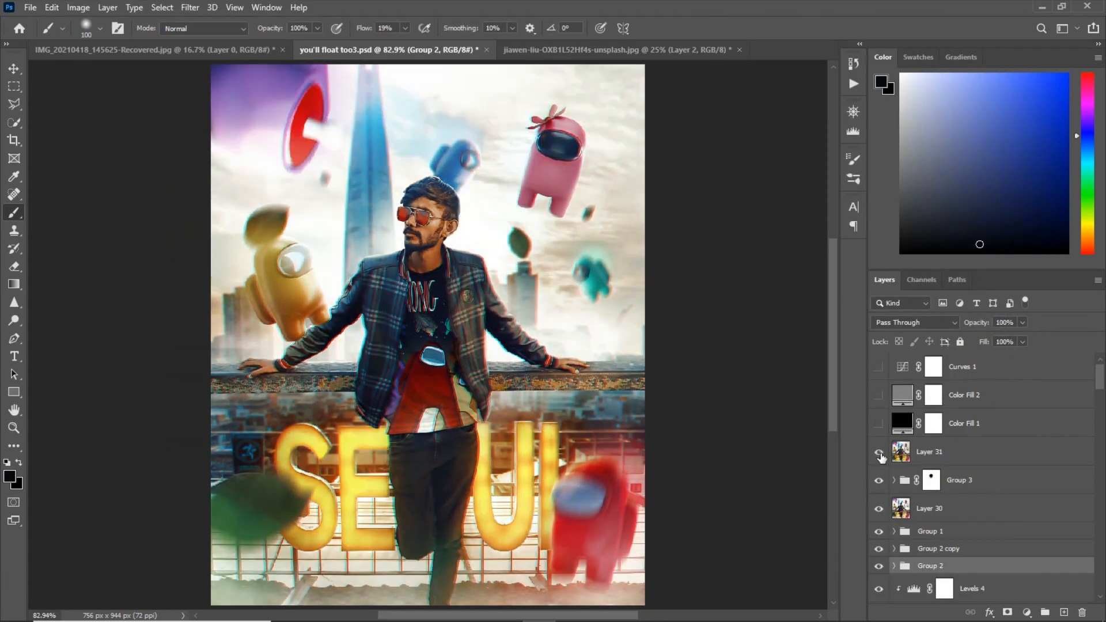